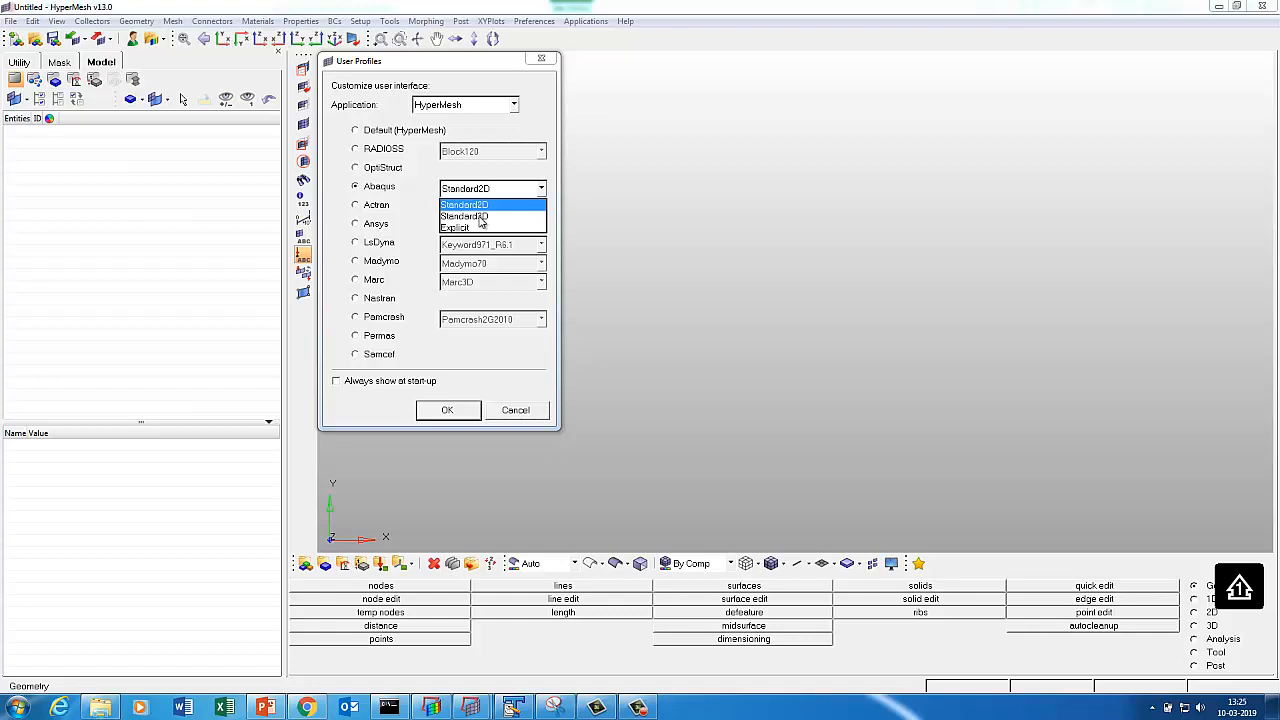
# Select the Abaqus user profile with the Standard3D variant and confirm it.
pyautogui.click(481, 217)
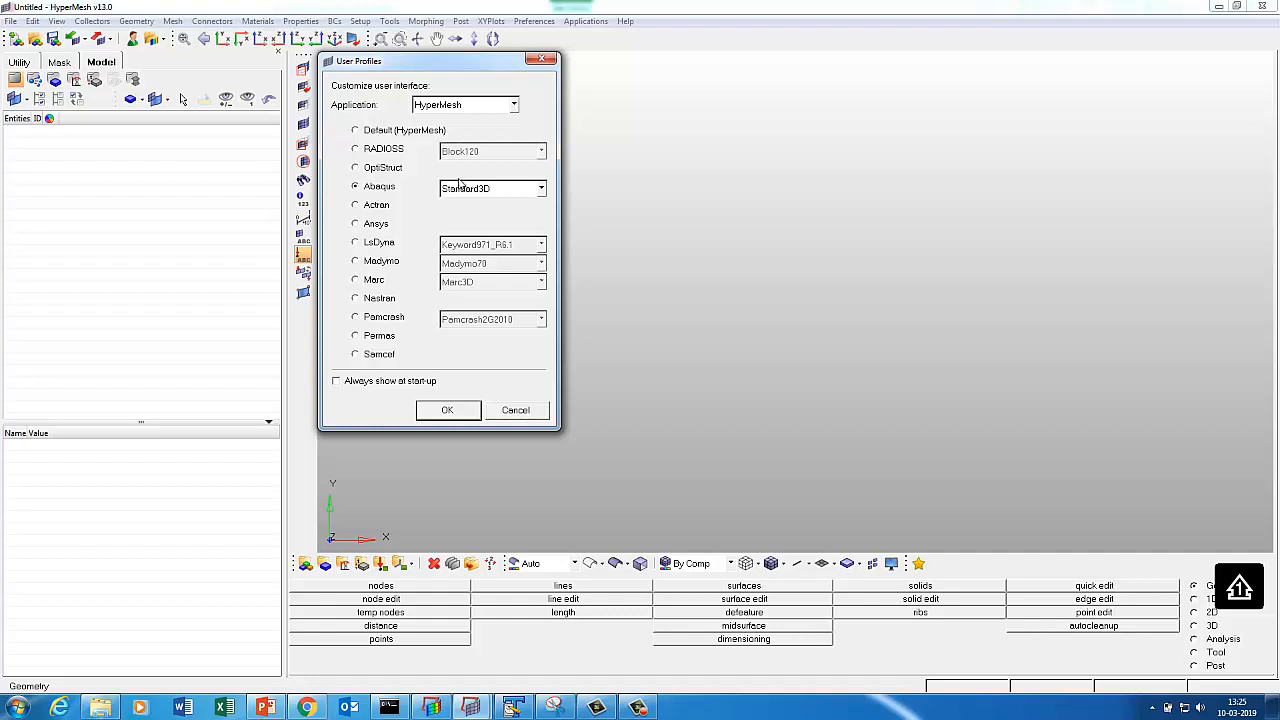
pyautogui.click(461, 188)
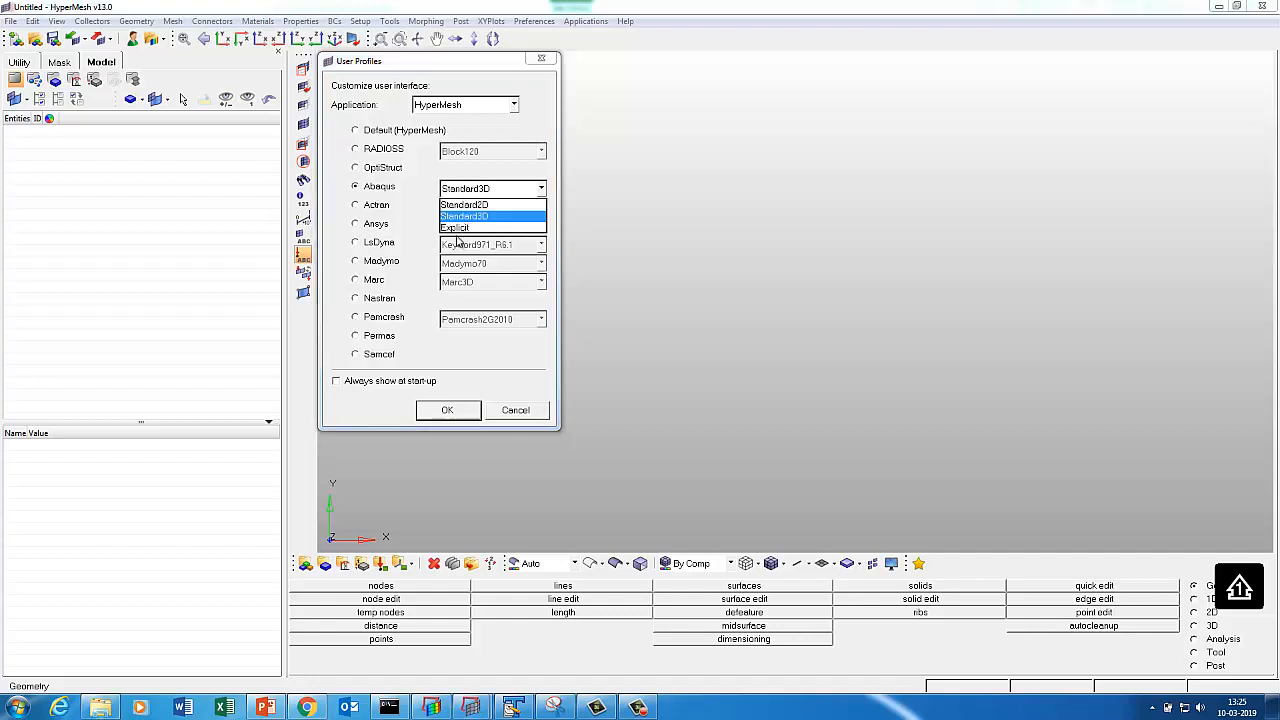
pyautogui.click(466, 218)
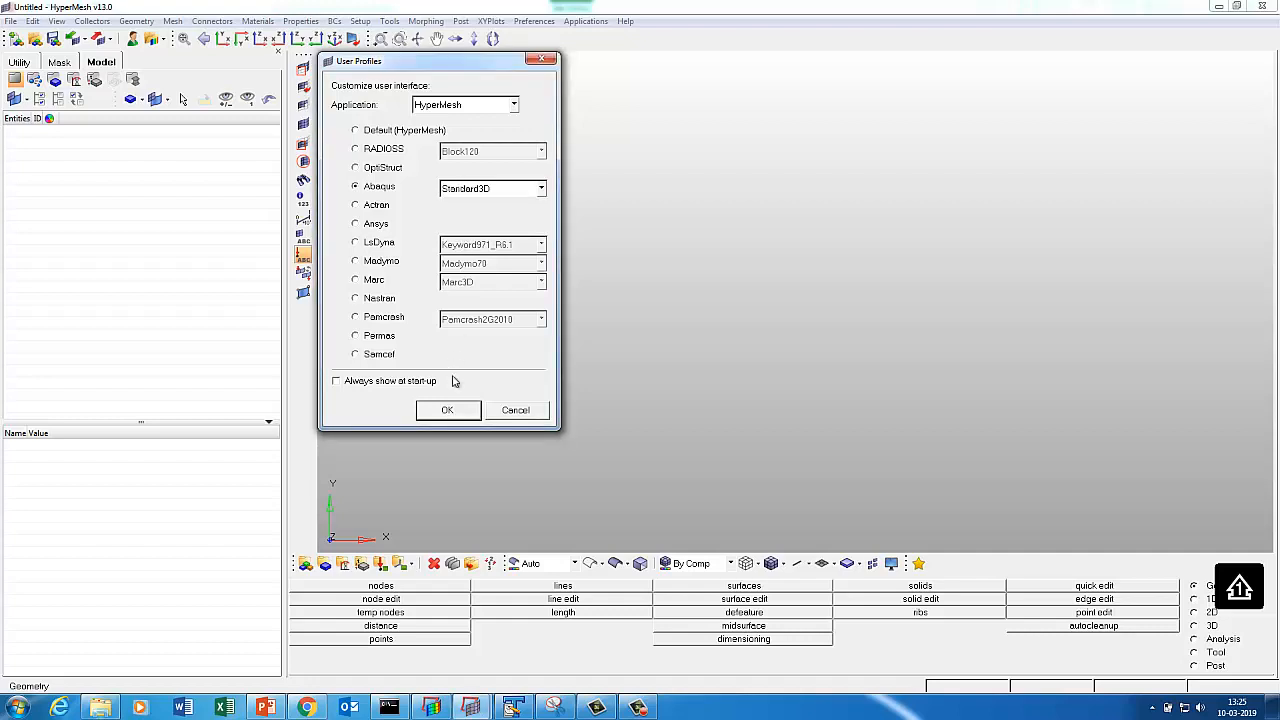
pyautogui.click(447, 411)
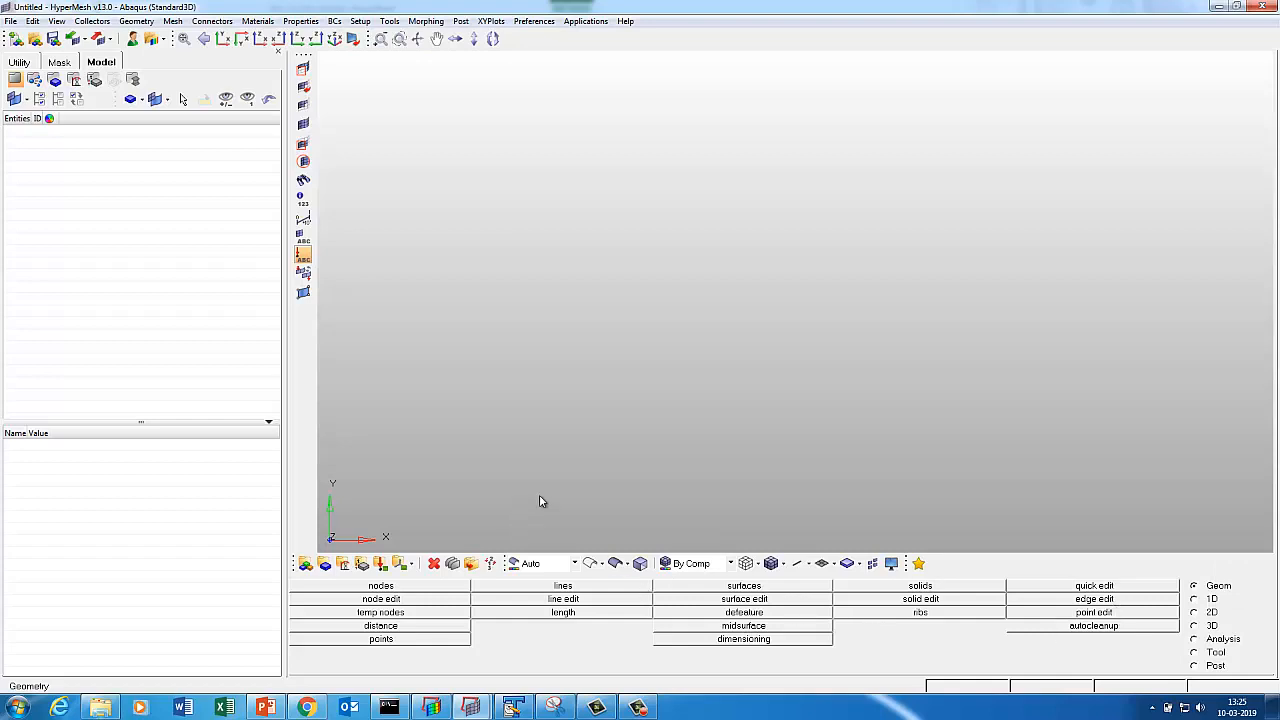
# Create a node at the origin (0,0,0).
pyautogui.press('F8')
pyautogui.click(1222, 601)
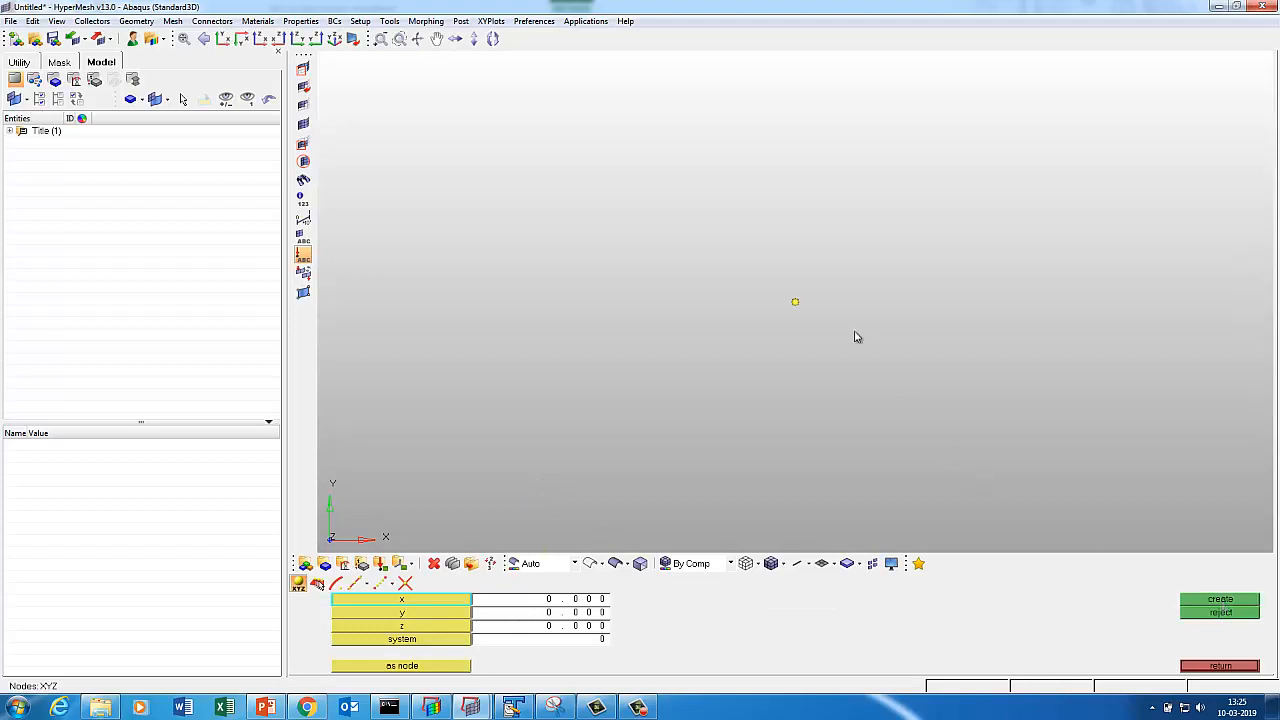
pyautogui.click(1222, 666)
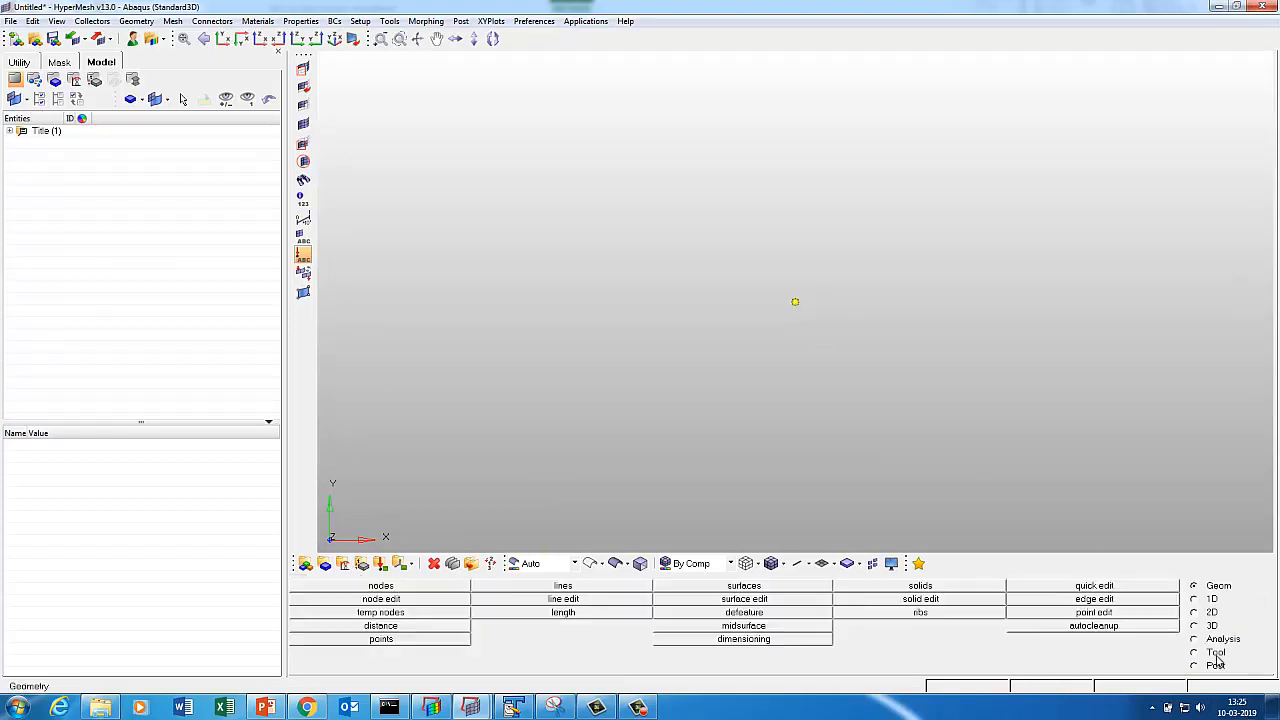
# Create a blue component named Disc1_Geom.
pyautogui.click(325, 564)
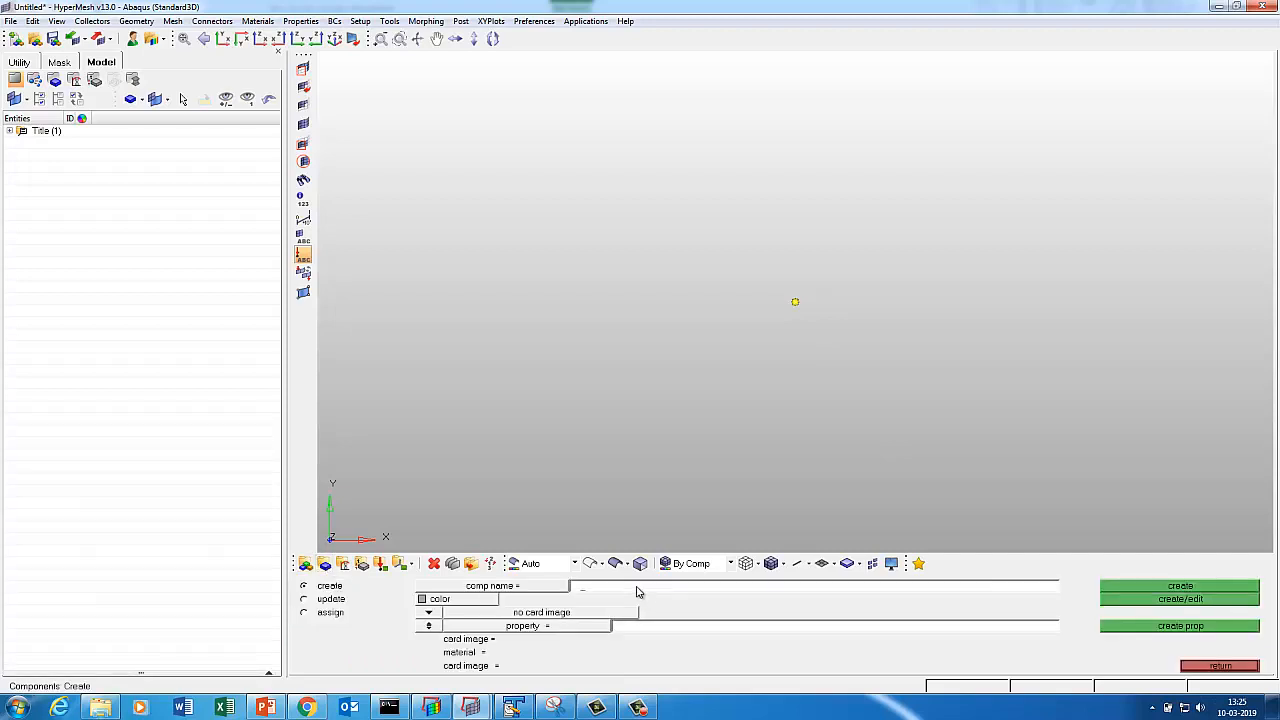
pyautogui.press('capslock')
pyautogui.write('D')
pyautogui.press('capslock')
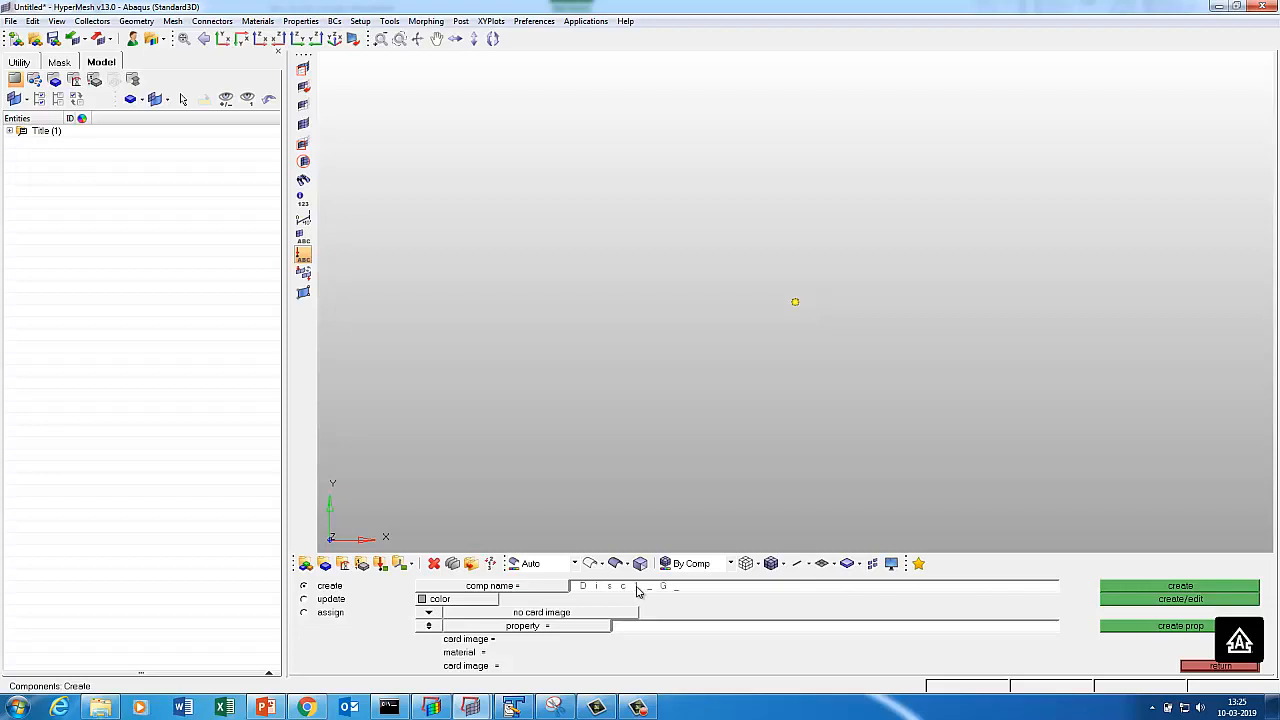
pyautogui.write('isc_Geom')
pyautogui.click(422, 600)
pyautogui.click(429, 549)
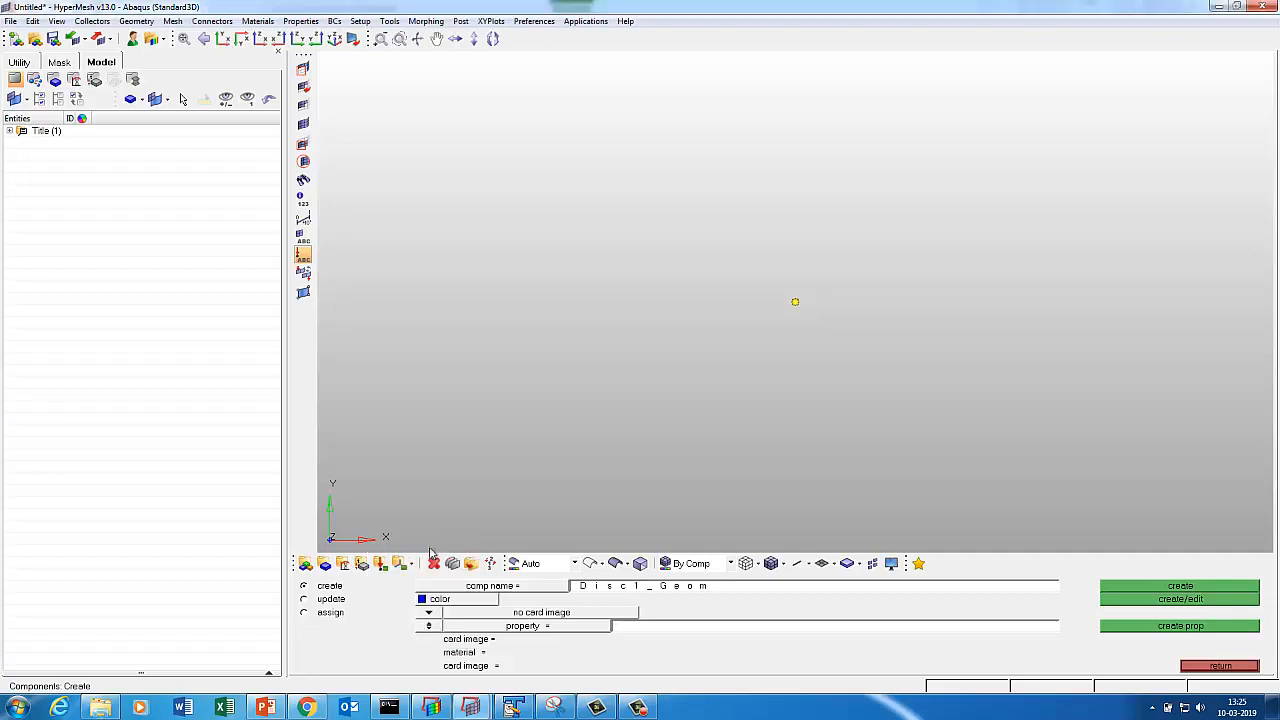
pyautogui.doubleClick(1136, 588)
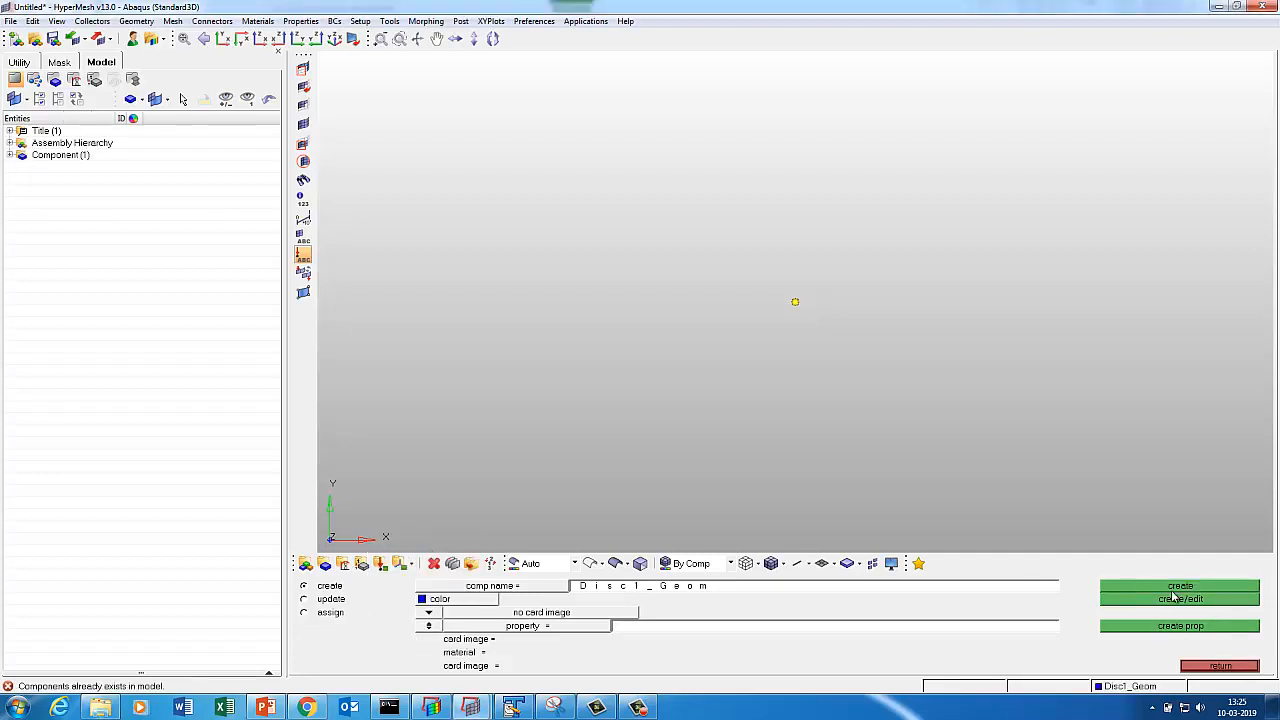
pyautogui.click(1222, 666)
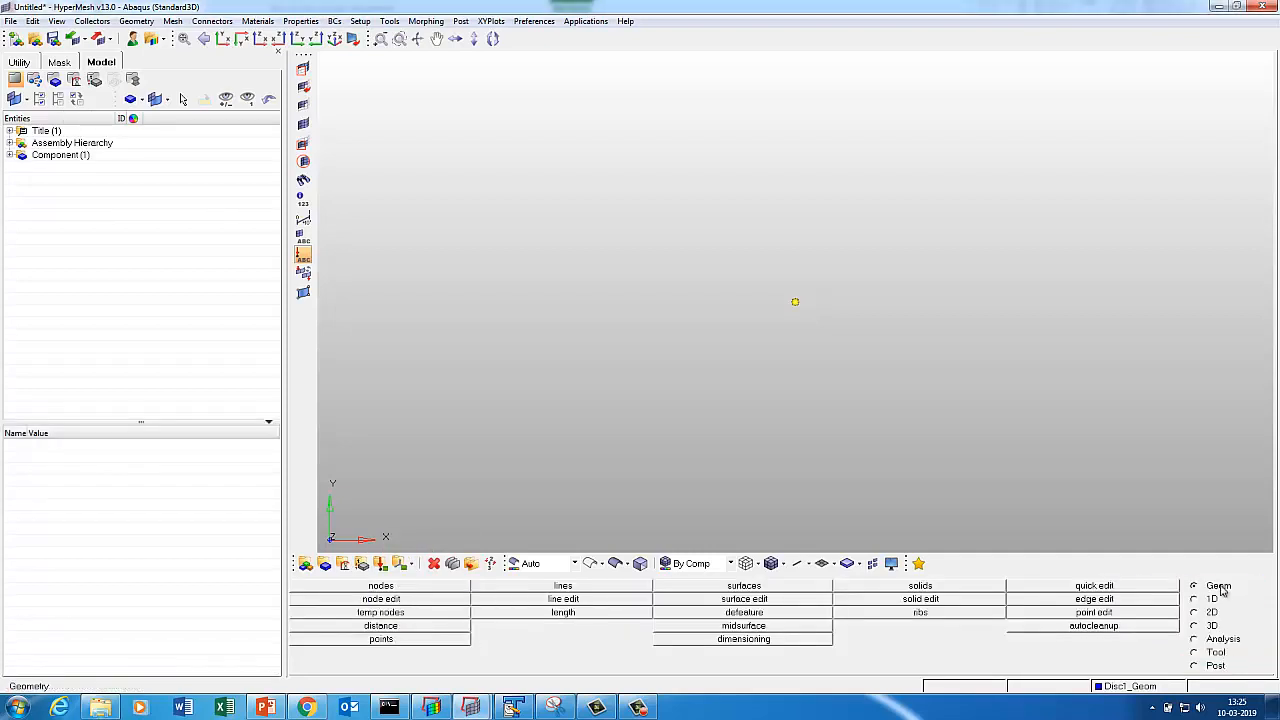
# Draw a radius 5 circle centred on the origin node, normal to the z-axis.
pyautogui.click(563, 587)
pyautogui.click(386, 584)
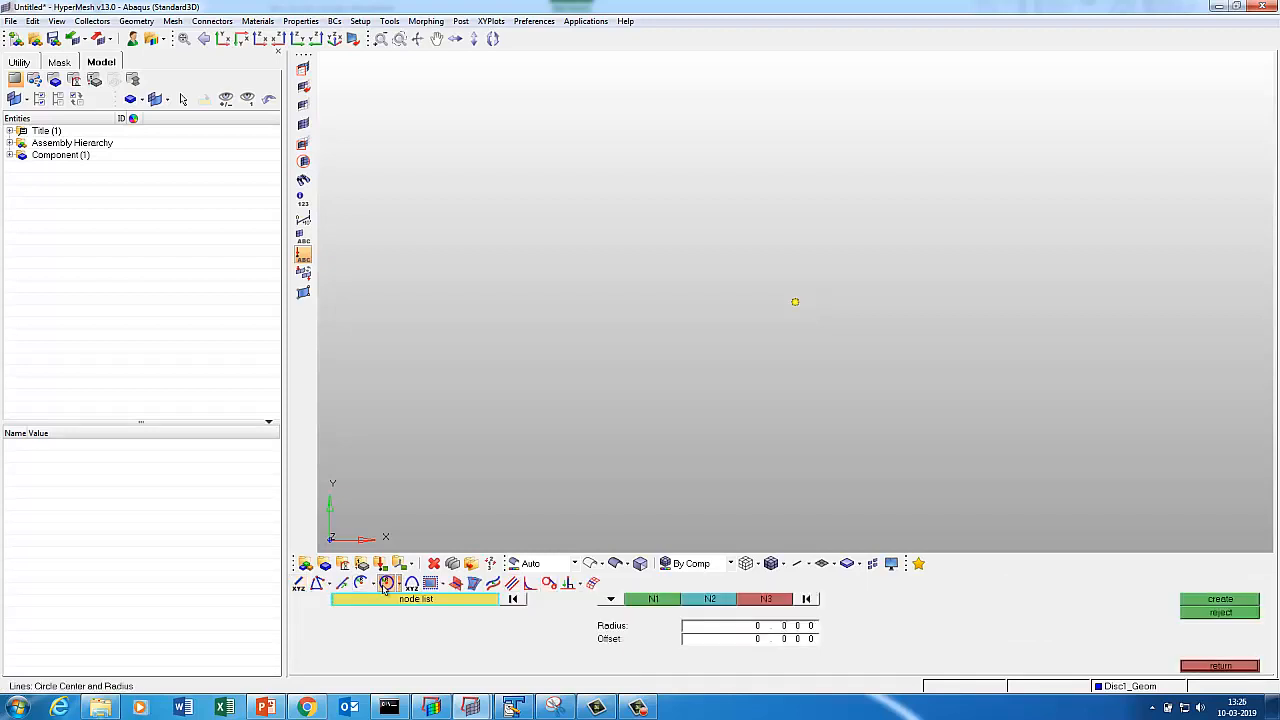
pyautogui.click(610, 599)
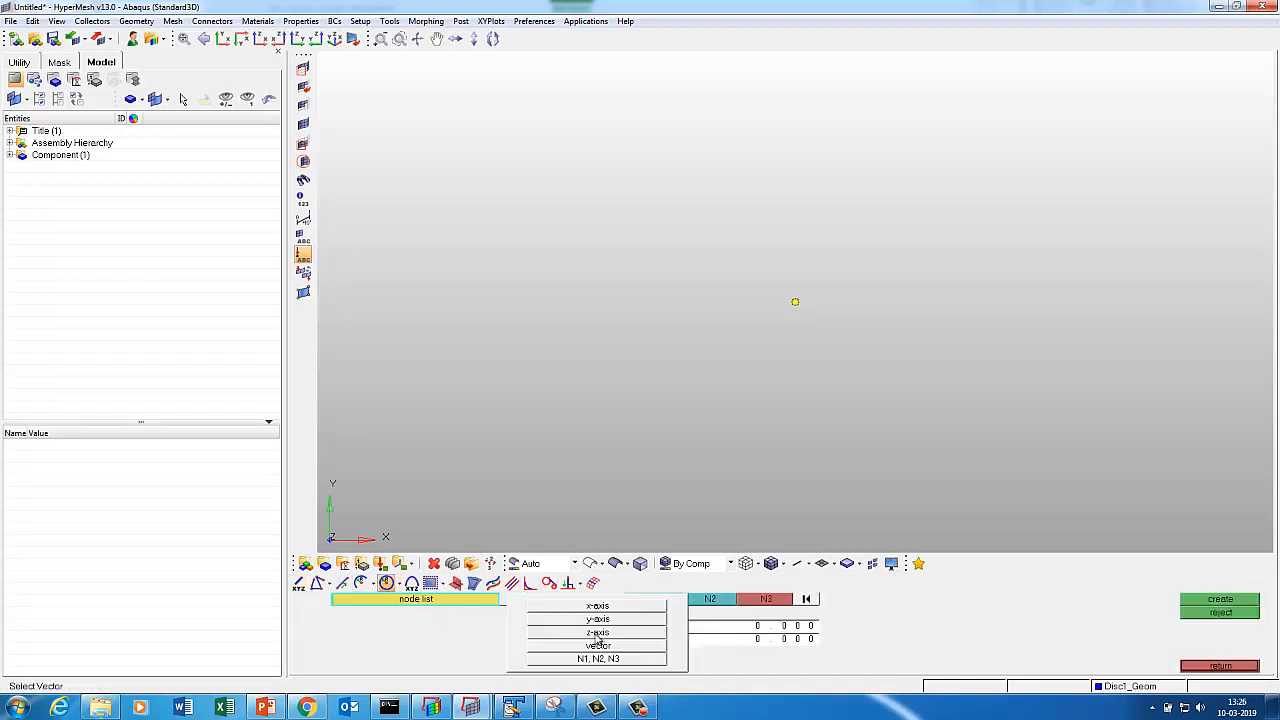
pyautogui.click(592, 633)
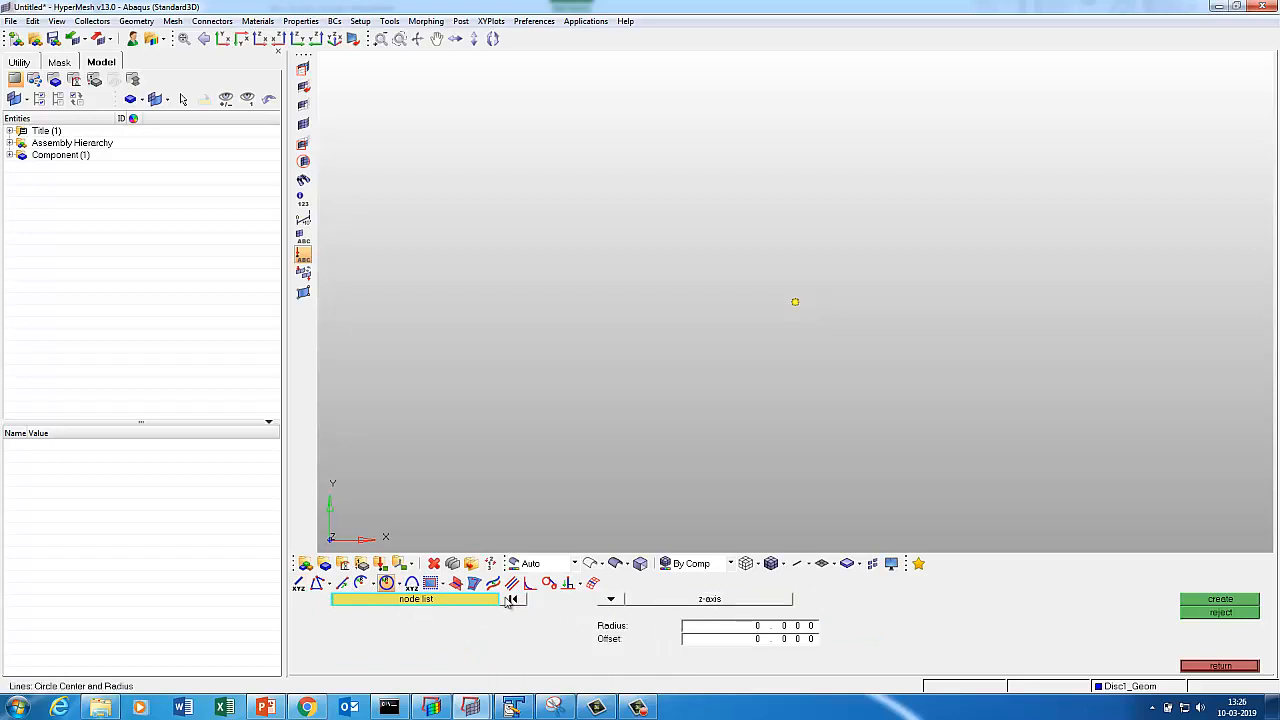
pyautogui.click(795, 302)
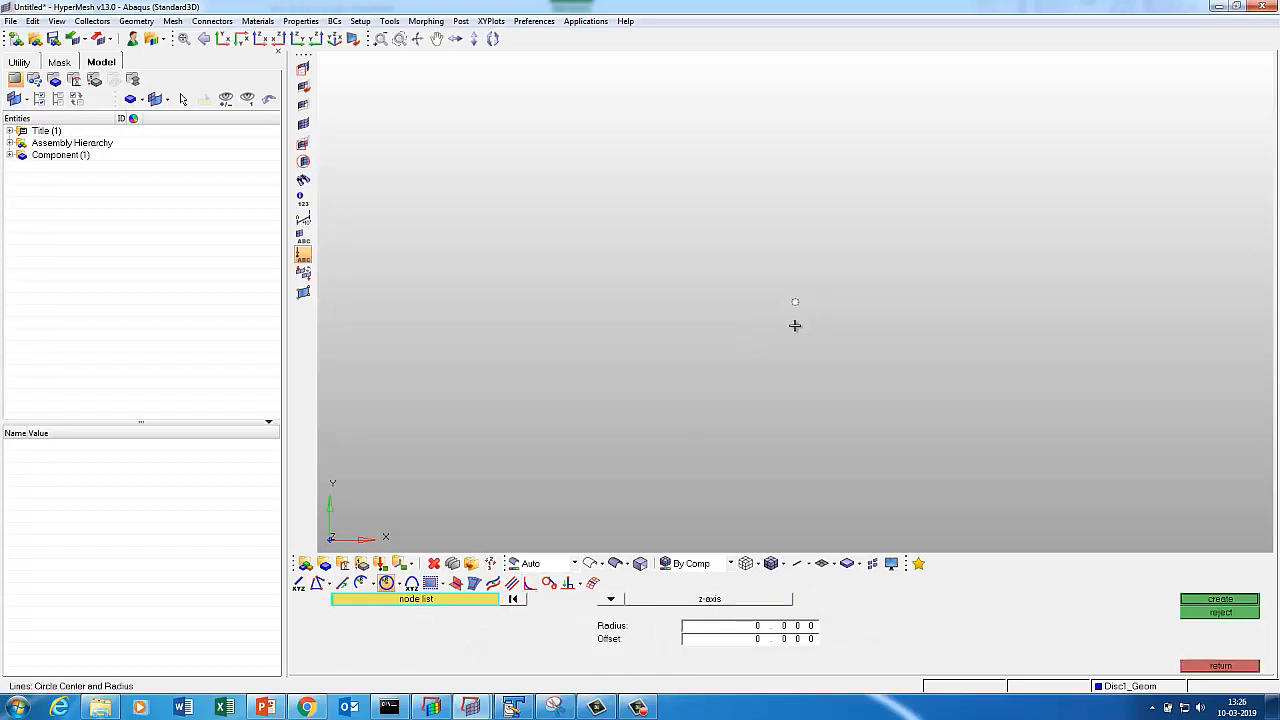
pyautogui.click(745, 626)
pyautogui.write('5')
pyautogui.click(1215, 600)
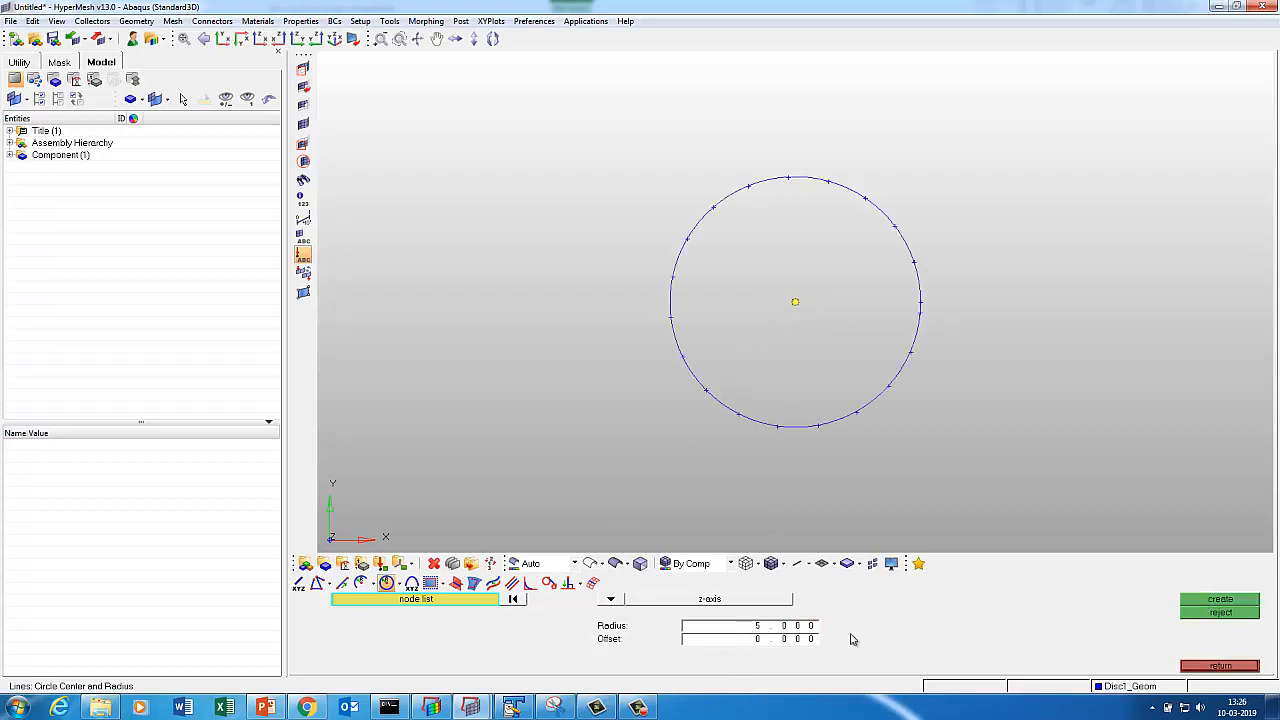
# Add a concentric radius 15 circle around the origin node and fit the view.
pyautogui.click(738, 630)
pyautogui.write('15')
pyautogui.click(513, 600)
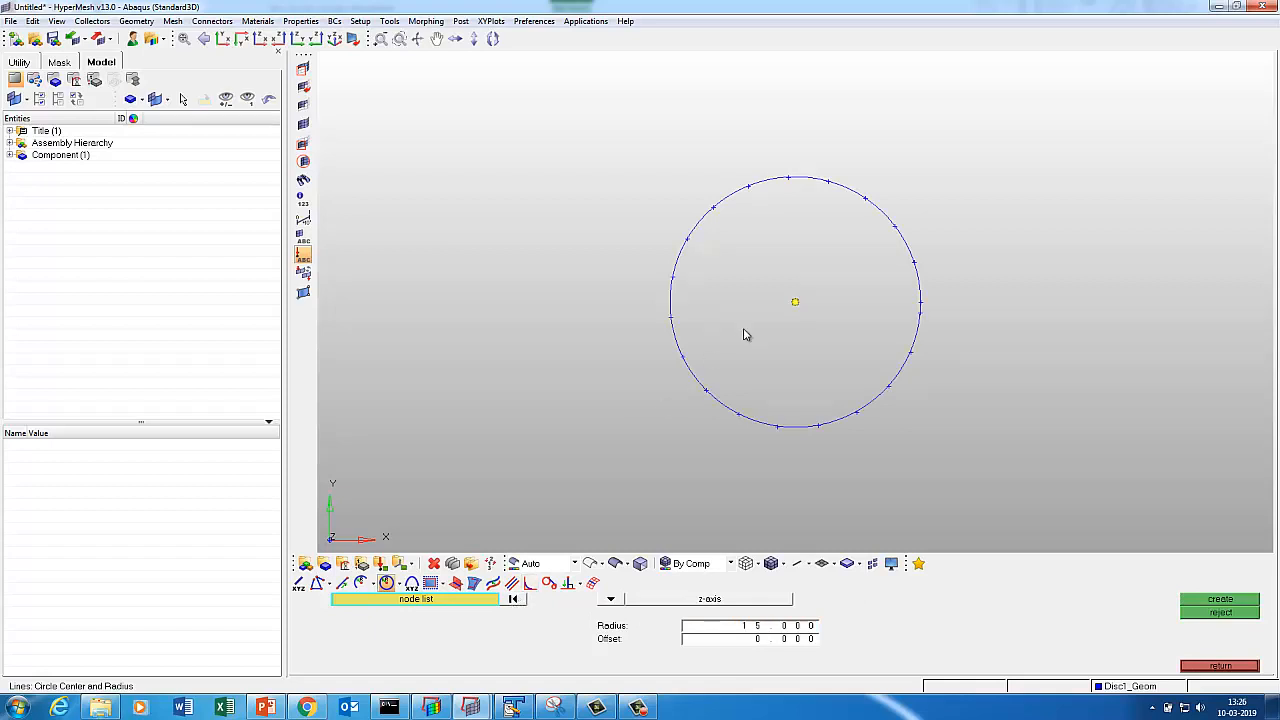
pyautogui.click(796, 303)
pyautogui.click(1218, 600)
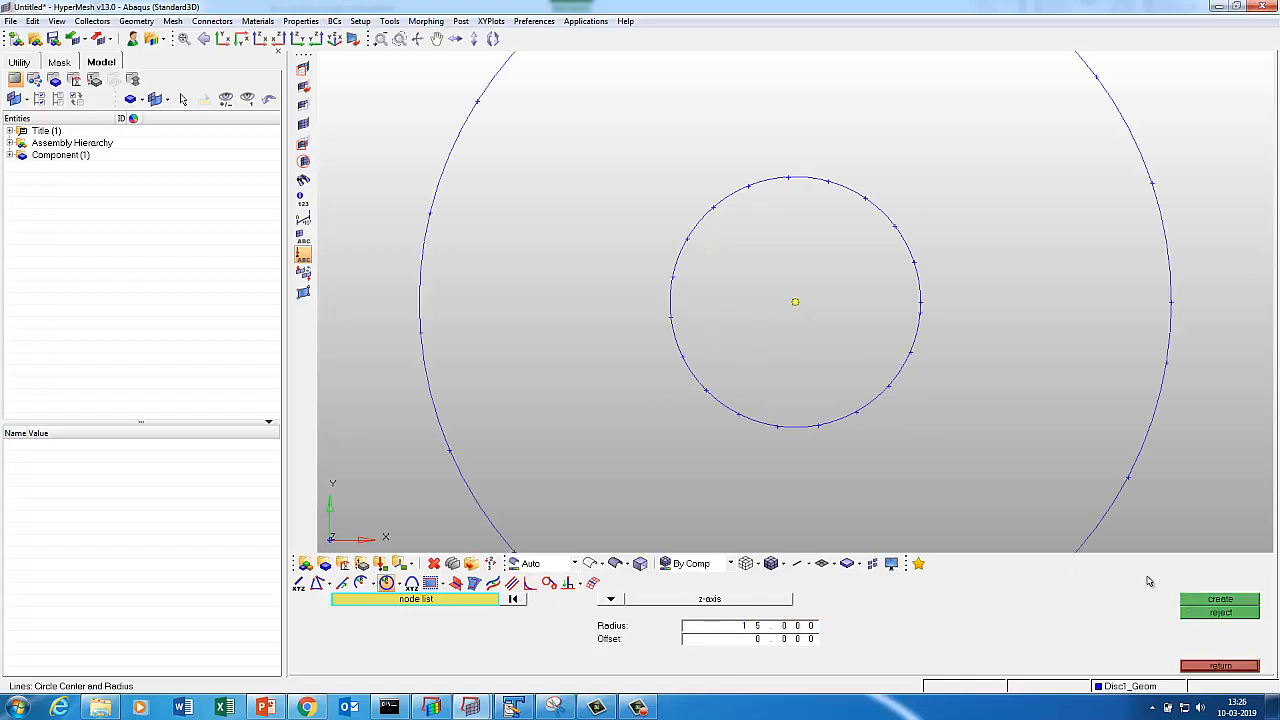
pyautogui.press('f')
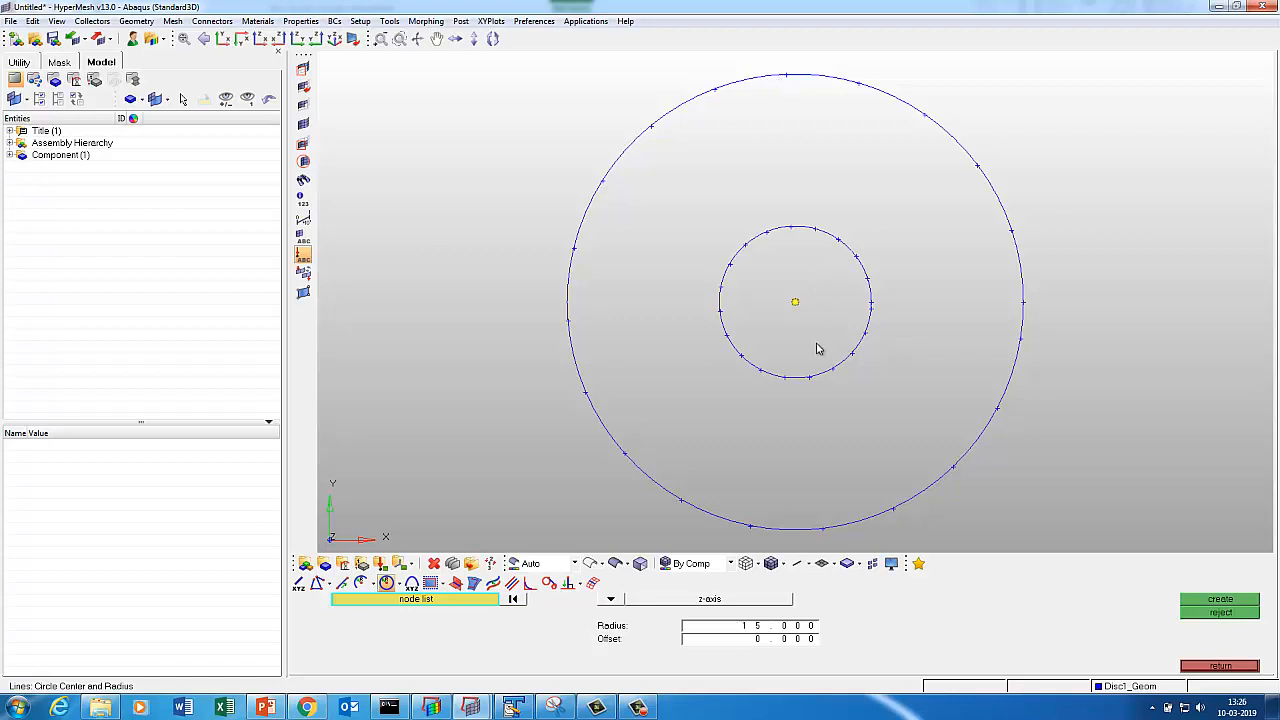
pyautogui.press('Escape')
pyautogui.hotkey('shift', 'F4')
pyautogui.press('Escape')
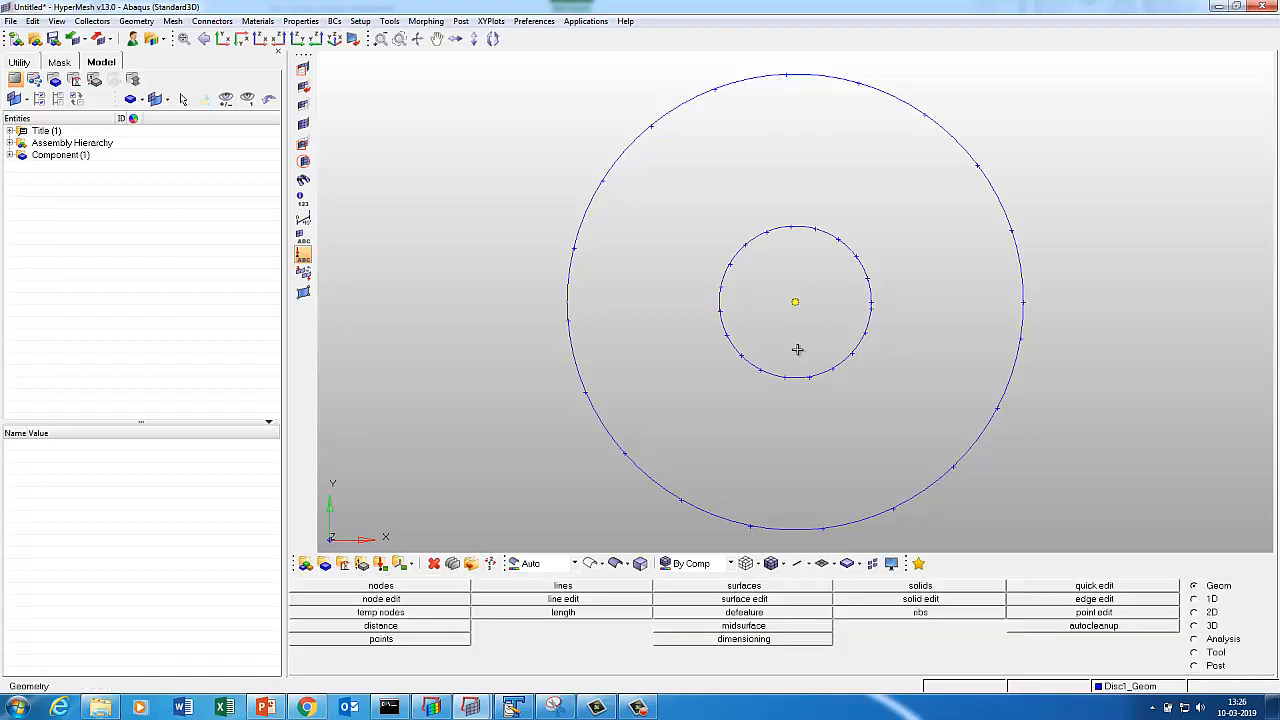
# Duplicate the centre node and translate the copy 25 units along the y-axis.
pyautogui.hotkey('shift', 'F4')
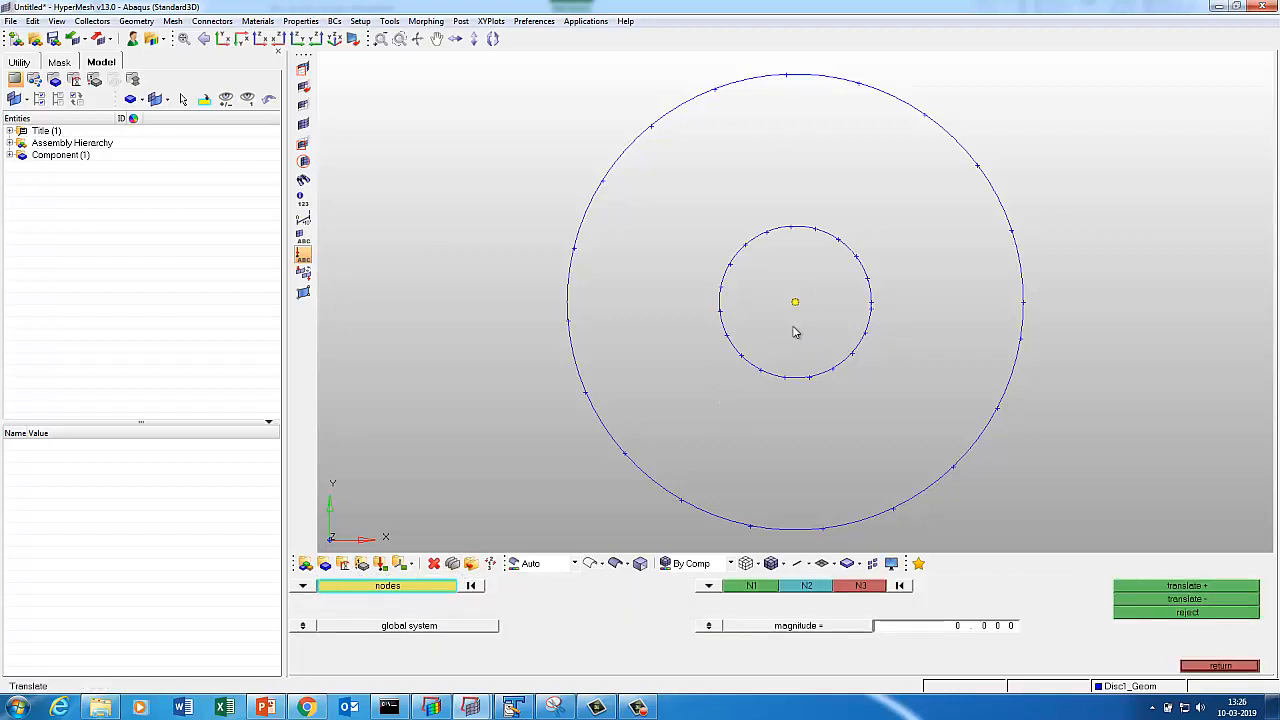
pyautogui.click(388, 585)
pyautogui.click(657, 627)
pyautogui.click(711, 589)
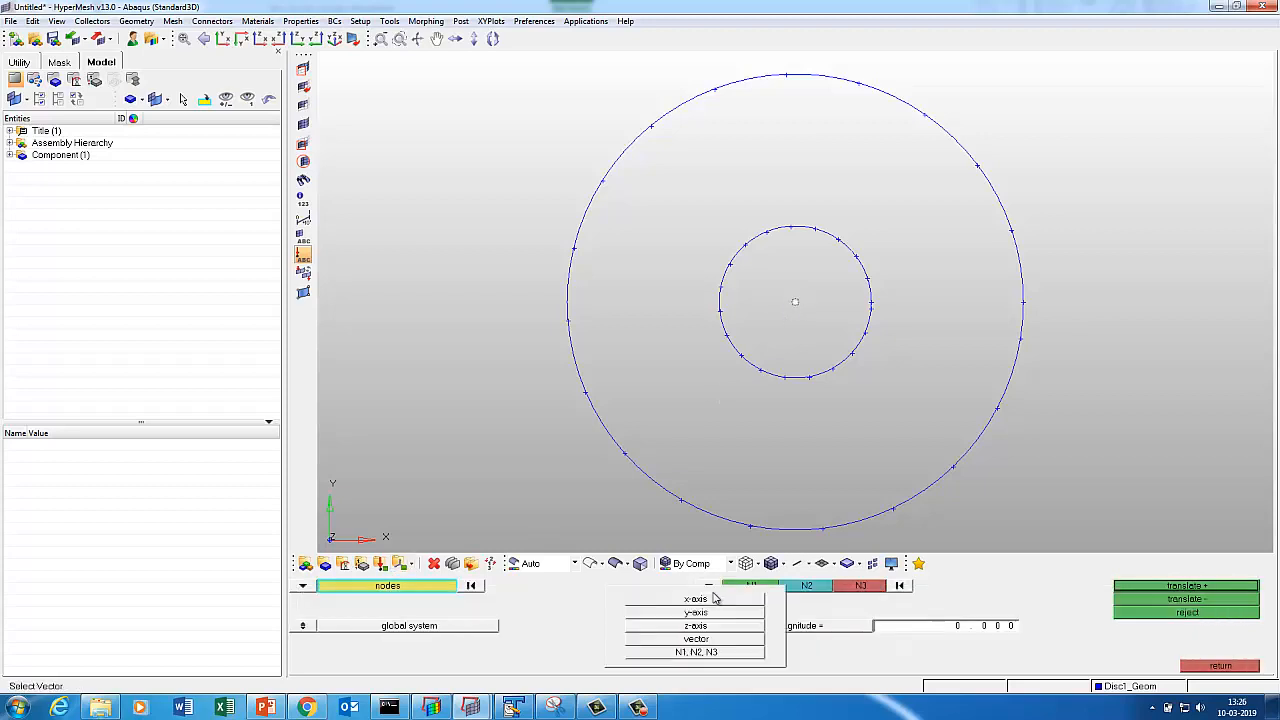
pyautogui.click(695, 612)
pyautogui.click(940, 630)
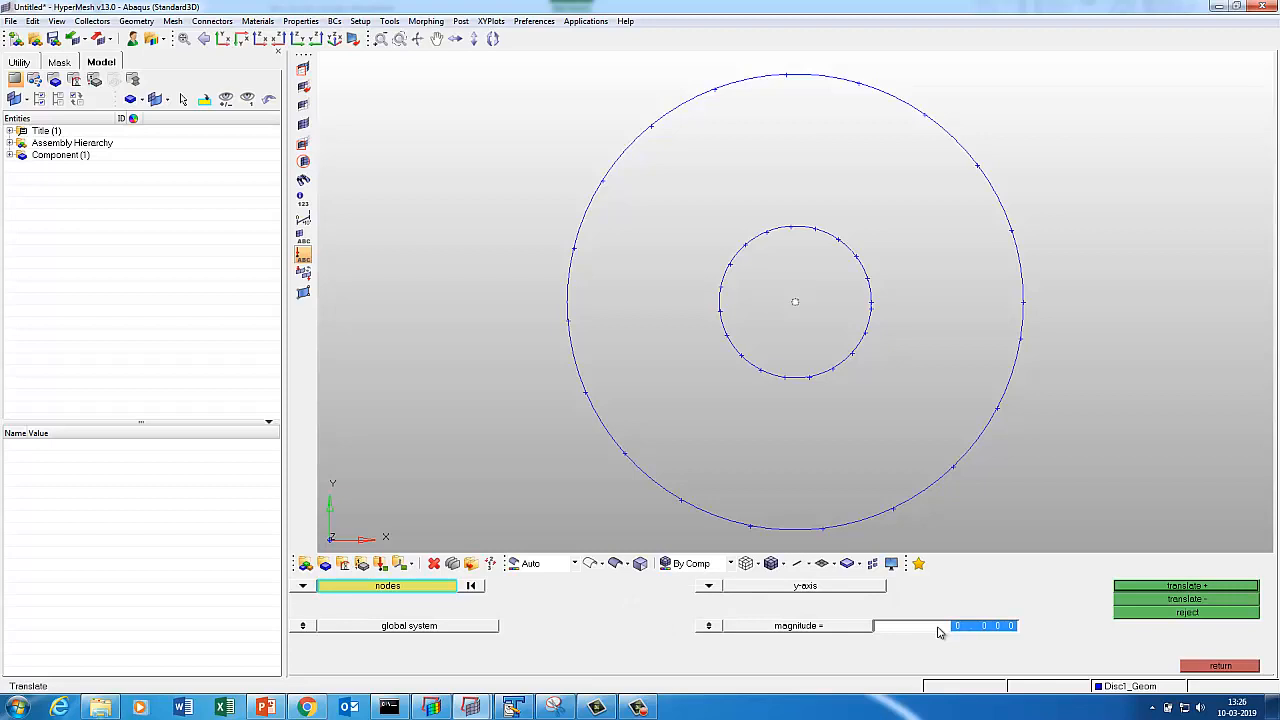
pyautogui.click(940, 631)
pyautogui.click(938, 632)
pyautogui.write('25')
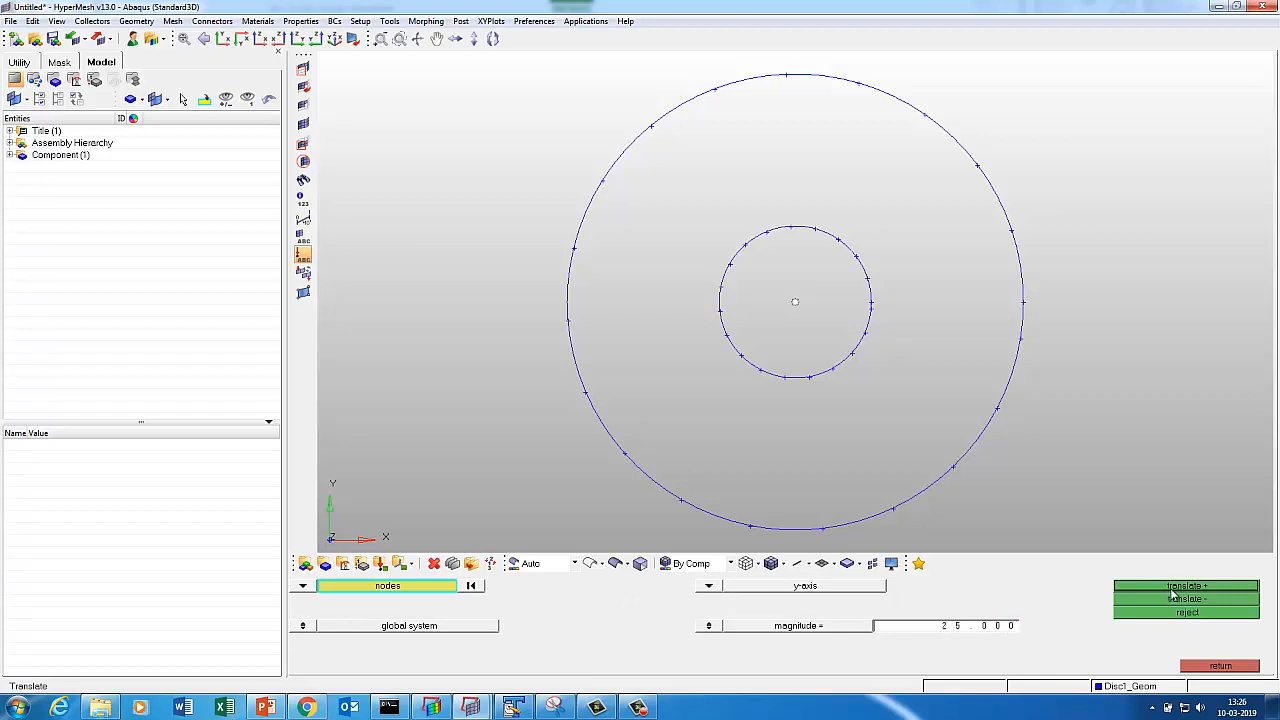
pyautogui.click(1174, 589)
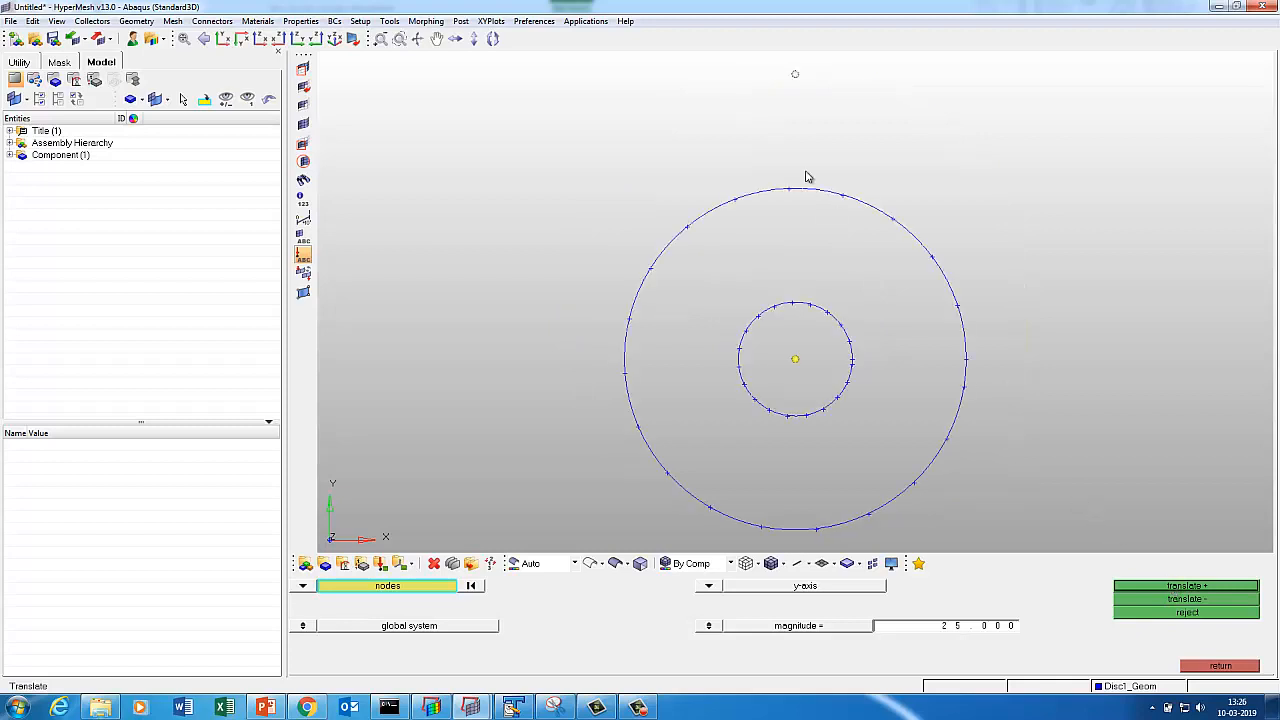
pyautogui.click(1220, 665)
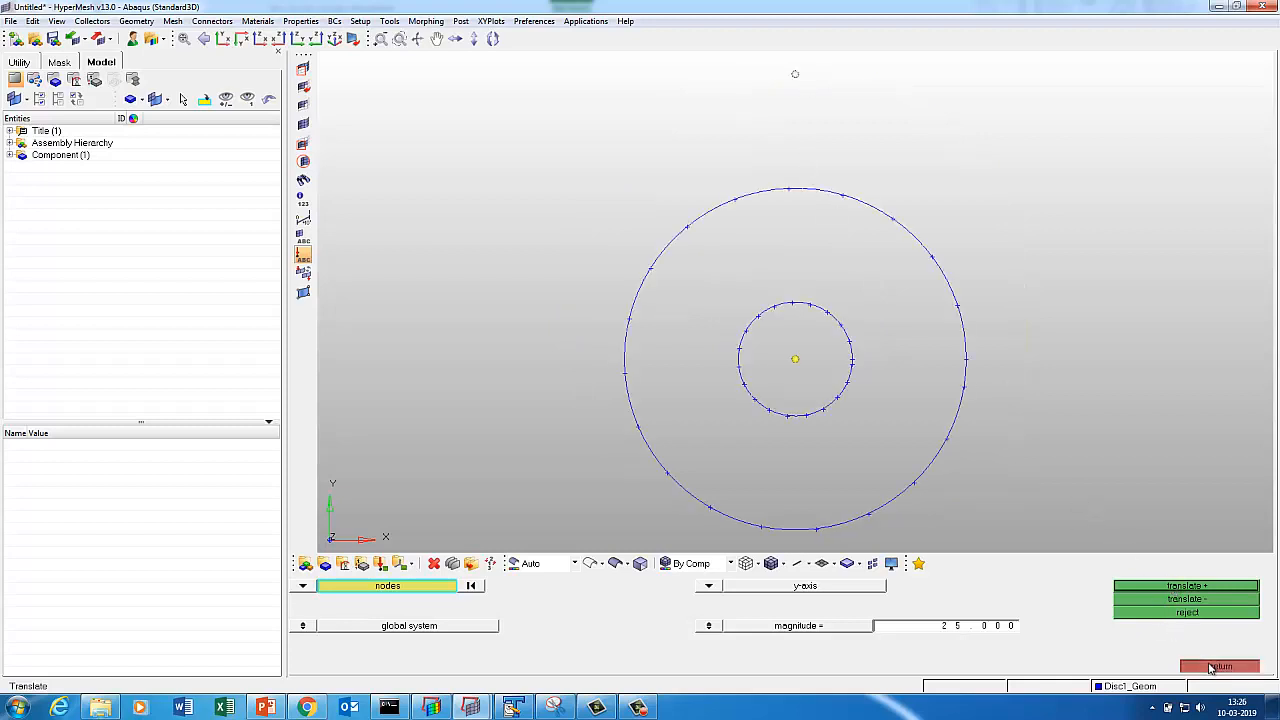
pyautogui.click(325, 564)
# Create a dark red component named Disc2_Geom.
pyautogui.click(615, 591)
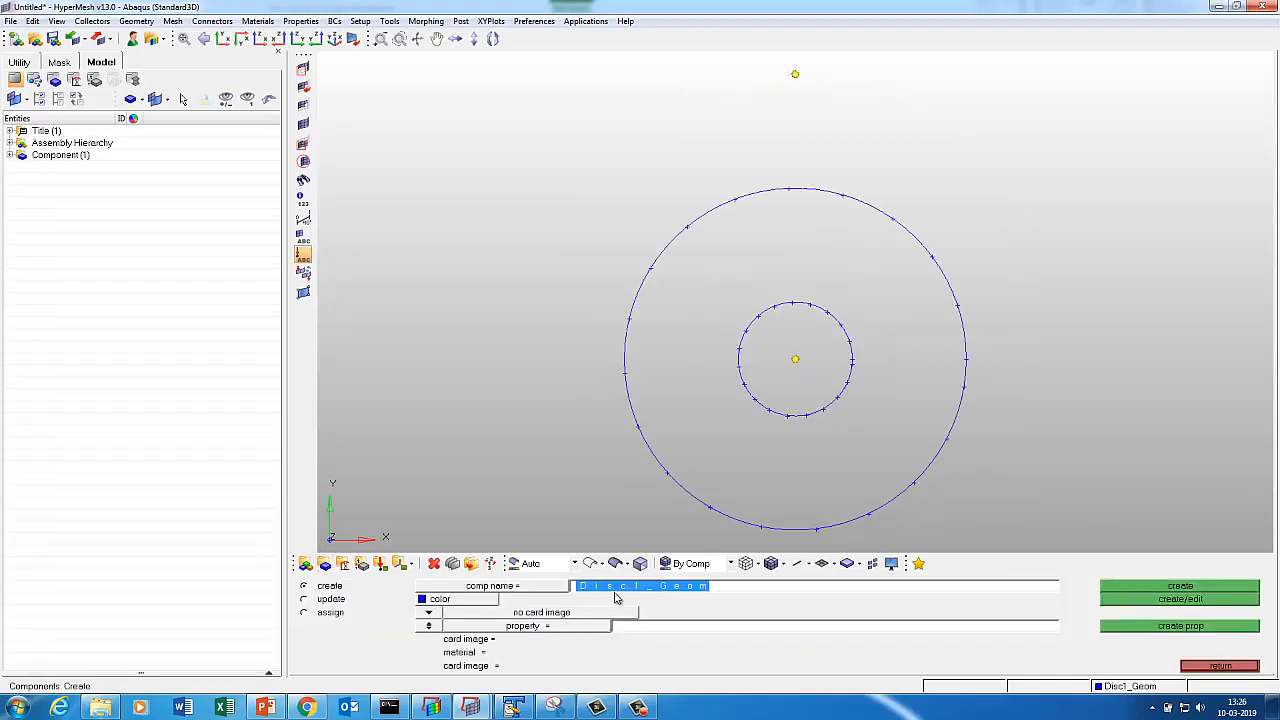
pyautogui.press('Right')
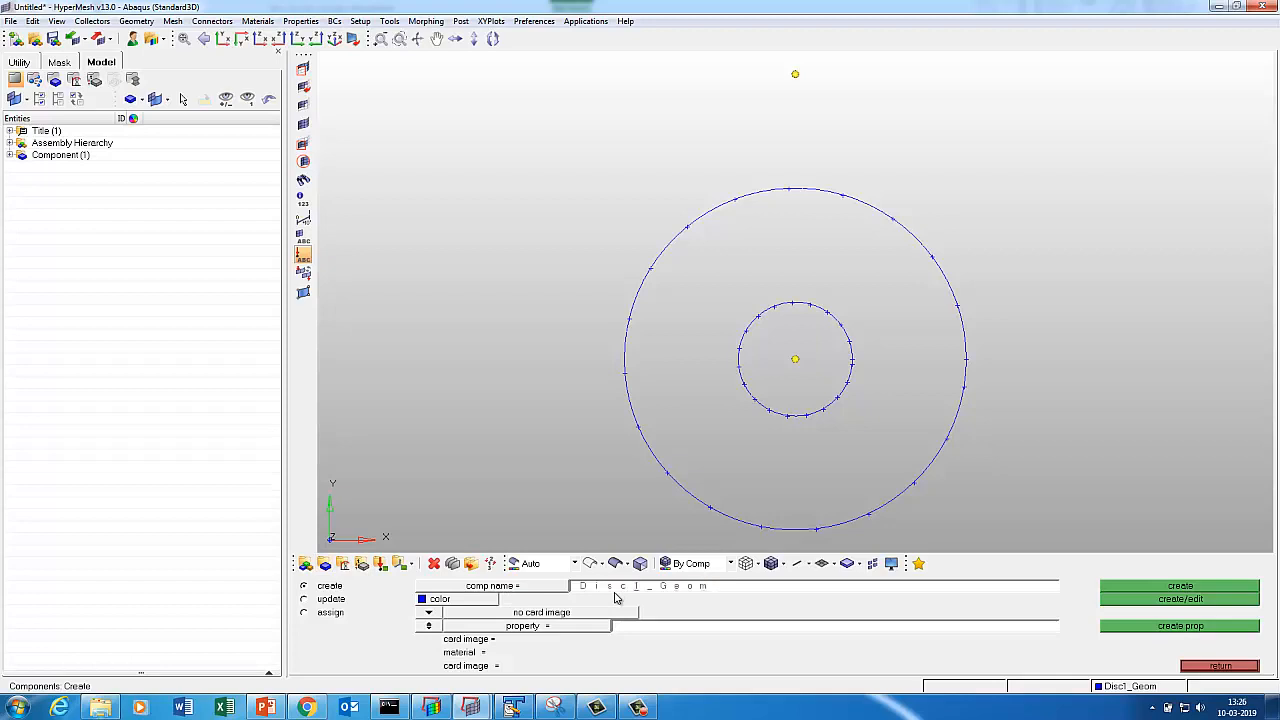
pyautogui.click(488, 600)
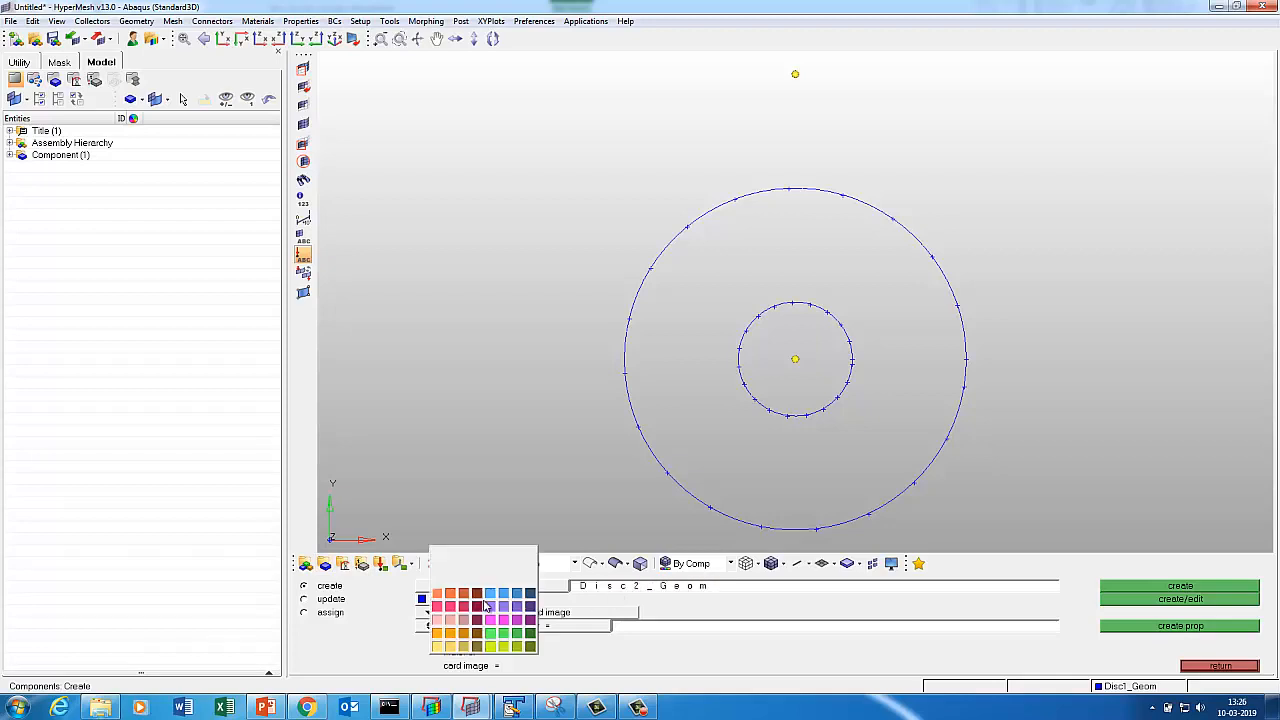
pyautogui.click(476, 581)
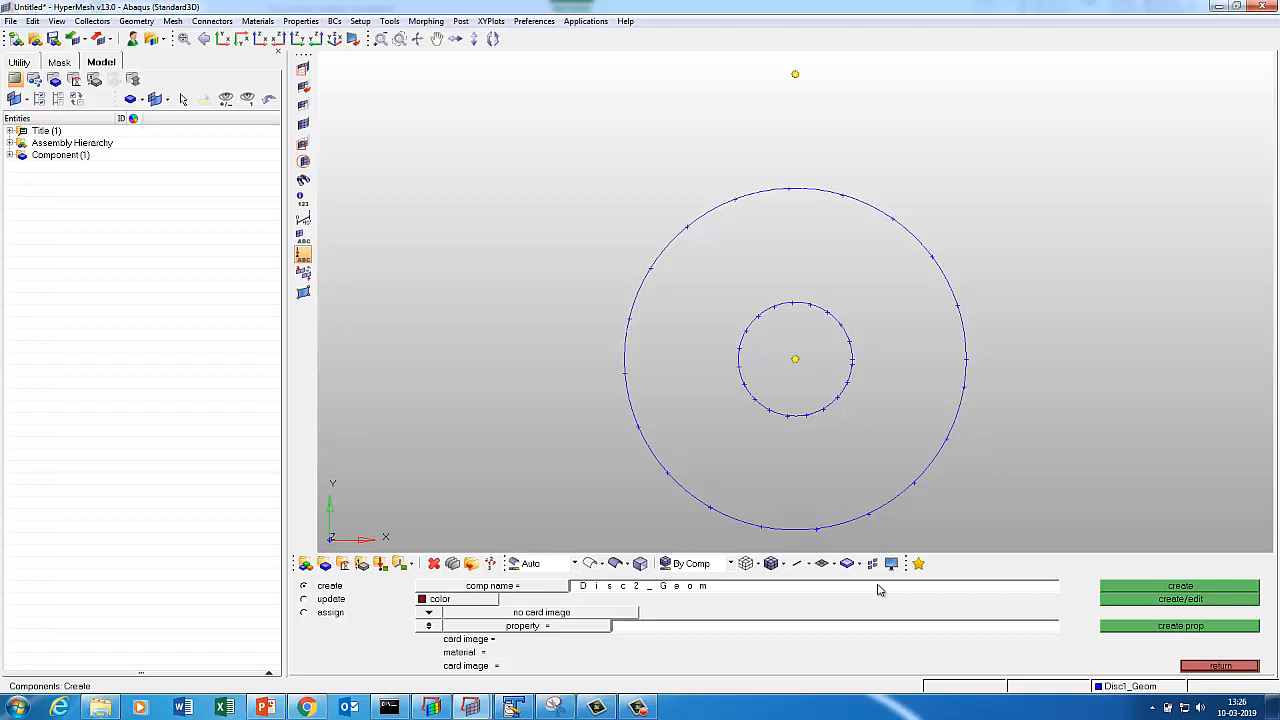
pyautogui.click(1120, 592)
pyautogui.click(1198, 665)
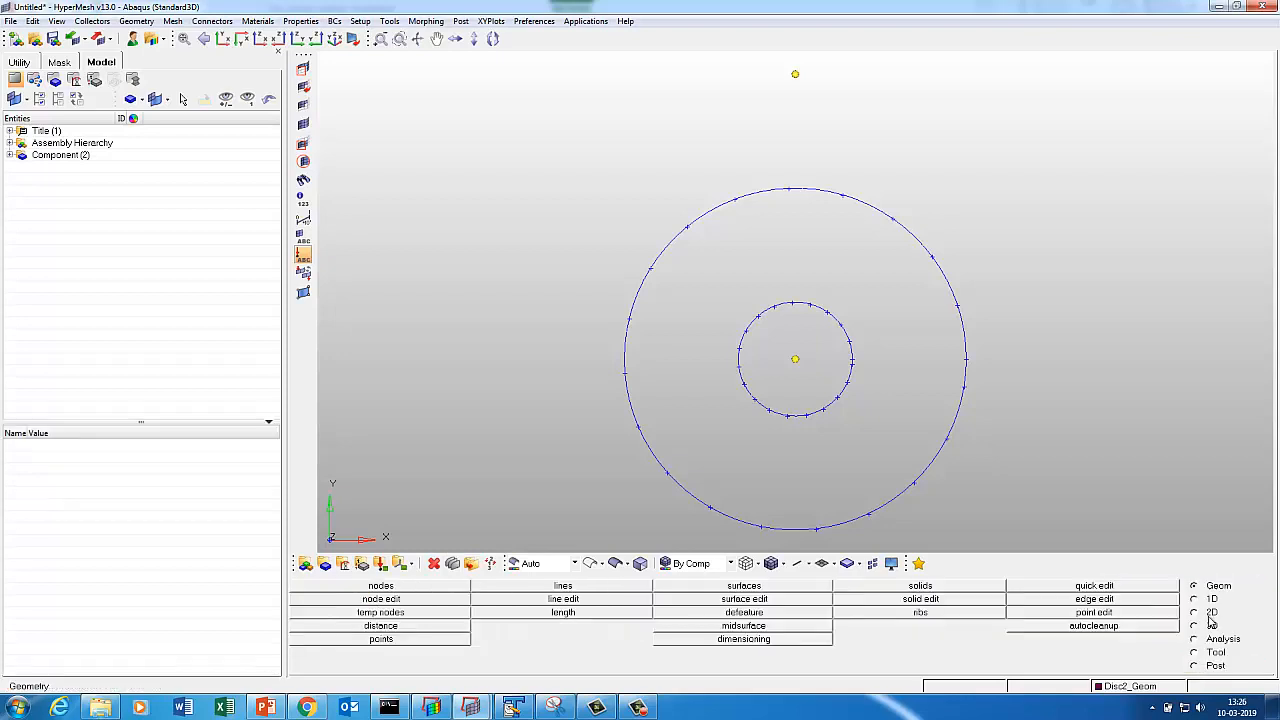
# Draw circles of radius 10 and 5 centred on the top node.
pyautogui.click(566, 588)
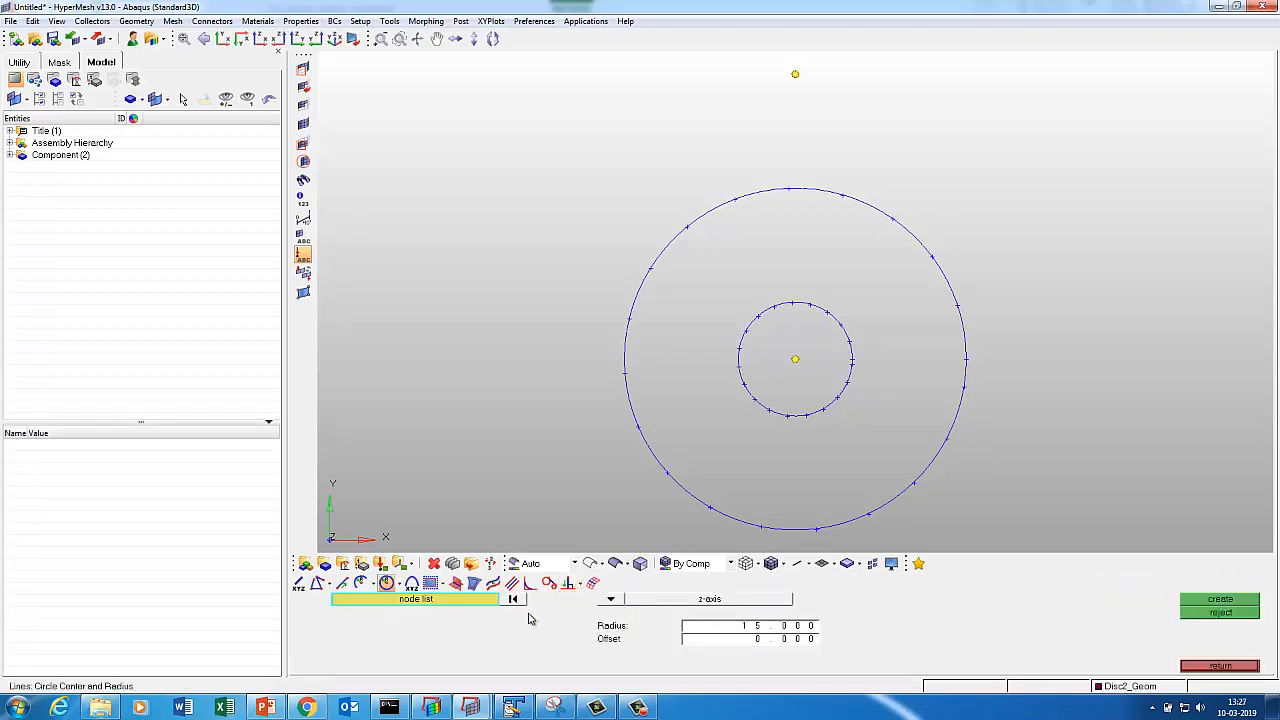
pyautogui.click(796, 75)
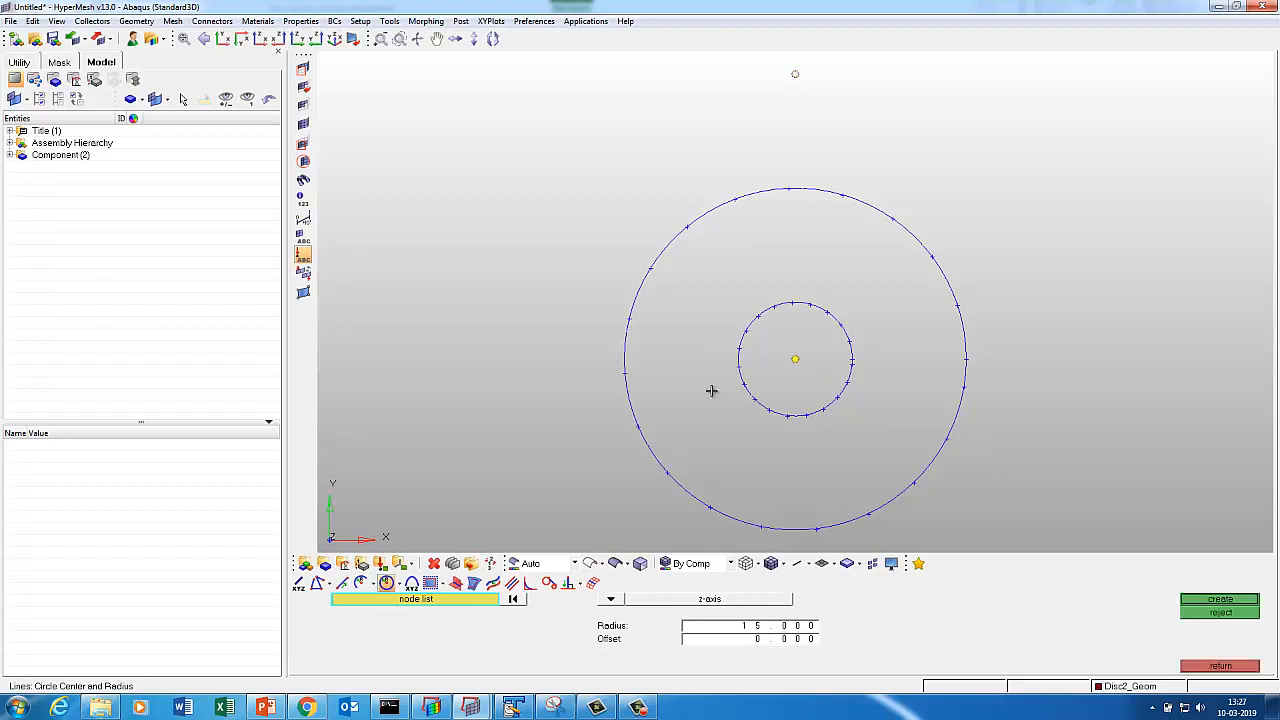
pyautogui.doubleClick(746, 628)
pyautogui.write('10')
pyautogui.click(1208, 599)
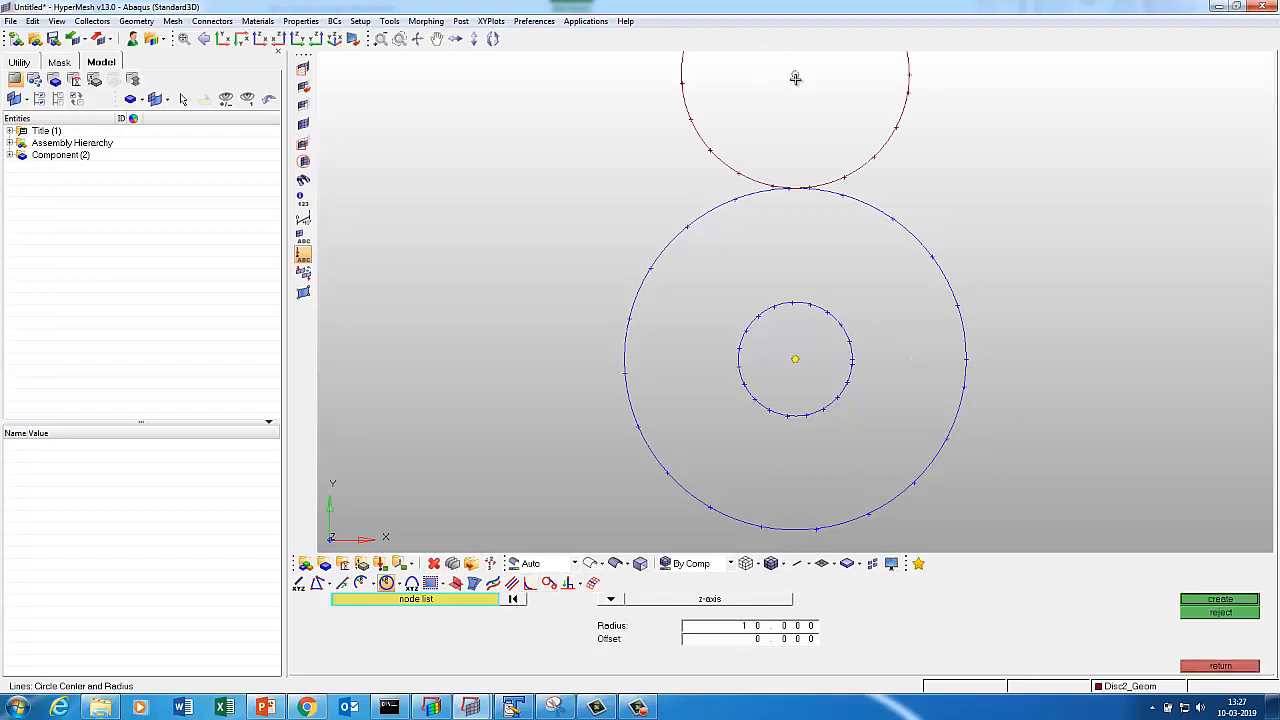
pyautogui.click(792, 630)
pyautogui.write('5')
pyautogui.click(1240, 600)
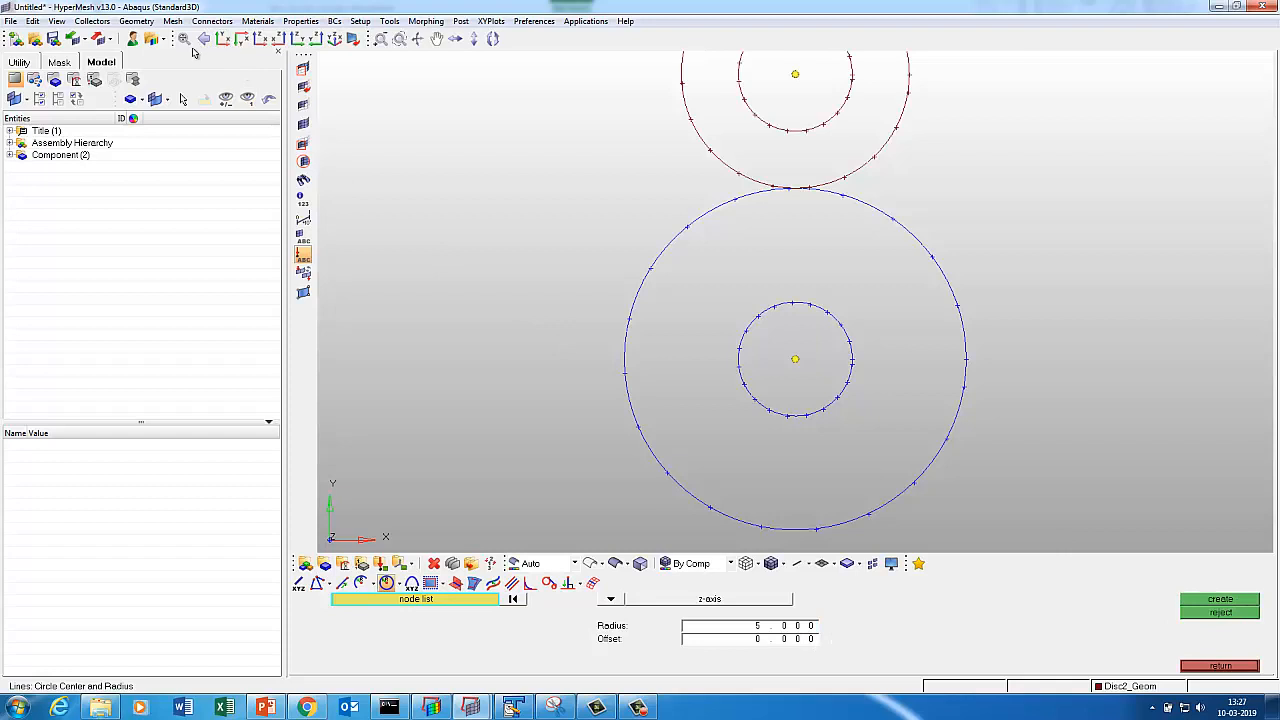
pyautogui.click(222, 39)
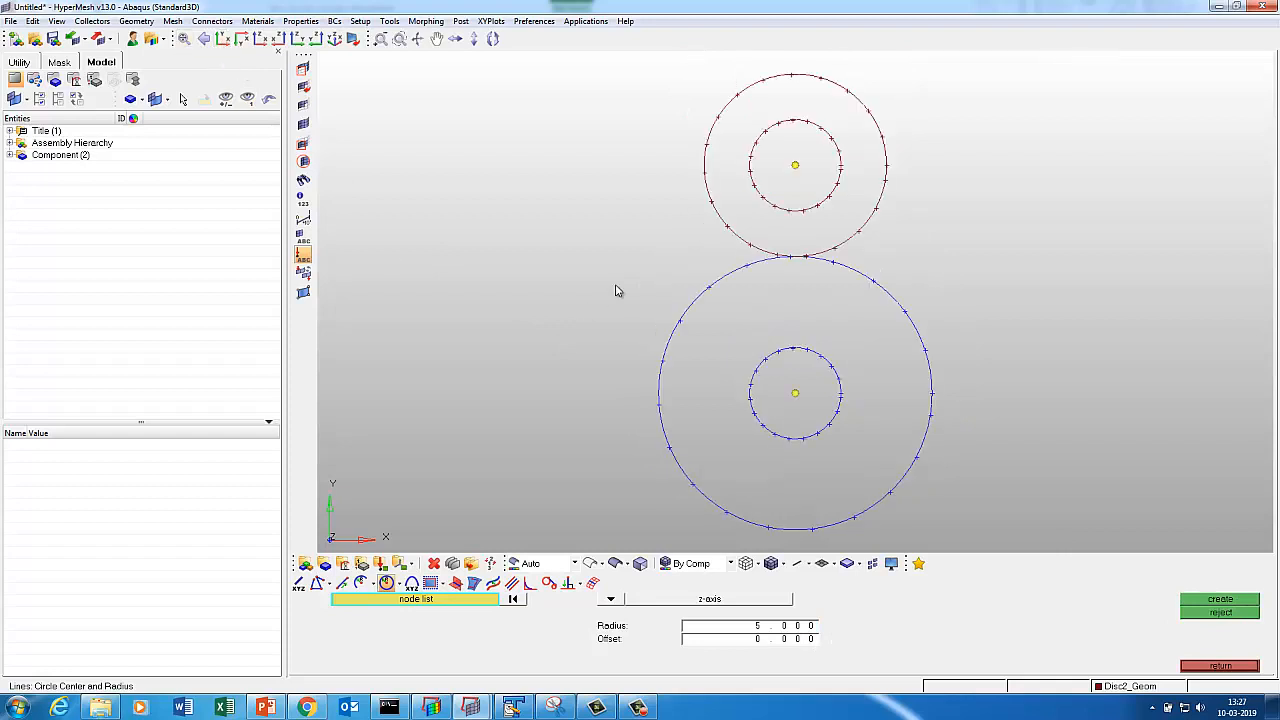
pyautogui.click(1219, 666)
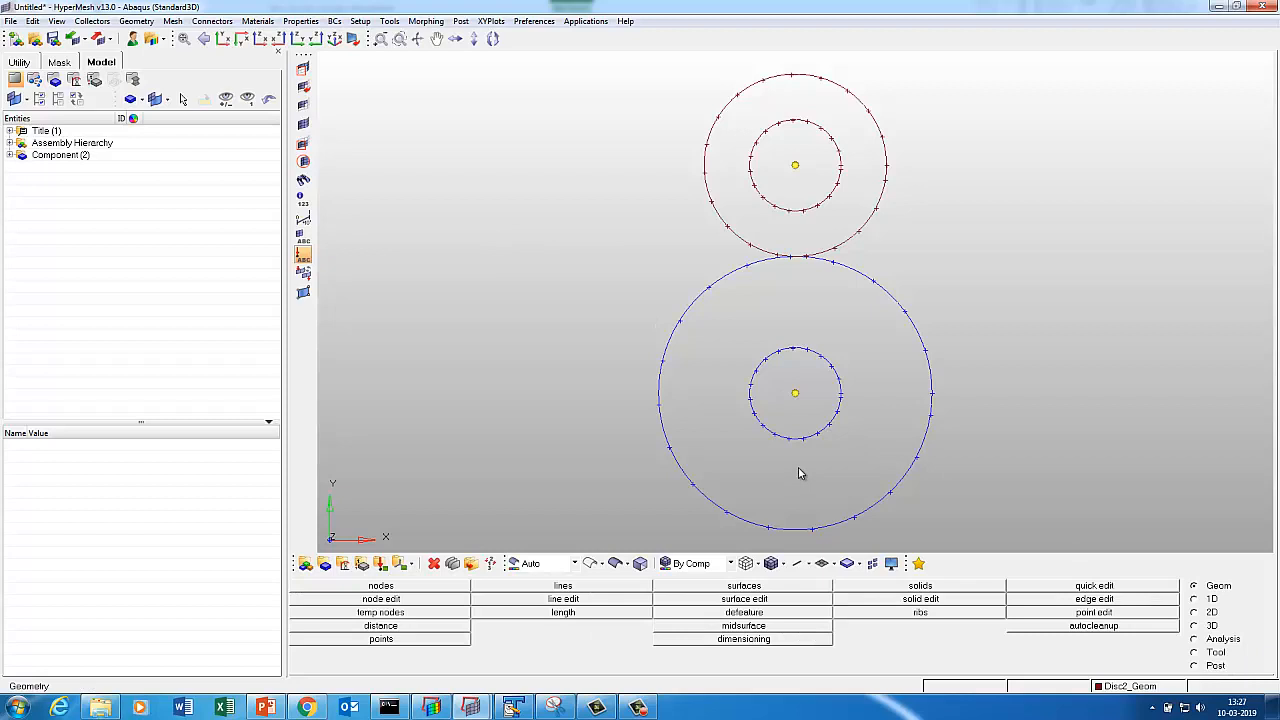
# Extract 5 parametric nodes along each of the four circles, marking their quarter points.
pyautogui.press('F8')
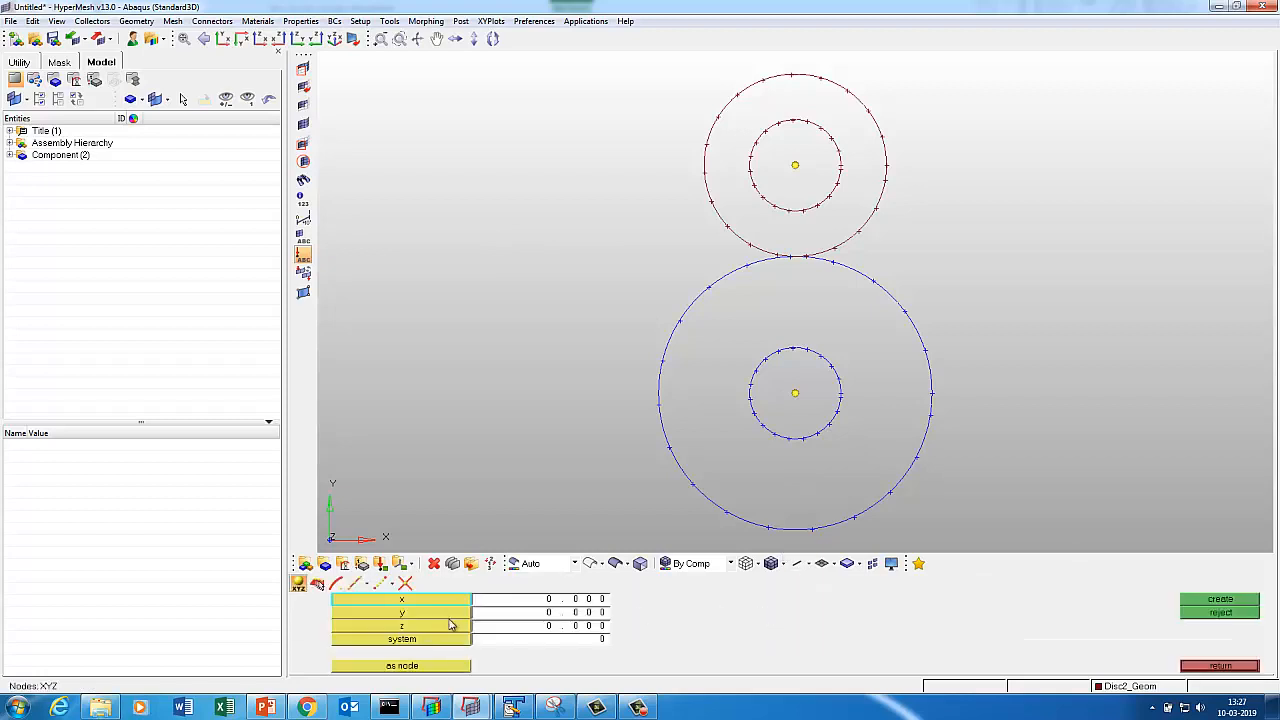
pyautogui.click(355, 583)
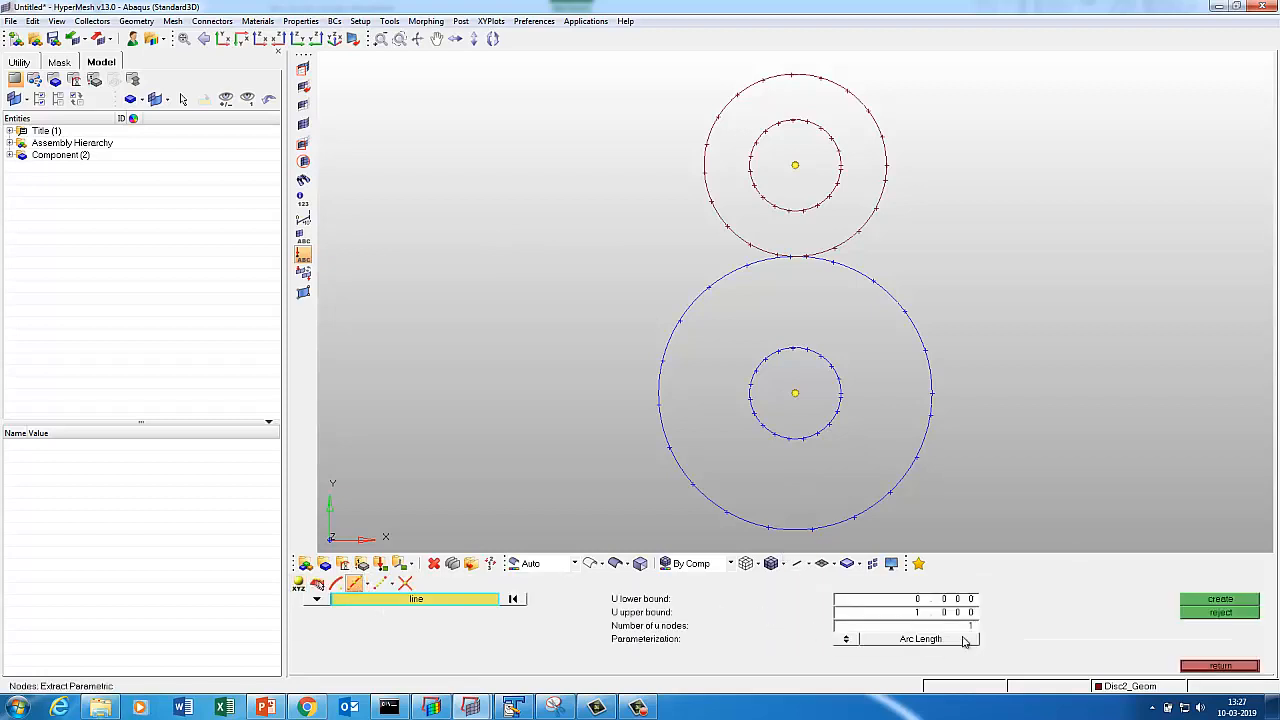
pyautogui.write('5')
pyautogui.click(790, 531)
pyautogui.middleClick(771, 447)
pyautogui.click(744, 425)
pyautogui.middleClick(737, 434)
pyautogui.click(709, 214)
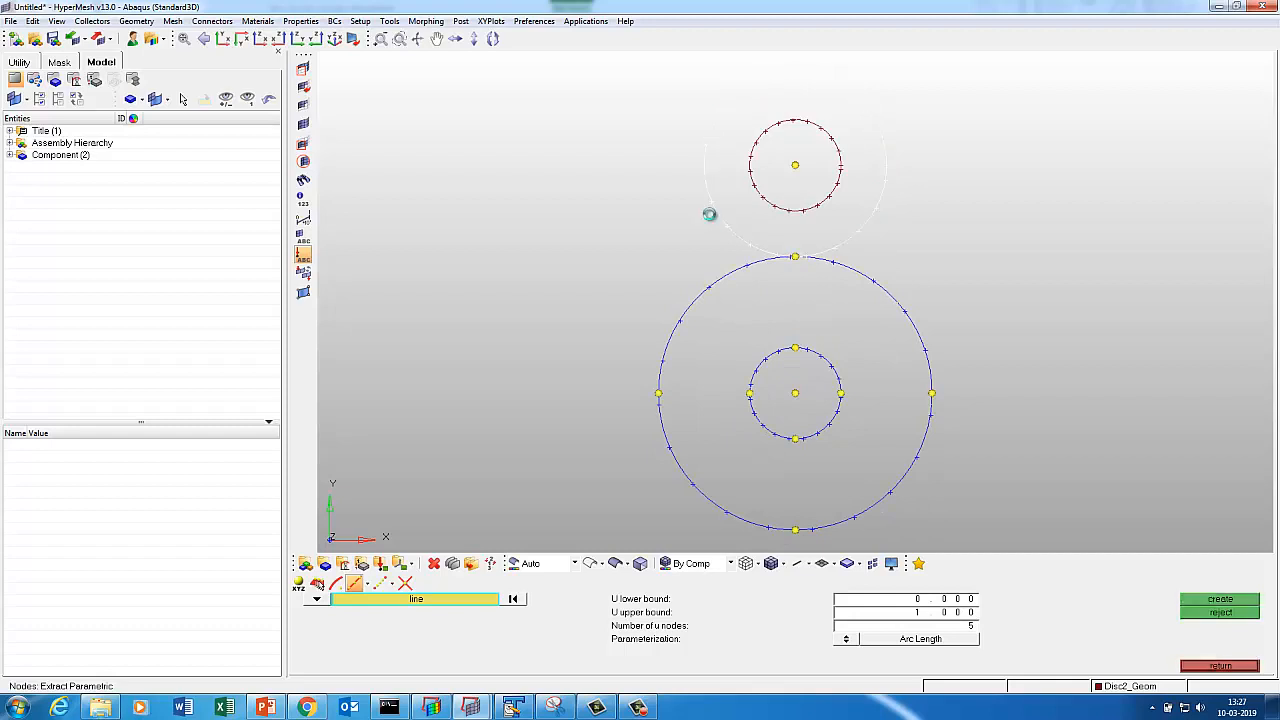
pyautogui.middleClick(747, 200)
pyautogui.click(760, 192)
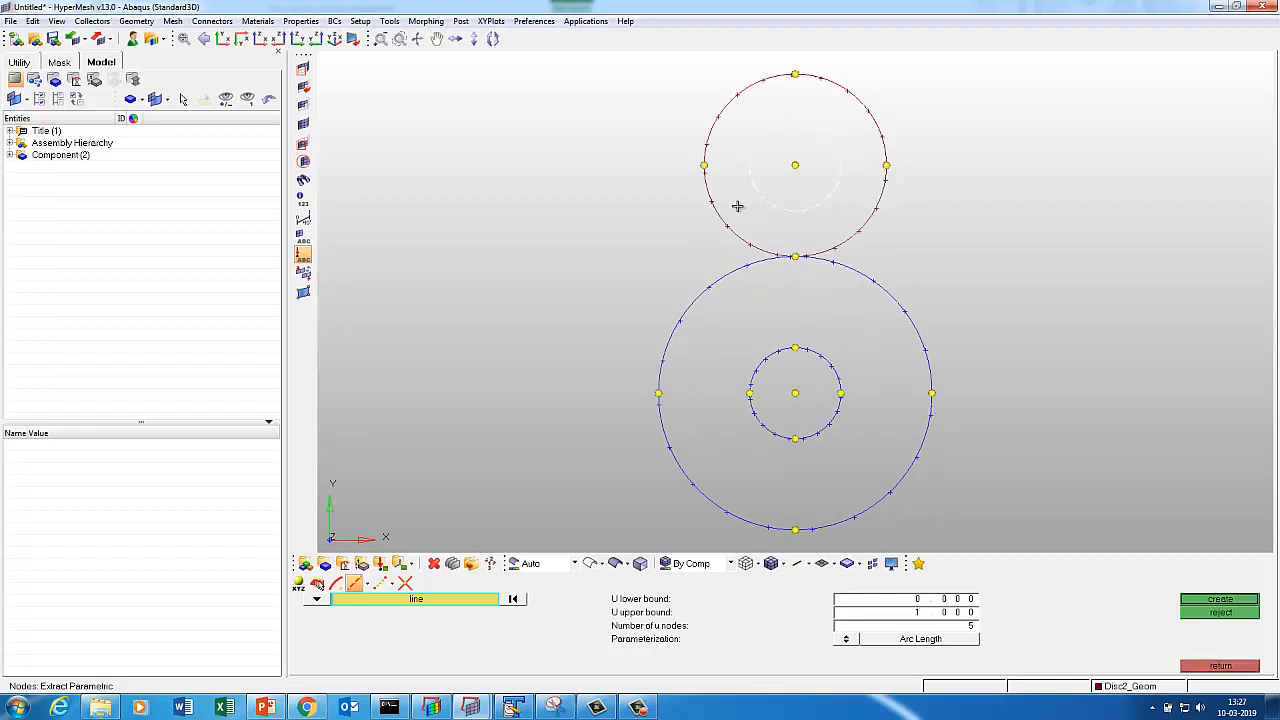
pyautogui.middleClick(737, 206)
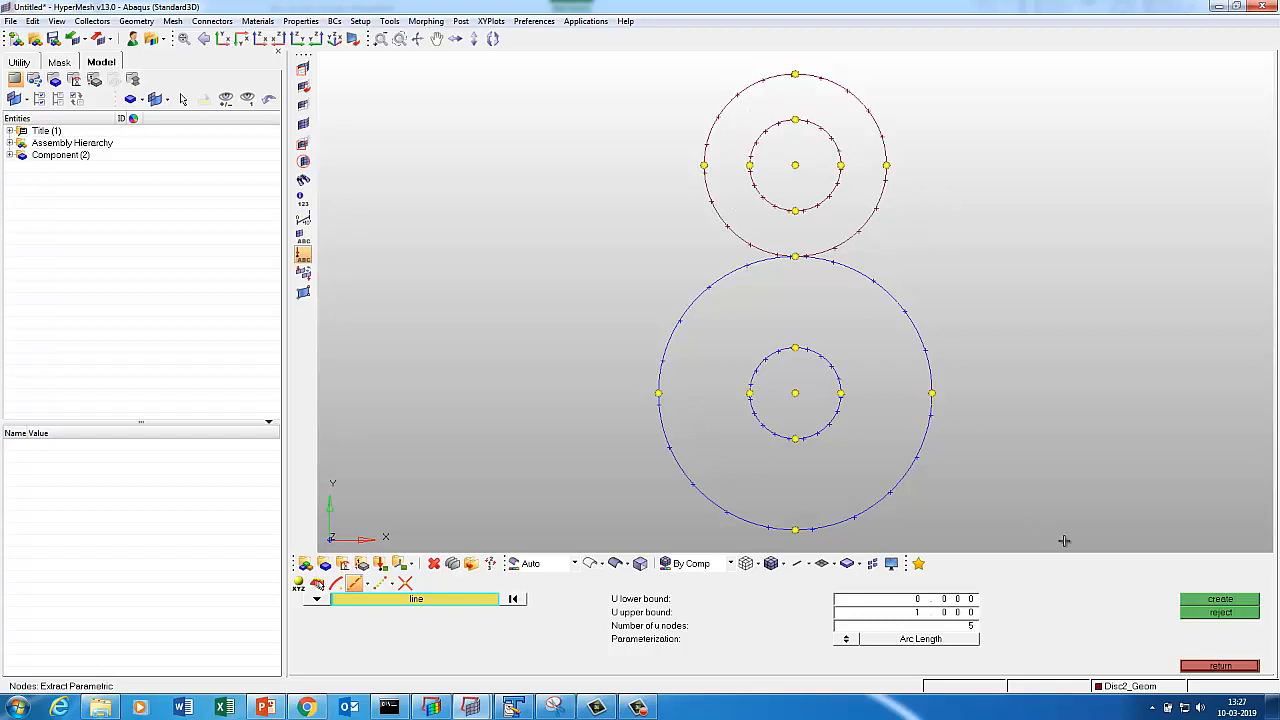
pyautogui.click(1228, 667)
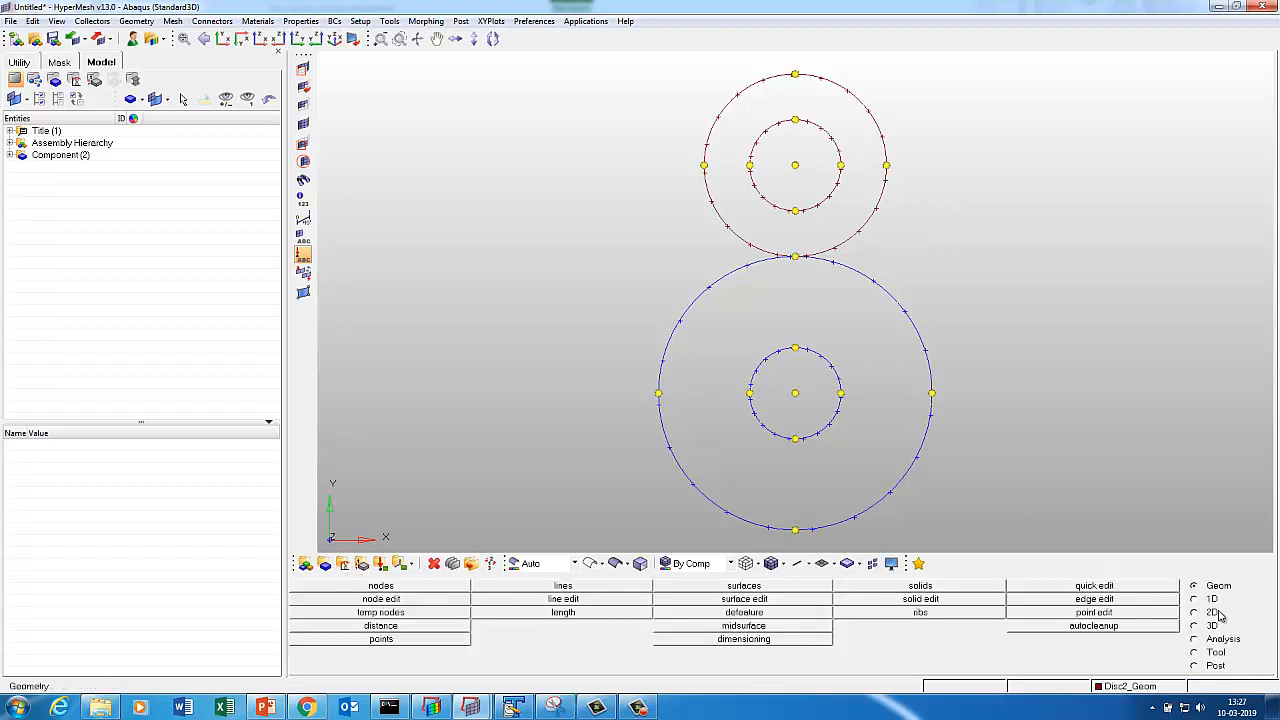
pyautogui.click(495, 587)
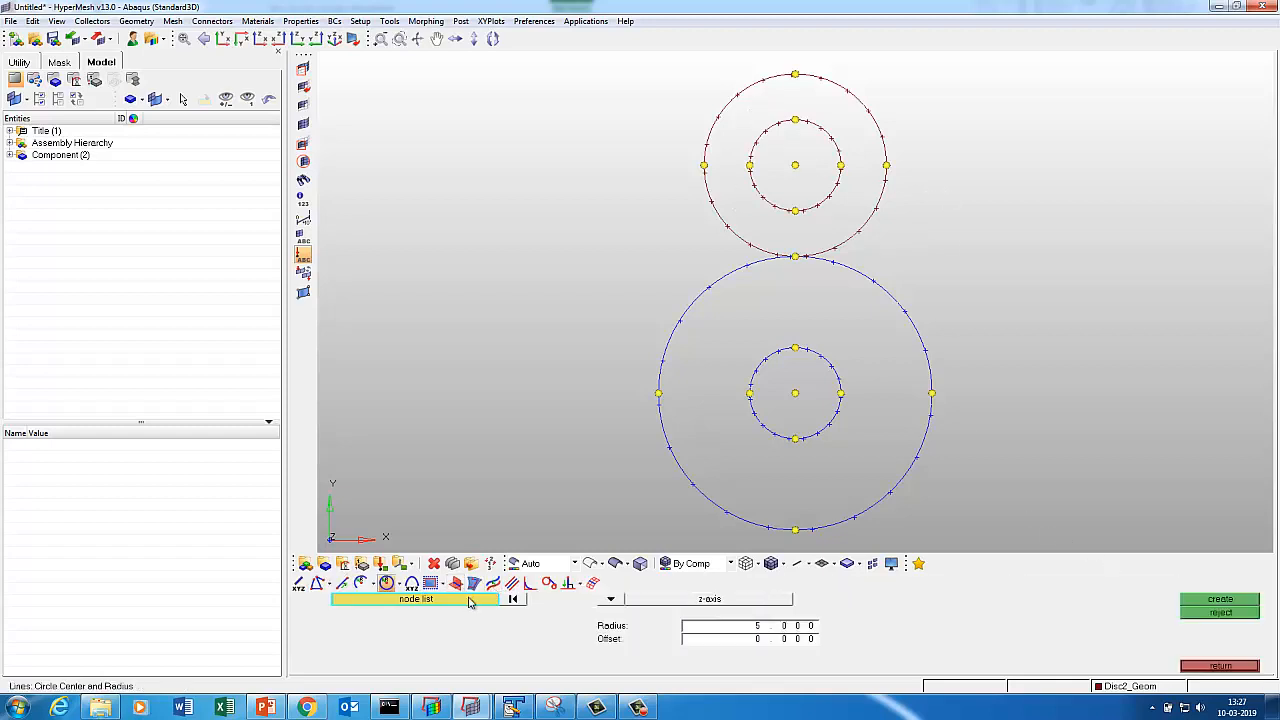
# Draw horizontal lines between the left and right outer nodes of both discs, the lower one in Disc1_Geom.
pyautogui.click(316, 584)
pyautogui.click(704, 165)
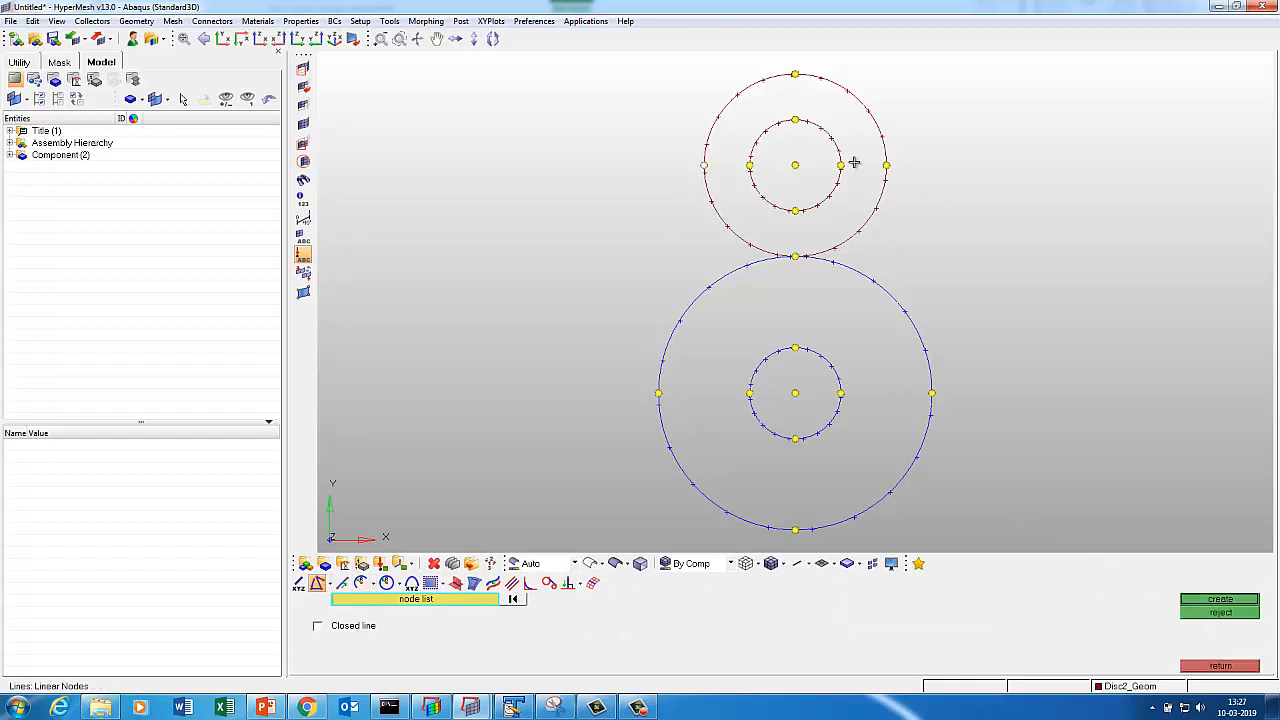
pyautogui.click(885, 164)
pyautogui.middleClick(908, 217)
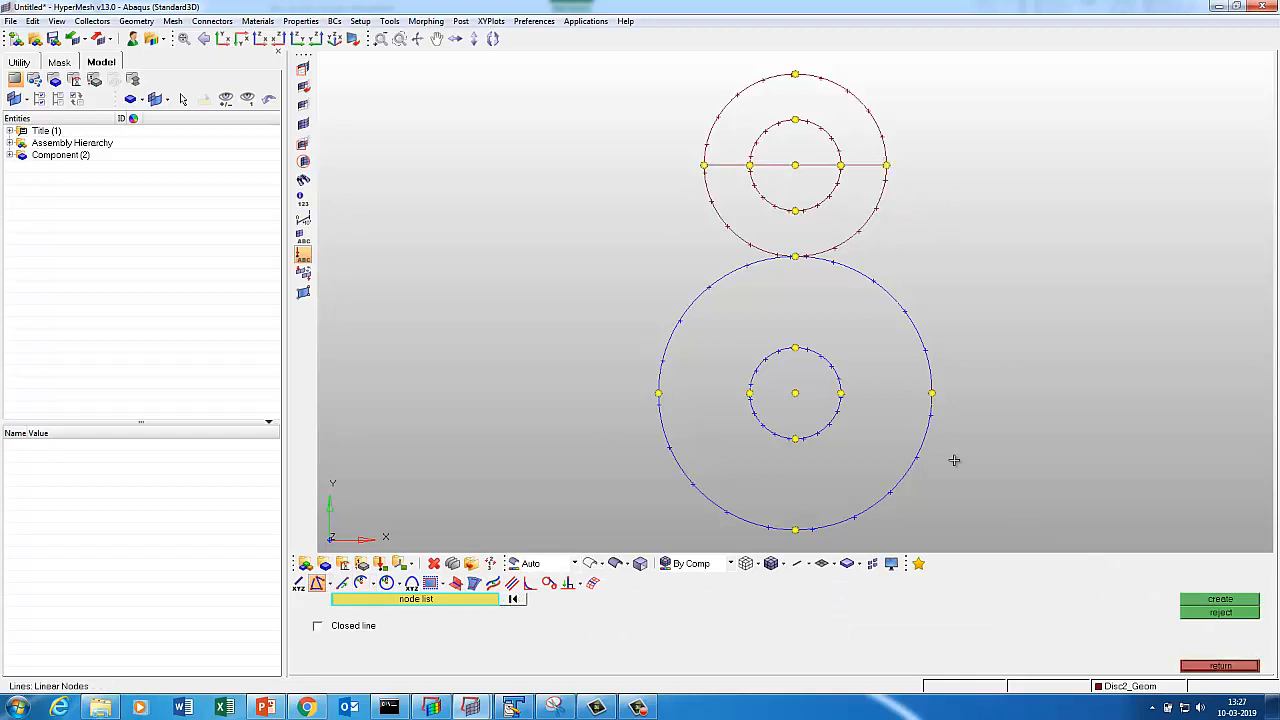
pyautogui.click(1124, 686)
pyautogui.click(820, 532)
pyautogui.click(658, 393)
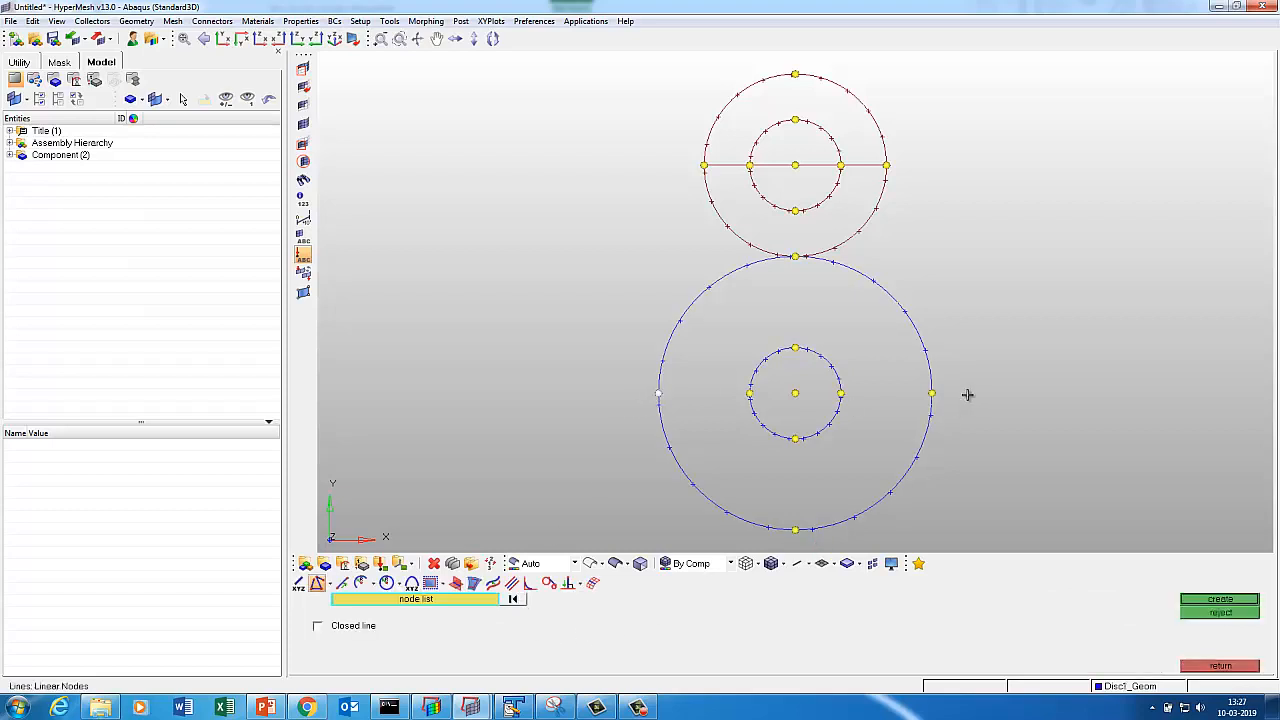
pyautogui.click(931, 393)
pyautogui.click(1226, 600)
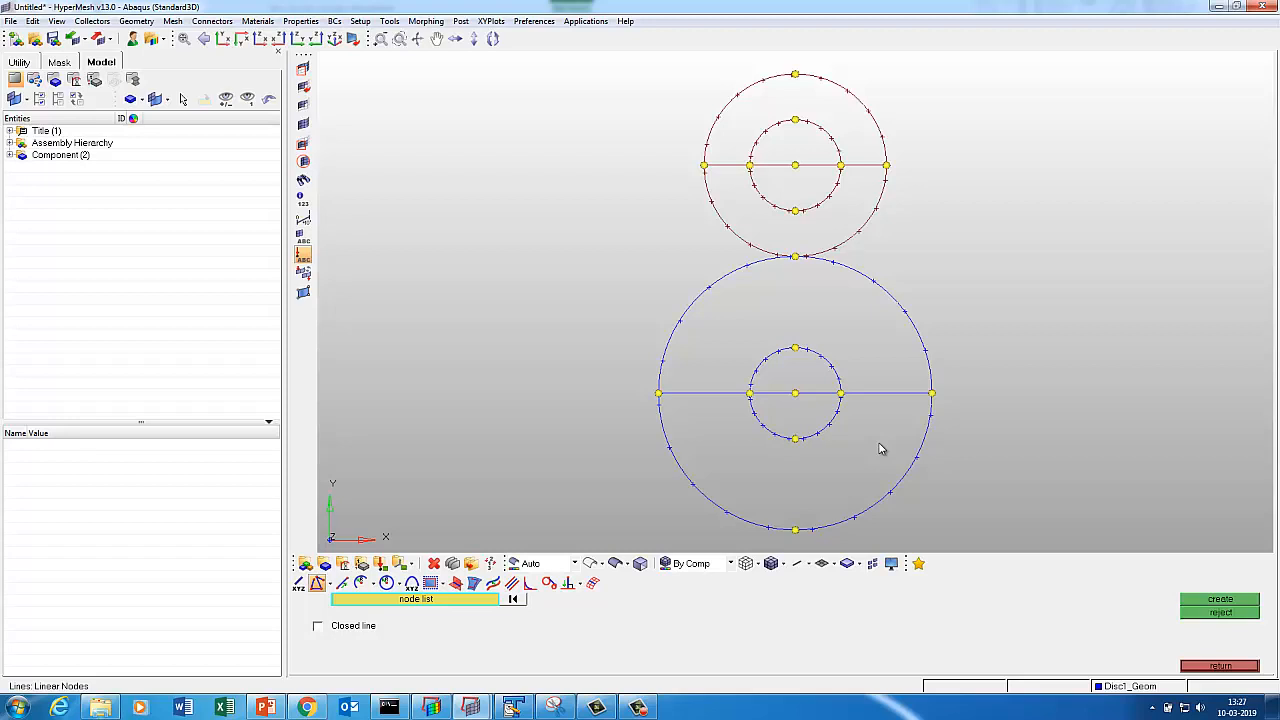
# Split each disc's inner and outer circles at its horizontal line.
pyautogui.click(1219, 666)
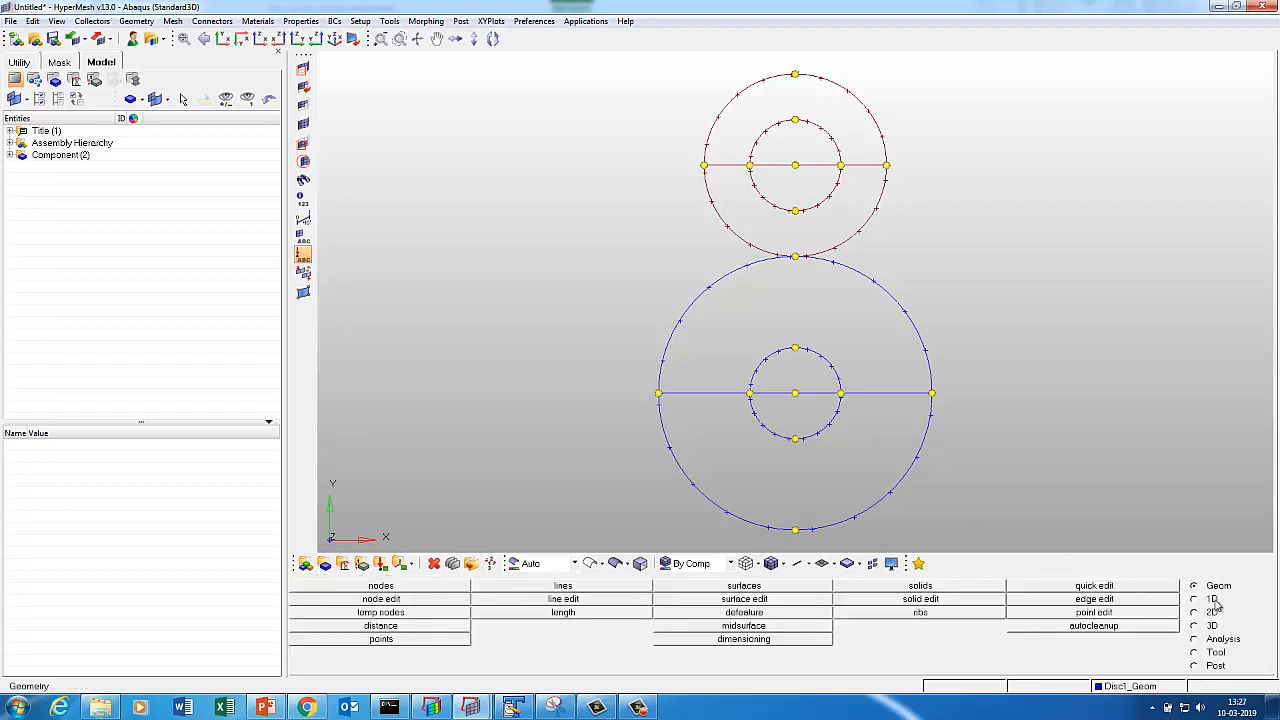
pyautogui.click(547, 601)
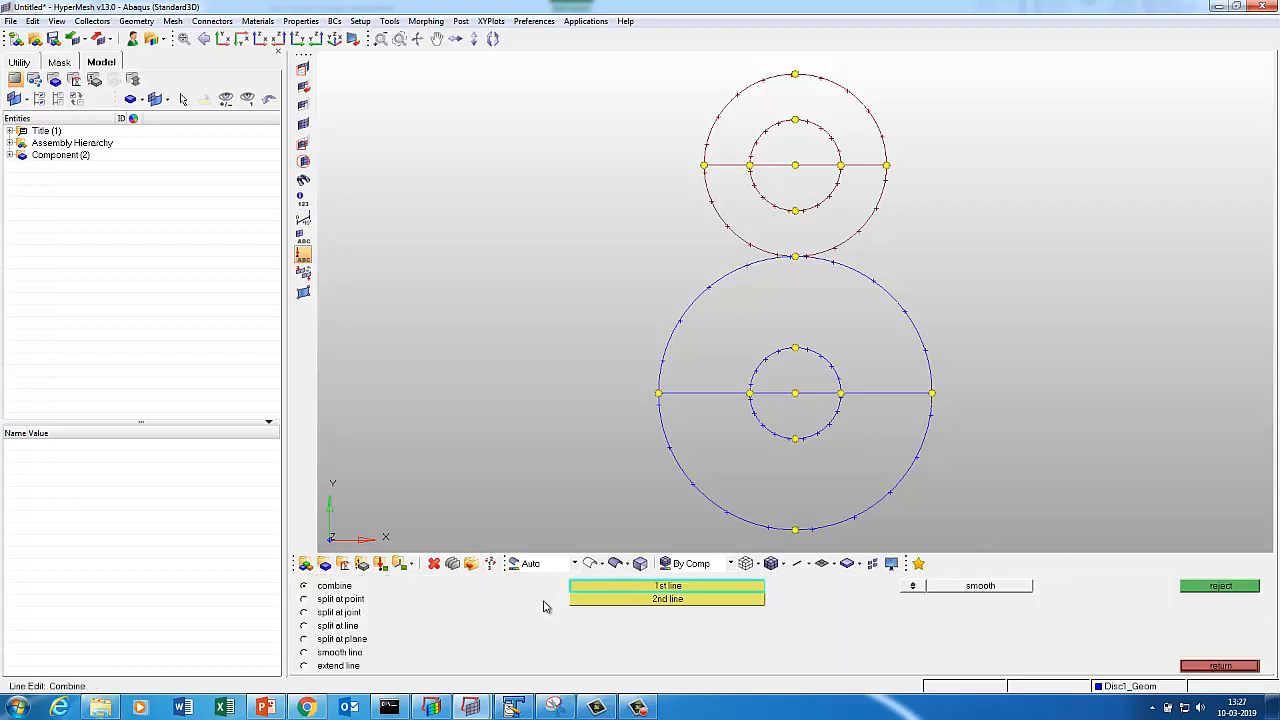
pyautogui.click(339, 626)
pyautogui.click(706, 492)
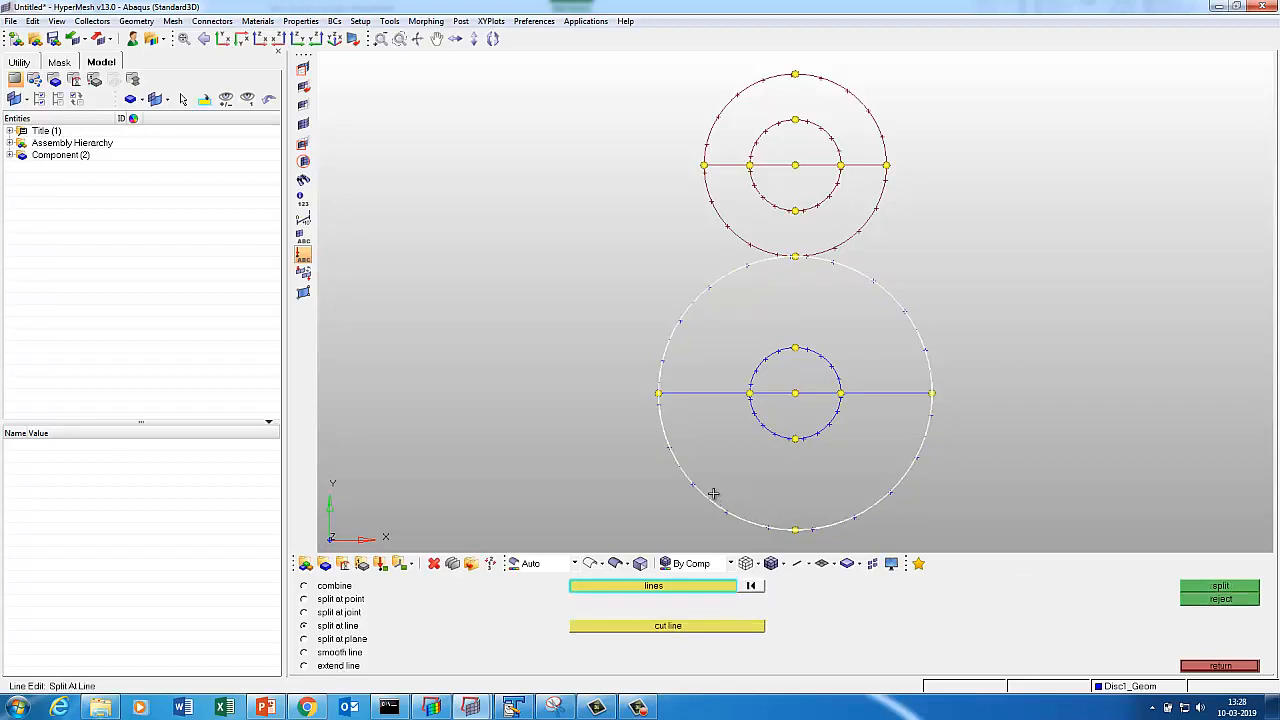
pyautogui.click(767, 428)
pyautogui.click(686, 625)
pyautogui.click(728, 394)
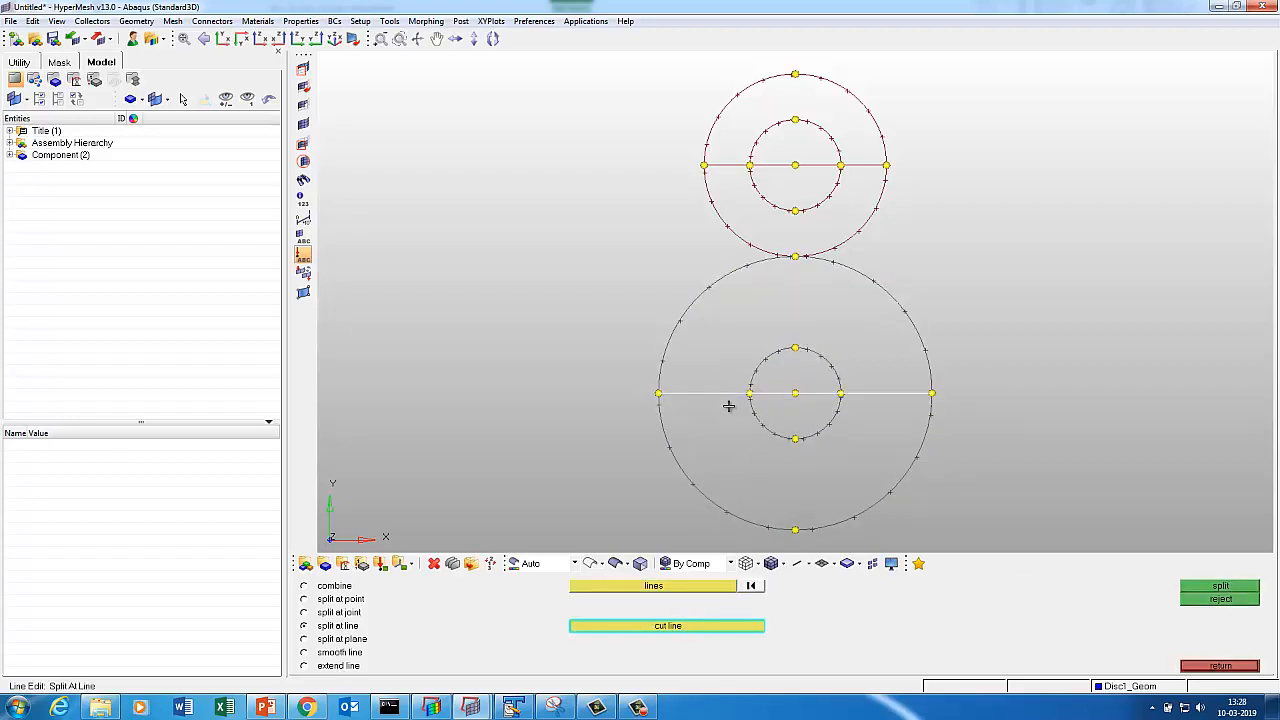
pyautogui.click(1220, 587)
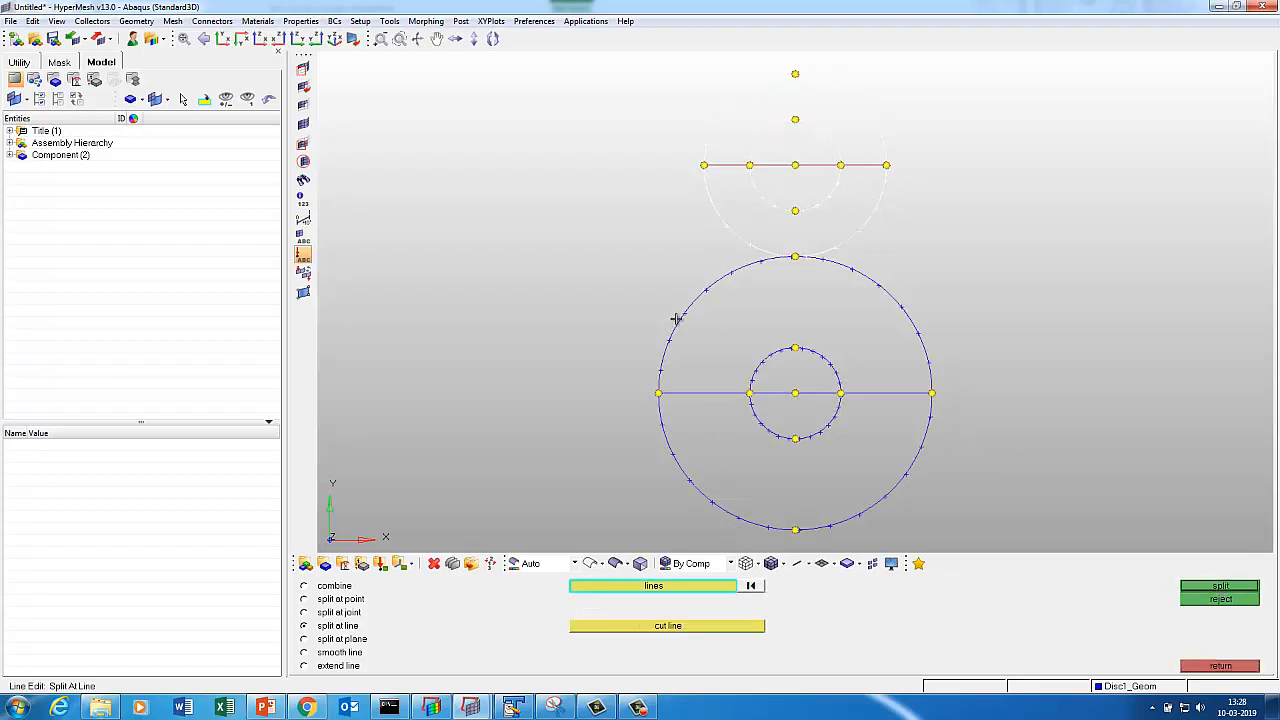
pyautogui.click(663, 625)
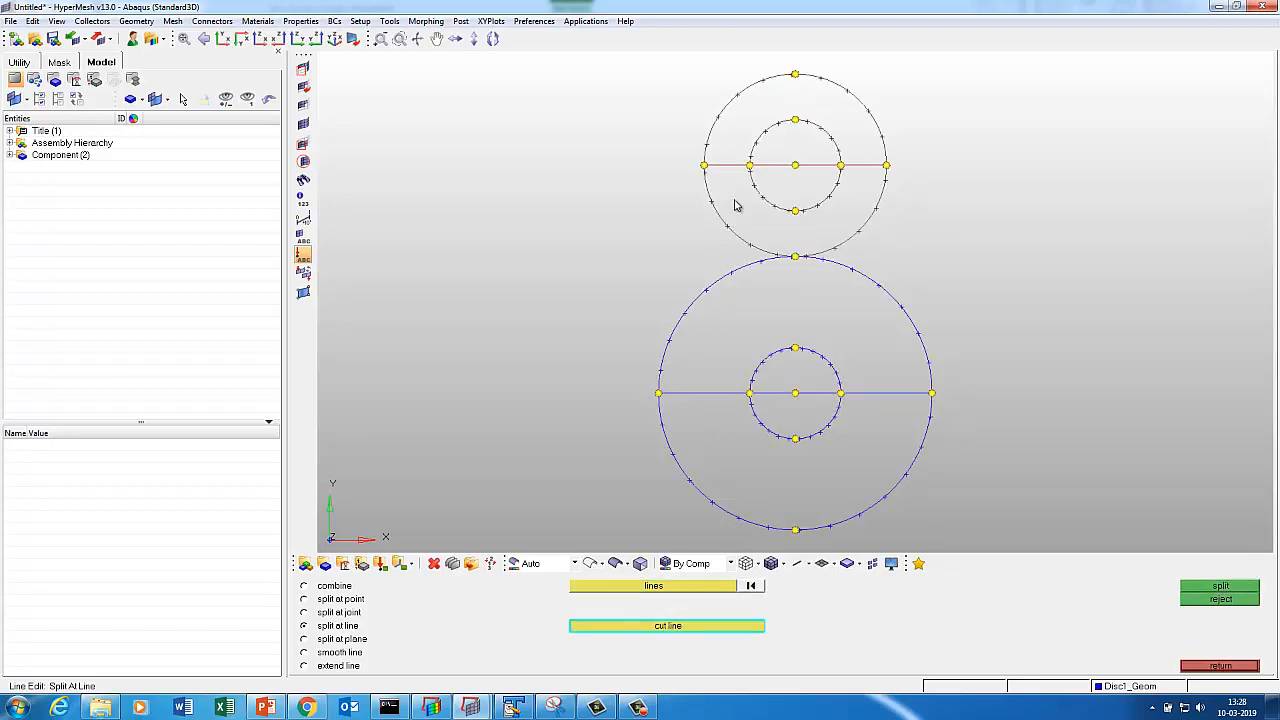
pyautogui.click(1210, 587)
pyautogui.click(1214, 666)
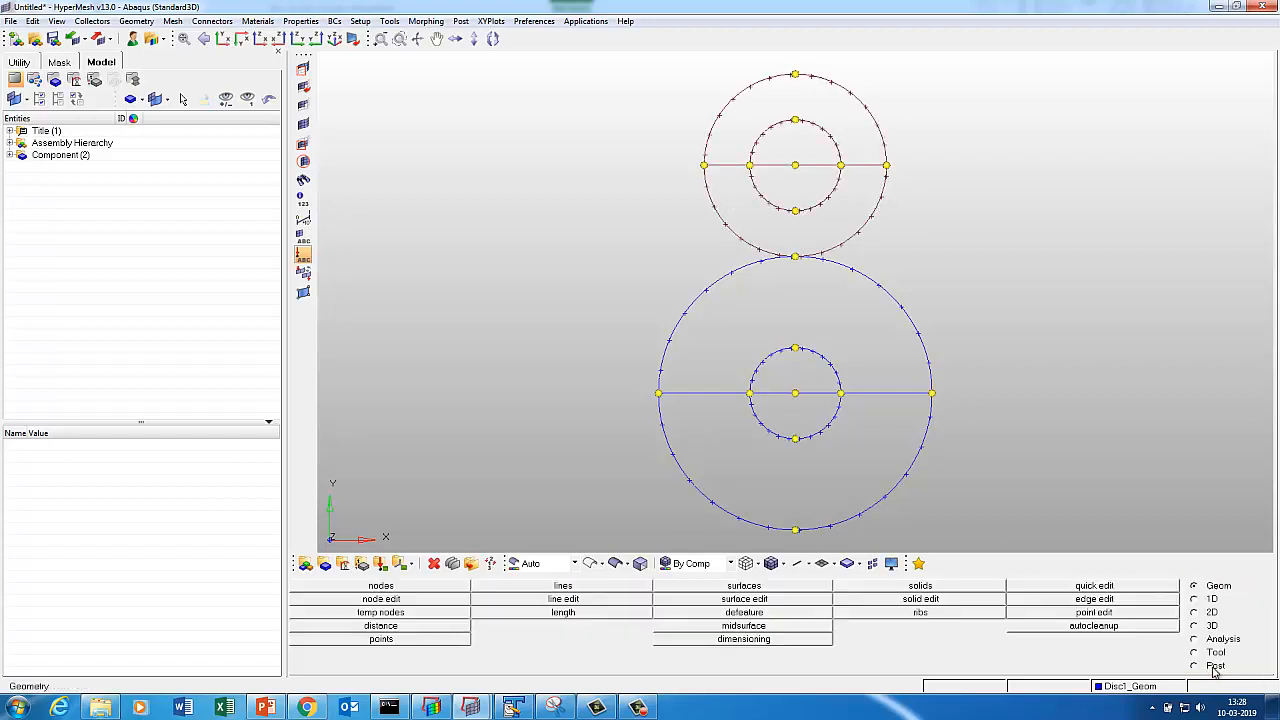
# In the 2D Ruled panel, set both inputs to line lists and pick the inner lower arc without meshing.
pyautogui.click(1194, 612)
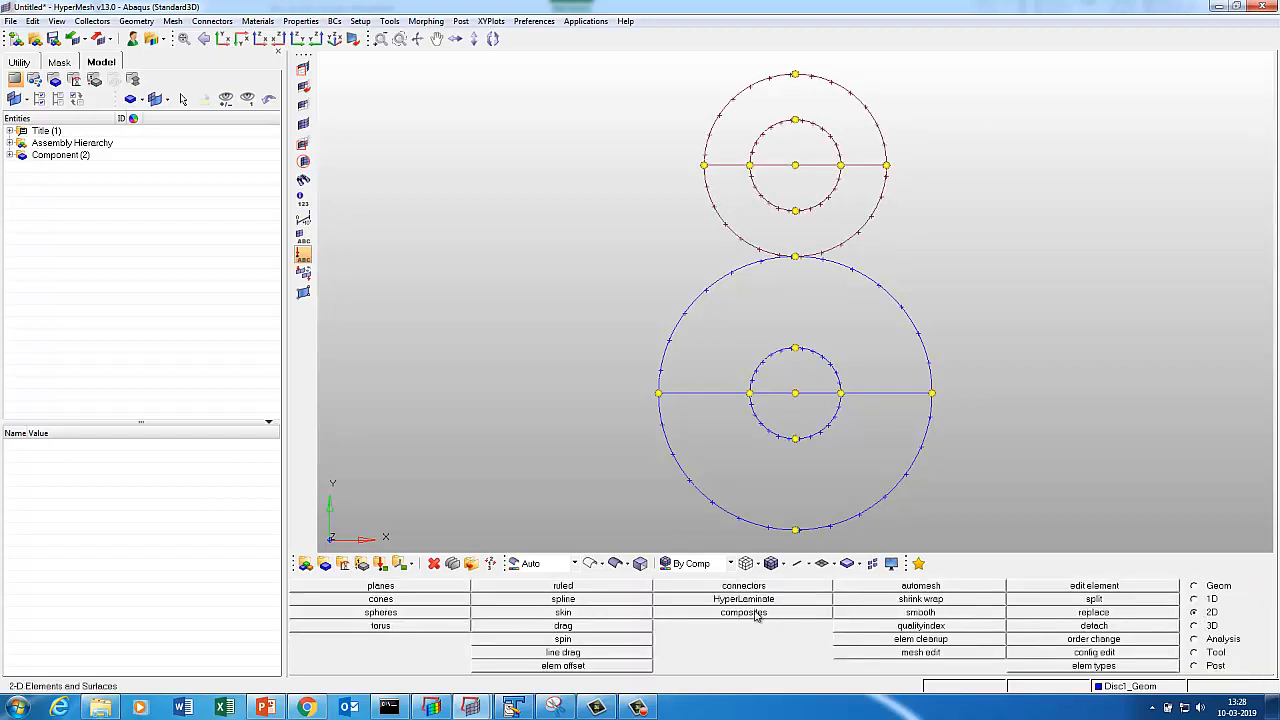
pyautogui.click(545, 586)
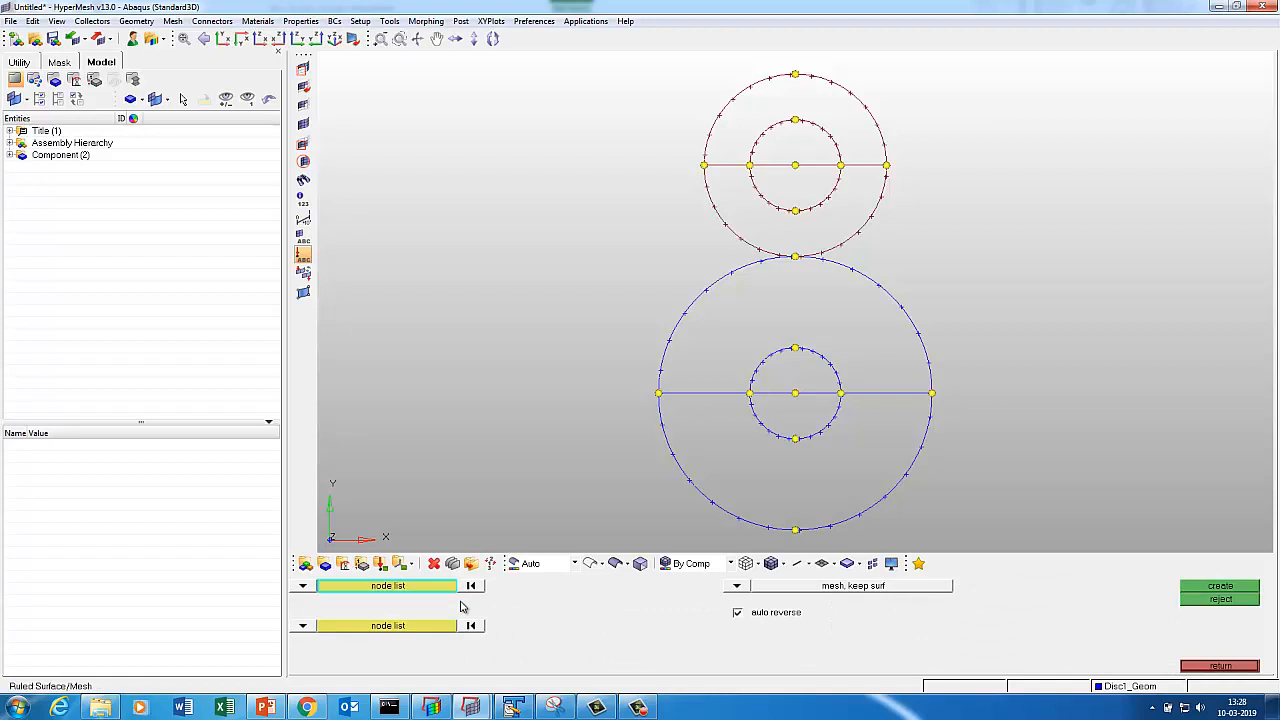
pyautogui.click(302, 586)
pyautogui.click(352, 599)
pyautogui.click(302, 626)
pyautogui.click(352, 639)
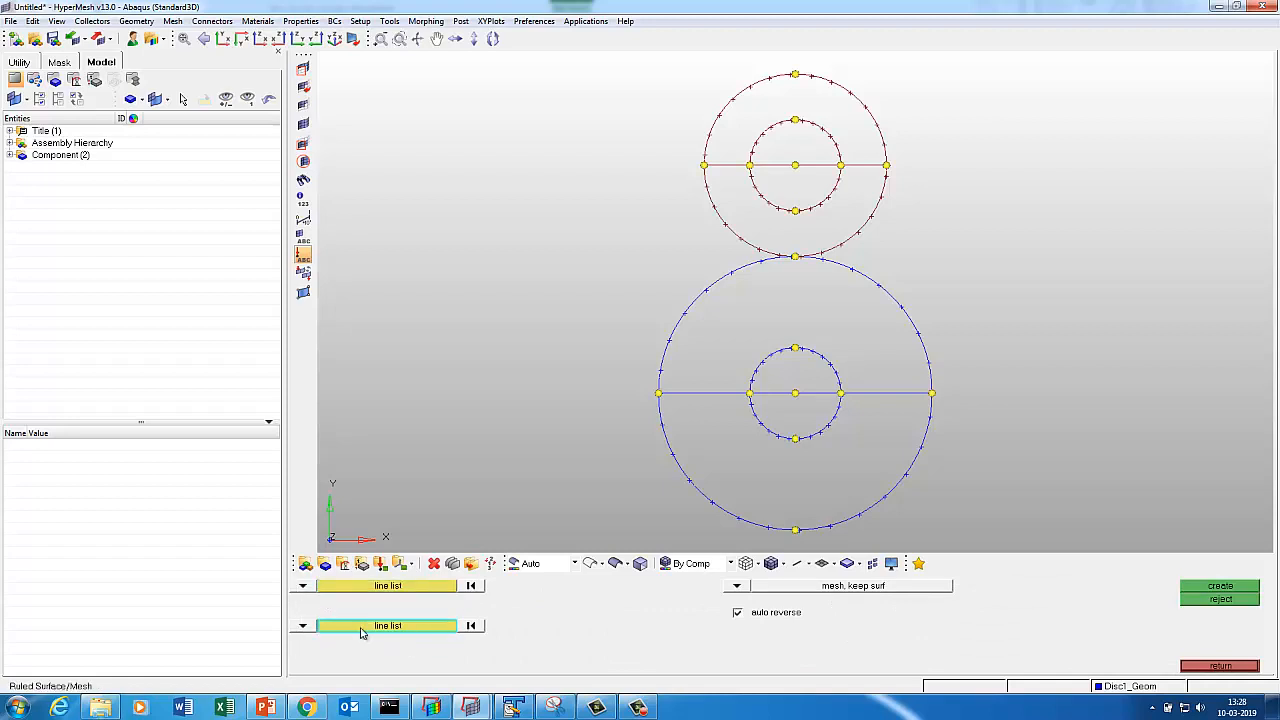
pyautogui.click(766, 438)
pyautogui.click(472, 587)
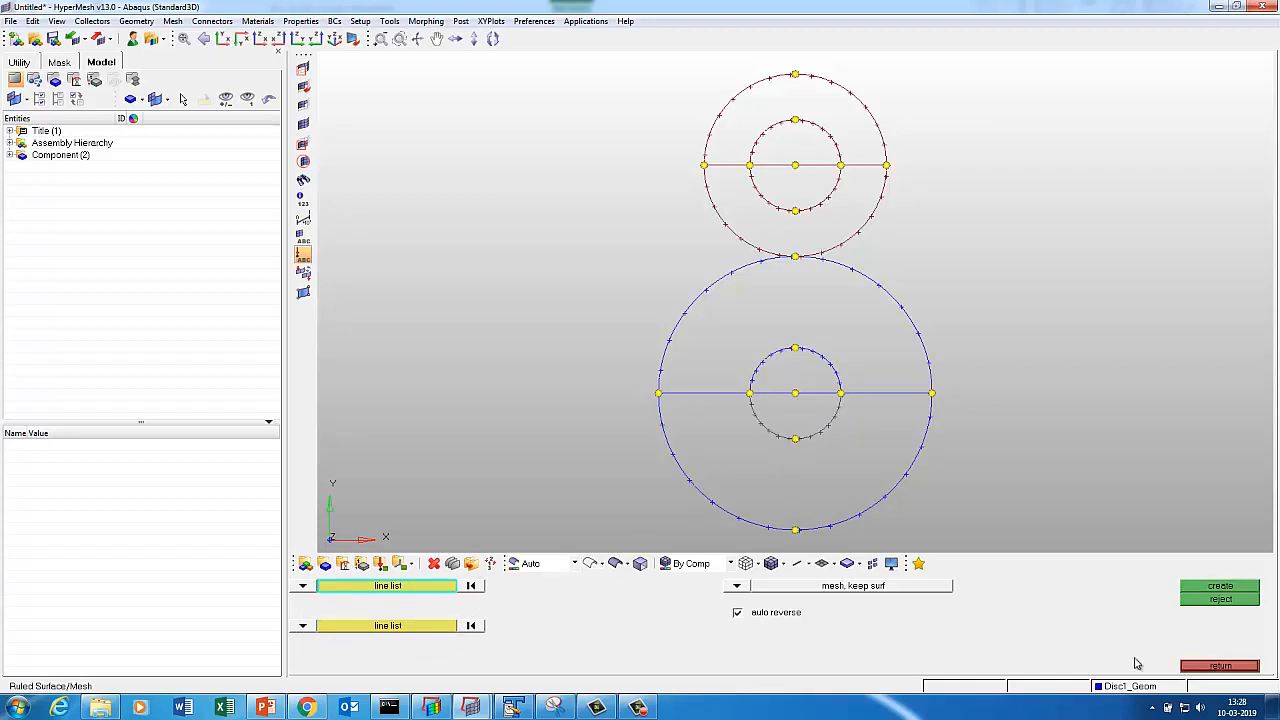
pyautogui.click(1219, 665)
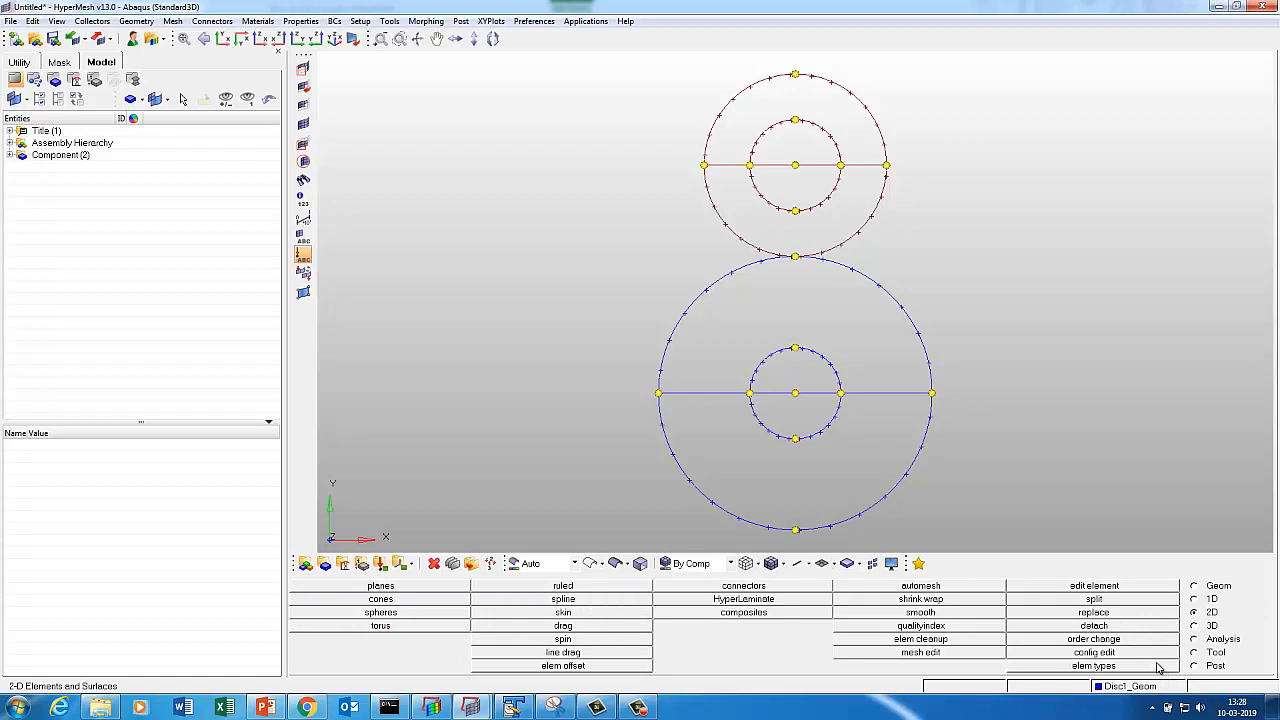
# Hide the Disc2_Geom geometry in the Display panel.
pyautogui.press('d')
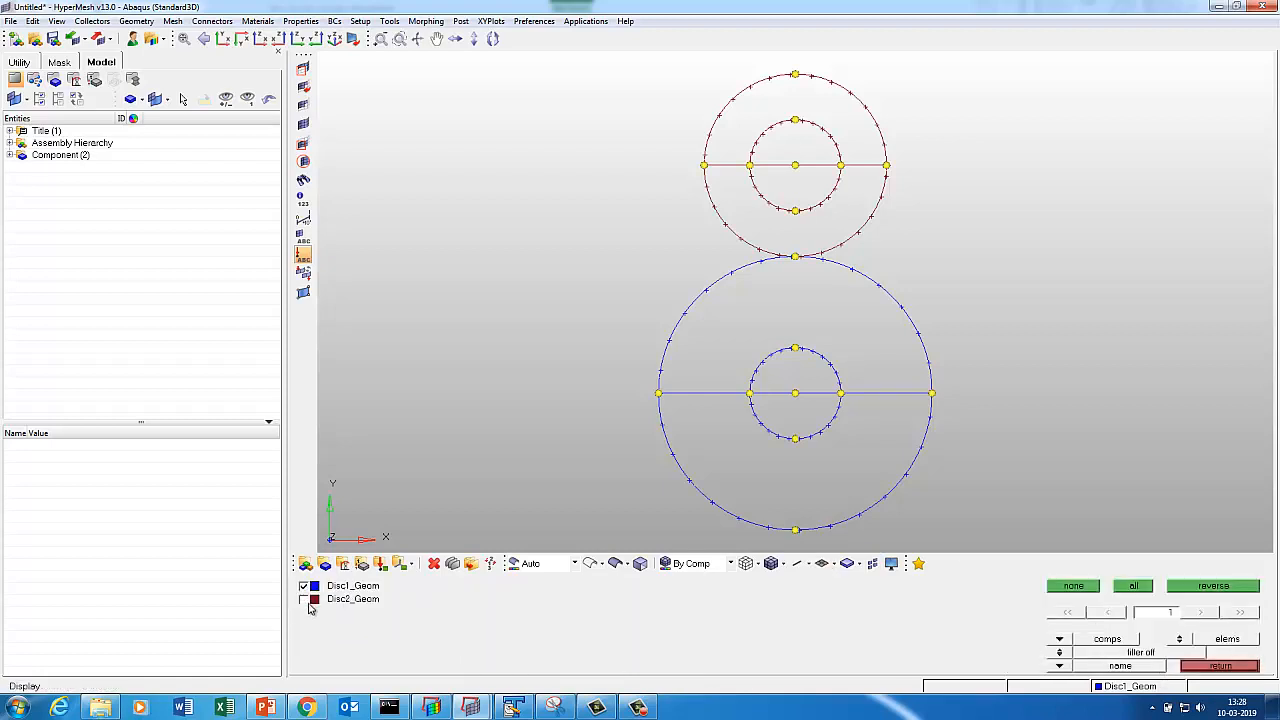
pyautogui.click(1180, 638)
pyautogui.click(304, 599)
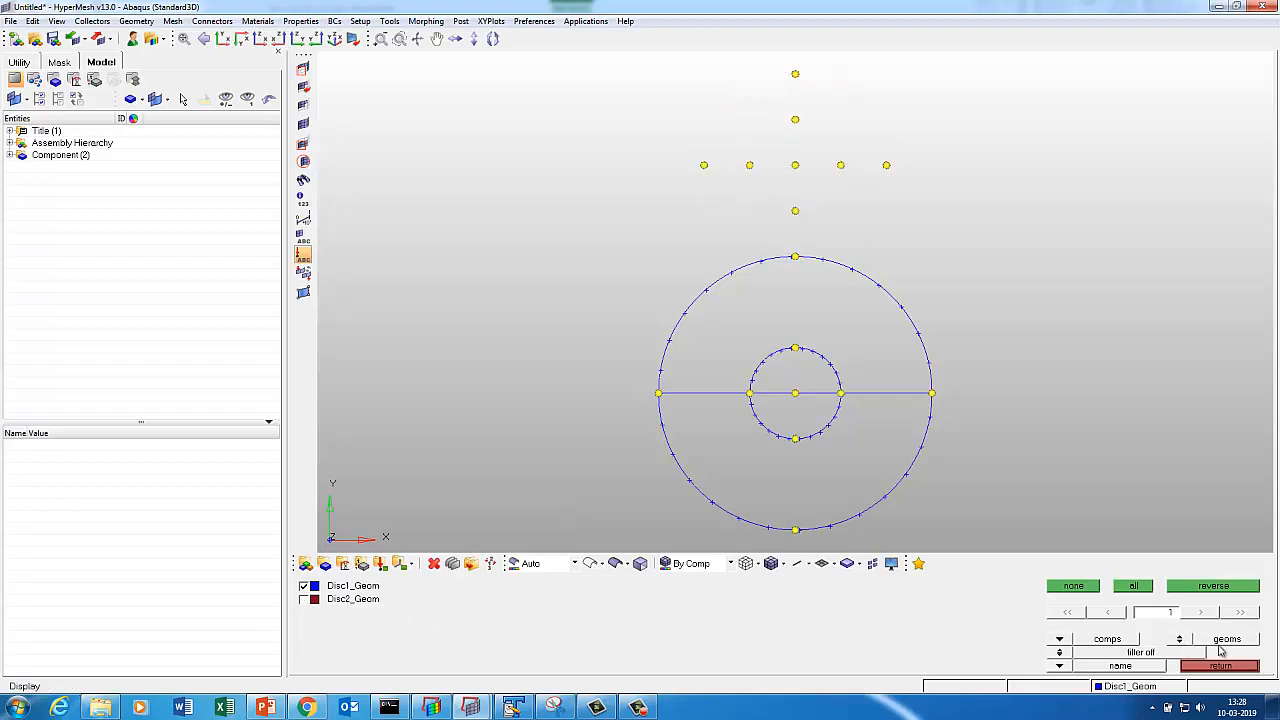
pyautogui.click(1180, 638)
pyautogui.press('Escape')
# Clear all temporary nodes and fit the first disc to the view.
pyautogui.click(863, 609)
pyautogui.click(1163, 626)
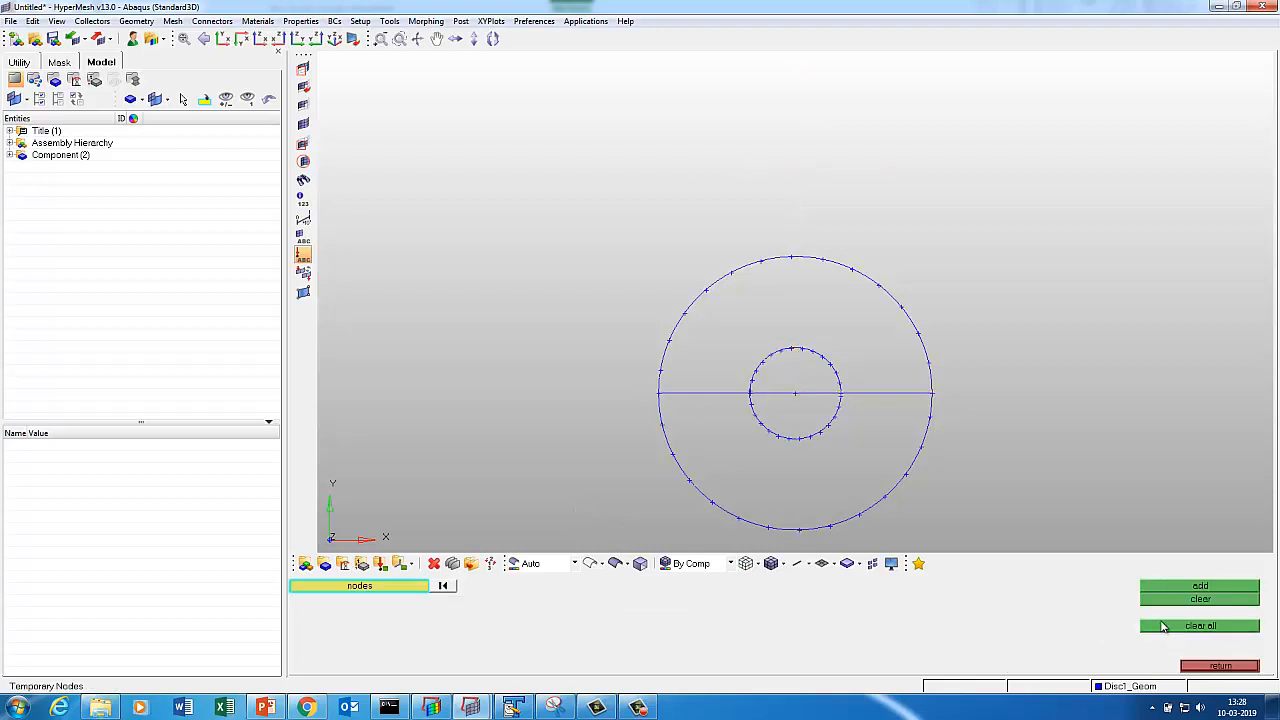
pyautogui.press('Escape')
pyautogui.press('f')
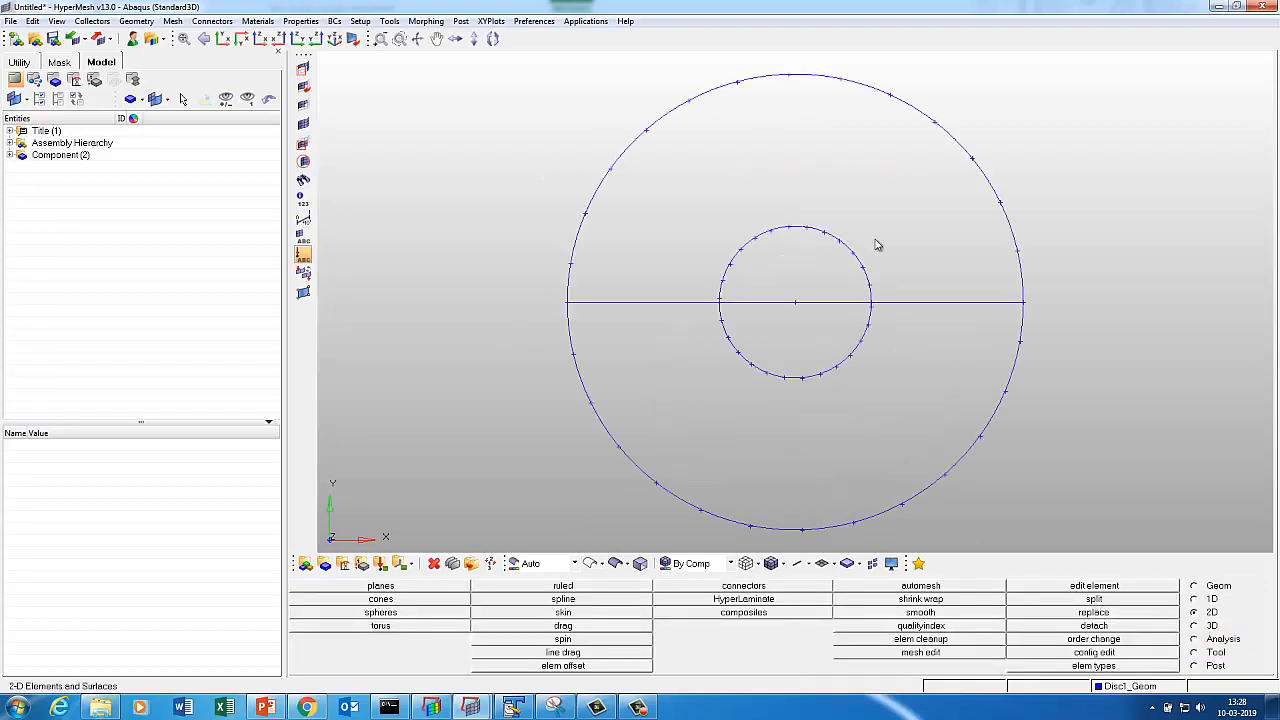
# Set up a ruled mesh without a surface between the first disc's upper inner and outer arcs.
pyautogui.click(573, 588)
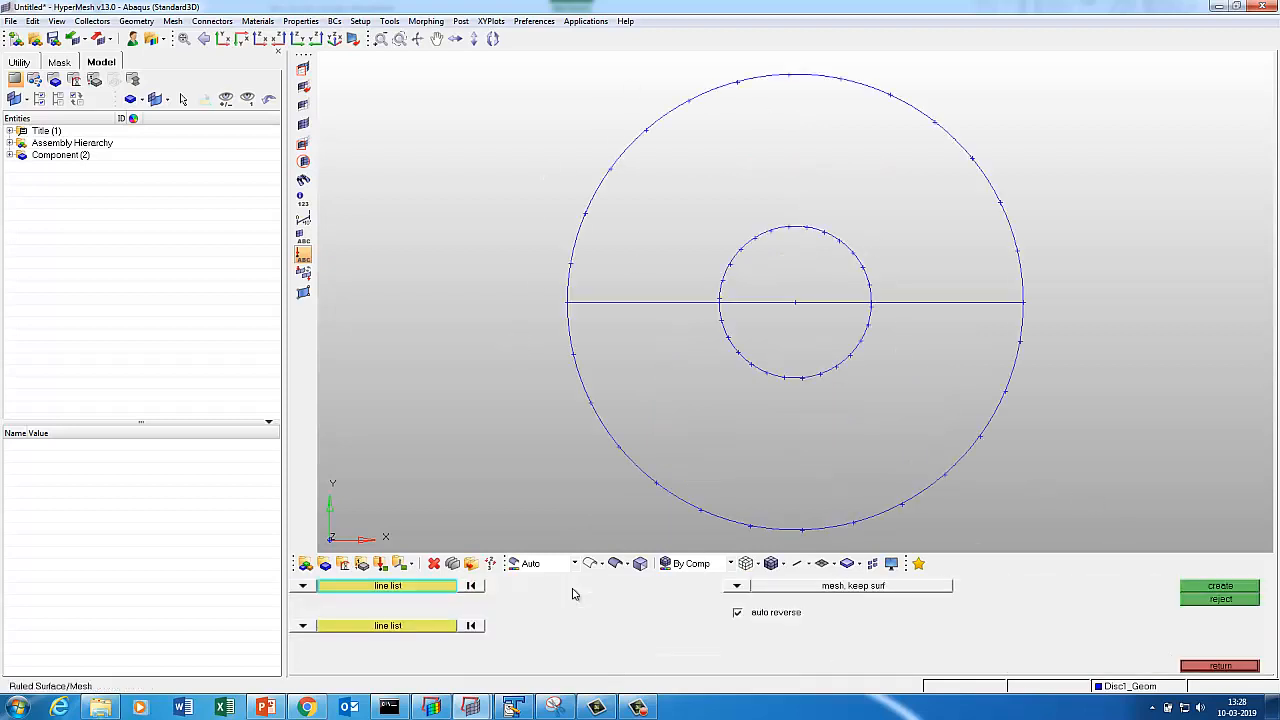
pyautogui.click(1196, 667)
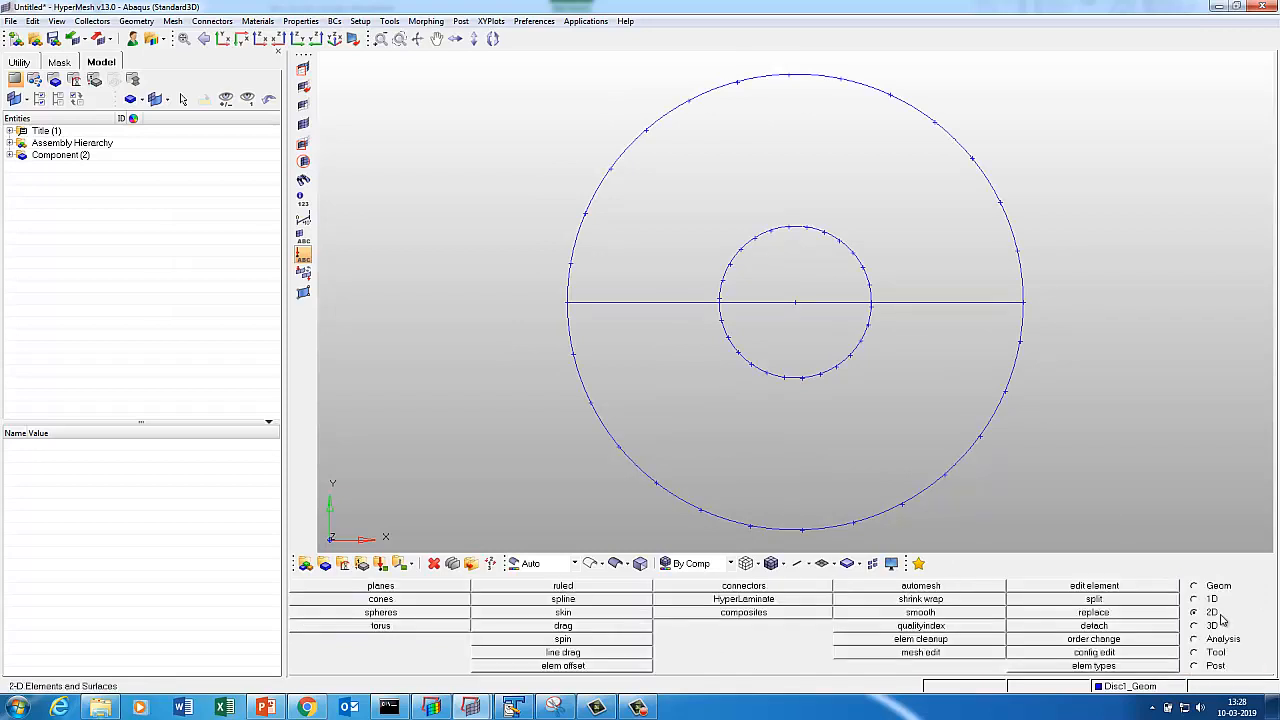
pyautogui.click(556, 585)
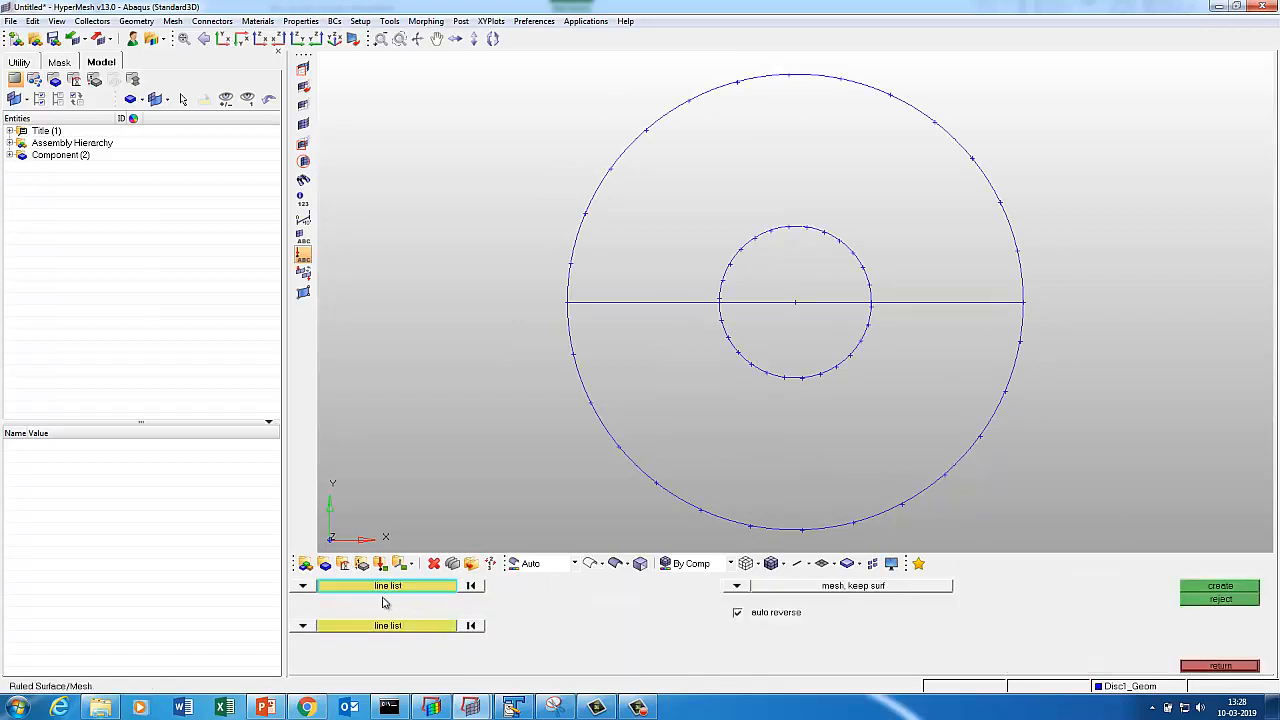
pyautogui.click(736, 590)
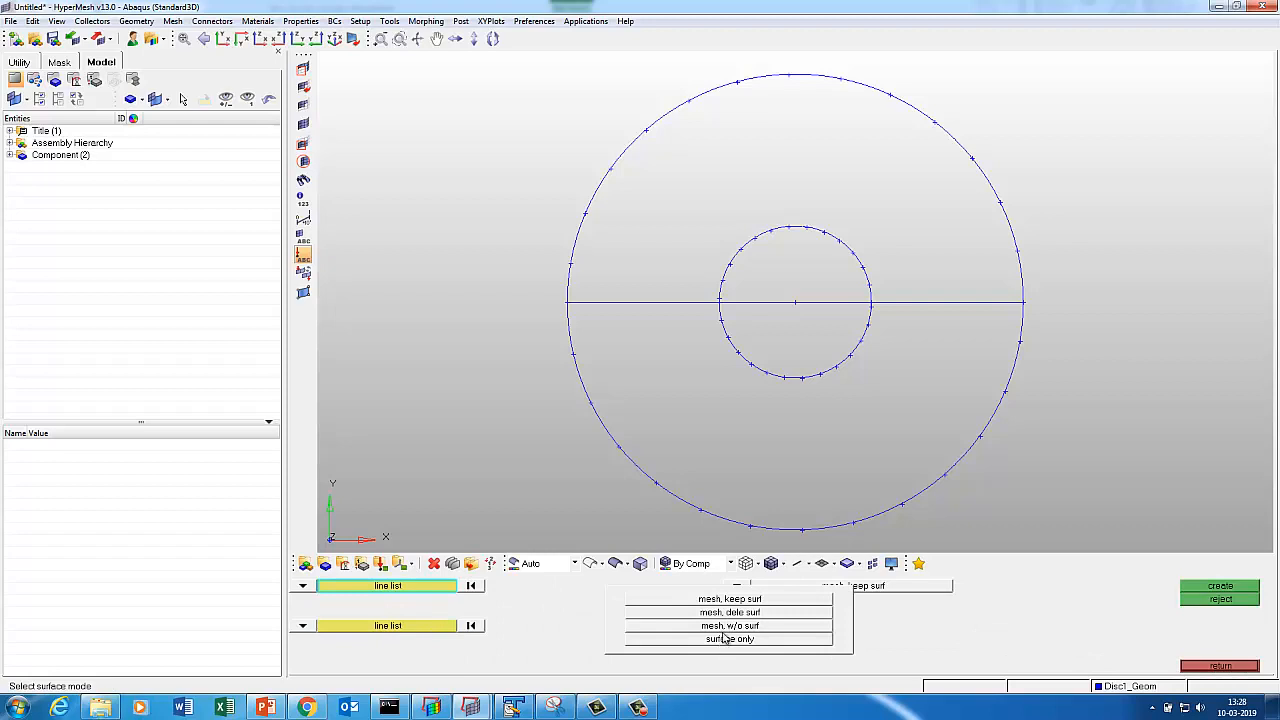
pyautogui.click(722, 640)
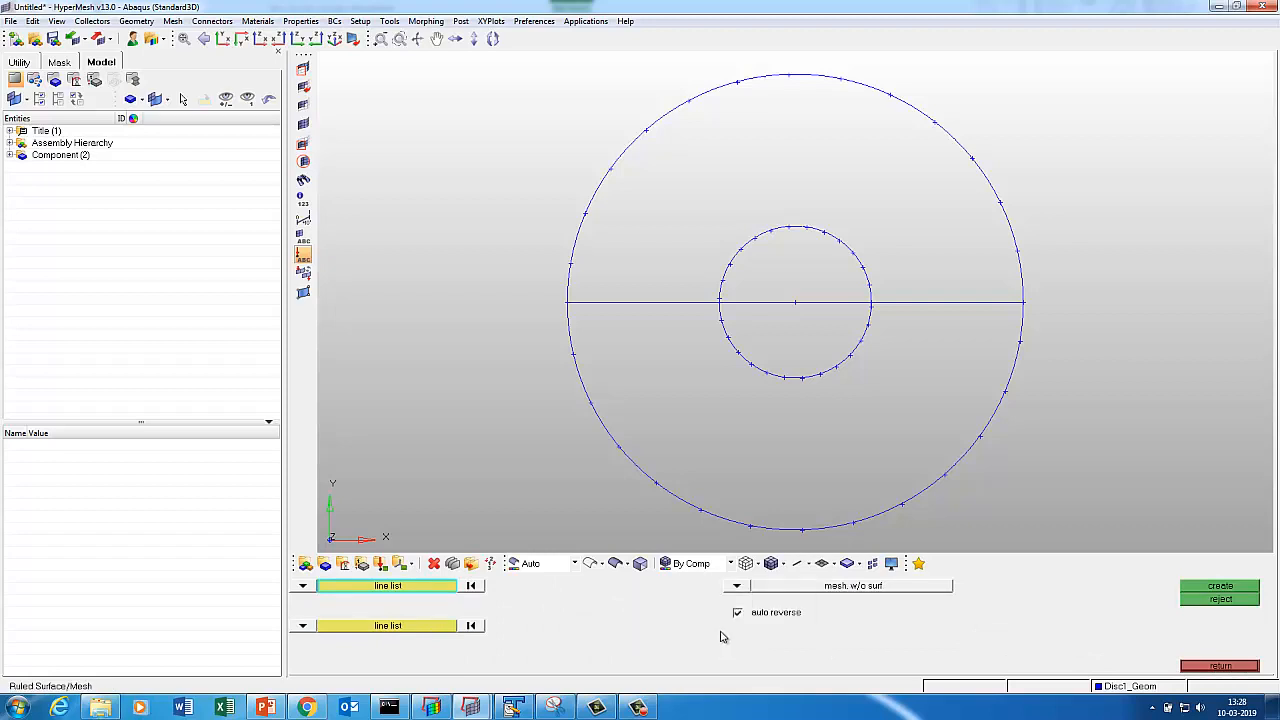
pyautogui.click(722, 257)
pyautogui.click(414, 628)
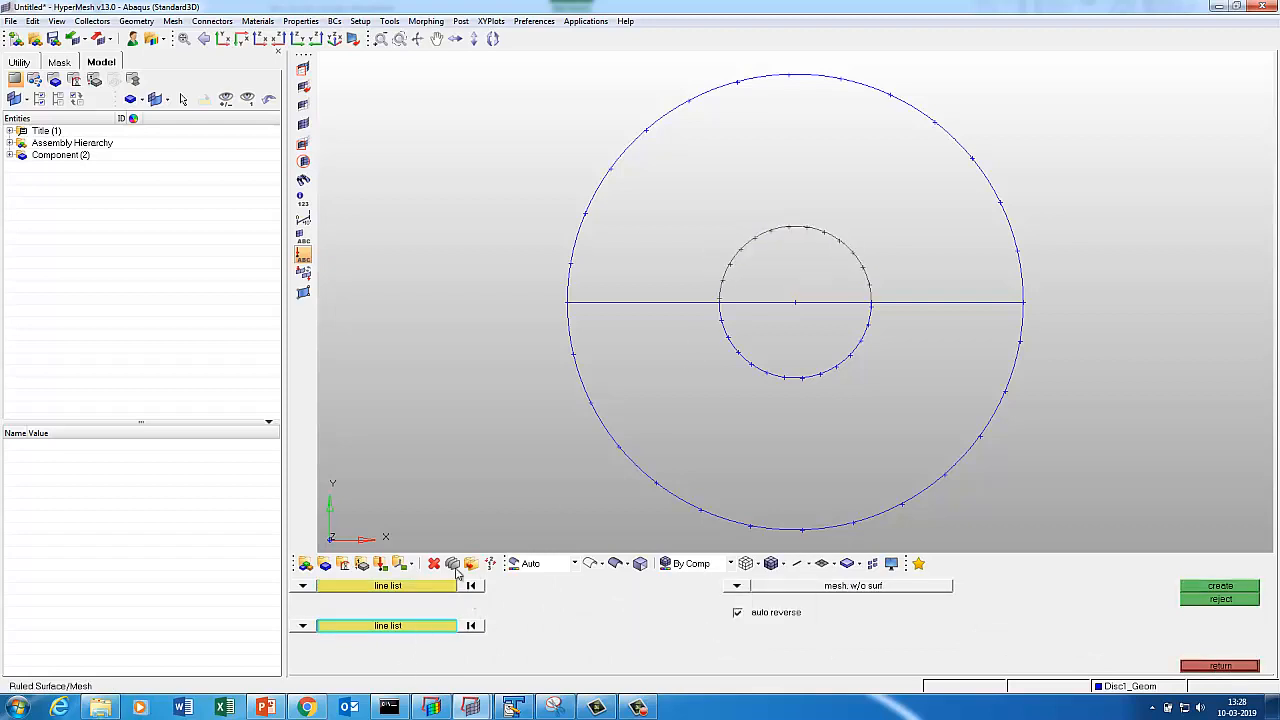
pyautogui.click(570, 283)
pyautogui.click(1220, 588)
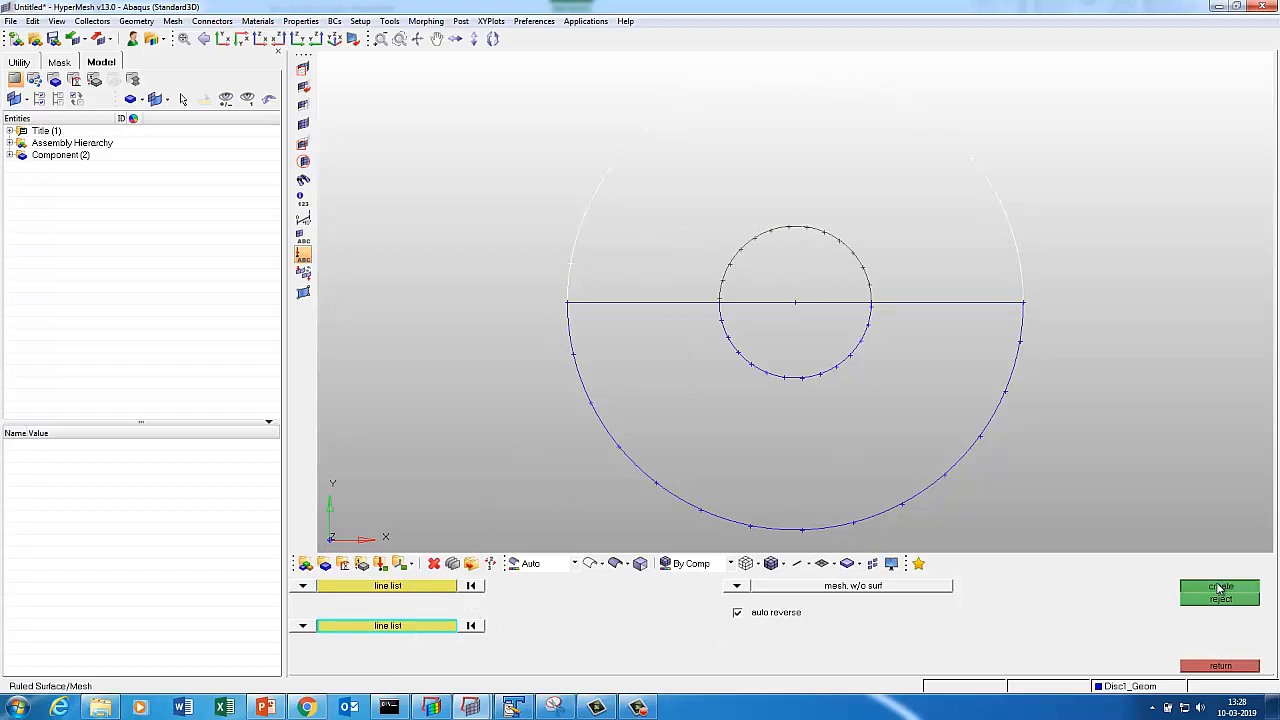
# Recalculate edge densities and preview the upper-half quad mesh at element size 2.5.
pyautogui.click(837, 617)
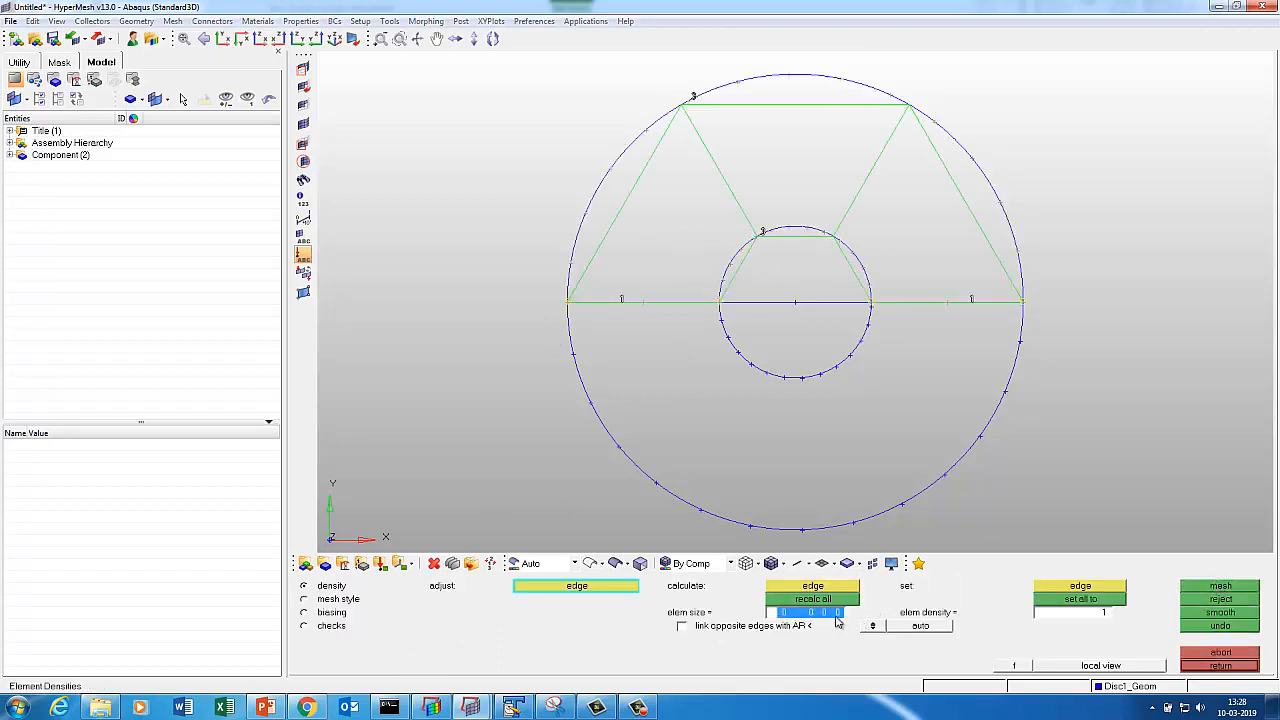
pyautogui.write('0.125')
pyautogui.press('Return')
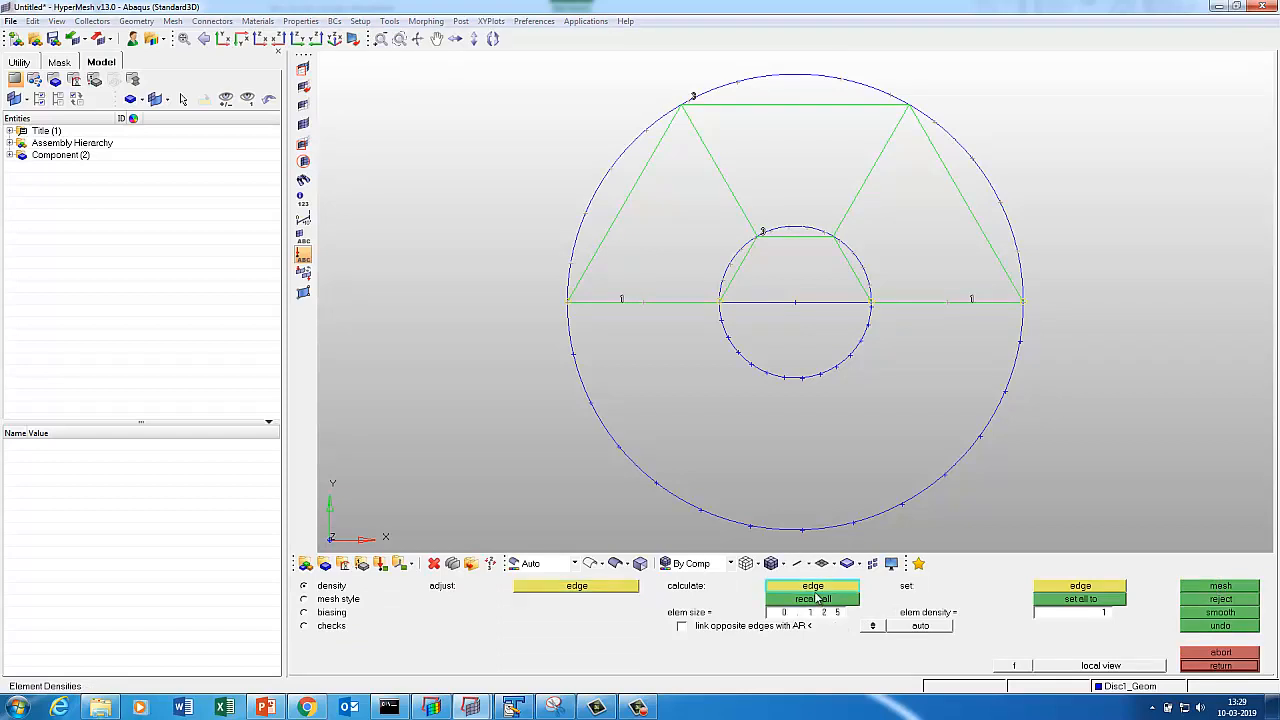
pyautogui.click(814, 600)
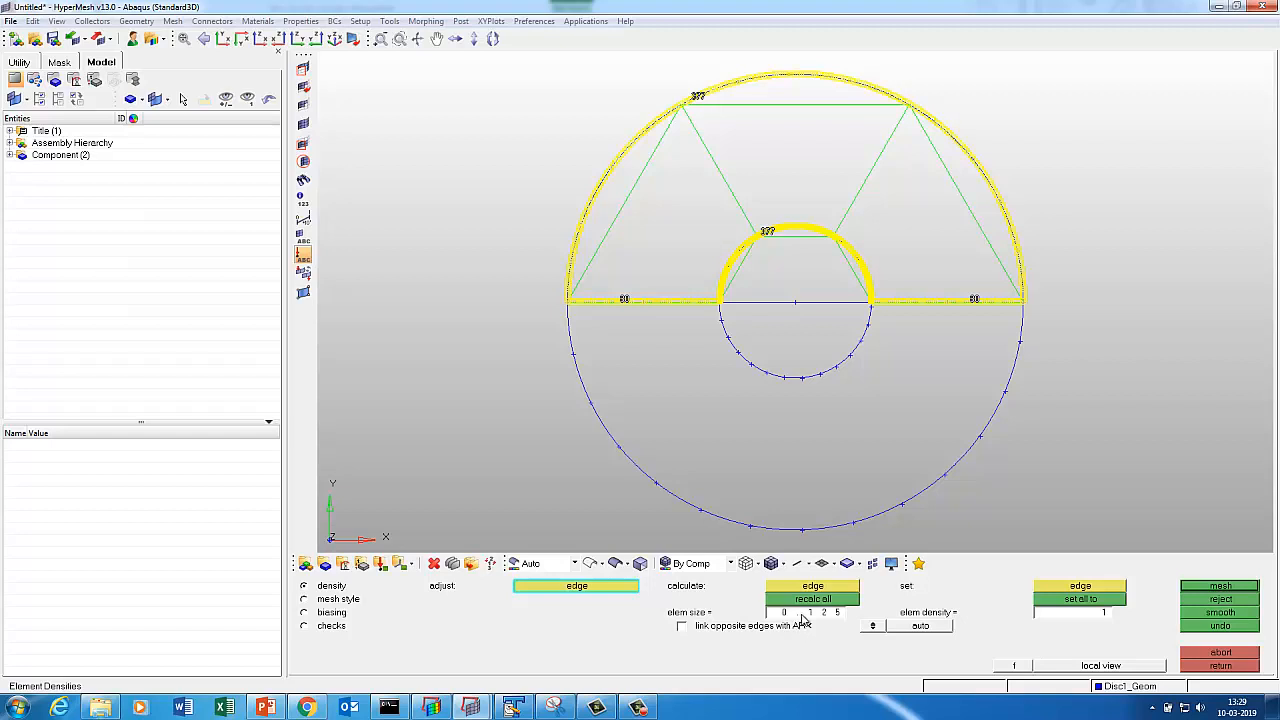
pyautogui.click(801, 615)
pyautogui.write('2.5')
pyautogui.press('Tab')
pyautogui.click(811, 598)
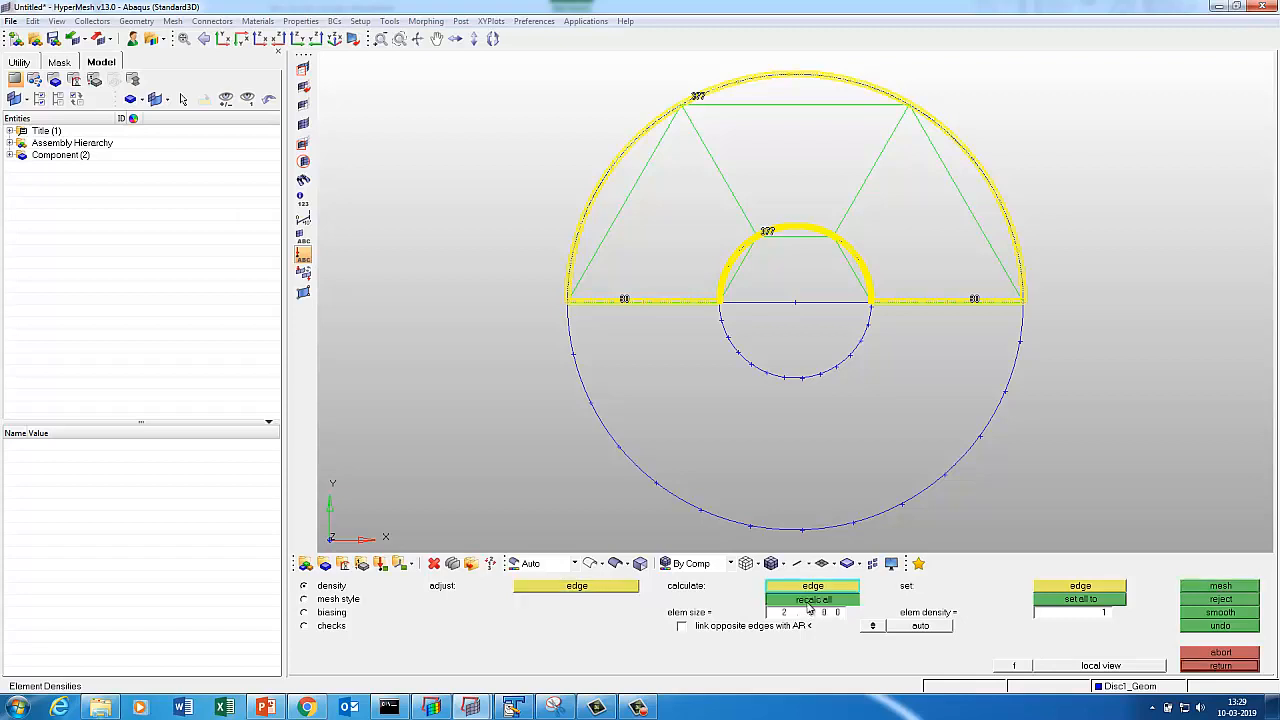
pyautogui.click(1199, 588)
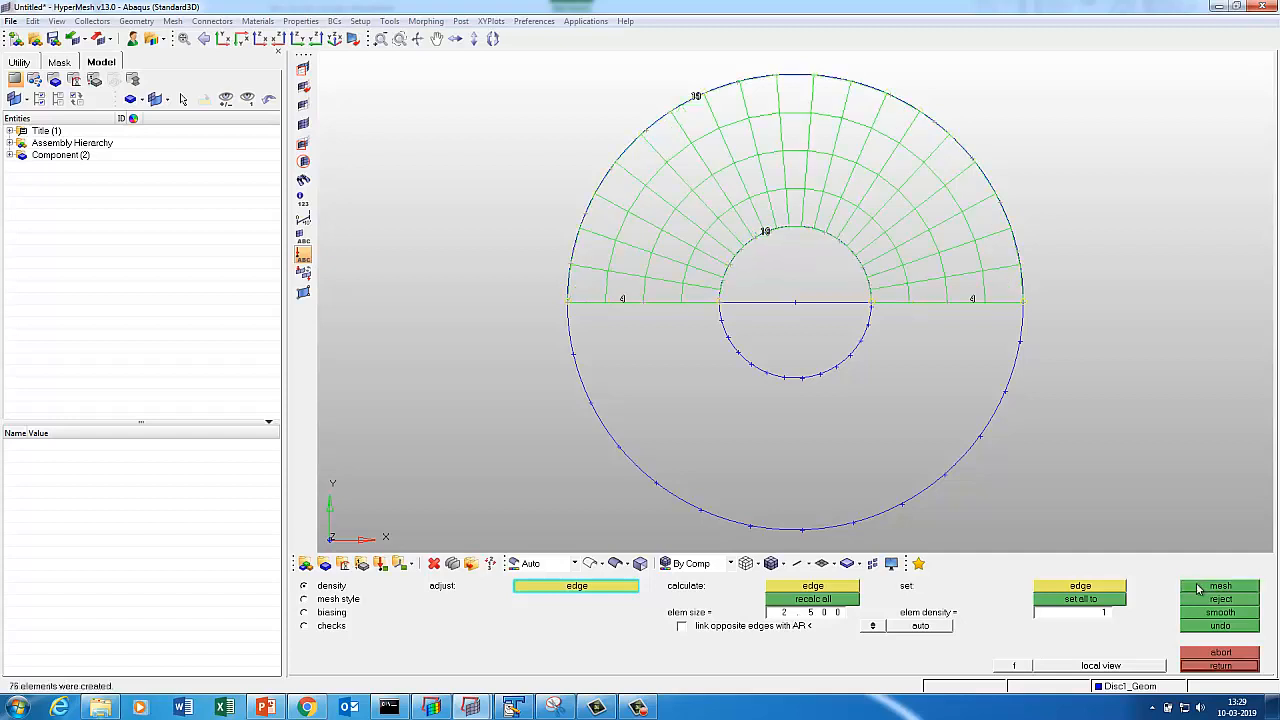
# Remesh at element size 1.25 for 304 elements and accept the mesh.
pyautogui.click(828, 617)
pyautogui.write('1.25')
pyautogui.press('Return')
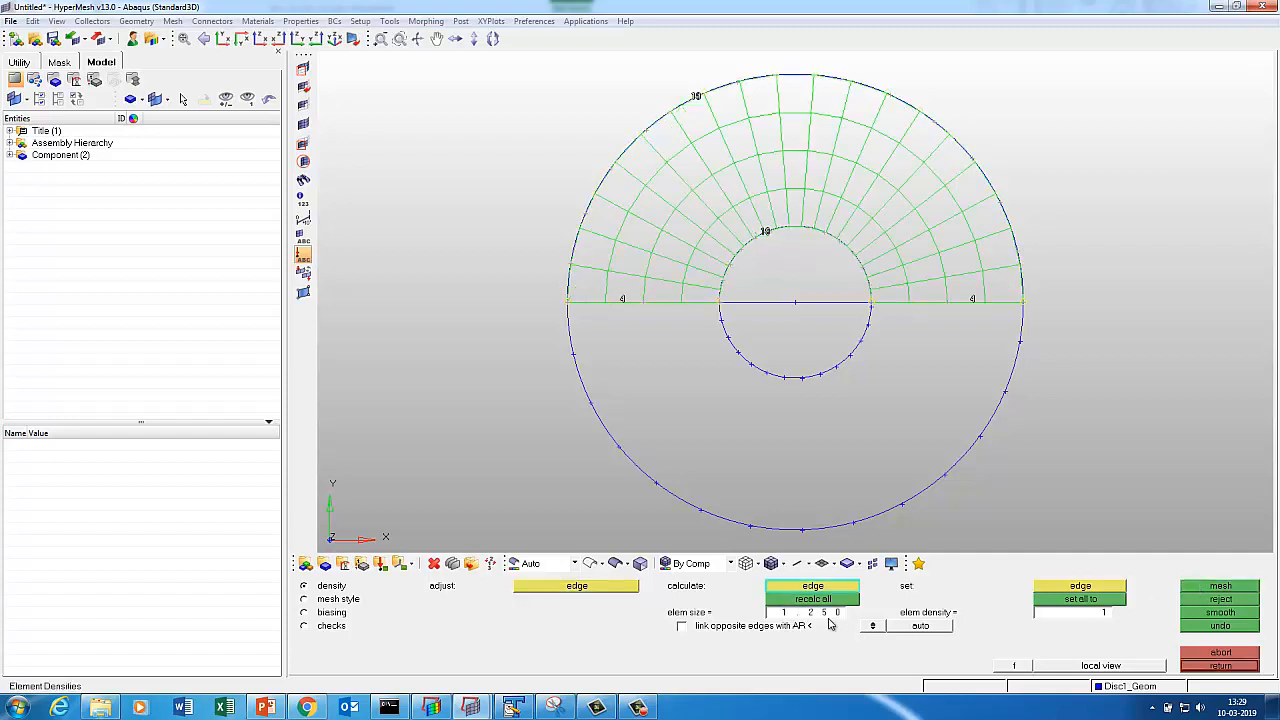
pyautogui.click(853, 600)
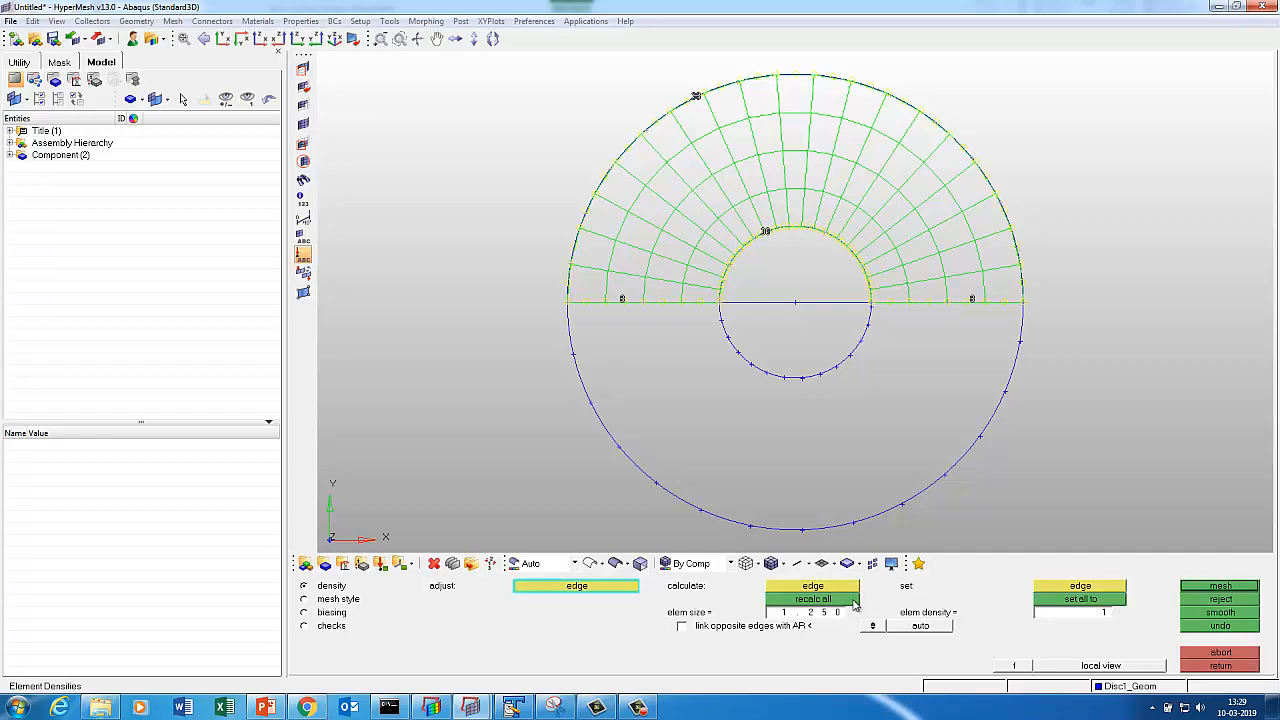
pyautogui.click(1209, 590)
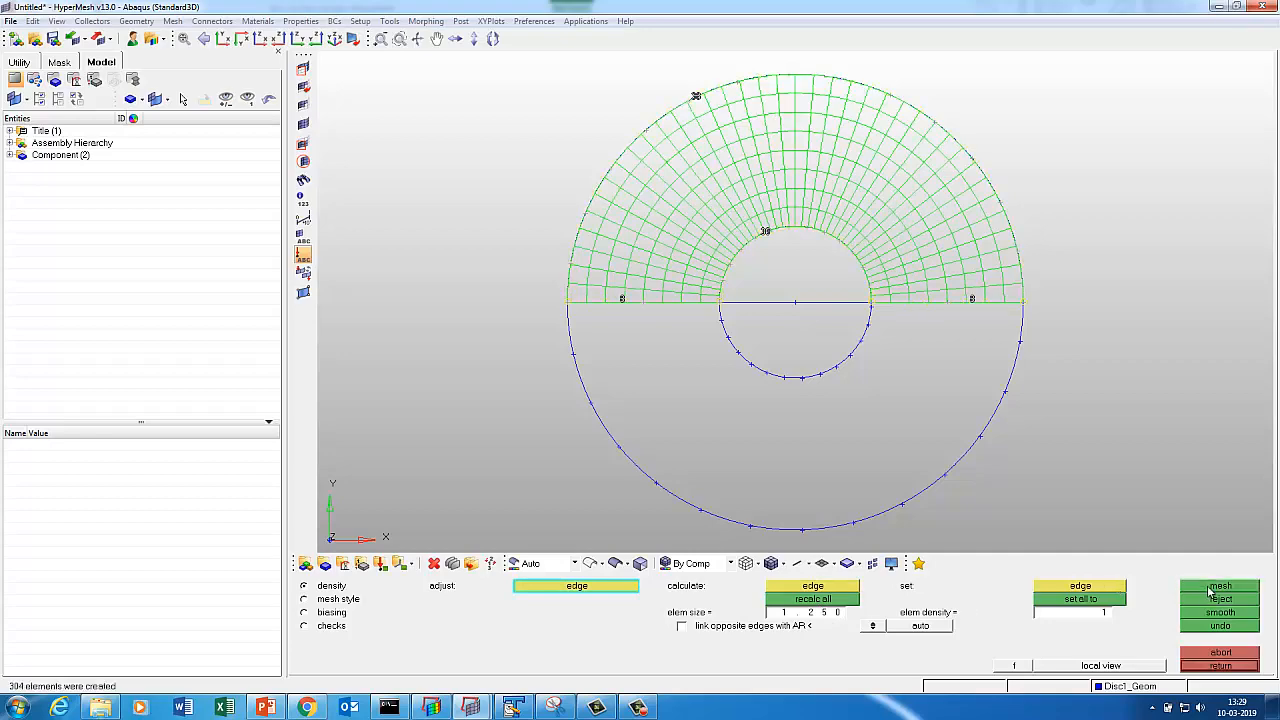
pyautogui.click(1200, 666)
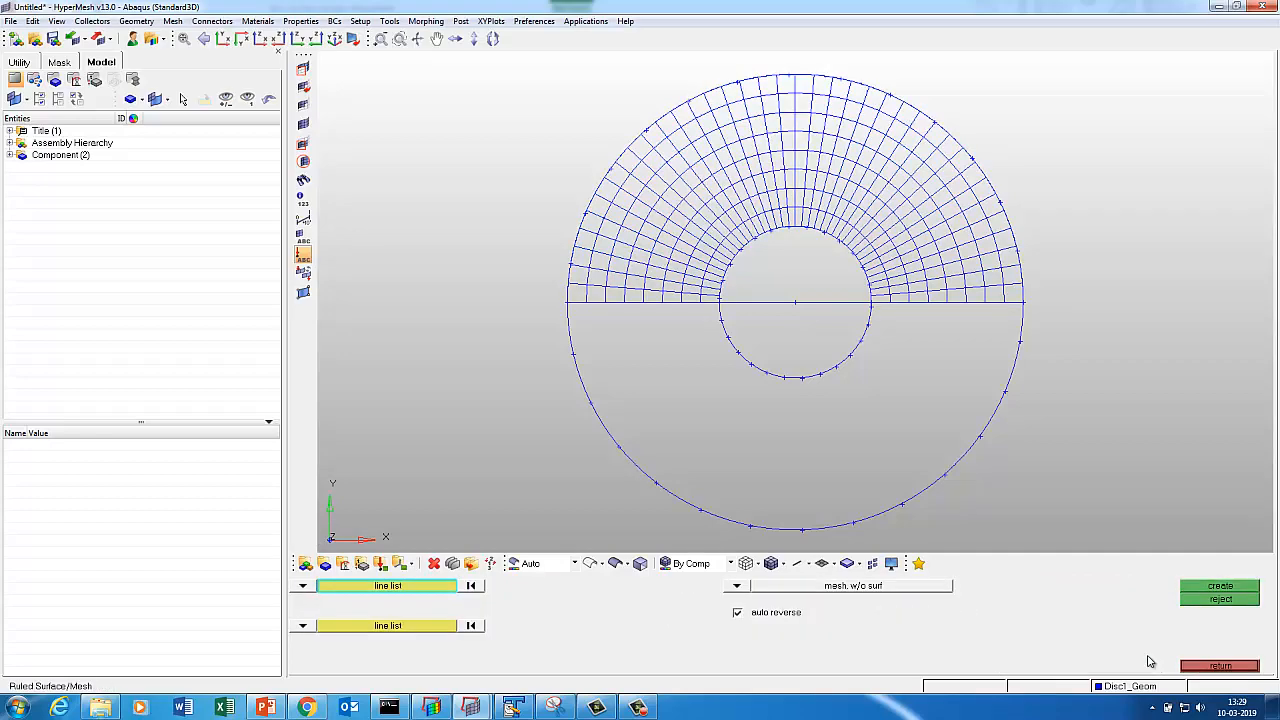
# Shade the elements, redisplay Disc2_Geom's geometry, fit both discs in view, and choose the current component.
pyautogui.click(771, 563)
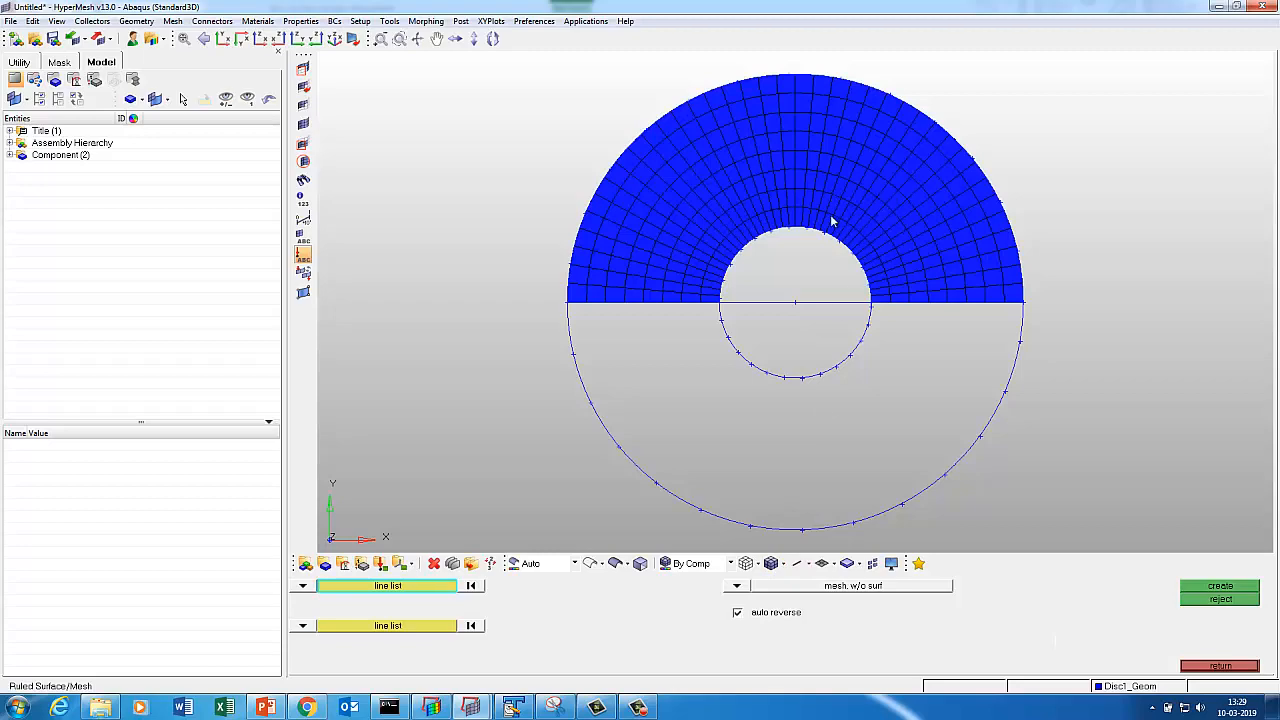
pyautogui.keyDown('ctrl'); pyautogui.moveTo(828, 223); pyautogui.dragTo(812, 317, button='right'); pyautogui.keyUp('ctrl')
pyautogui.press('d')
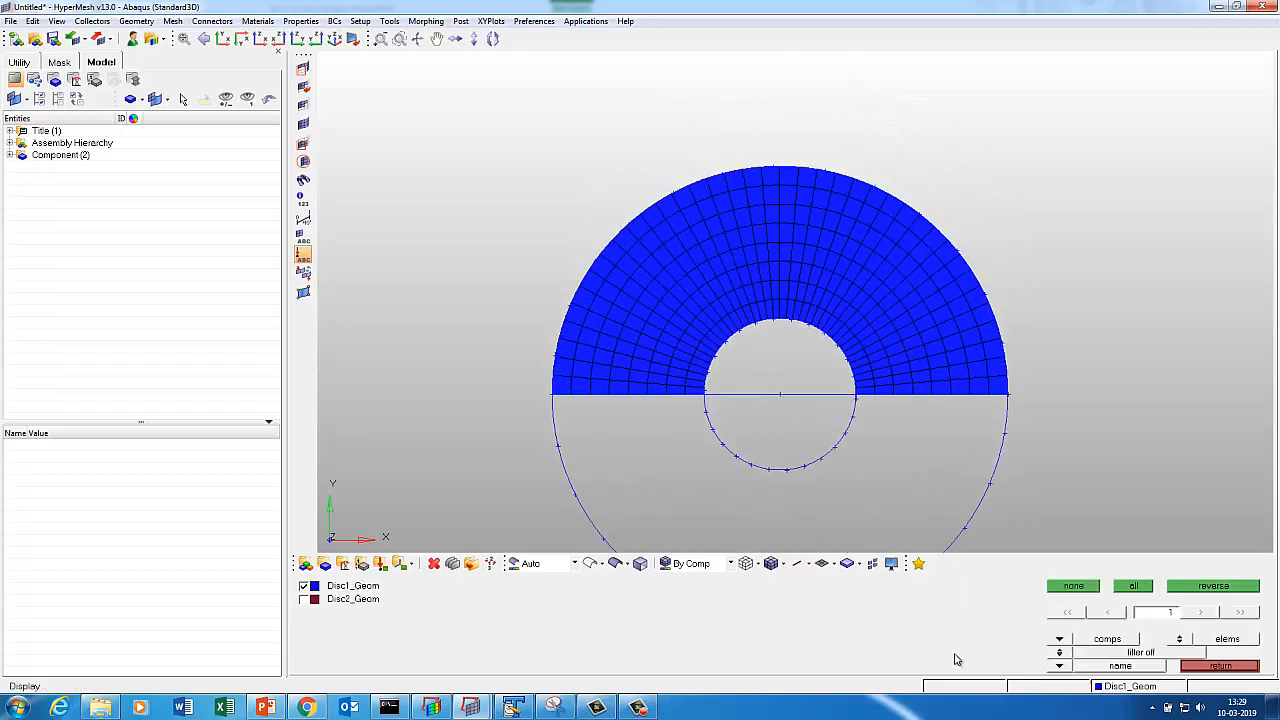
pyautogui.click(1181, 642)
pyautogui.click(304, 599)
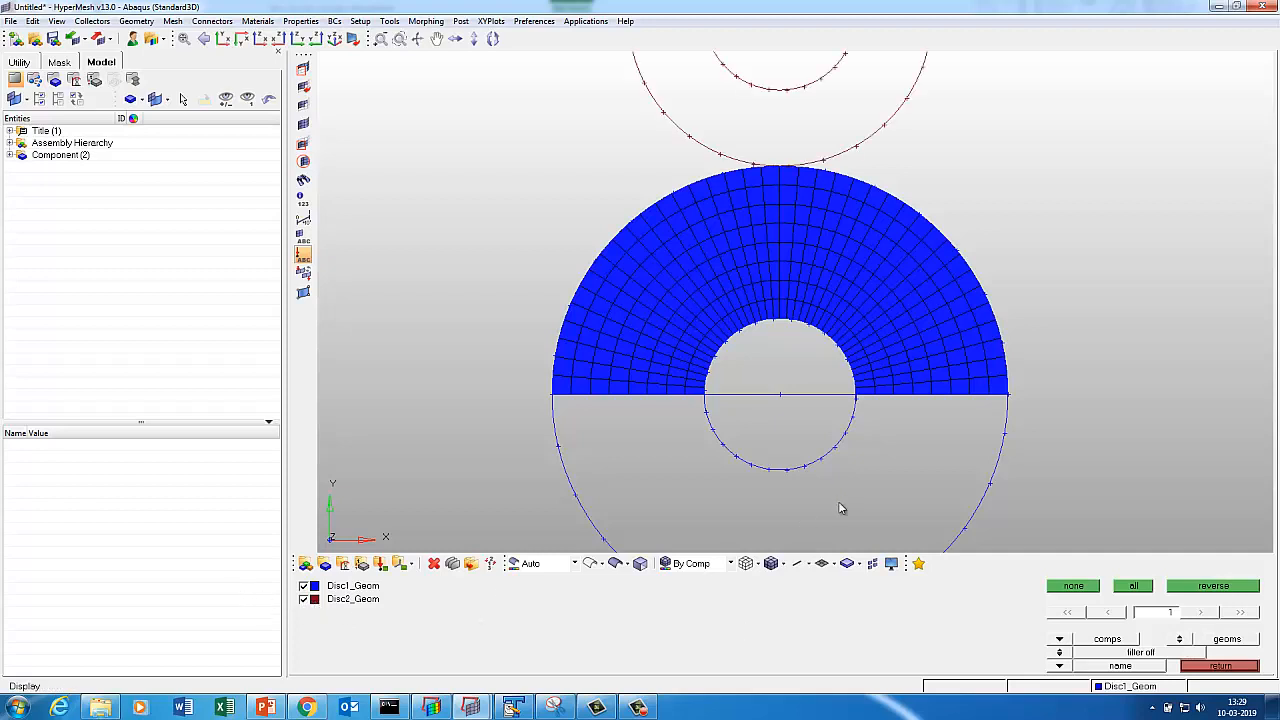
pyautogui.press('f')
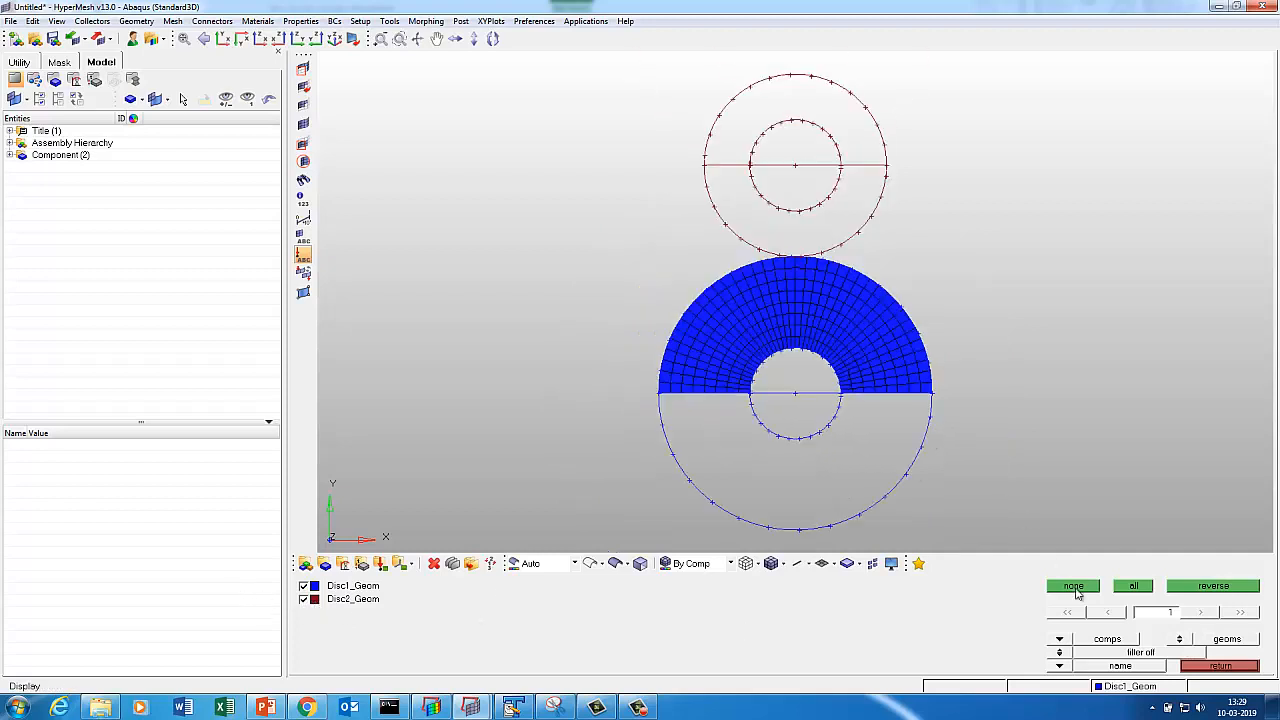
pyautogui.click(1130, 687)
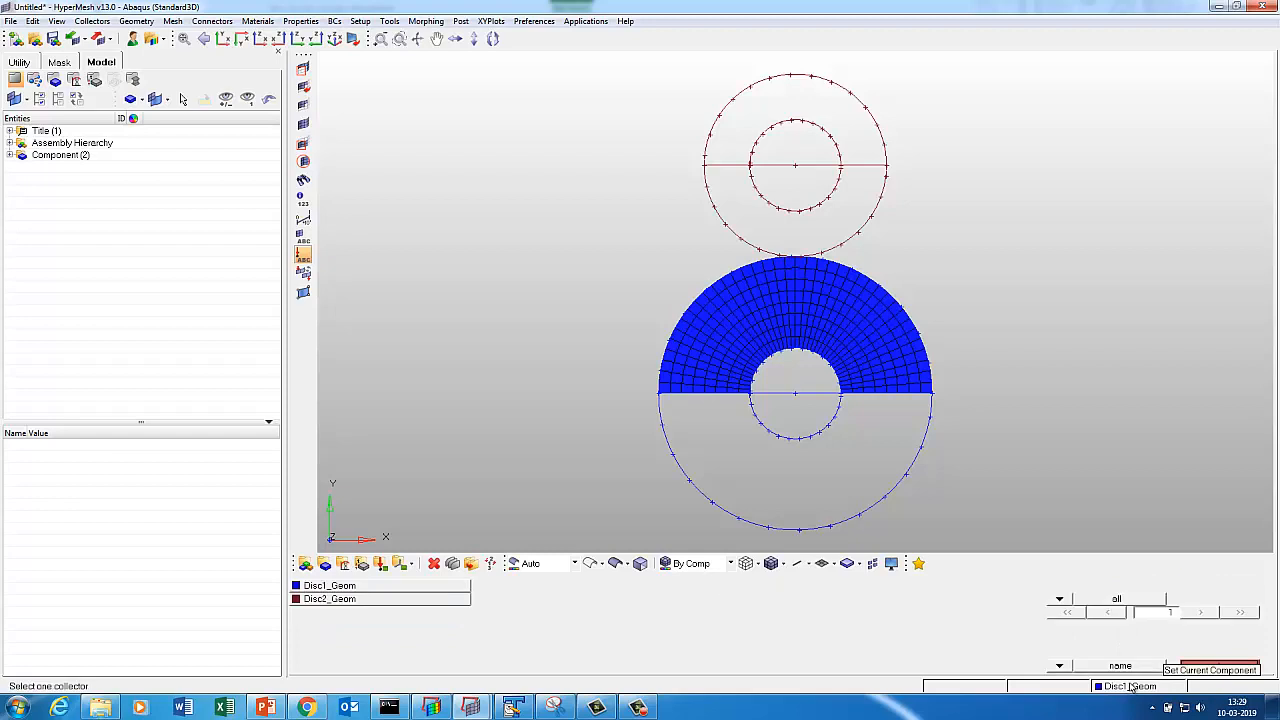
# Make Disc2_Geom current and set up a ruled mesh between its inner arc and lower outer arc.
pyautogui.click(430, 600)
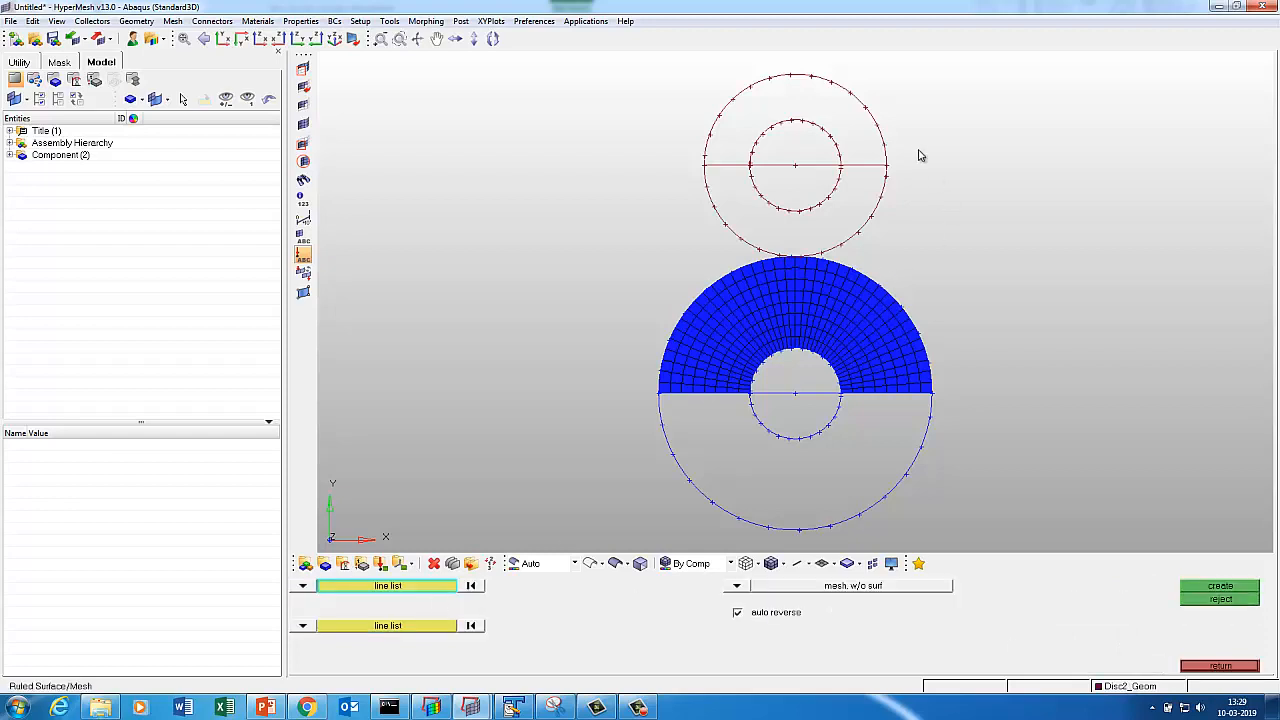
pyautogui.keyDown('ctrl'); pyautogui.moveTo(820, 105); pyautogui.dragTo(840, 180, button='middle'); pyautogui.keyUp('ctrl')
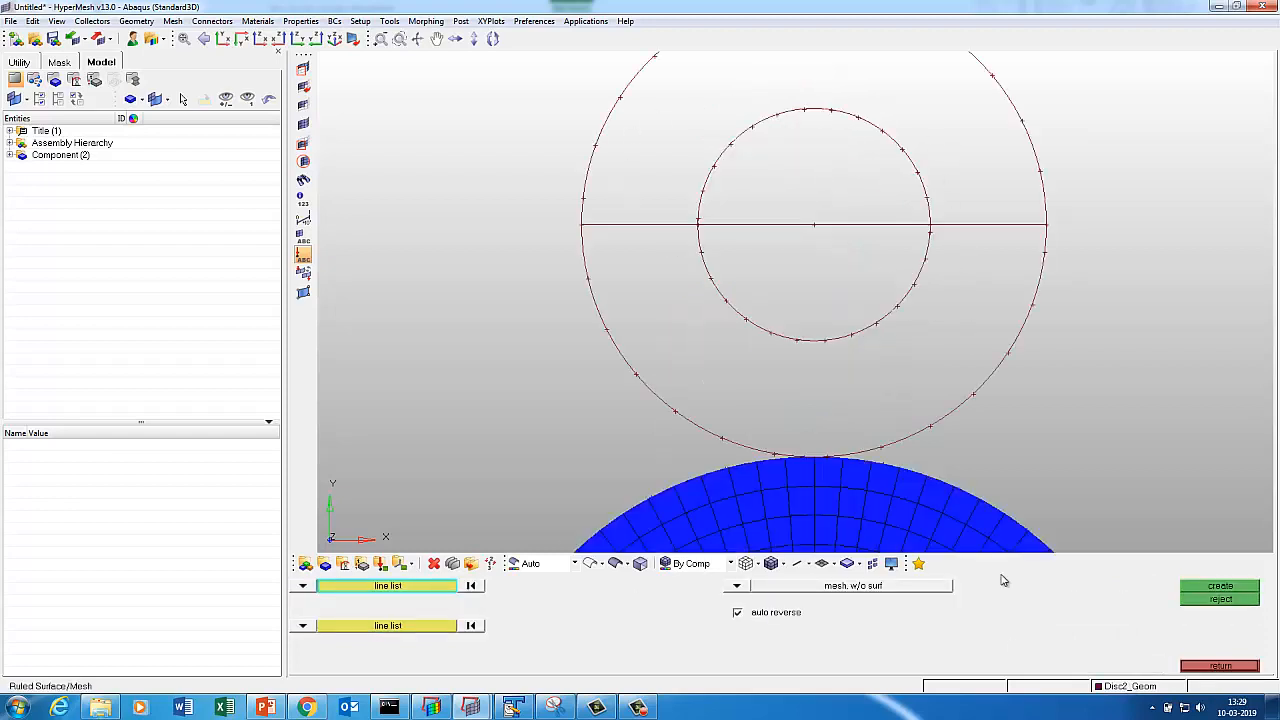
pyautogui.click(1205, 668)
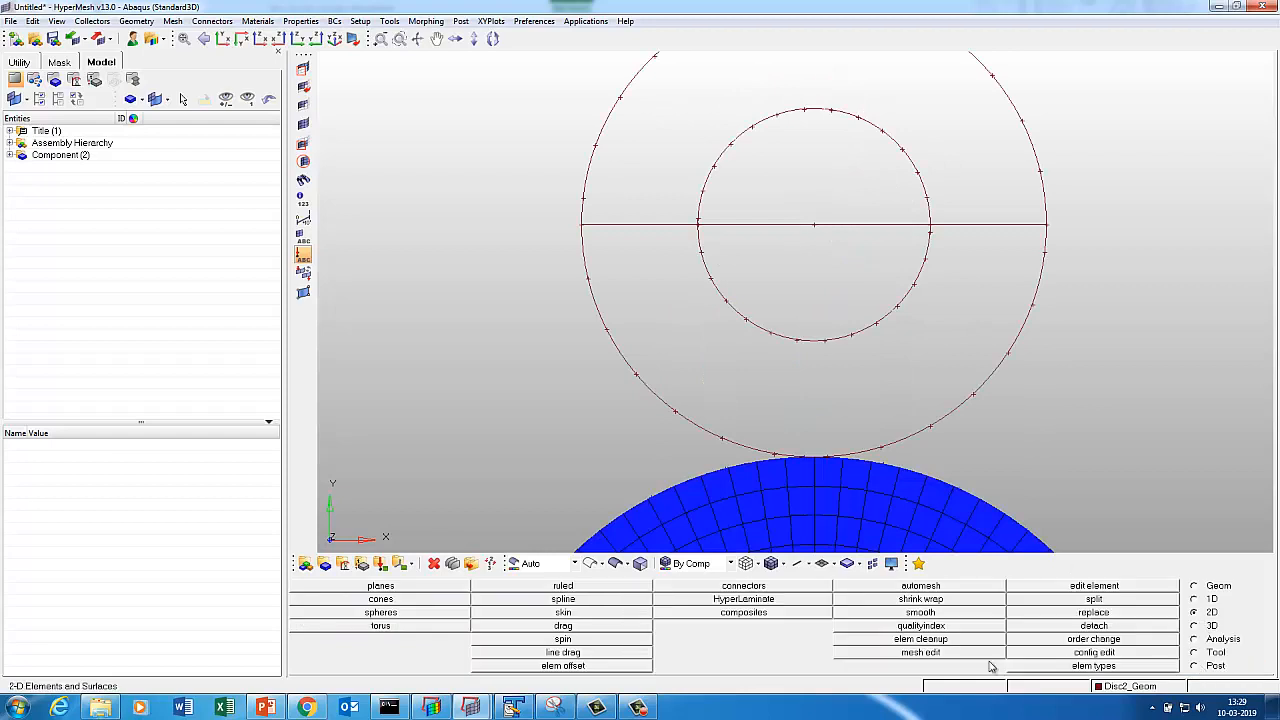
pyautogui.click(533, 588)
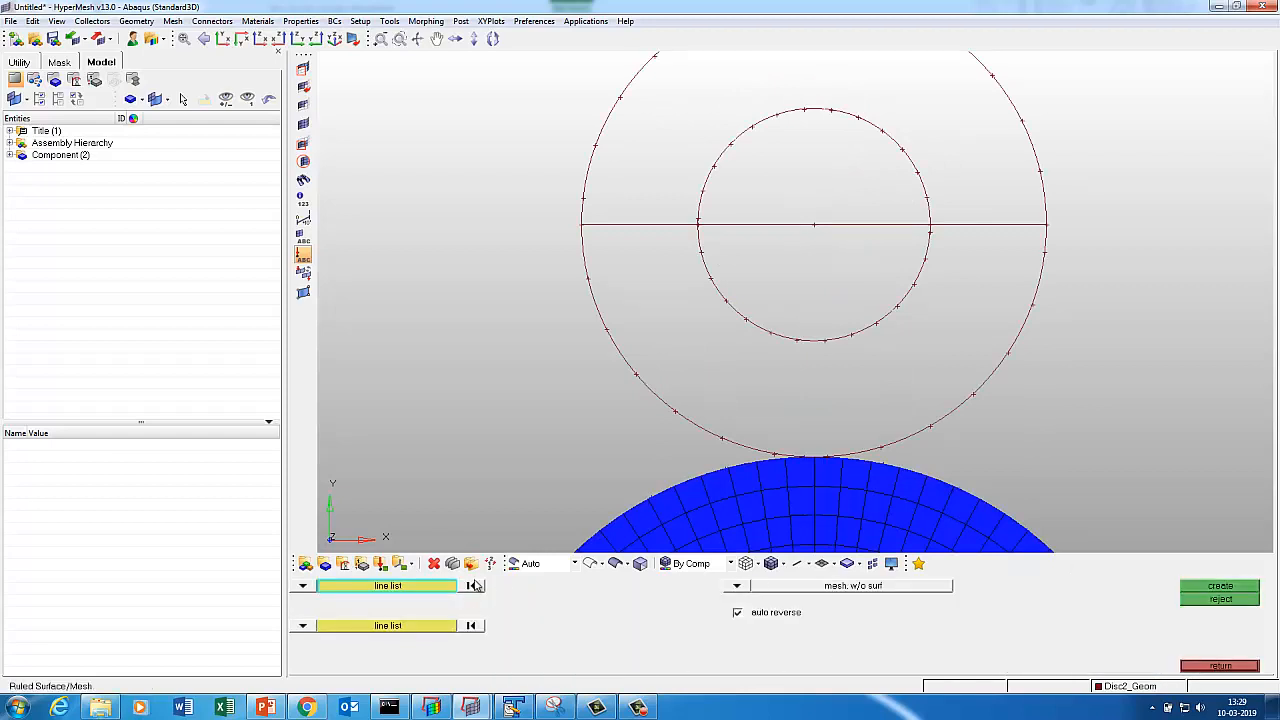
pyautogui.click(727, 293)
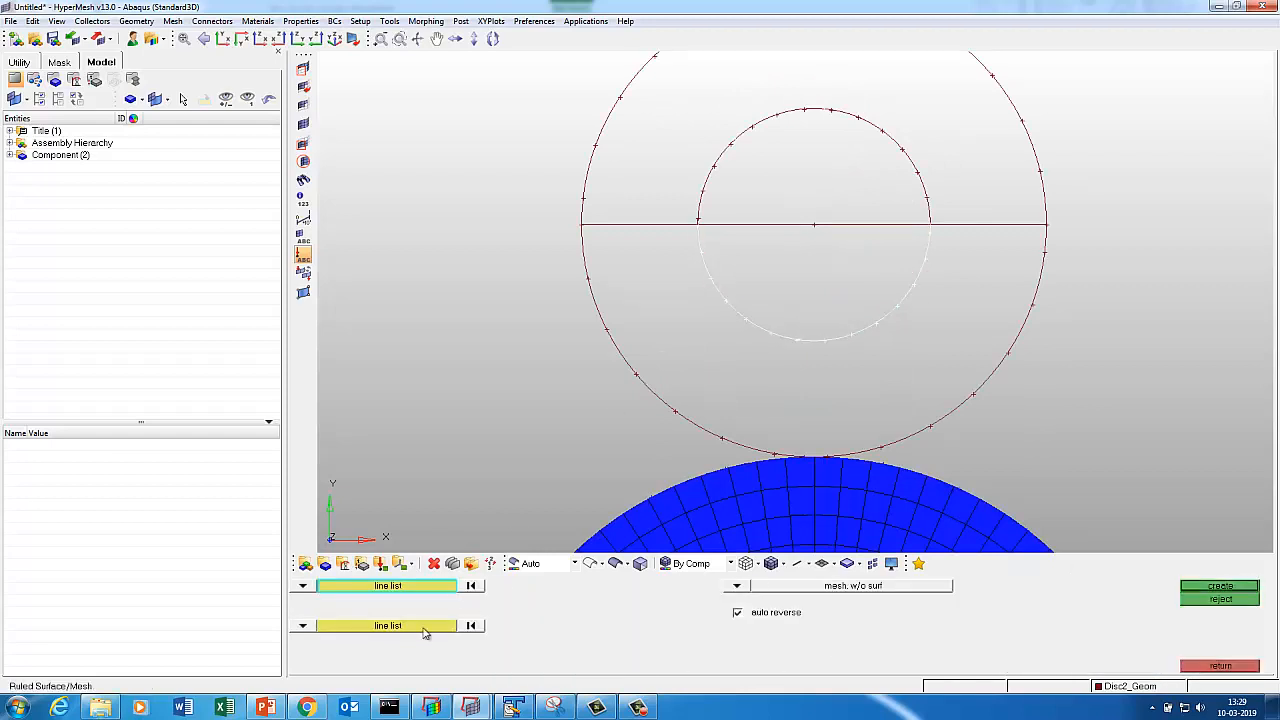
pyautogui.middleClick(564, 506)
pyautogui.click(687, 421)
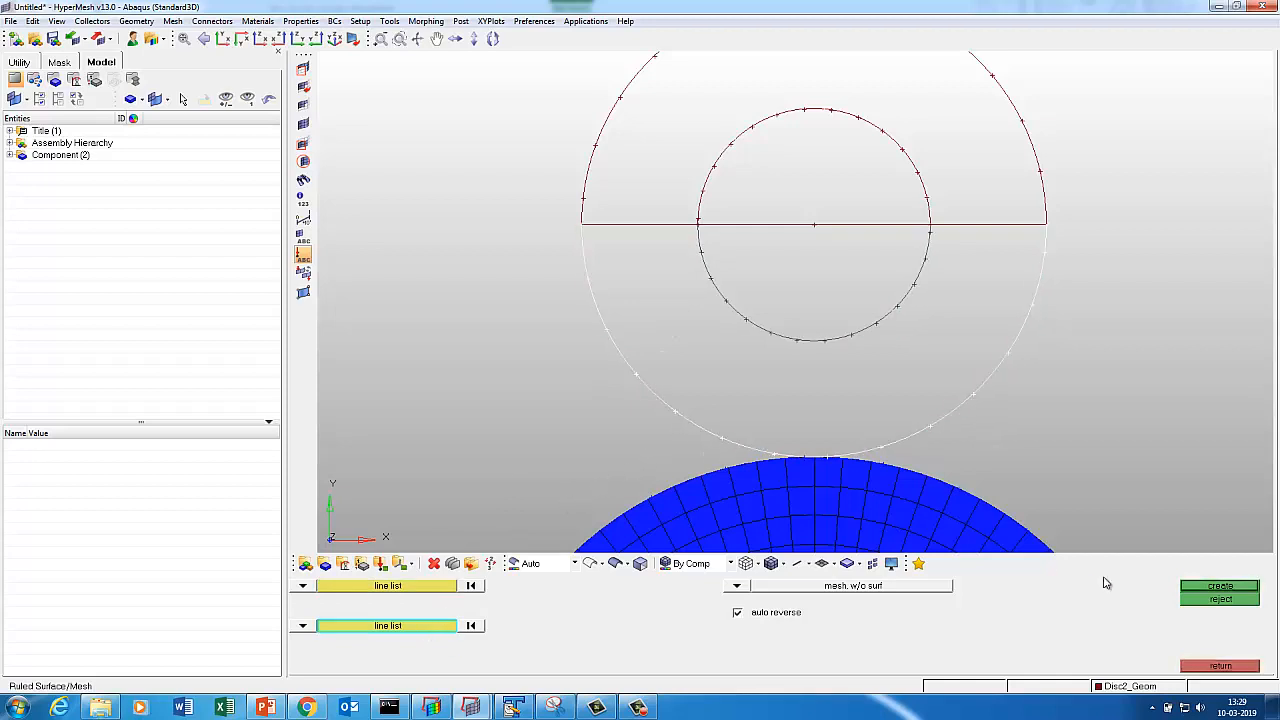
pyautogui.click(1221, 590)
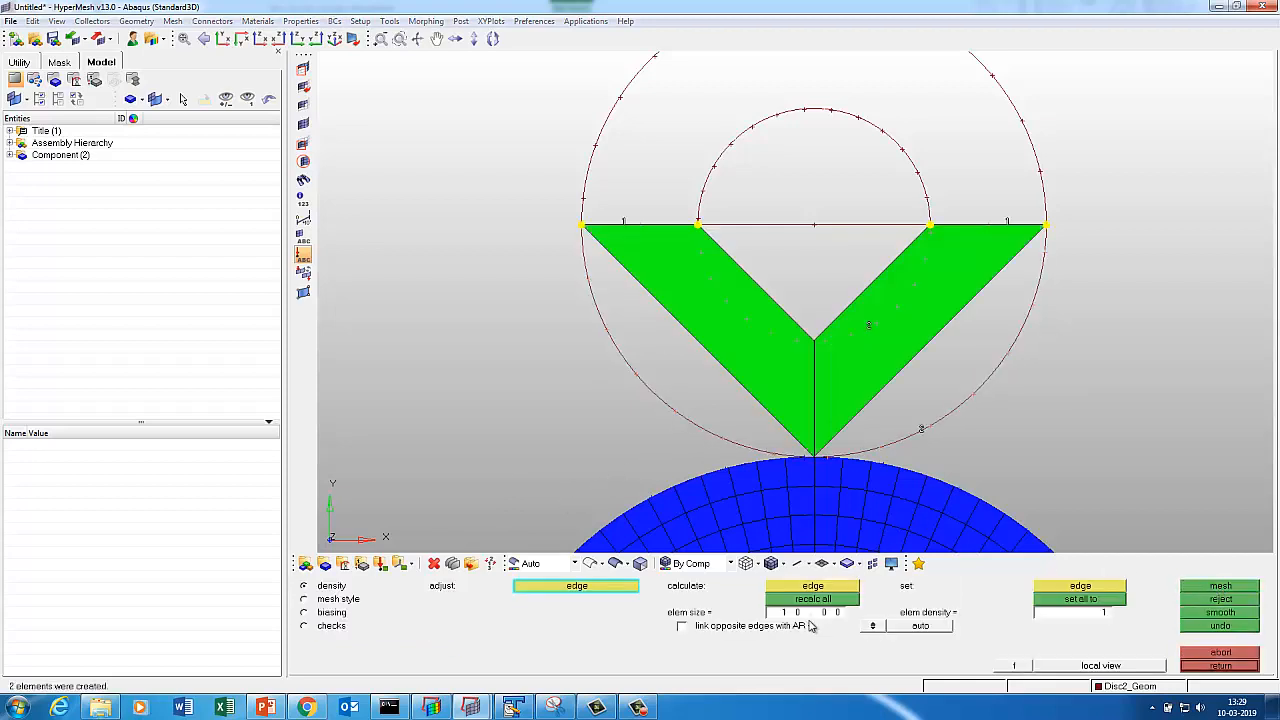
# Mesh Disc2's lower half at element size 1.25 and accept it.
pyautogui.click(808, 618)
pyautogui.press('BackSpace')
pyautogui.press('Return')
pyautogui.click(812, 598)
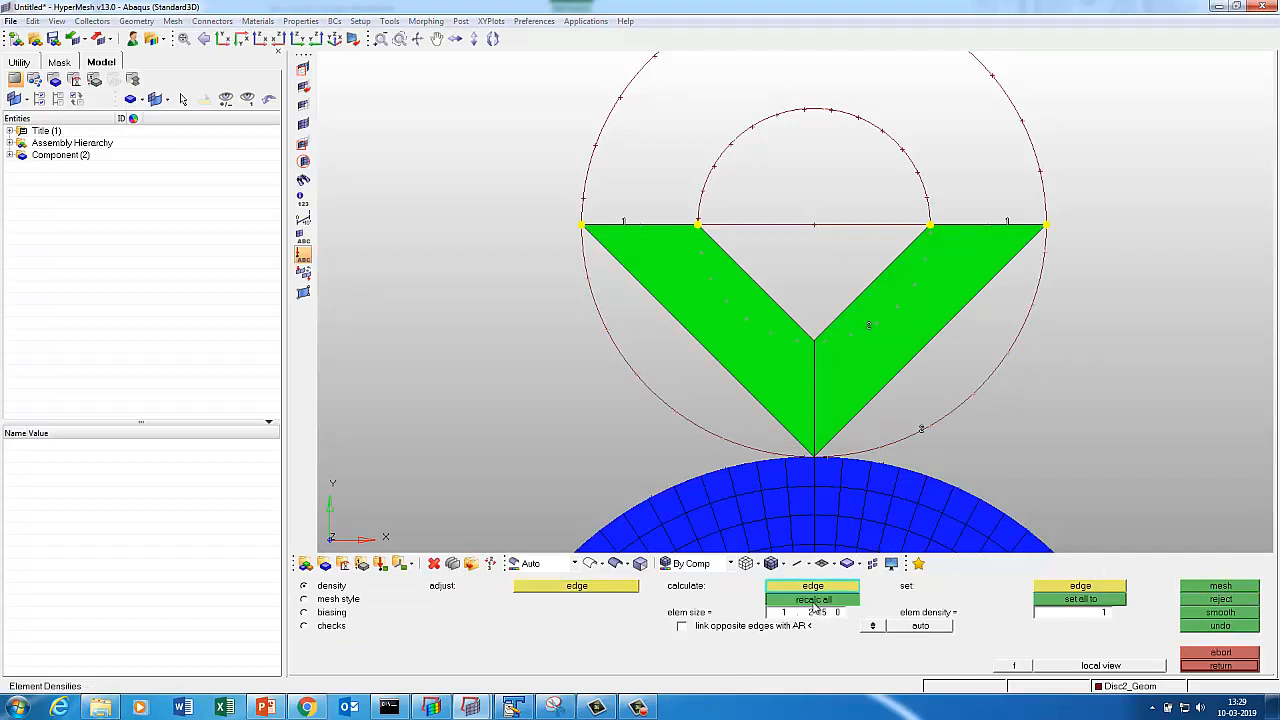
pyautogui.click(1221, 587)
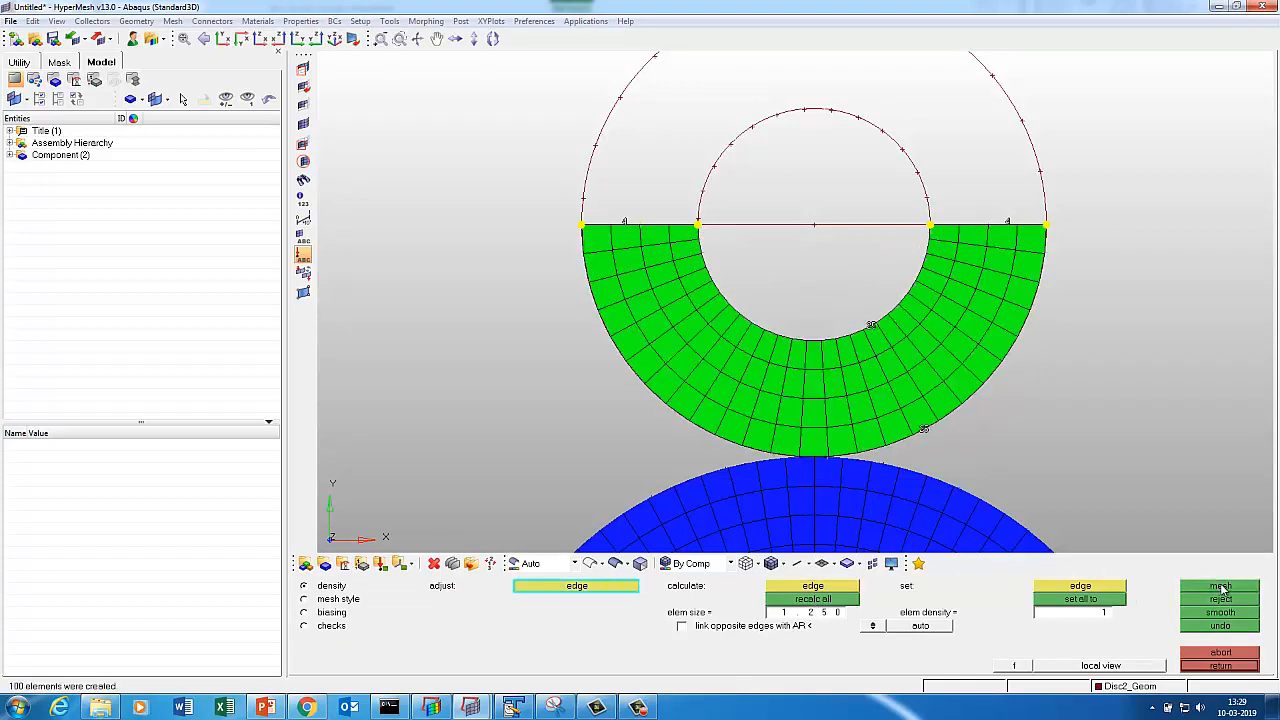
pyautogui.click(1219, 666)
pyautogui.keyDown('ctrl'); pyautogui.moveTo(912, 526); pyautogui.dragTo(905, 304, button='right'); pyautogui.keyUp('ctrl')
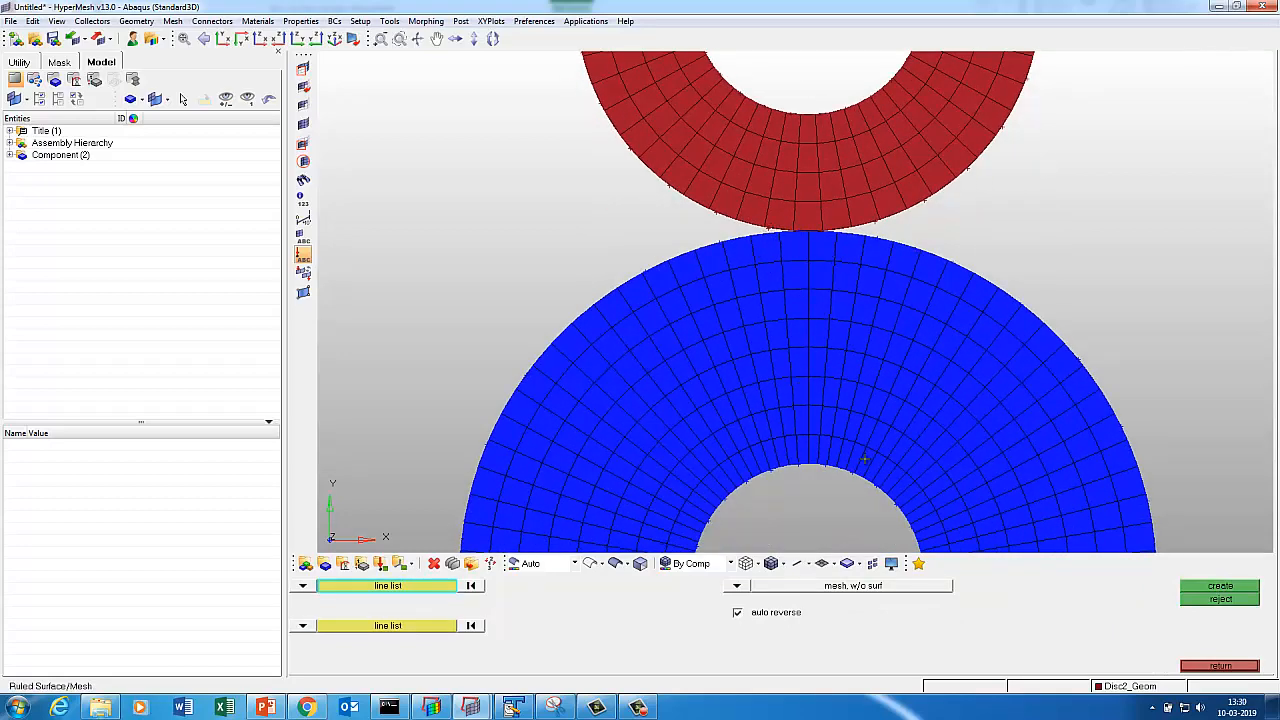
# Make Disc1_Geom current and delete two radial strips of elements at the blue disc's top.
pyautogui.click(1209, 670)
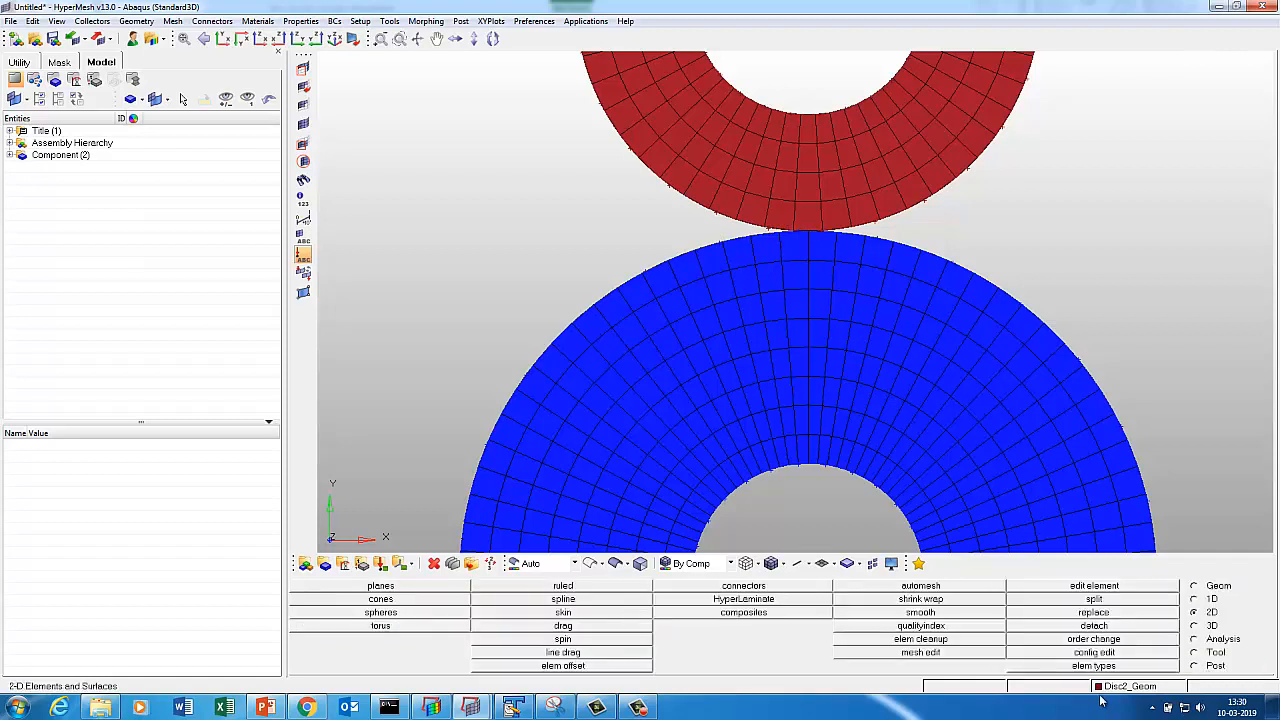
pyautogui.click(1105, 686)
pyautogui.click(914, 481)
pyautogui.press('F2')
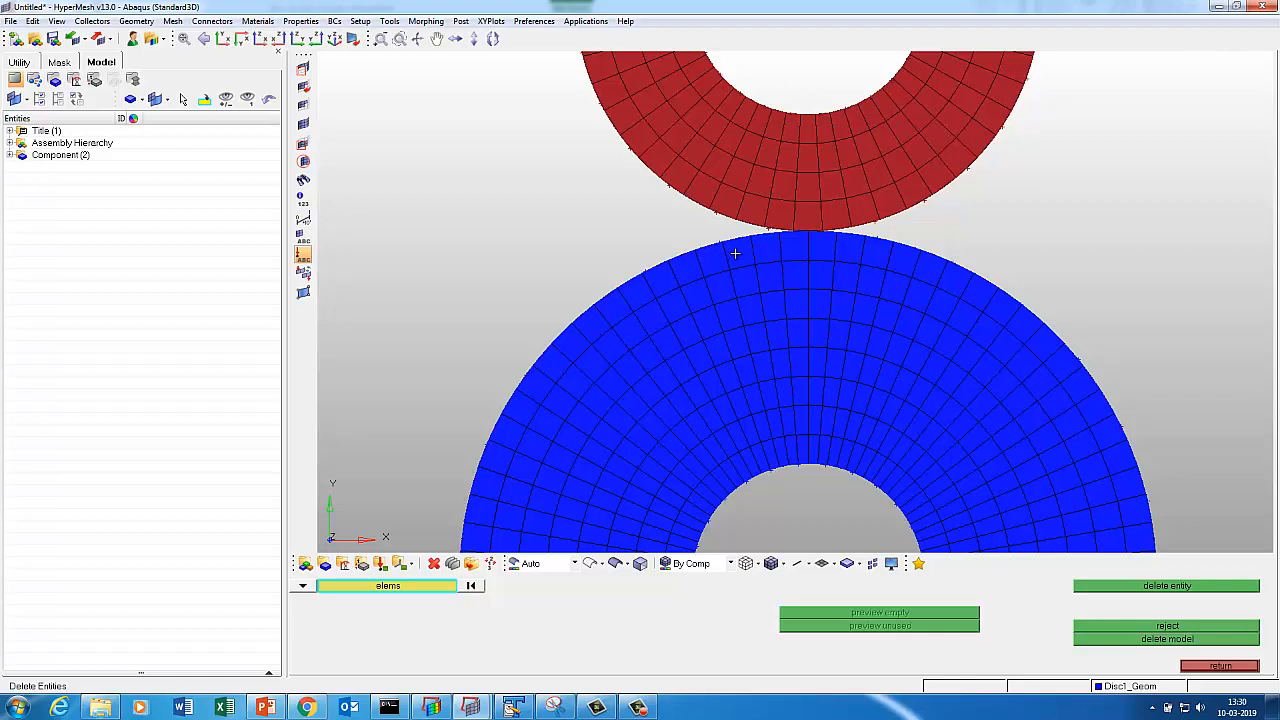
pyautogui.moveTo(735, 254); pyautogui.dragTo(786, 469)
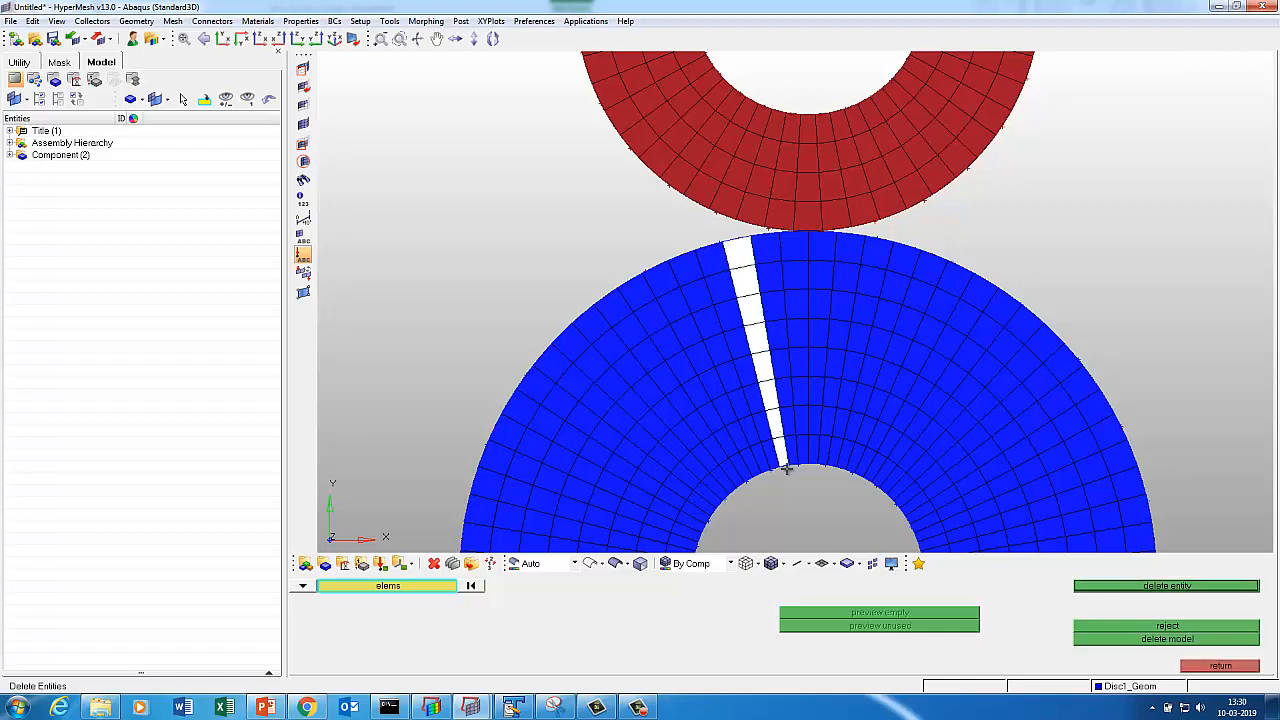
pyautogui.click(1138, 590)
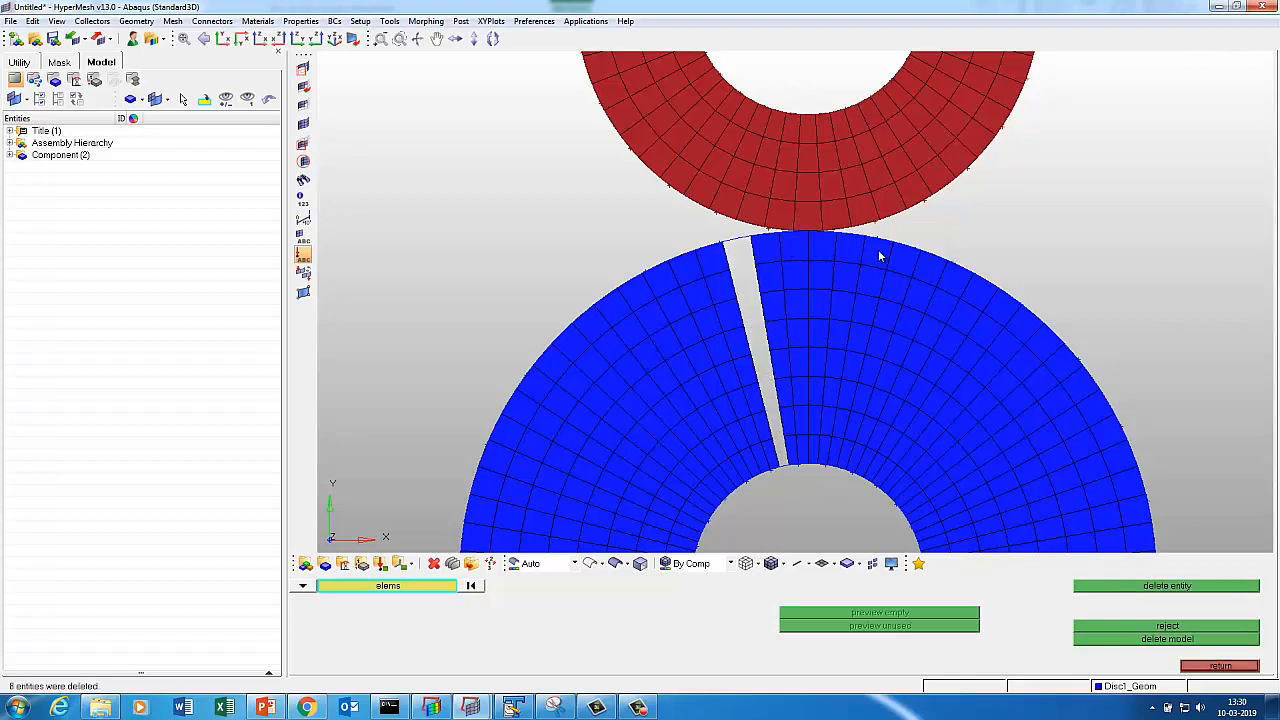
pyautogui.moveTo(877, 257); pyautogui.dragTo(830, 472)
pyautogui.click(1104, 588)
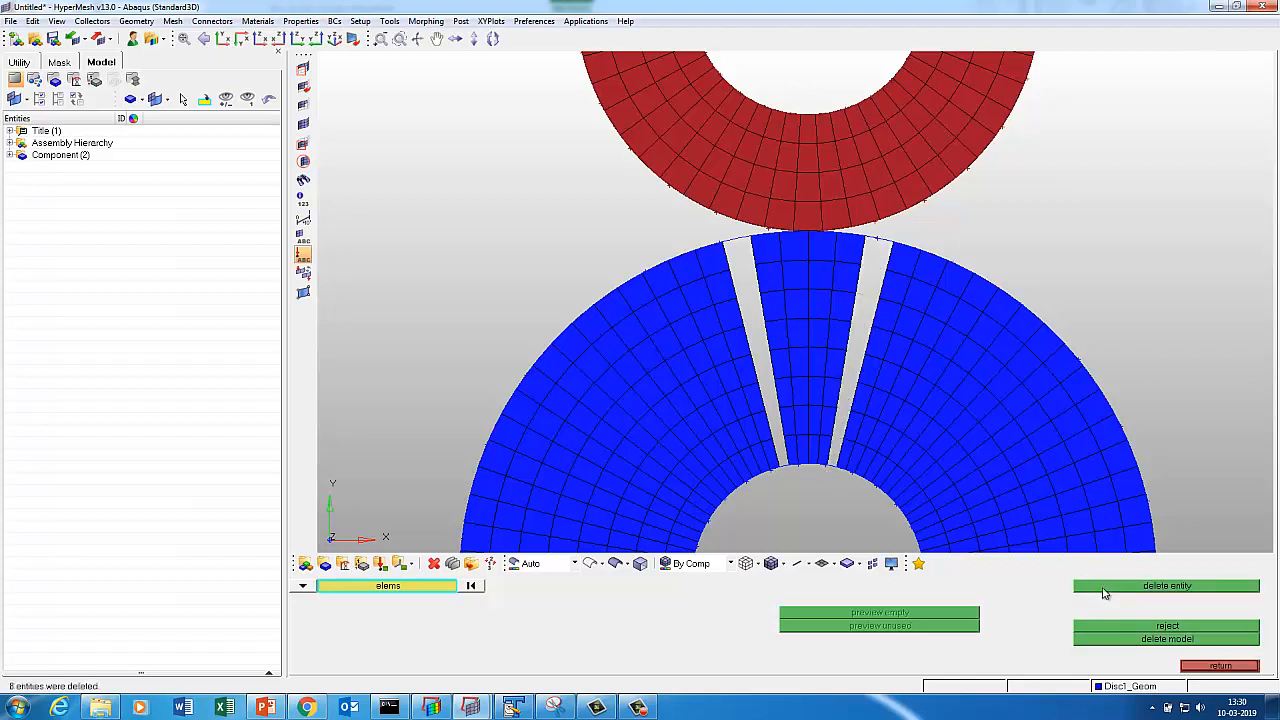
# Delete the central sector's elements between the strips using by-face selection.
pyautogui.click(817, 362)
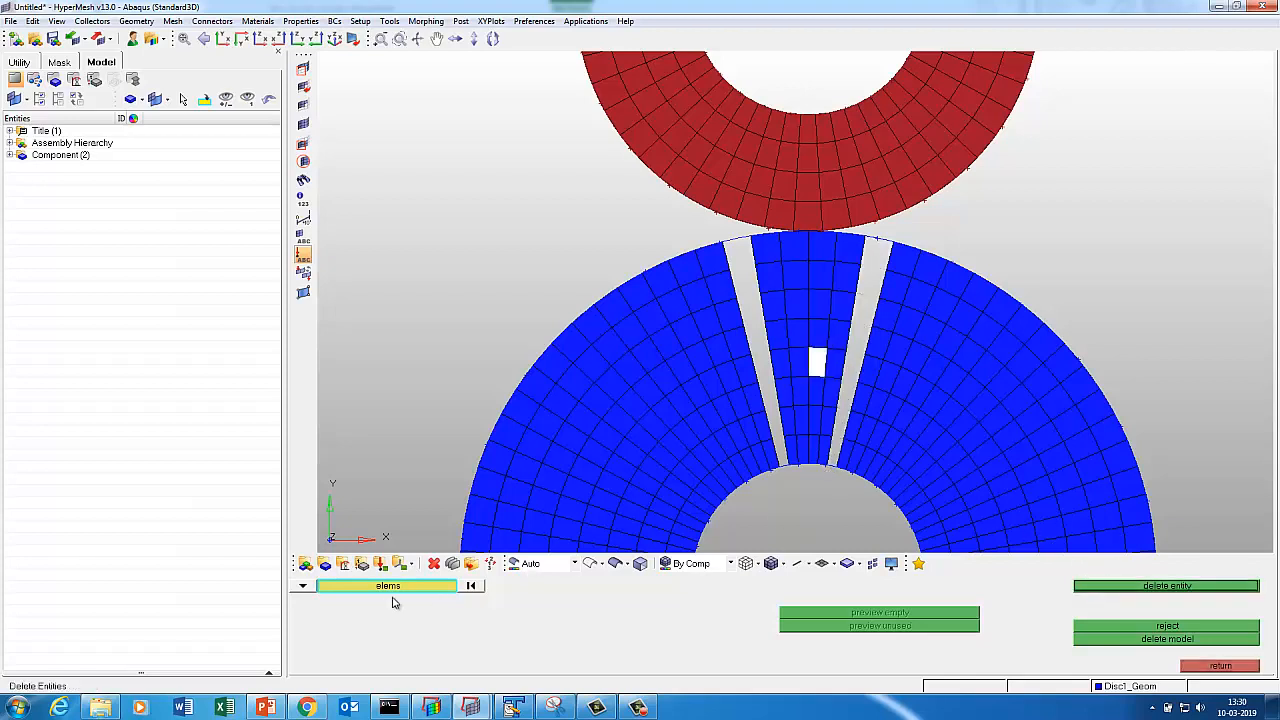
pyautogui.click(398, 587)
pyautogui.click(815, 640)
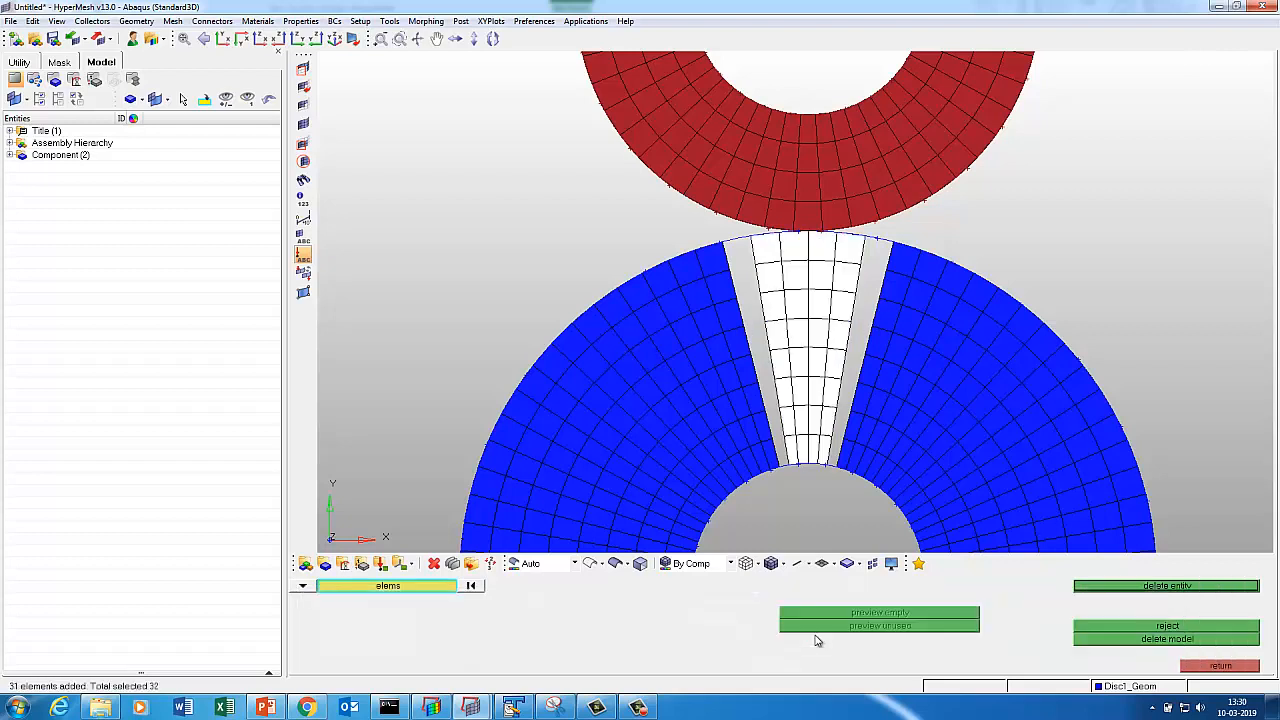
pyautogui.click(1092, 590)
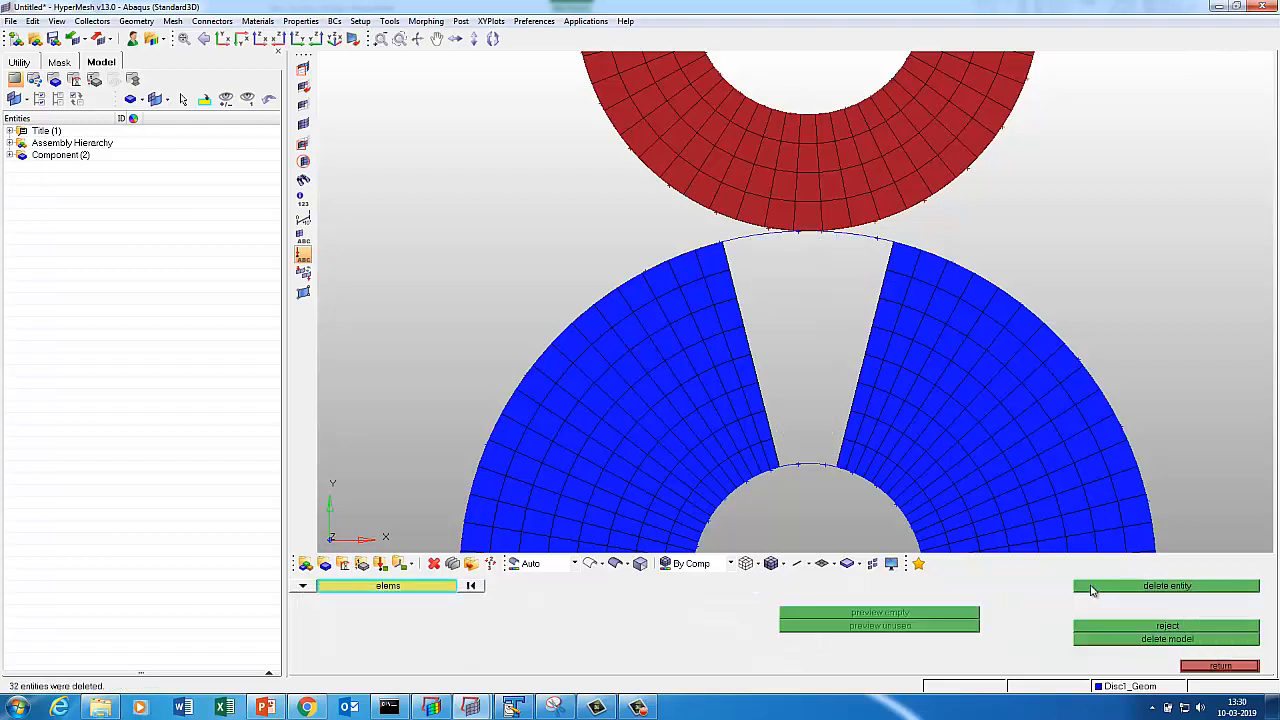
pyautogui.click(1219, 666)
# Create straight lines through nodes along the radial edges of the wedge gap.
pyautogui.click(1195, 586)
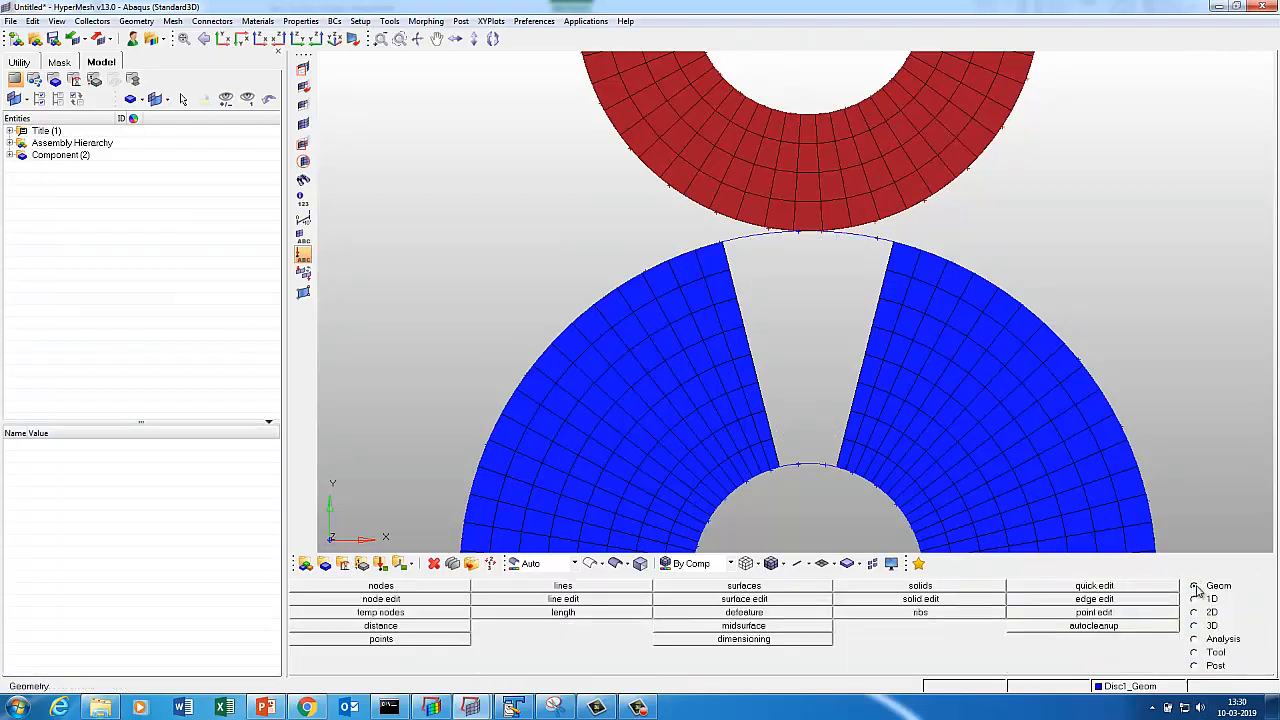
pyautogui.click(563, 587)
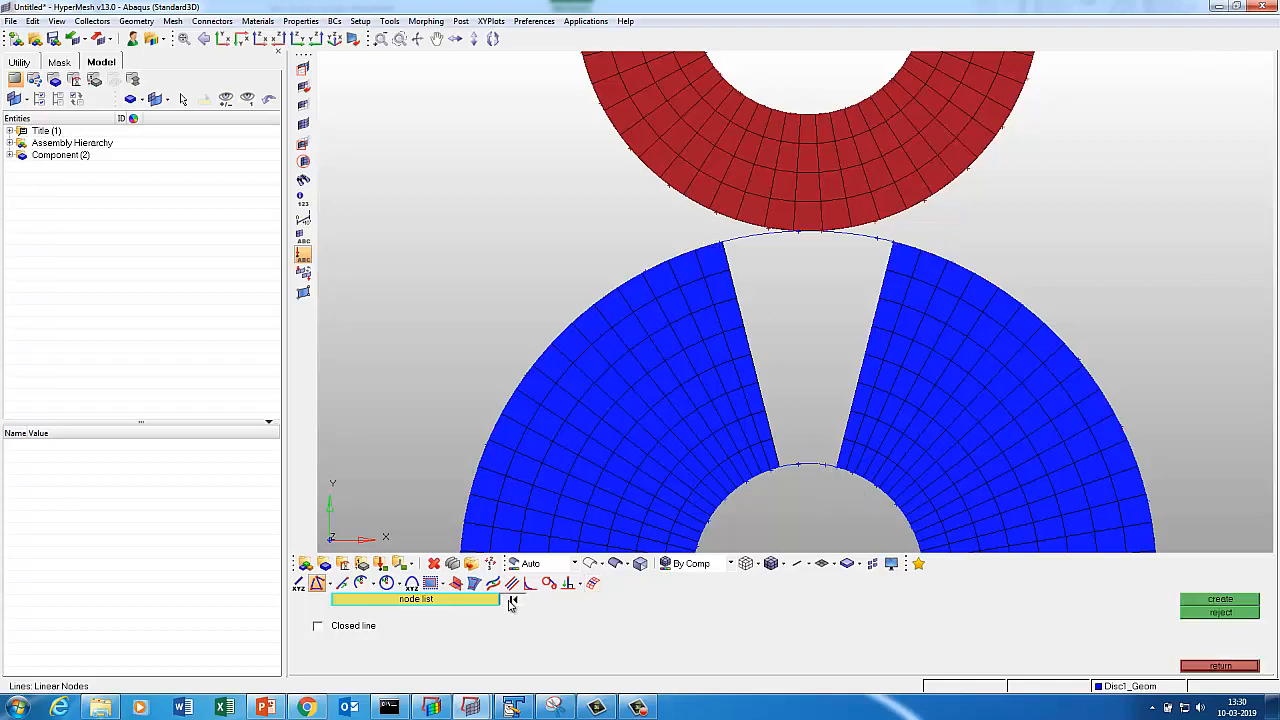
pyautogui.click(723, 242)
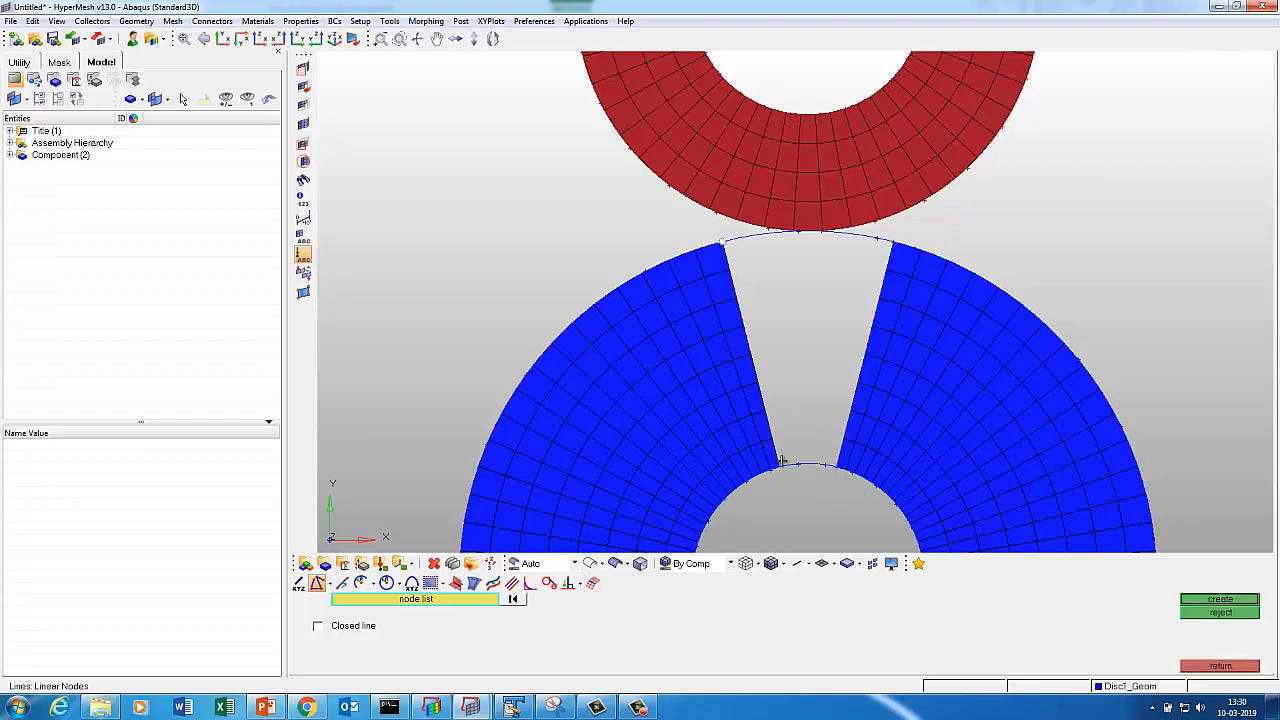
pyautogui.click(1219, 600)
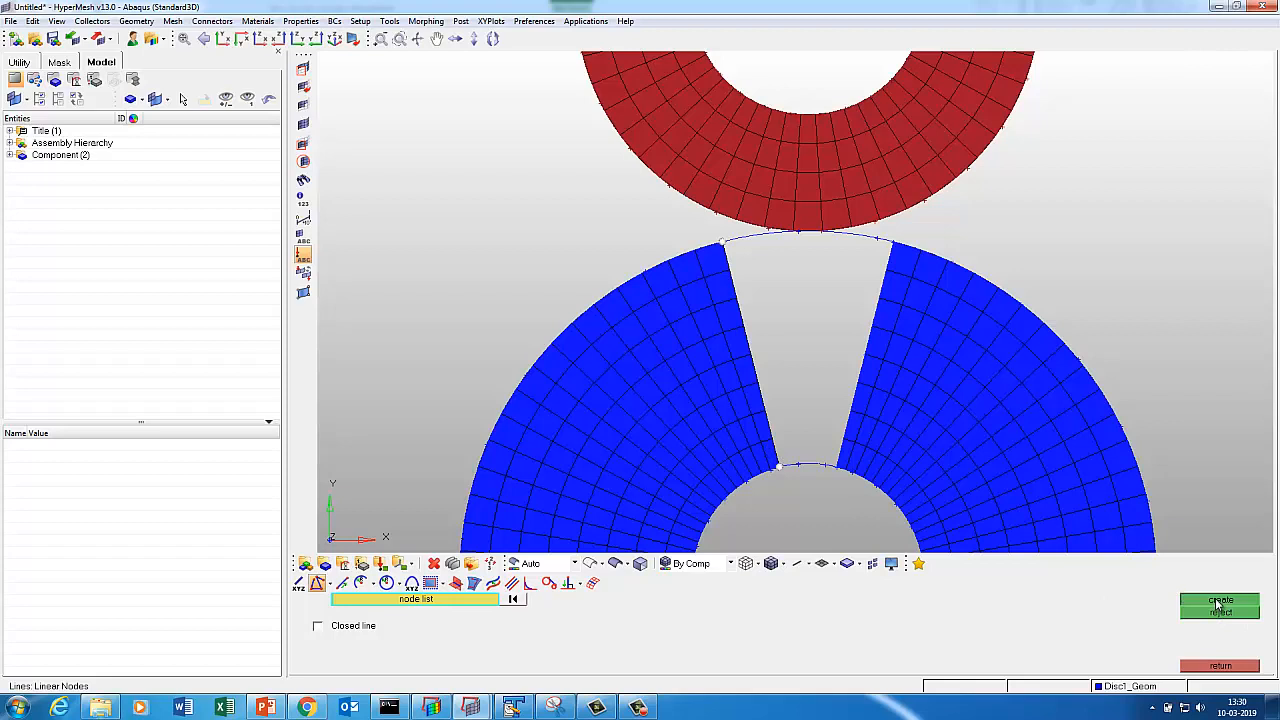
pyautogui.click(1220, 666)
# Hide Disc1_Geom's mesh elements in the display controls.
pyautogui.press('d')
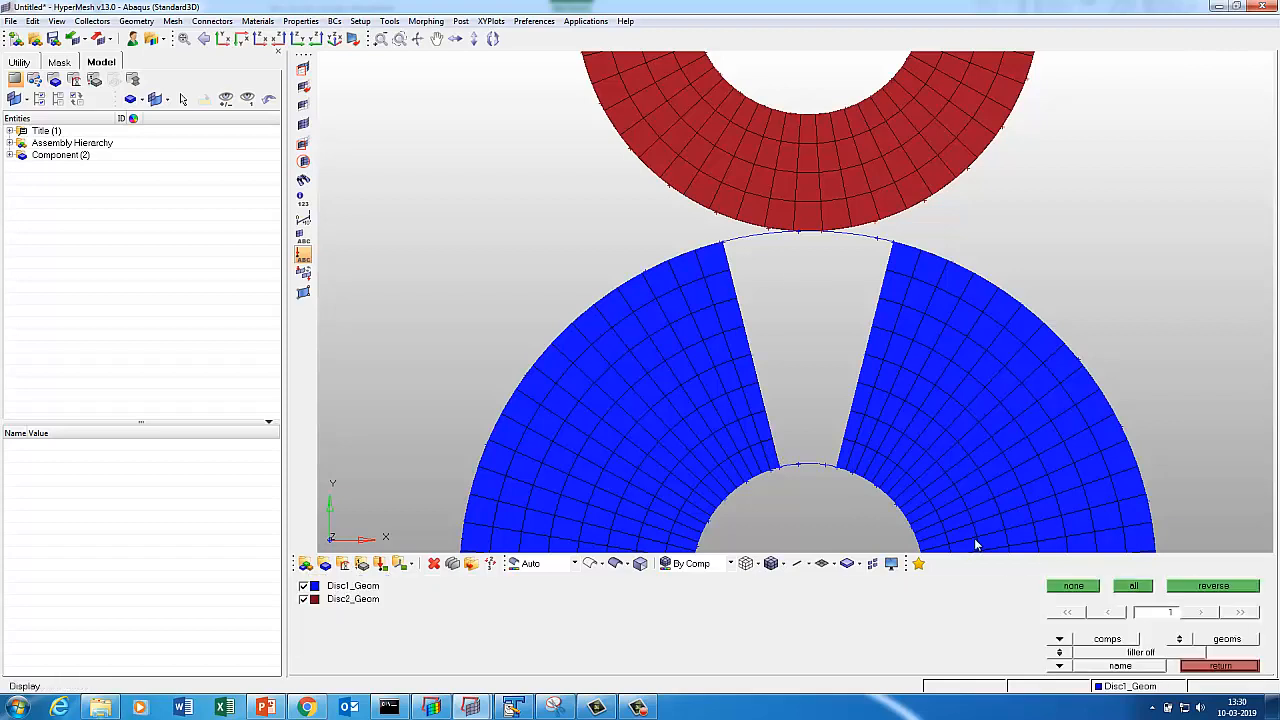
pyautogui.click(1190, 641)
pyautogui.click(1007, 443)
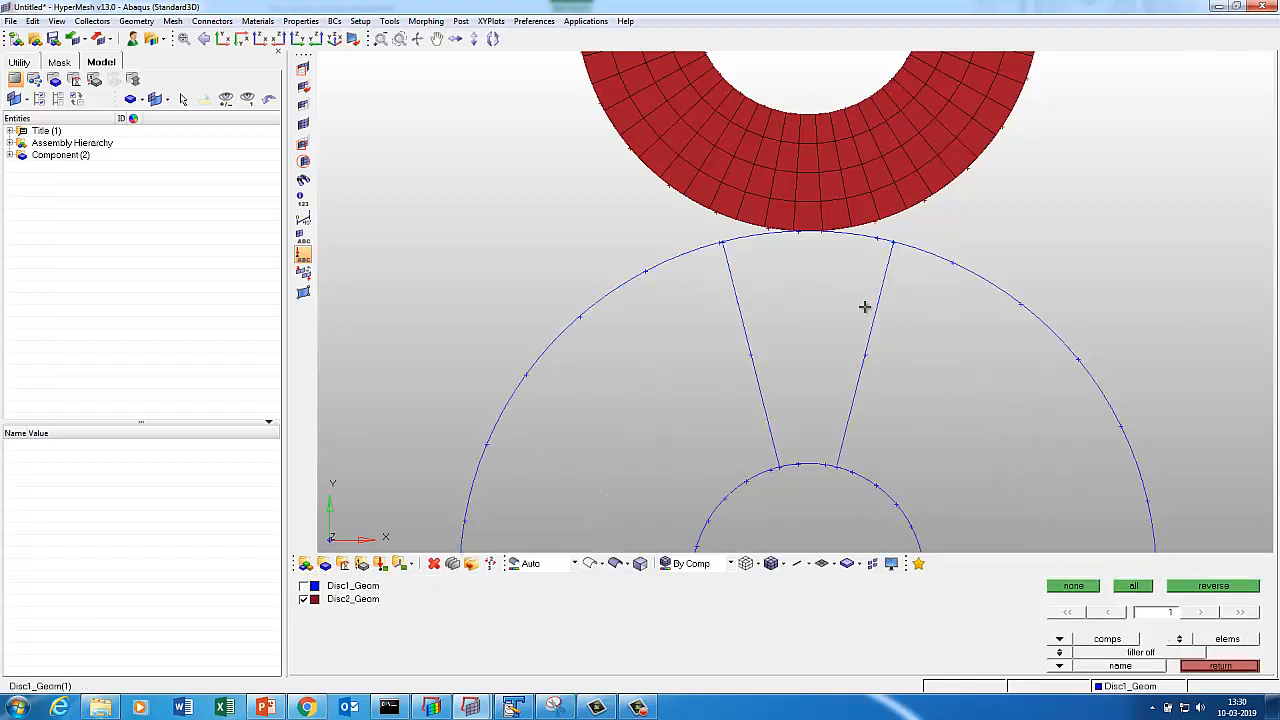
pyautogui.click(1220, 666)
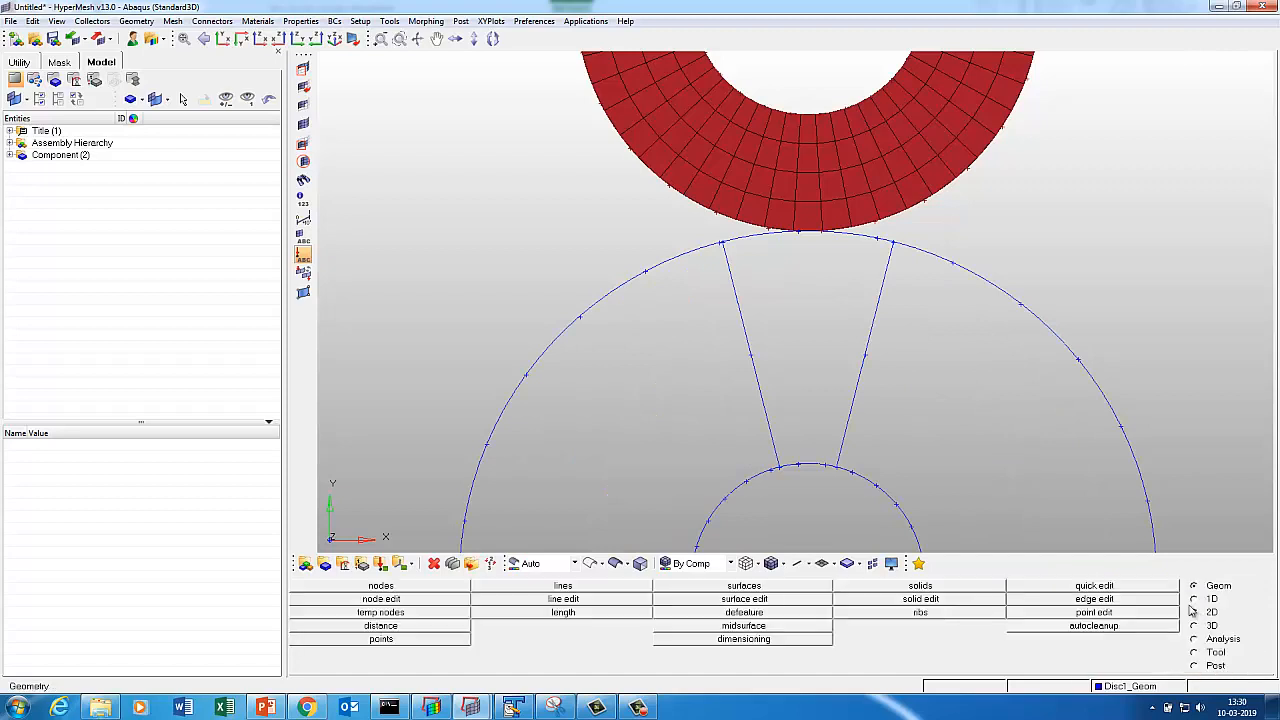
# Split the blue disc's inner and outer arcs at the left radial gap line.
pyautogui.click(540, 600)
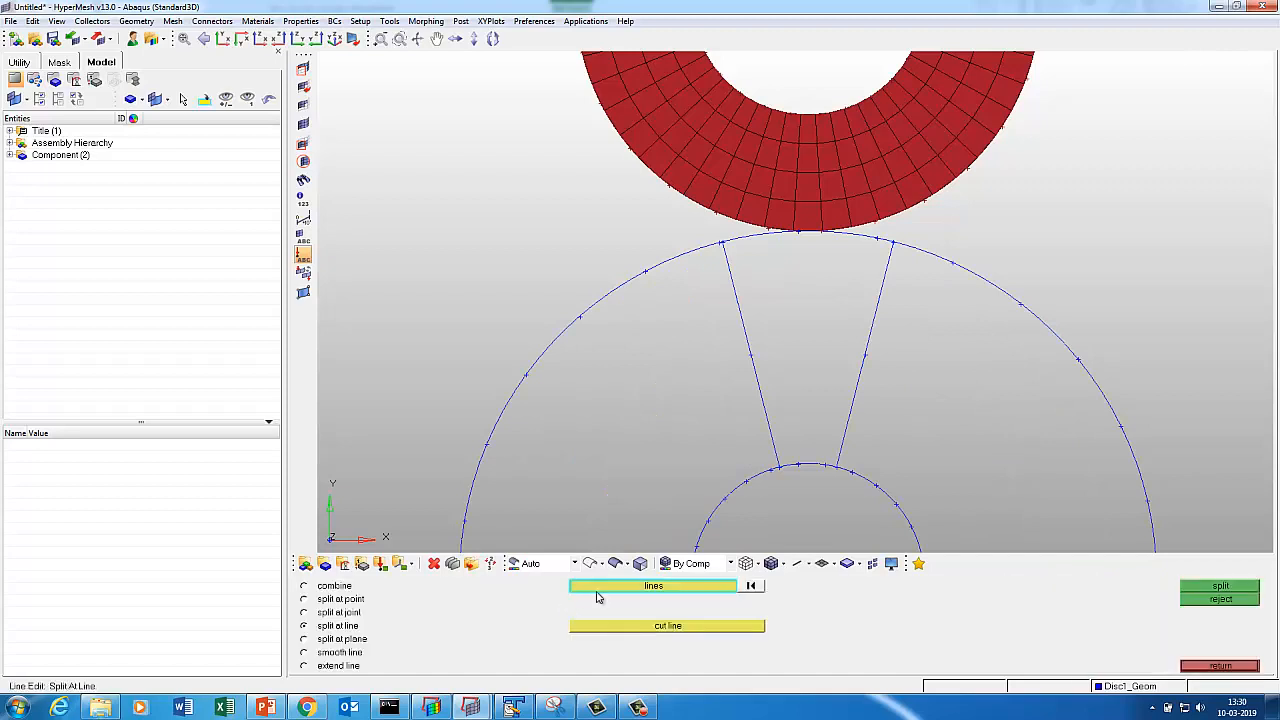
pyautogui.click(824, 466)
pyautogui.click(711, 630)
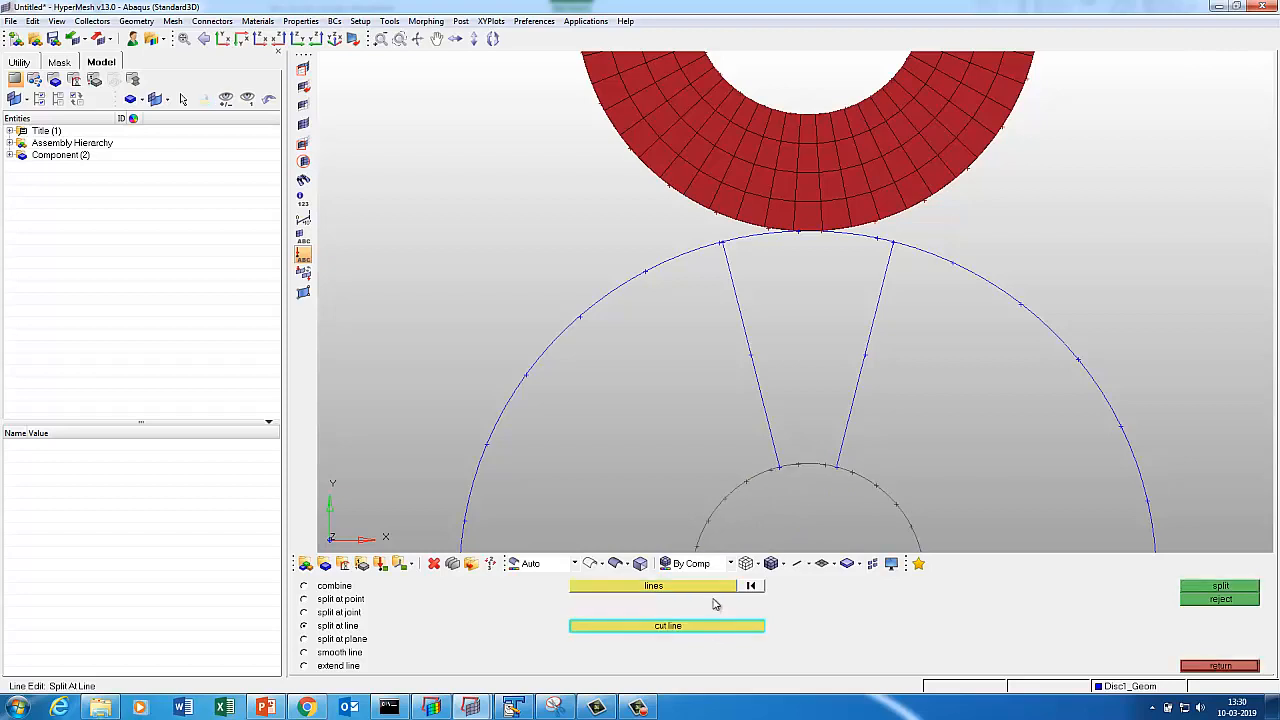
pyautogui.click(753, 587)
pyautogui.click(729, 588)
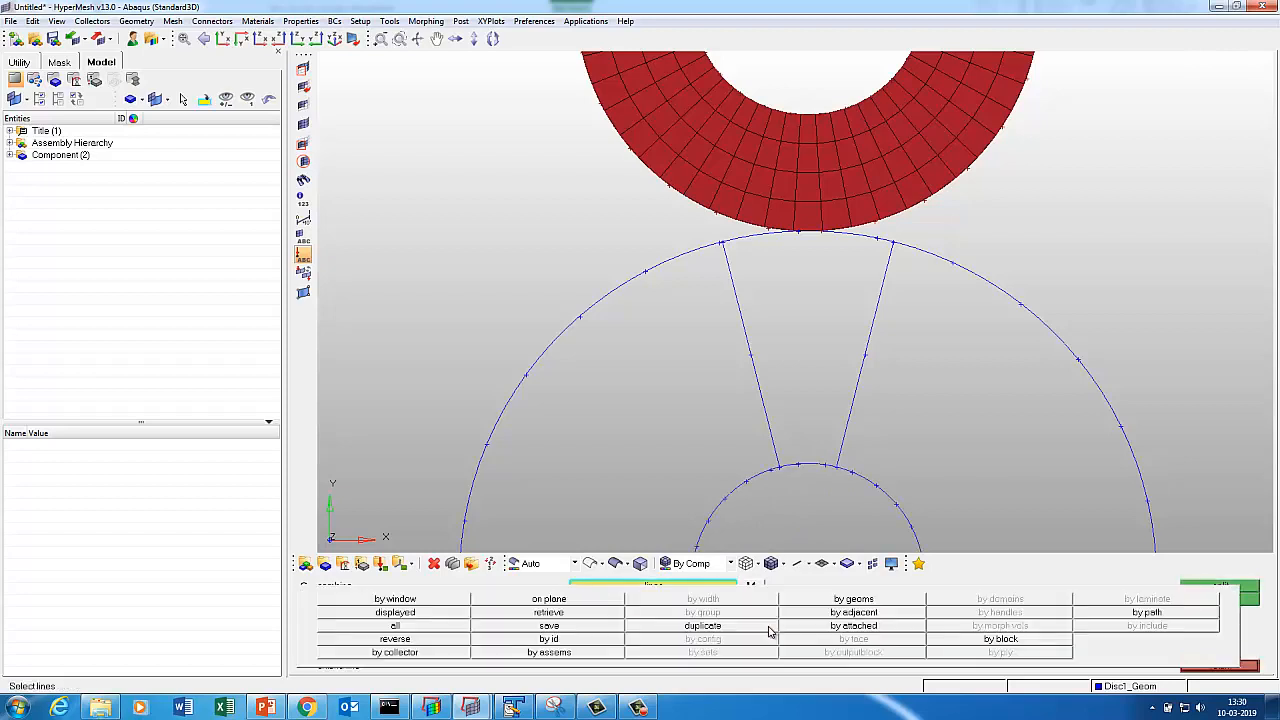
pyautogui.click(738, 482)
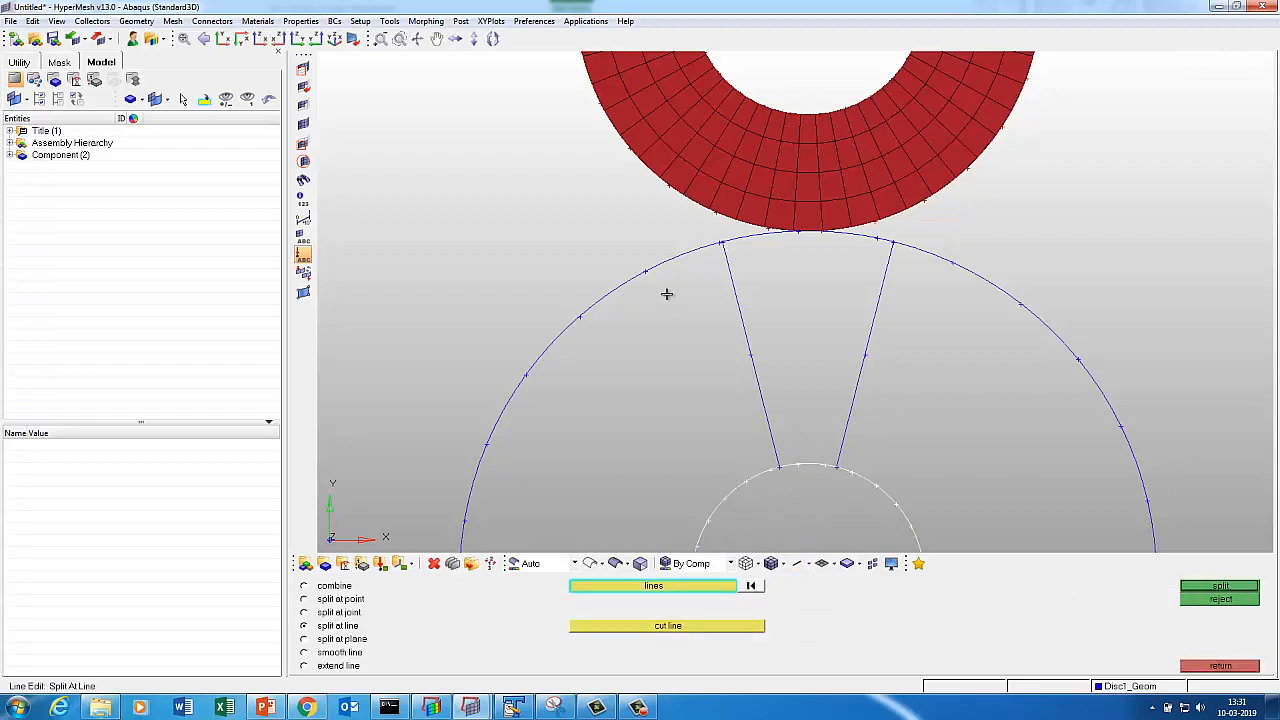
pyautogui.click(662, 257)
pyautogui.click(703, 626)
pyautogui.click(762, 360)
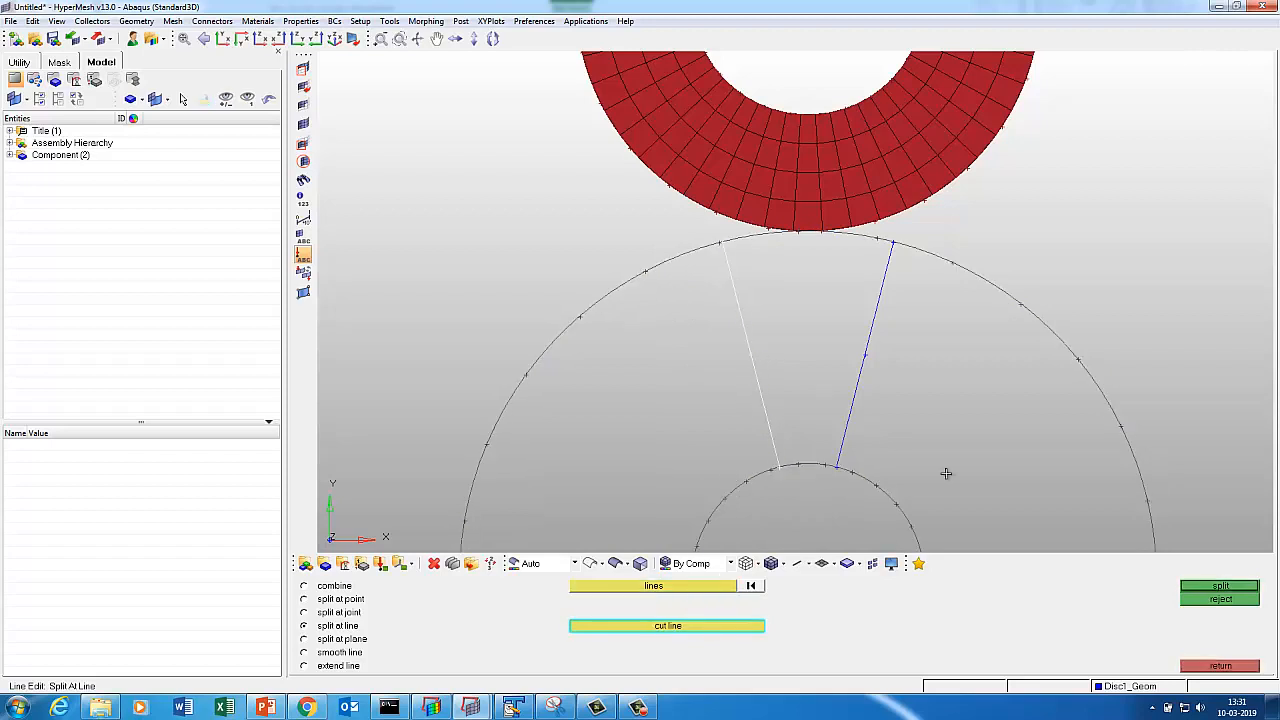
pyautogui.click(1226, 587)
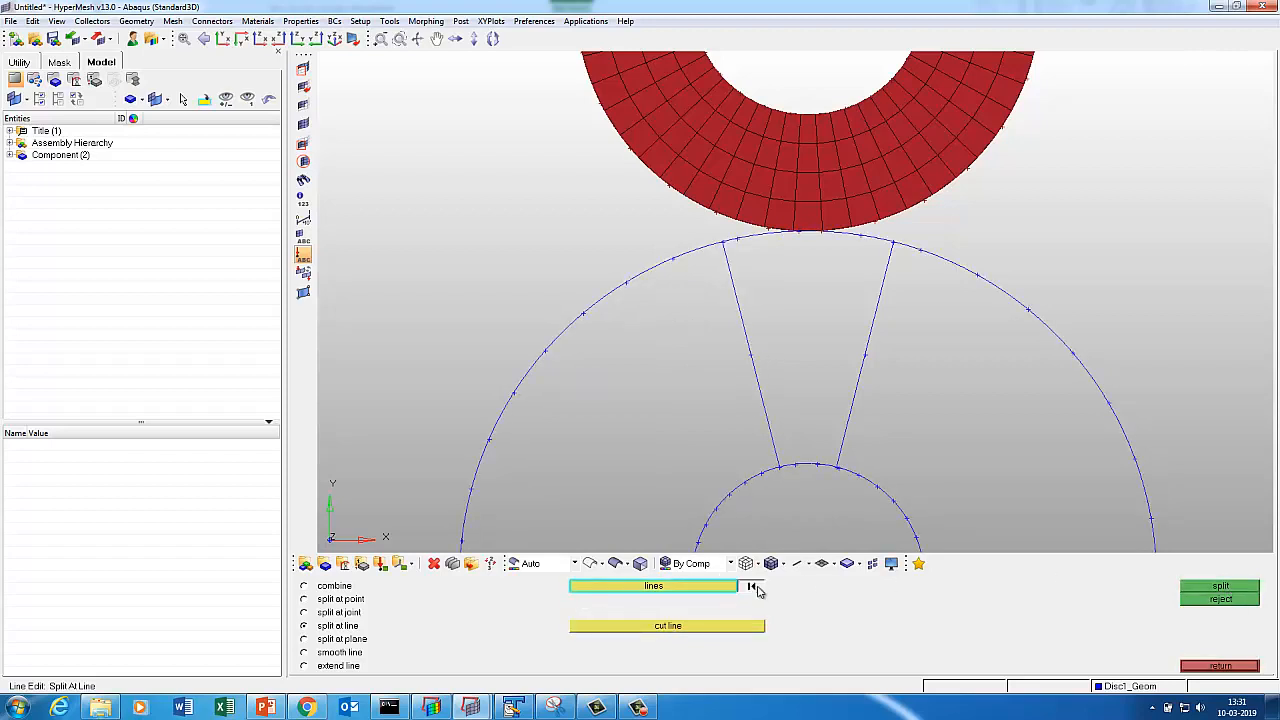
# Split the right arc portions at the right radial line and redisplay Disc1's mesh.
pyautogui.click(976, 278)
pyautogui.click(870, 490)
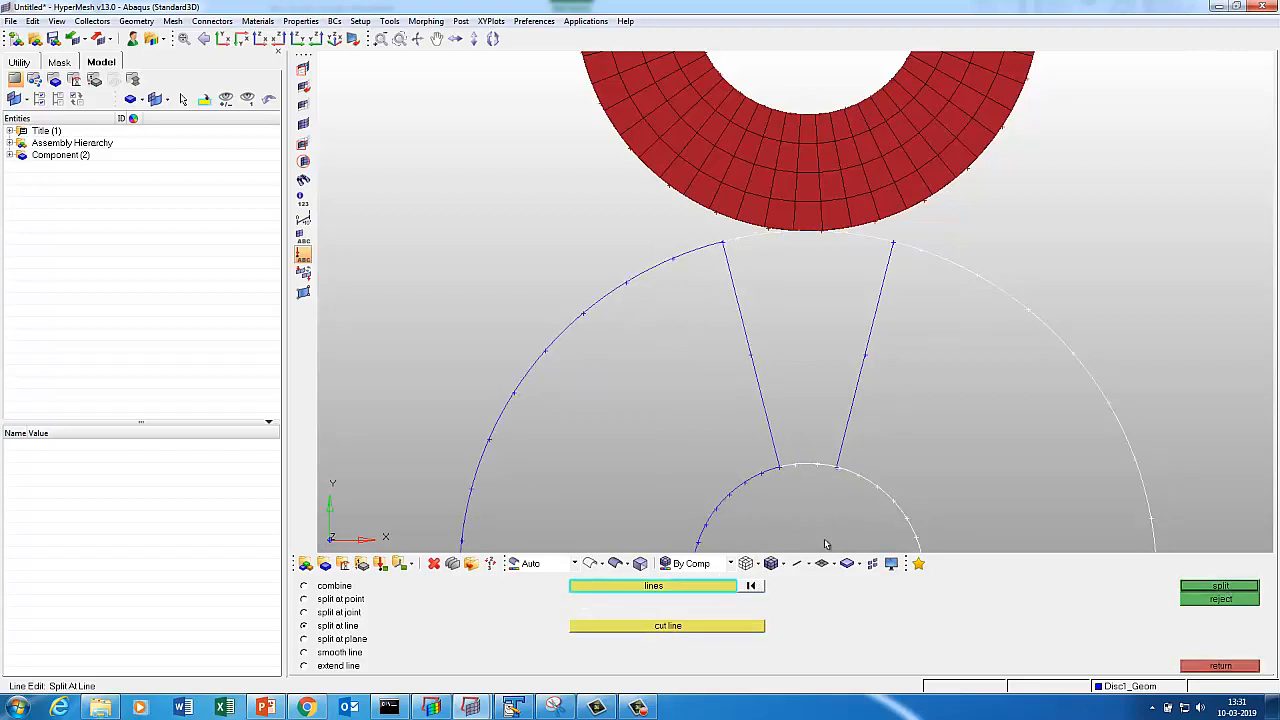
pyautogui.click(714, 628)
pyautogui.click(871, 360)
pyautogui.click(1198, 587)
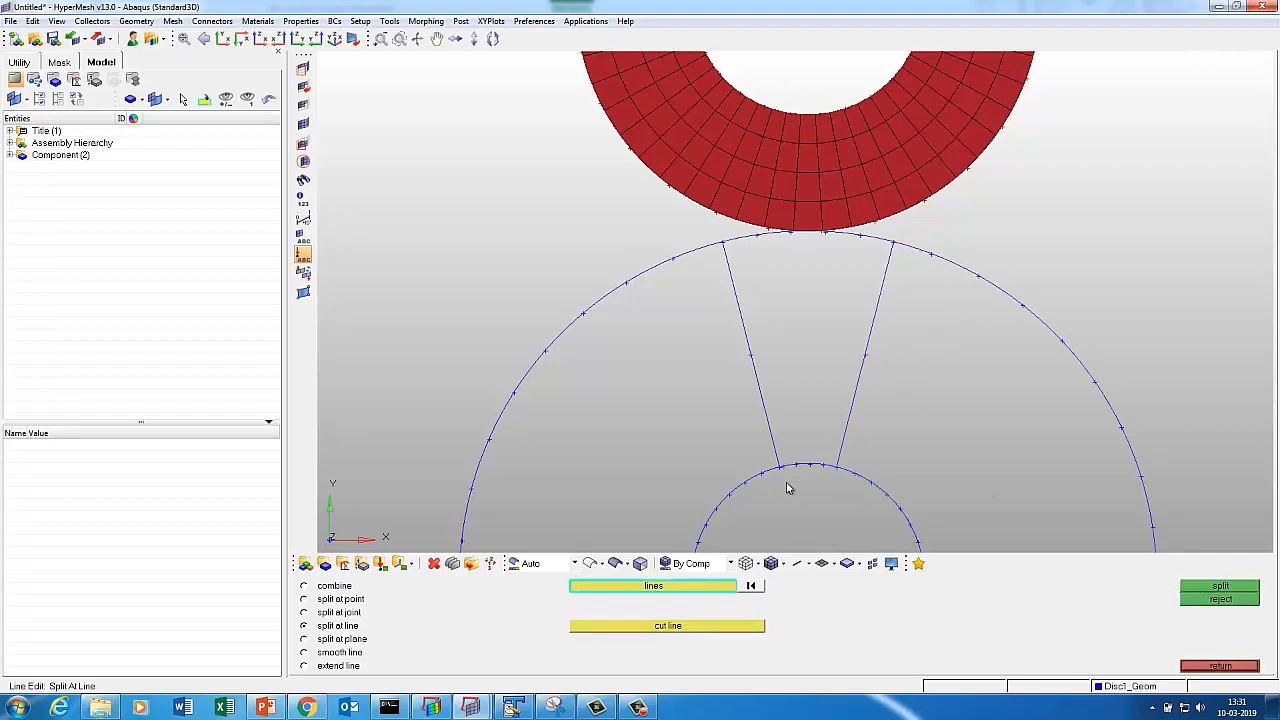
pyautogui.press('d')
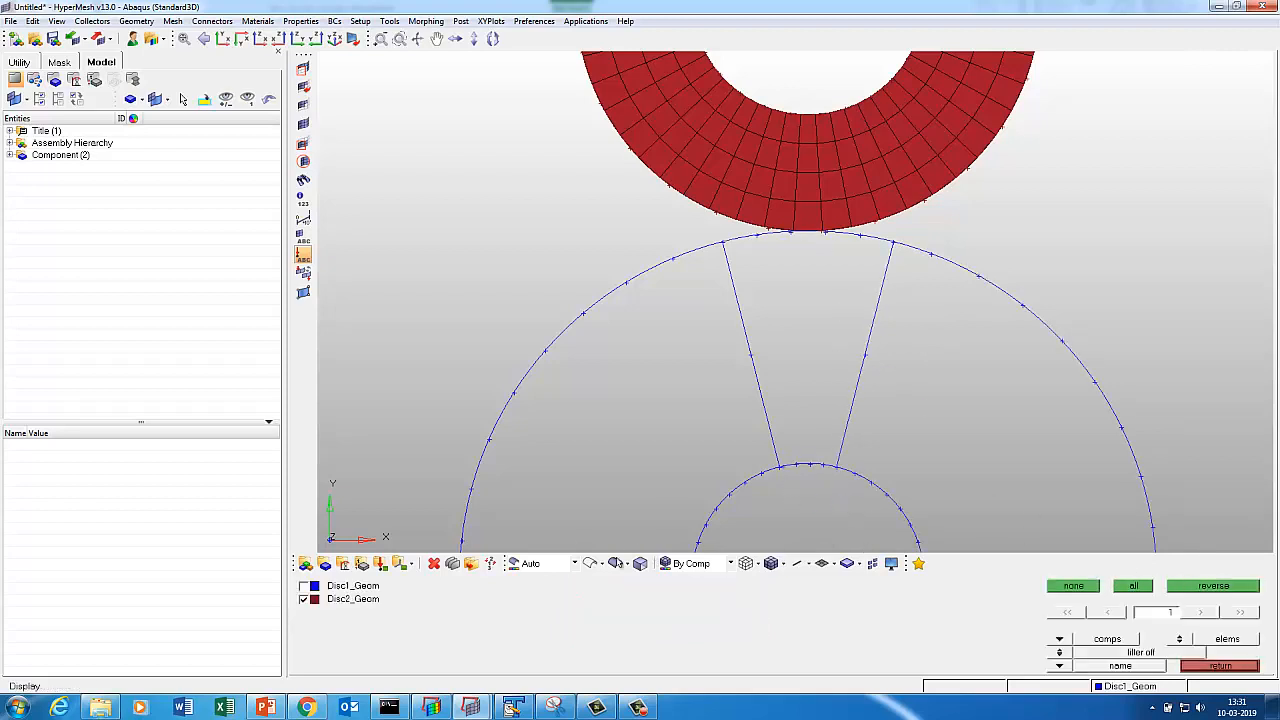
pyautogui.click(334, 590)
pyautogui.click(1230, 667)
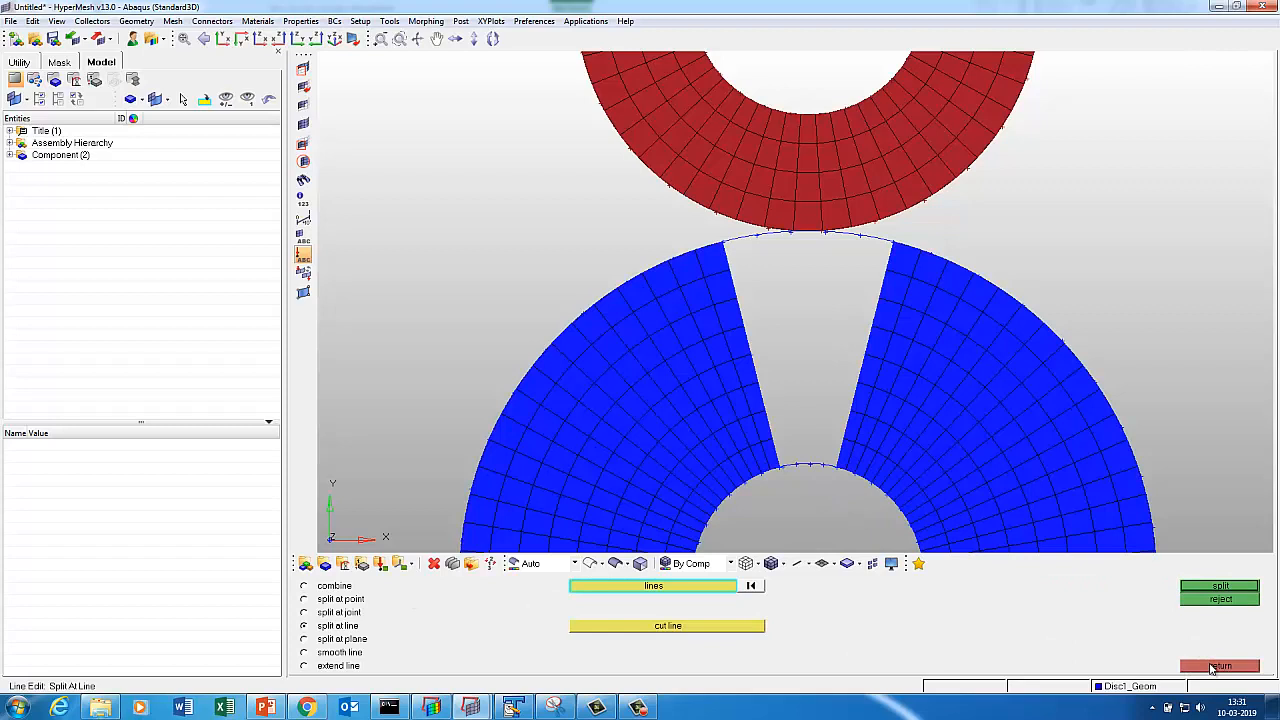
# Set up a ruled mesh across the wedge gap between its inner and outer arcs.
pyautogui.click(1213, 668)
pyautogui.click(1206, 622)
pyautogui.click(532, 586)
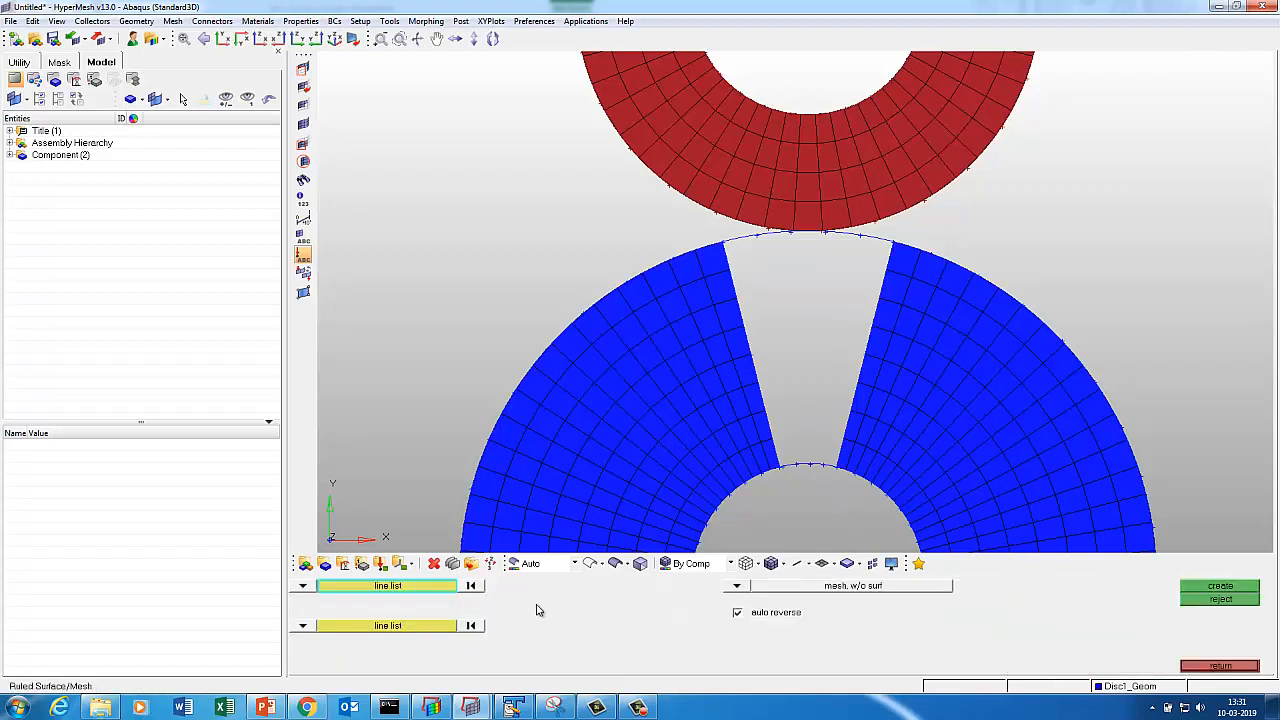
pyautogui.click(786, 467)
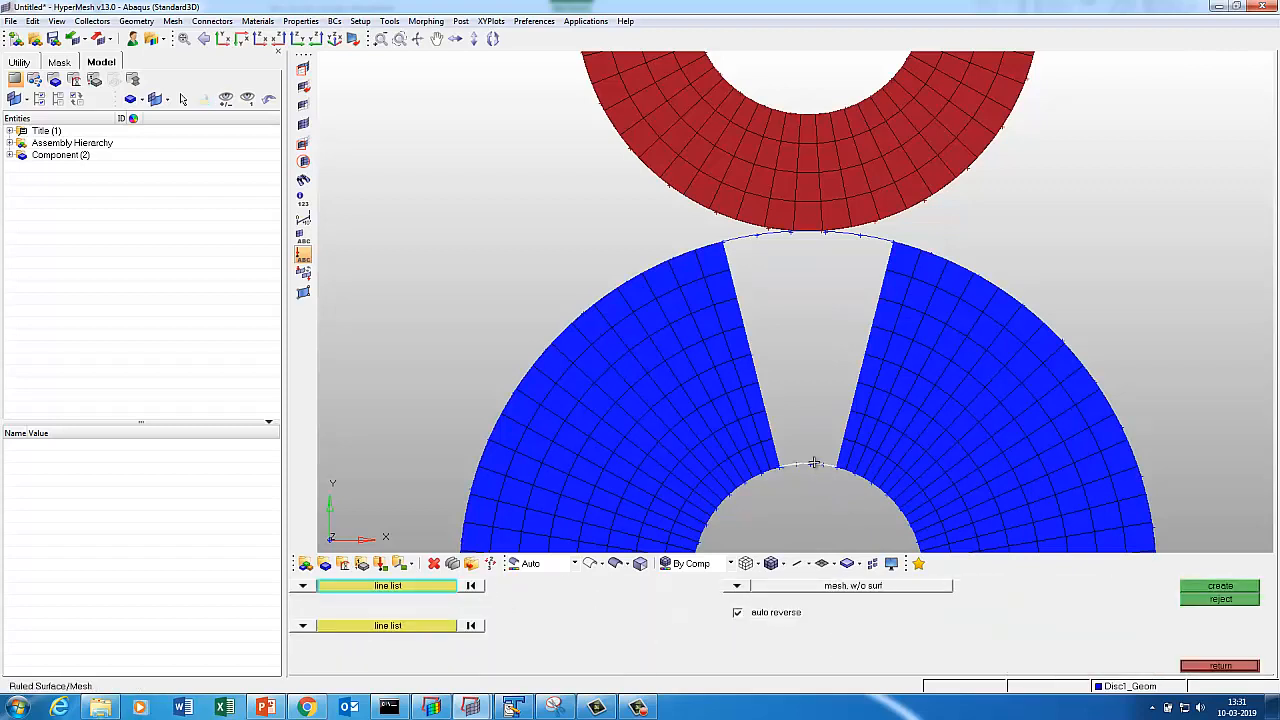
pyautogui.click(410, 626)
pyautogui.click(754, 244)
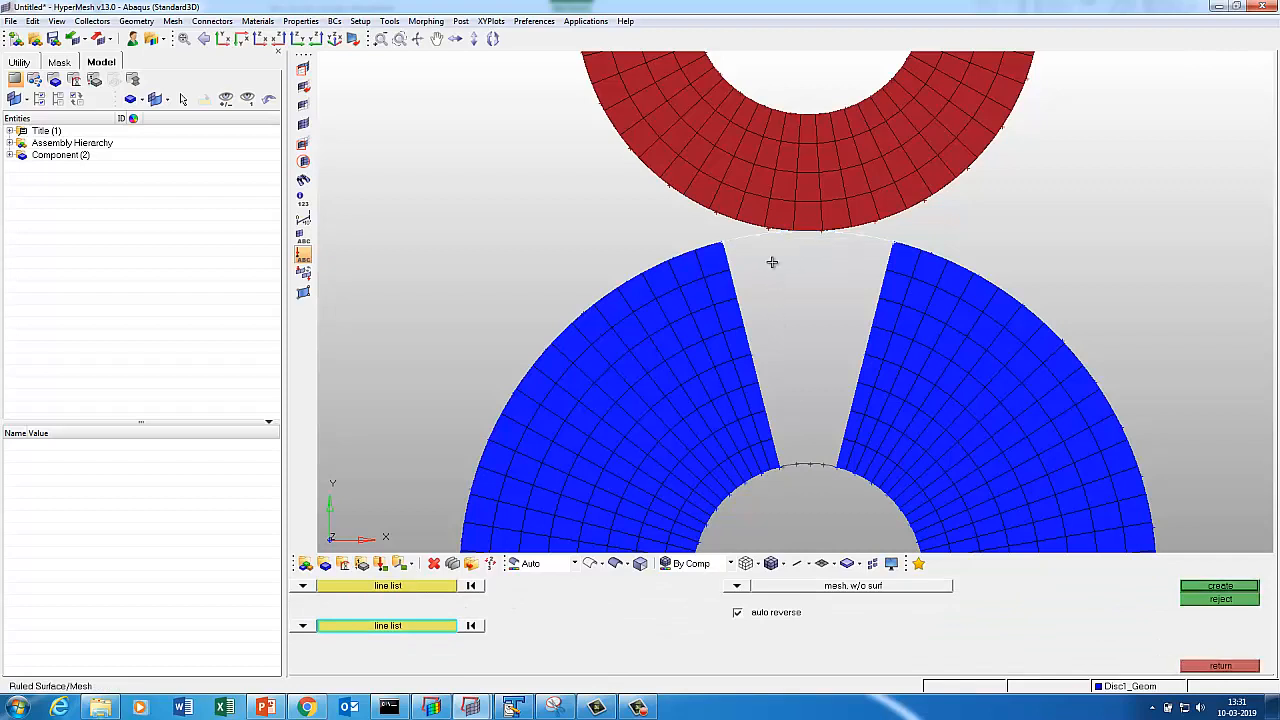
pyautogui.click(1214, 588)
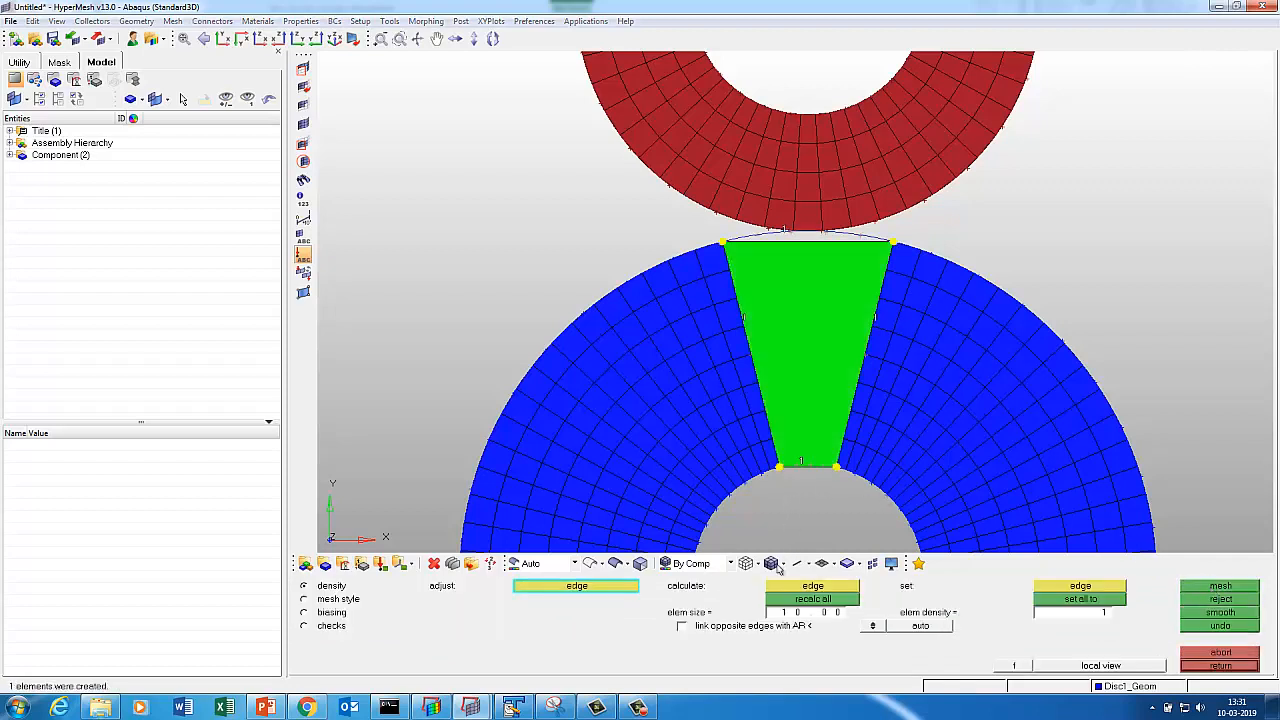
# Mesh the wedge region at element size 1.
pyautogui.click(810, 612)
pyautogui.write('1')
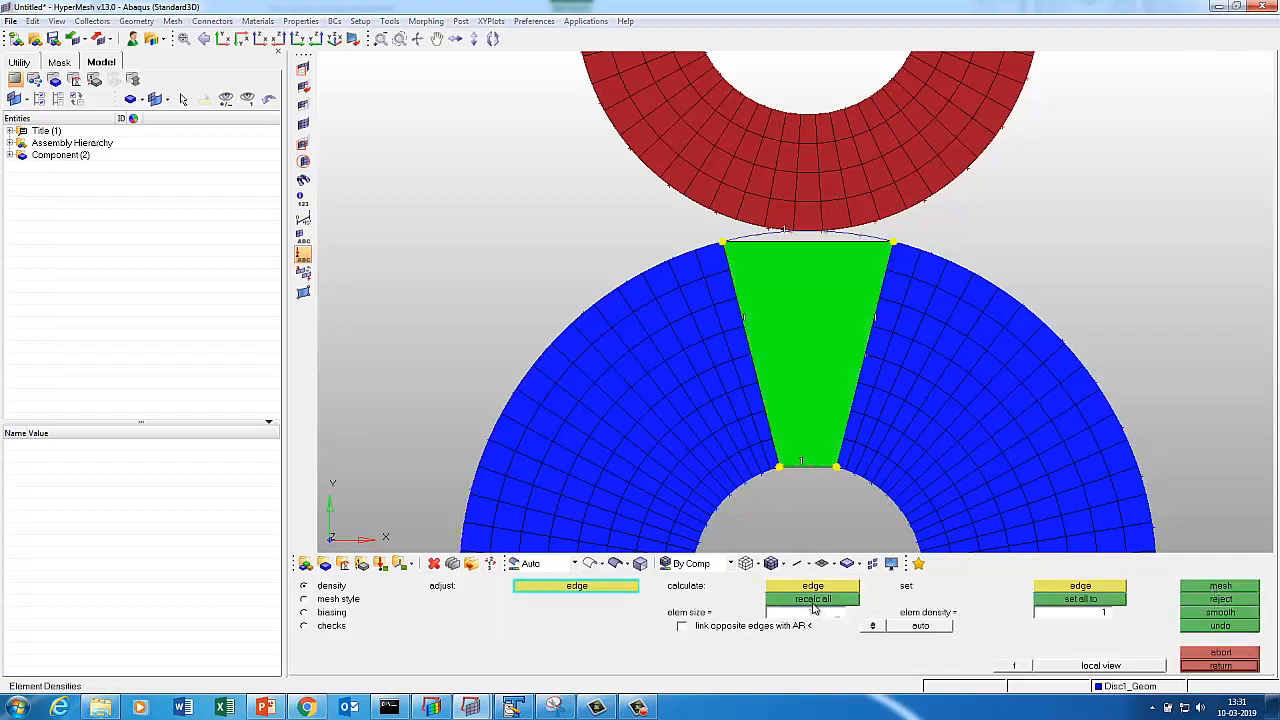
pyautogui.click(813, 601)
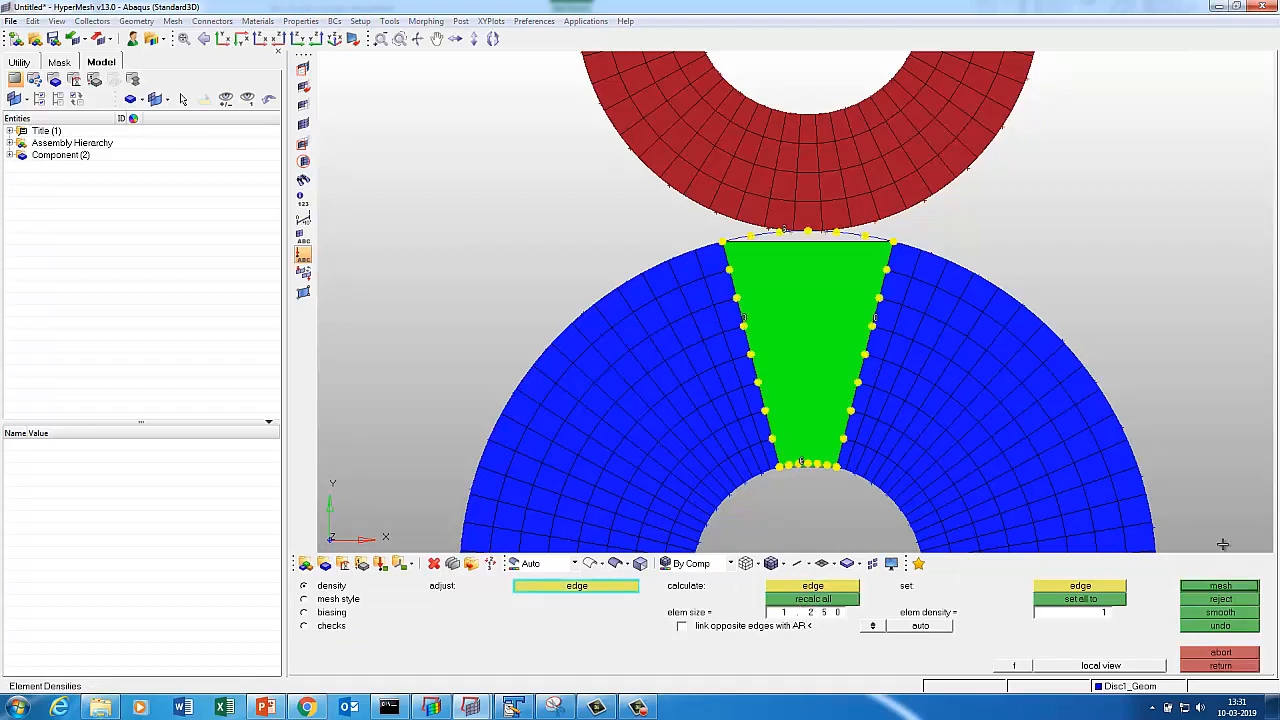
pyautogui.click(1221, 585)
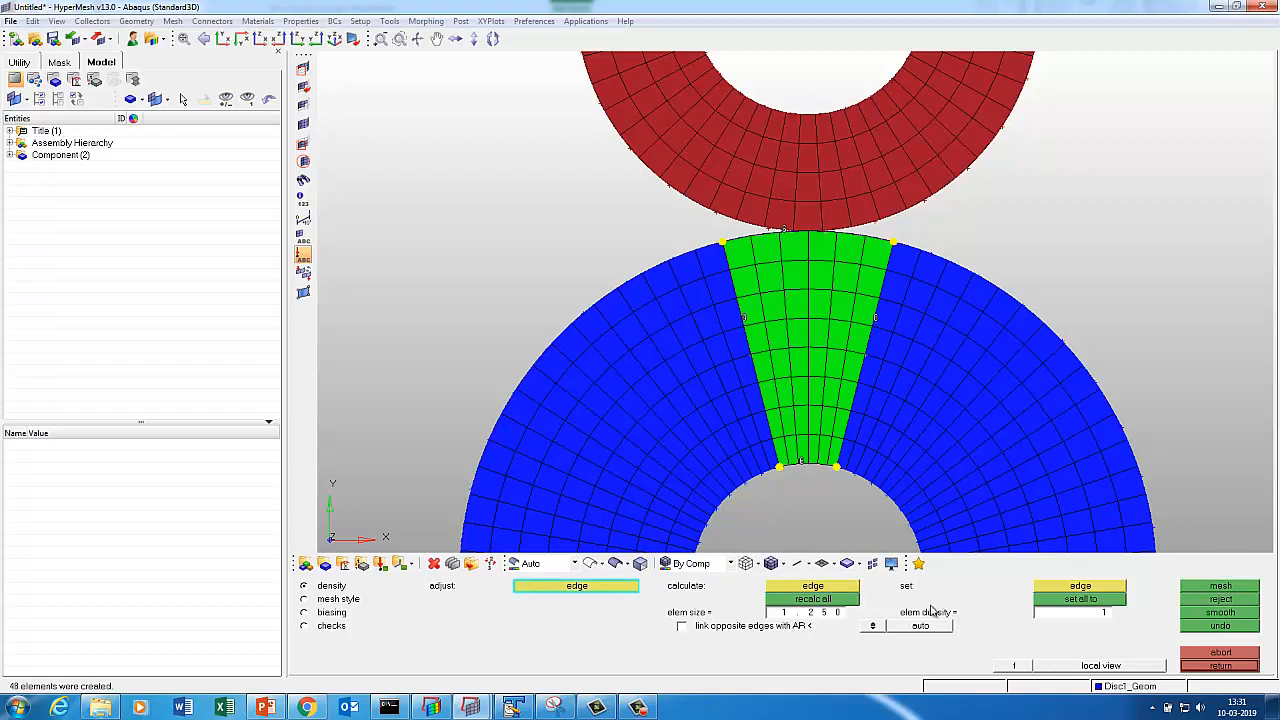
# Raise the wedge's arc edge density to 10, then 12, and remesh.
pyautogui.click(1076, 616)
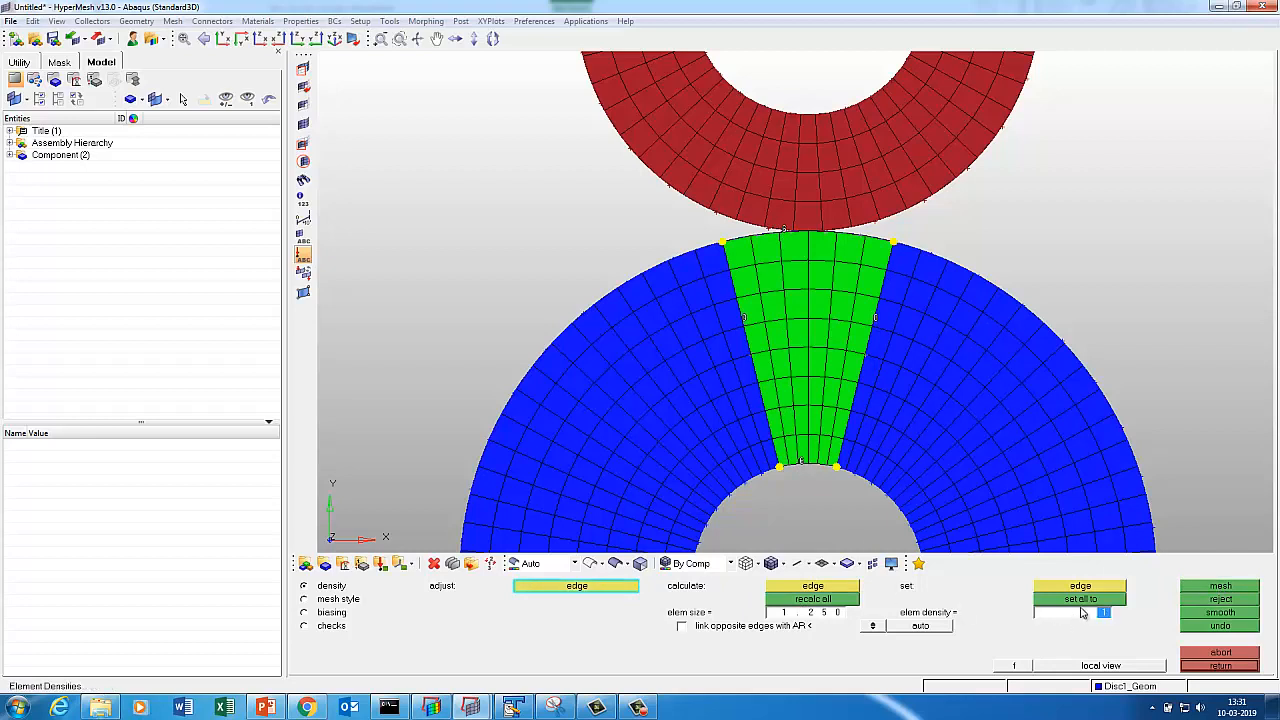
pyautogui.press('Return')
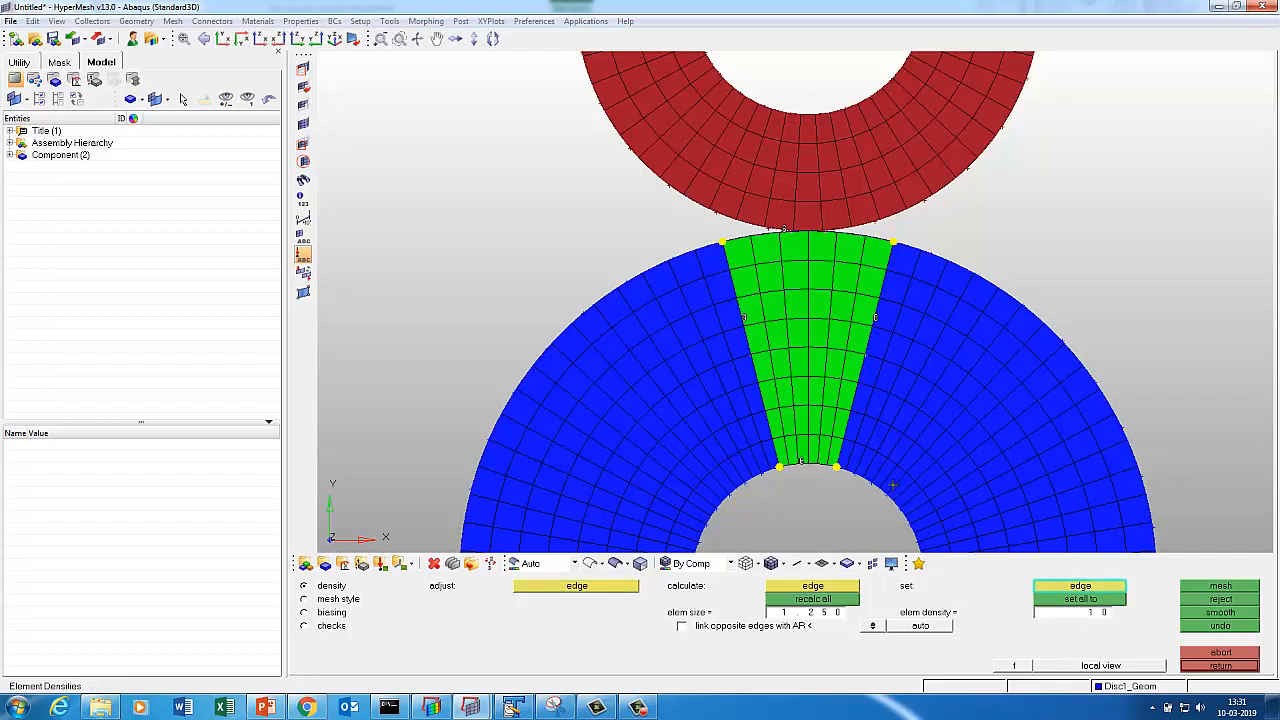
pyautogui.click(806, 464)
pyautogui.click(1190, 587)
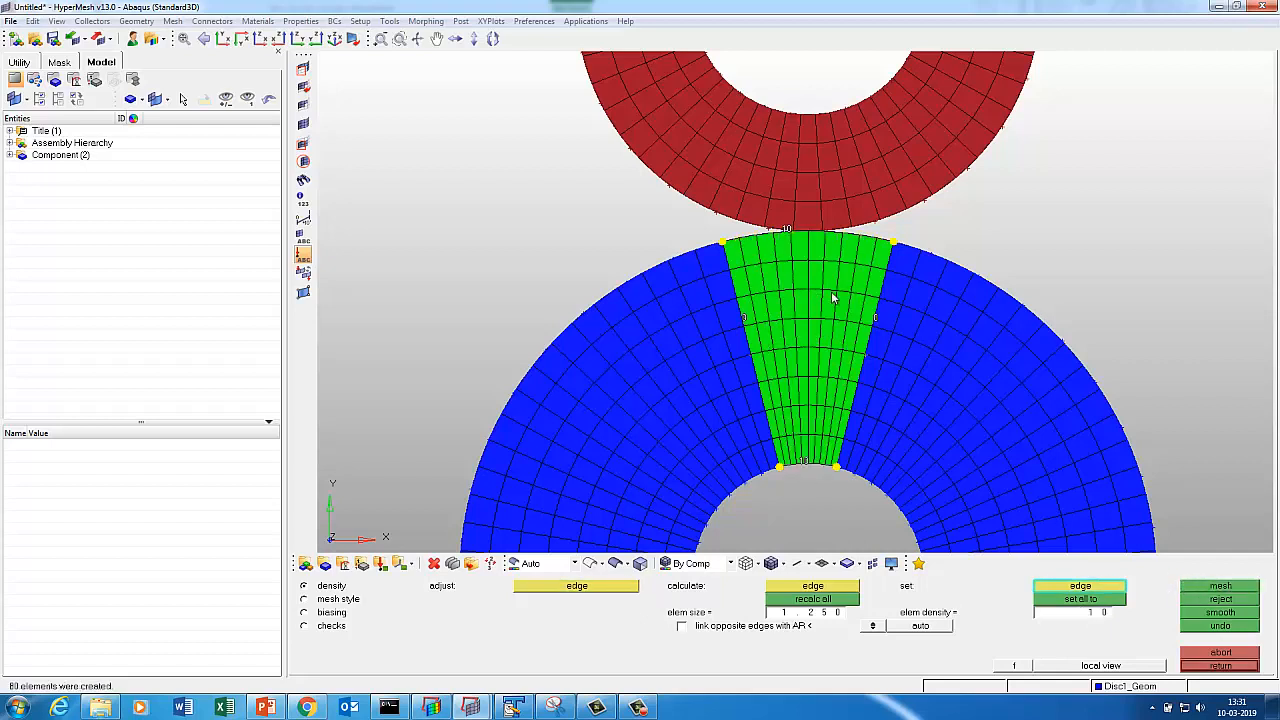
pyautogui.click(1098, 617)
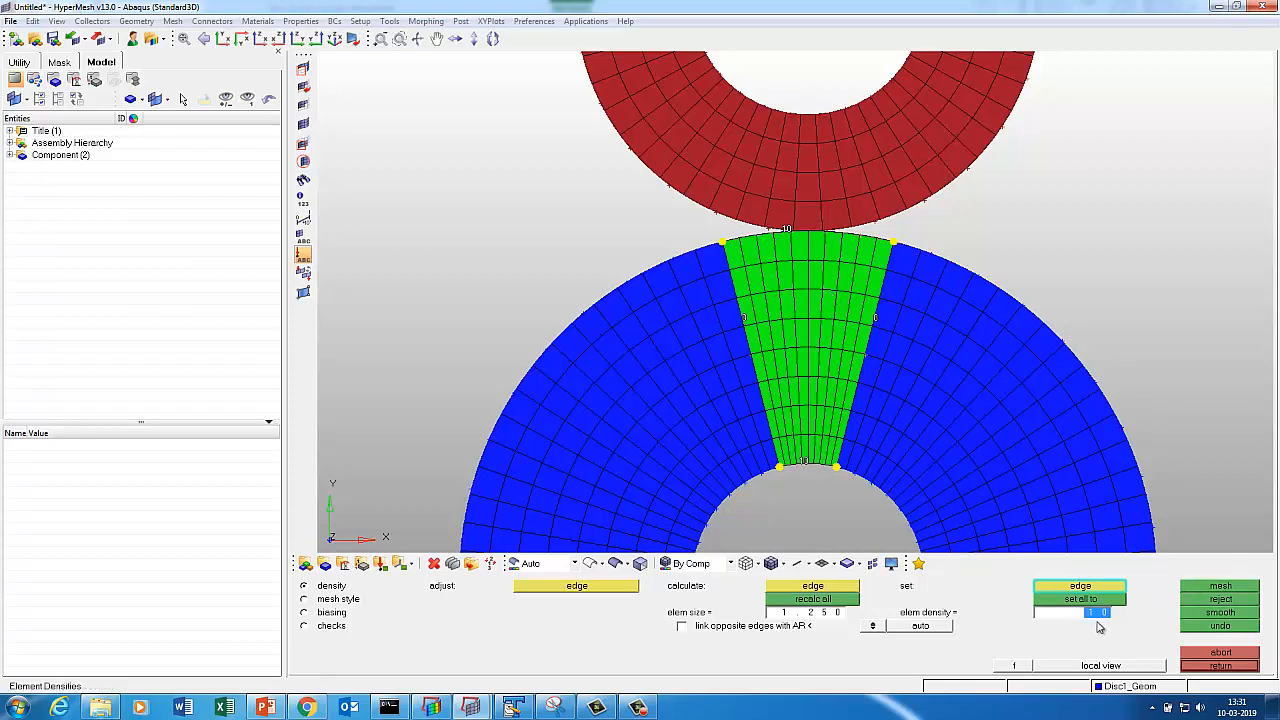
pyautogui.write('12')
pyautogui.click(803, 465)
pyautogui.click(1212, 587)
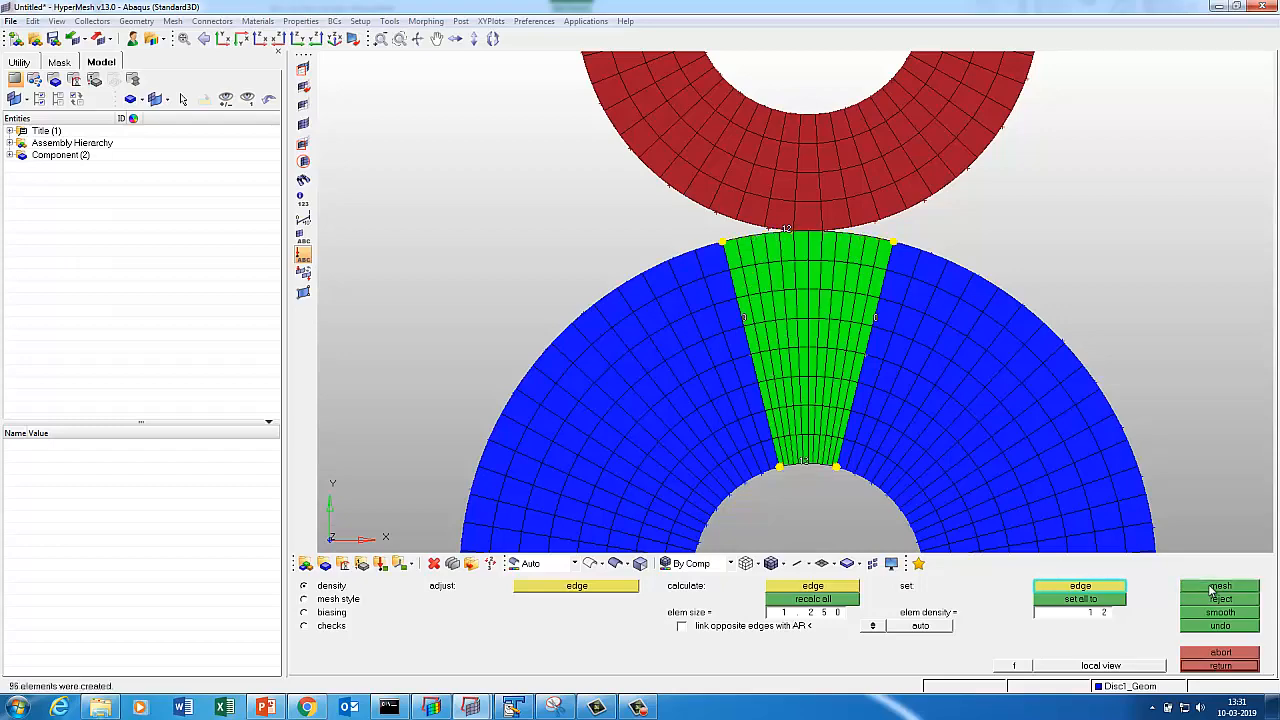
# Accept the wedge mesh, fit the view, and set up a ruled mesh between the lower arcs.
pyautogui.click(1220, 666)
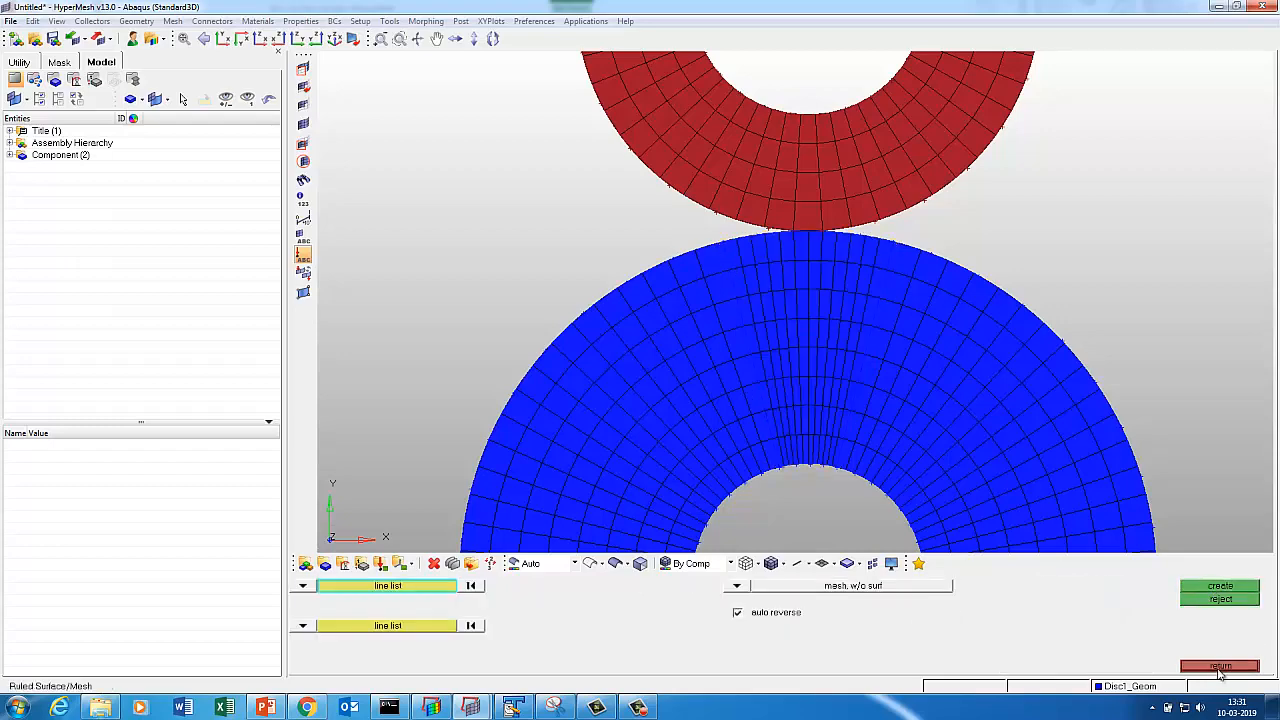
pyautogui.press('f')
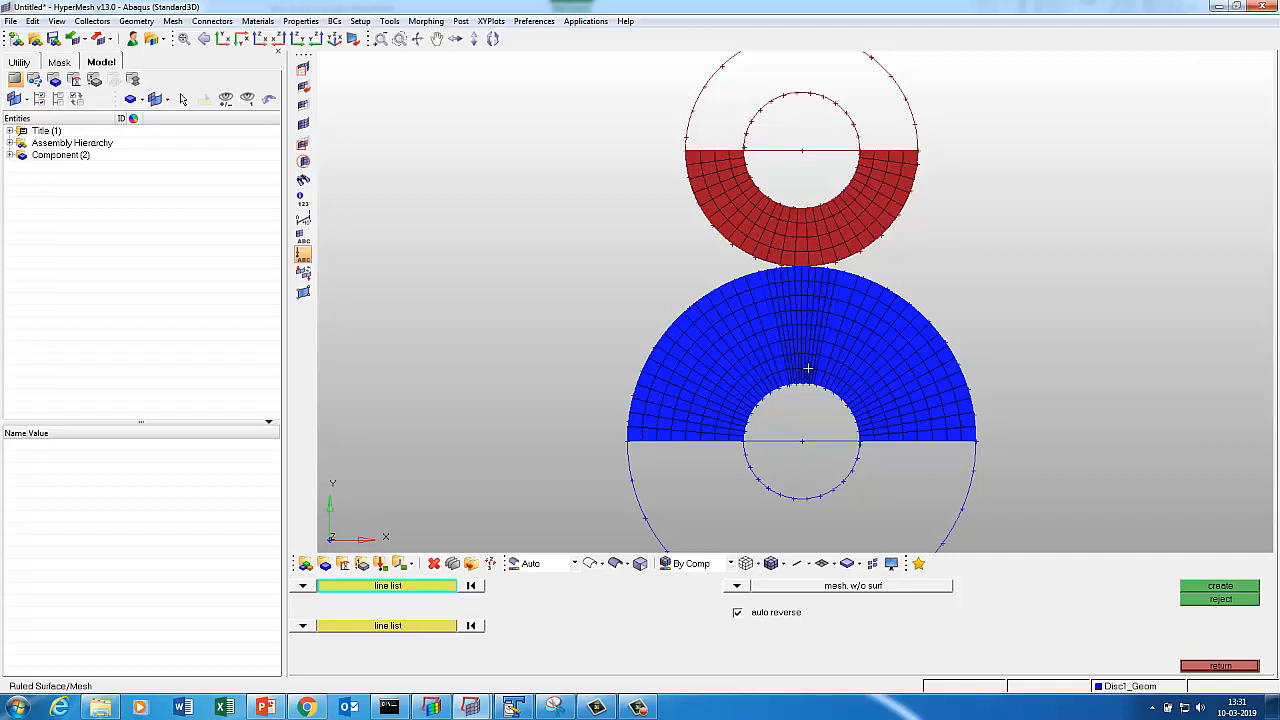
pyautogui.click(1200, 667)
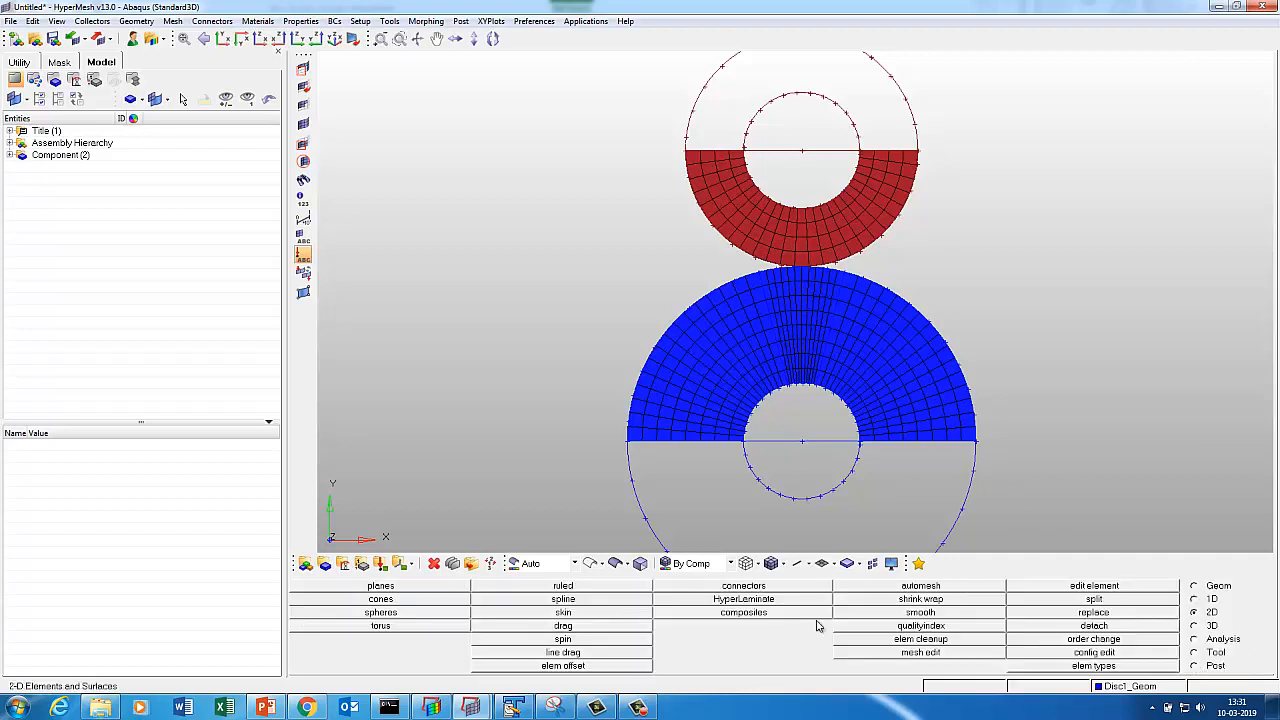
pyautogui.click(563, 586)
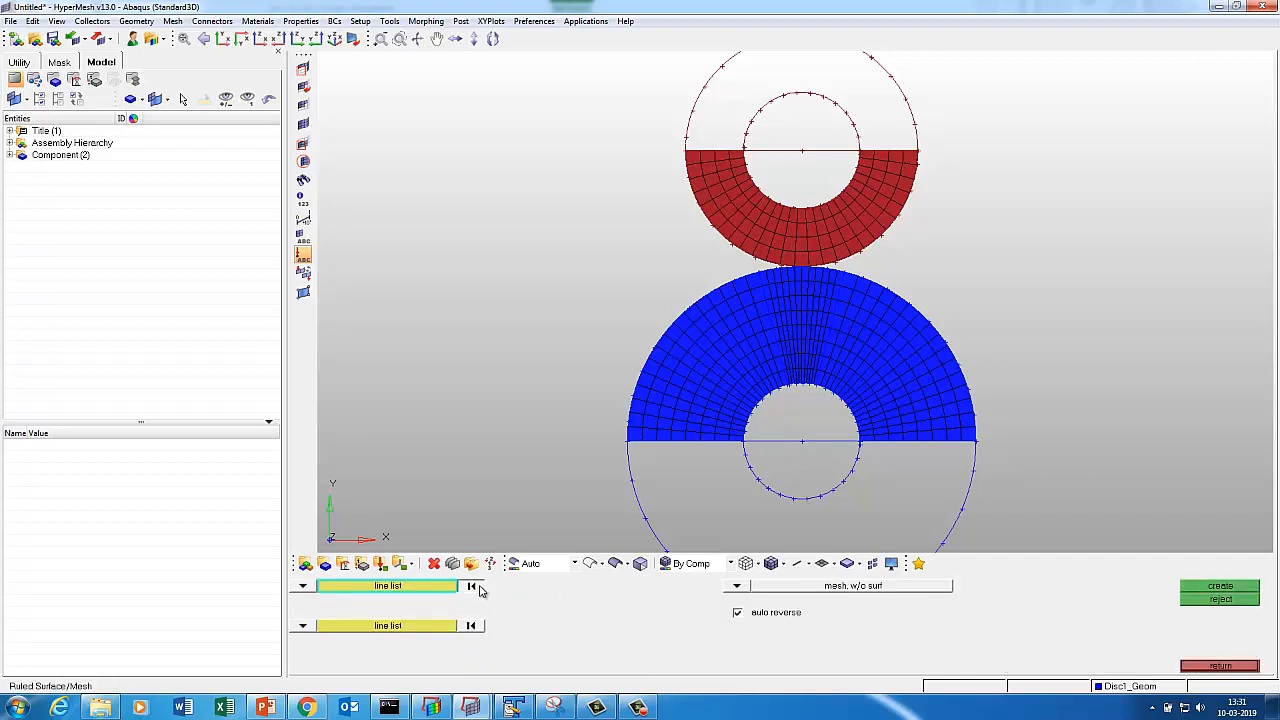
pyautogui.click(400, 627)
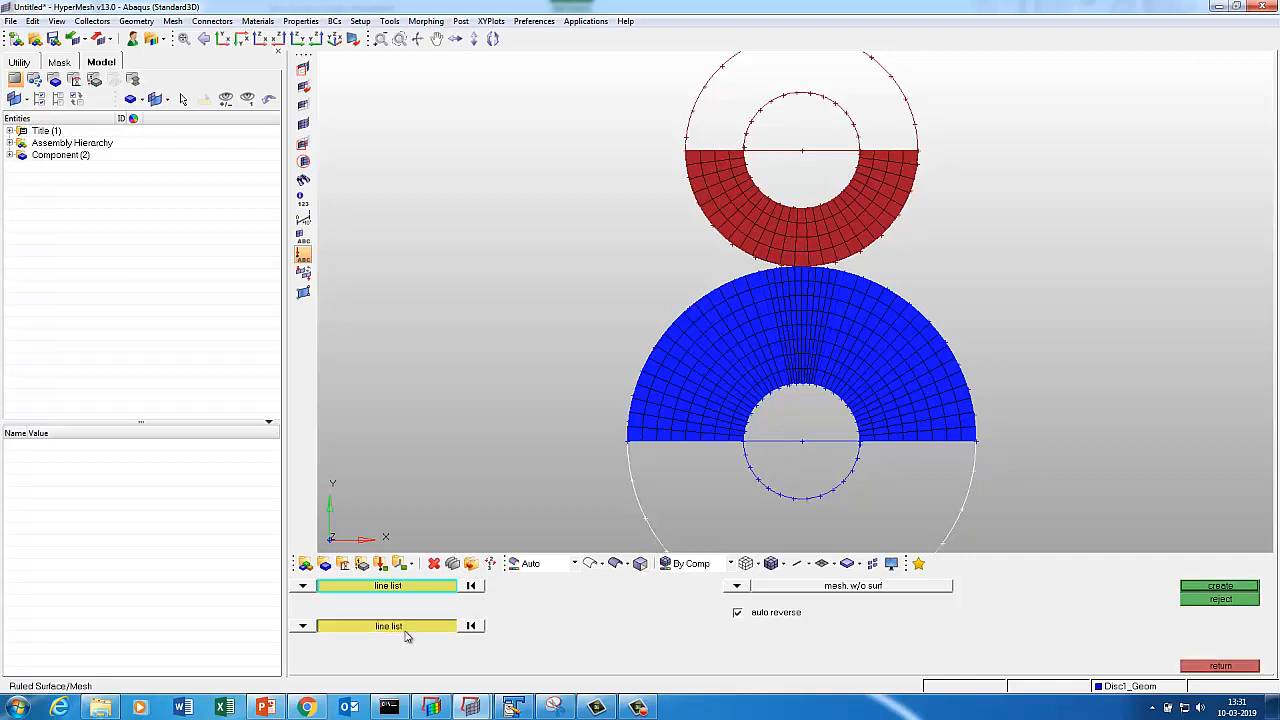
pyautogui.click(758, 492)
pyautogui.click(1206, 590)
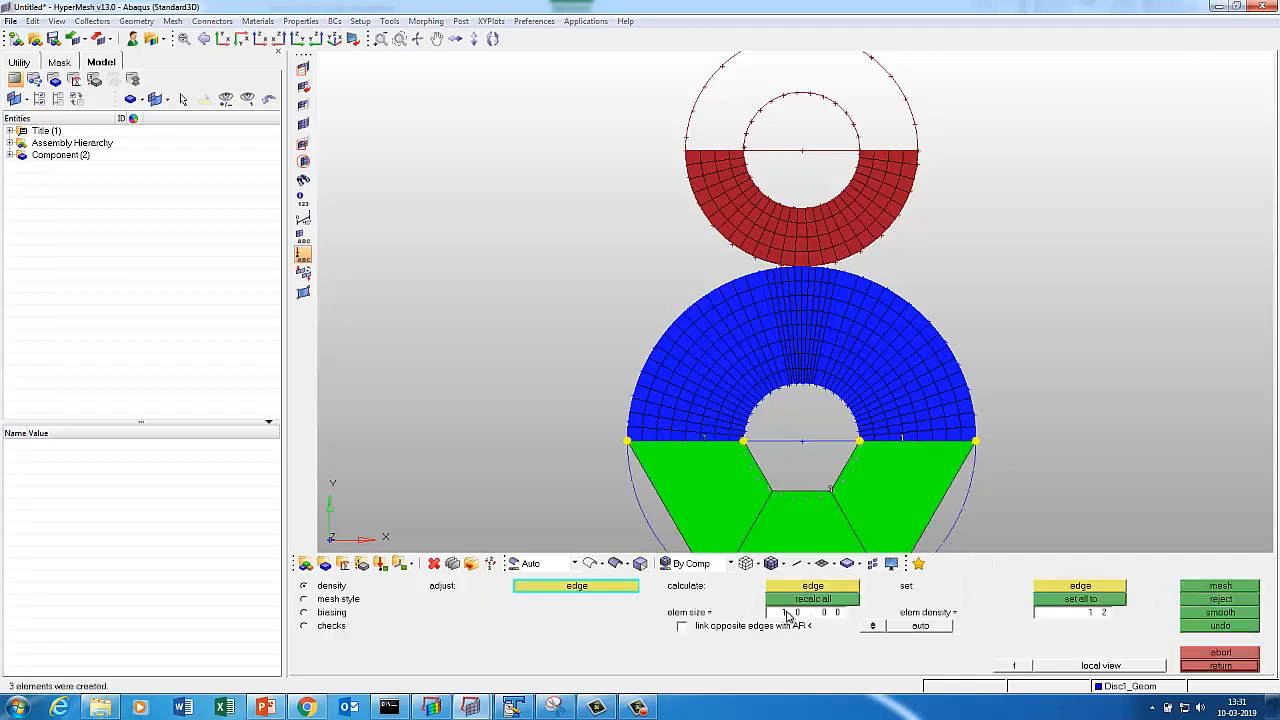
# Mesh Disc1's lower half at element size 1.25 and accept it.
pyautogui.click(787, 613)
pyautogui.write('1.25')
pyautogui.press('Return')
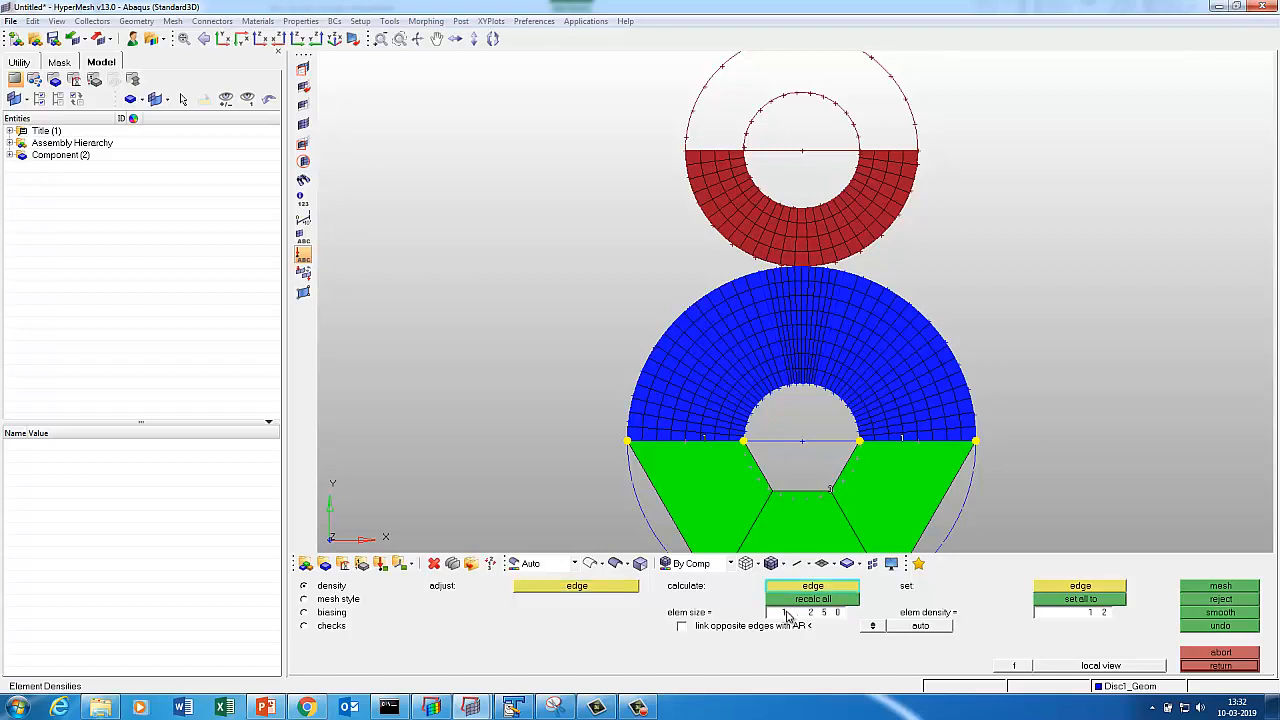
pyautogui.click(833, 597)
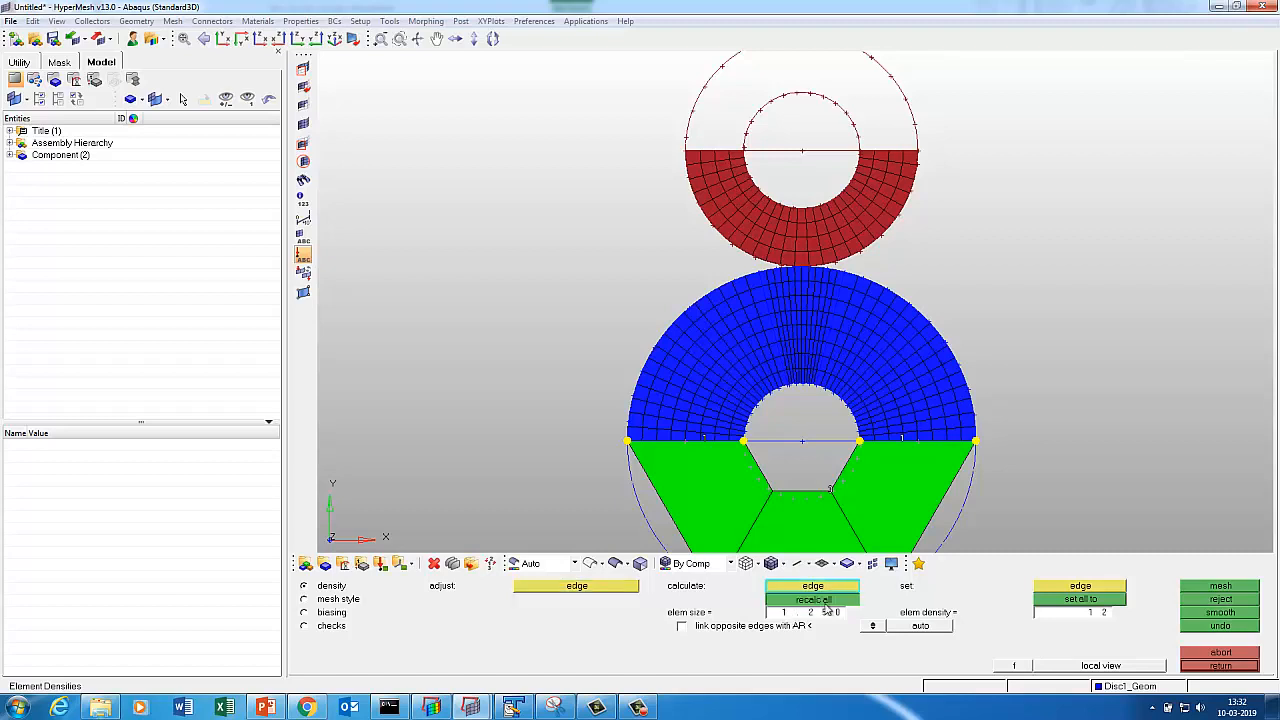
pyautogui.click(1195, 588)
pyautogui.click(1210, 667)
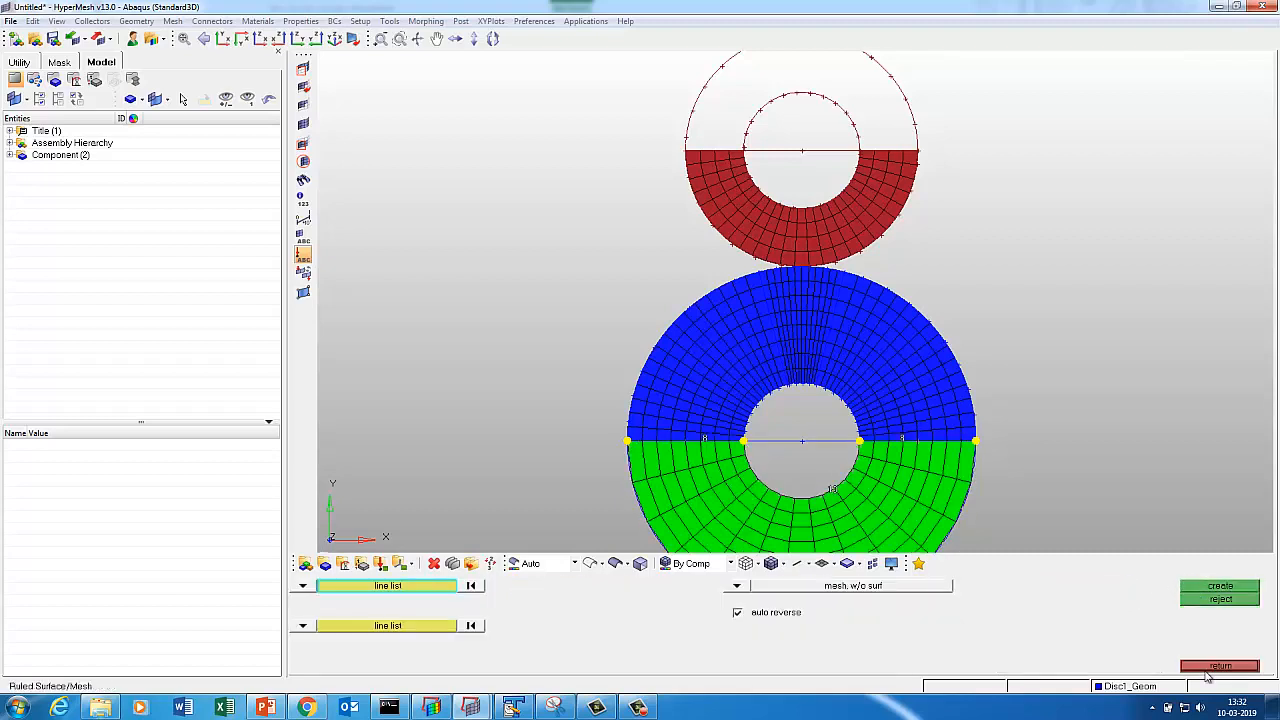
pyautogui.click(1209, 668)
# Set the default mesh element size to 1.25 in the global Options mesh settings.
pyautogui.press('o')
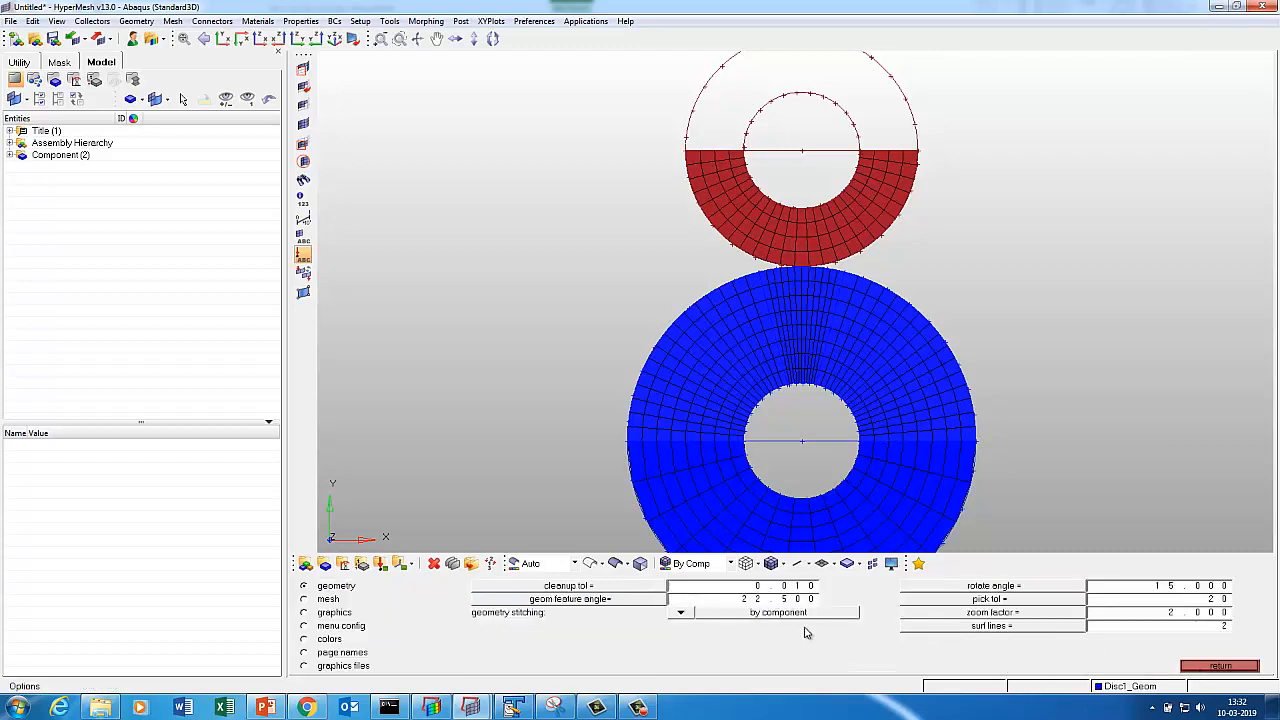
pyautogui.click(305, 599)
pyautogui.click(727, 590)
pyautogui.write('1.250')
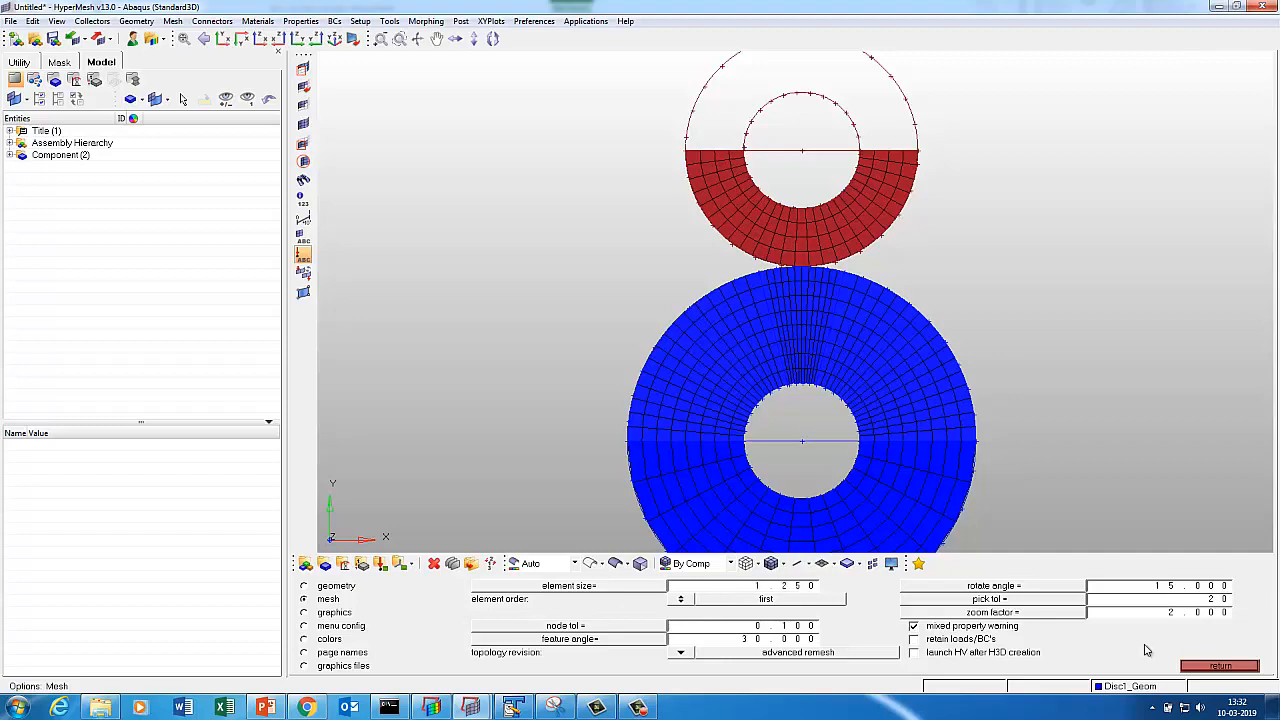
pyautogui.click(1219, 666)
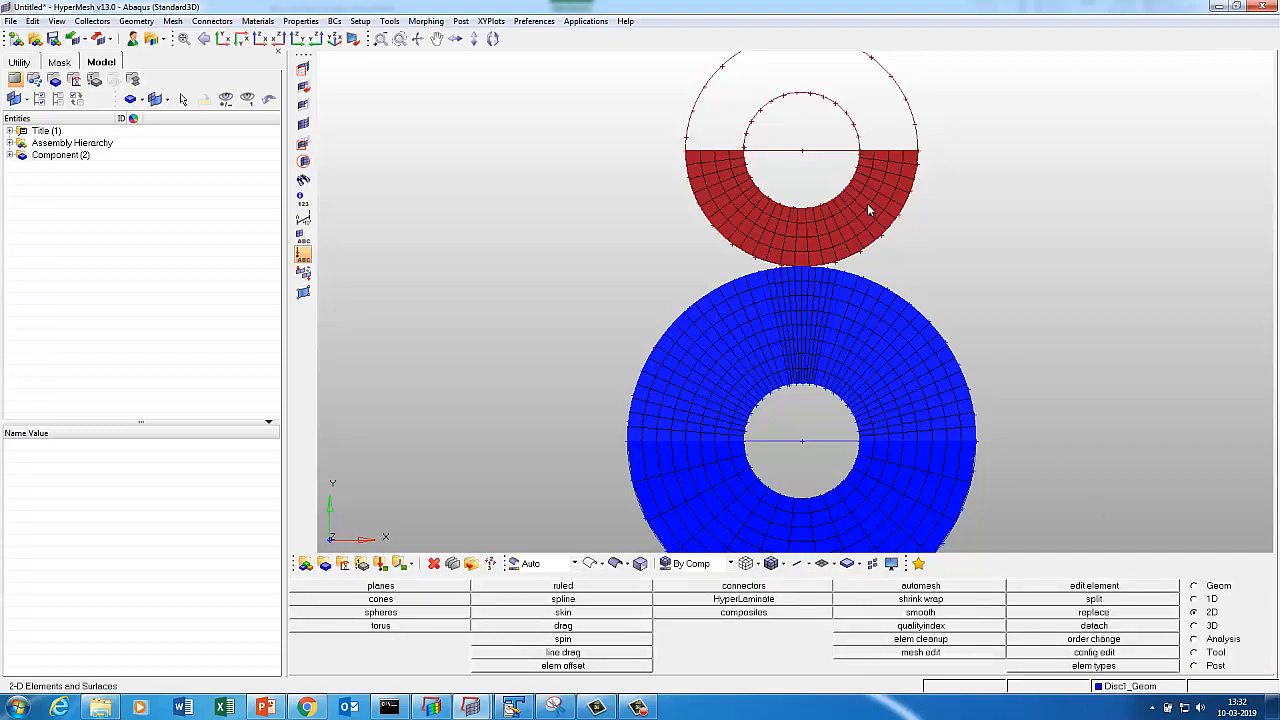
# Zoom into the red disc and delete two radial element columns at its bottom.
pyautogui.keyDown('ctrl'); pyautogui.moveTo(778, 222); pyautogui.dragTo(766, 256, button='right'); pyautogui.keyUp('ctrl')
pyautogui.moveTo(895, 237)
pyautogui.keyDown('ctrl'); pyautogui.mouseDown(button='middle')
pyautogui.moveTo(928, 284)
pyautogui.moveTo(857, 328)
pyautogui.mouseUp(button='middle'); pyautogui.keyUp('ctrl')
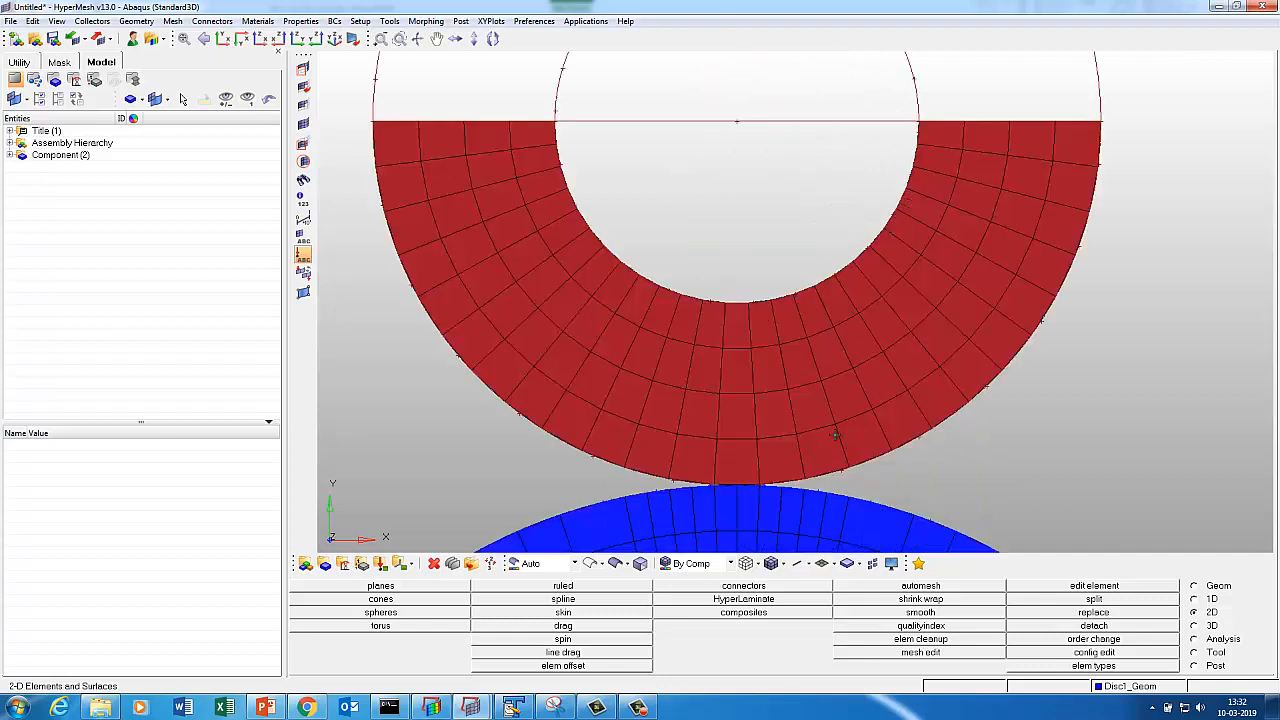
pyautogui.press('F2')
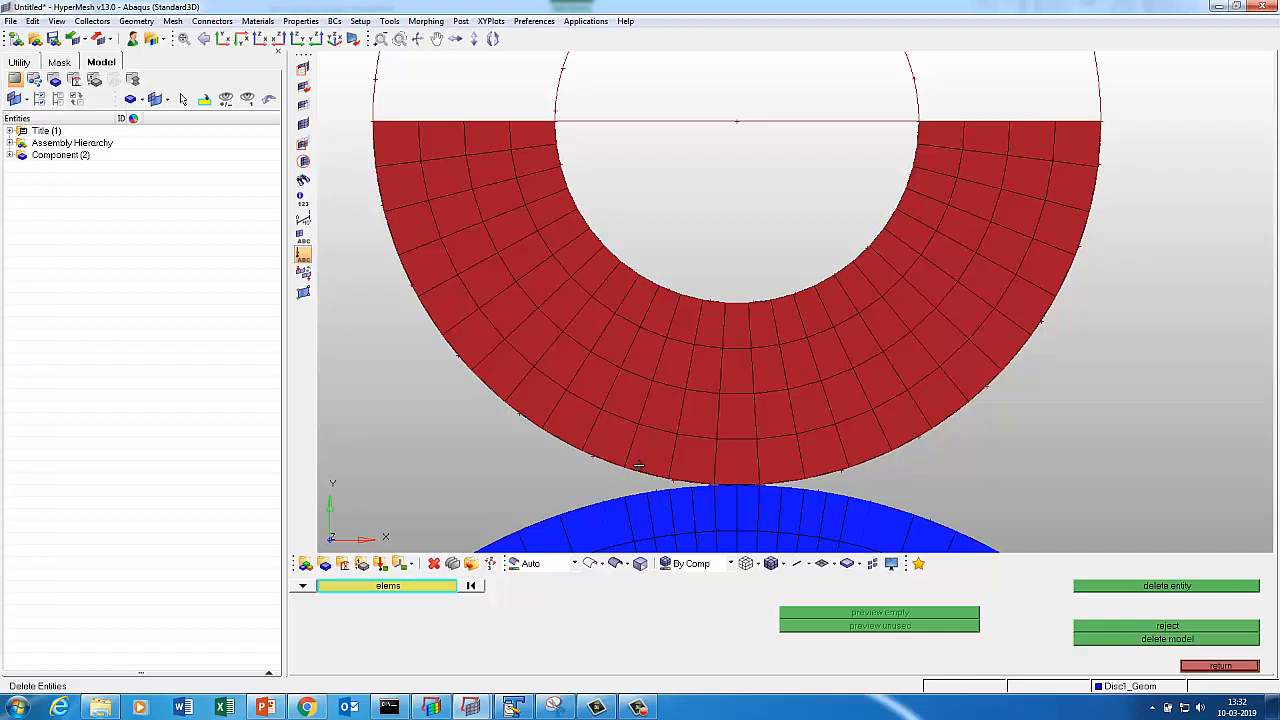
pyautogui.moveTo(638, 465)
pyautogui.mouseDown()
pyautogui.moveTo(685, 321)
pyautogui.moveTo(655, 450)
pyautogui.mouseUp()
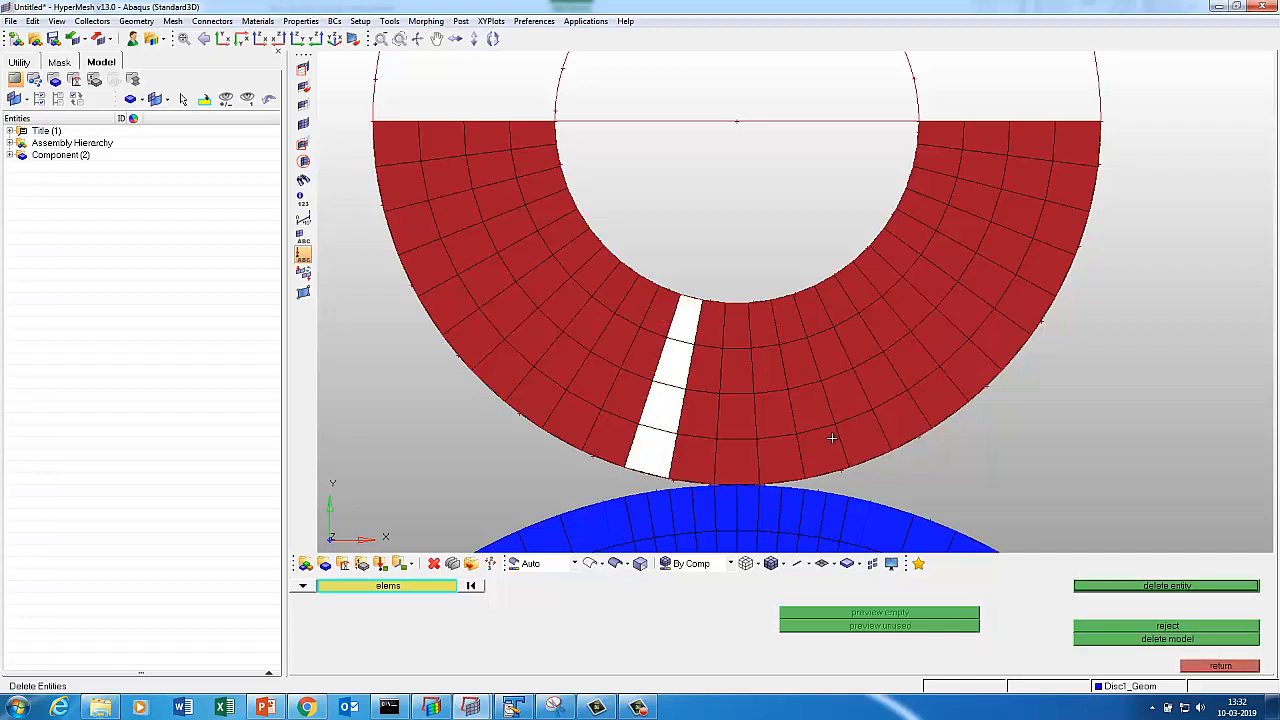
pyautogui.moveTo(832, 438)
pyautogui.mouseDown()
pyautogui.moveTo(826, 324)
pyautogui.moveTo(806, 295)
pyautogui.mouseUp()
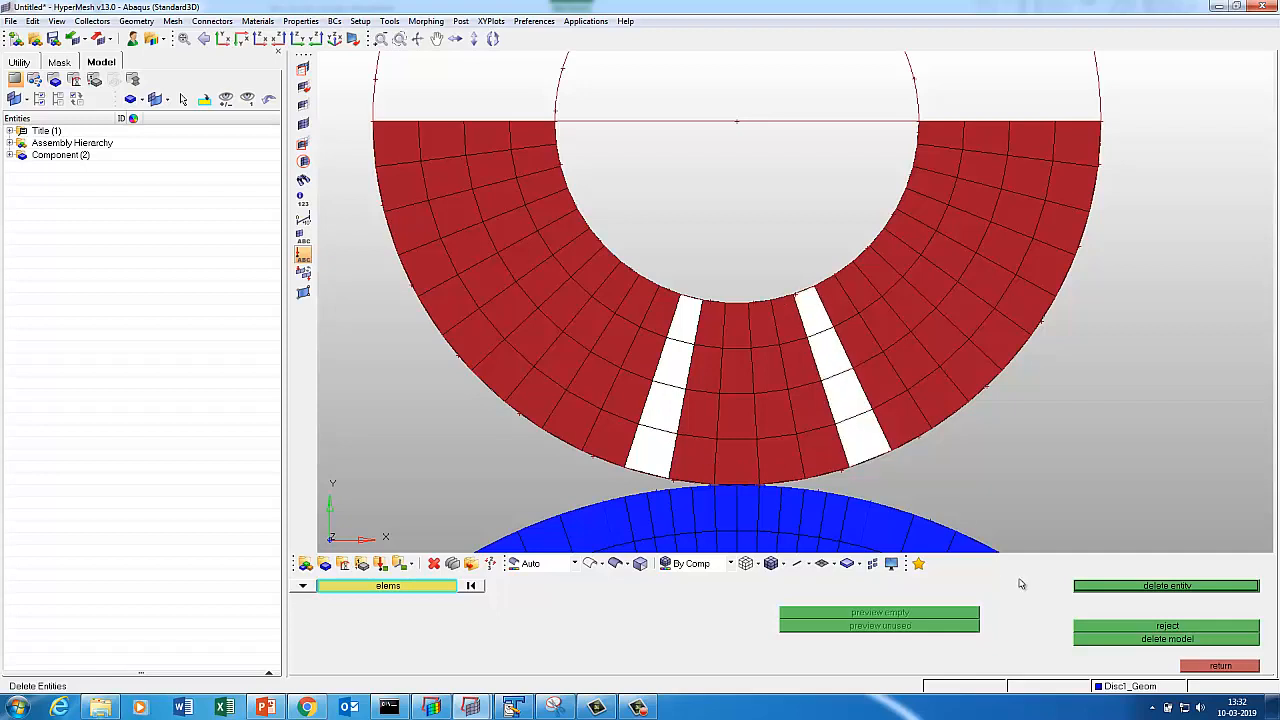
pyautogui.click(1105, 588)
# Delete the middle column by face, completing the 16-element wedge gap.
pyautogui.click(736, 420)
pyautogui.click(388, 586)
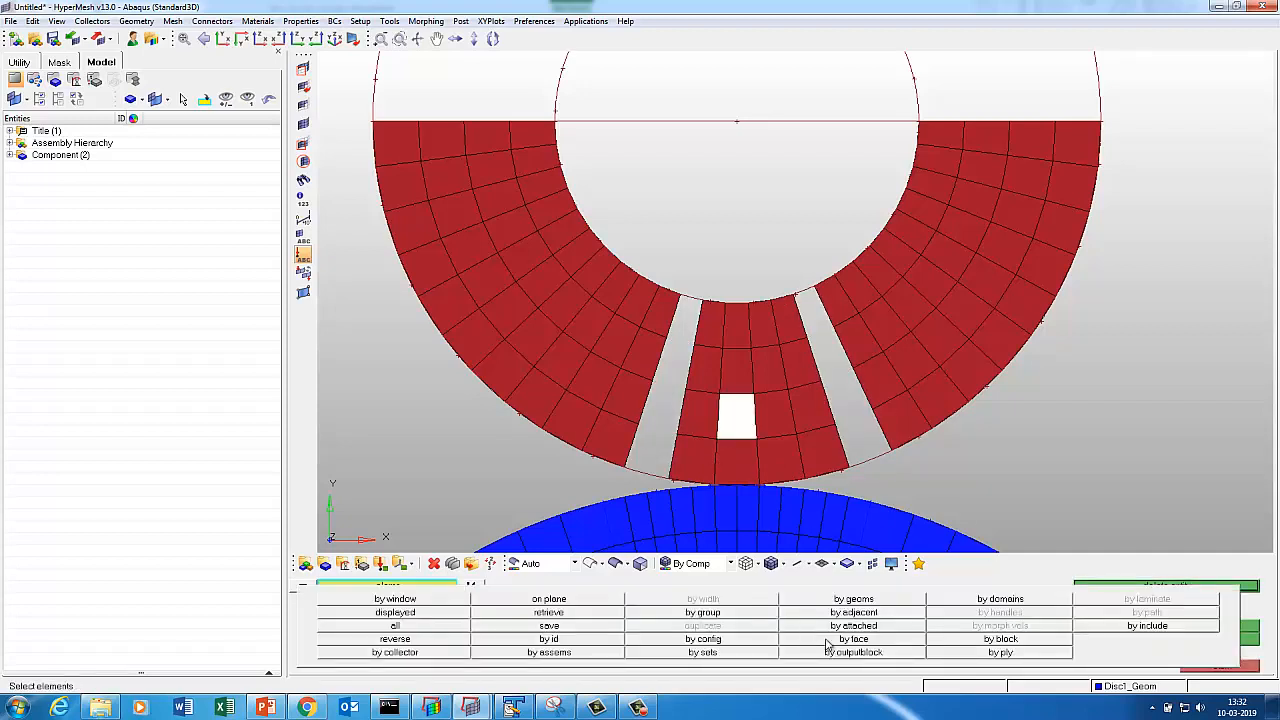
pyautogui.click(826, 640)
pyautogui.click(1167, 586)
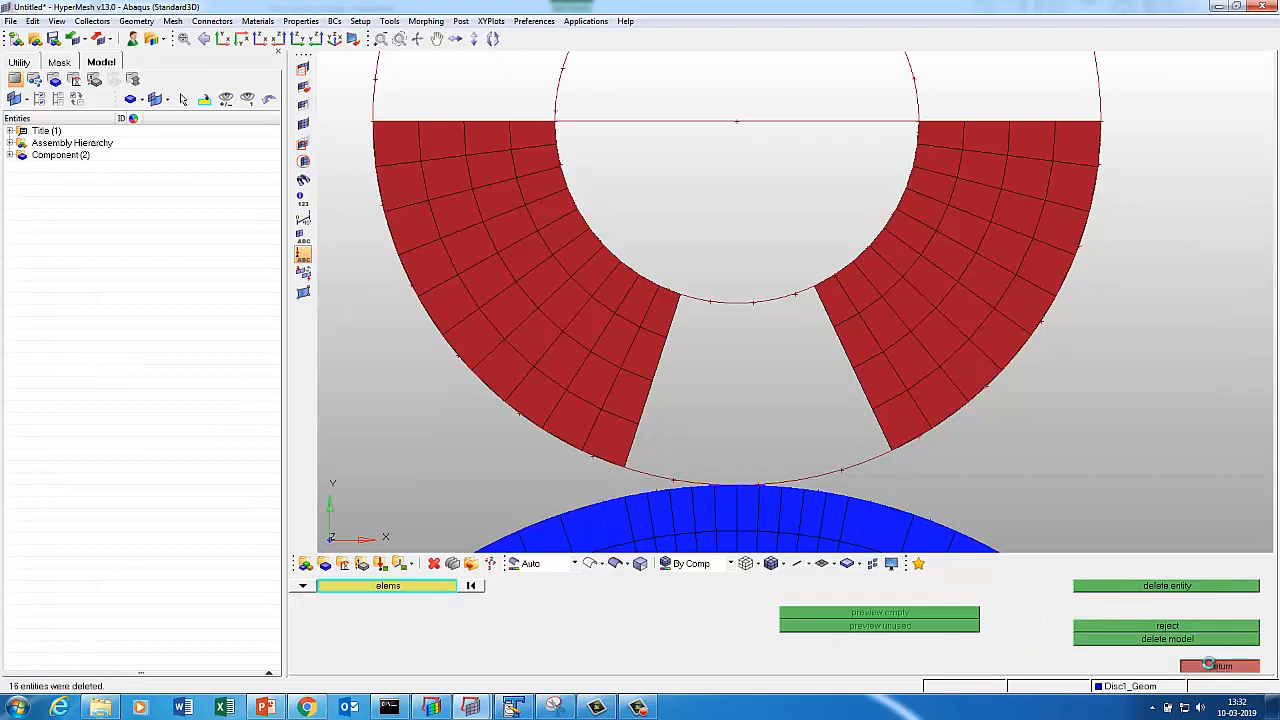
pyautogui.click(1210, 665)
pyautogui.click(1127, 686)
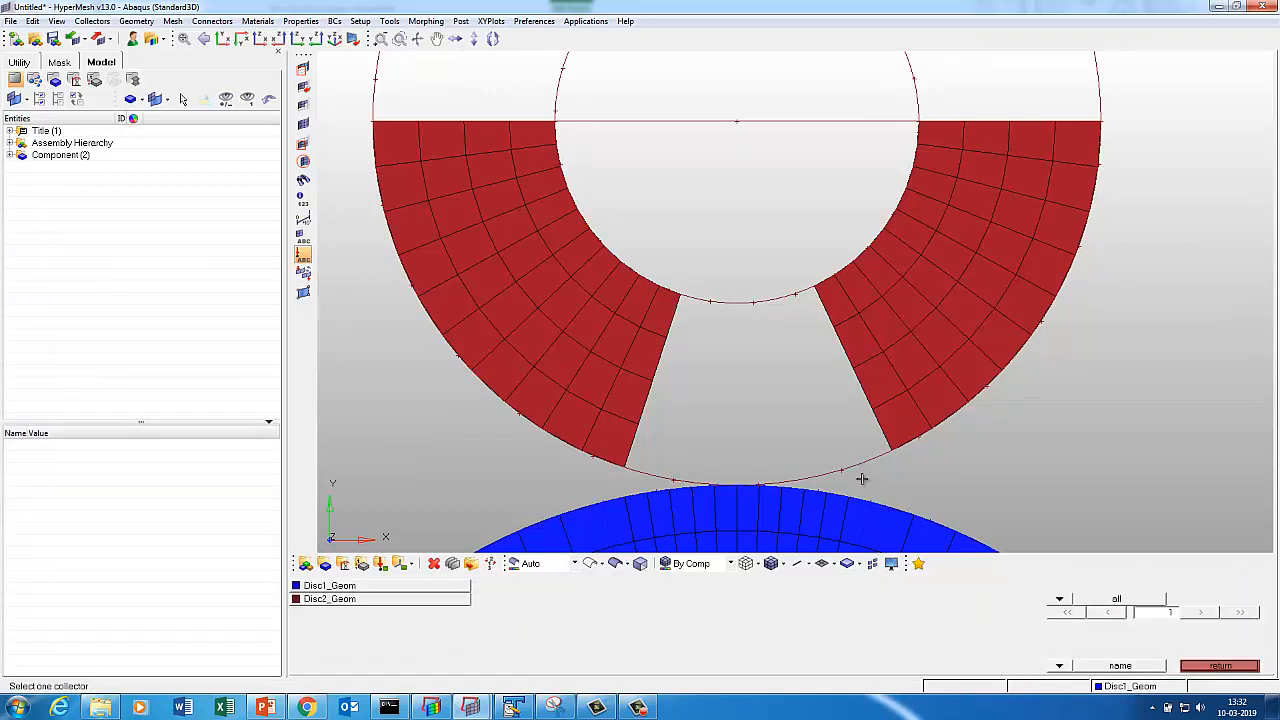
# Make Disc2_Geom current and draw radial lines through the nodes at both gap corners.
pyautogui.click(330, 598)
pyautogui.click(1204, 590)
pyautogui.click(538, 599)
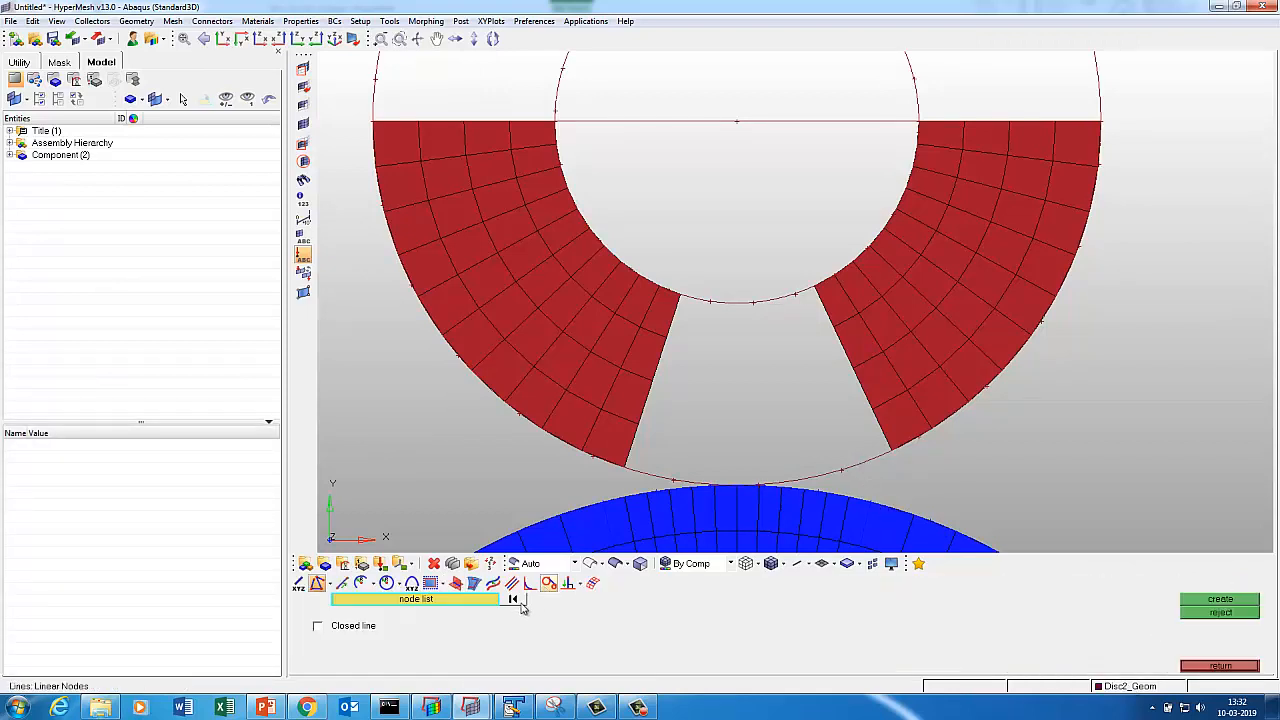
pyautogui.click(681, 297)
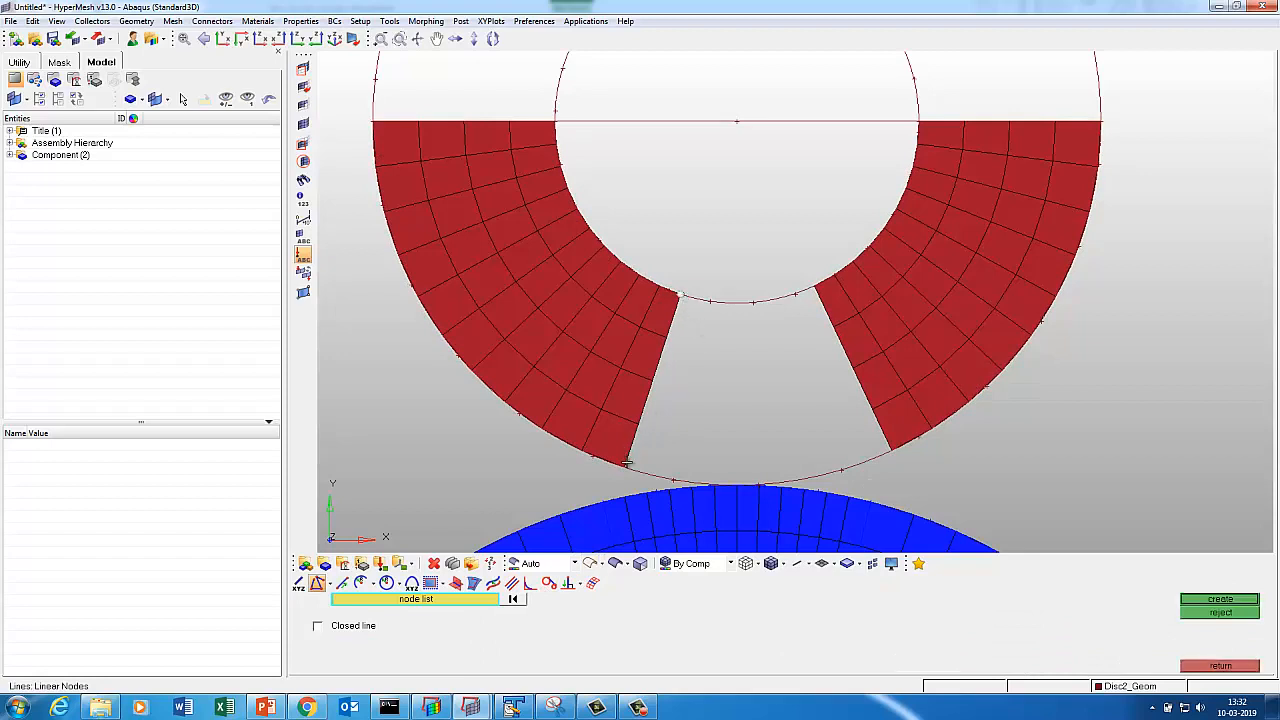
pyautogui.click(1220, 599)
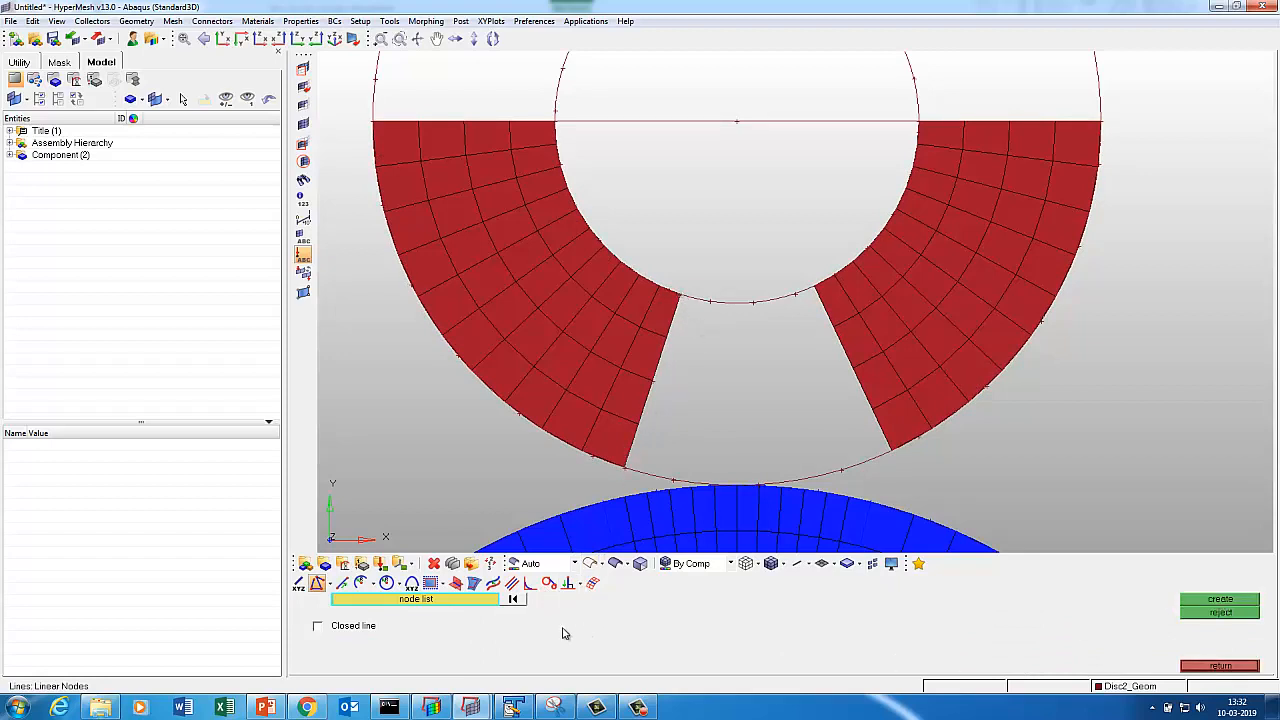
pyautogui.click(822, 298)
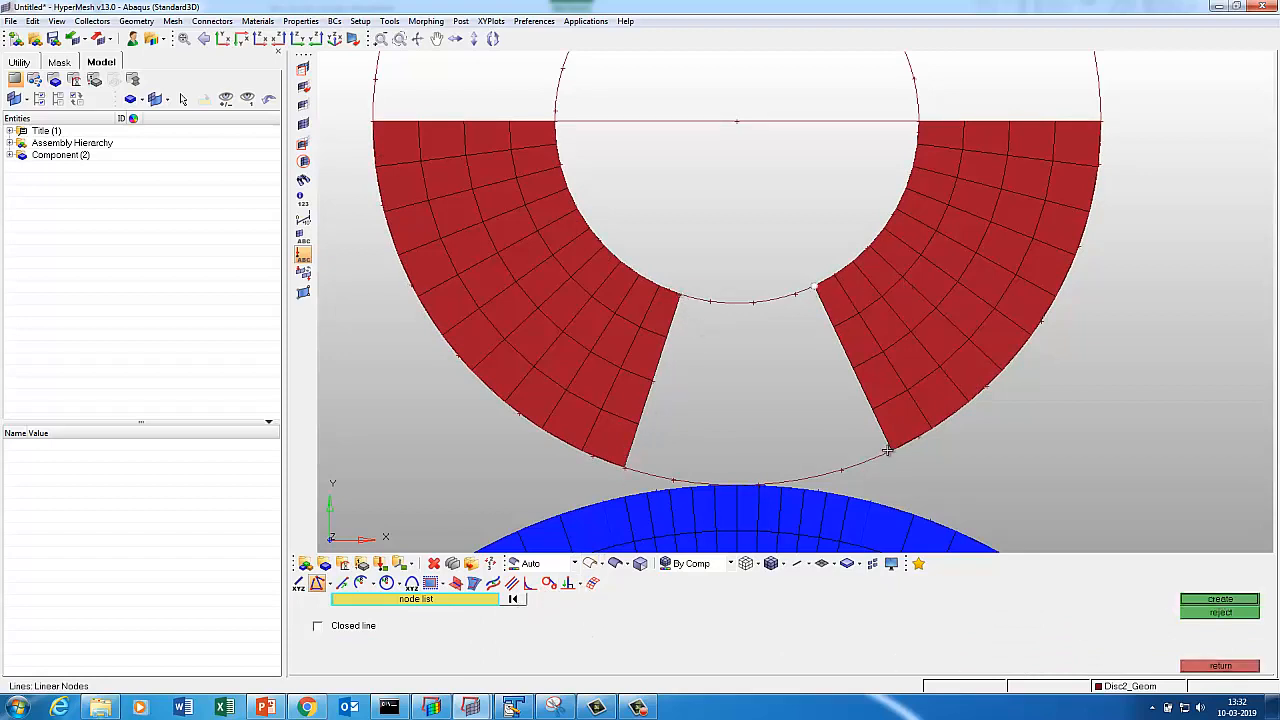
pyautogui.click(1218, 599)
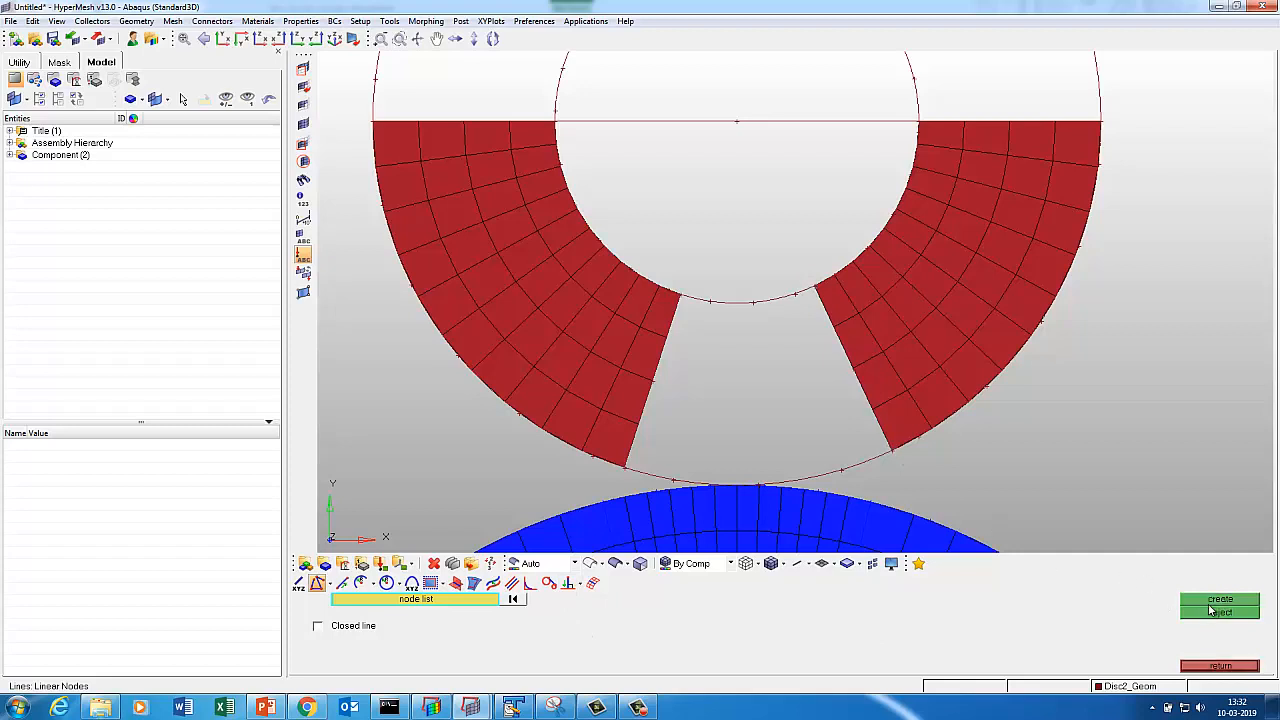
pyautogui.click(1218, 668)
# Split the outer and inner arcs at the left and right gap-edge lines.
pyautogui.click(562, 605)
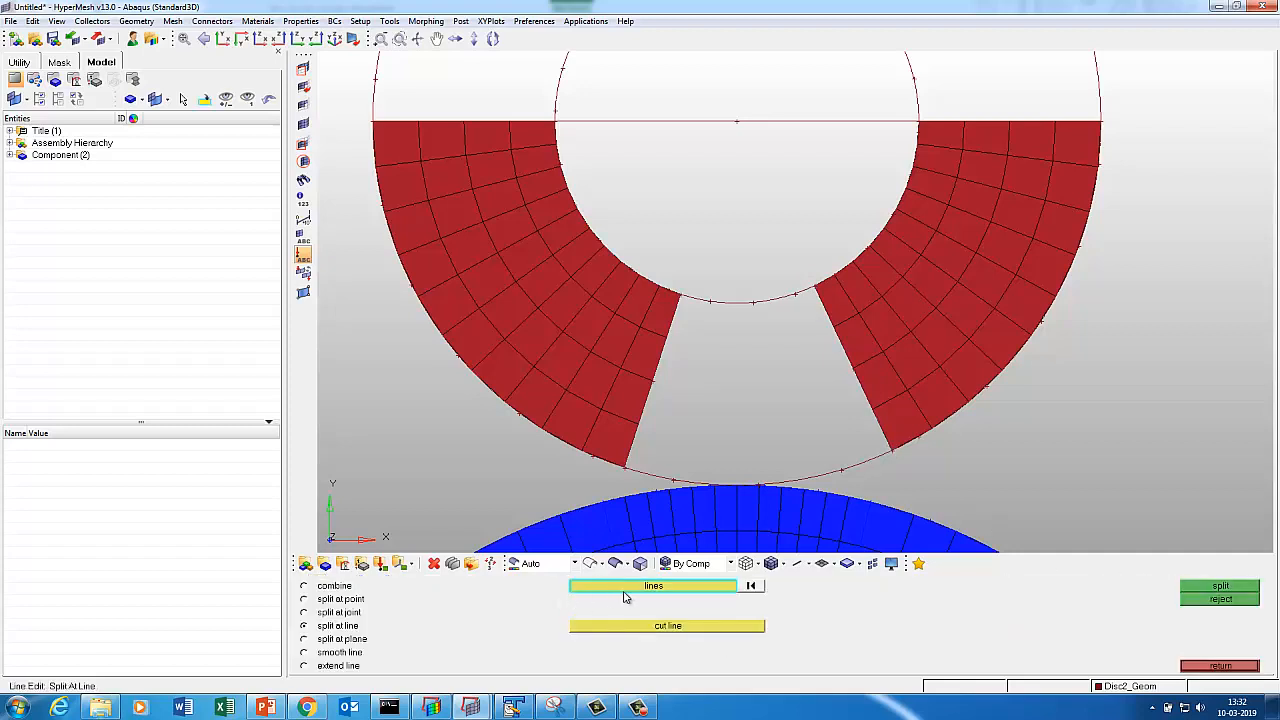
pyautogui.click(675, 468)
pyautogui.click(700, 307)
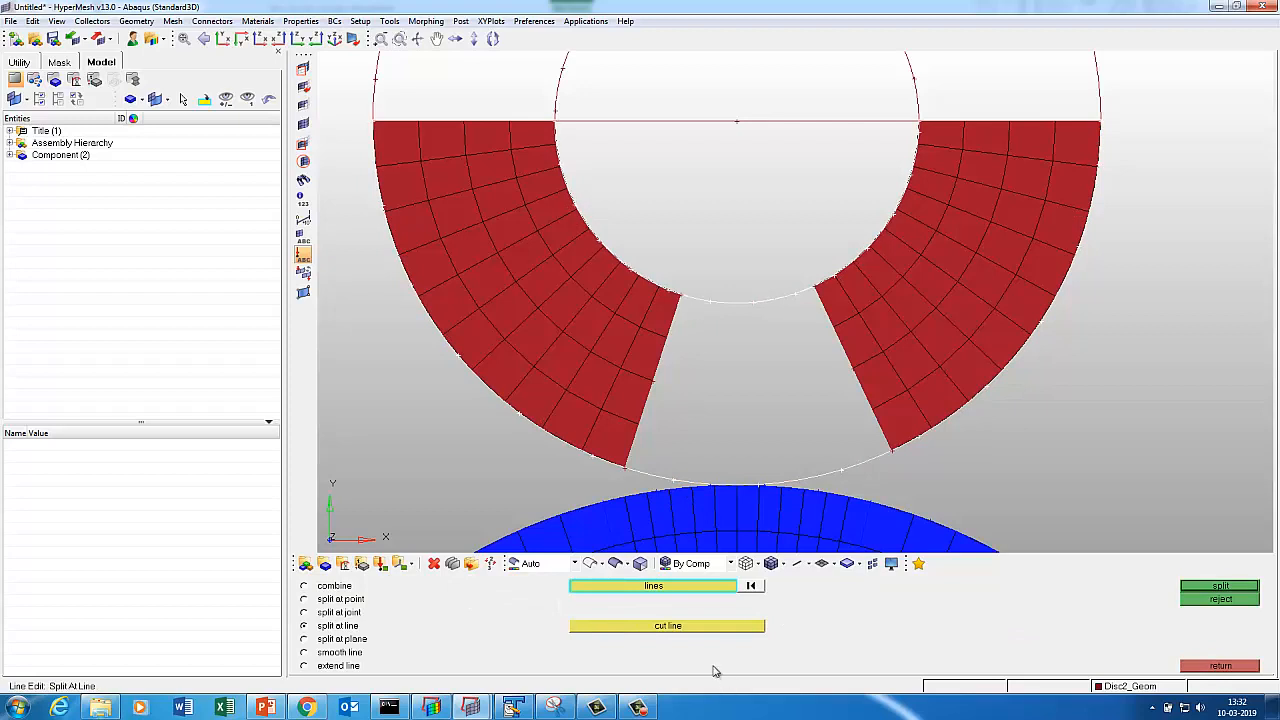
pyautogui.click(694, 627)
pyautogui.click(641, 441)
pyautogui.click(1218, 586)
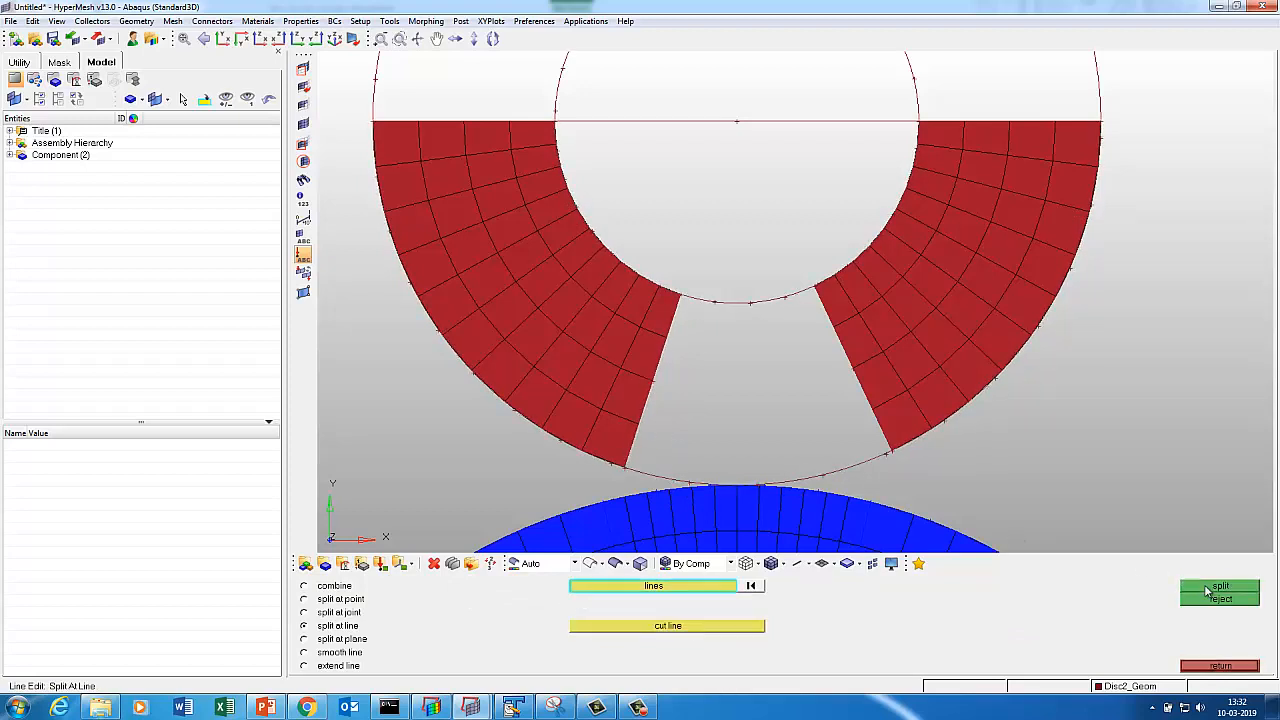
pyautogui.click(646, 472)
pyautogui.click(700, 305)
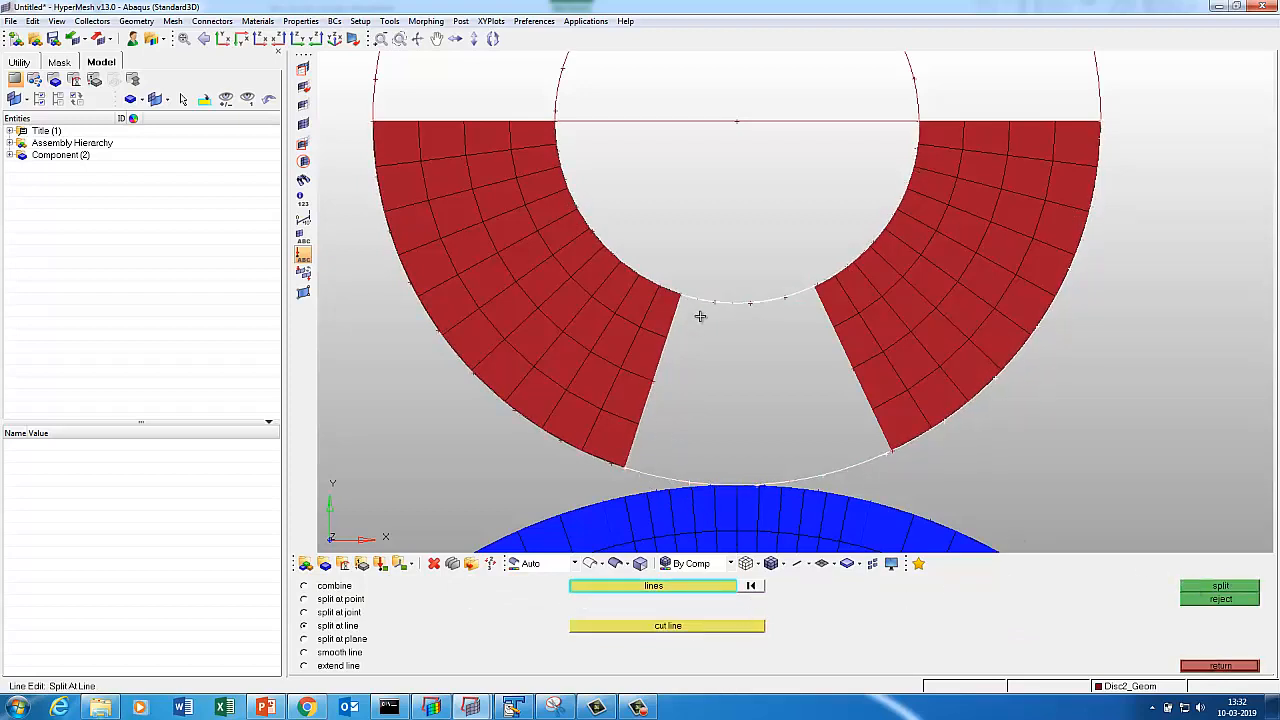
pyautogui.click(699, 630)
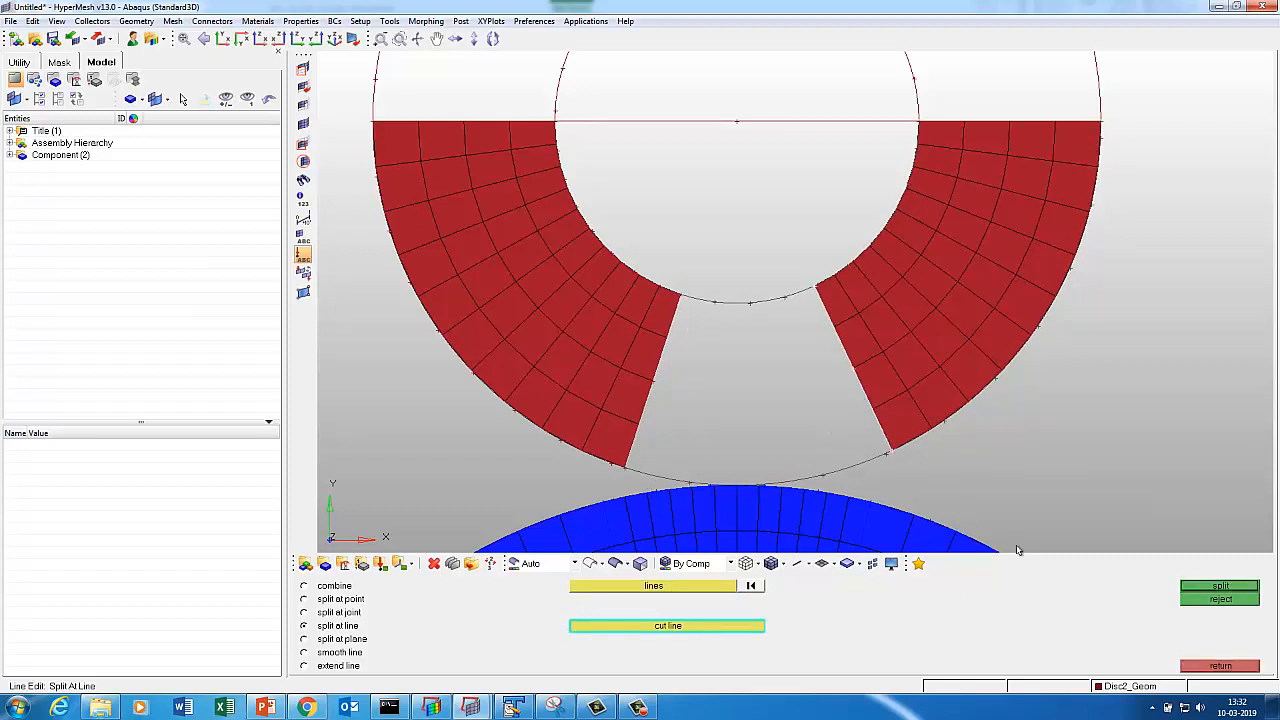
pyautogui.click(1202, 589)
# Create a ruled mesh in the gap between the lower and upper arcs.
pyautogui.click(1217, 666)
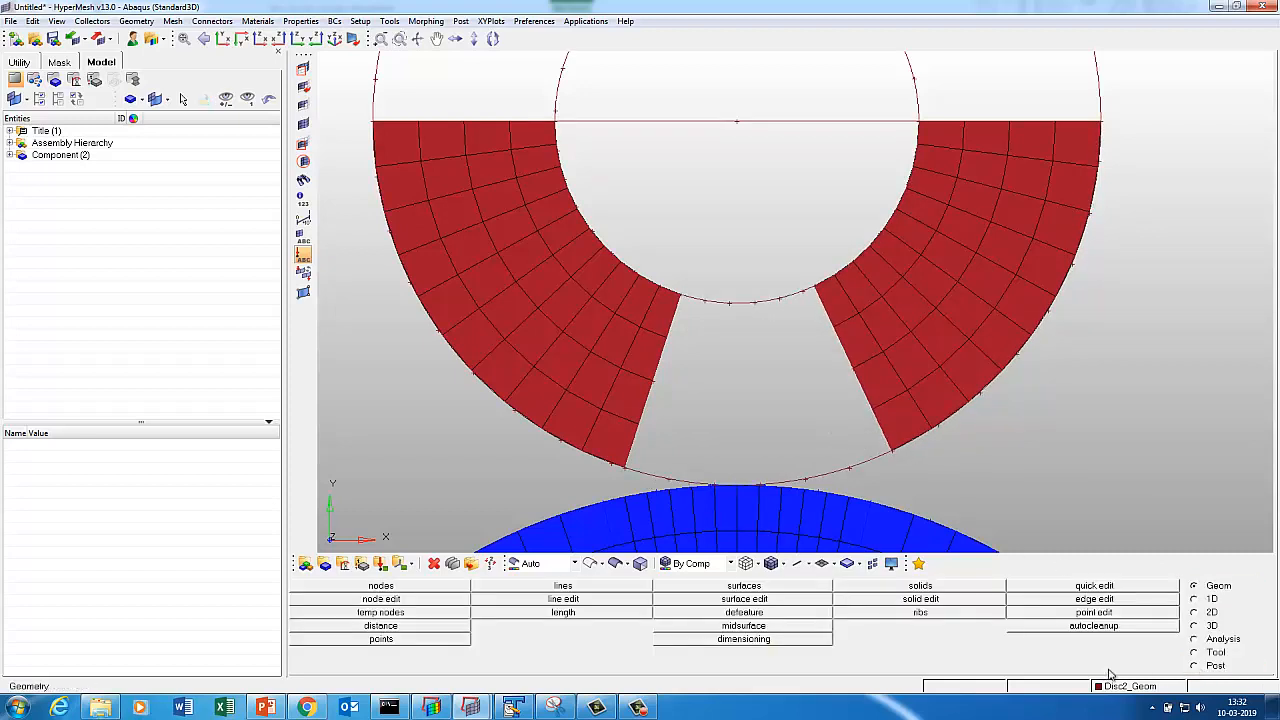
pyautogui.click(1210, 618)
pyautogui.click(561, 590)
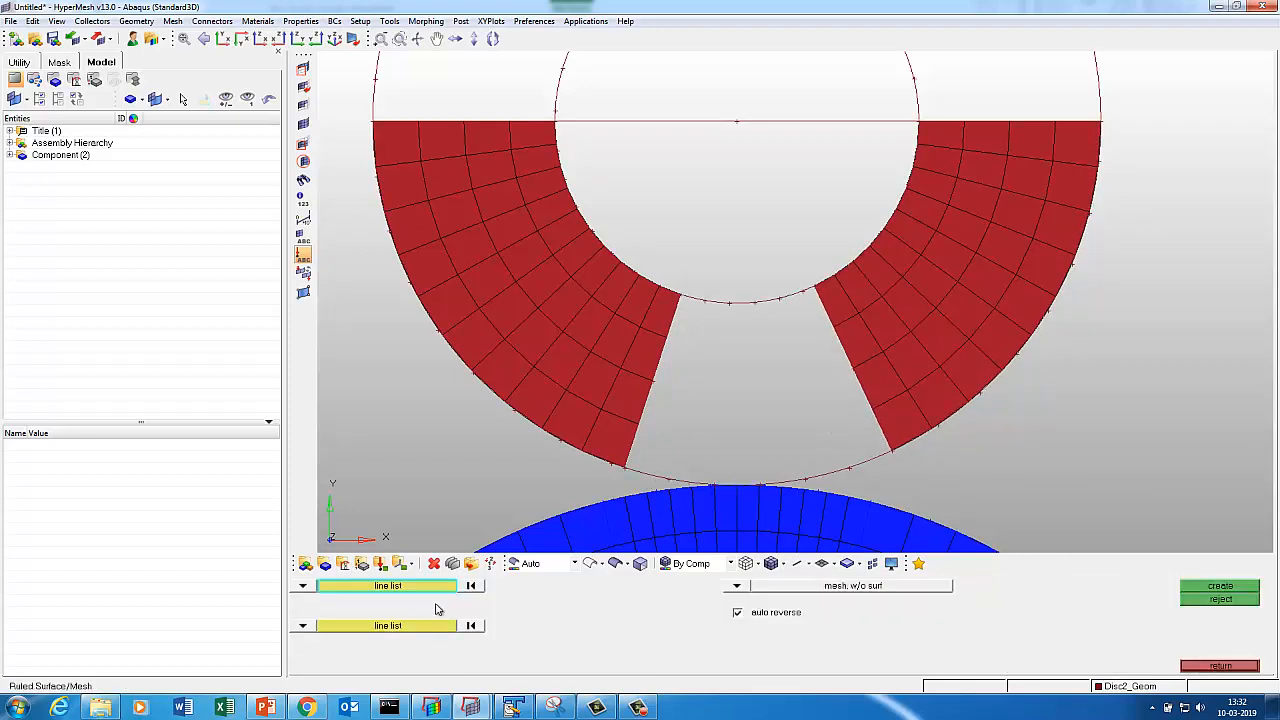
pyautogui.click(658, 467)
pyautogui.click(440, 625)
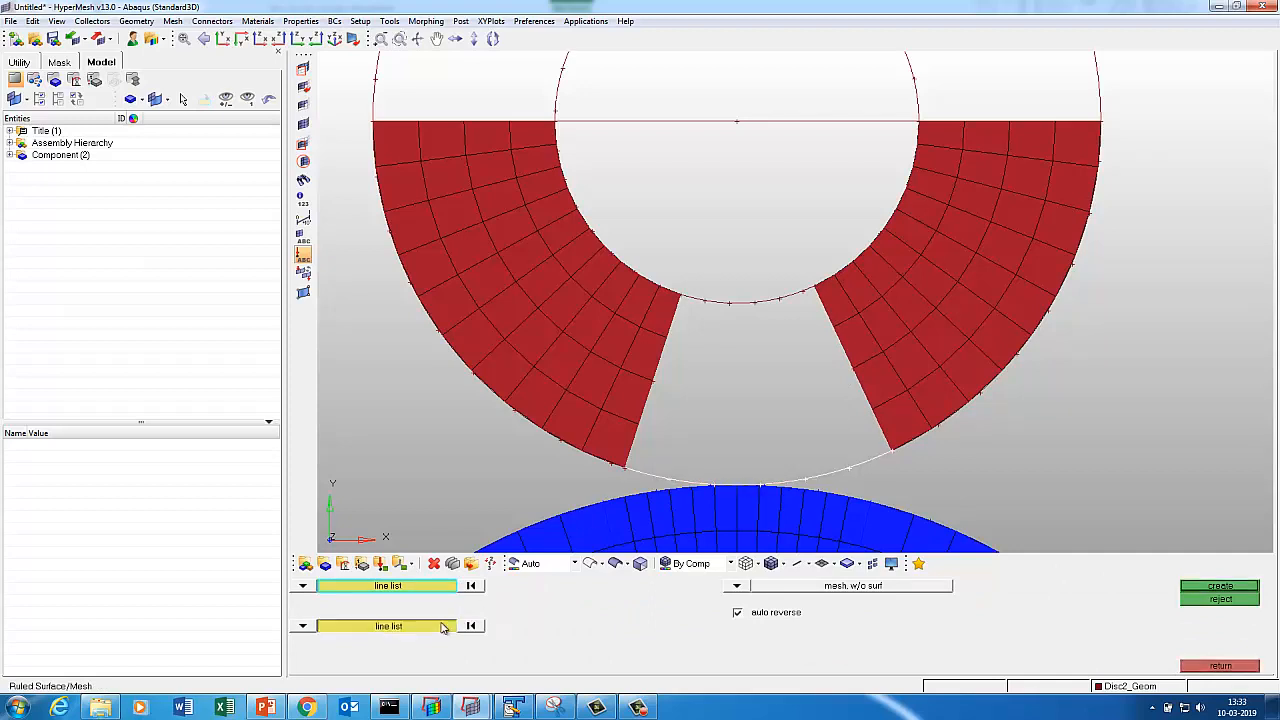
pyautogui.click(706, 302)
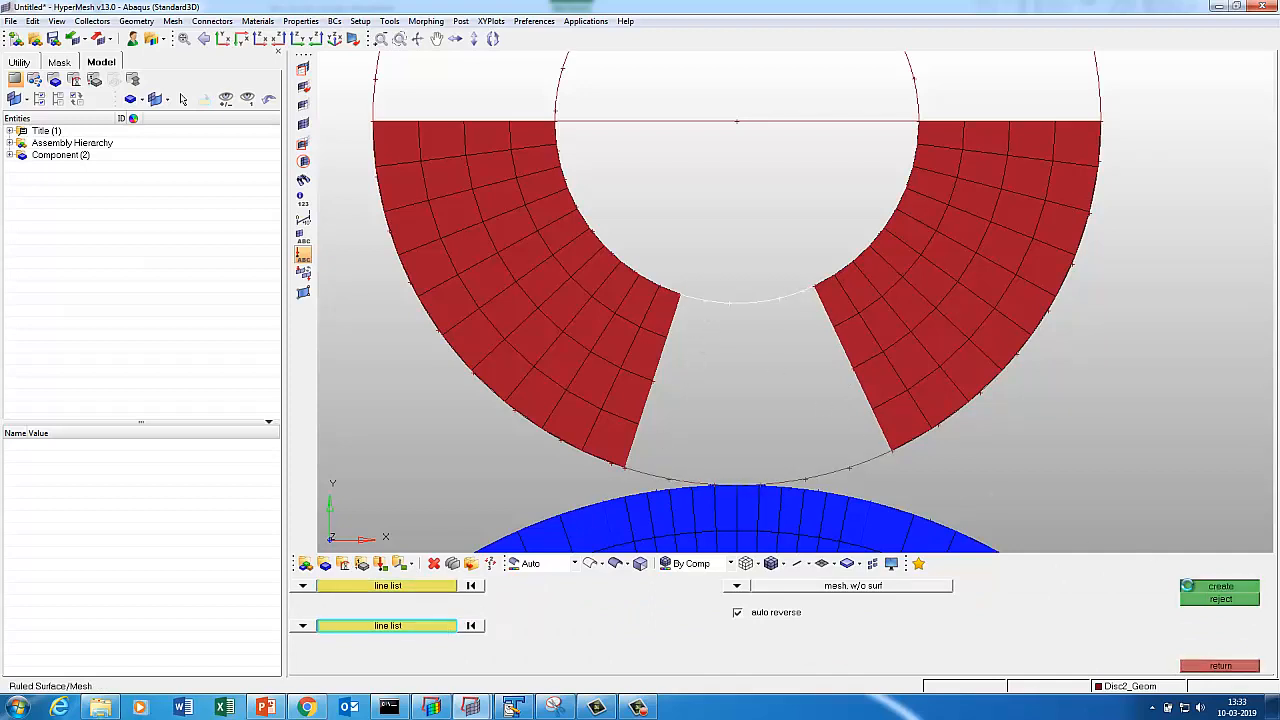
pyautogui.click(1220, 586)
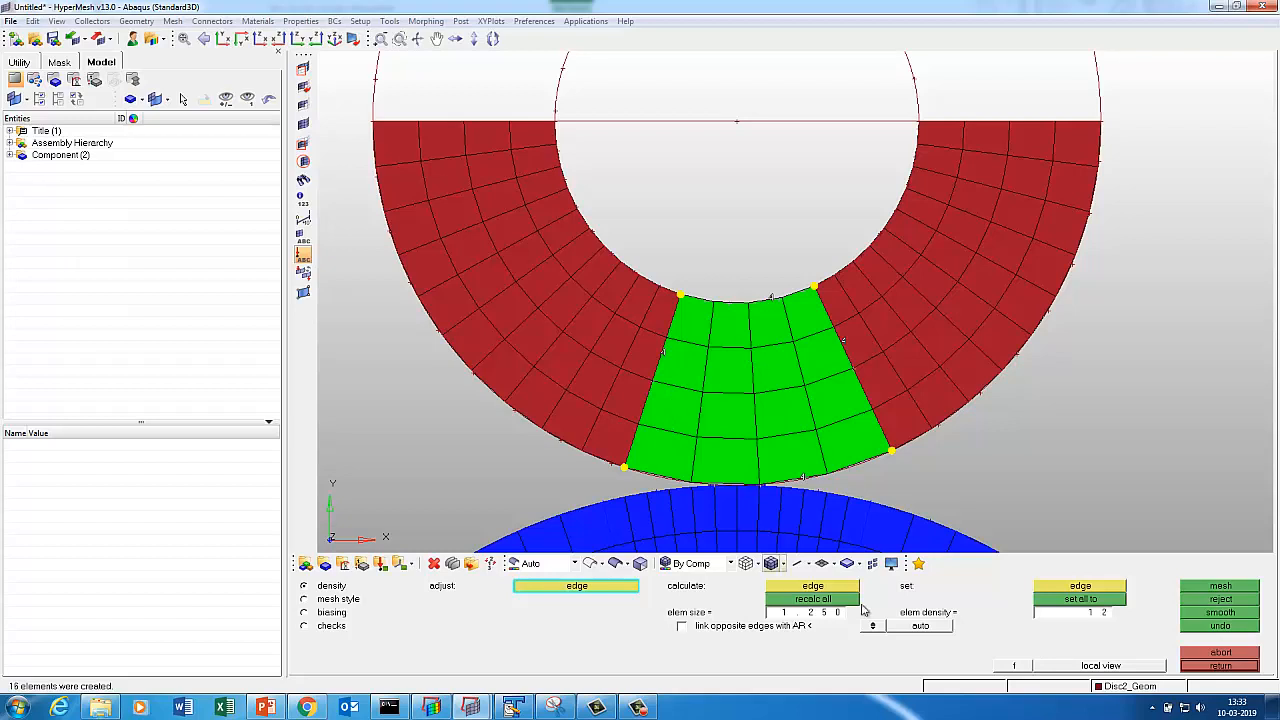
# Try different gap element densities, remeshing with 10 elements on the bottom edge.
pyautogui.click(1072, 614)
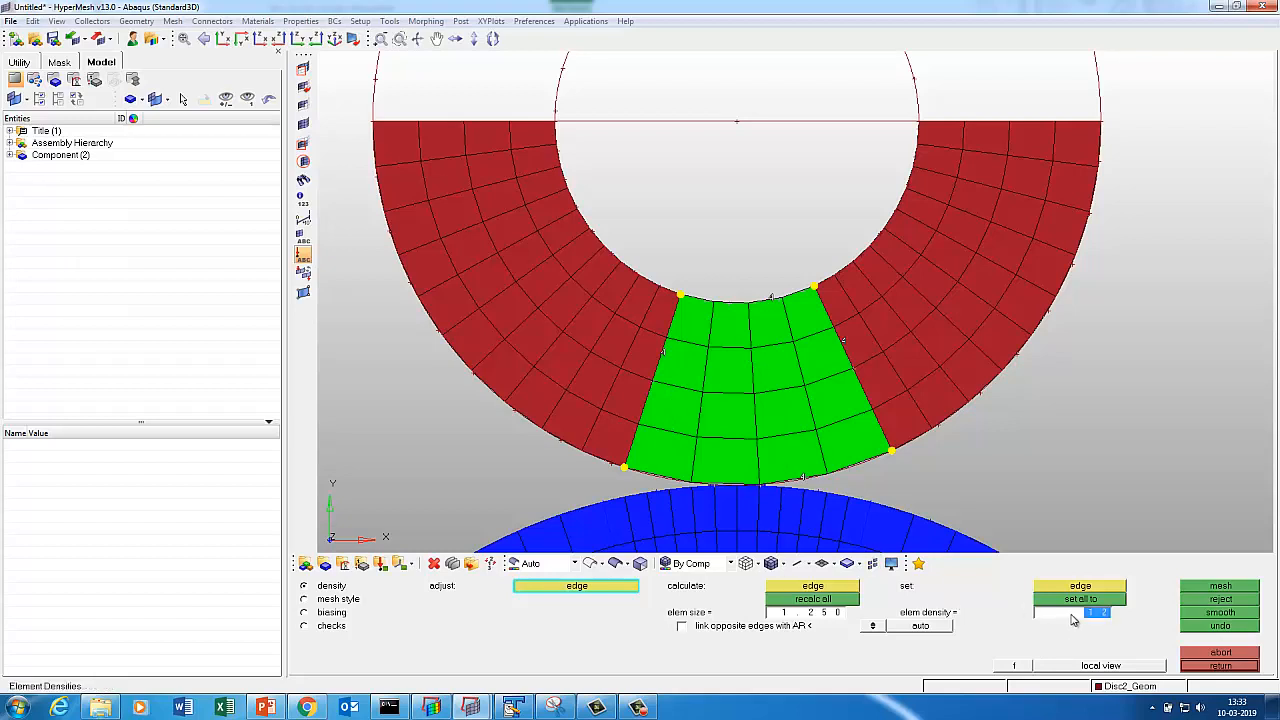
pyautogui.write('1')
pyautogui.press('Return')
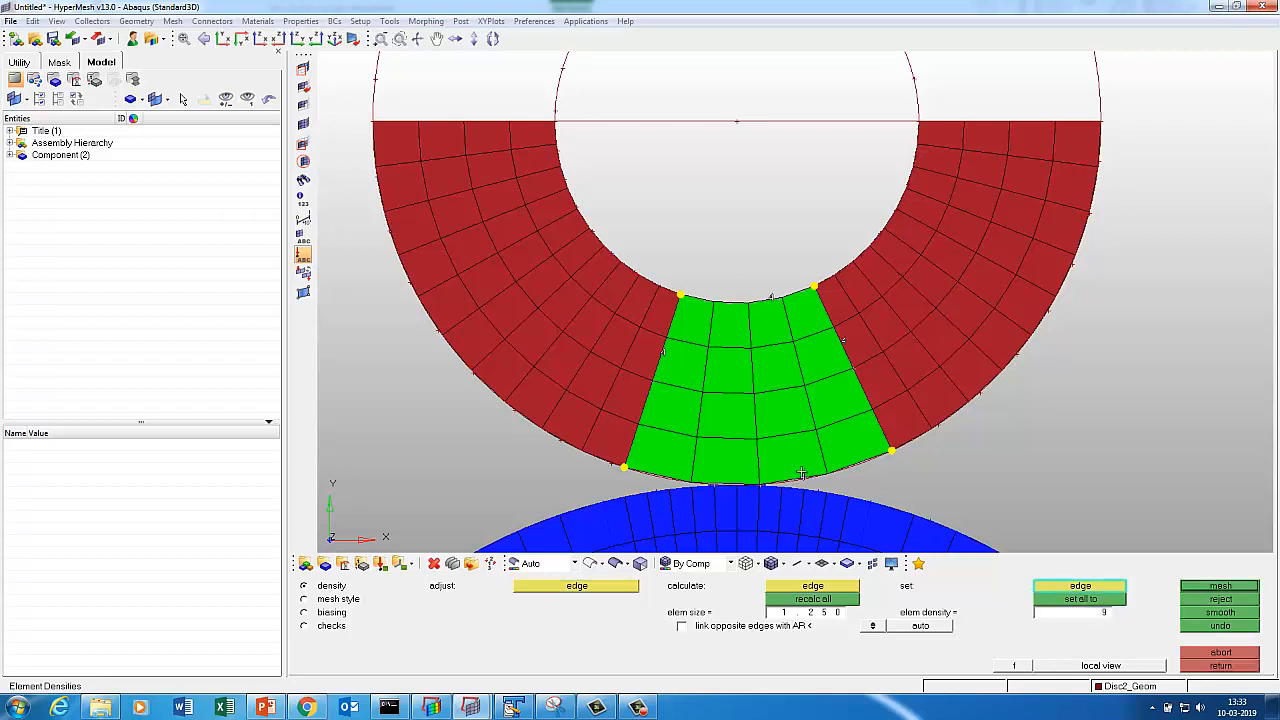
pyautogui.click(1200, 588)
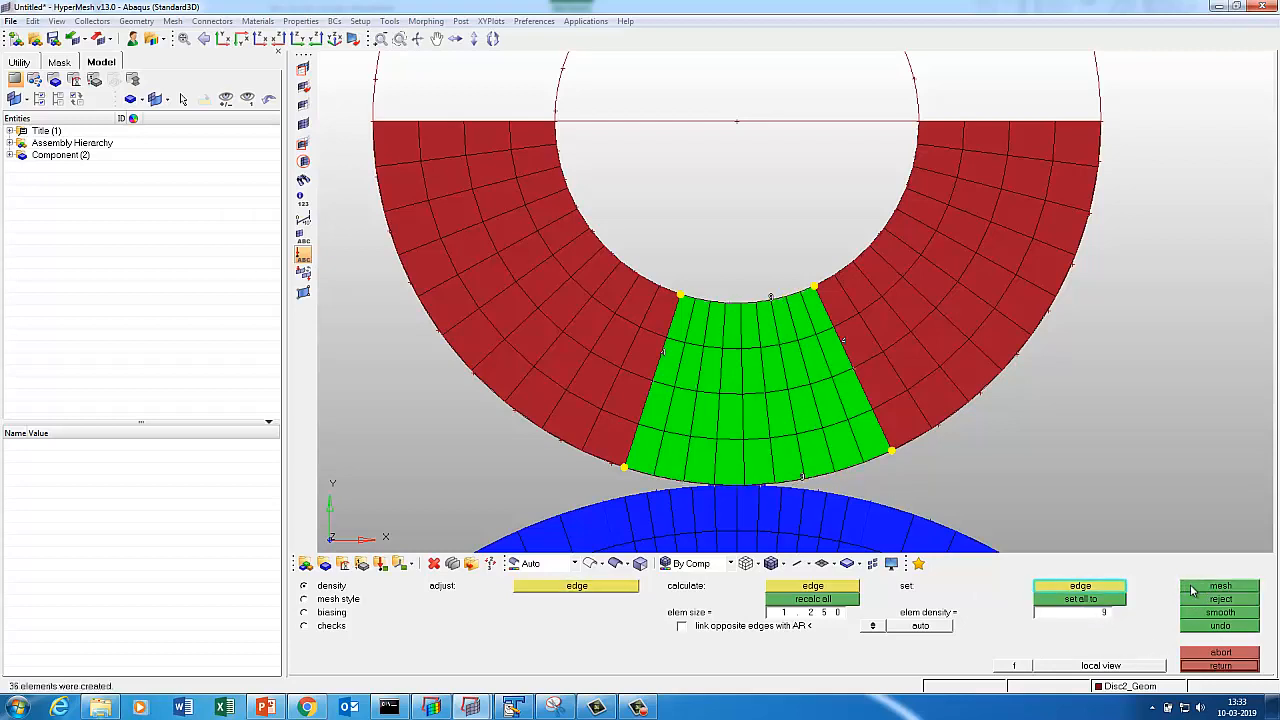
pyautogui.click(1061, 619)
pyautogui.click(796, 484)
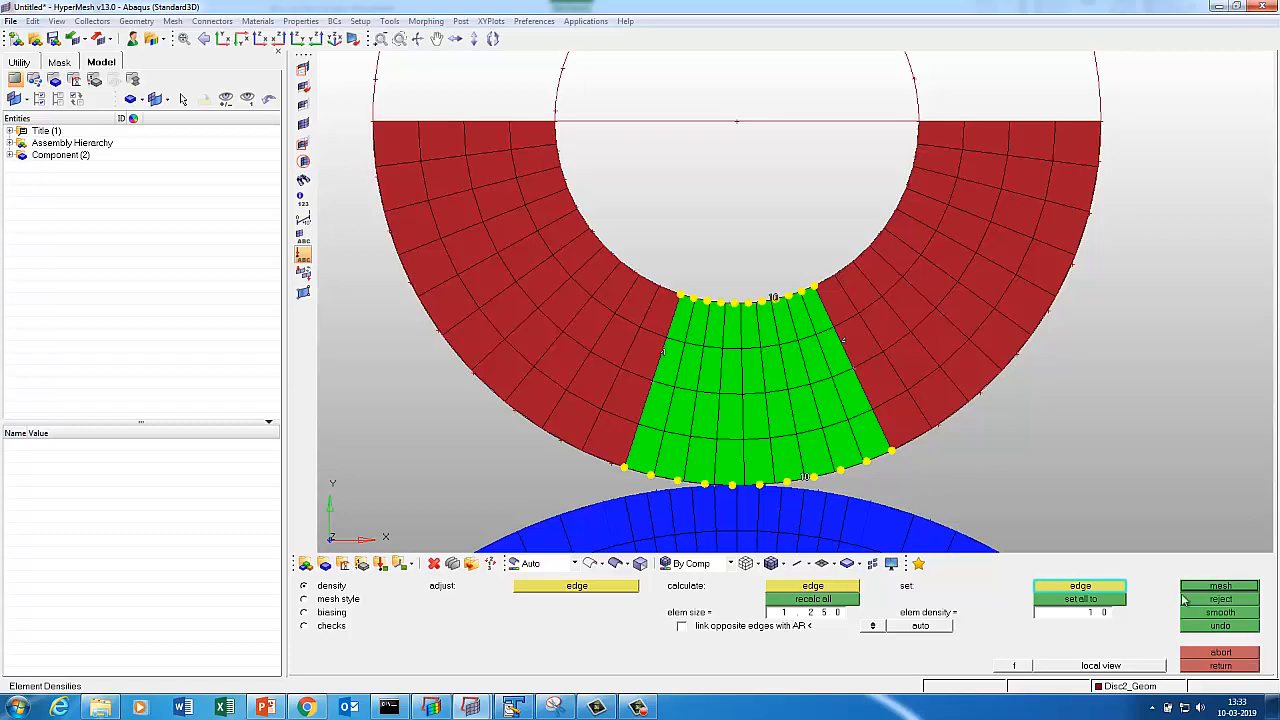
pyautogui.click(1214, 588)
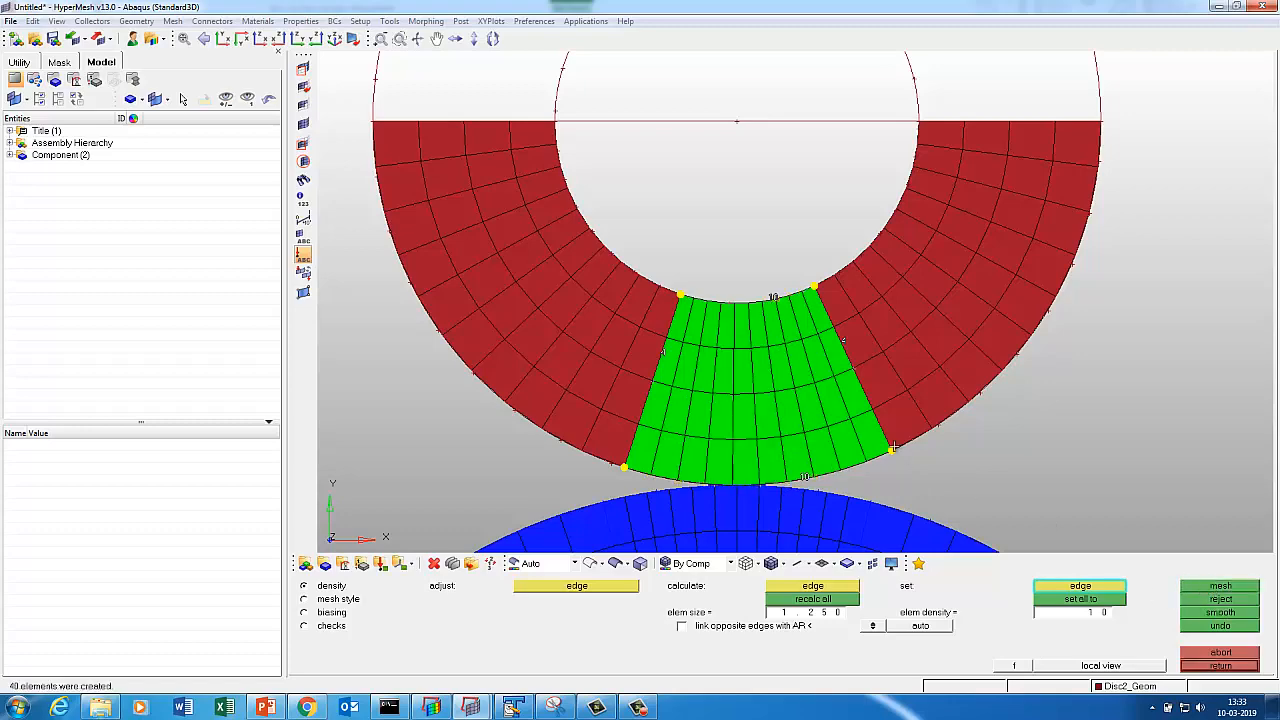
pyautogui.scroll(-5, 877, 430)
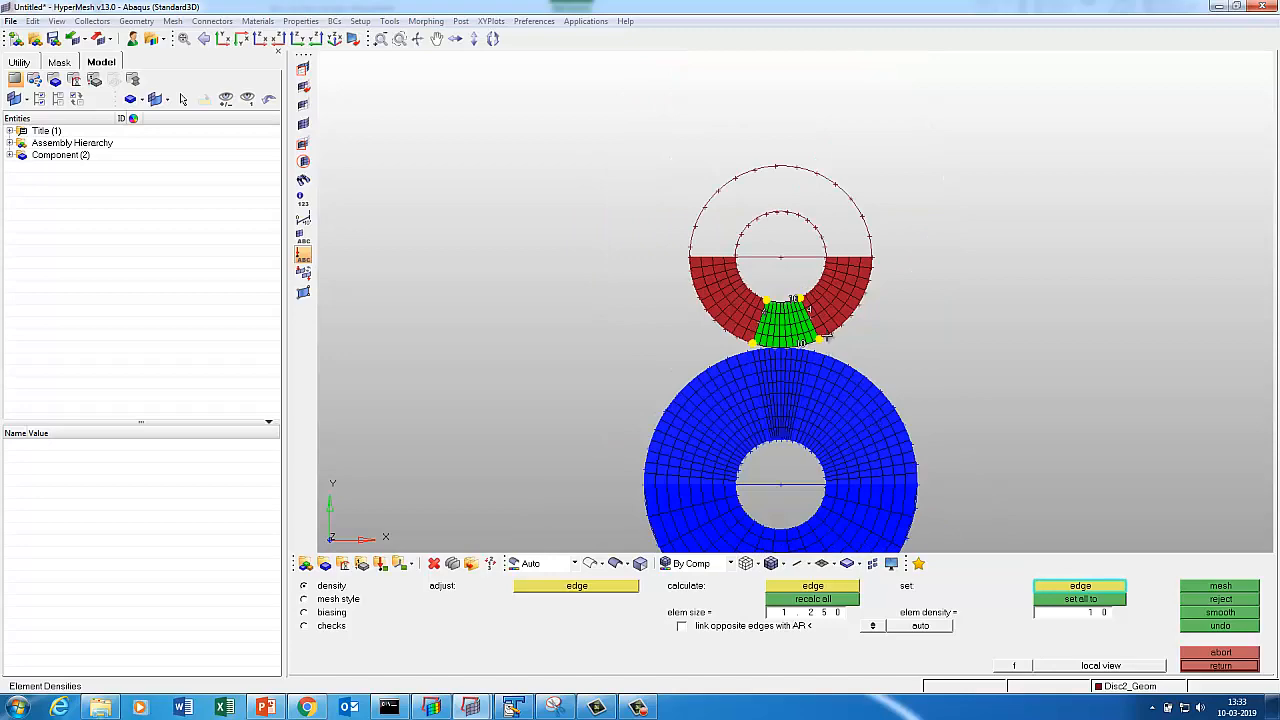
pyautogui.scroll(4, 800, 308)
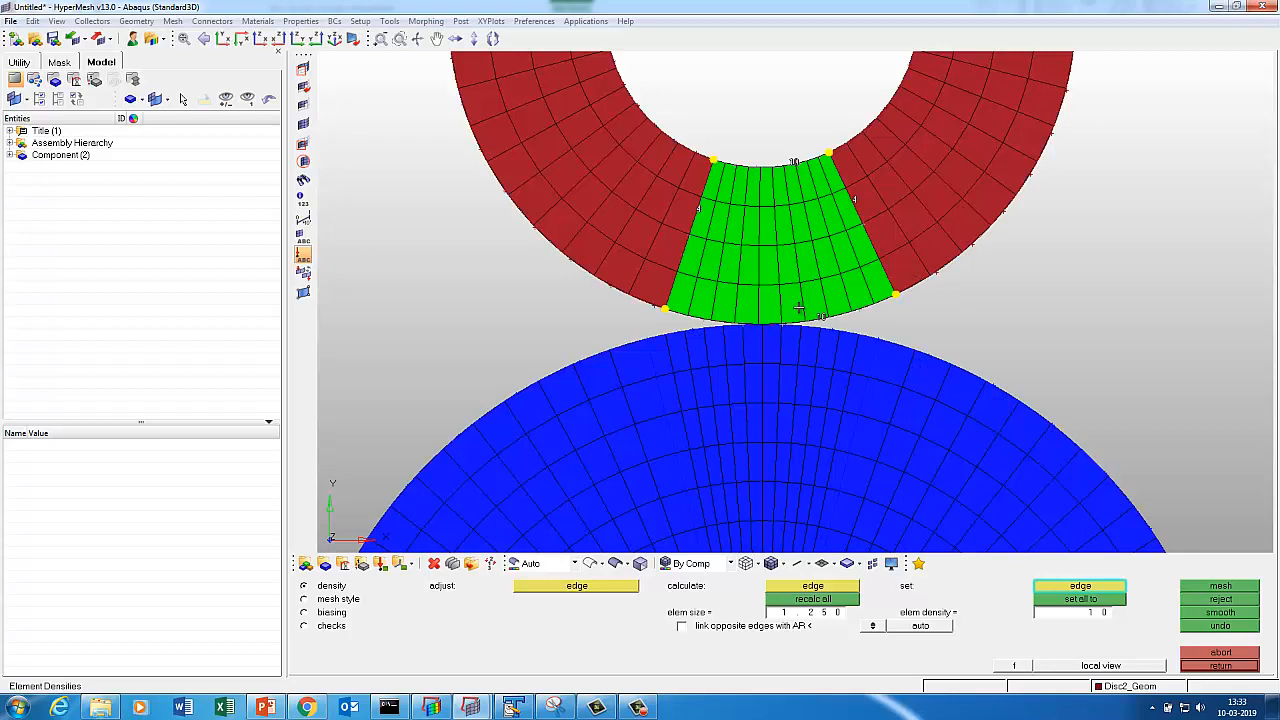
# Set 12 elements on all gap edges and remesh, giving 48 quads.
pyautogui.click(1079, 615)
pyautogui.write('12')
pyautogui.click(820, 320)
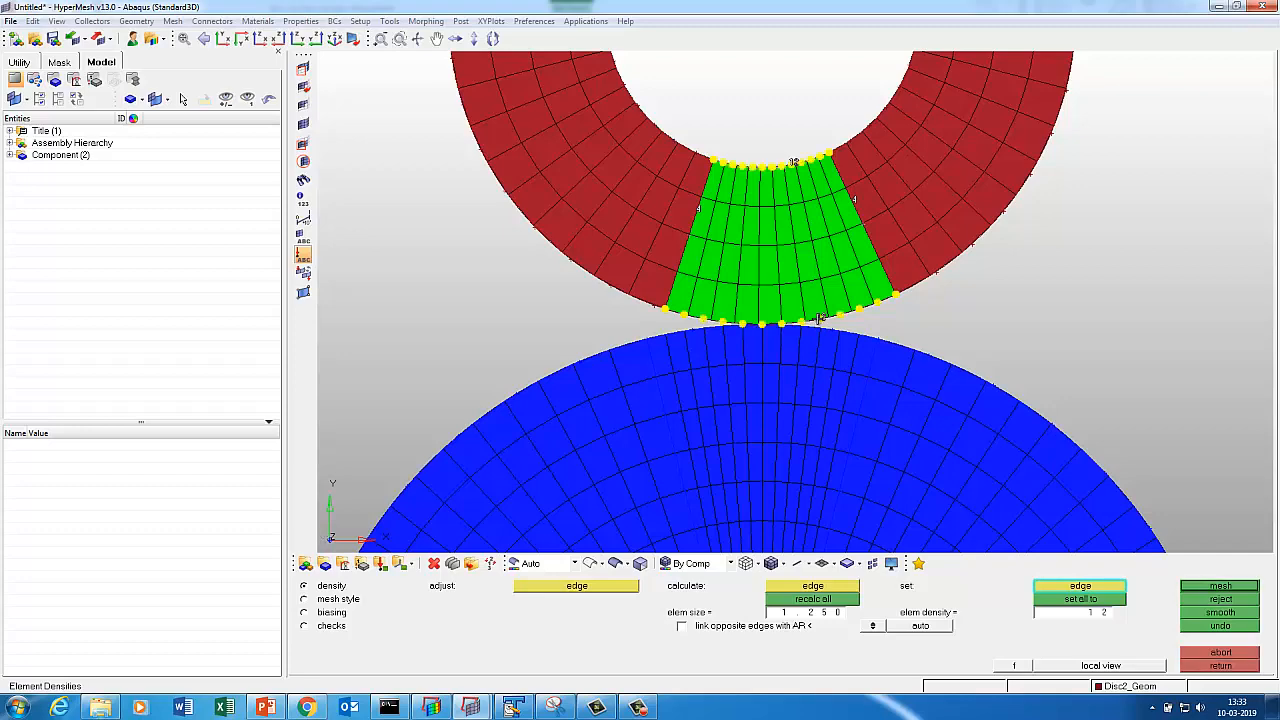
pyautogui.click(1238, 587)
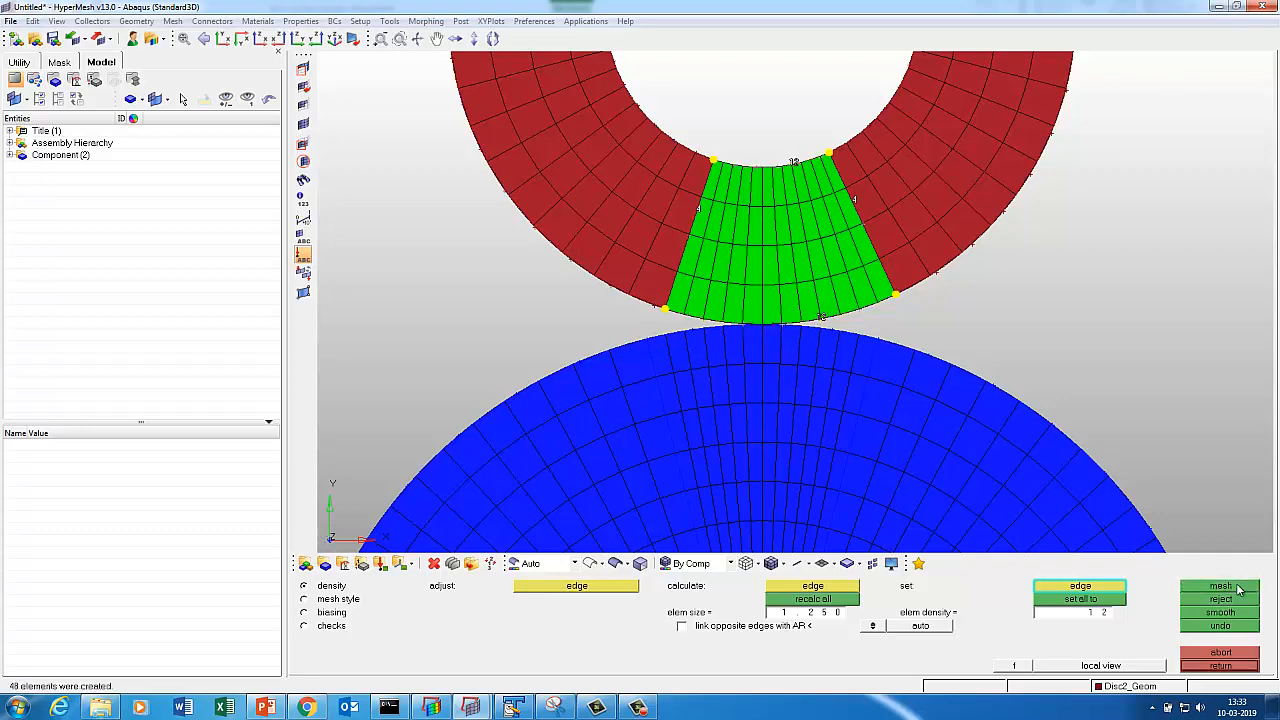
pyautogui.click(1220, 666)
pyautogui.click(1220, 666)
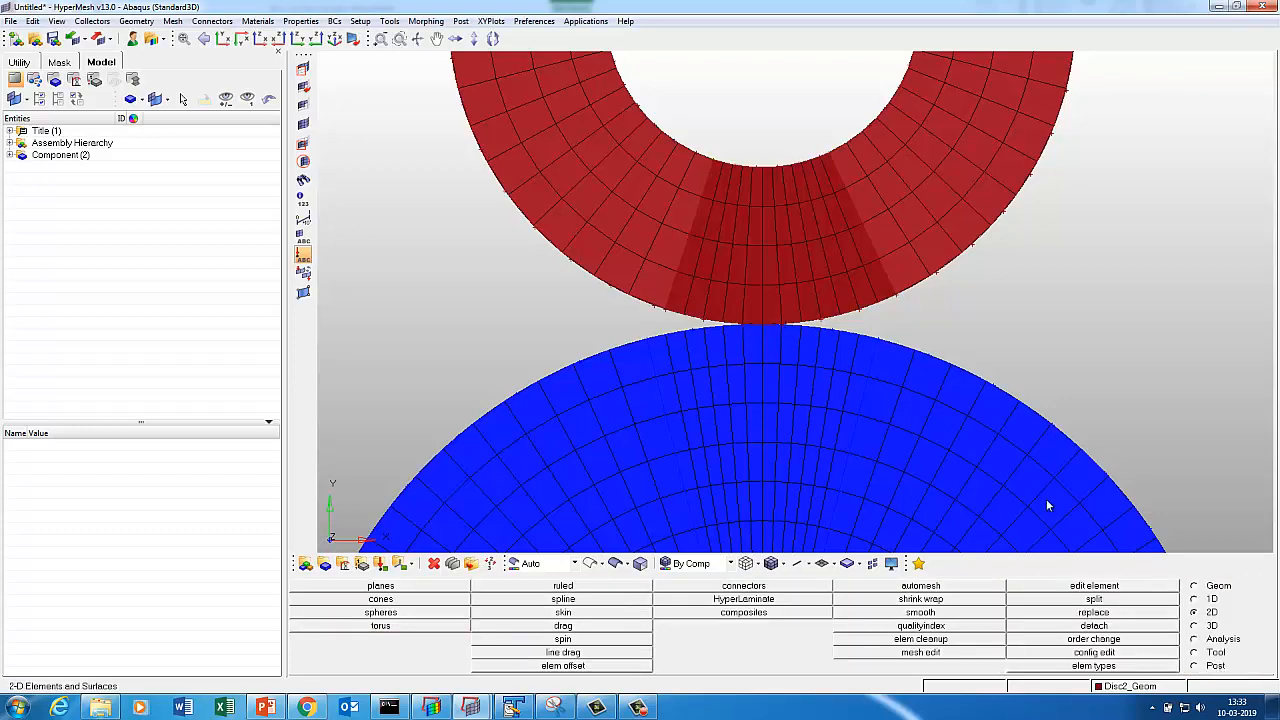
# Frame the contact area and select Disc2_Geom for an element normals check.
pyautogui.press('f')
pyautogui.keyDown('ctrl'); pyautogui.moveTo(852, 230); pyautogui.dragTo(750, 255); pyautogui.keyUp('ctrl')
pyautogui.moveTo(852, 209)
pyautogui.keyDown('ctrl'); pyautogui.mouseDown(button='middle')
pyautogui.moveTo(680, 292)
pyautogui.moveTo(780, 335)
pyautogui.mouseUp(button='middle'); pyautogui.keyUp('ctrl')
pyautogui.moveTo(845, 430)
pyautogui.keyDown('ctrl'); pyautogui.mouseDown()
pyautogui.moveTo(898, 485)
pyautogui.moveTo(908, 324)
pyautogui.mouseUp(); pyautogui.keyUp('ctrl')
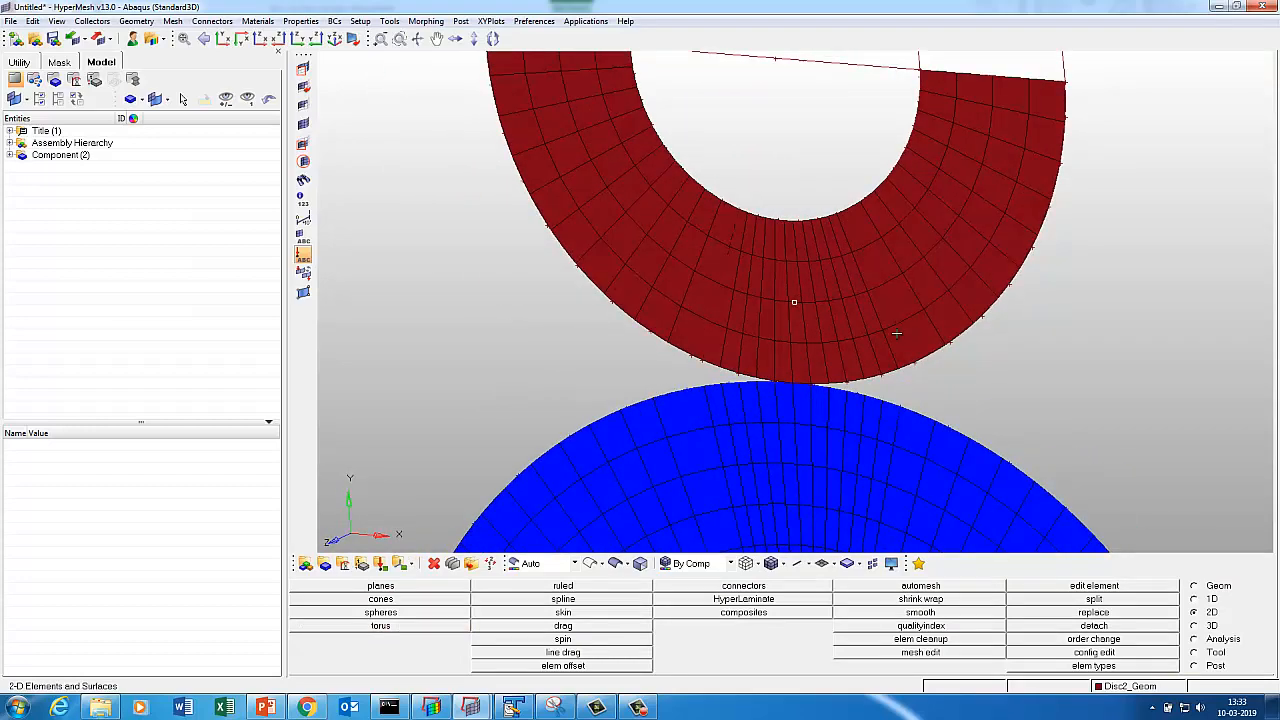
pyautogui.hotkey('shift', 'F10')
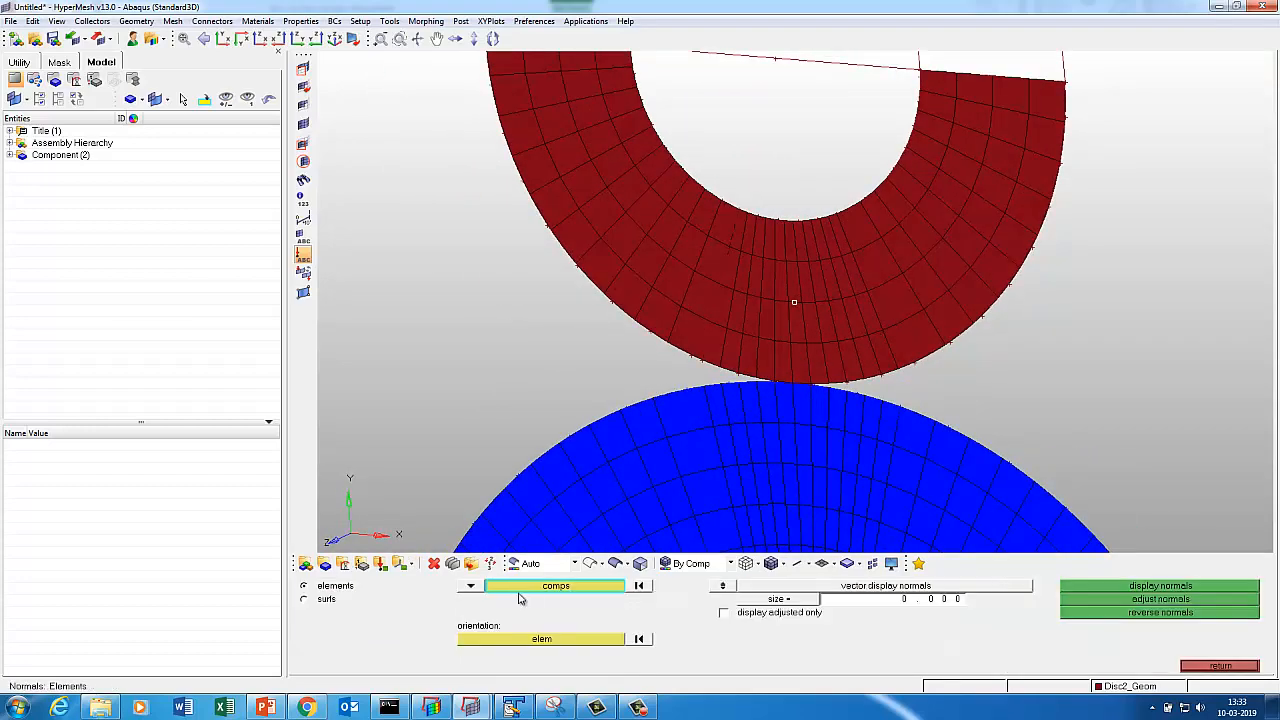
pyautogui.click(503, 587)
pyautogui.click(748, 326)
pyautogui.click(1082, 626)
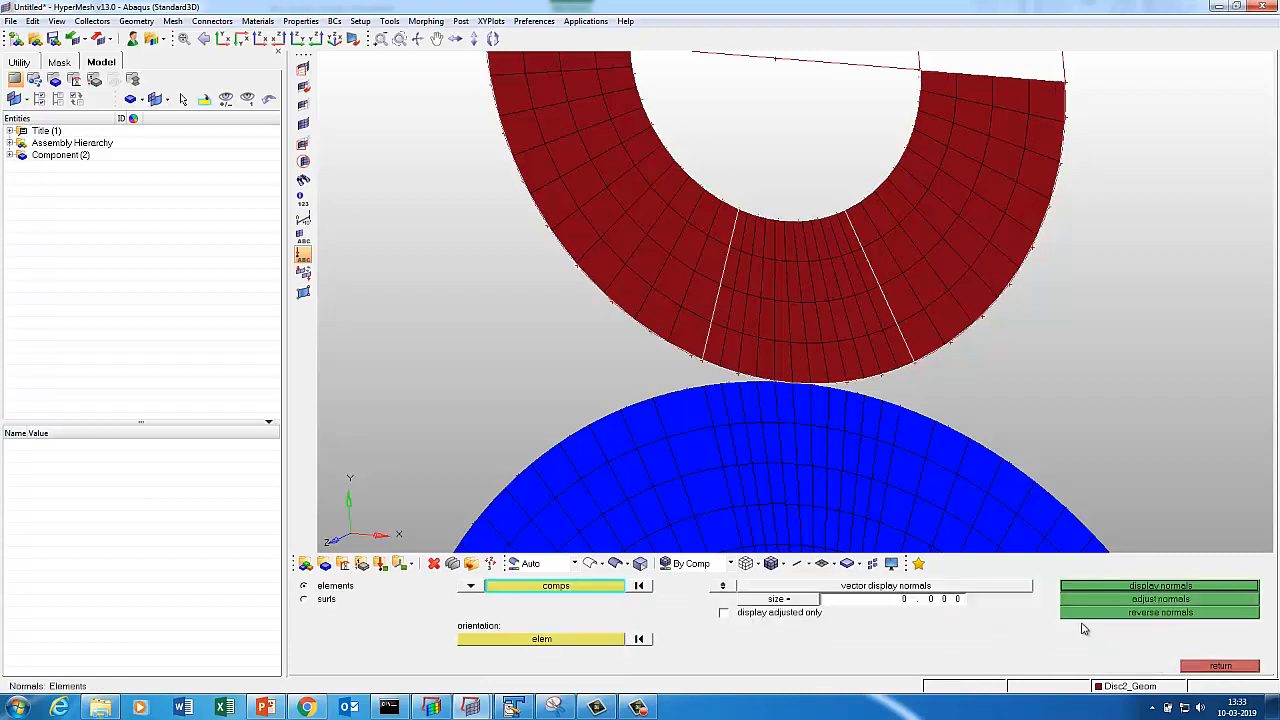
# Display the red disc's element normals and orient them to a reference element.
pyautogui.click(1133, 593)
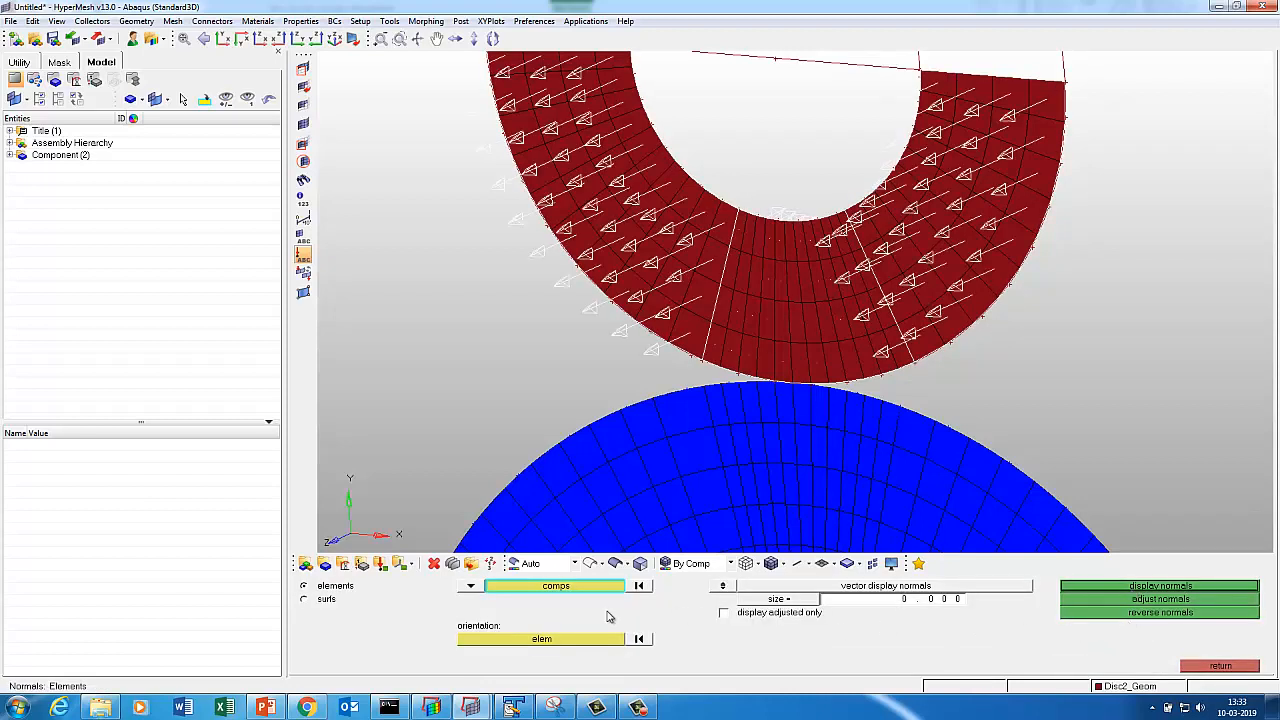
pyautogui.click(612, 641)
pyautogui.click(780, 362)
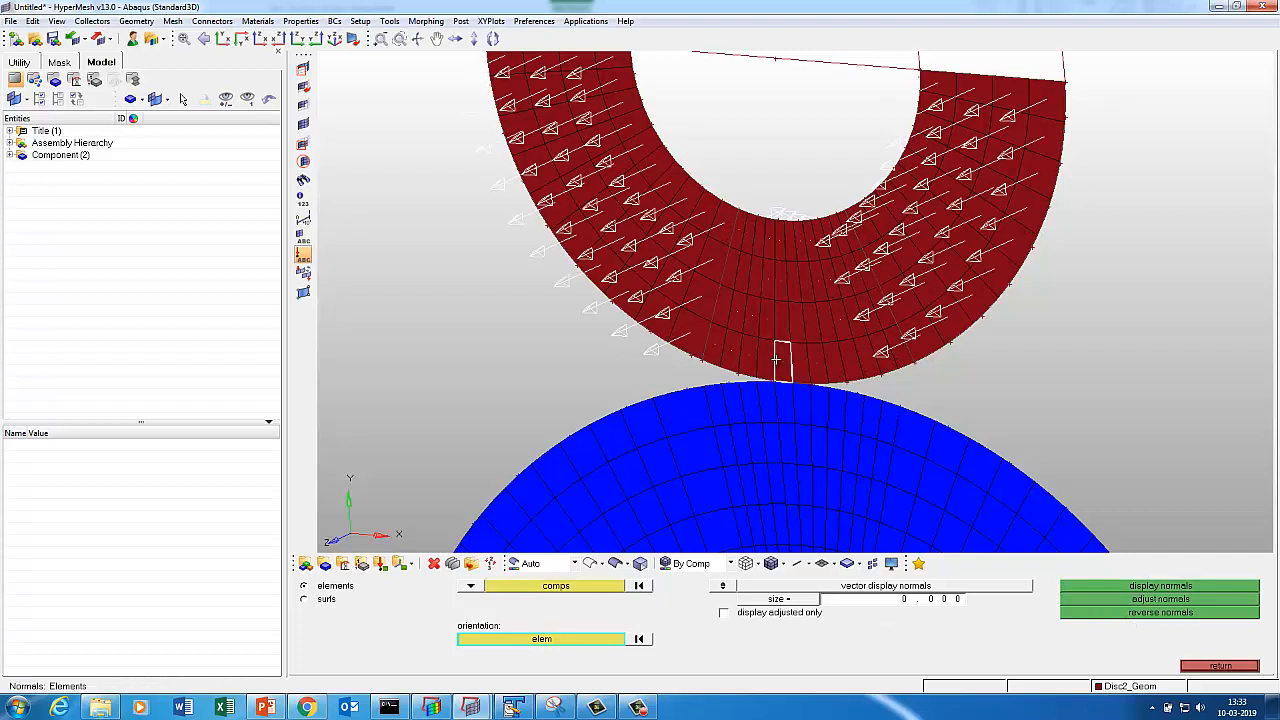
pyautogui.click(1078, 592)
pyautogui.click(1094, 600)
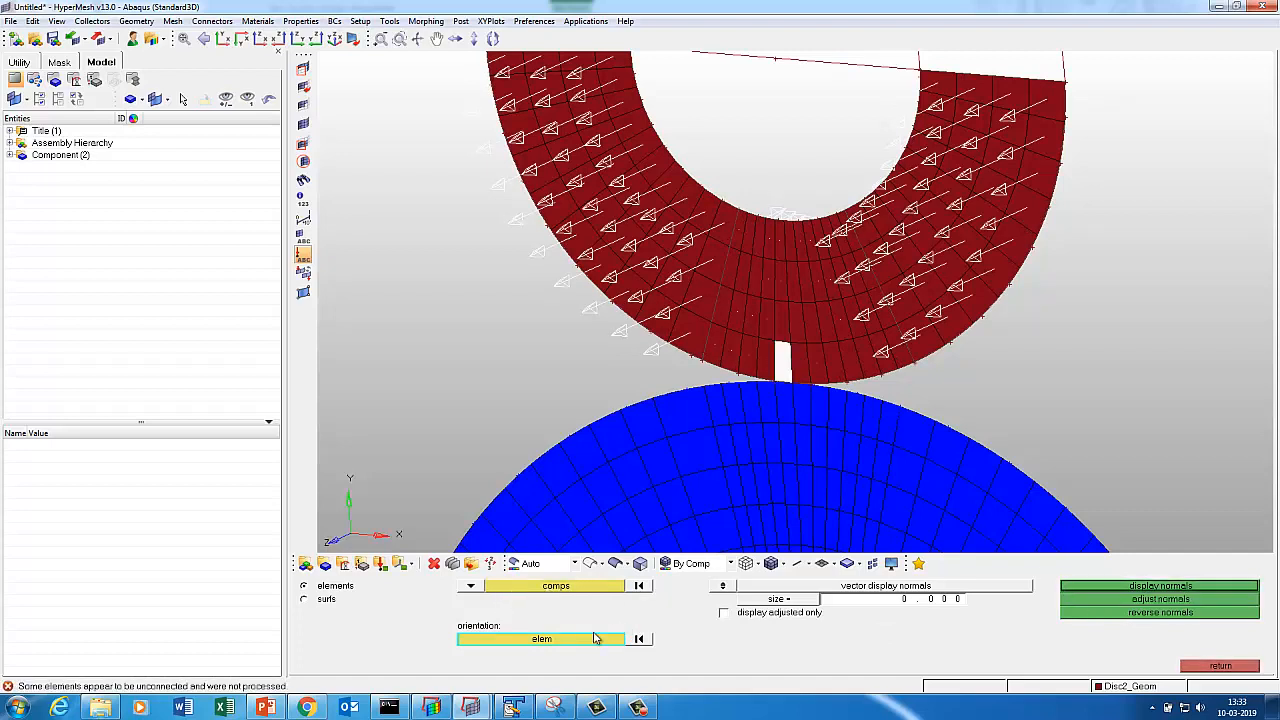
# Ruled-mesh the red disc's upper half between its outer and inner arcs, producing 76 quads.
pyautogui.click(1220, 666)
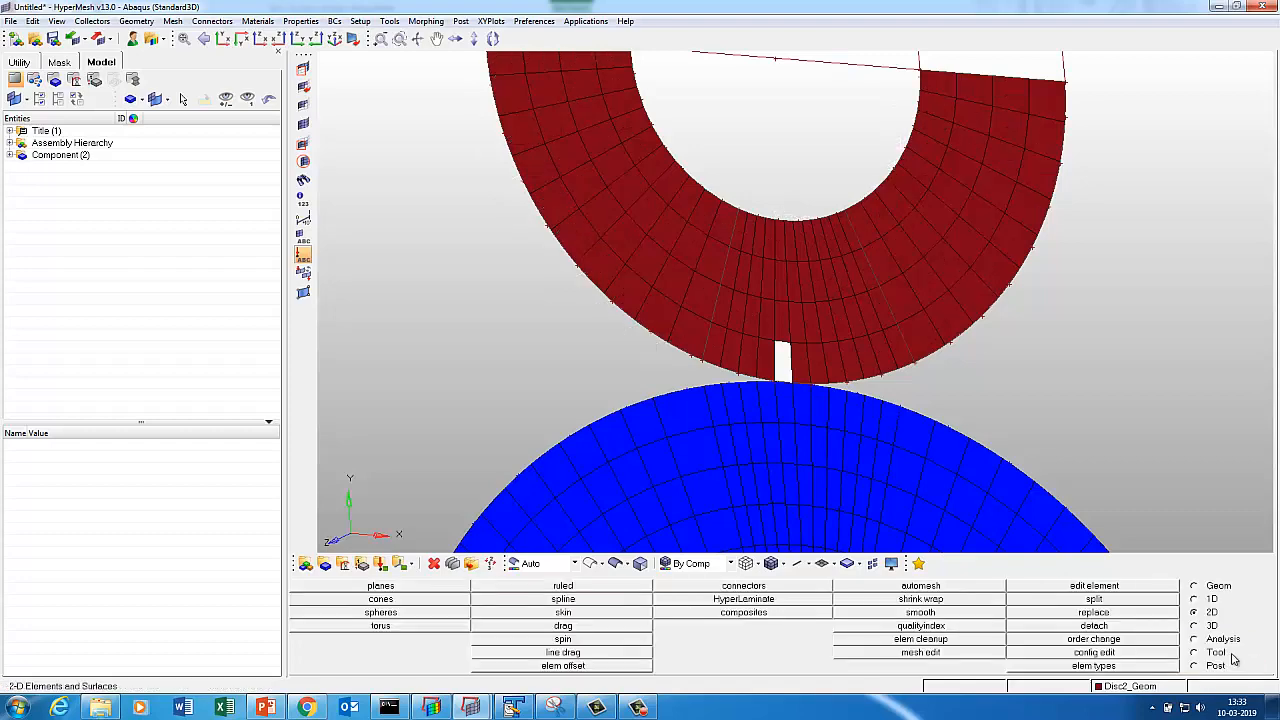
pyautogui.press('f')
pyautogui.keyDown('ctrl'); pyautogui.moveTo(917, 337); pyautogui.dragTo(1020, 332); pyautogui.keyUp('ctrl')
pyautogui.keyDown('ctrl'); pyautogui.moveTo(912, 216); pyautogui.dragTo(924, 190, button='middle'); pyautogui.keyUp('ctrl')
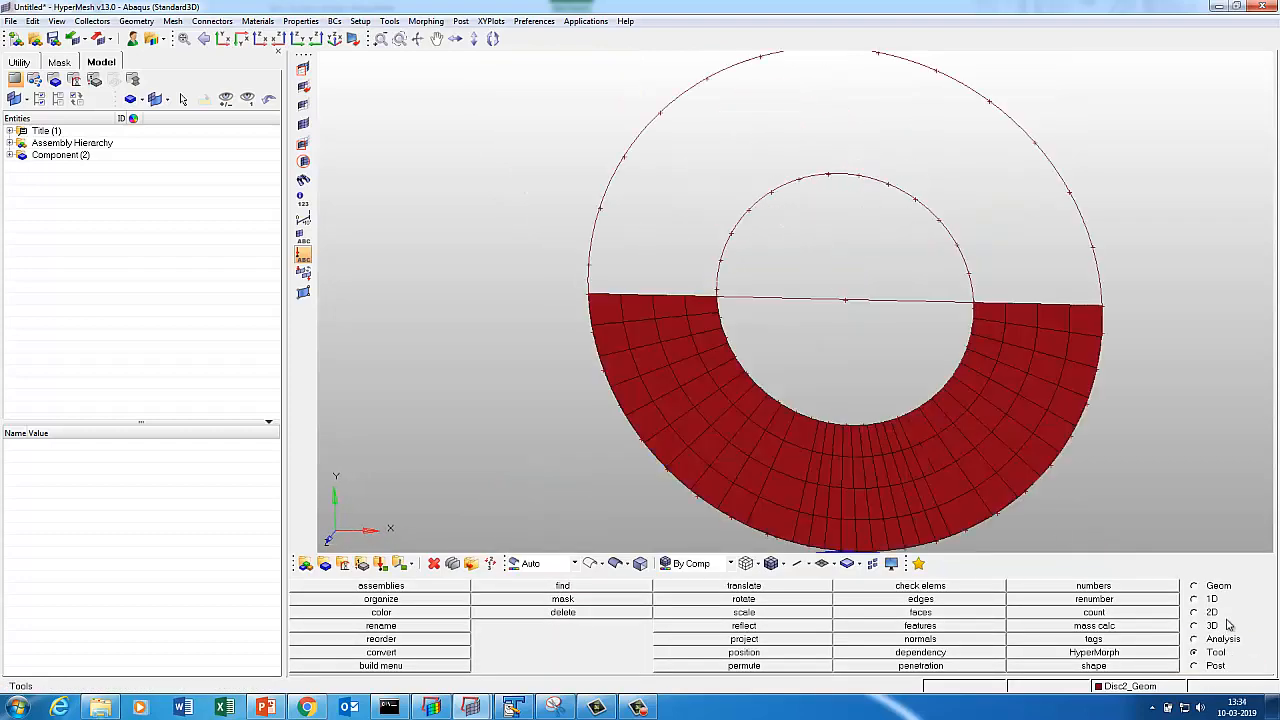
pyautogui.click(1196, 614)
pyautogui.click(494, 598)
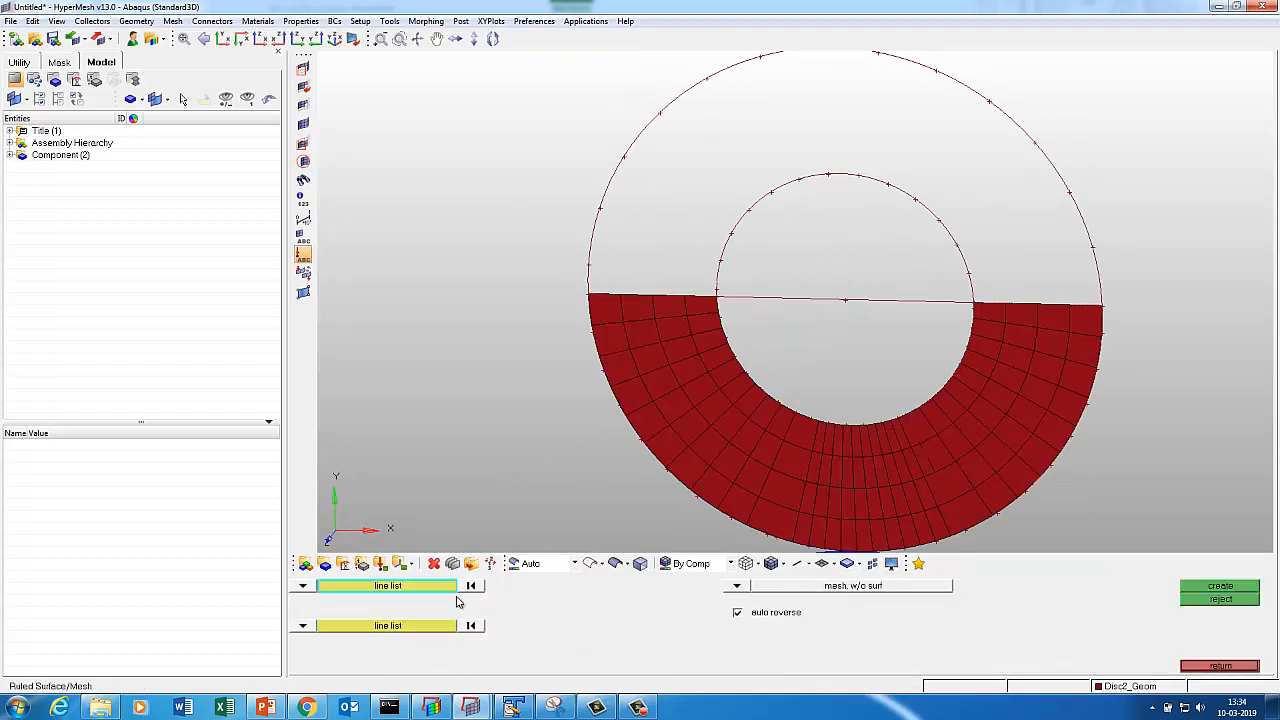
pyautogui.click(600, 217)
pyautogui.click(355, 627)
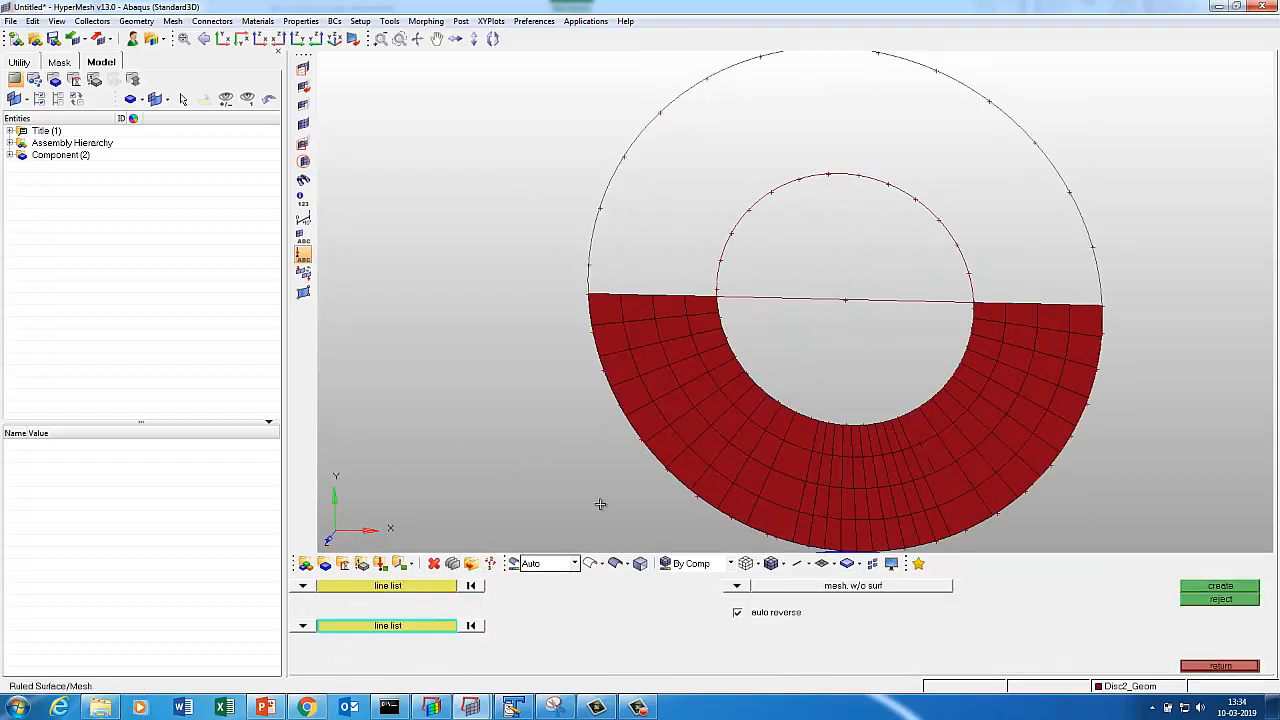
pyautogui.click(735, 231)
pyautogui.click(1218, 587)
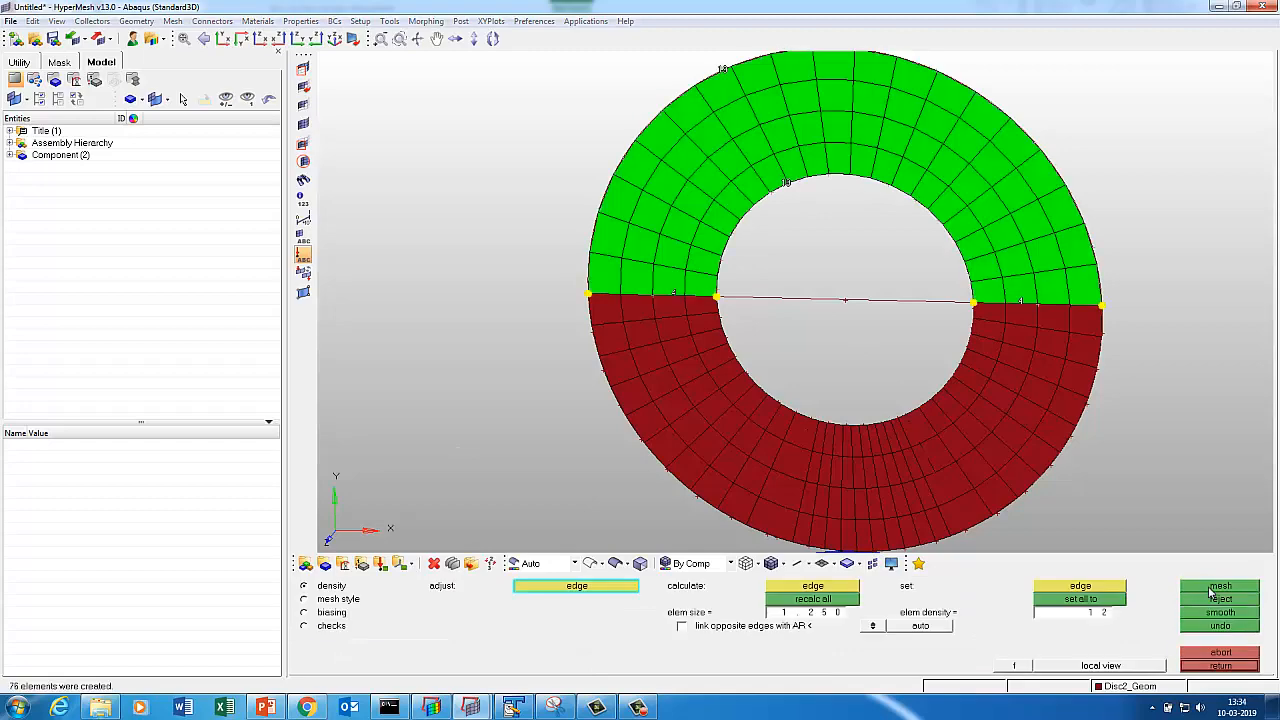
pyautogui.click(1207, 666)
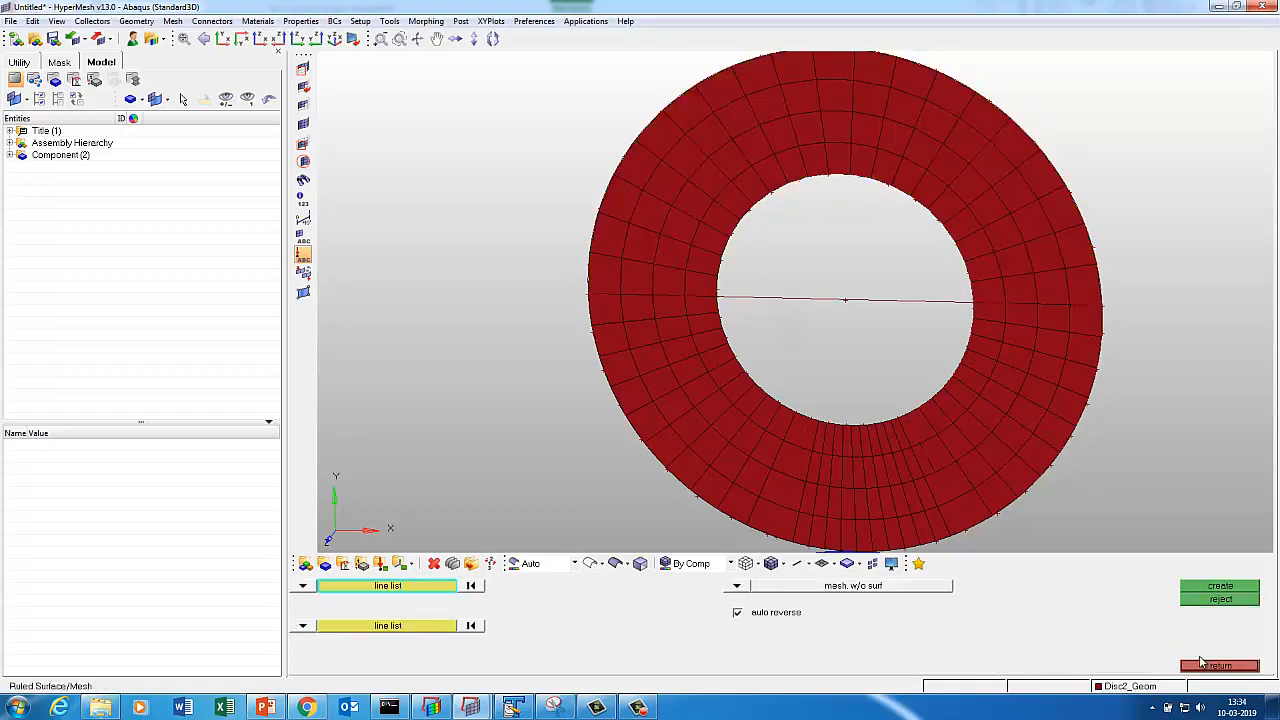
pyautogui.press('f')
pyautogui.click(1202, 662)
# Hide all geometry and Disc2_Geom elements, leaving only the blue disc's mesh in view.
pyautogui.press('d')
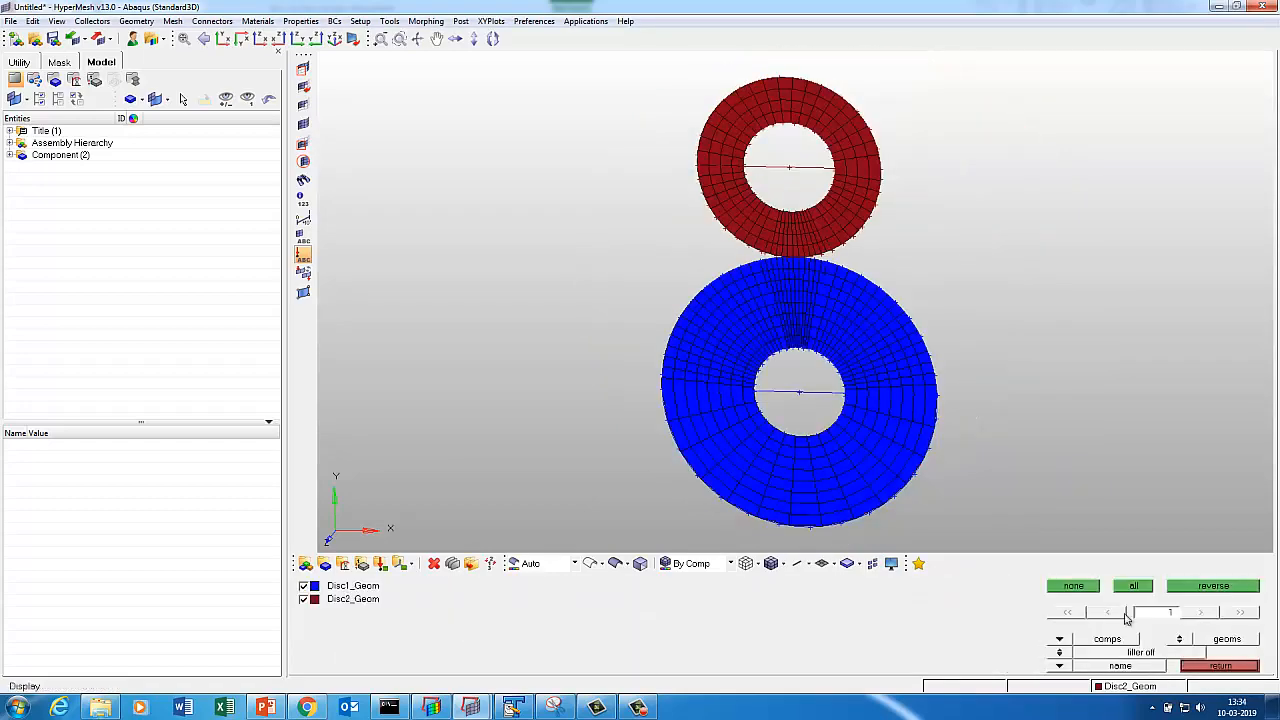
pyautogui.click(1076, 587)
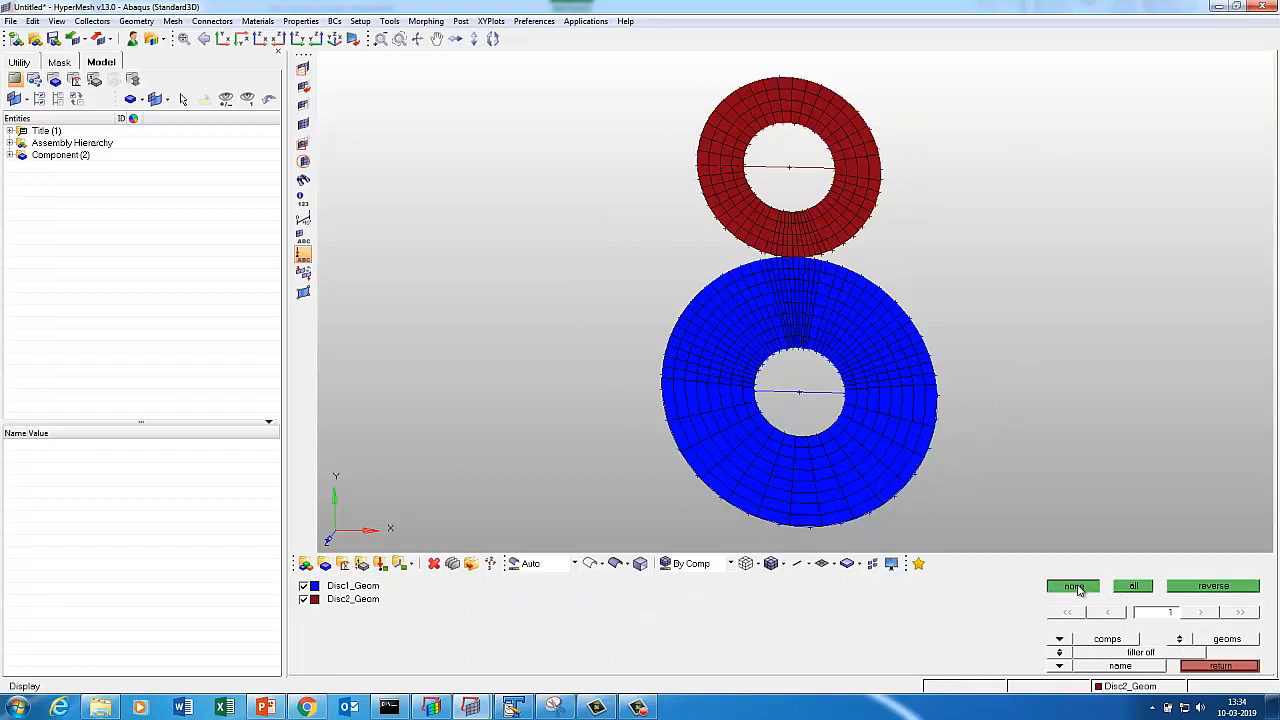
pyautogui.click(1196, 640)
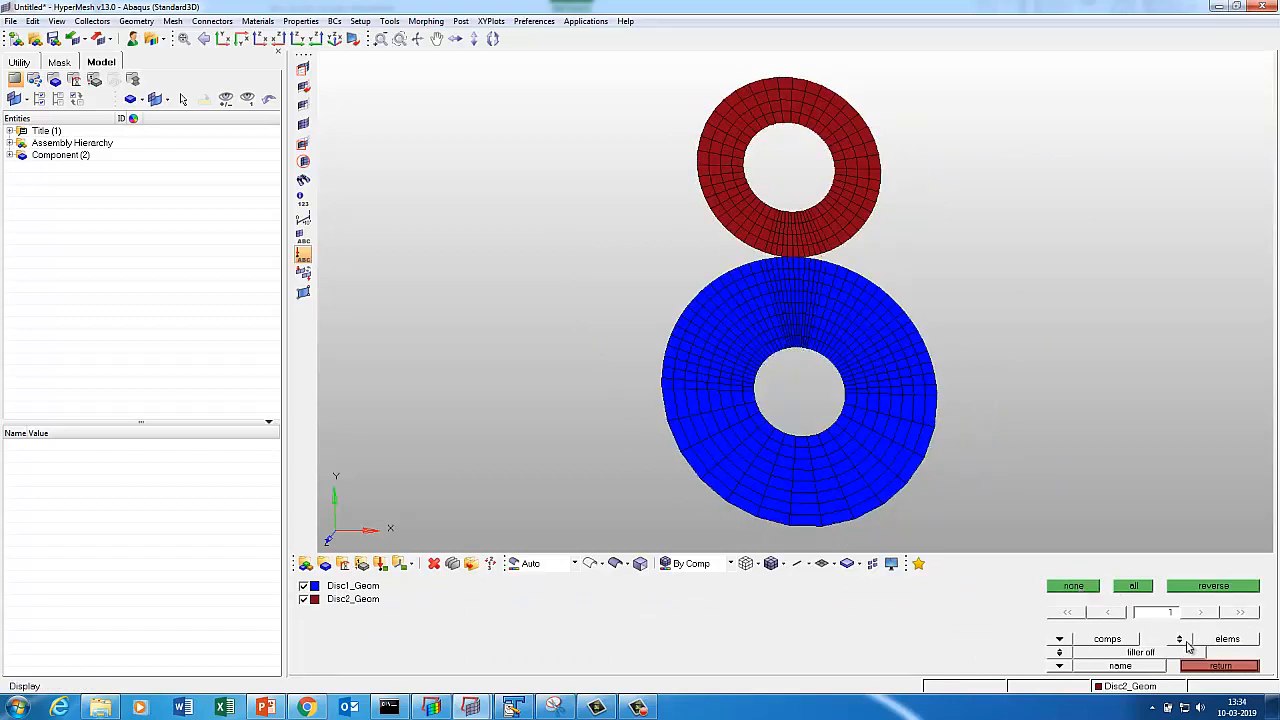
pyautogui.click(303, 600)
pyautogui.press('d')
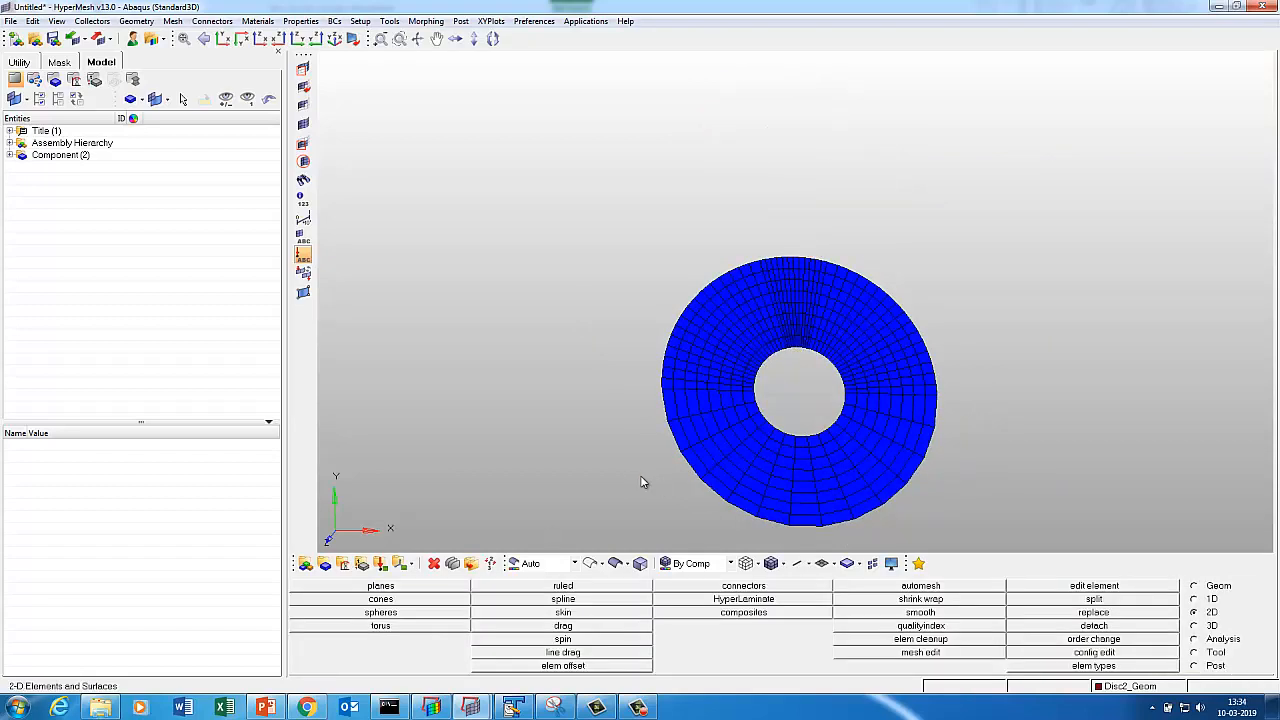
pyautogui.press('f')
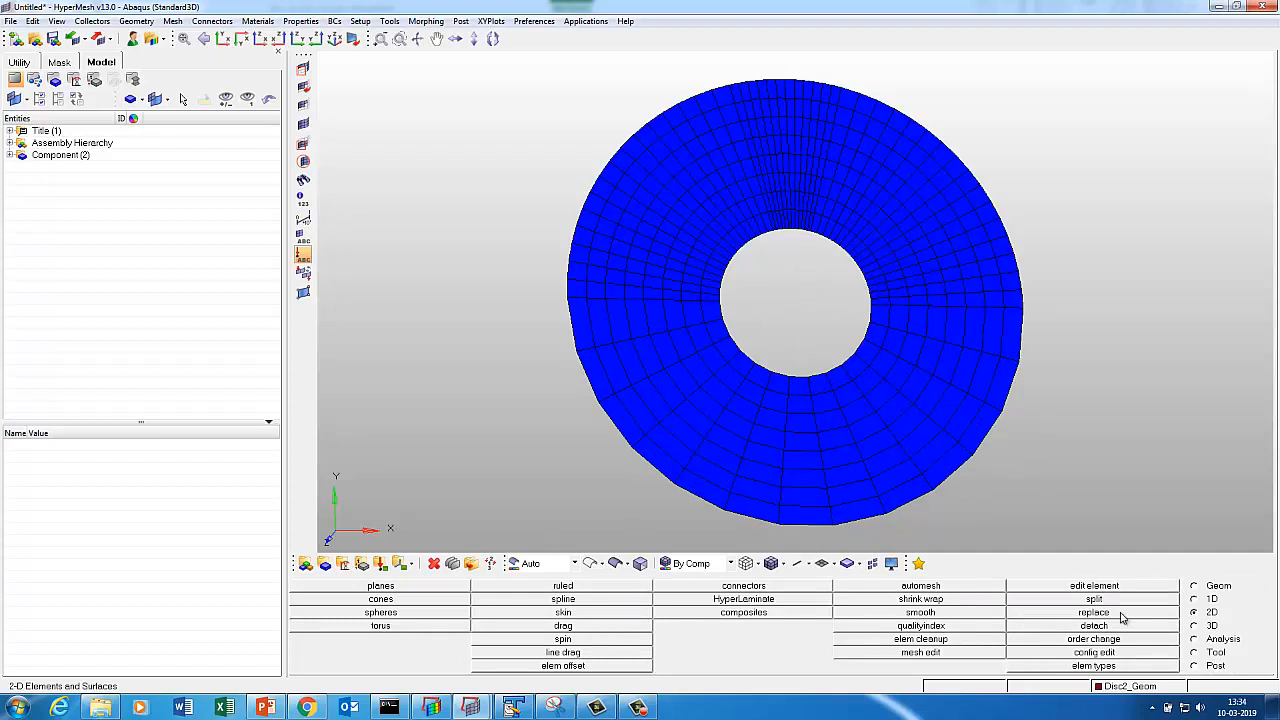
# Run the 2D element length check on the blue disc: 0 of 456 fail.
pyautogui.click(1211, 657)
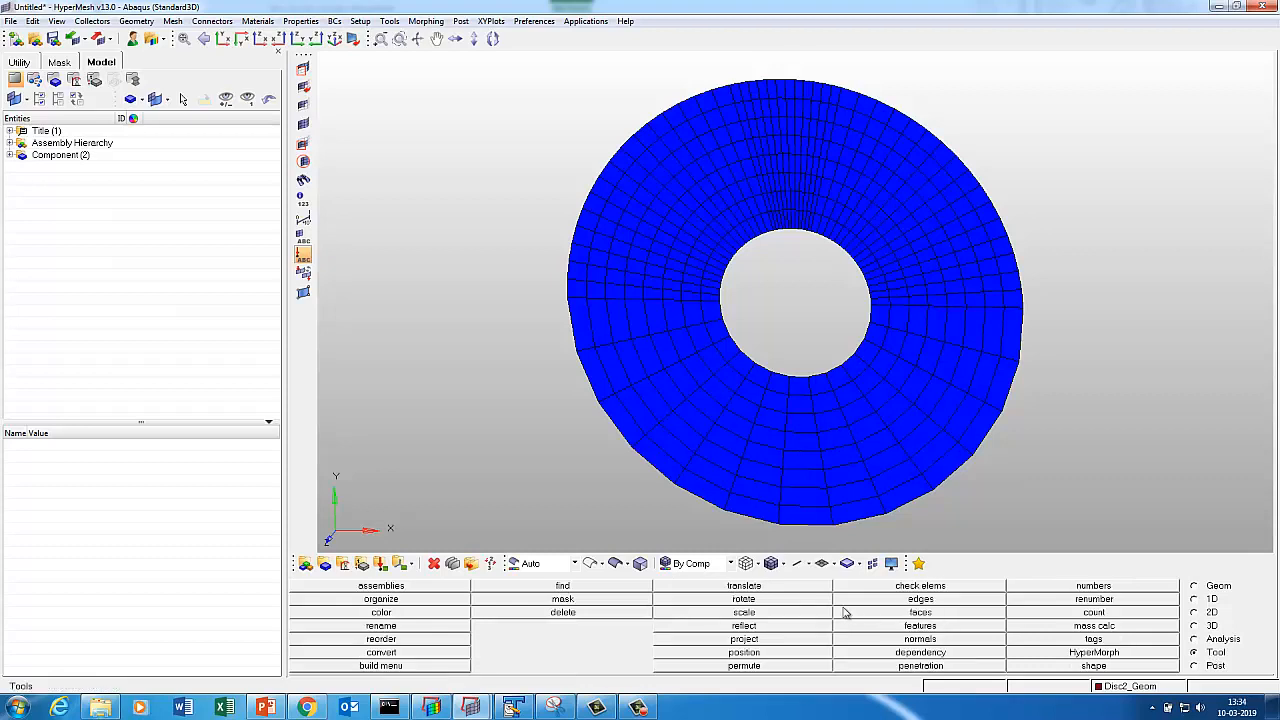
pyautogui.click(919, 586)
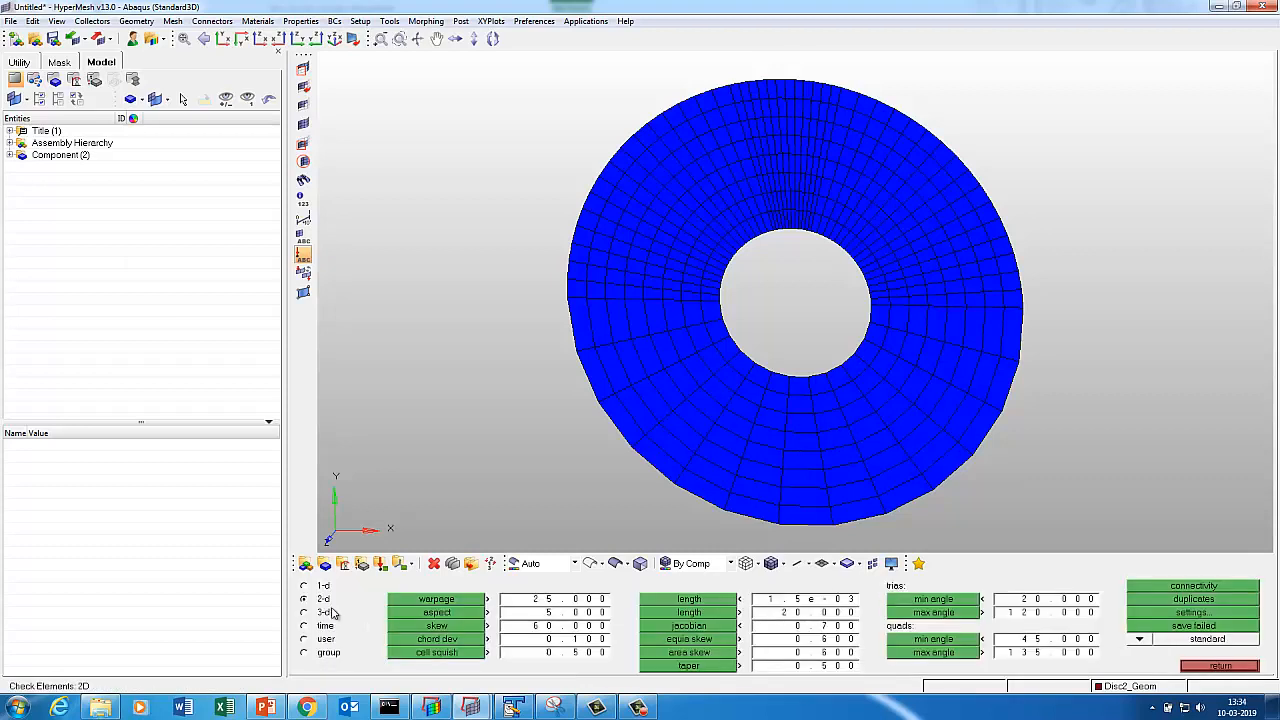
pyautogui.click(652, 598)
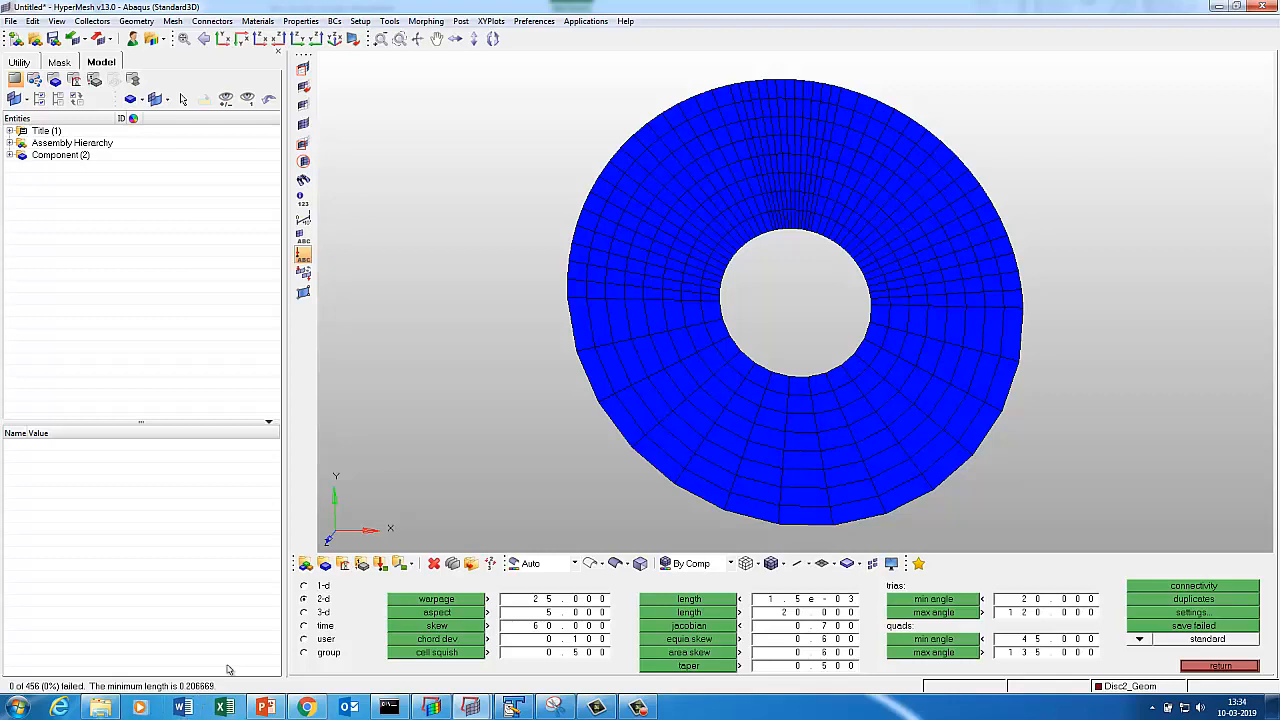
pyautogui.click(1186, 666)
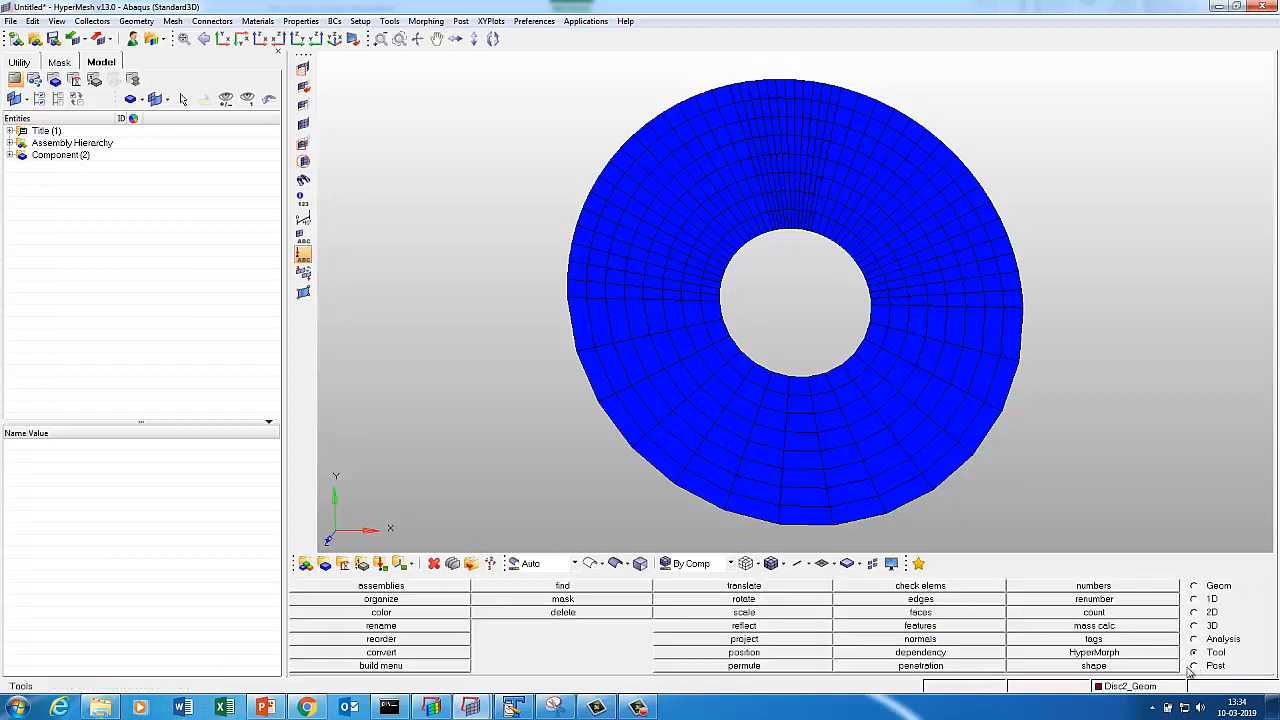
# Equivalence the displayed elements' coincident nodes at tolerance 0.1, merging 36 nodes.
pyautogui.hotkey('shift', 'F3')
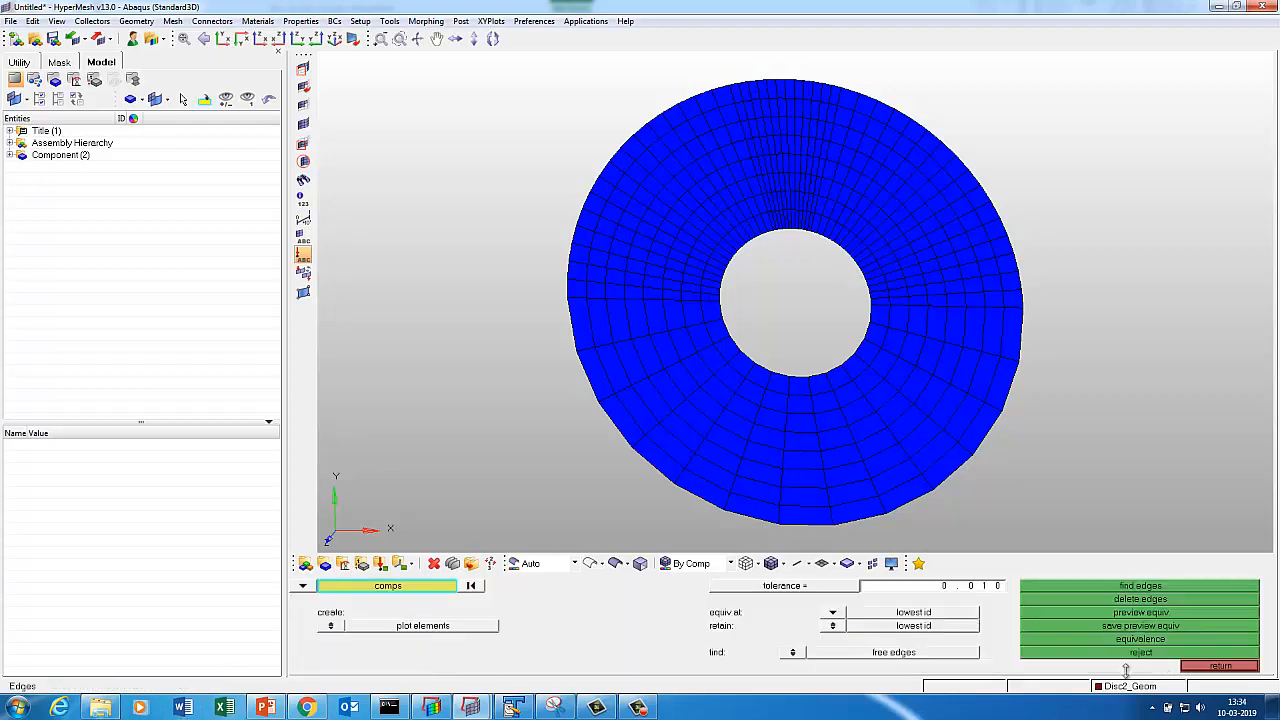
pyautogui.doubleClick(940, 592)
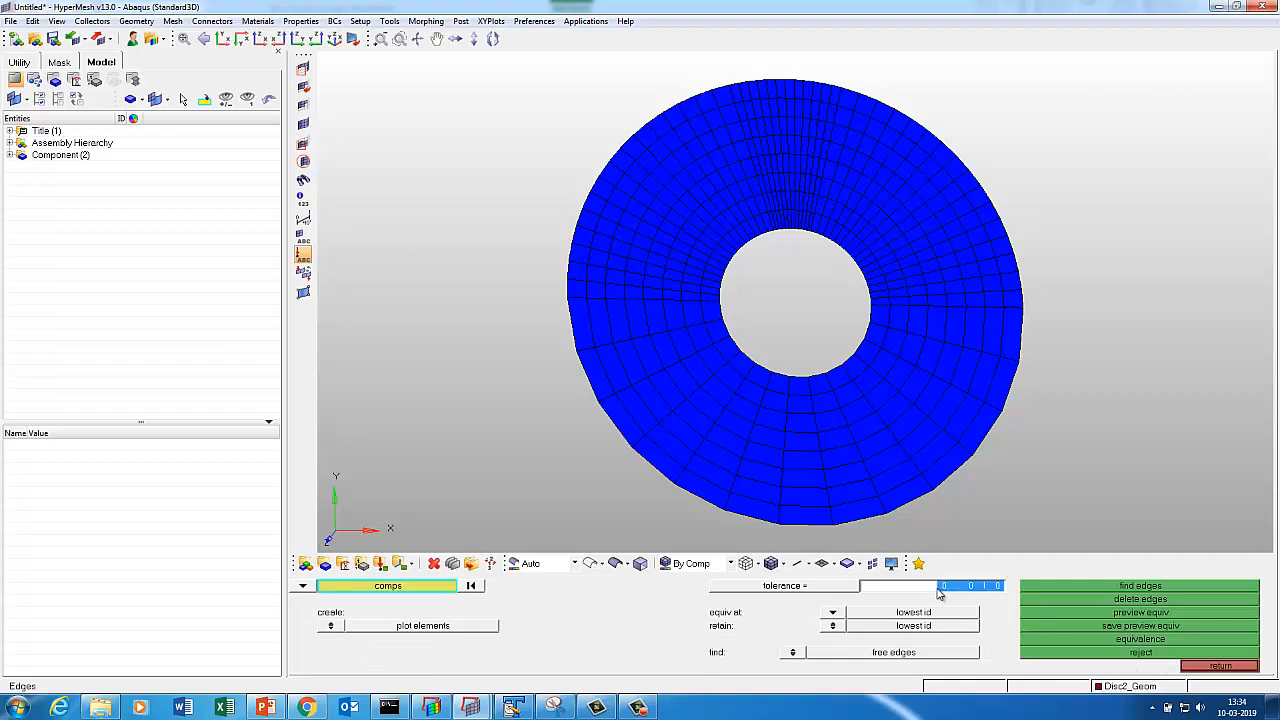
pyautogui.write('0.')
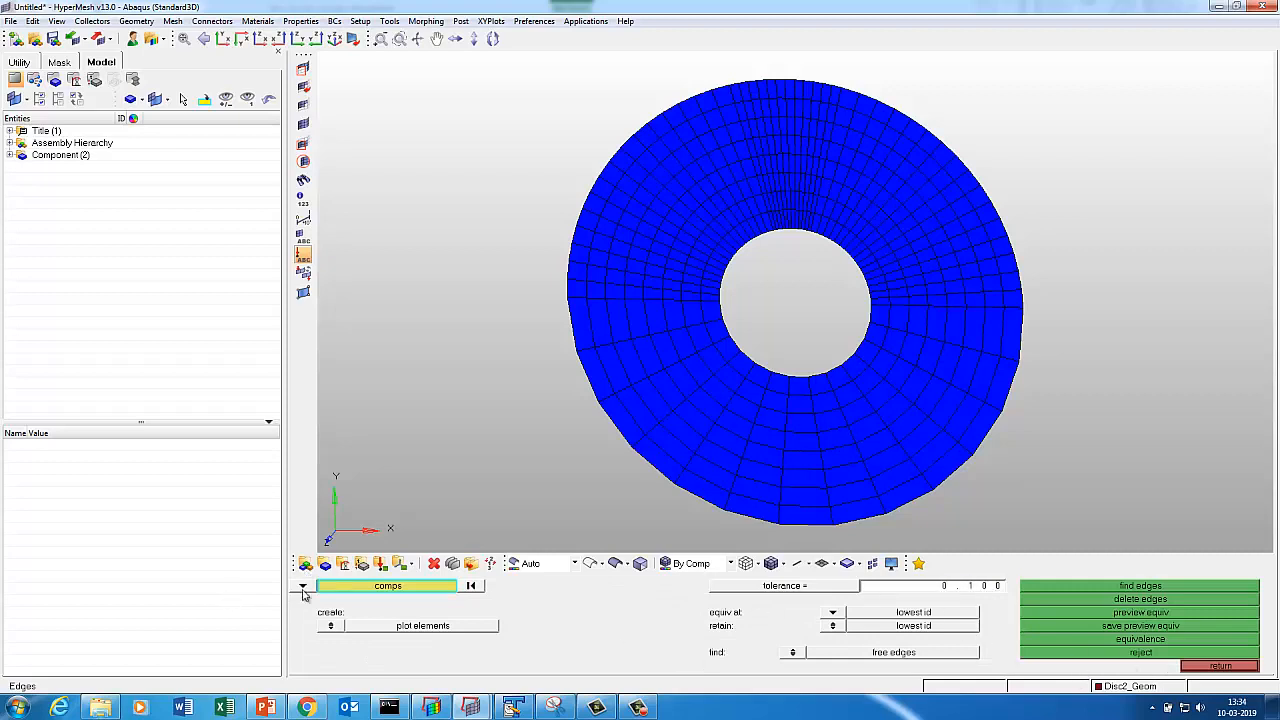
pyautogui.click(302, 587)
pyautogui.click(355, 600)
pyautogui.click(385, 586)
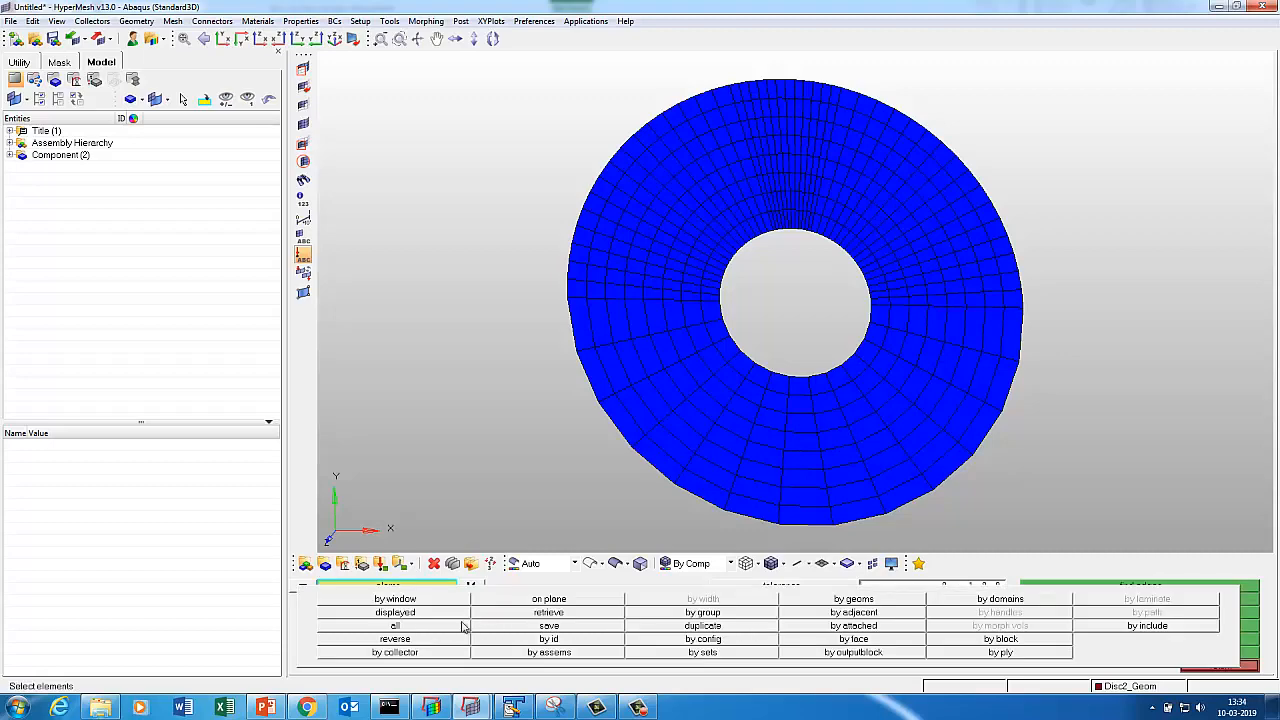
pyautogui.click(440, 620)
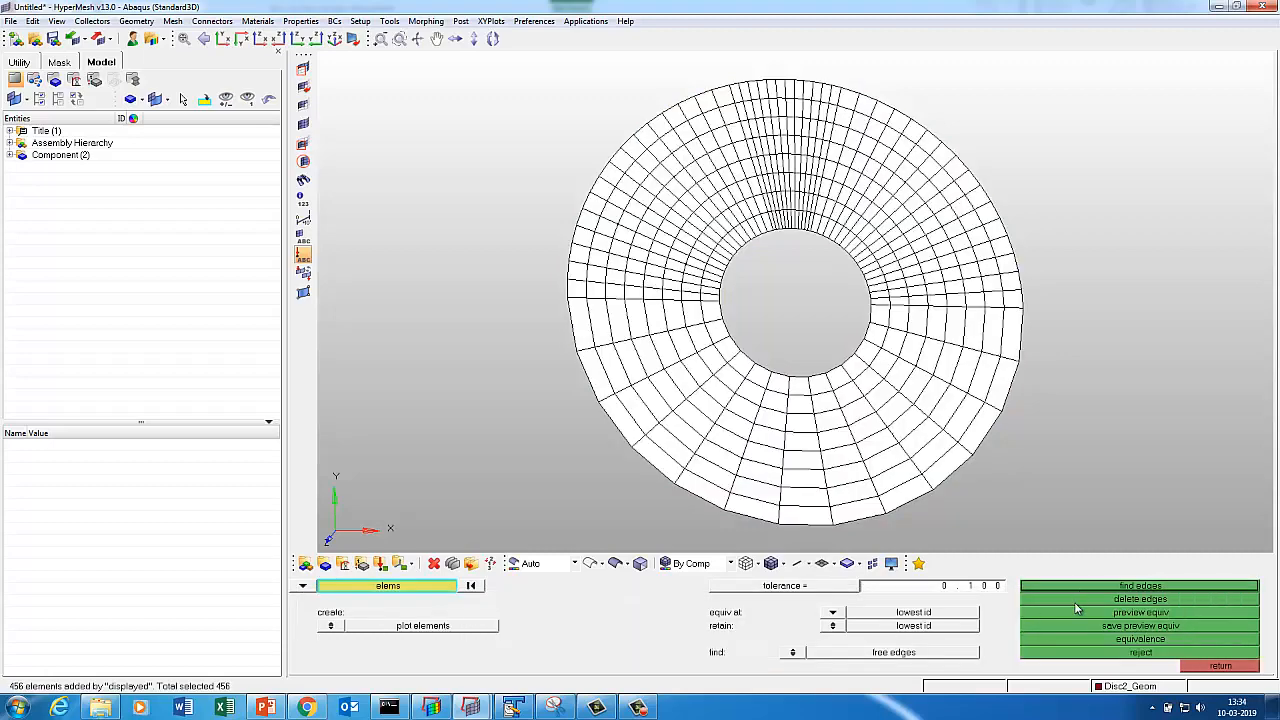
pyautogui.click(1072, 613)
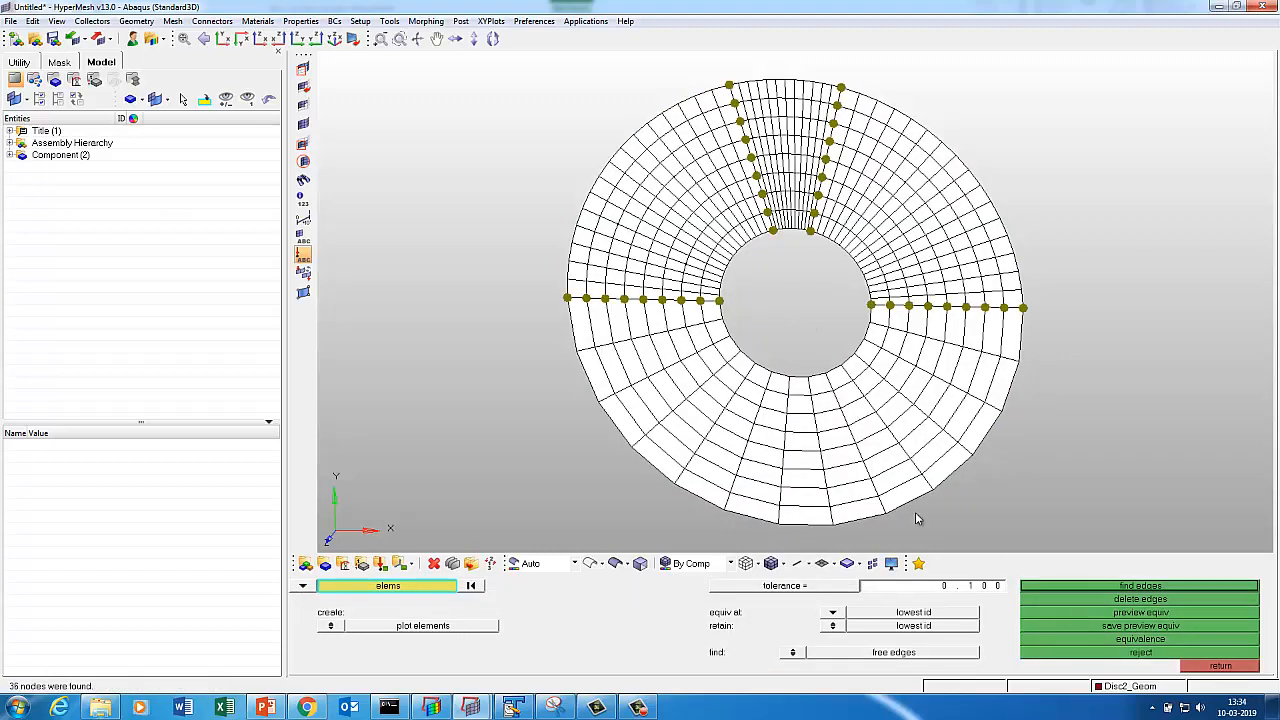
pyautogui.click(1115, 640)
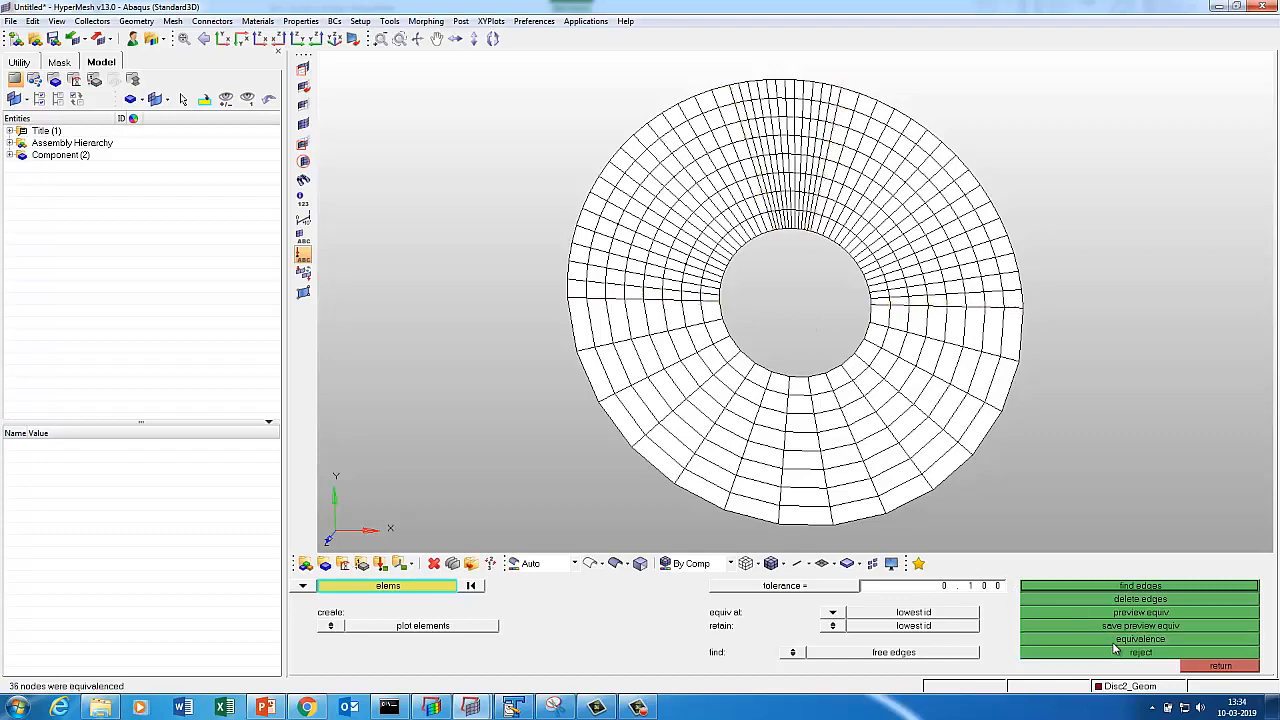
# Find the free edges and hide Disc1_Geom's mesh to show only the two boundary circles.
pyautogui.click(1112, 586)
pyautogui.press('Escape')
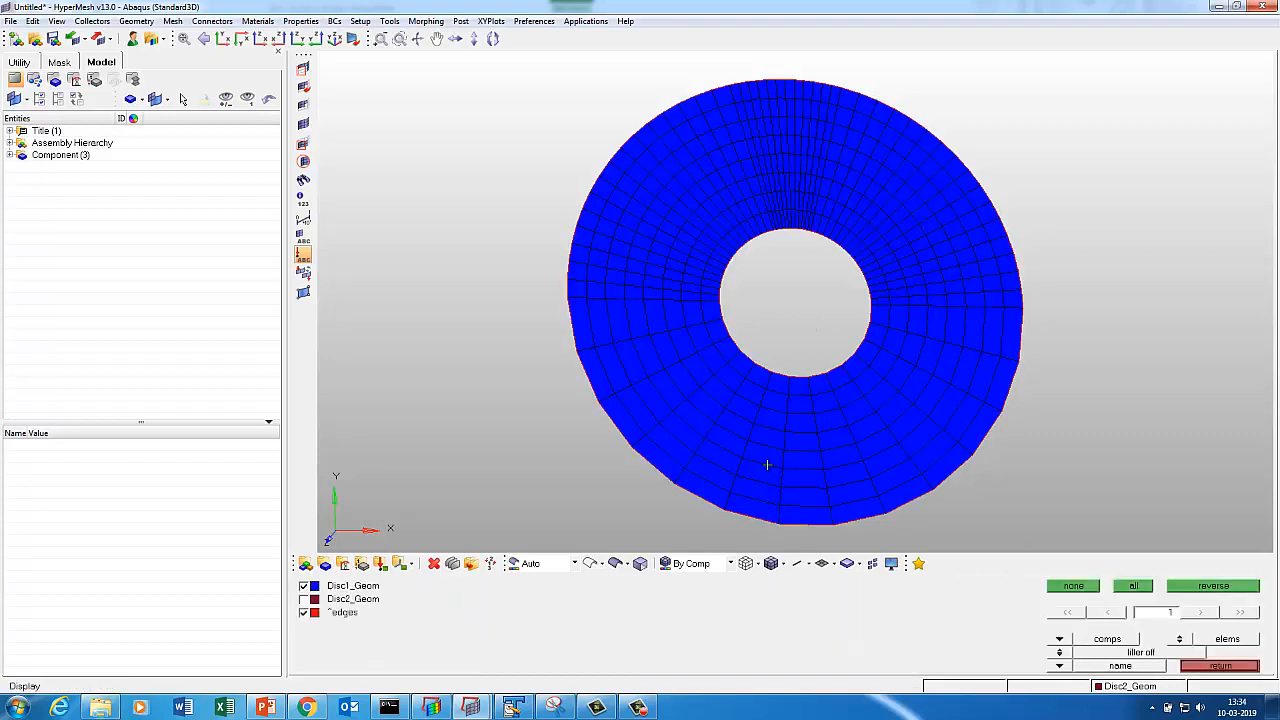
pyautogui.click(767, 465)
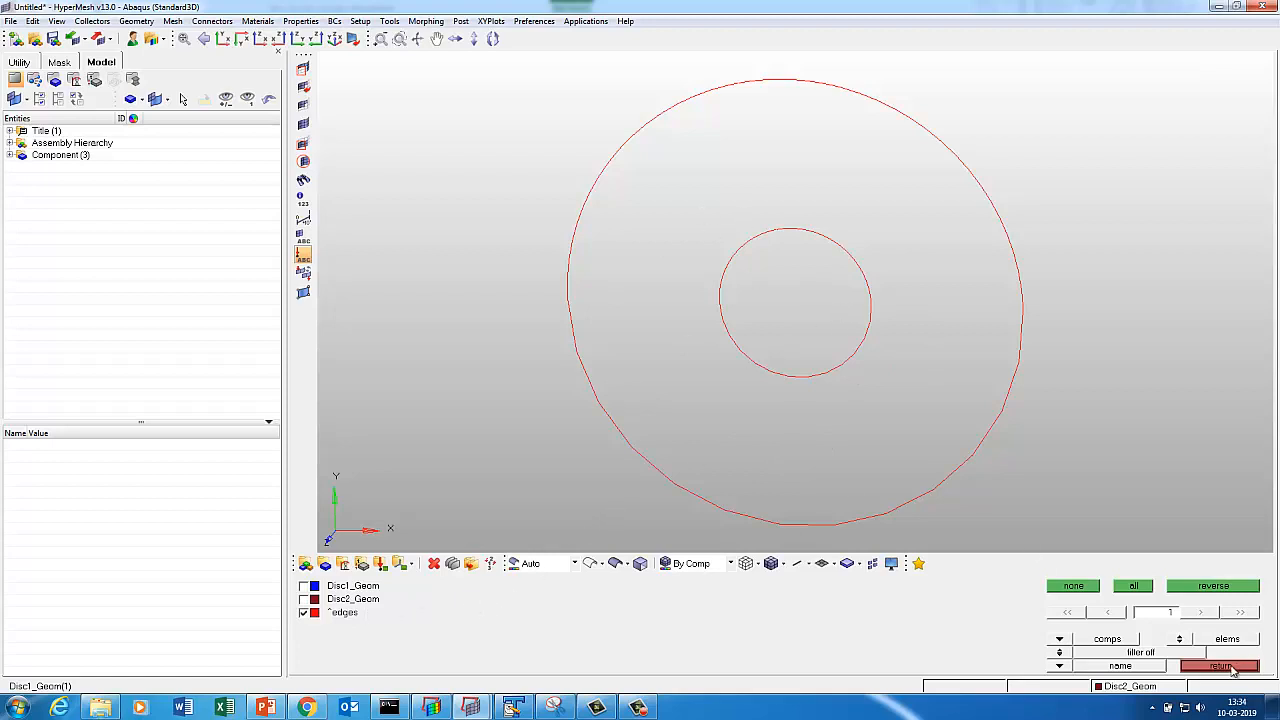
# Delete the temporary ^edges component and display only the red Disc2_Geom mesh, fitted to view.
pyautogui.press('Escape')
pyautogui.hotkey('shift', 'F3')
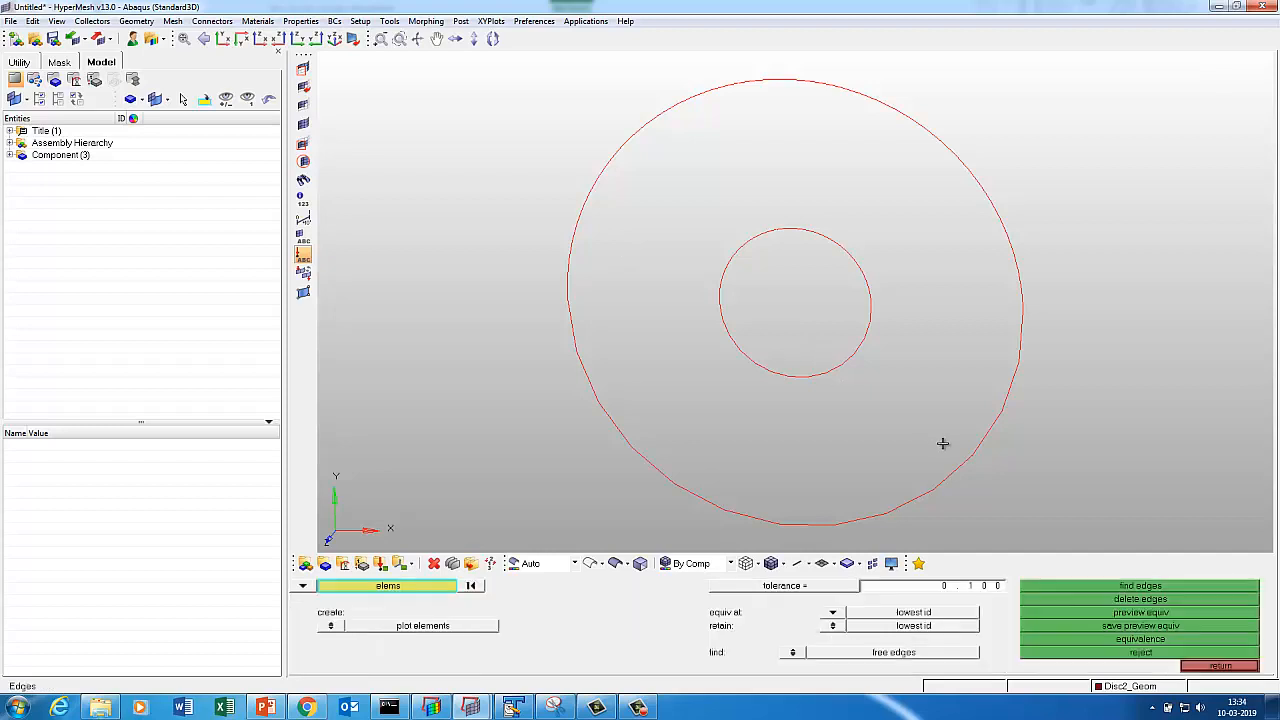
pyautogui.click(1098, 598)
pyautogui.press('d')
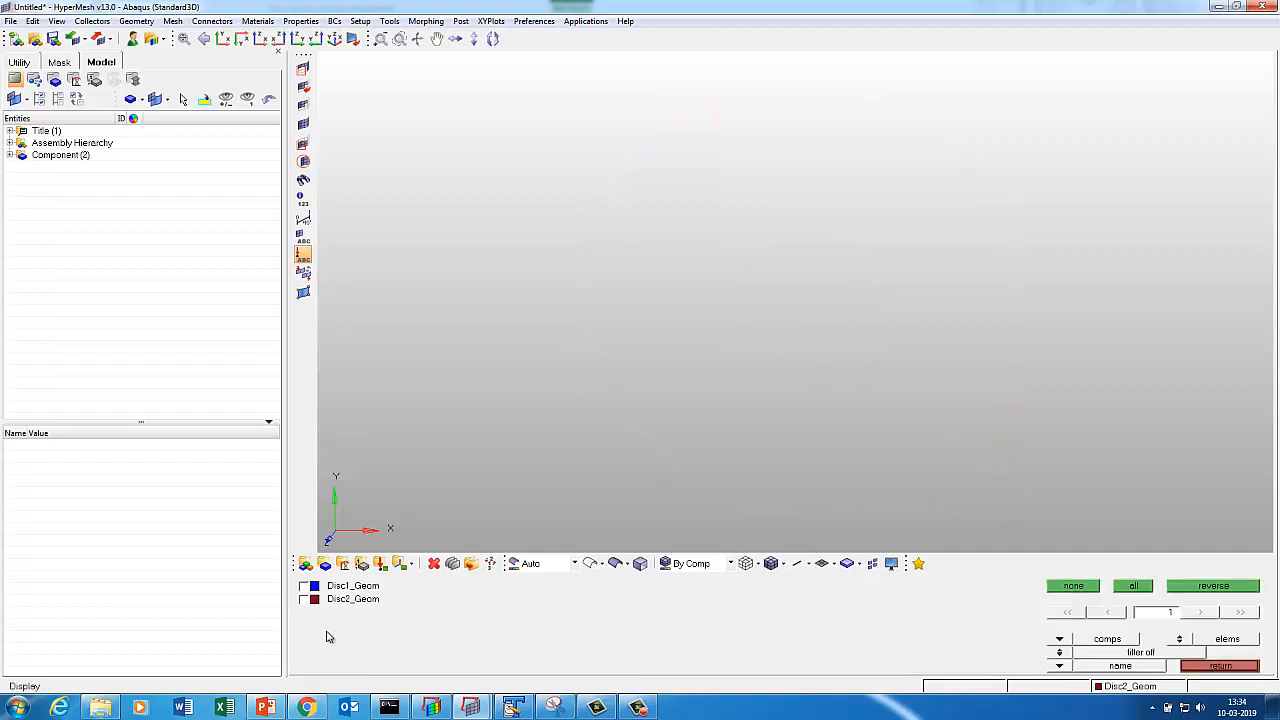
pyautogui.press('f')
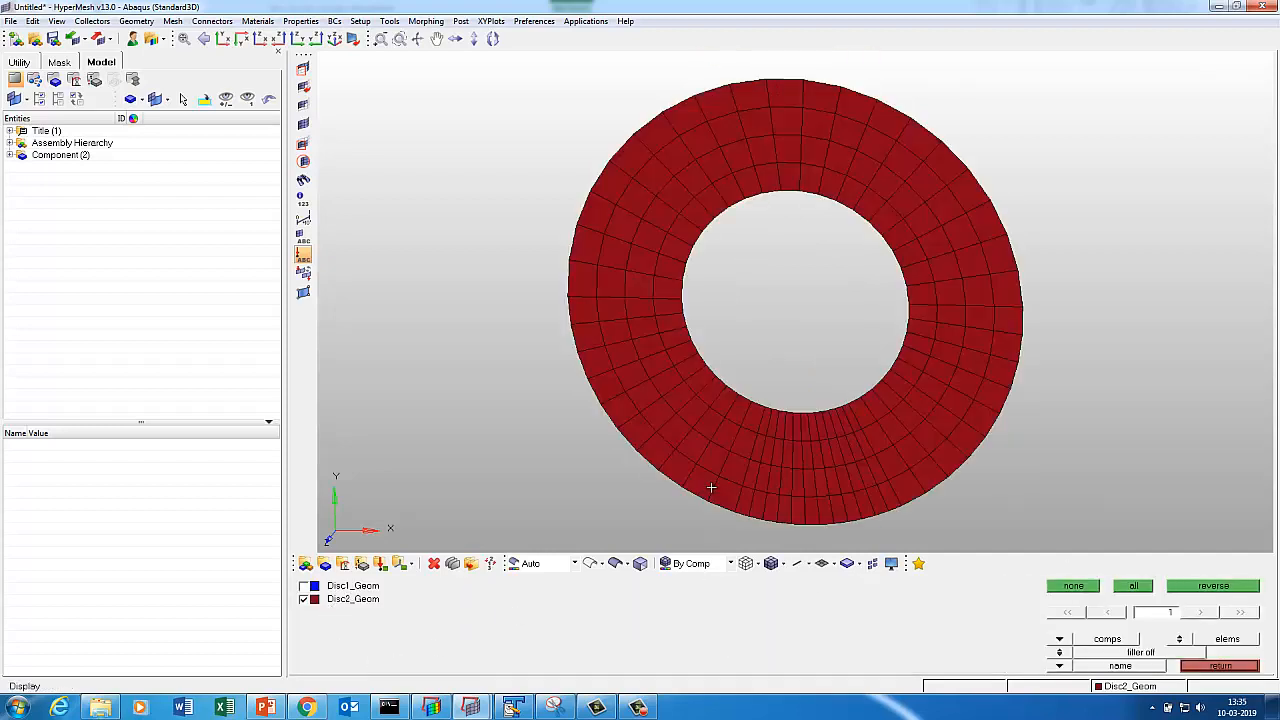
pyautogui.press('Escape')
pyautogui.press('Escape')
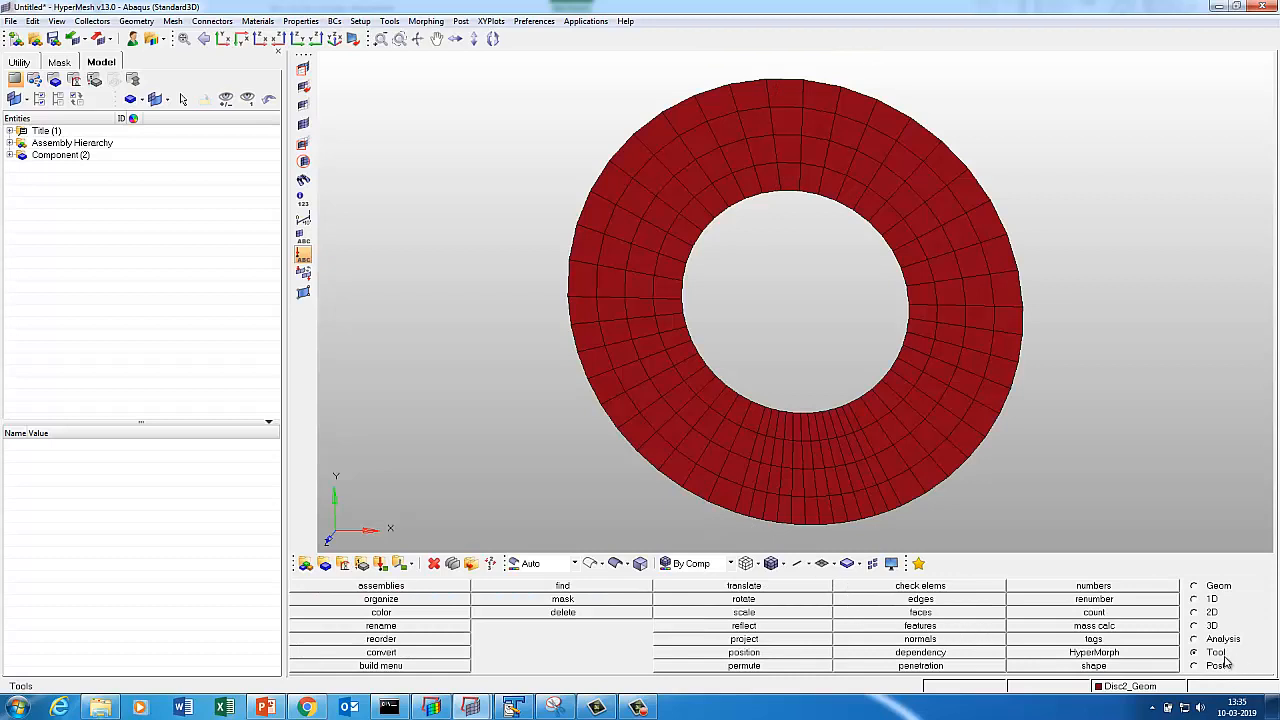
# Run the 2D element length check on the Disc2_Geom mesh.
pyautogui.click(922, 588)
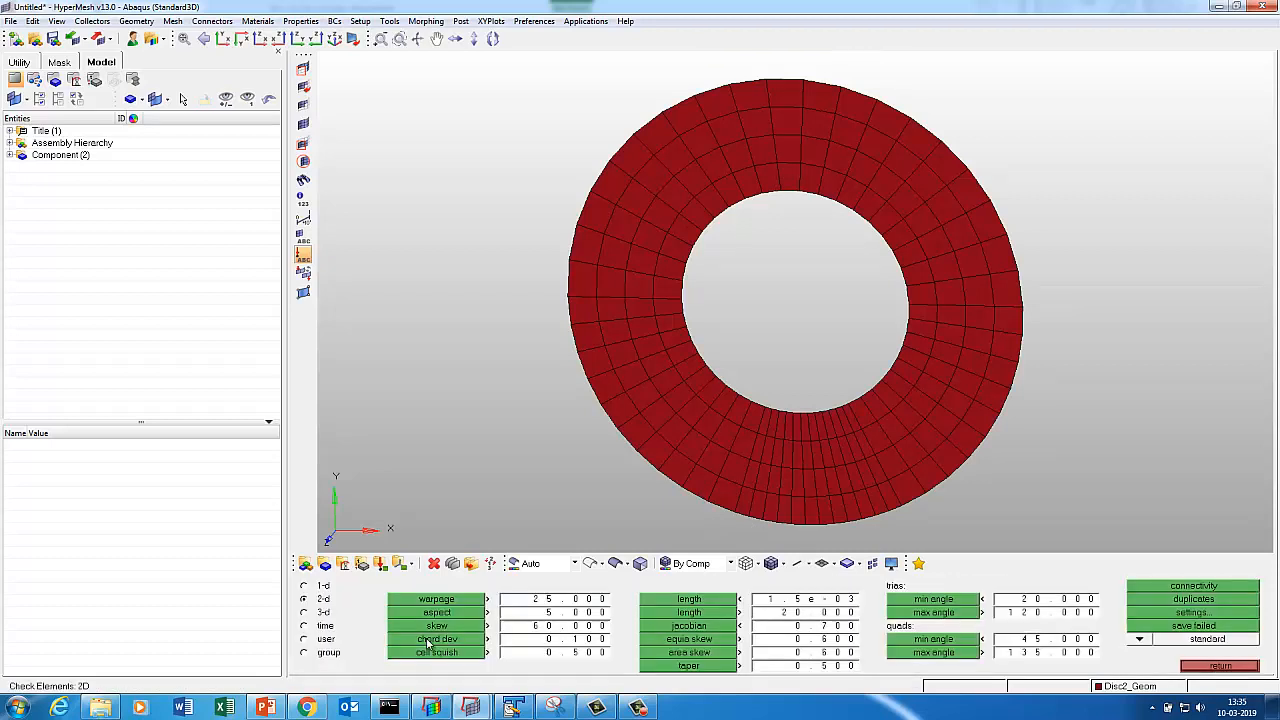
pyautogui.click(652, 600)
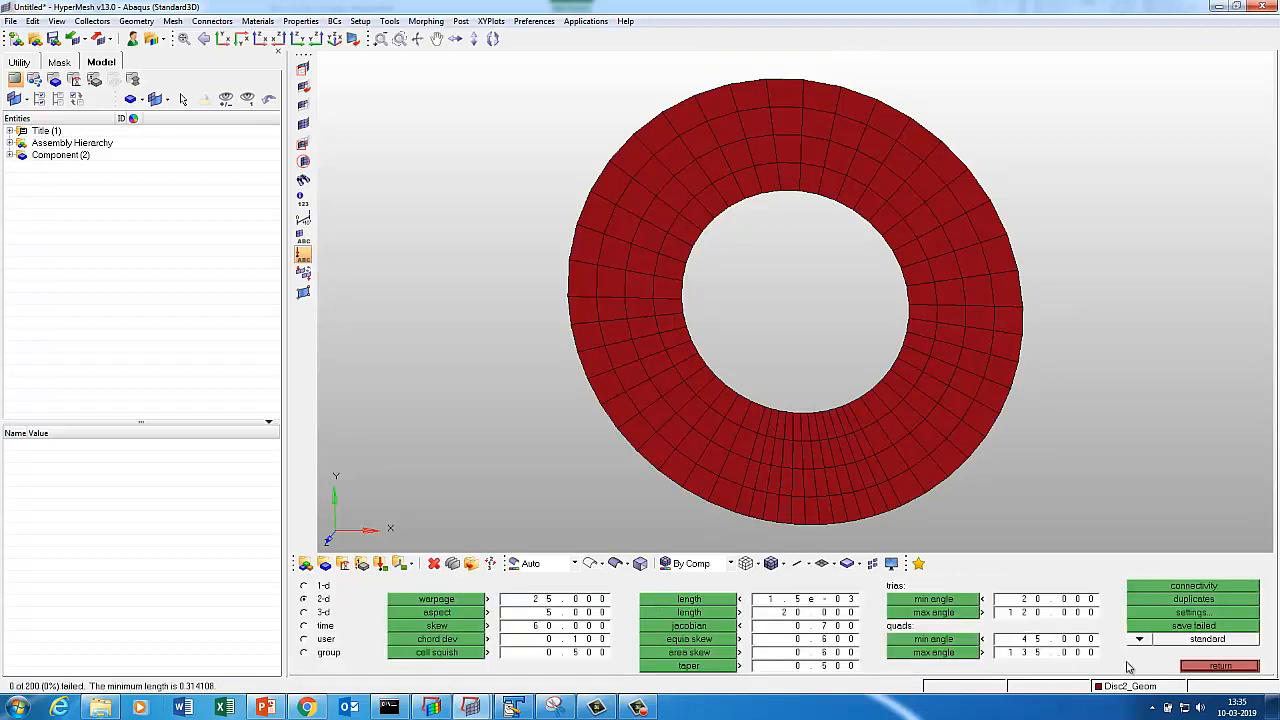
pyautogui.click(1190, 666)
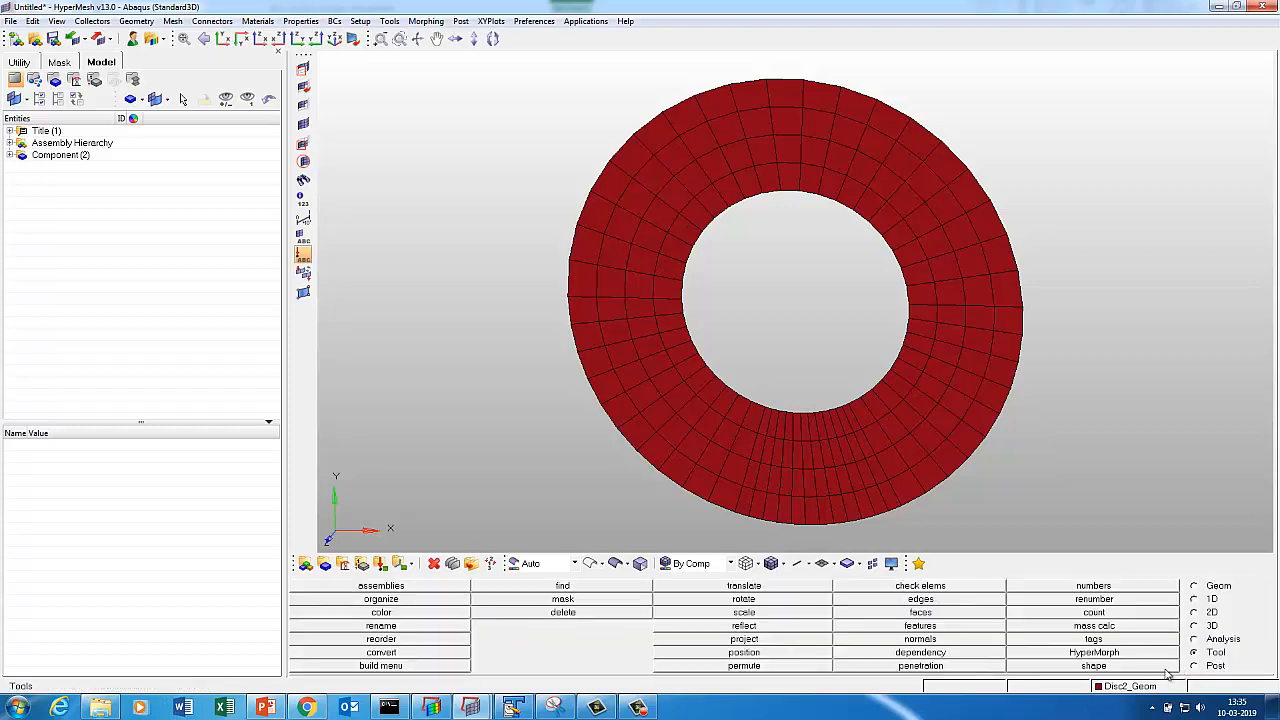
# Preview and equivalence the displayed elements' duplicate nodes, merging them.
pyautogui.hotkey('shift', 'F3')
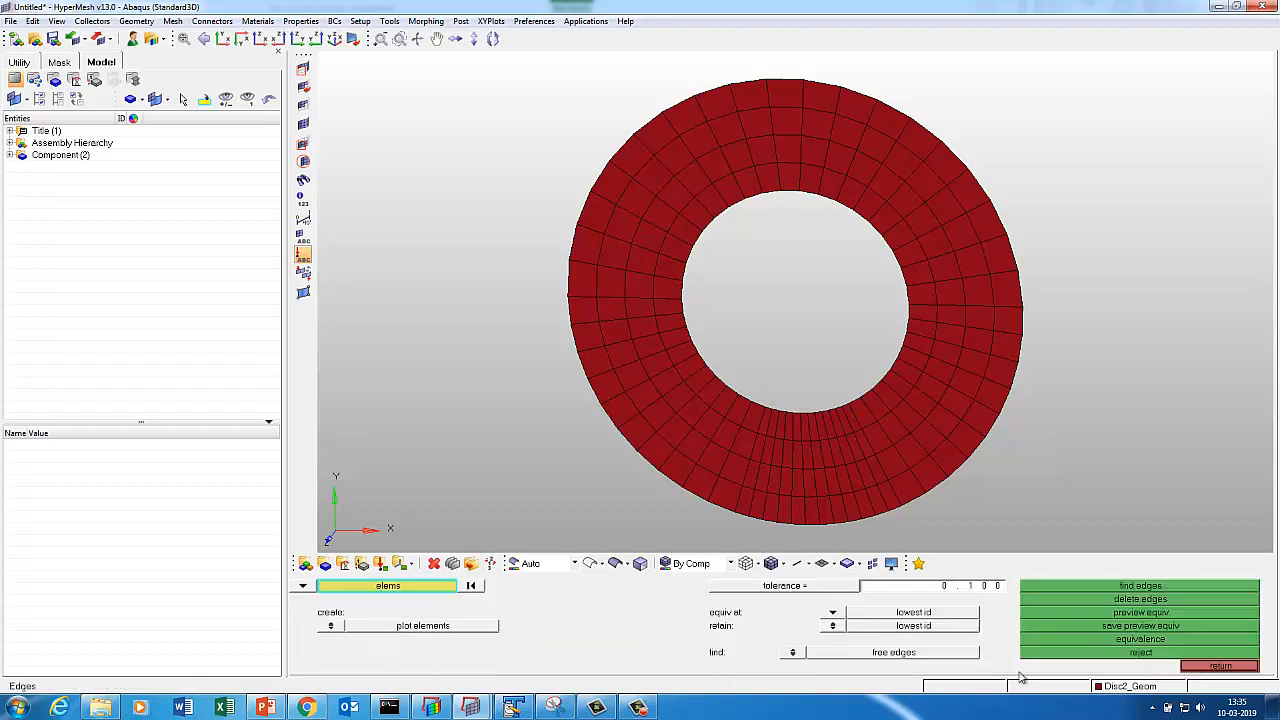
pyautogui.click(370, 588)
pyautogui.click(440, 614)
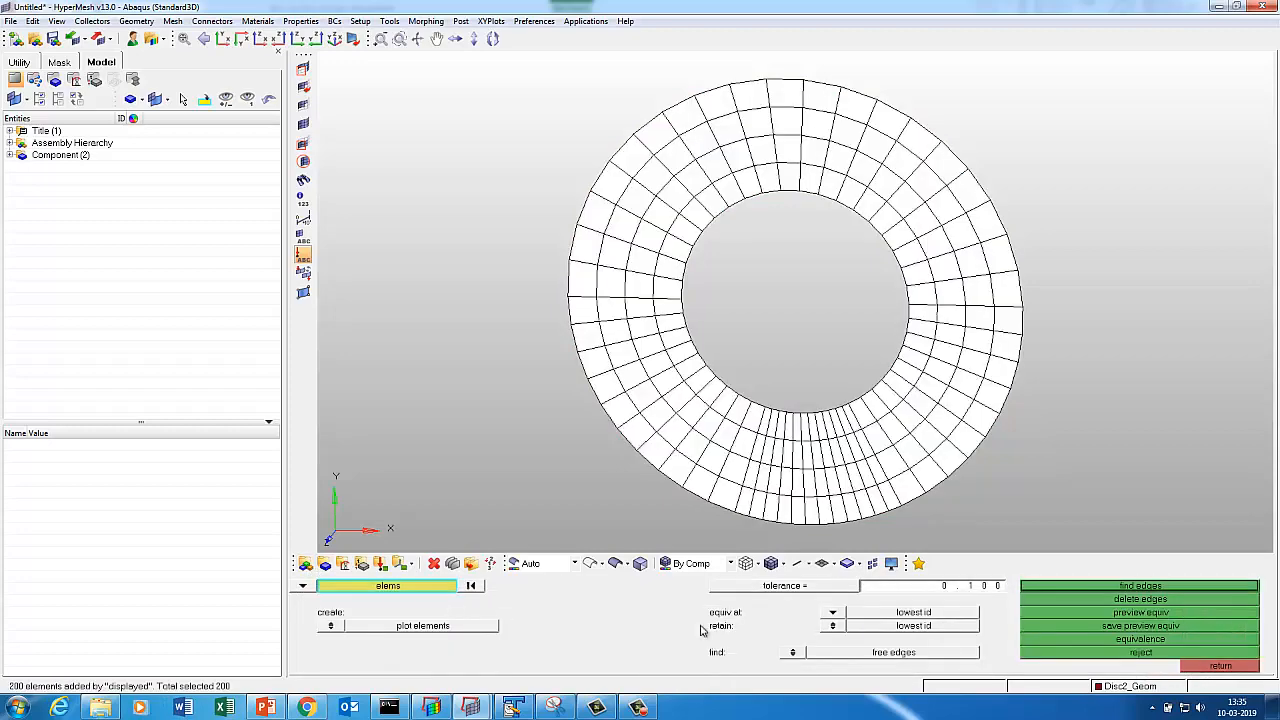
pyautogui.click(1094, 613)
pyautogui.click(1094, 640)
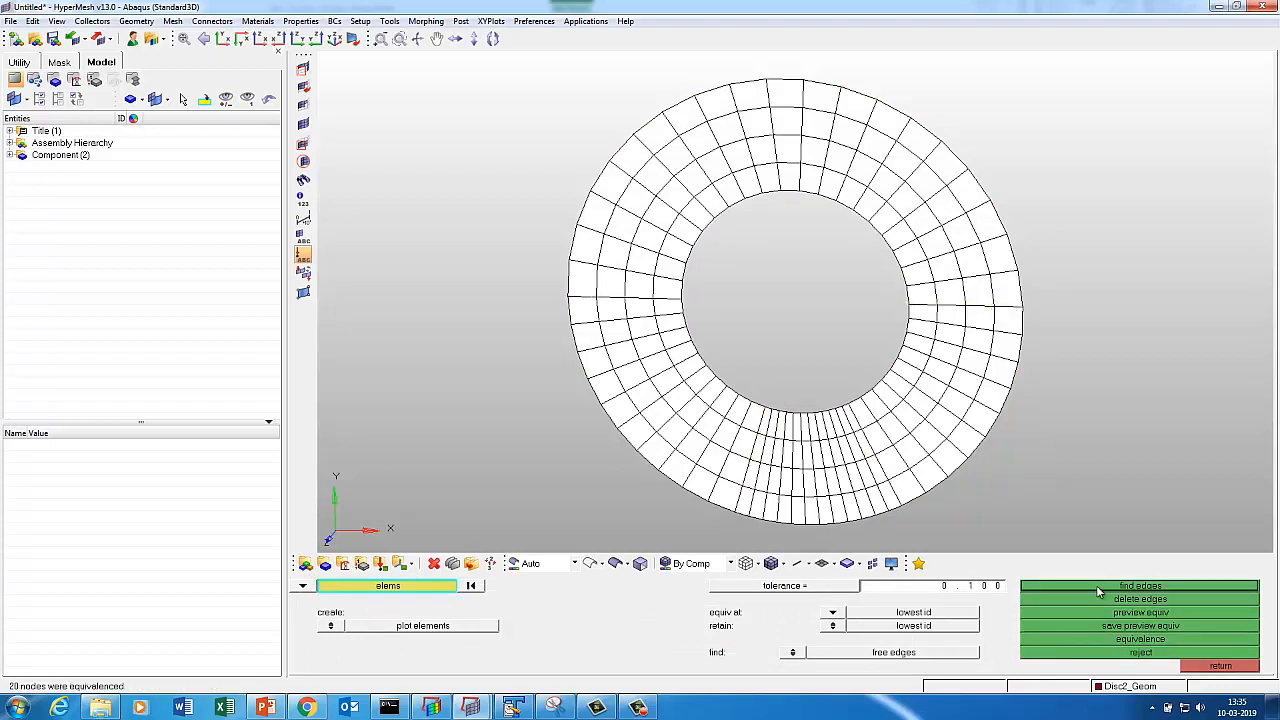
# Find and inspect the free edges with Disc2_Geom hidden, then delete the ^edges component.
pyautogui.click(1096, 586)
pyautogui.press('d')
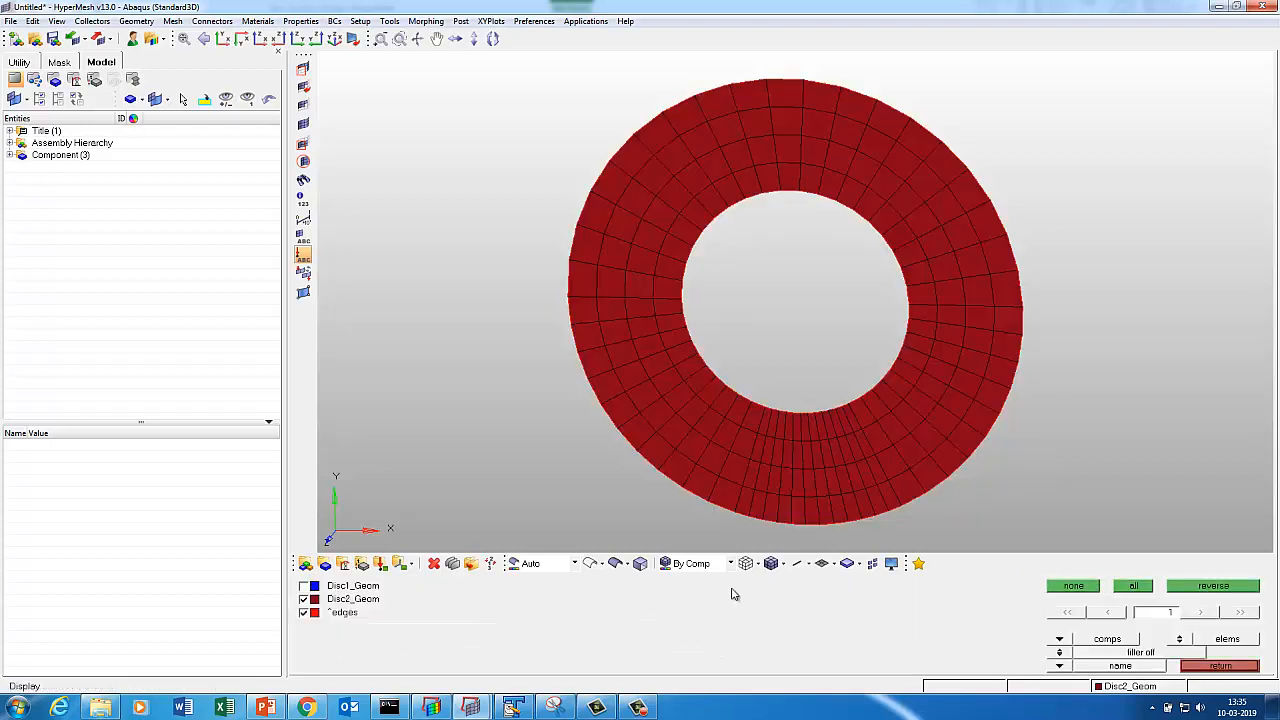
pyautogui.click(330, 600)
pyautogui.hotkey('shift', 'F3')
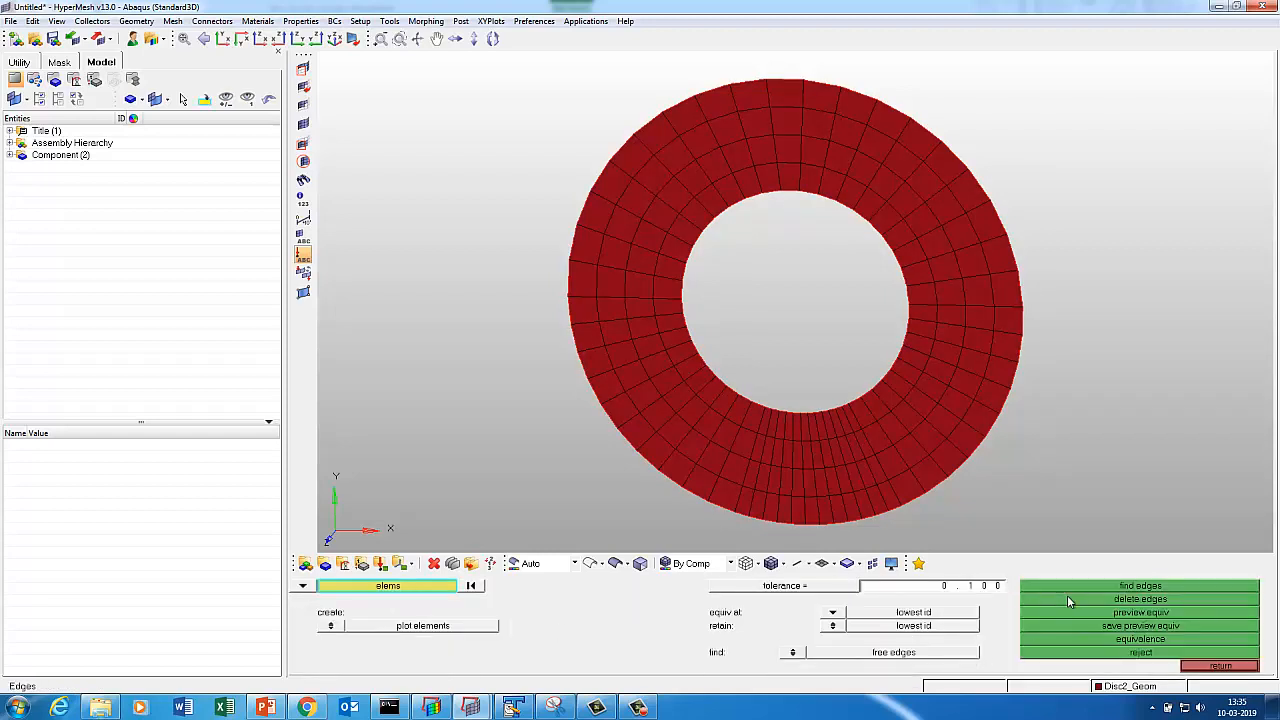
pyautogui.click(1067, 597)
# Display normals of the displayed red disc elements and adjust them to match a reference element.
pyautogui.press('d')
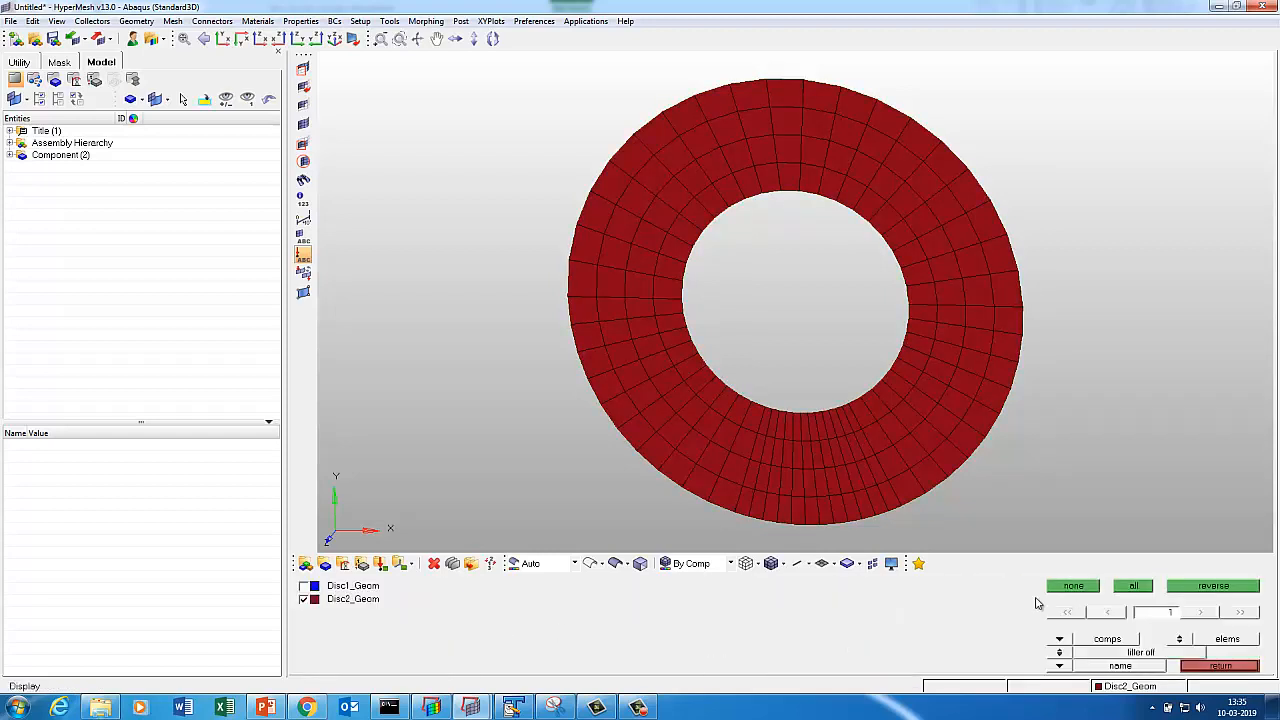
pyautogui.press('Escape')
pyautogui.hotkey('shift', 'F10')
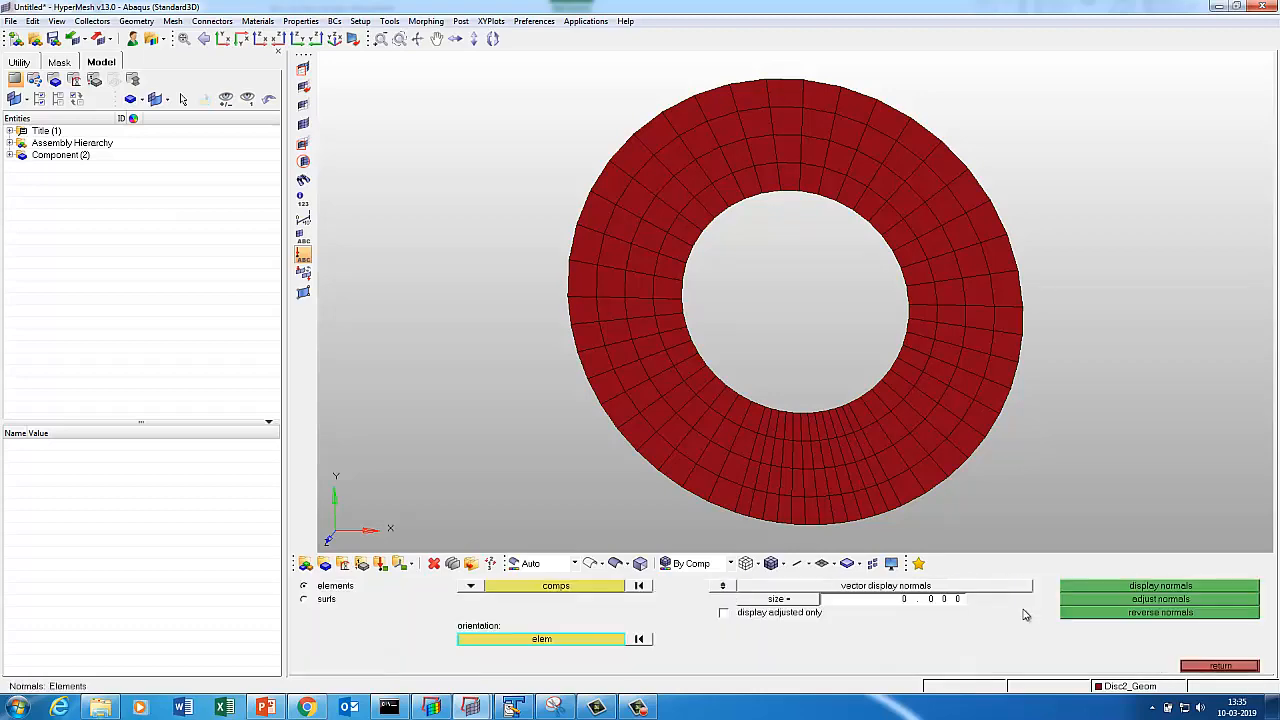
pyautogui.click(471, 588)
pyautogui.click(475, 599)
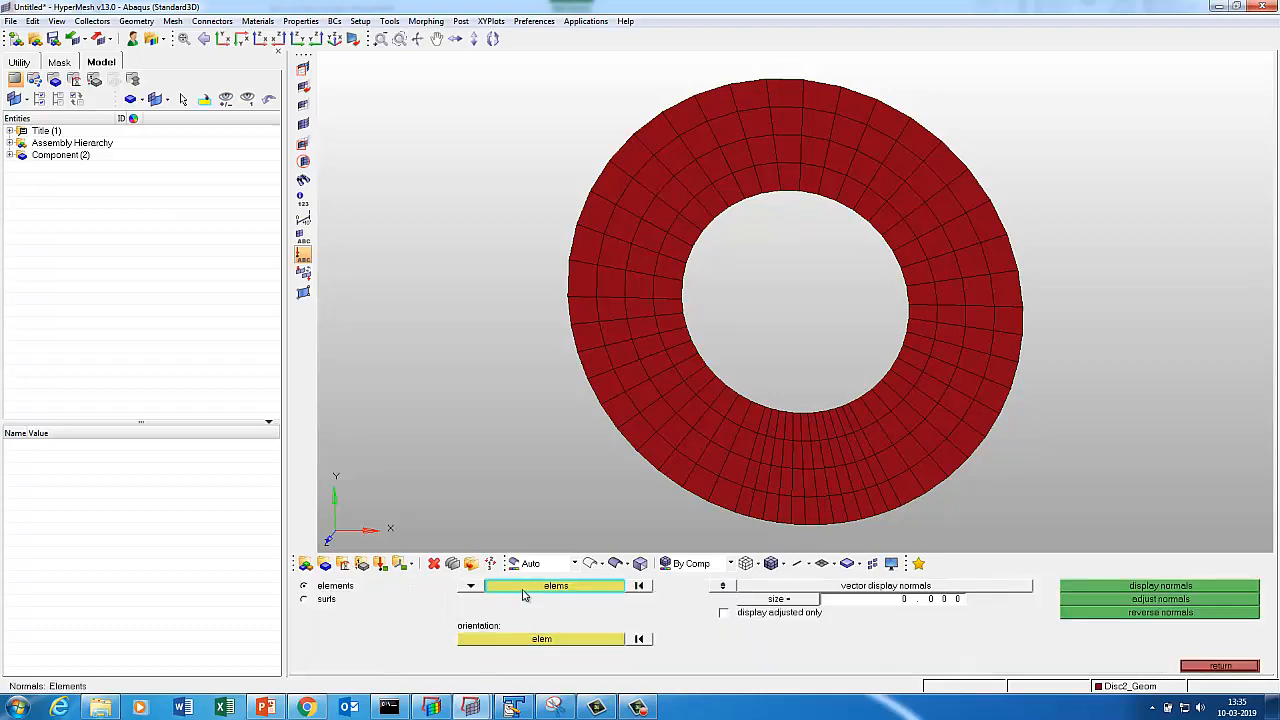
pyautogui.click(520, 589)
pyautogui.click(436, 612)
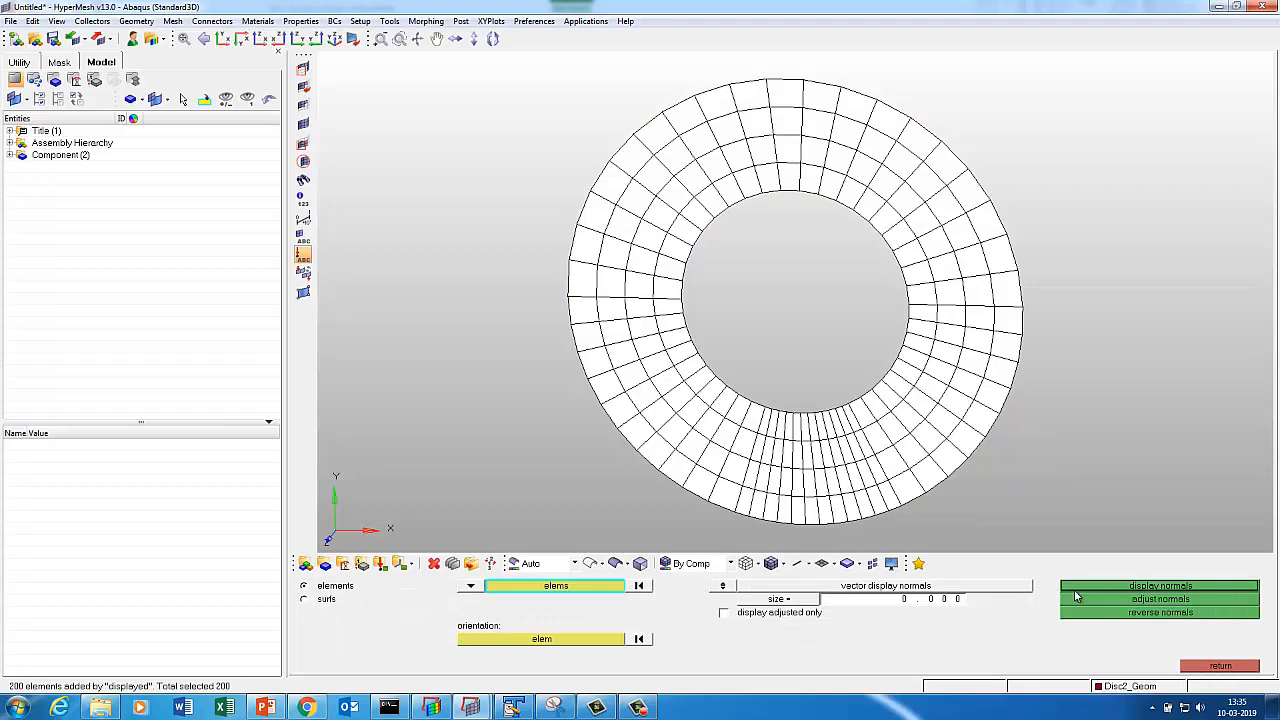
pyautogui.click(1063, 588)
pyautogui.click(587, 640)
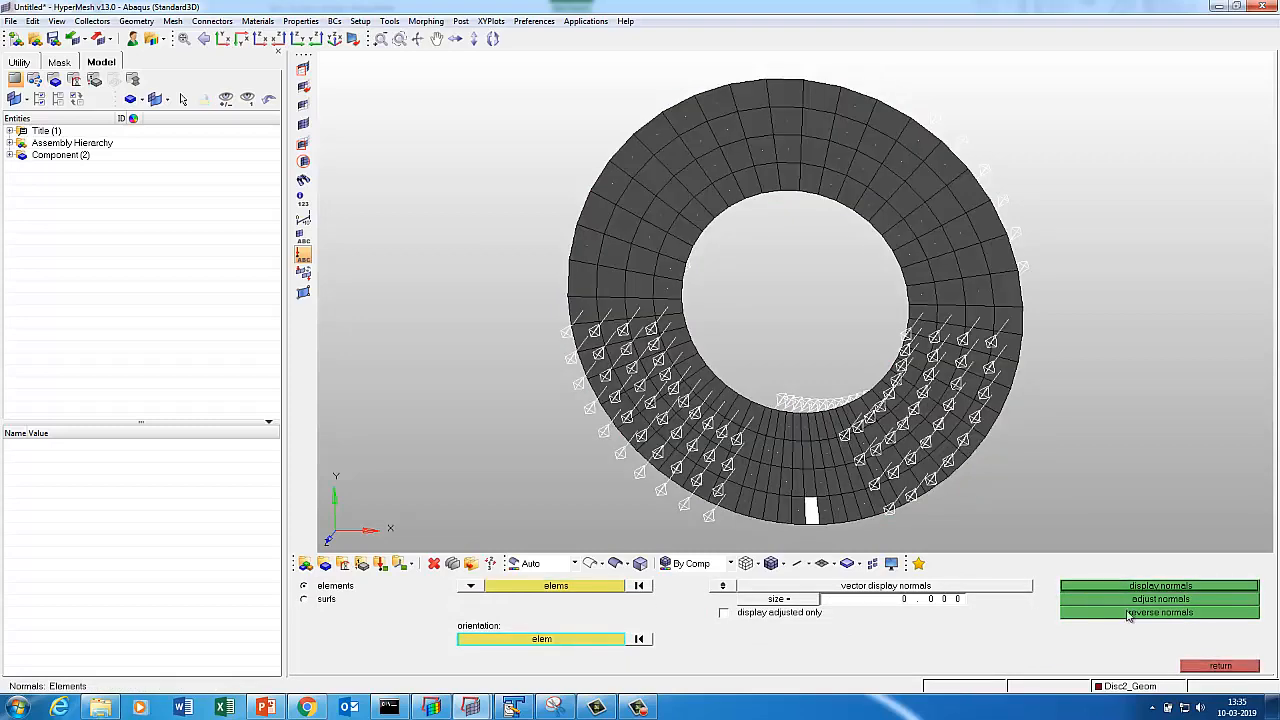
pyautogui.click(1160, 599)
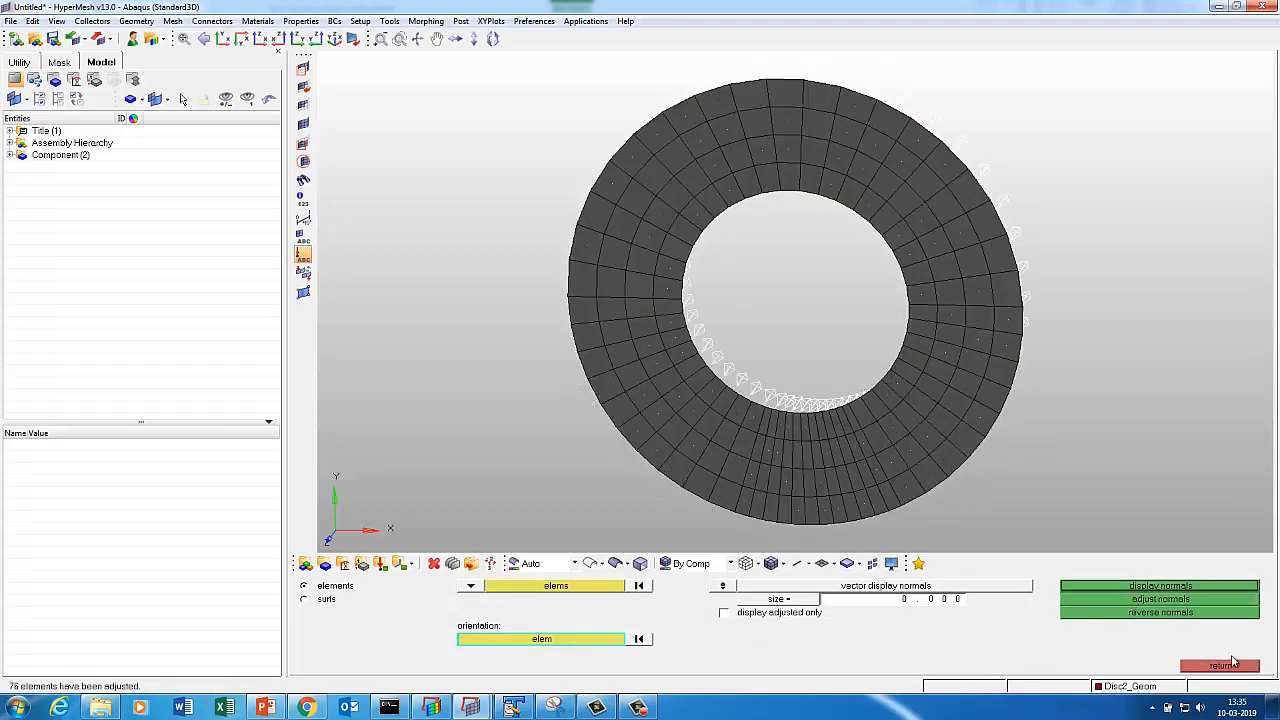
# Show all components so both disc meshes appear, fitted and orbited to an oblique view.
pyautogui.click(1220, 665)
pyautogui.press('d')
pyautogui.click(1135, 586)
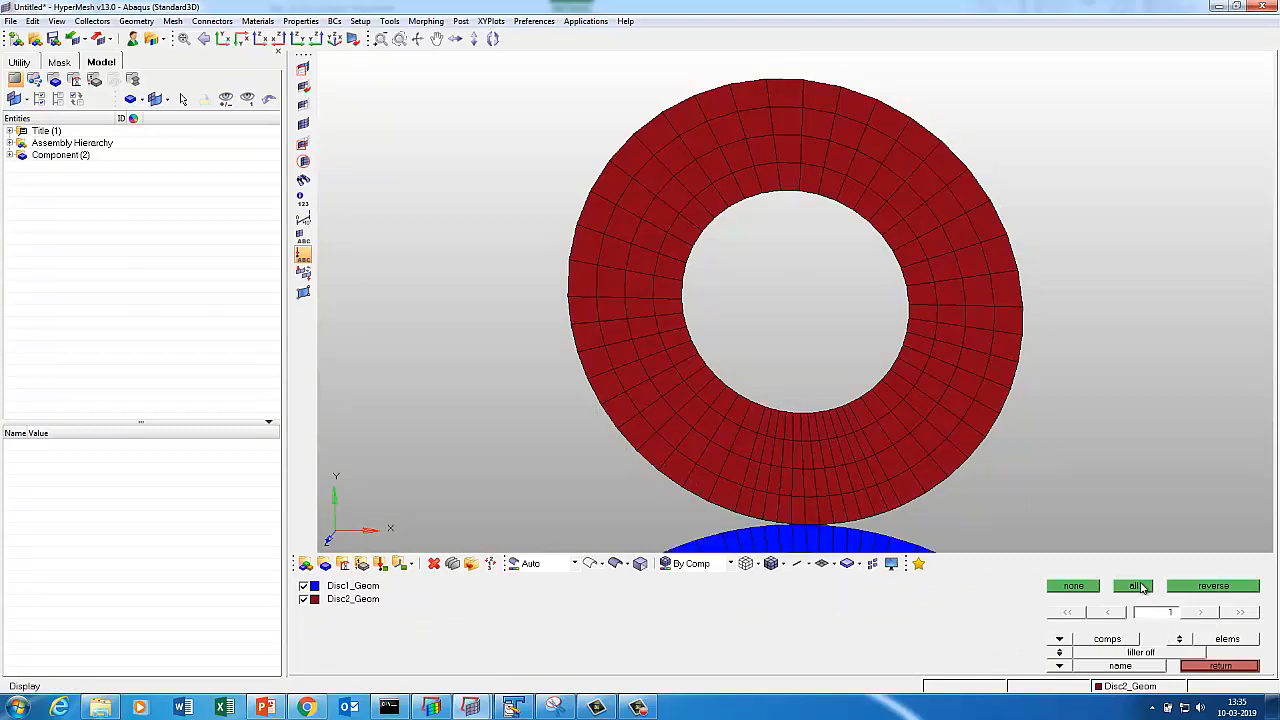
pyautogui.press('f')
pyautogui.moveTo(886, 352)
pyautogui.keyDown('ctrl'); pyautogui.mouseDown()
pyautogui.moveTo(726, 346)
pyautogui.moveTo(994, 326)
pyautogui.moveTo(749, 254)
pyautogui.moveTo(903, 364)
pyautogui.moveTo(797, 366)
pyautogui.moveTo(746, 389)
pyautogui.moveTo(808, 319)
pyautogui.mouseUp(); pyautogui.keyUp('ctrl')
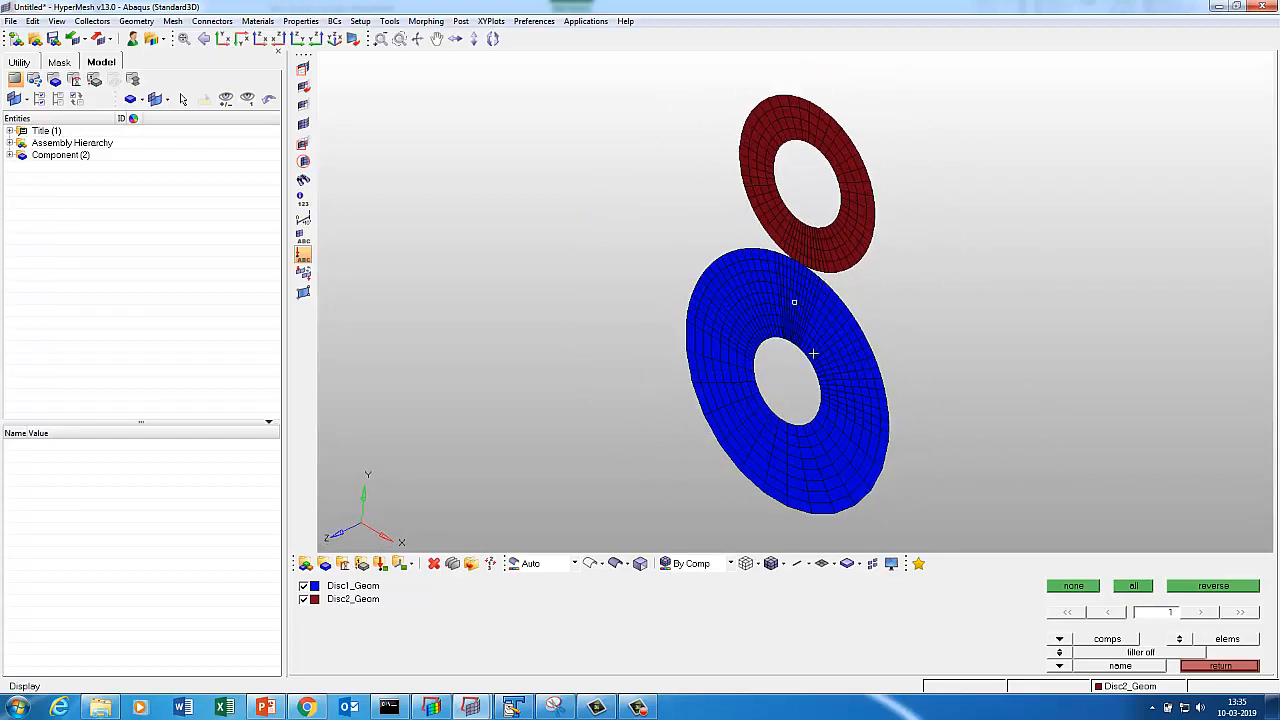
pyautogui.click(1216, 667)
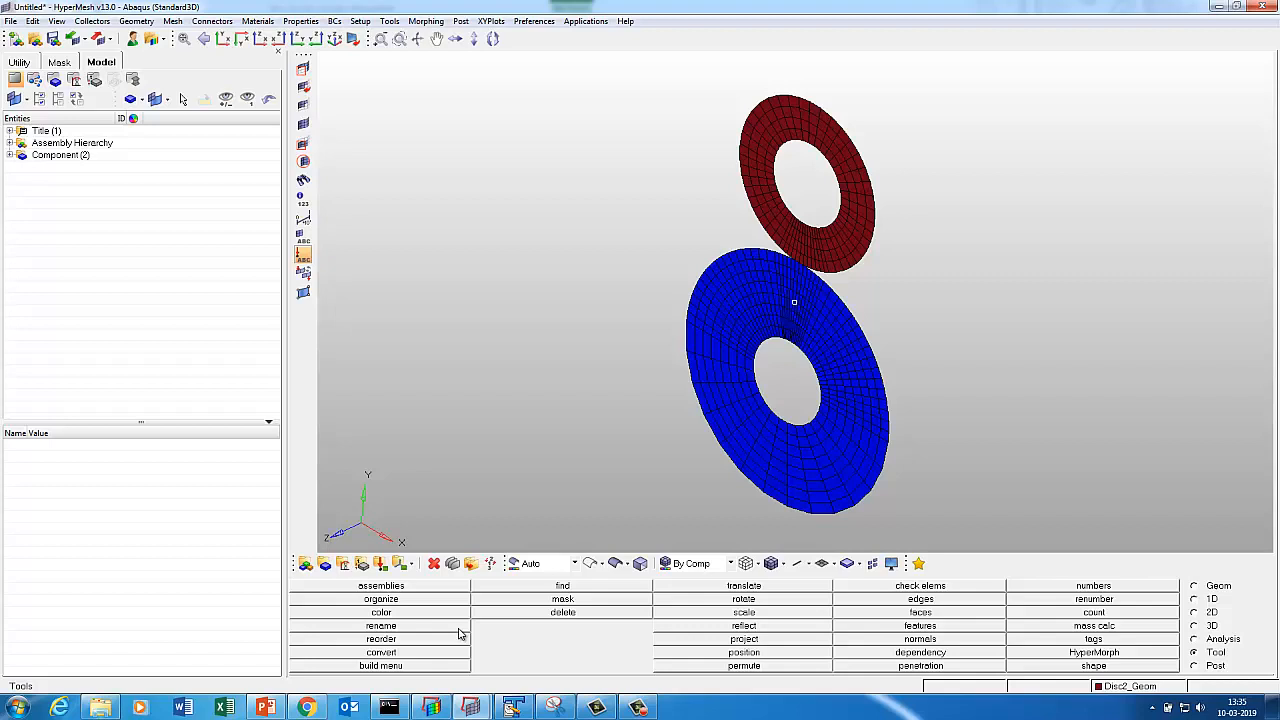
# Create a new magenta component named Disc1_Solid.
pyautogui.click(324, 563)
pyautogui.click(621, 590)
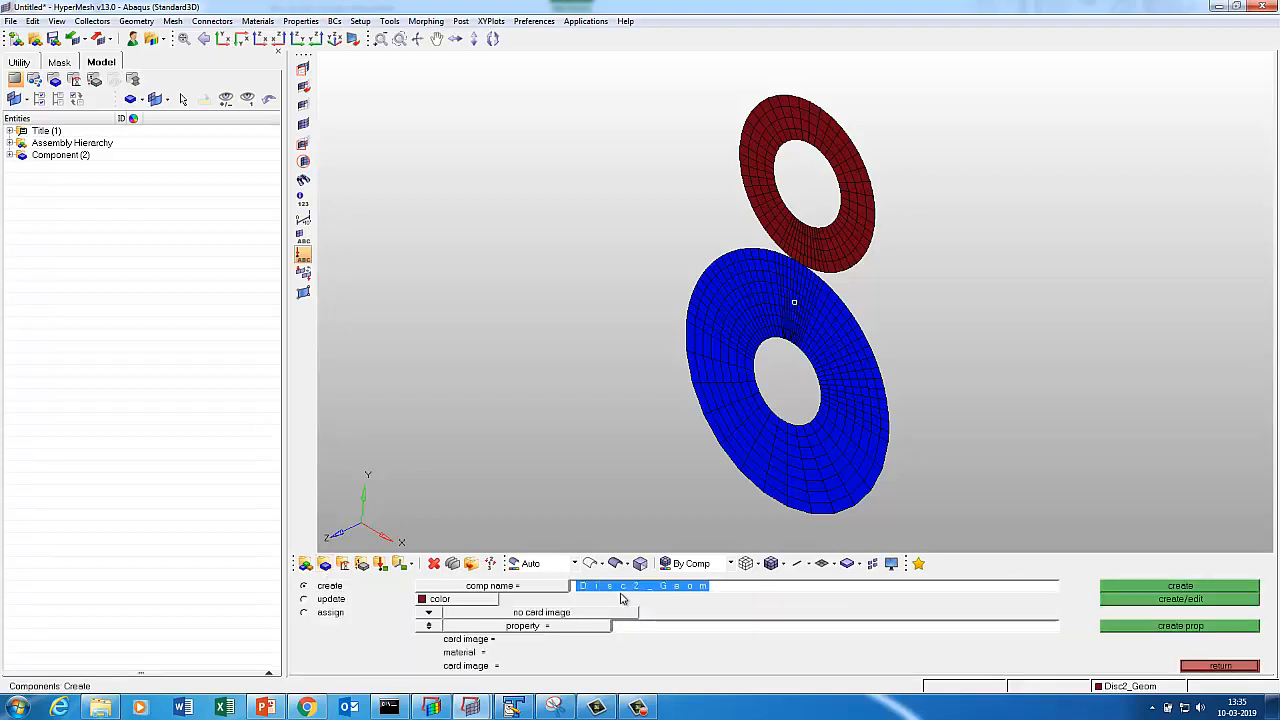
pyautogui.write('Disc')
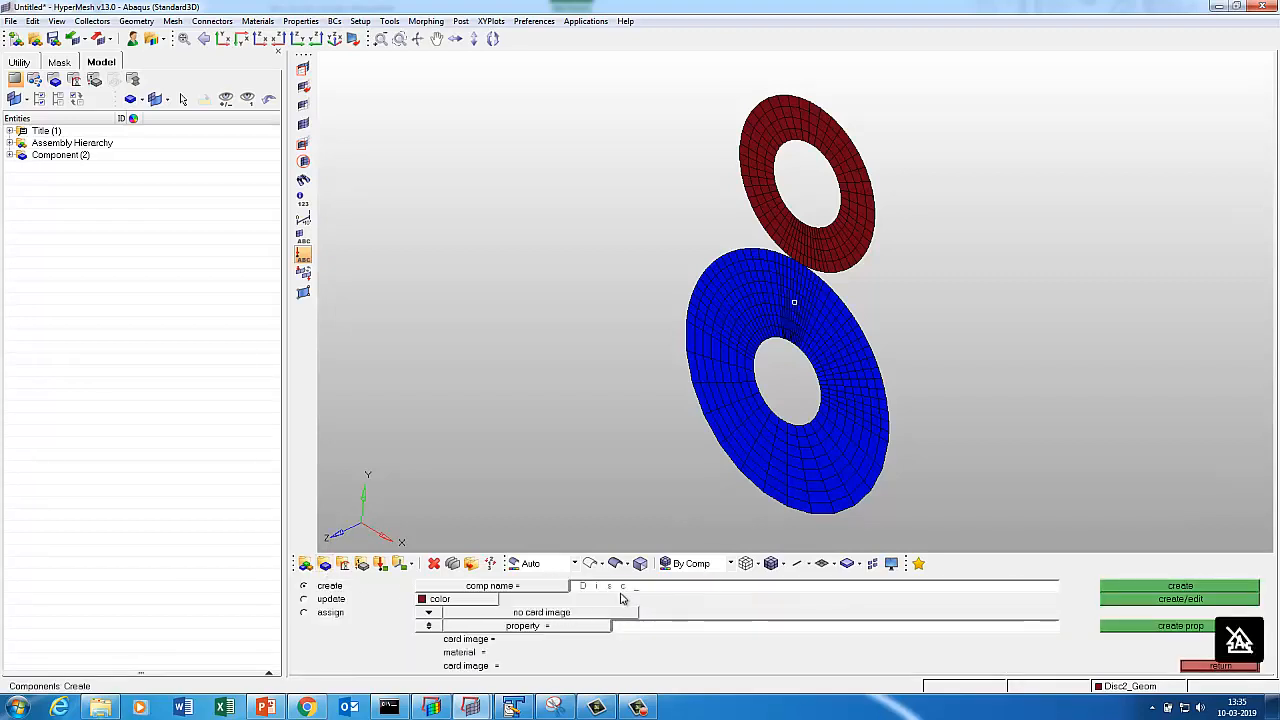
pyautogui.write('1_Solid')
pyautogui.click(450, 600)
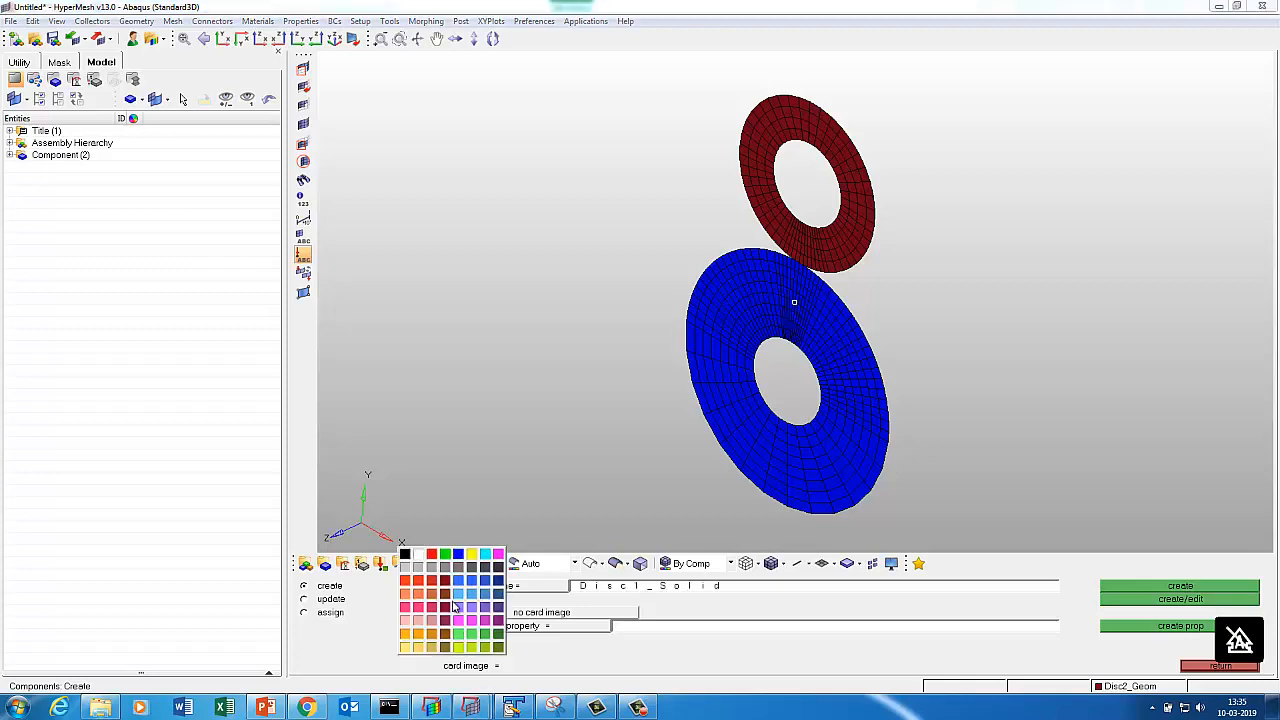
pyautogui.click(498, 554)
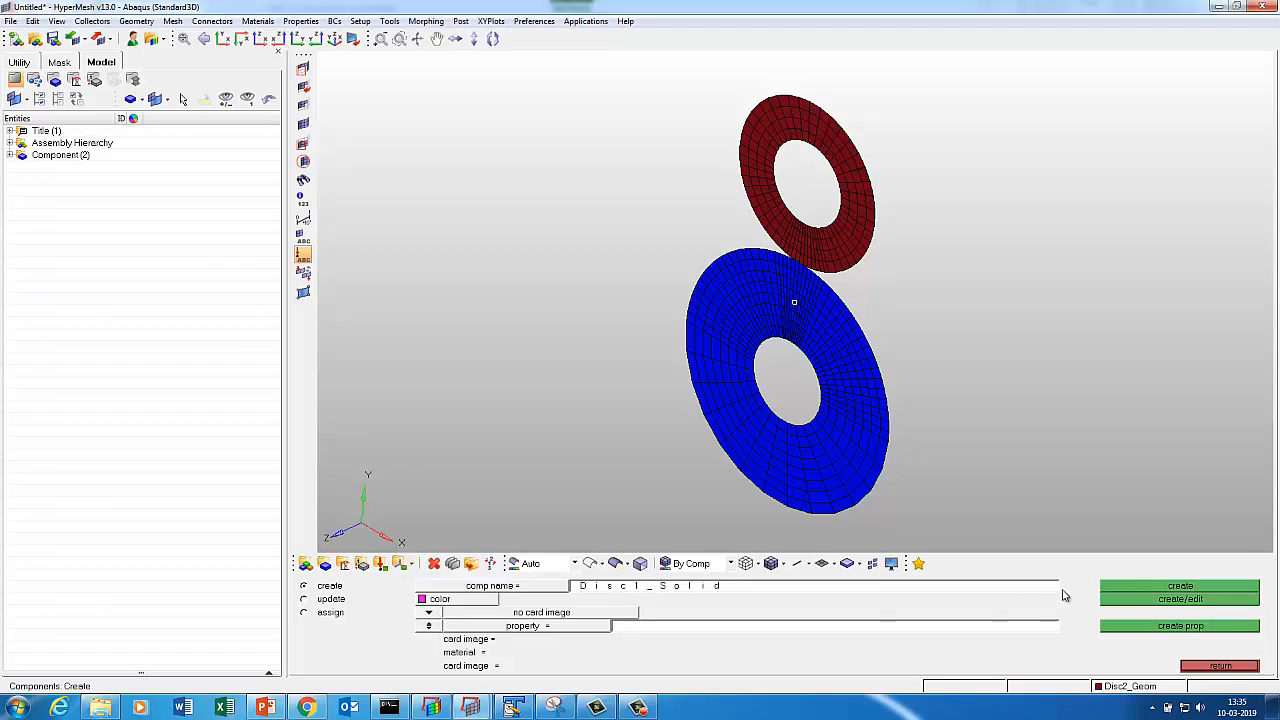
pyautogui.click(1138, 588)
pyautogui.click(1220, 666)
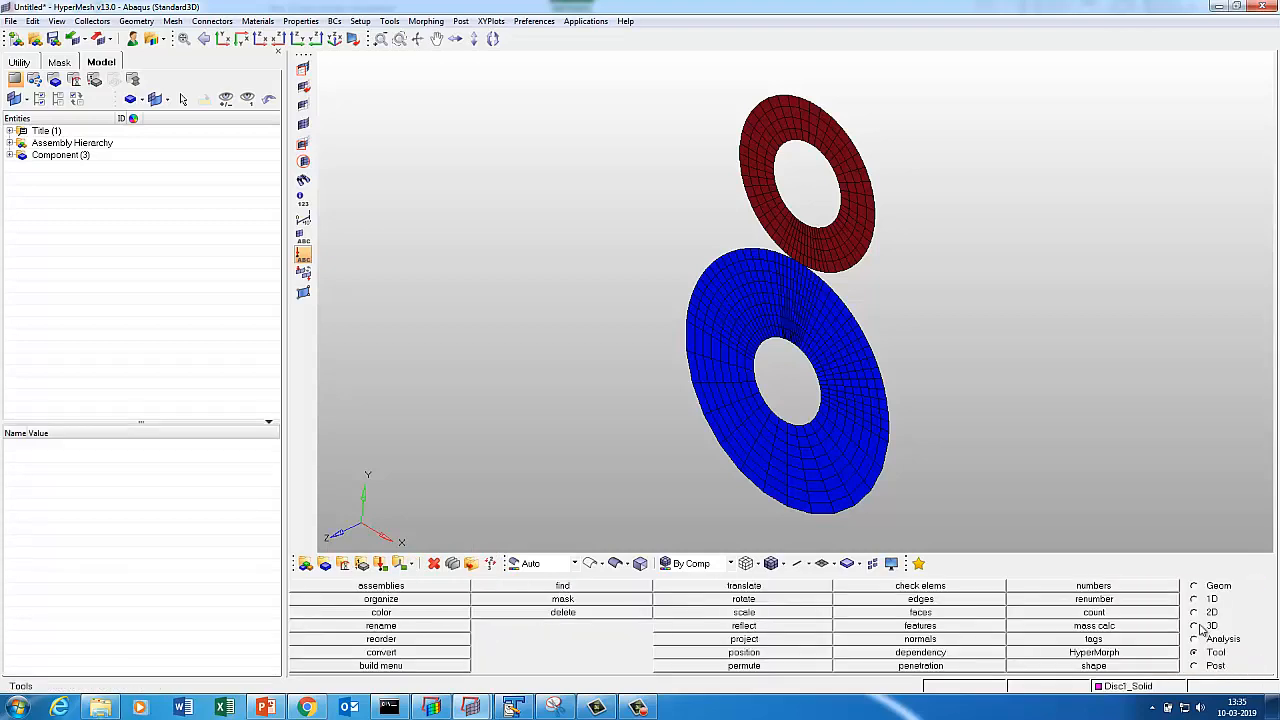
# Select Disc1_Geom's 456 elements as the source for dragging into solids.
pyautogui.click(1196, 627)
pyautogui.click(542, 590)
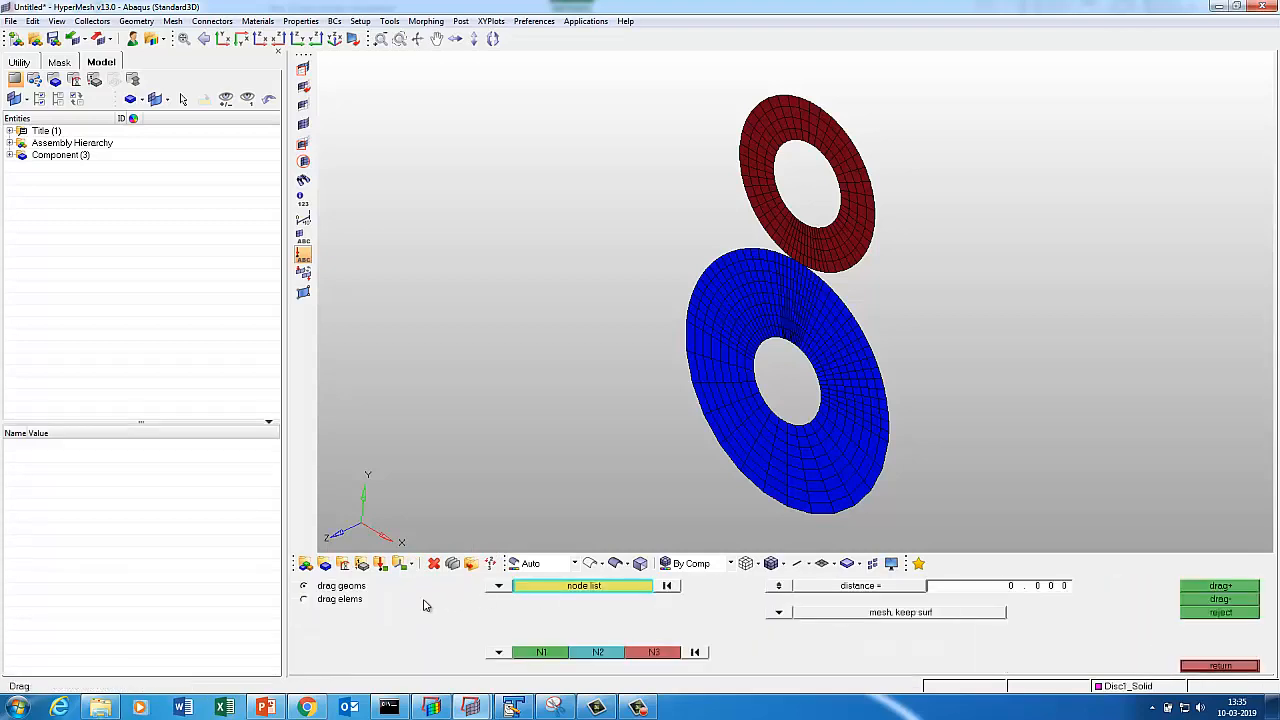
pyautogui.click(318, 600)
pyautogui.click(545, 600)
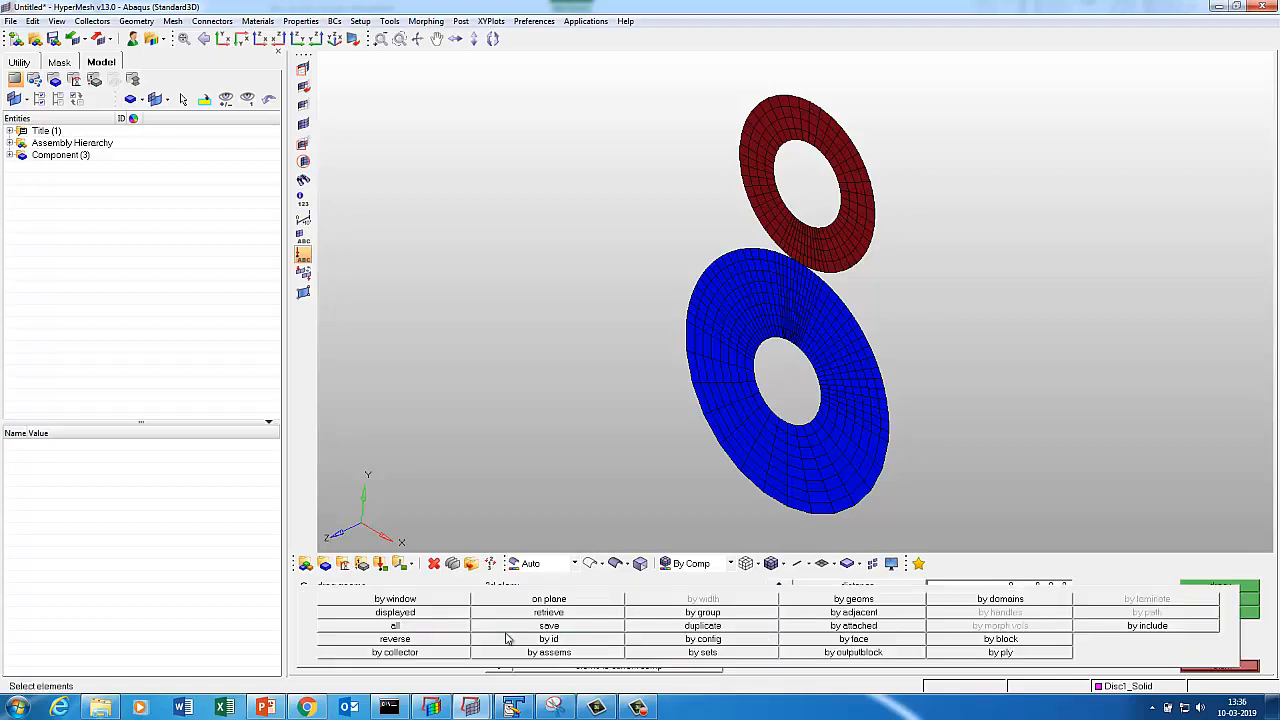
pyautogui.click(408, 655)
pyautogui.click(846, 463)
pyautogui.click(1063, 626)
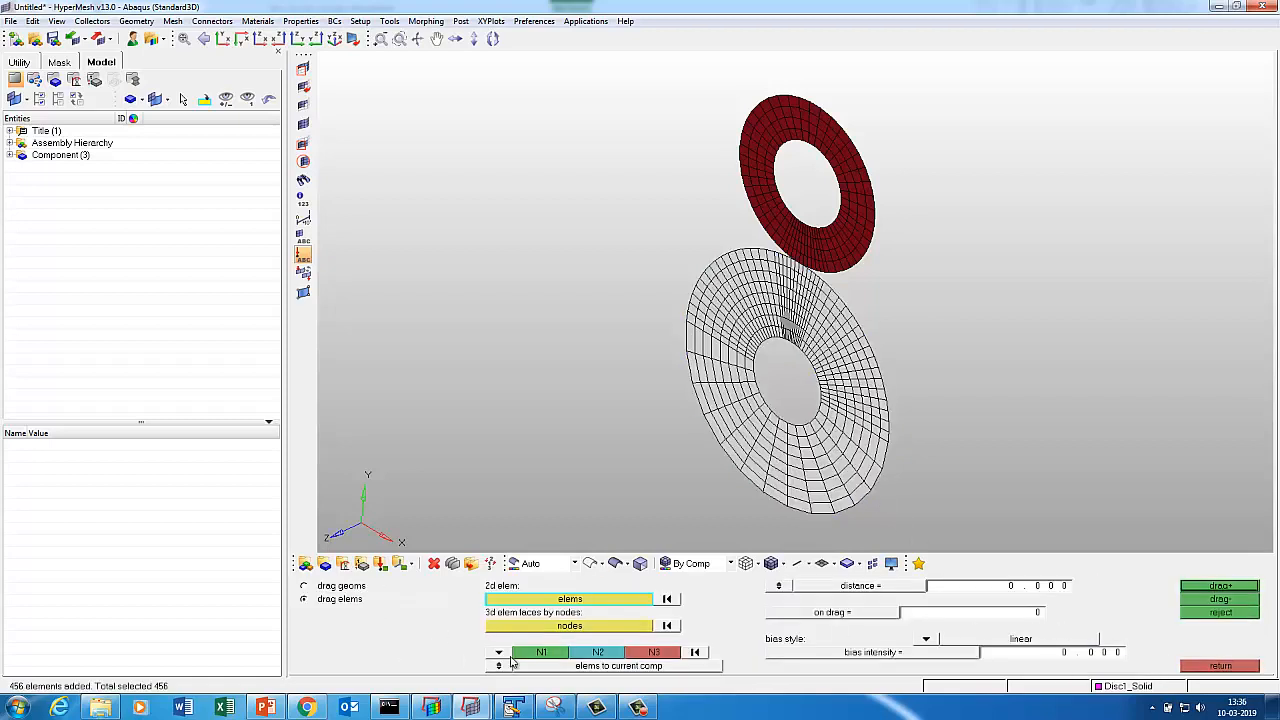
# Drag them 2.5 along the z-axis in 2 layers into a solid hex mesh.
pyautogui.click(498, 656)
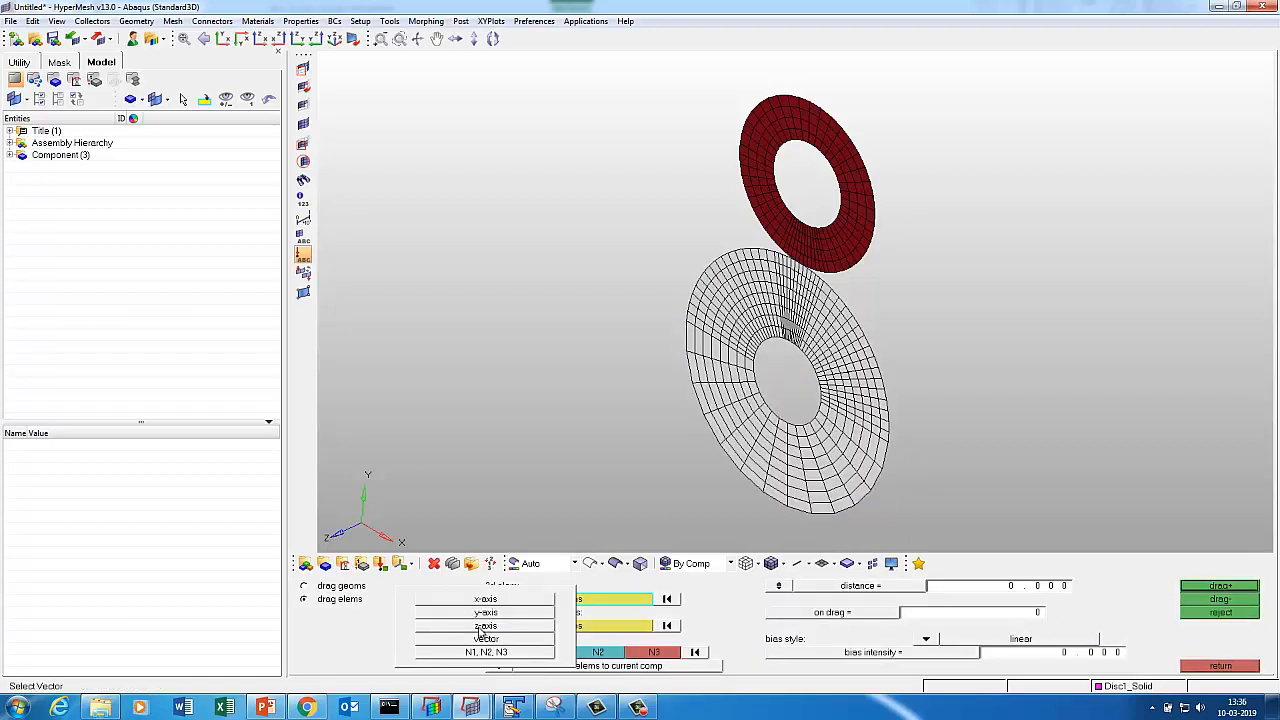
pyautogui.click(485, 626)
pyautogui.click(1030, 590)
pyautogui.write('2')
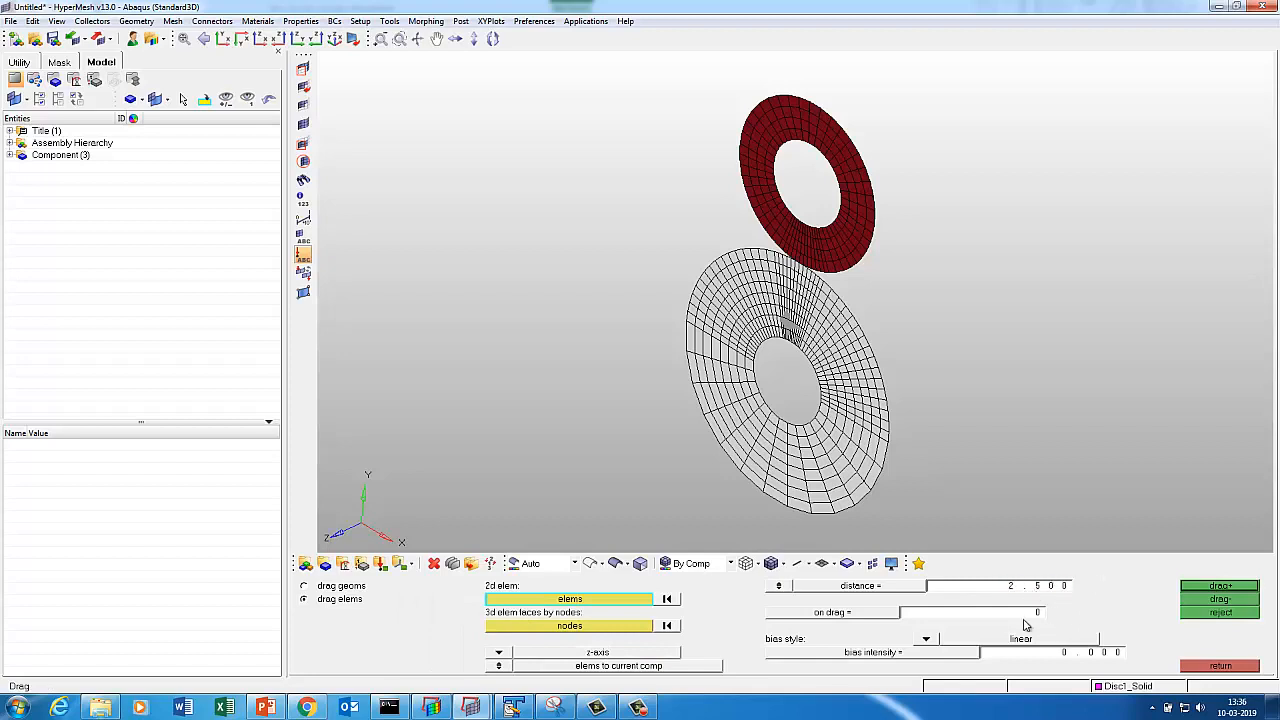
pyautogui.click(1025, 617)
pyautogui.click(1219, 587)
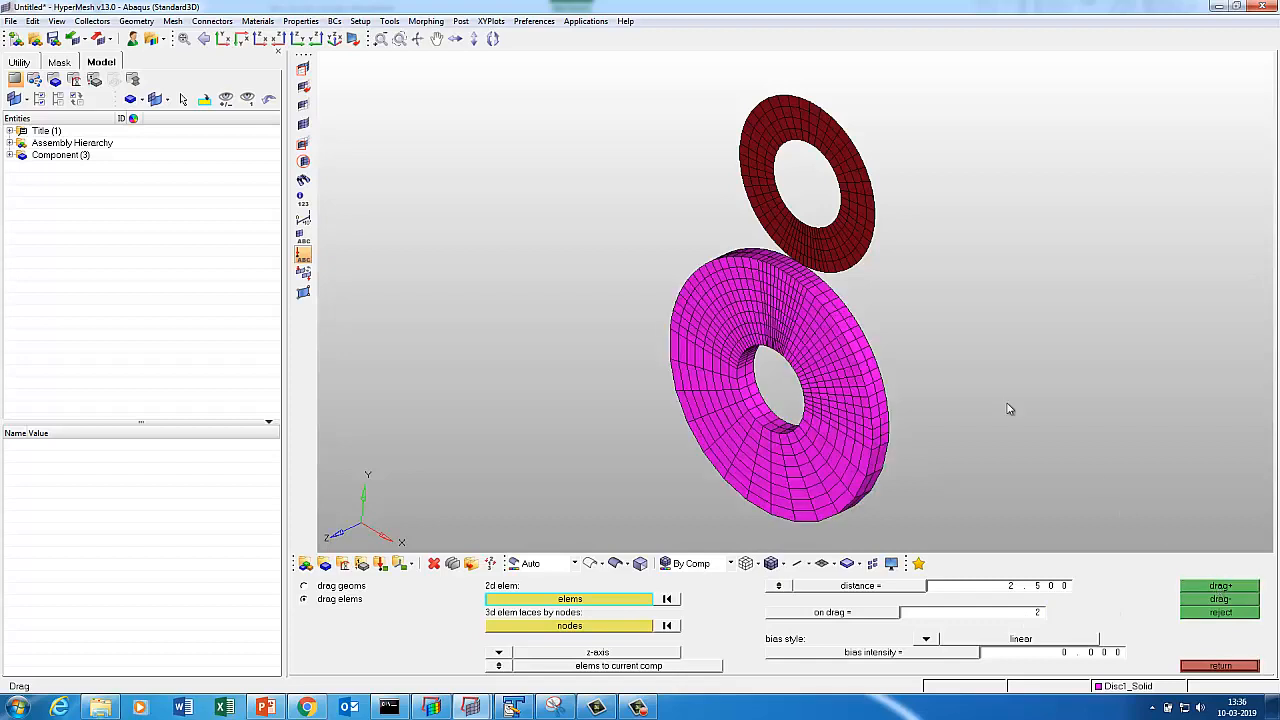
pyautogui.click(1220, 665)
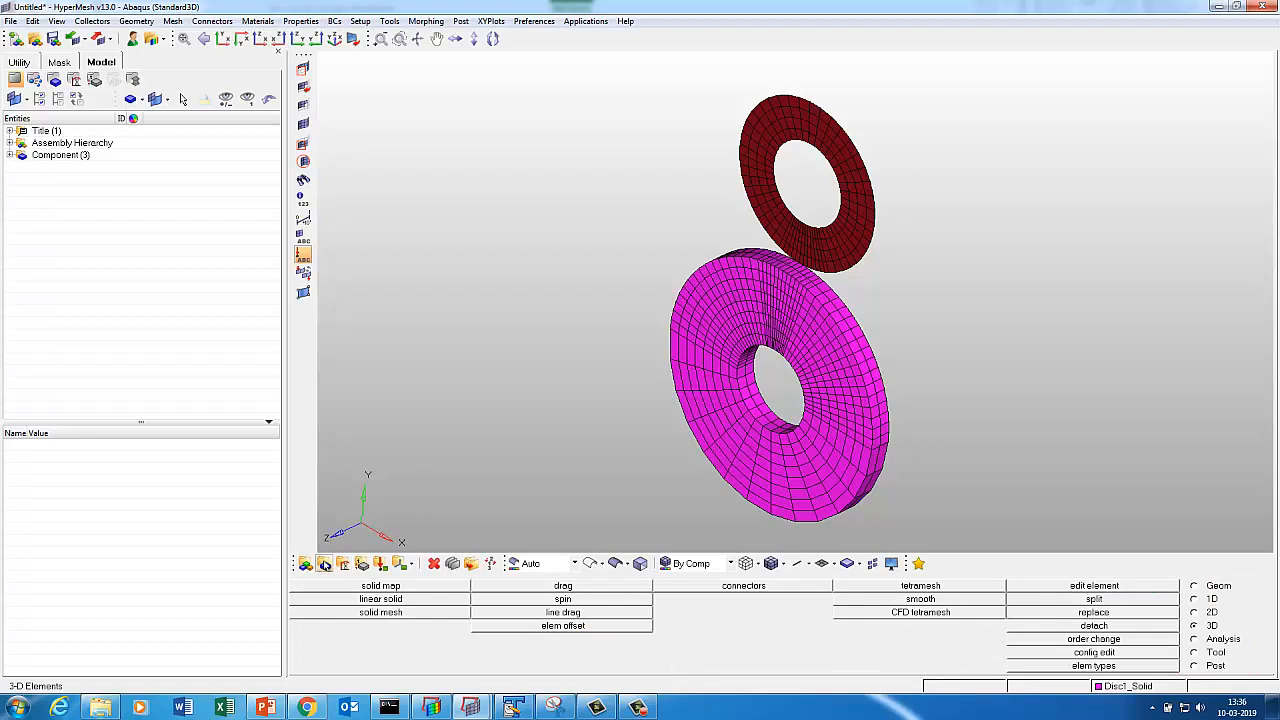
# Create a new dark green component named Disc2_Solid.
pyautogui.click(325, 564)
pyautogui.click(616, 588)
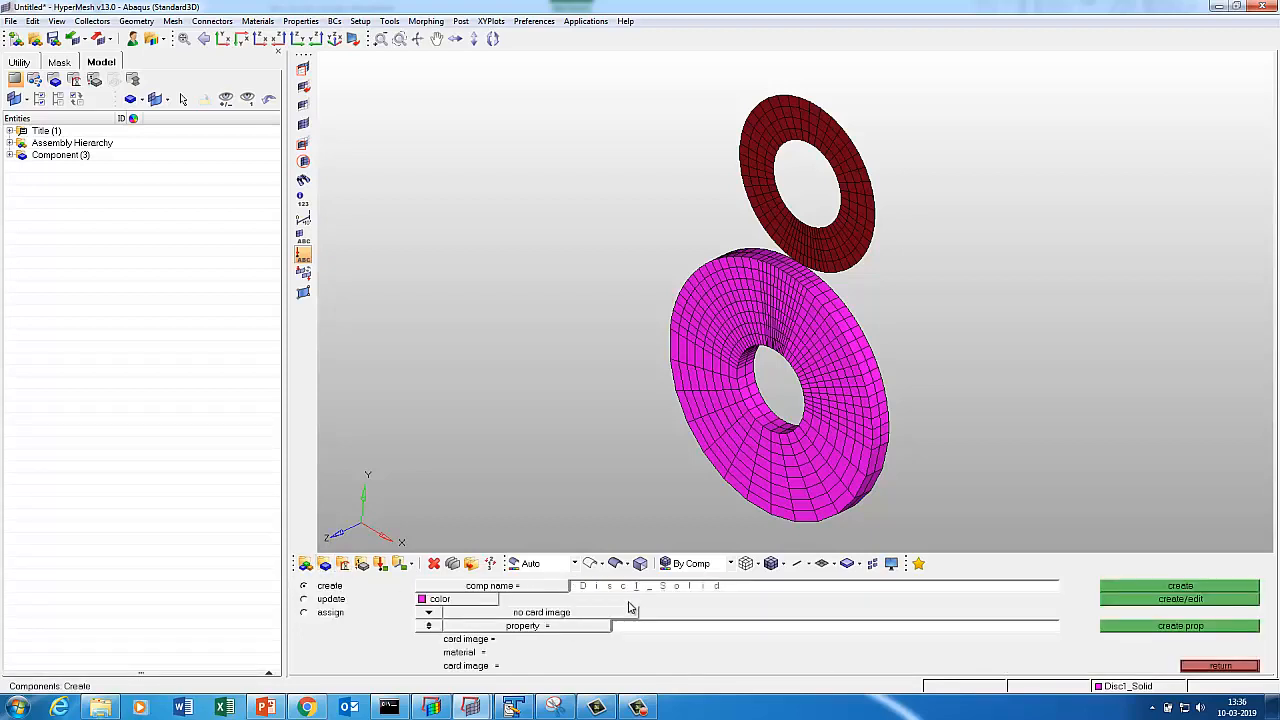
pyautogui.write('2')
pyautogui.click(425, 598)
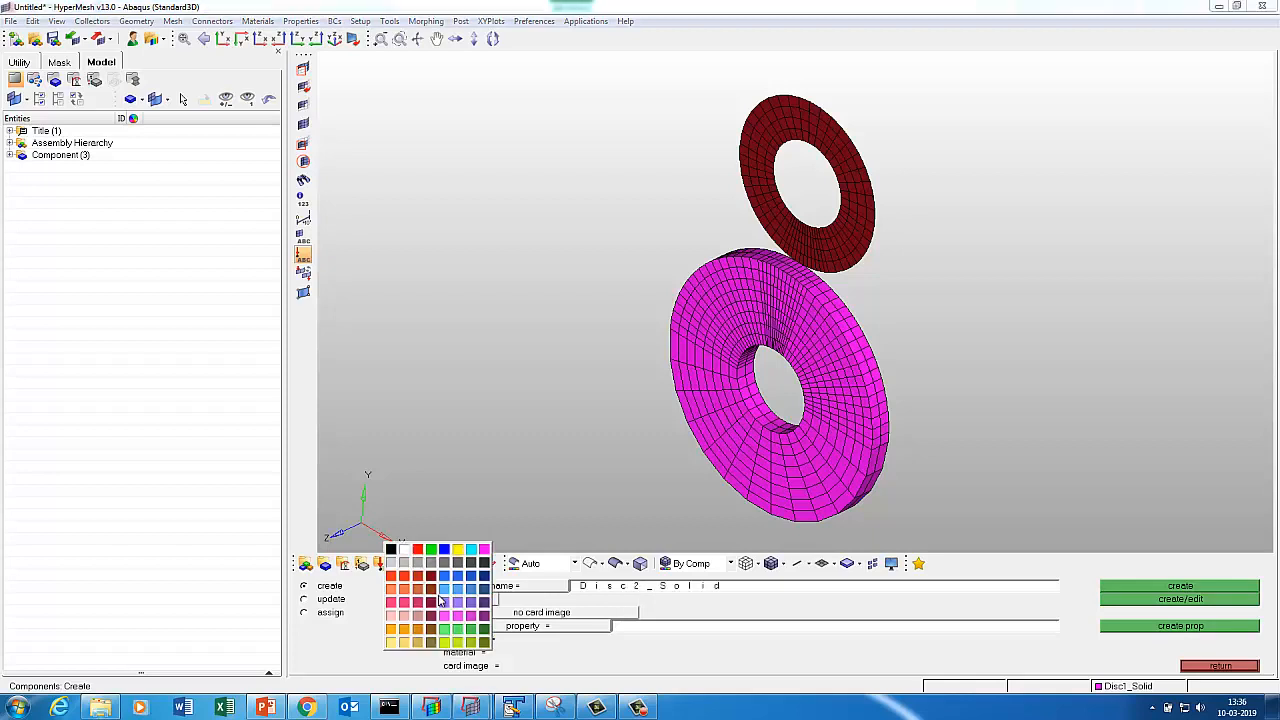
pyautogui.click(484, 630)
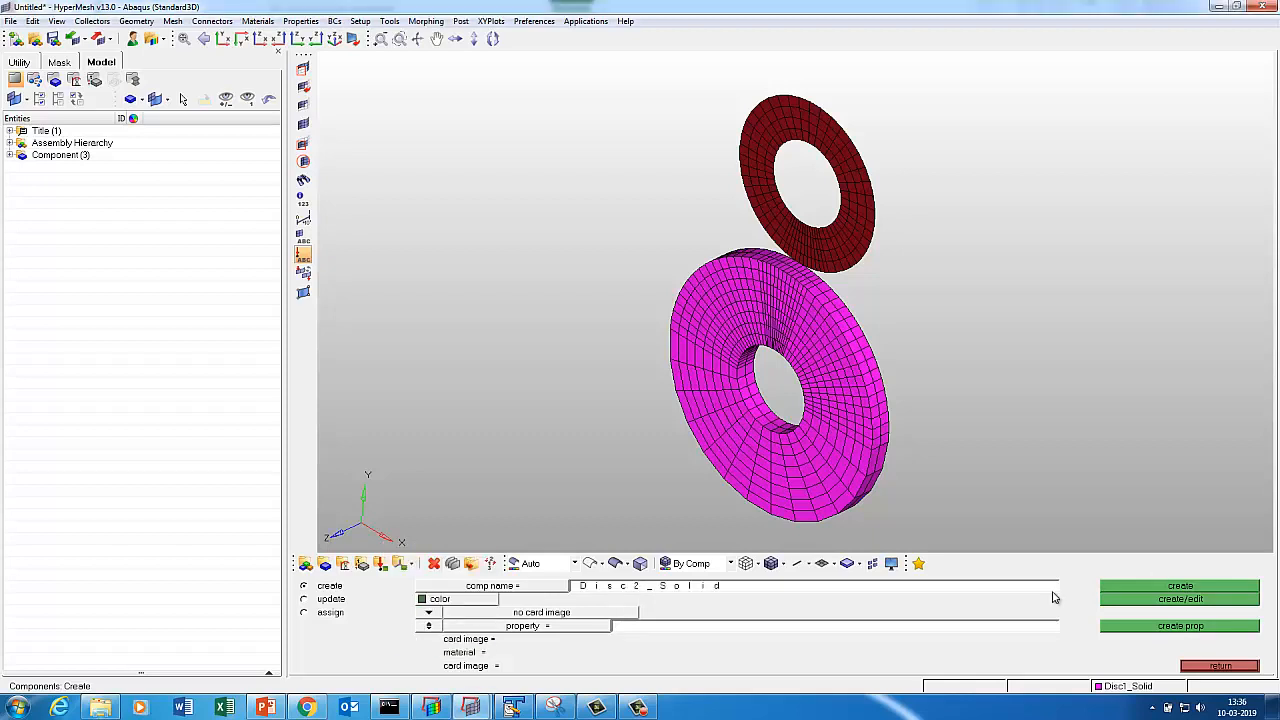
pyautogui.click(1160, 590)
pyautogui.click(1160, 590)
pyautogui.click(1218, 666)
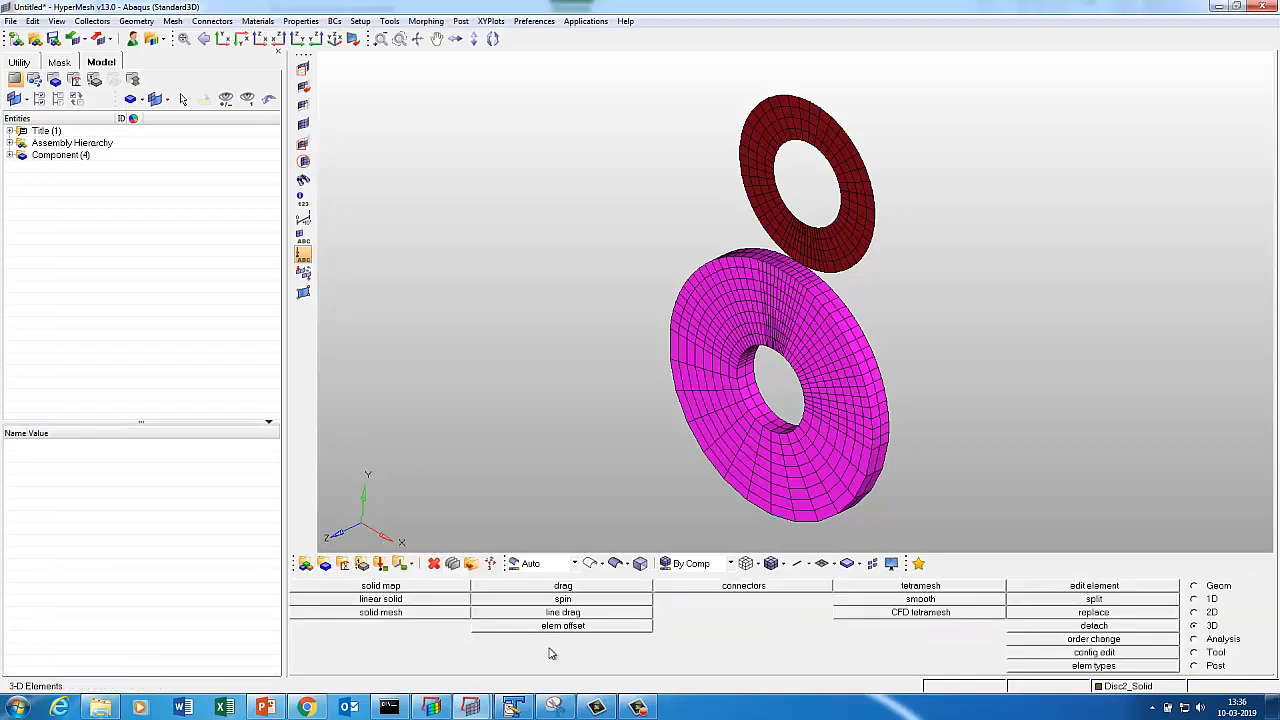
# Drag Disc2_Geom's 200 elements 2.5 along z in 2 layers into solid hexes.
pyautogui.click(561, 588)
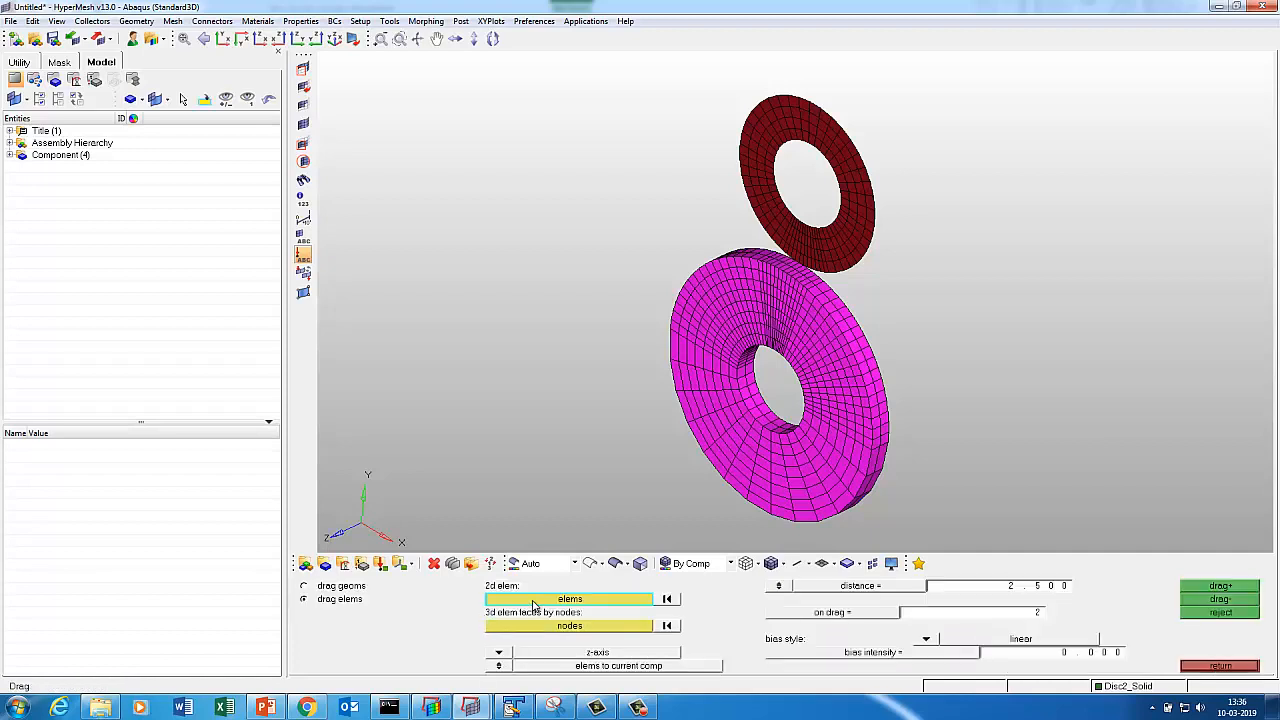
pyautogui.click(538, 604)
pyautogui.click(399, 652)
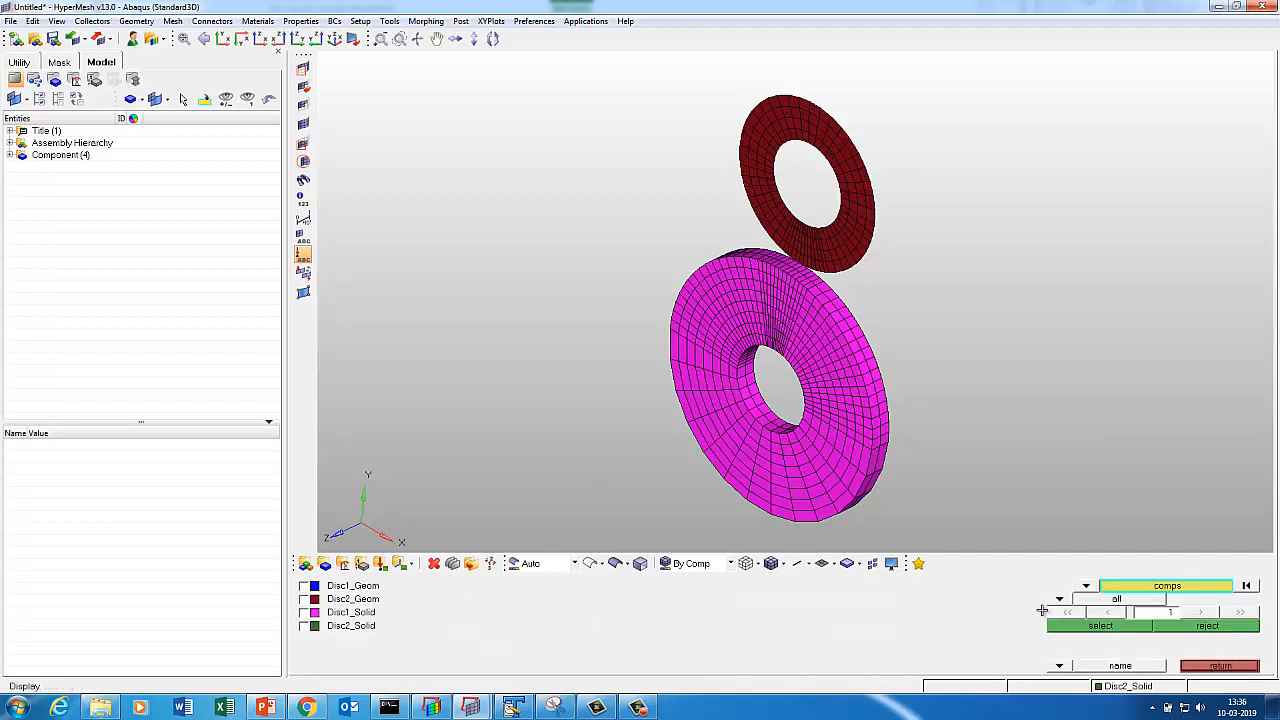
pyautogui.click(1070, 627)
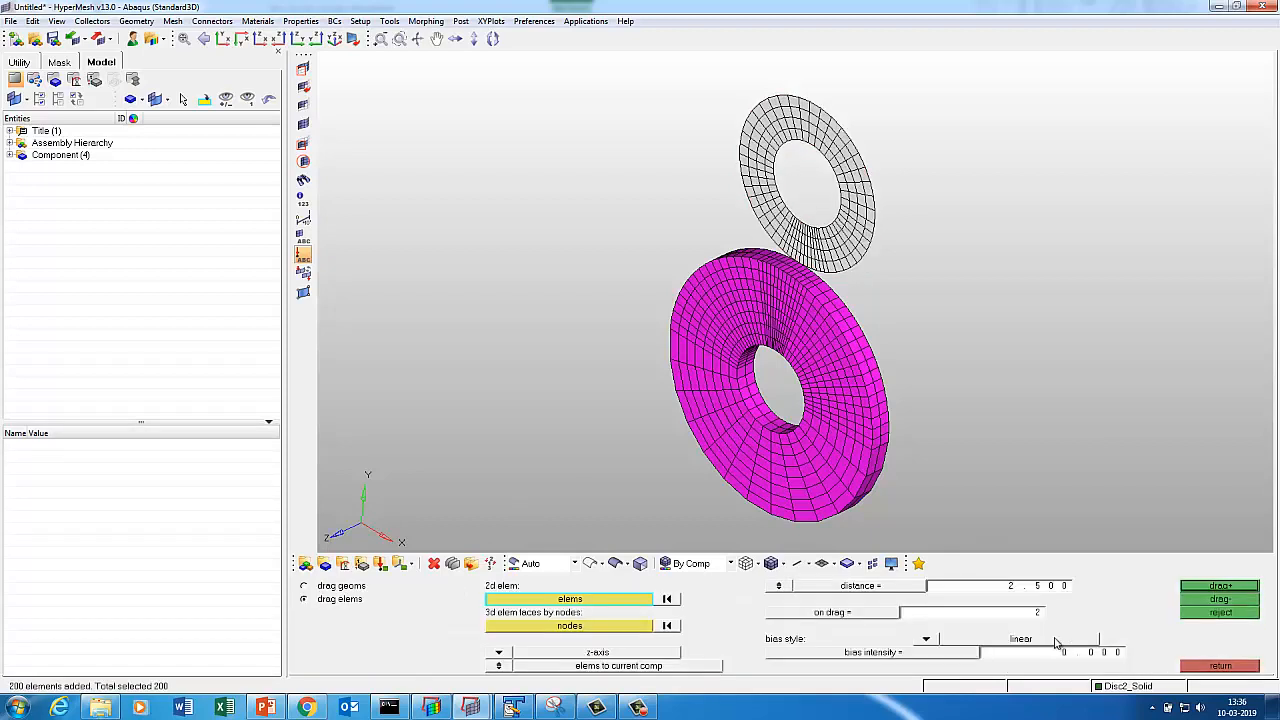
pyautogui.click(1201, 588)
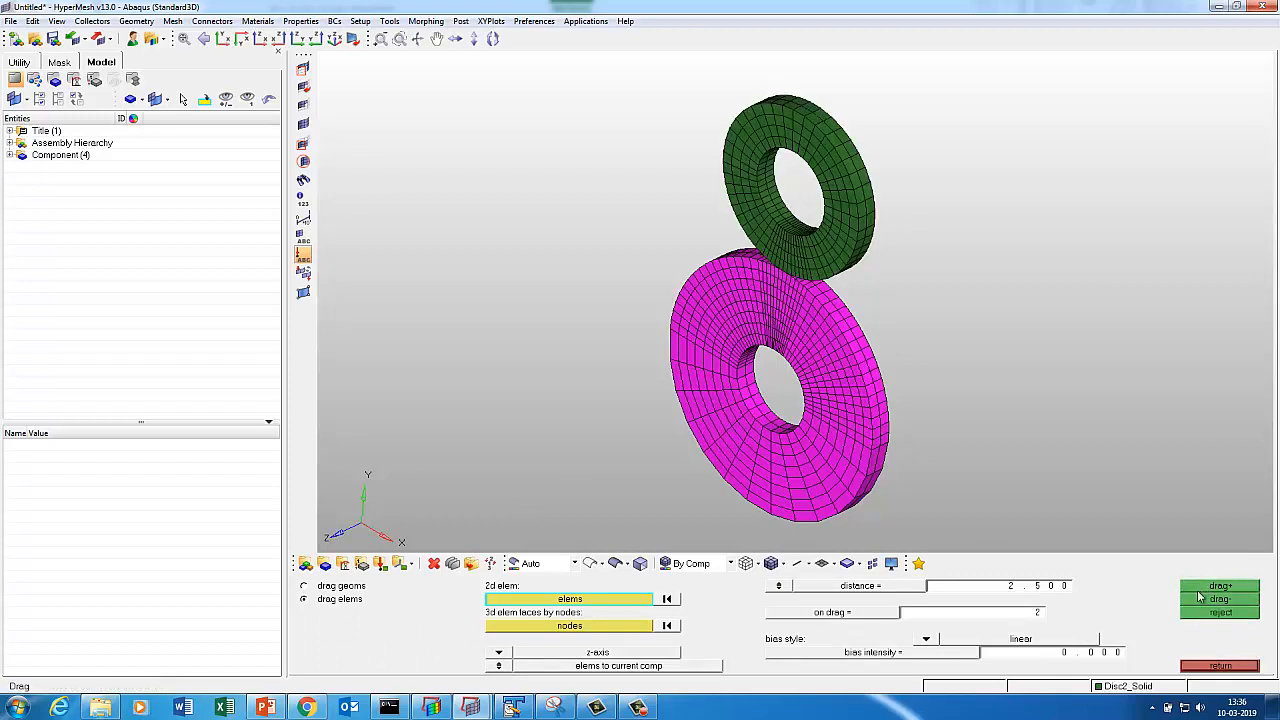
# Hide all components except the magenta Disc1_Solid mesh.
pyautogui.press('d')
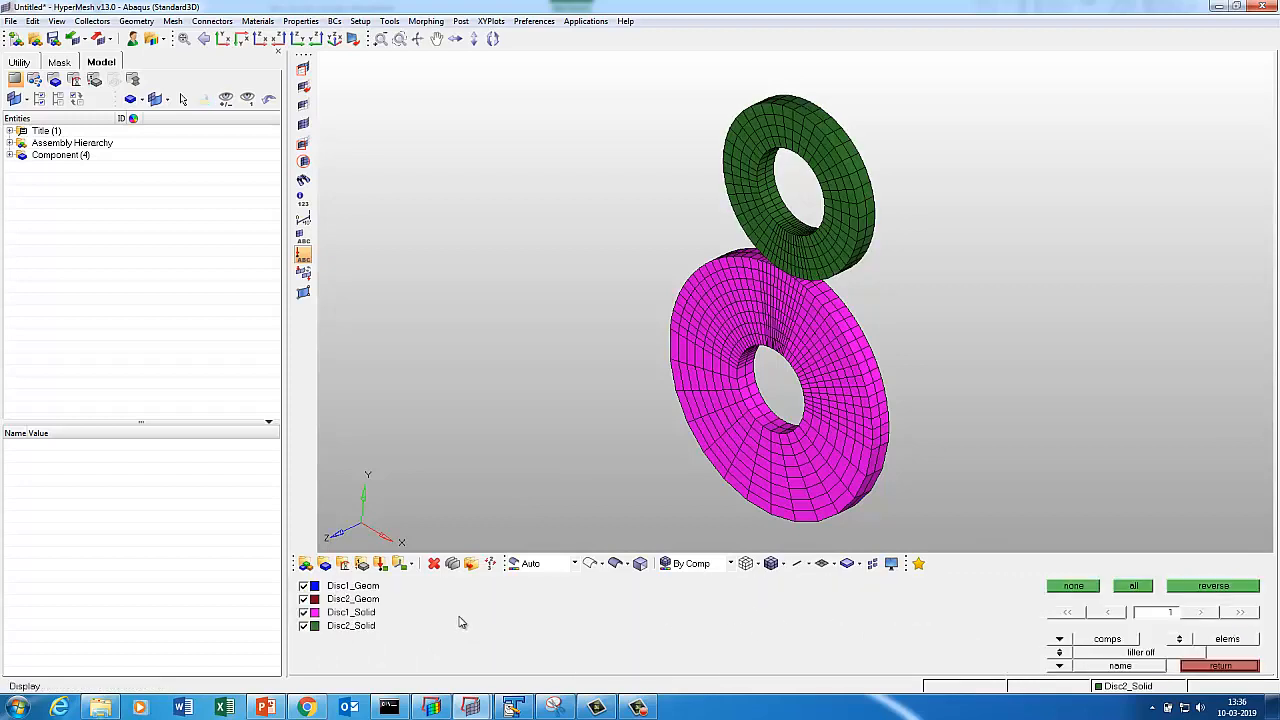
pyautogui.click(1228, 666)
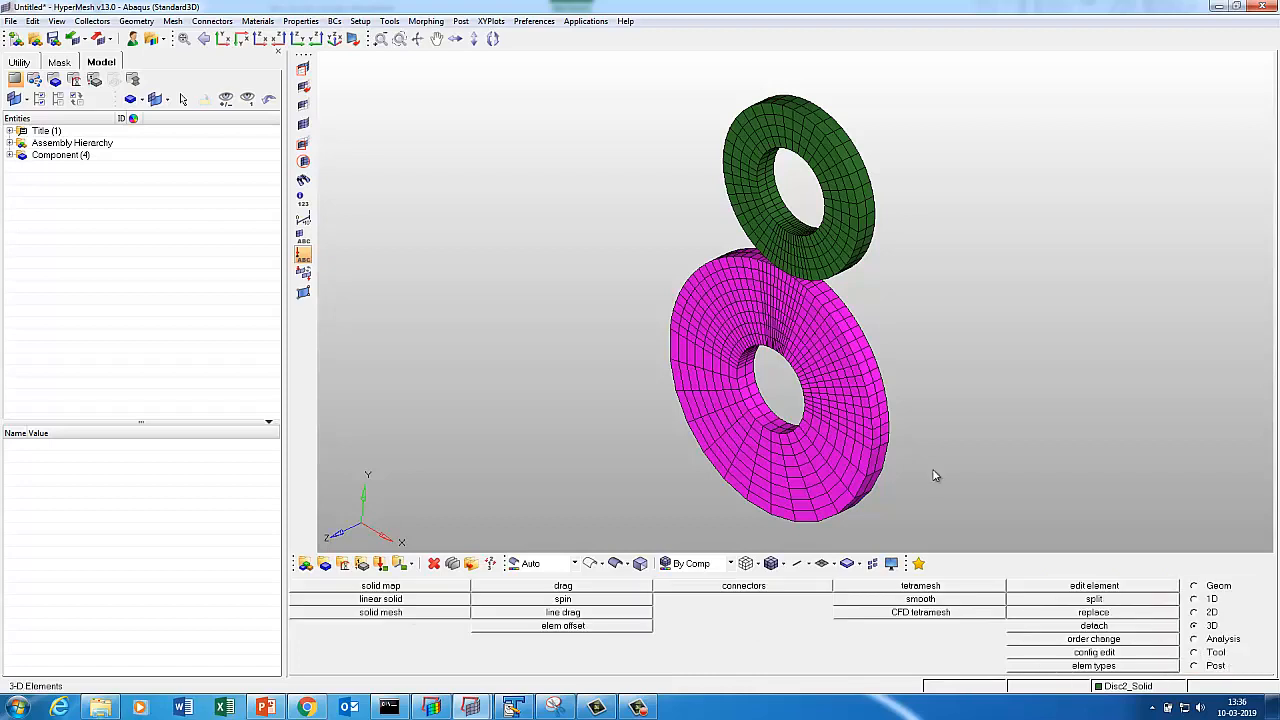
pyautogui.press('d')
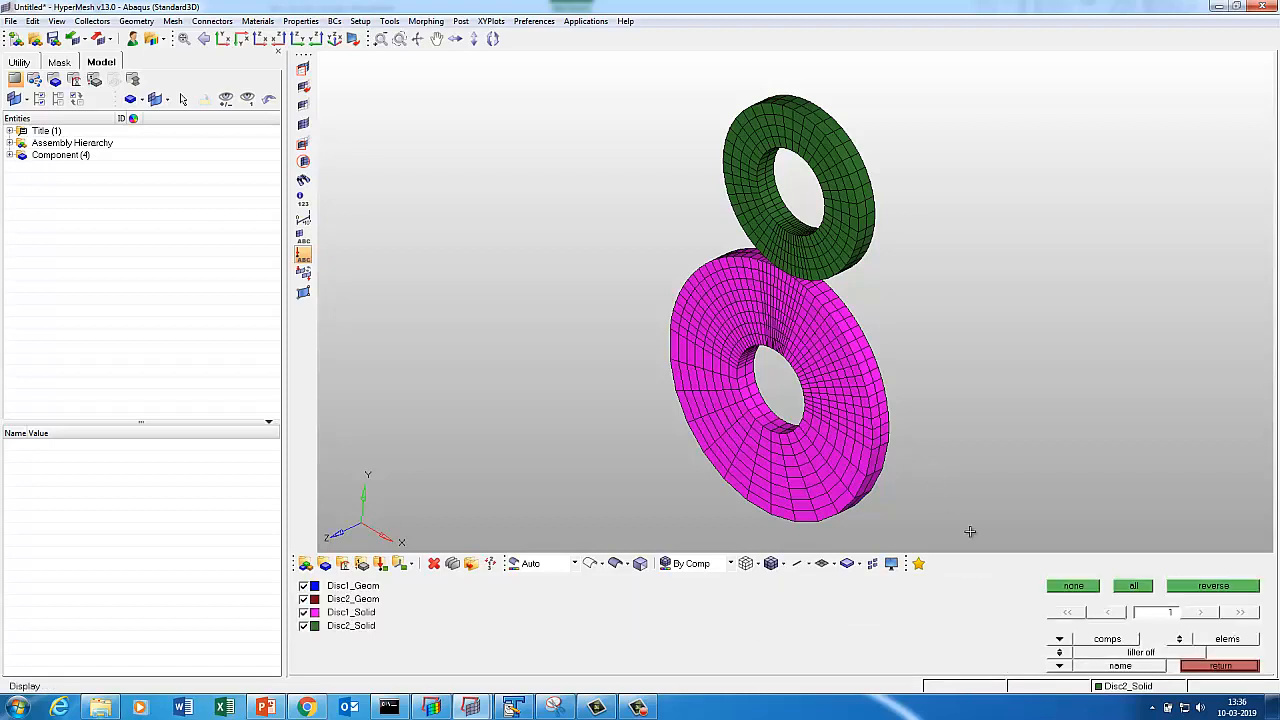
pyautogui.click(1060, 586)
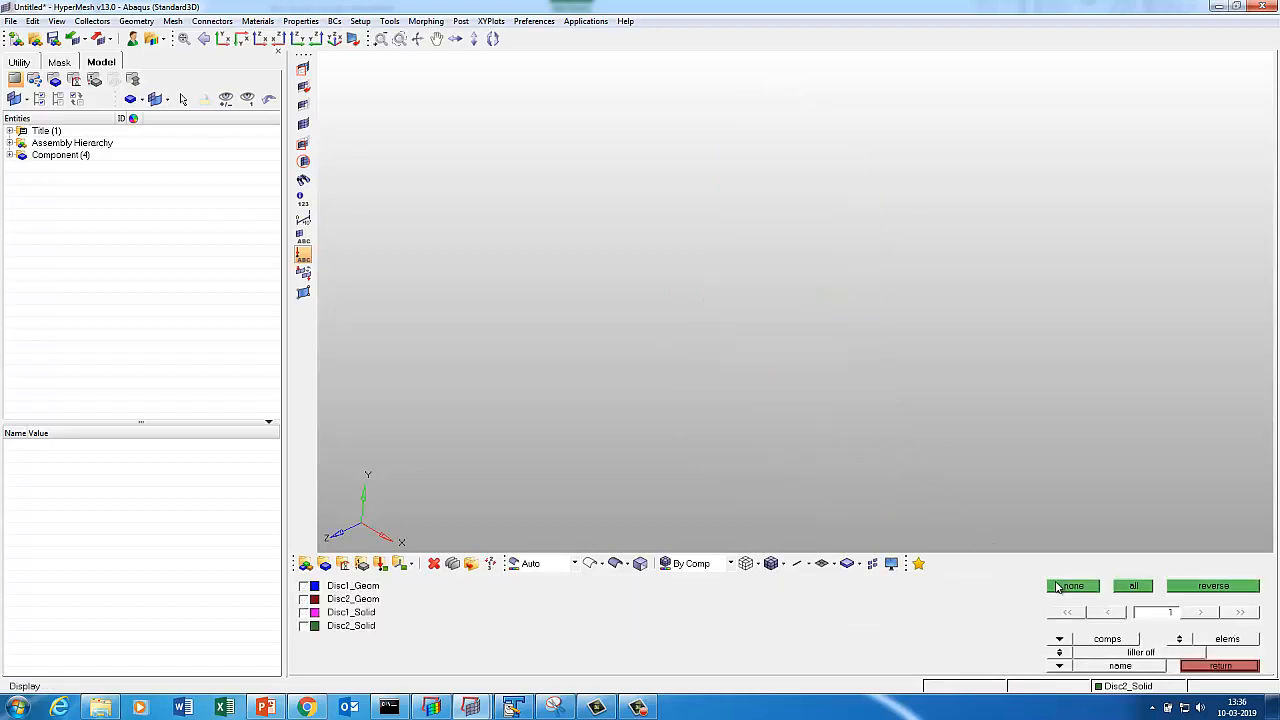
pyautogui.click(344, 613)
pyautogui.click(1238, 667)
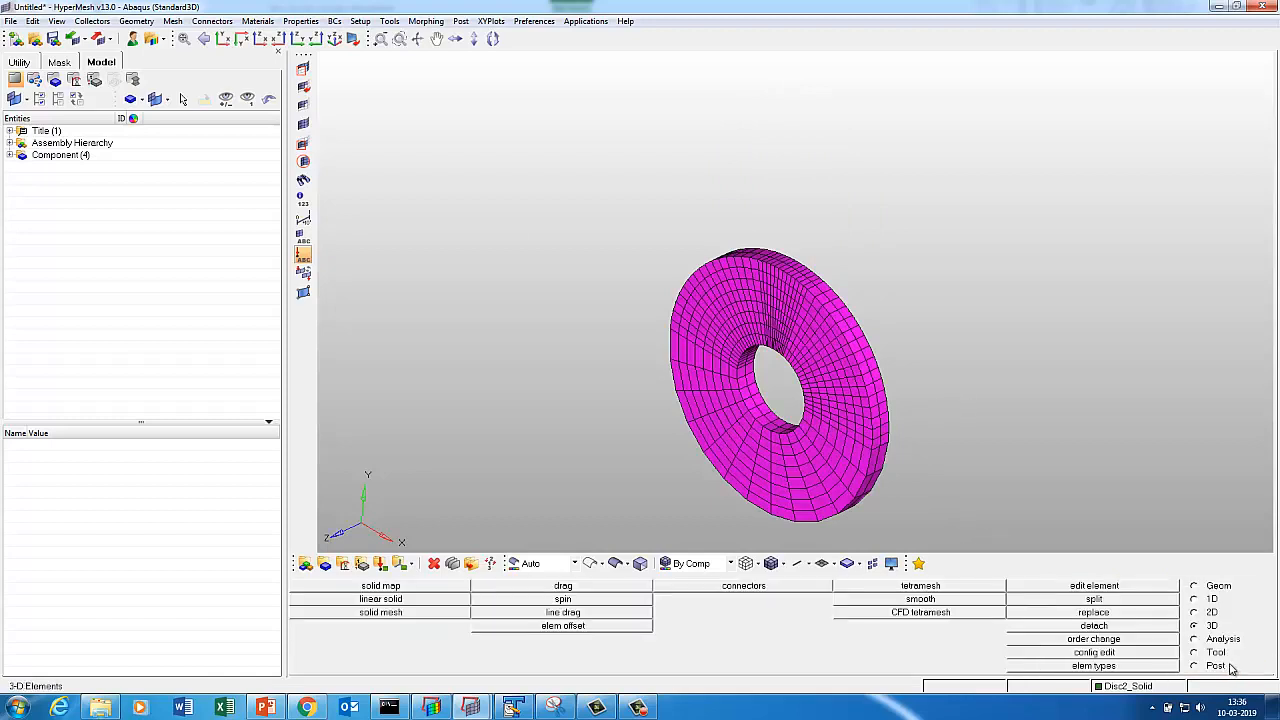
pyautogui.click(1212, 653)
# Generate the outer faces of Disc1_Solid and display only the faces component.
pyautogui.click(923, 616)
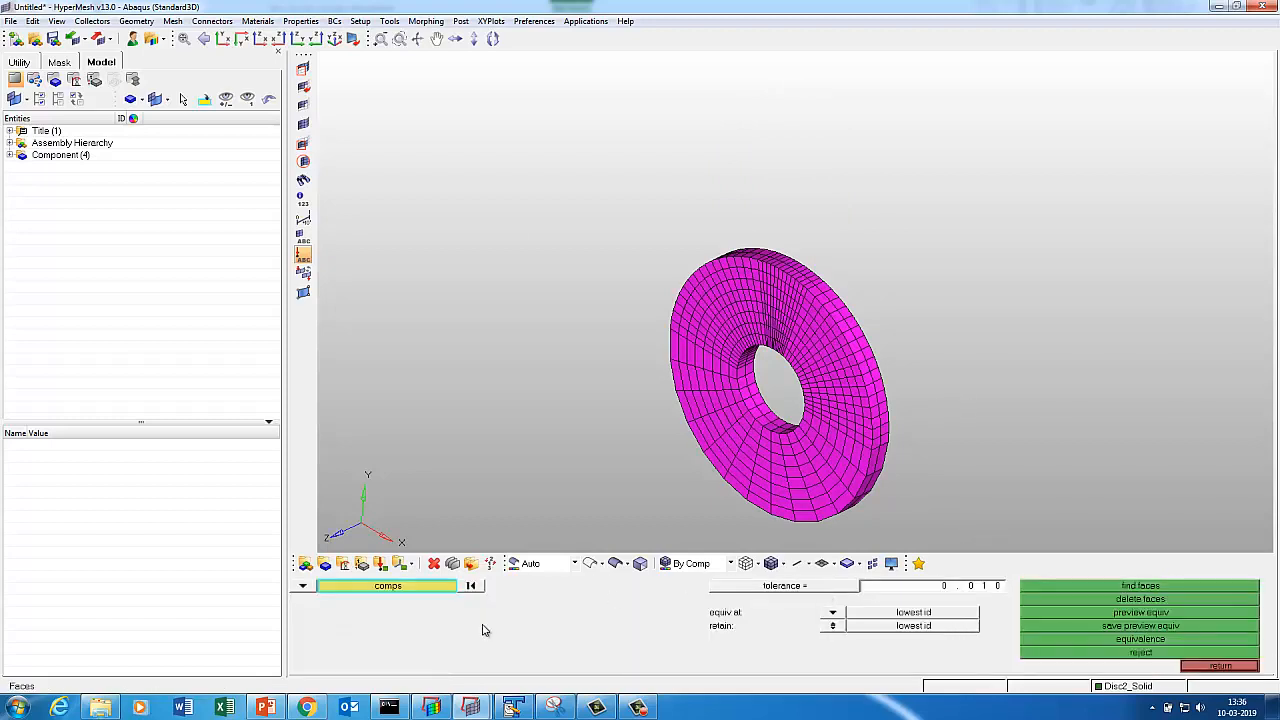
pyautogui.click(426, 588)
pyautogui.click(771, 496)
pyautogui.click(1063, 628)
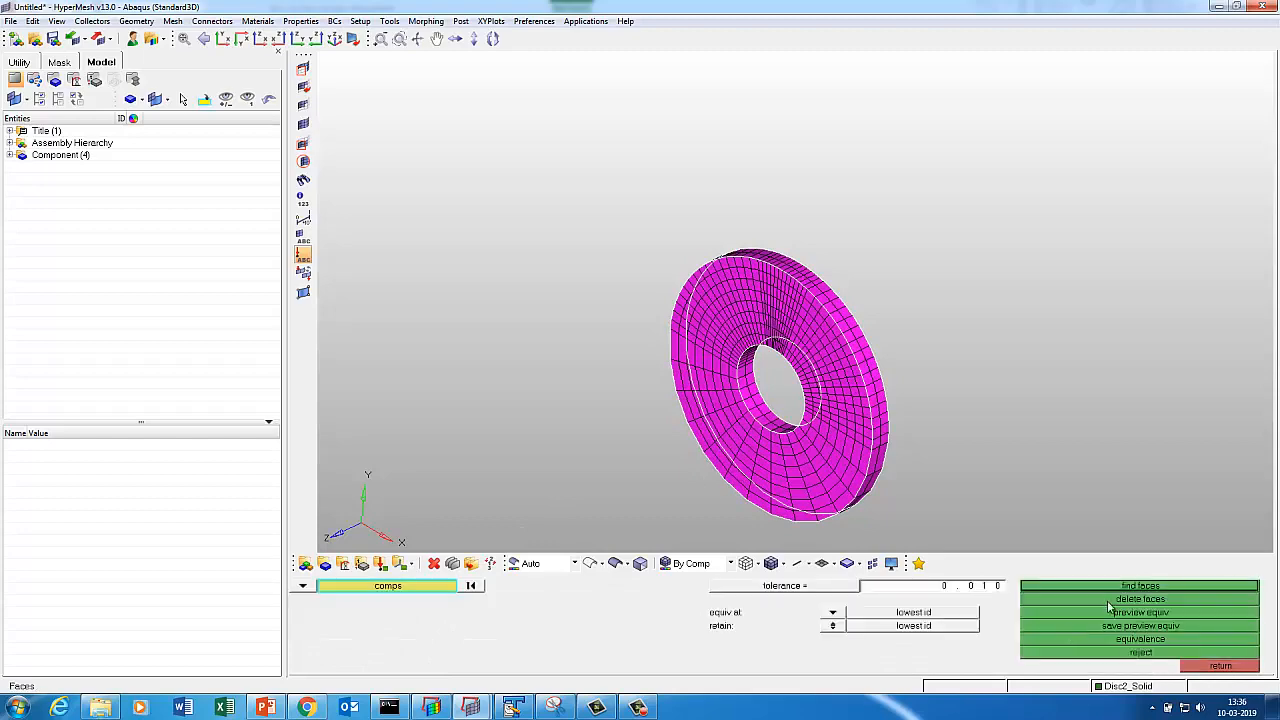
pyautogui.click(1120, 587)
pyautogui.click(1235, 667)
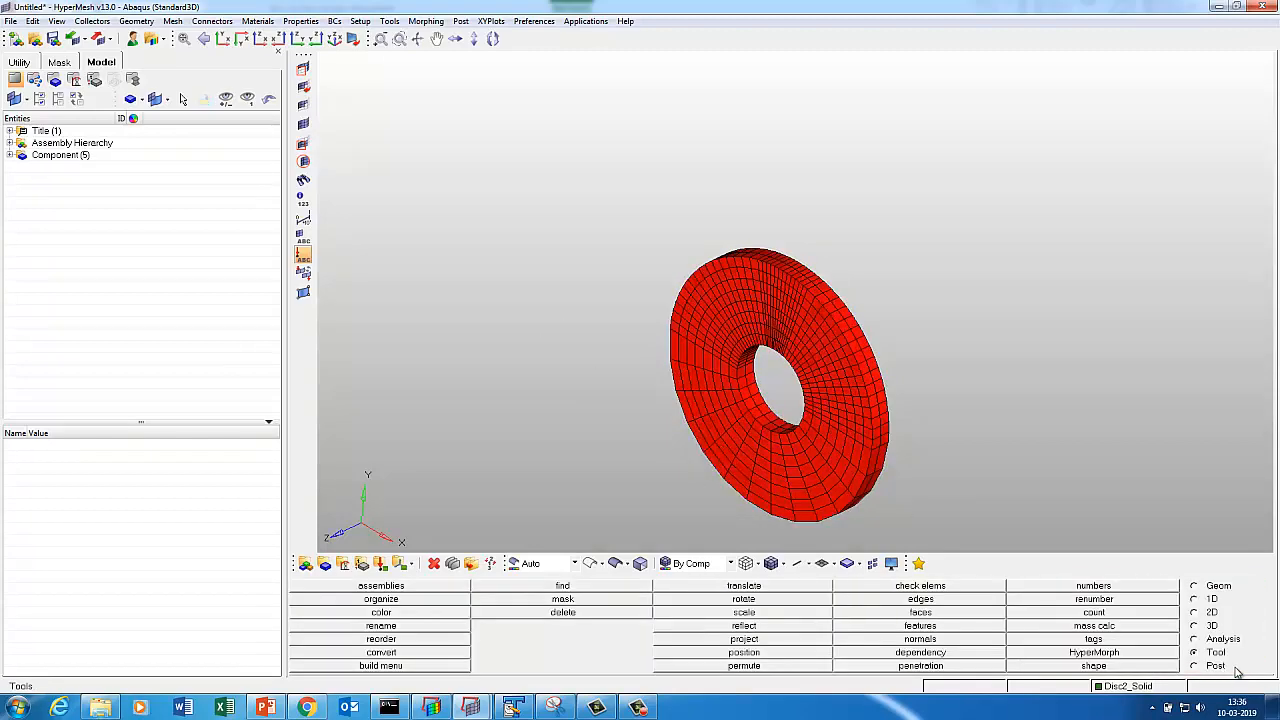
pyautogui.press('d')
pyautogui.click(1073, 586)
pyautogui.click(335, 645)
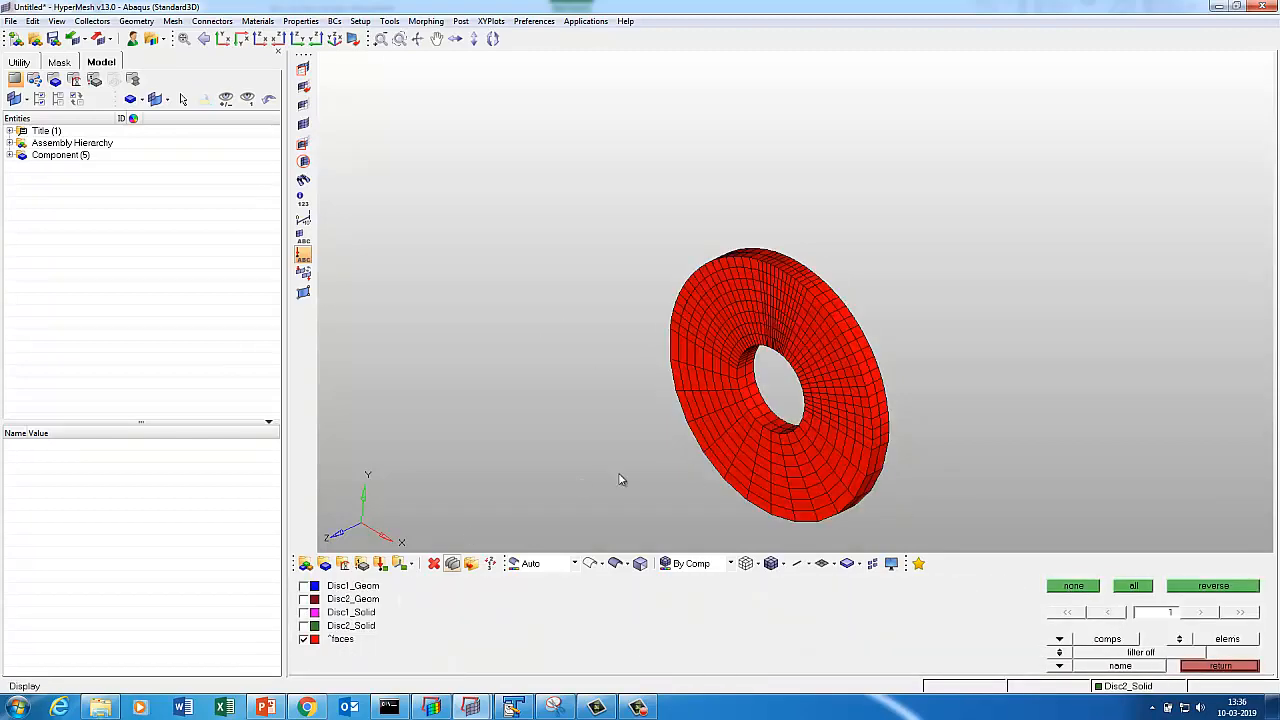
pyautogui.press('d')
# Check the faces for free edges and T-connections, finding none, then delete the faces component.
pyautogui.hotkey('shift', 'F3')
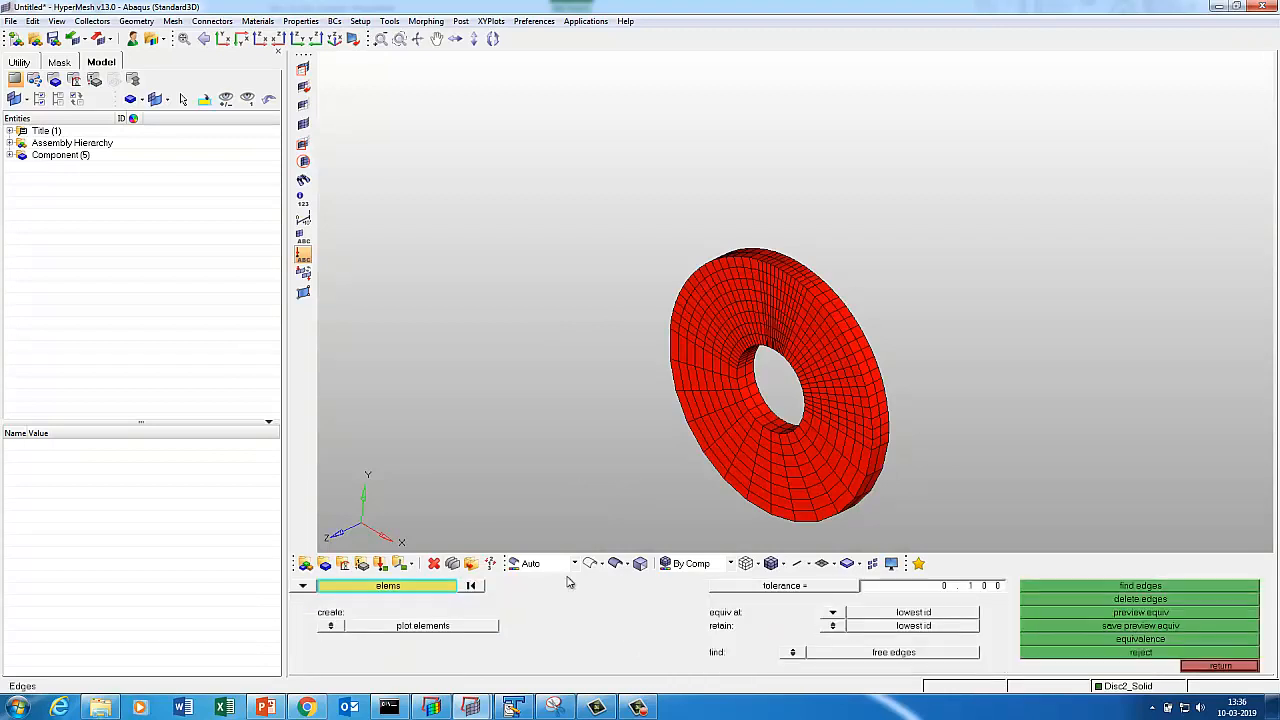
pyautogui.click(456, 589)
pyautogui.click(430, 614)
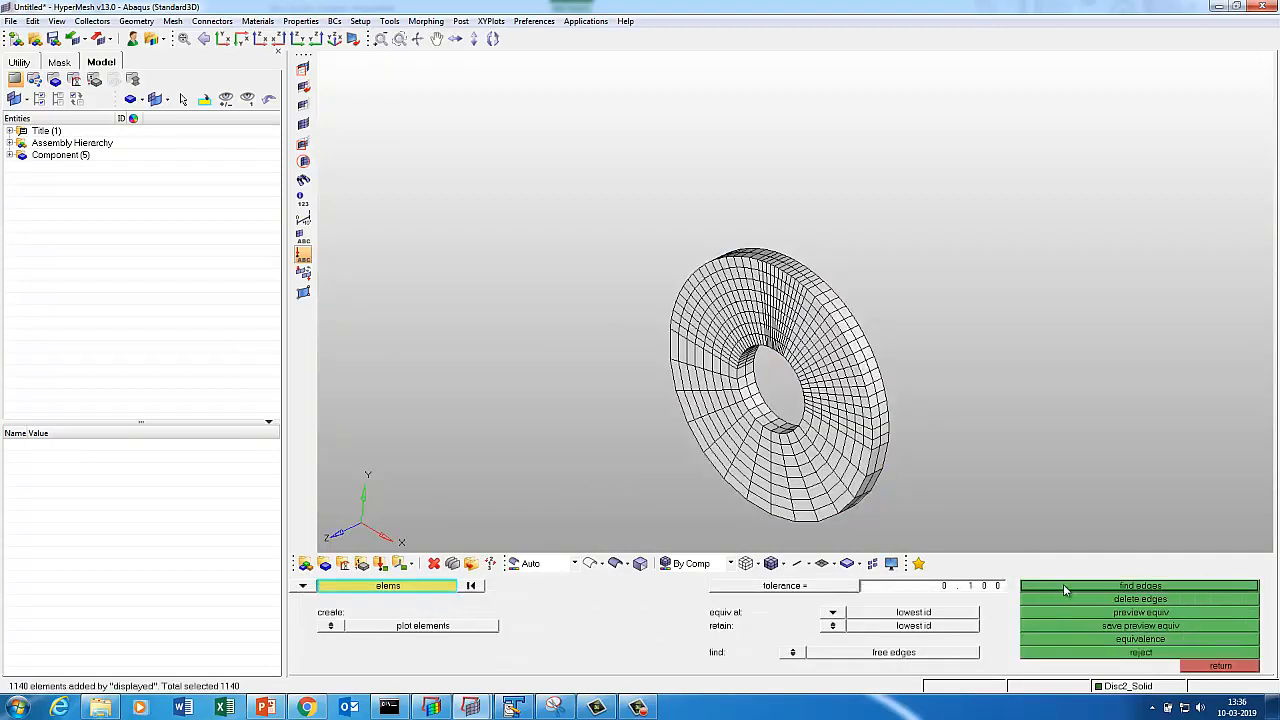
pyautogui.click(1063, 589)
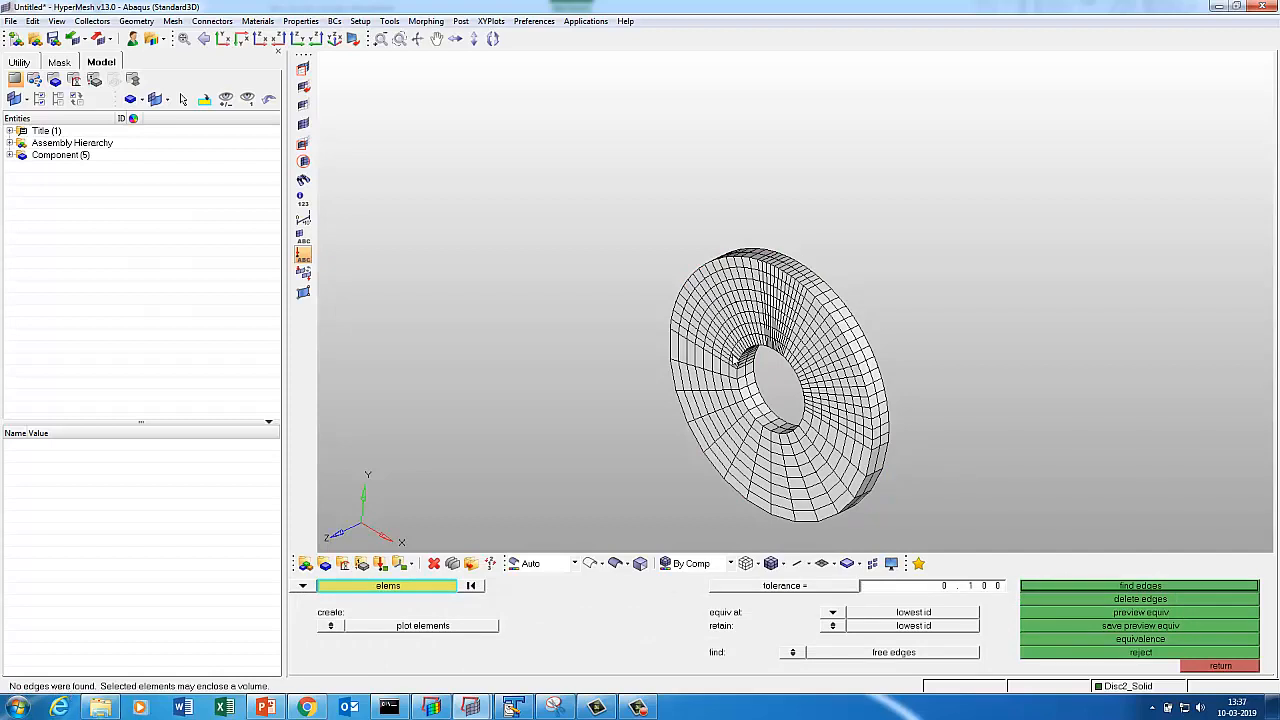
pyautogui.click(801, 655)
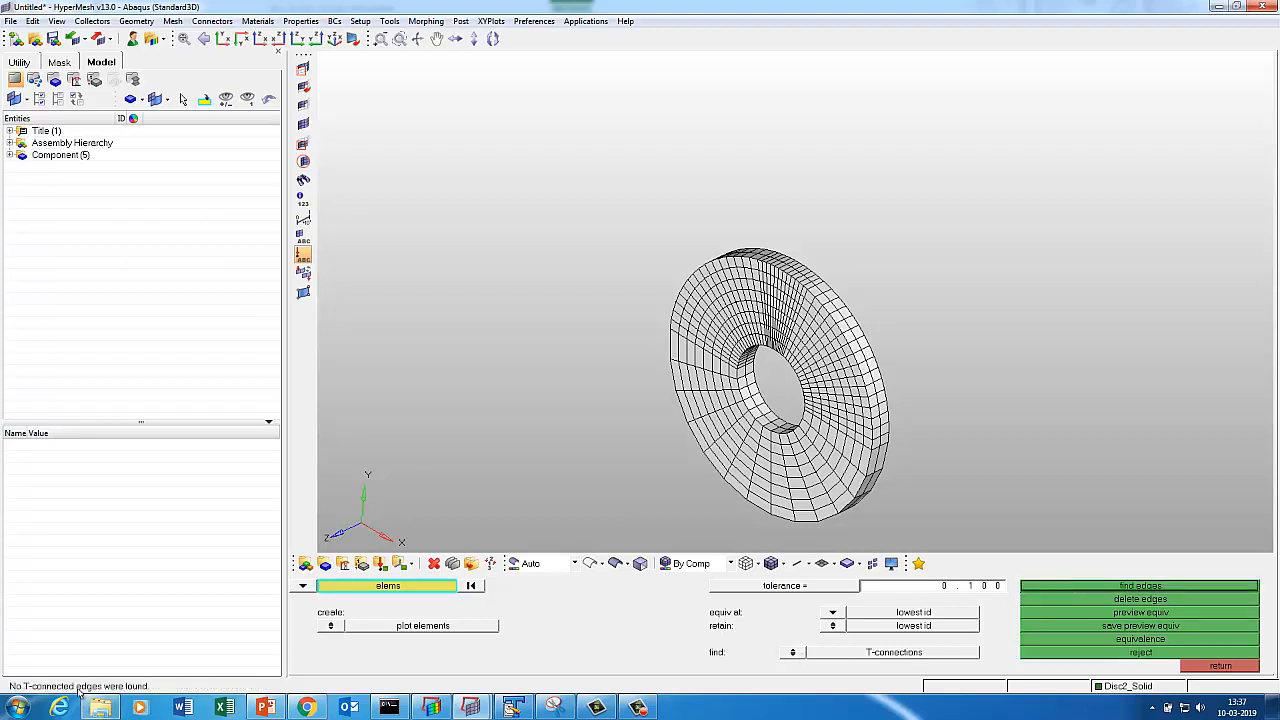
pyautogui.click(1219, 665)
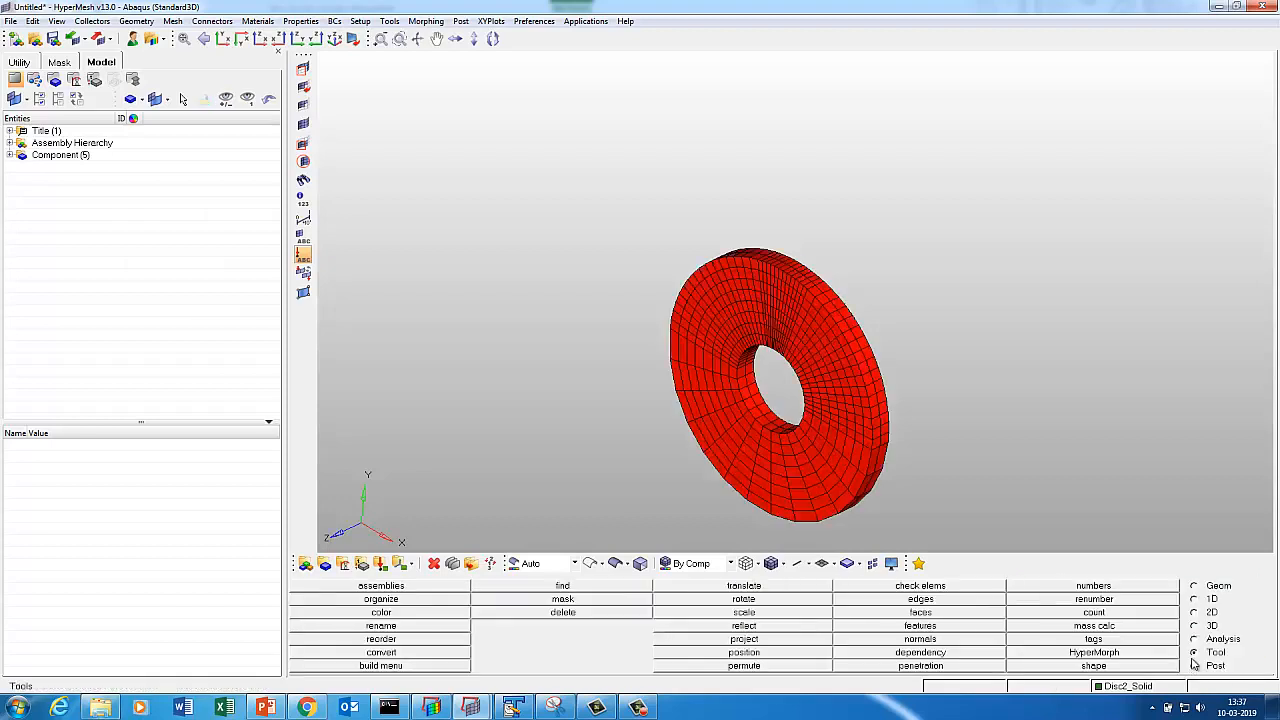
pyautogui.hotkey('shift', 'F3')
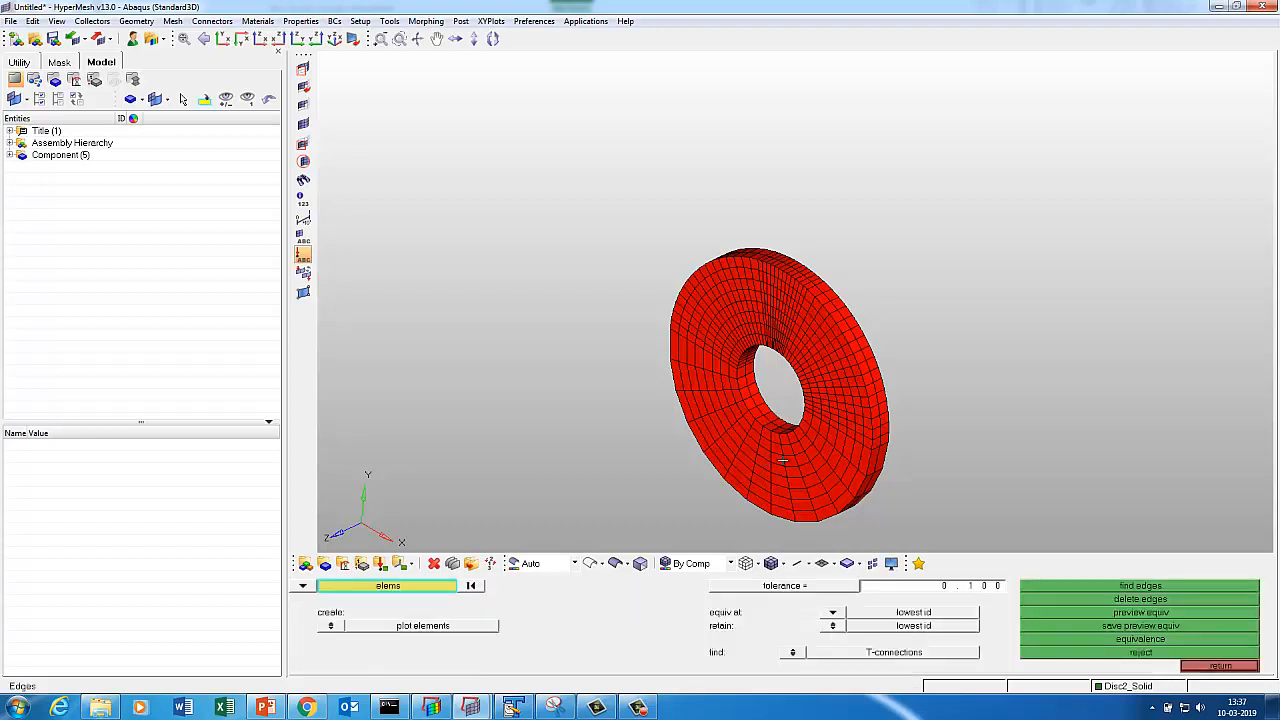
pyautogui.click(1216, 664)
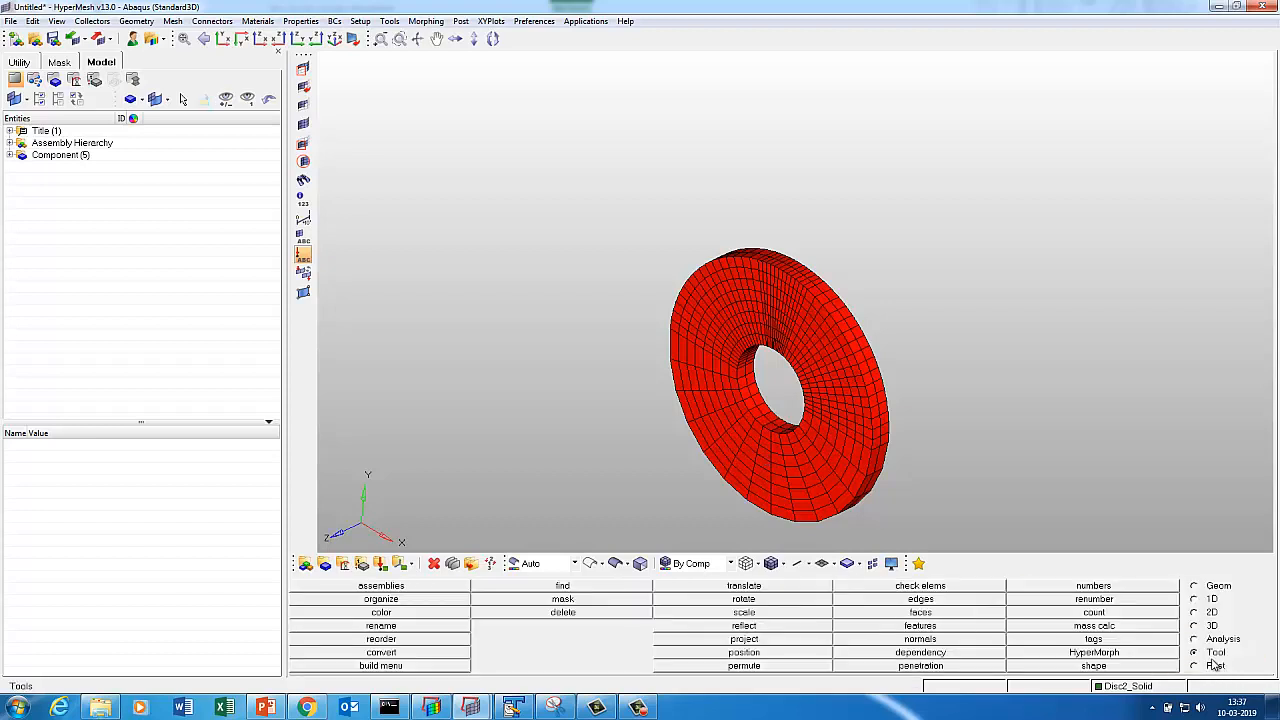
pyautogui.click(933, 613)
pyautogui.click(1096, 598)
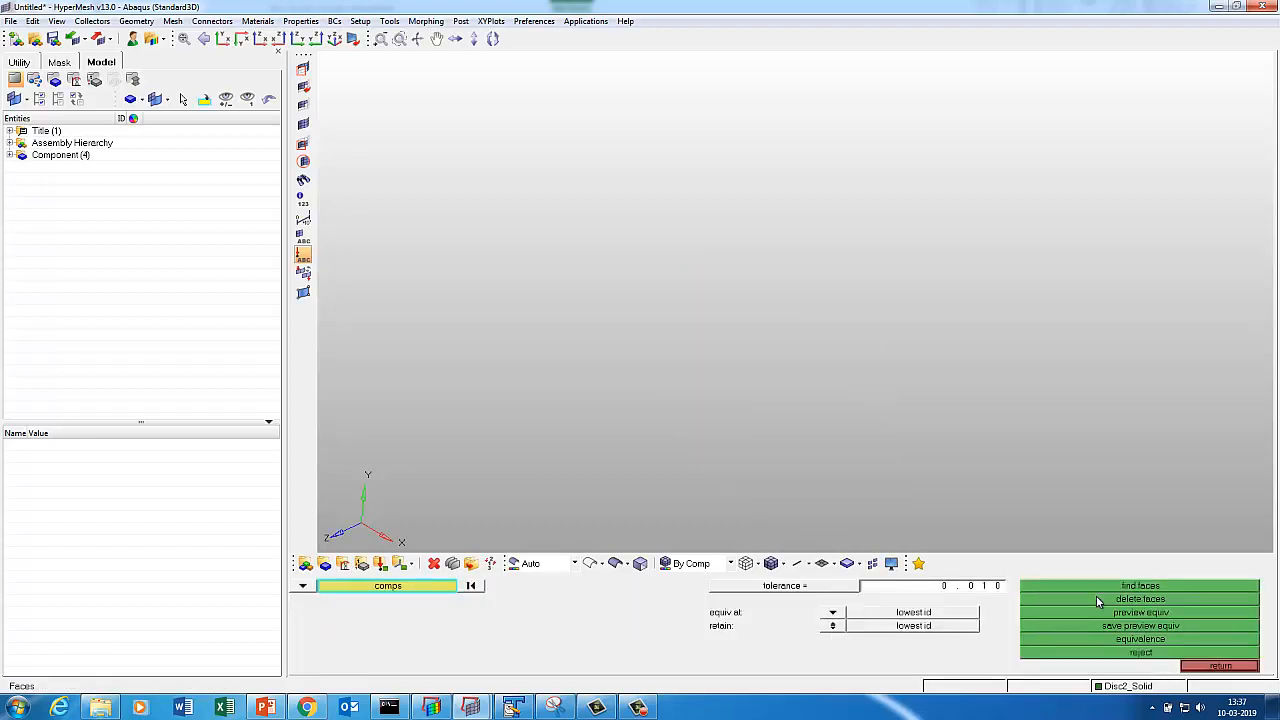
# Generate the outer faces of Disc2_Solid and display only the faces component.
pyautogui.press('d')
pyautogui.click(343, 627)
pyautogui.press('f')
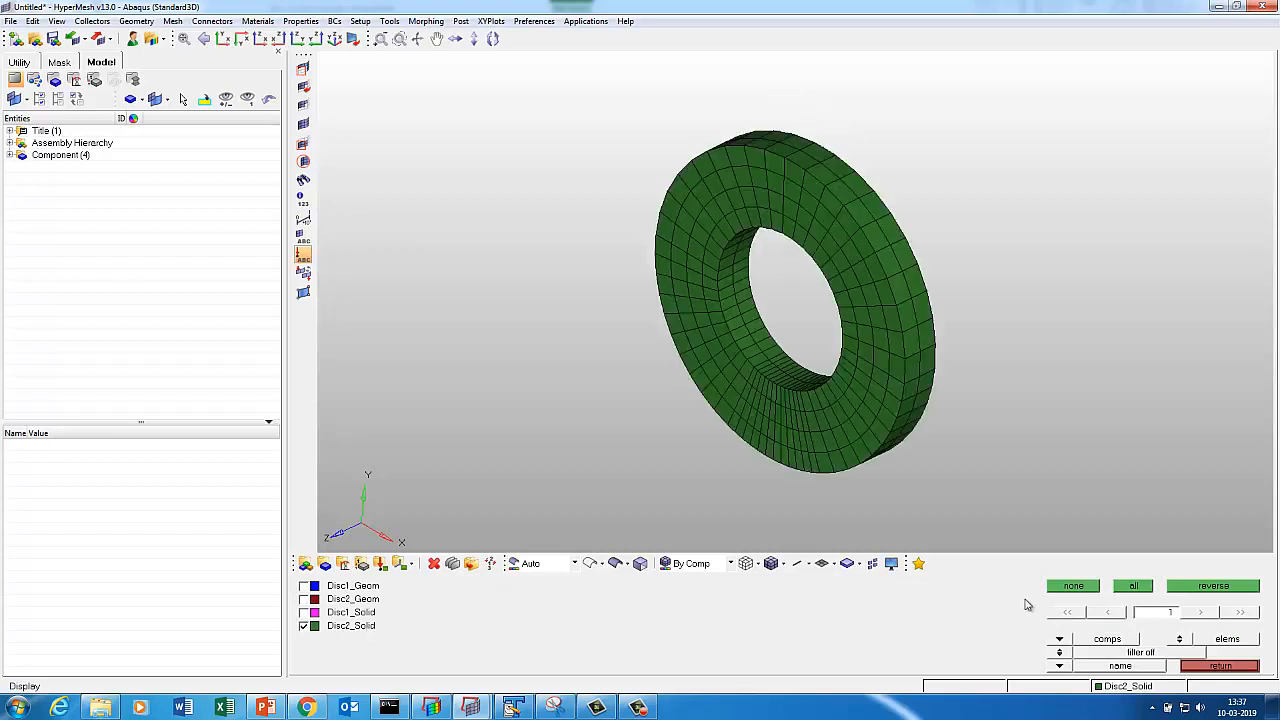
pyautogui.click(1220, 667)
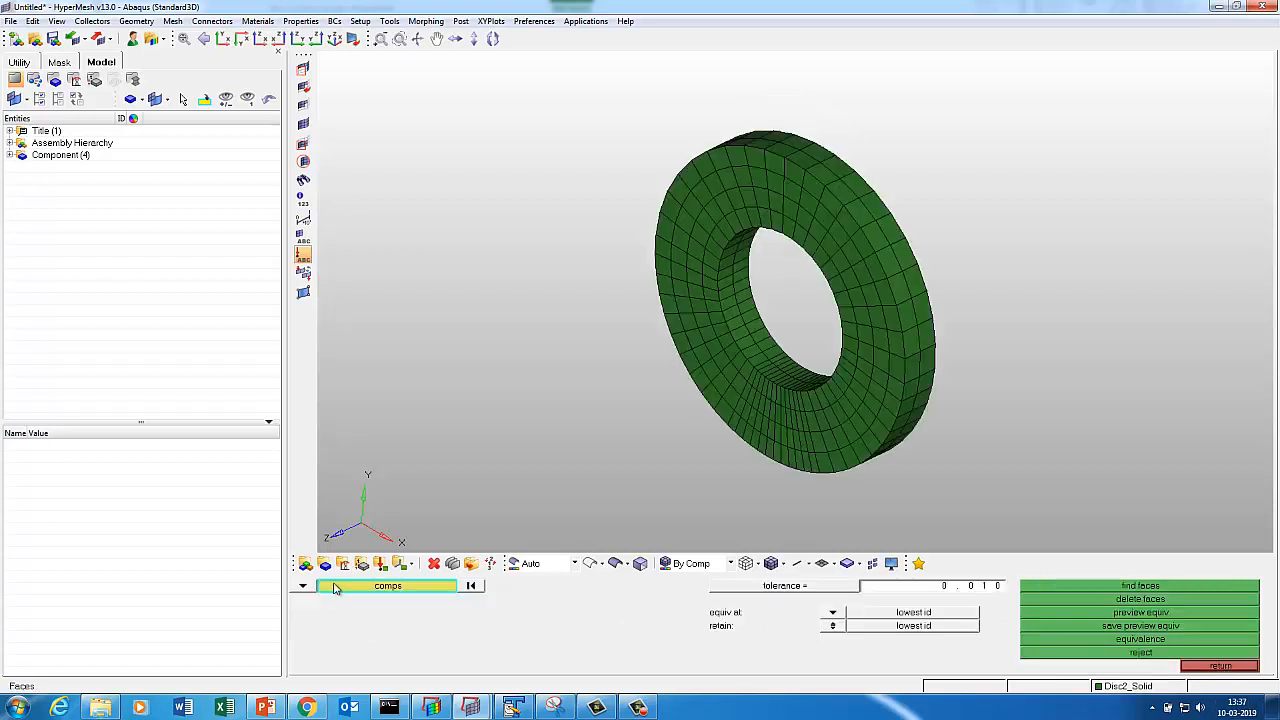
pyautogui.click(375, 591)
pyautogui.click(340, 627)
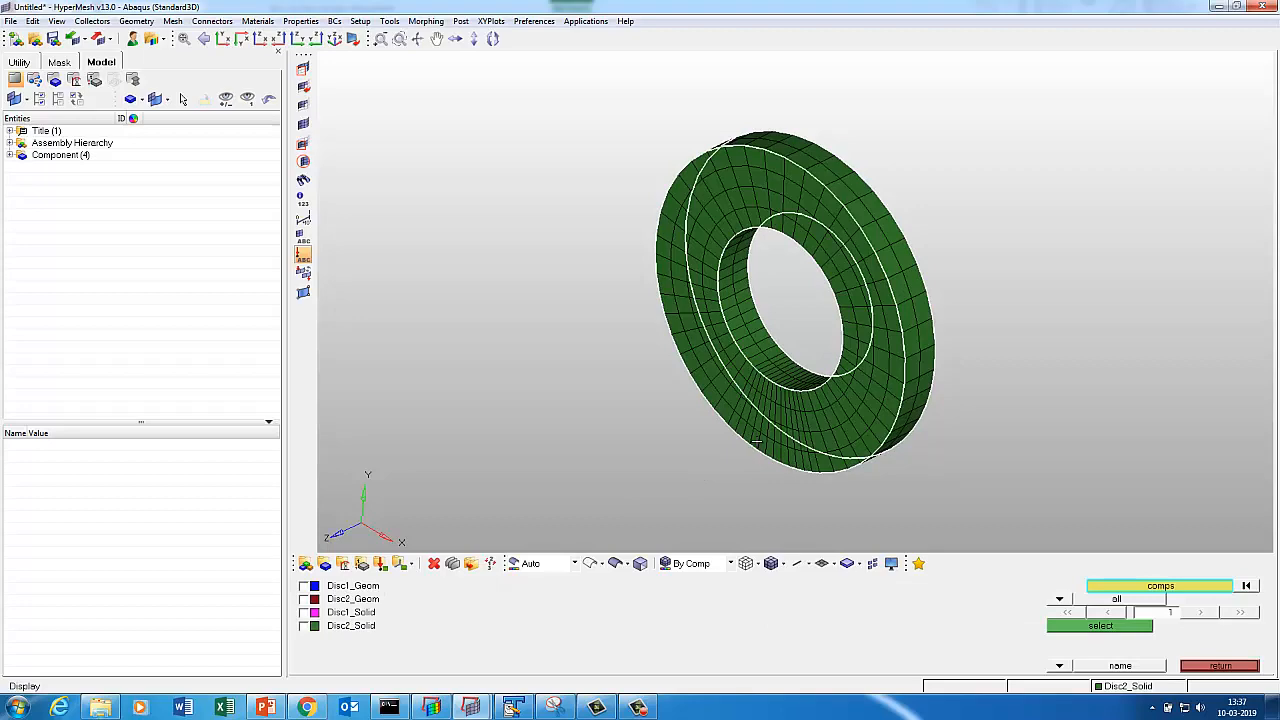
pyautogui.click(1101, 627)
pyautogui.click(1154, 592)
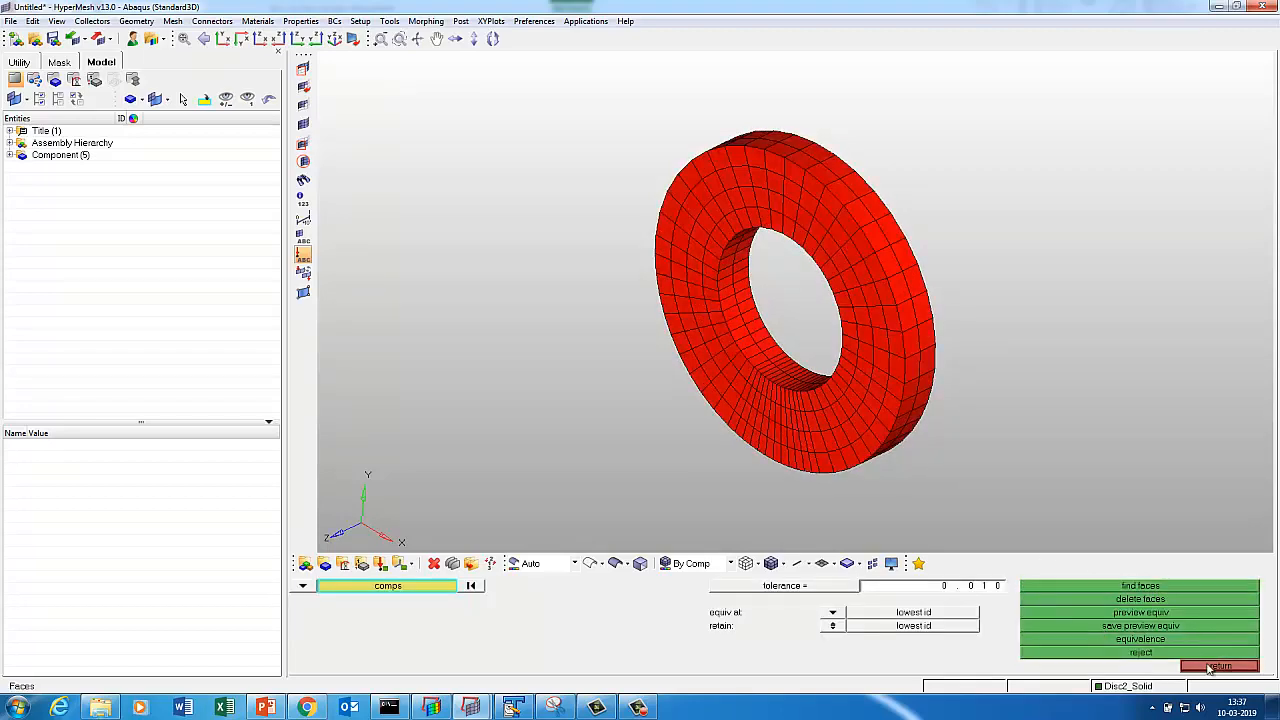
pyautogui.click(1209, 667)
pyautogui.press('d')
pyautogui.click(1086, 592)
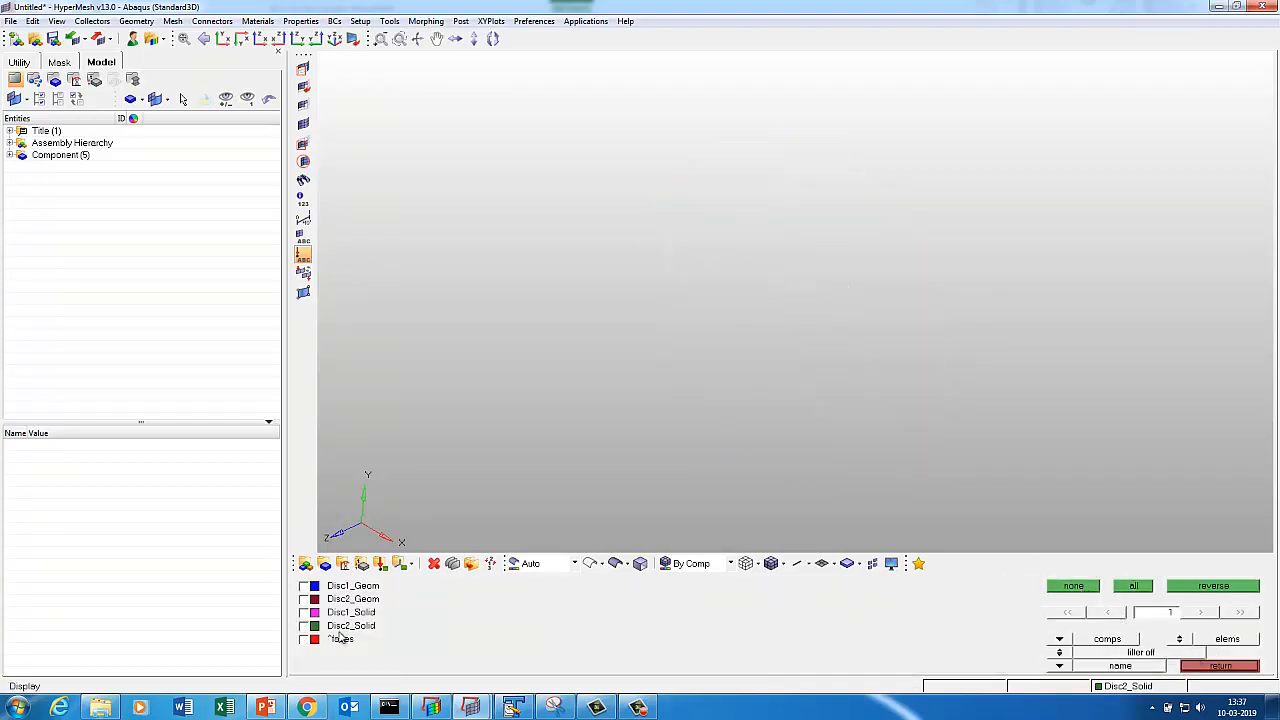
pyautogui.click(339, 637)
pyautogui.press('Escape')
# Check the faces for T-connections and free edges, finding none, then delete the faces component.
pyautogui.hotkey('shift', 'F3')
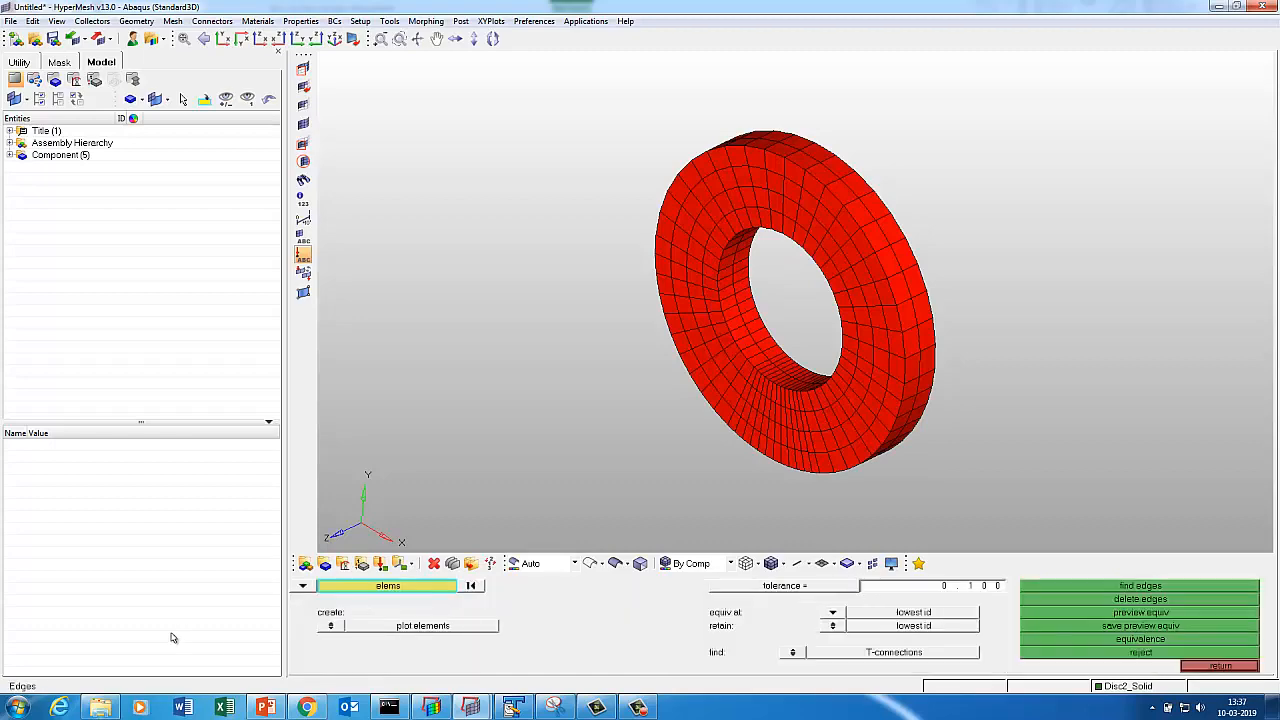
pyautogui.click(361, 590)
pyautogui.click(455, 622)
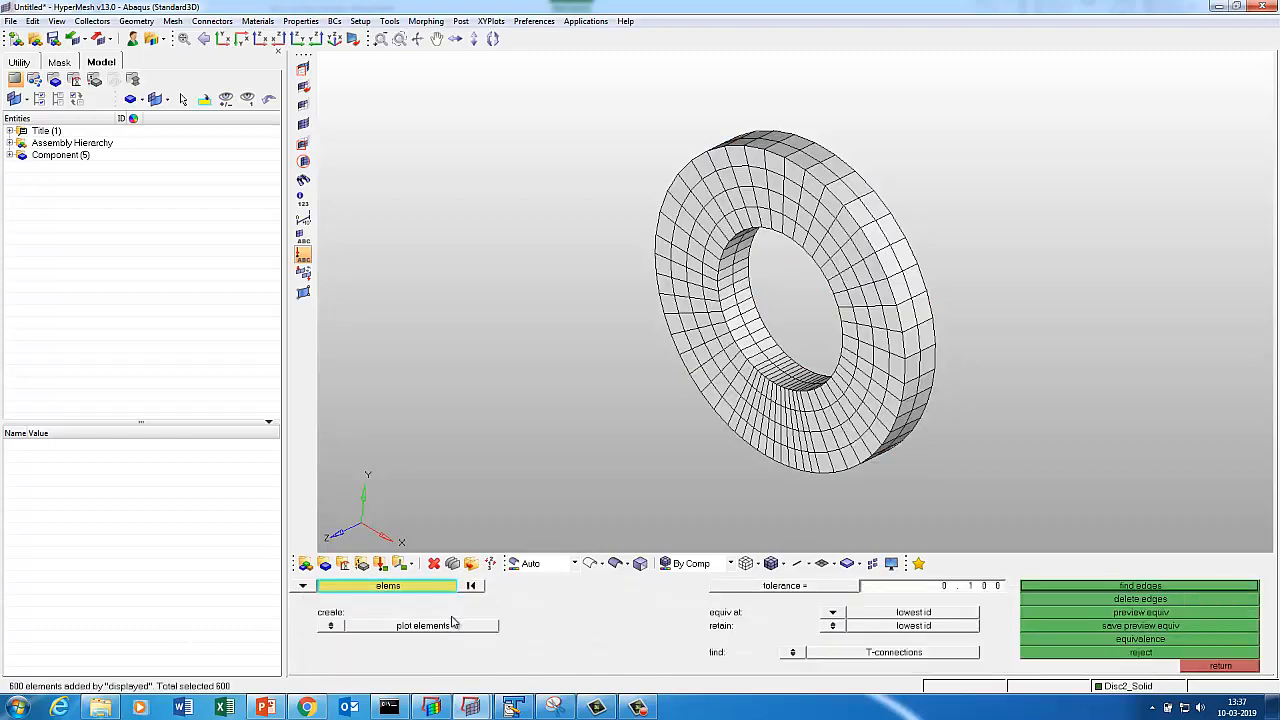
pyautogui.click(1093, 589)
pyautogui.click(800, 657)
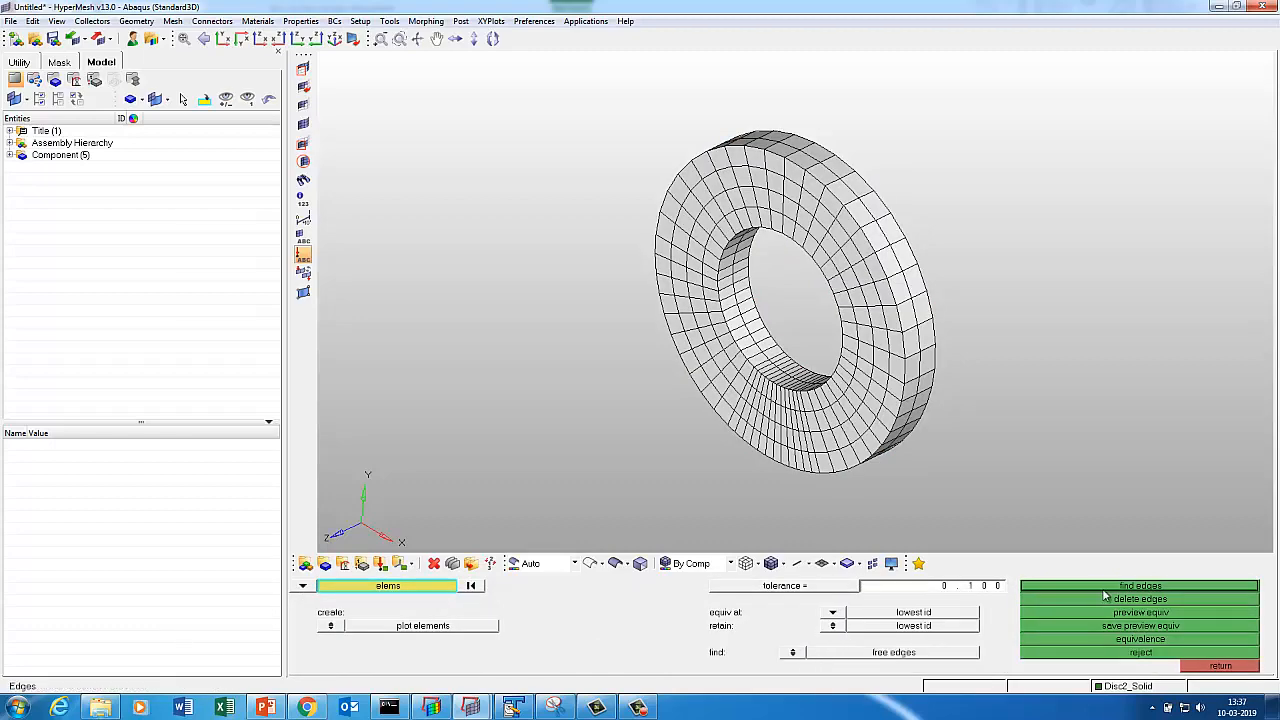
pyautogui.click(1105, 590)
pyautogui.click(1222, 666)
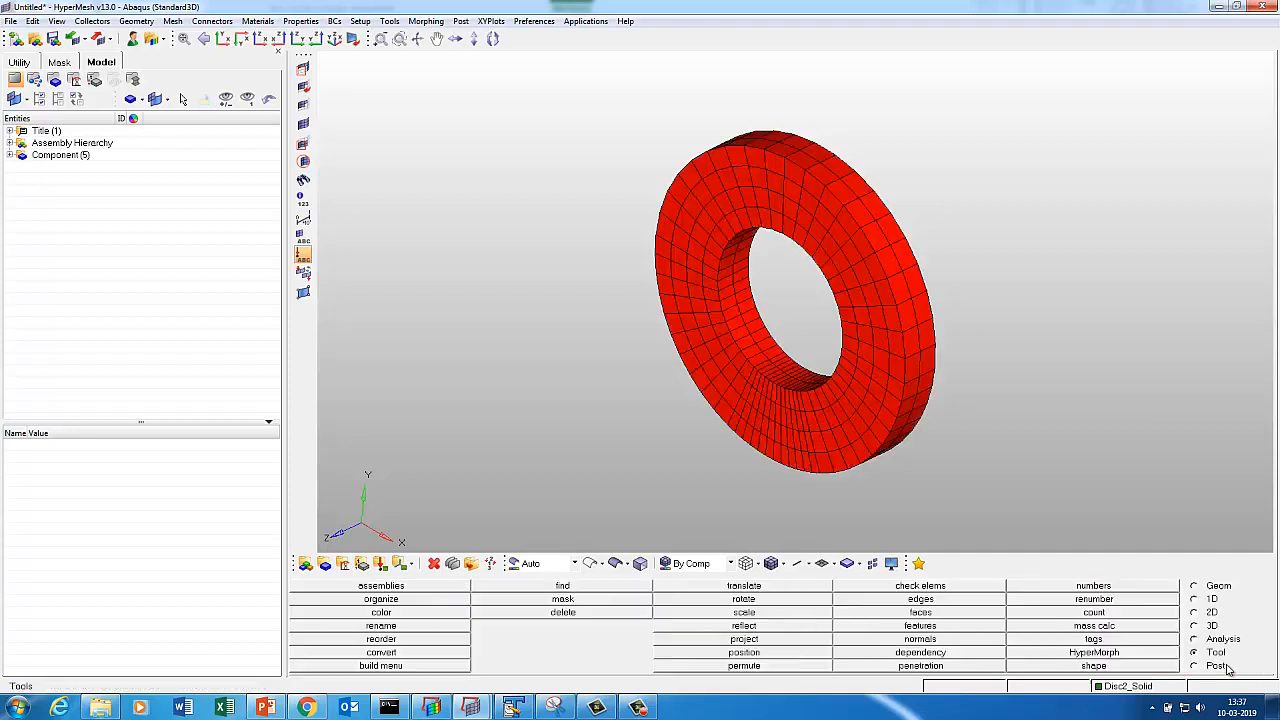
pyautogui.click(921, 613)
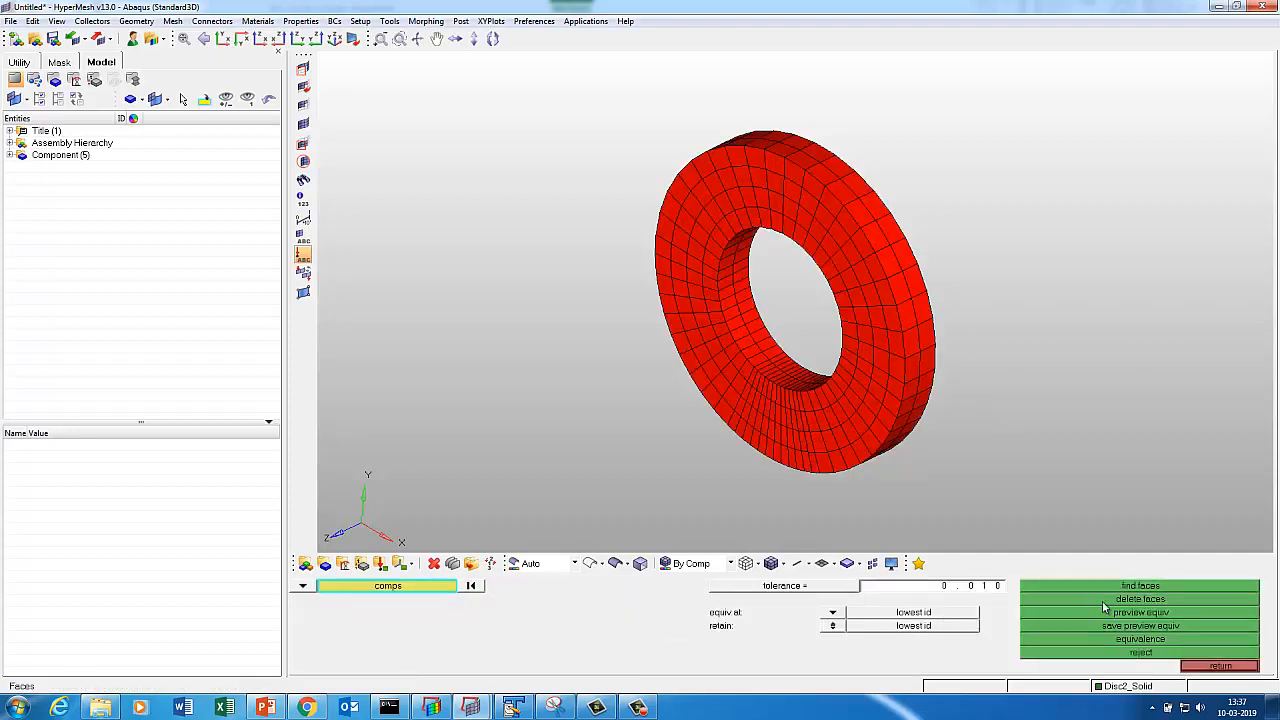
pyautogui.click(1105, 600)
# Display Disc1_Solid and Disc2_Solid together, fitted and rotated face-on.
pyautogui.press('d')
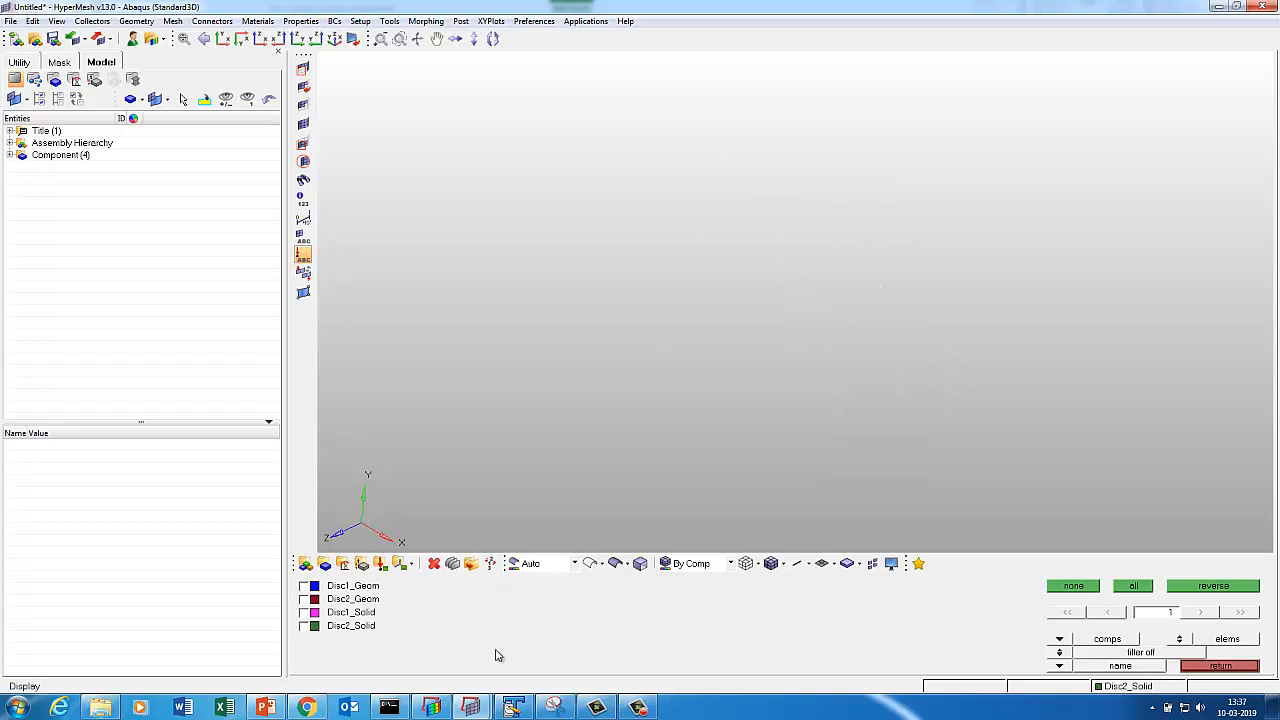
pyautogui.click(345, 613)
pyautogui.click(335, 625)
pyautogui.press('f')
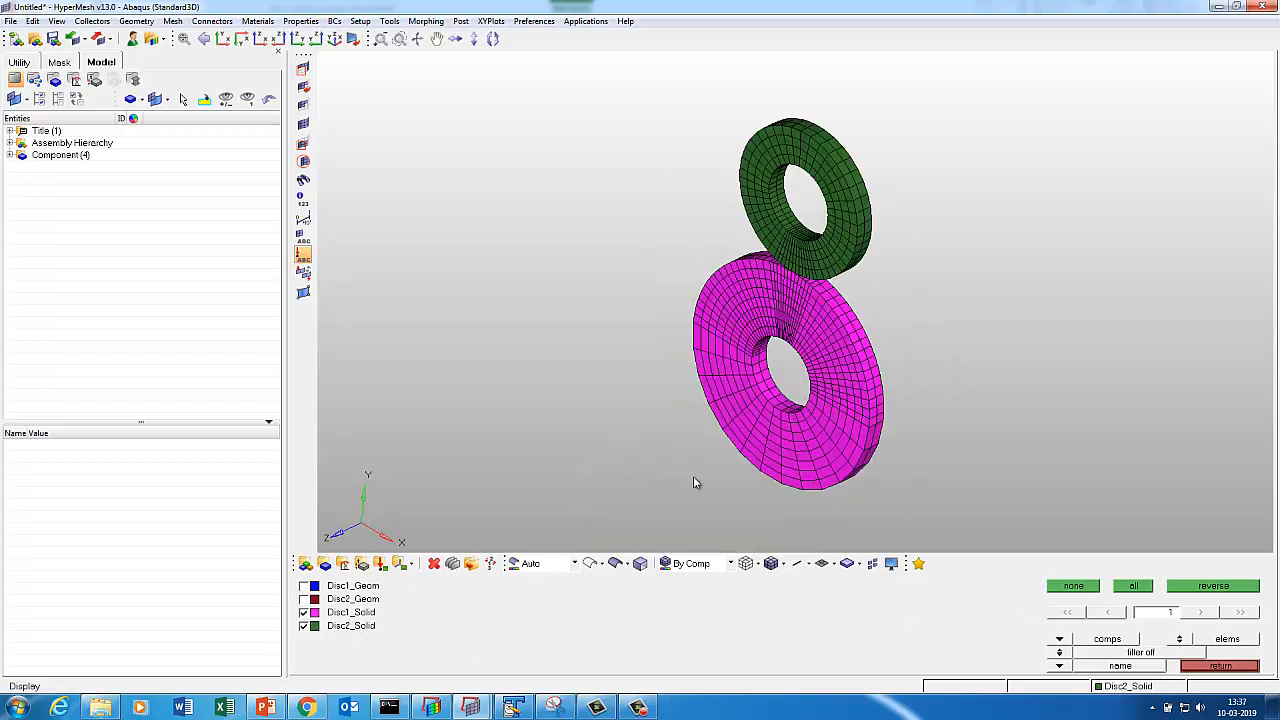
pyautogui.press('super')
pyautogui.click(636, 362)
pyautogui.keyDown('ctrl'); pyautogui.moveTo(751, 397); pyautogui.dragTo(849, 411); pyautogui.keyUp('ctrl')
pyautogui.click(1211, 670)
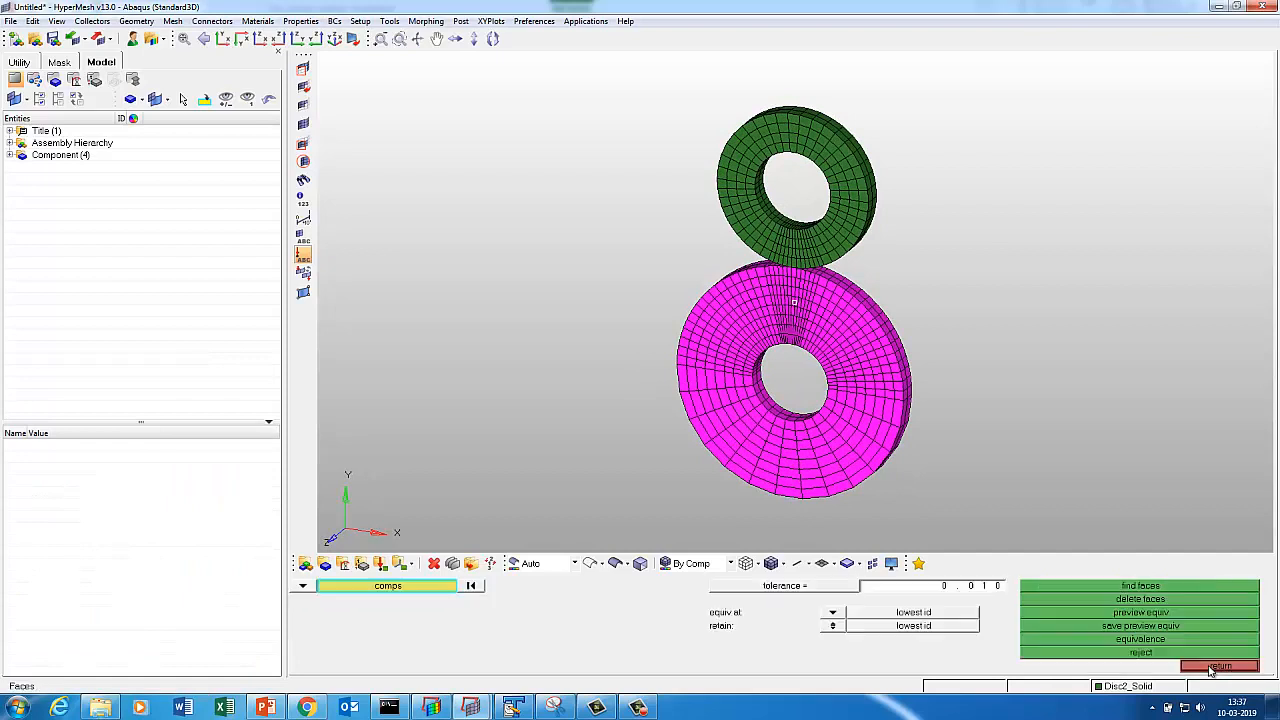
# Create a new material named STEEL with the ABAQUS_MATERIAL card image.
pyautogui.click(343, 564)
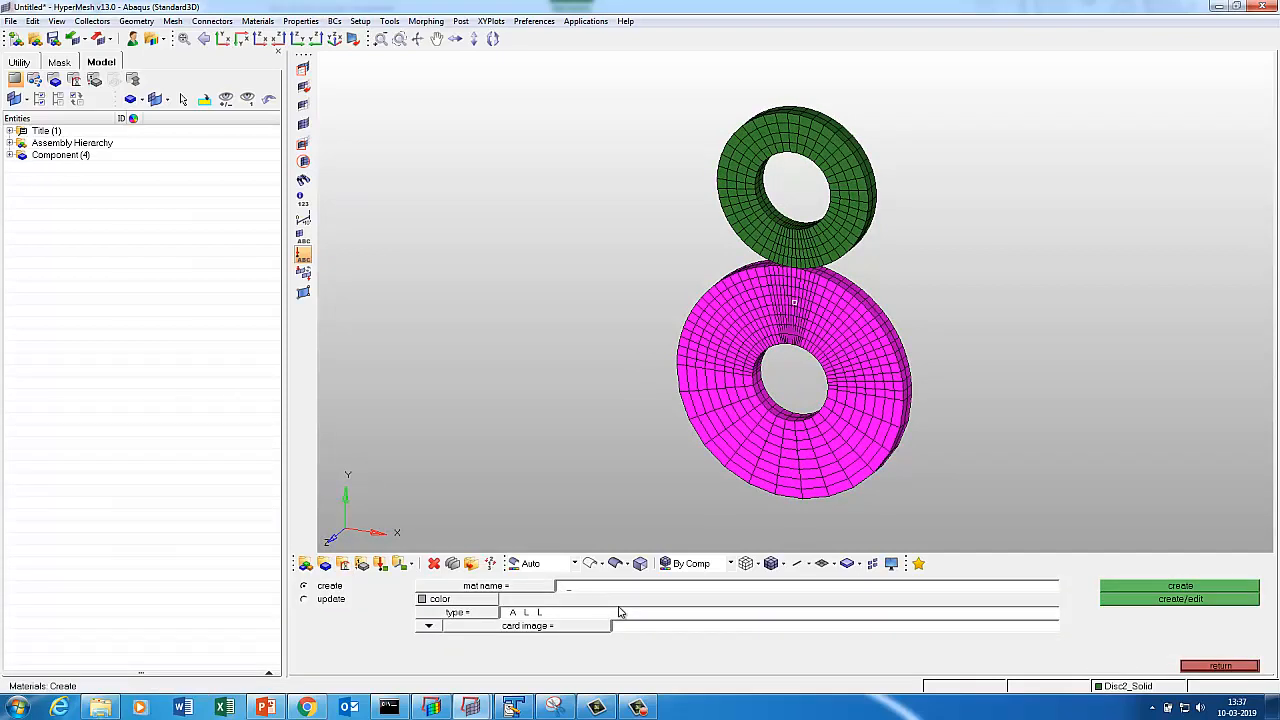
pyautogui.press('capslock')
pyautogui.write('STEEL')
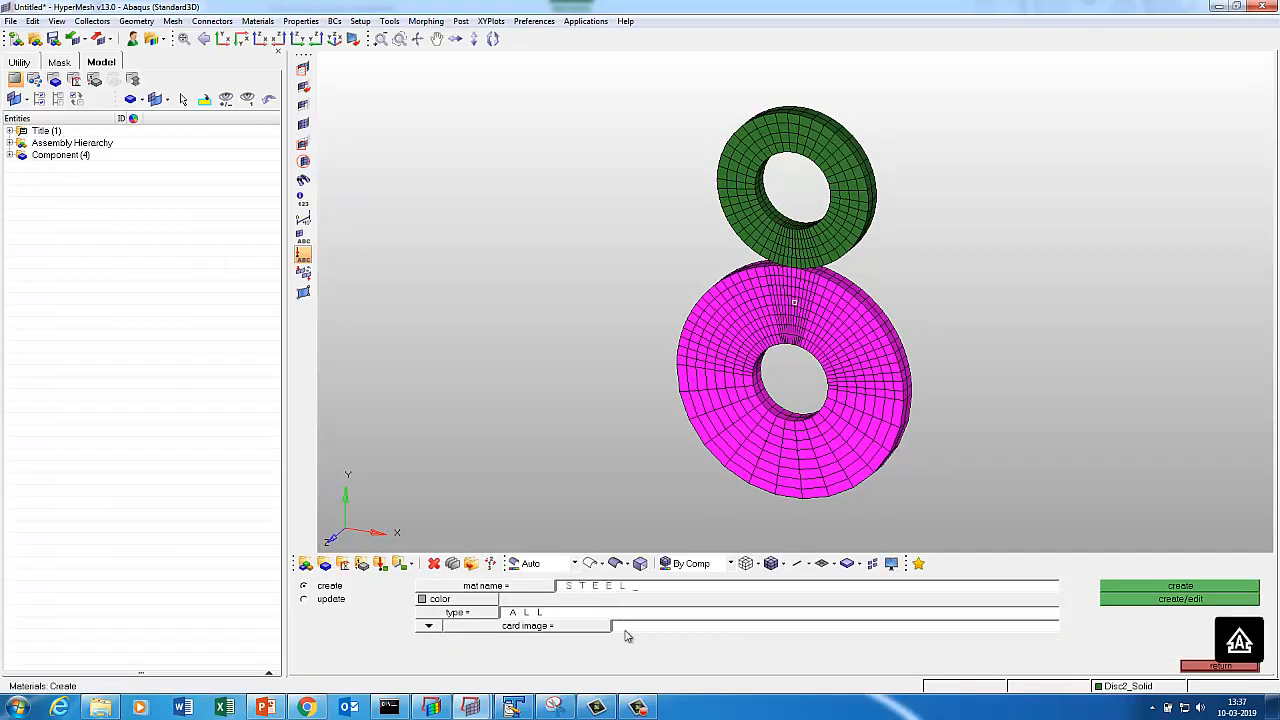
pyautogui.click(627, 628)
pyautogui.click(563, 613)
pyautogui.click(1110, 599)
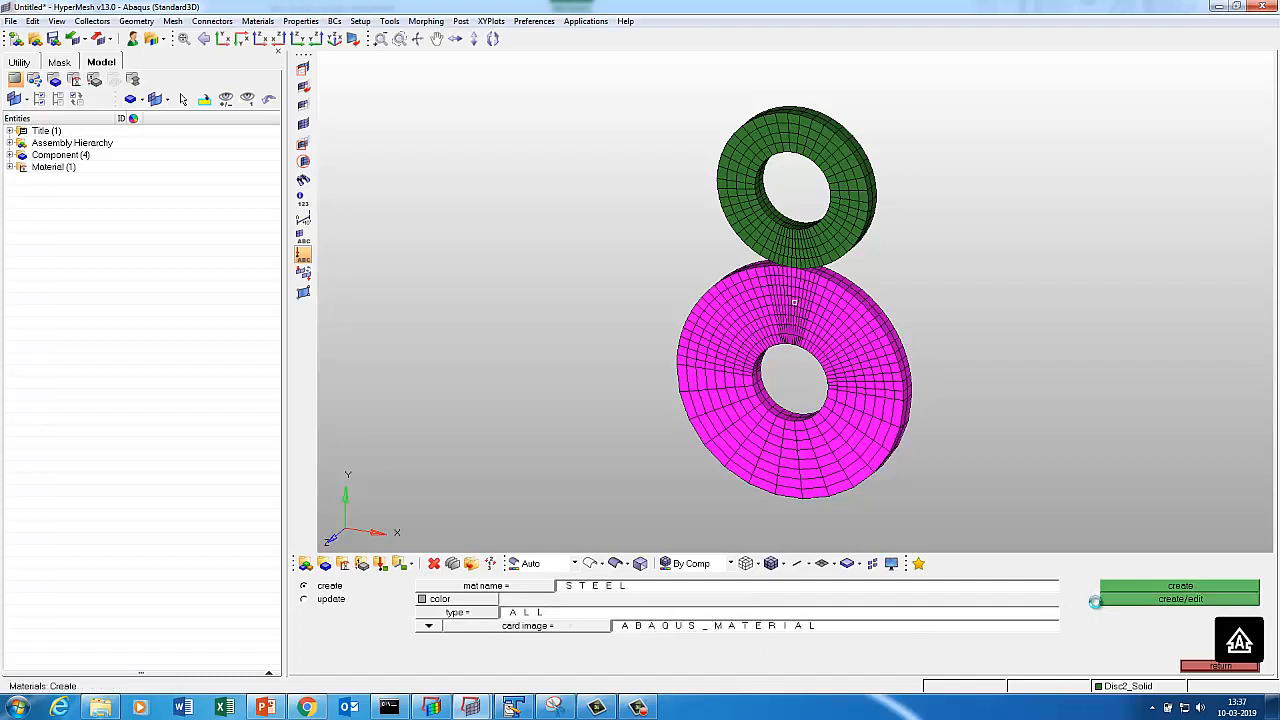
# Give STEEL elastic properties with E 210E03 and NU 0.3.
pyautogui.click(301, 666)
pyautogui.click(301, 666)
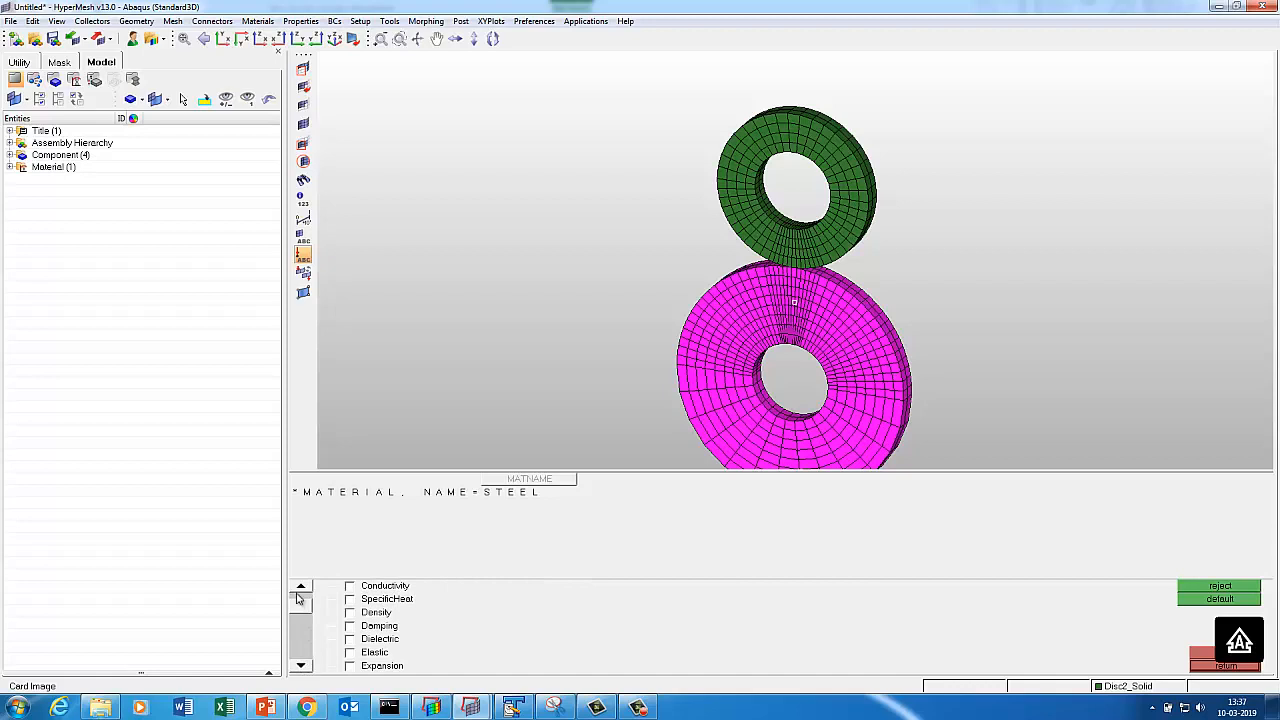
pyautogui.click(367, 655)
pyautogui.click(326, 548)
pyautogui.write('210')
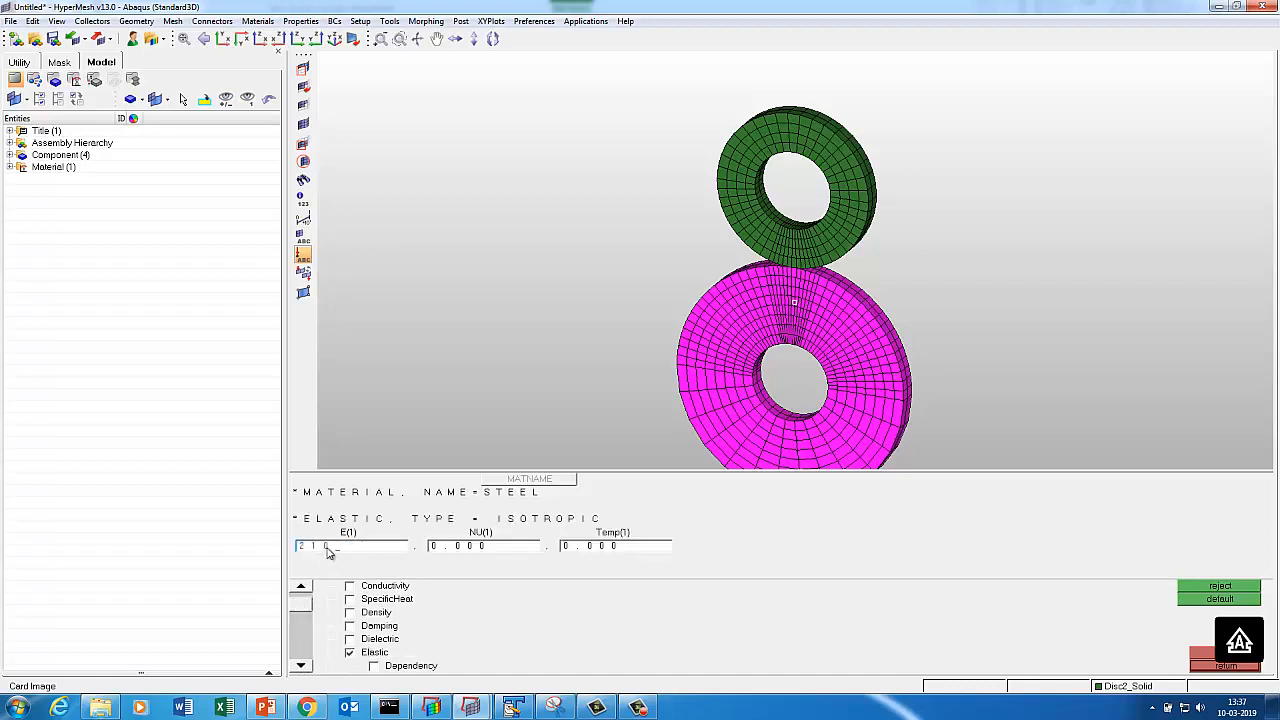
pyautogui.write('E03')
pyautogui.click(445, 549)
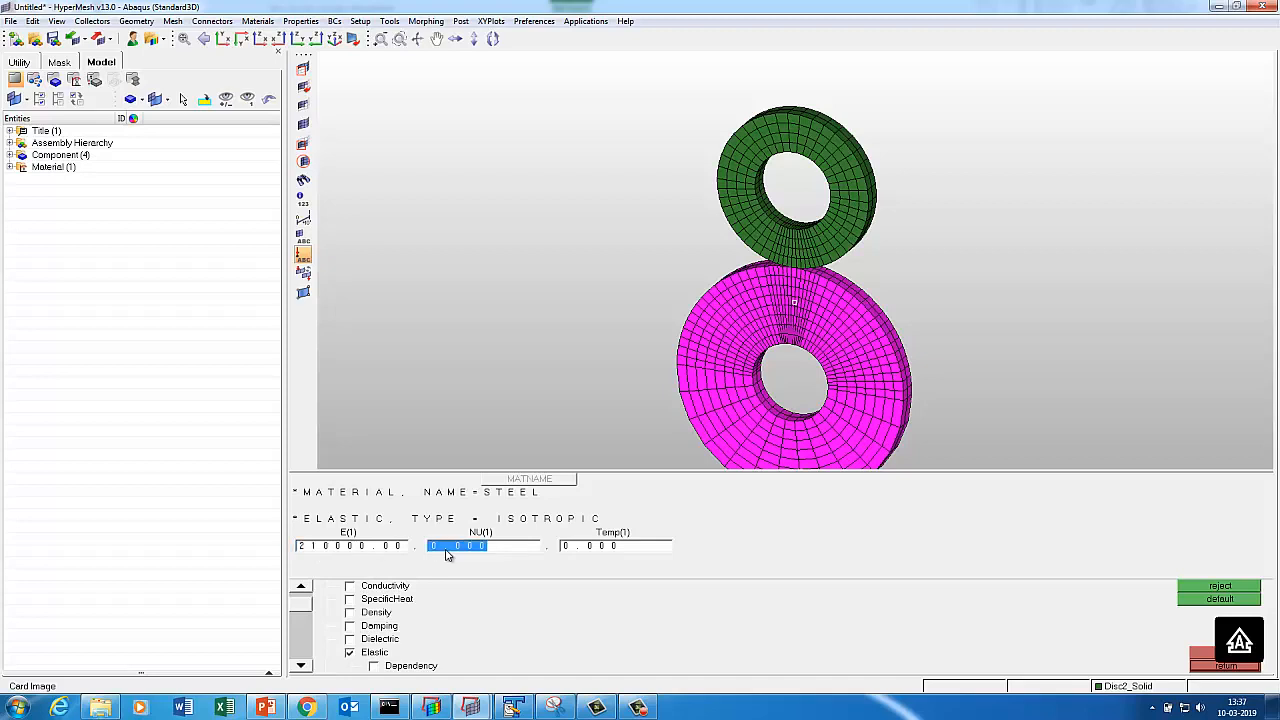
pyautogui.write('0')
pyautogui.click(300, 666)
pyautogui.click(300, 666)
# Enable plastic hardening for STEEL and set PLASTICDATACARDS to 7.
pyautogui.click(300, 666)
pyautogui.click(300, 666)
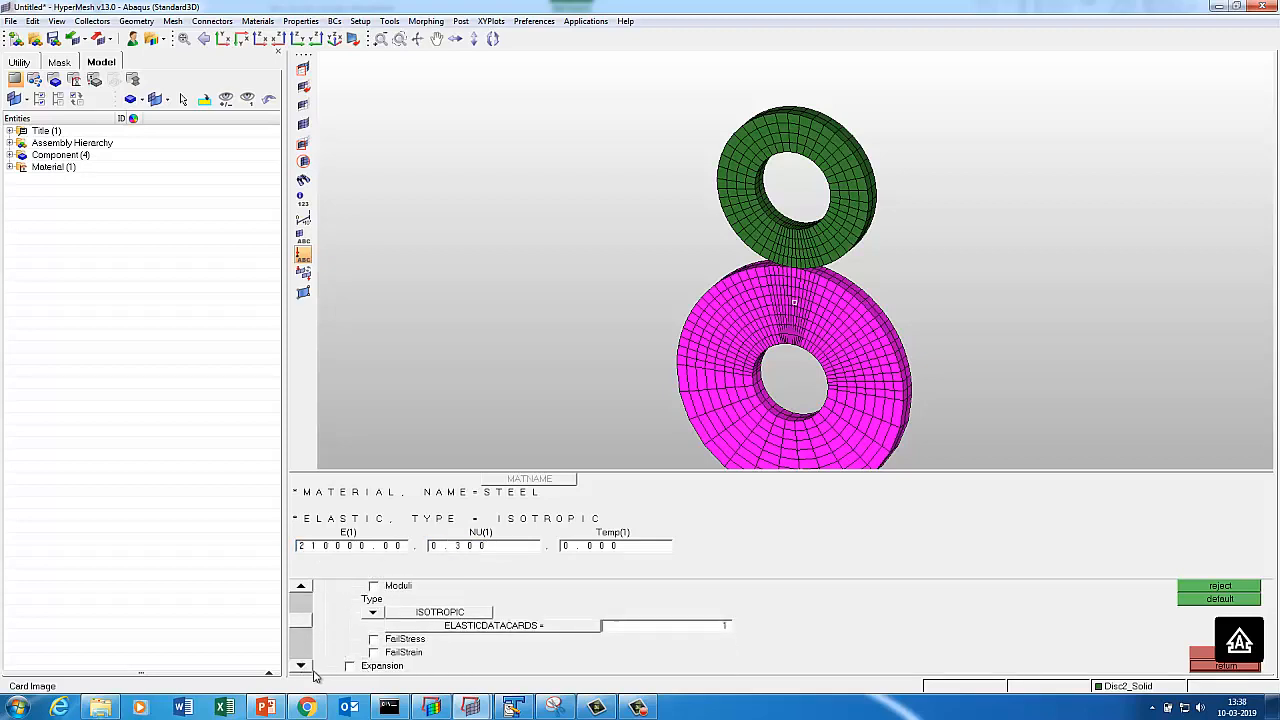
pyautogui.click(301, 666)
pyautogui.click(301, 666)
pyautogui.click(301, 666)
pyautogui.click(301, 666)
pyautogui.click(301, 666)
pyautogui.click(301, 666)
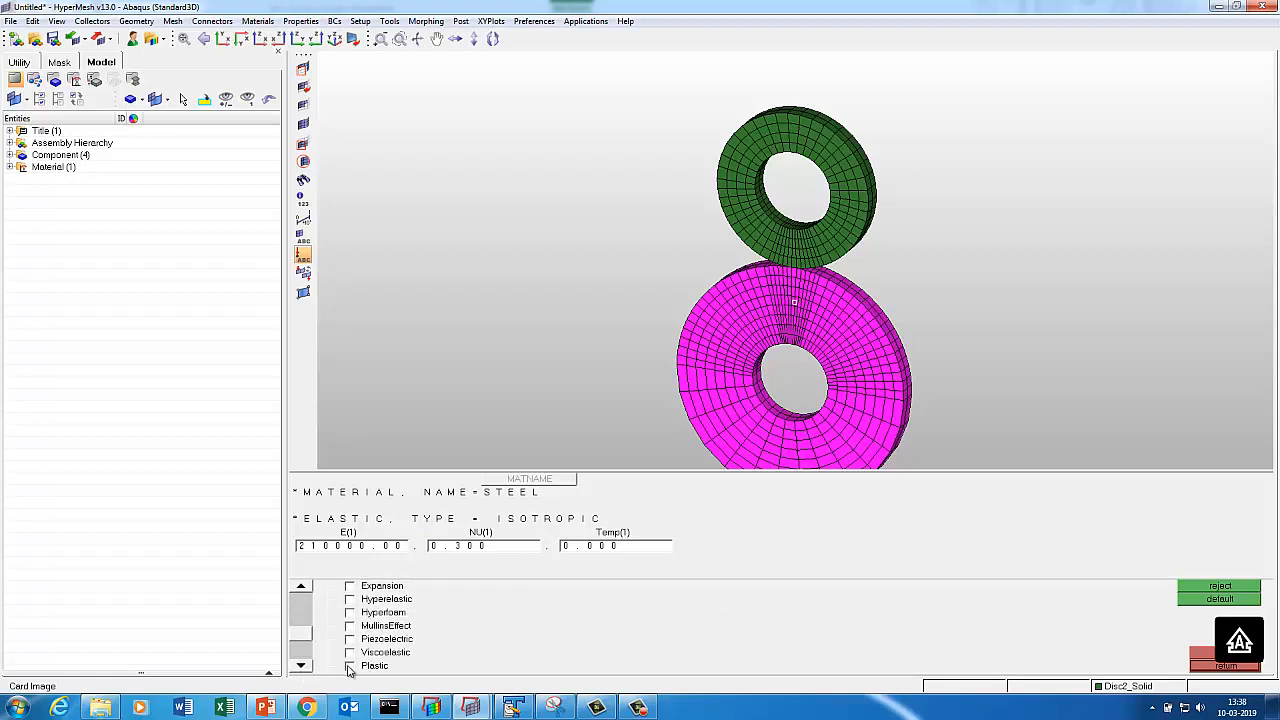
pyautogui.click(349, 666)
pyautogui.click(301, 666)
pyautogui.click(301, 666)
pyautogui.click(301, 666)
pyautogui.click(301, 666)
pyautogui.click(301, 666)
pyautogui.click(301, 666)
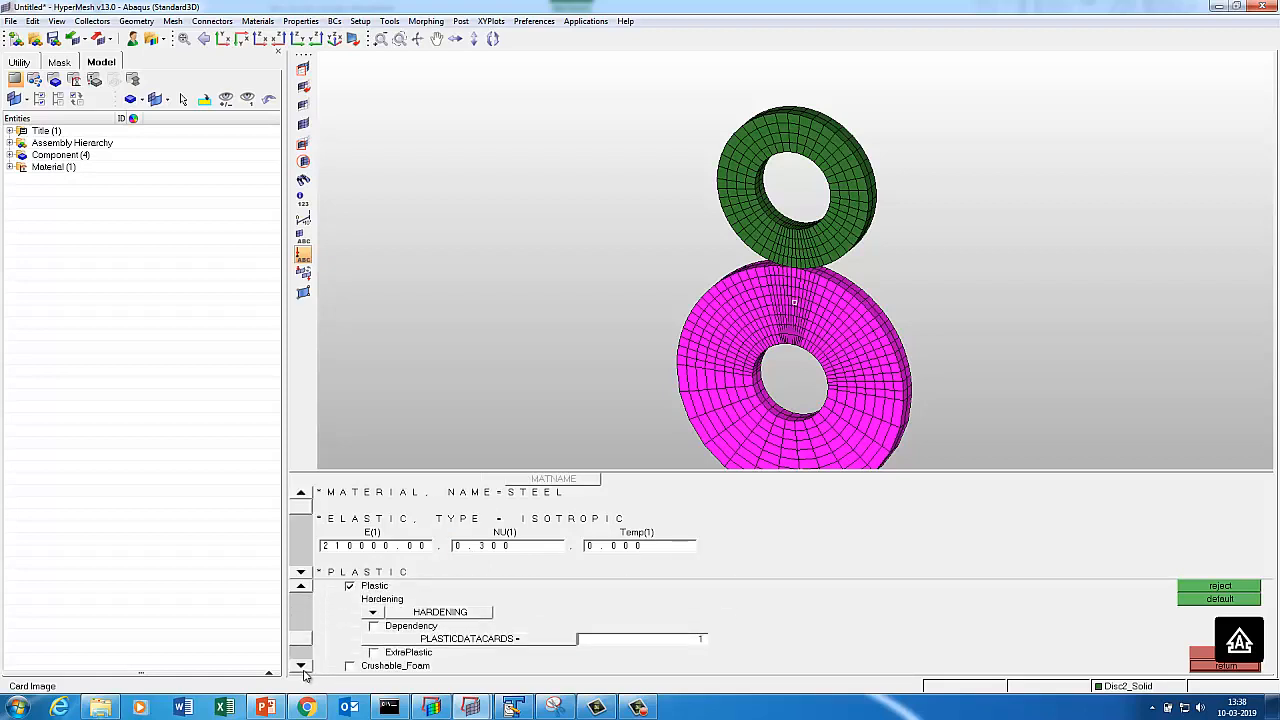
pyautogui.click(301, 666)
pyautogui.click(647, 627)
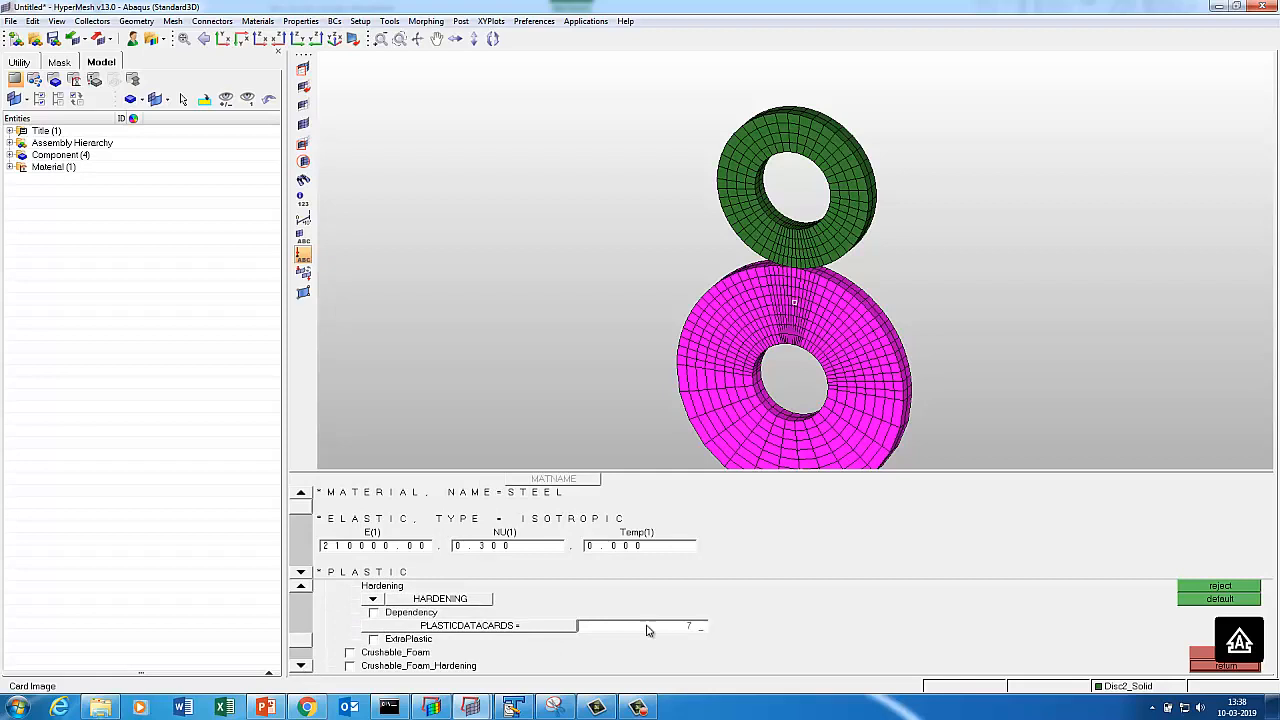
# Fill the first four hardening rows, including yield stresses 315, 430 and 405 at strain 0.3.
pyautogui.click(301, 575)
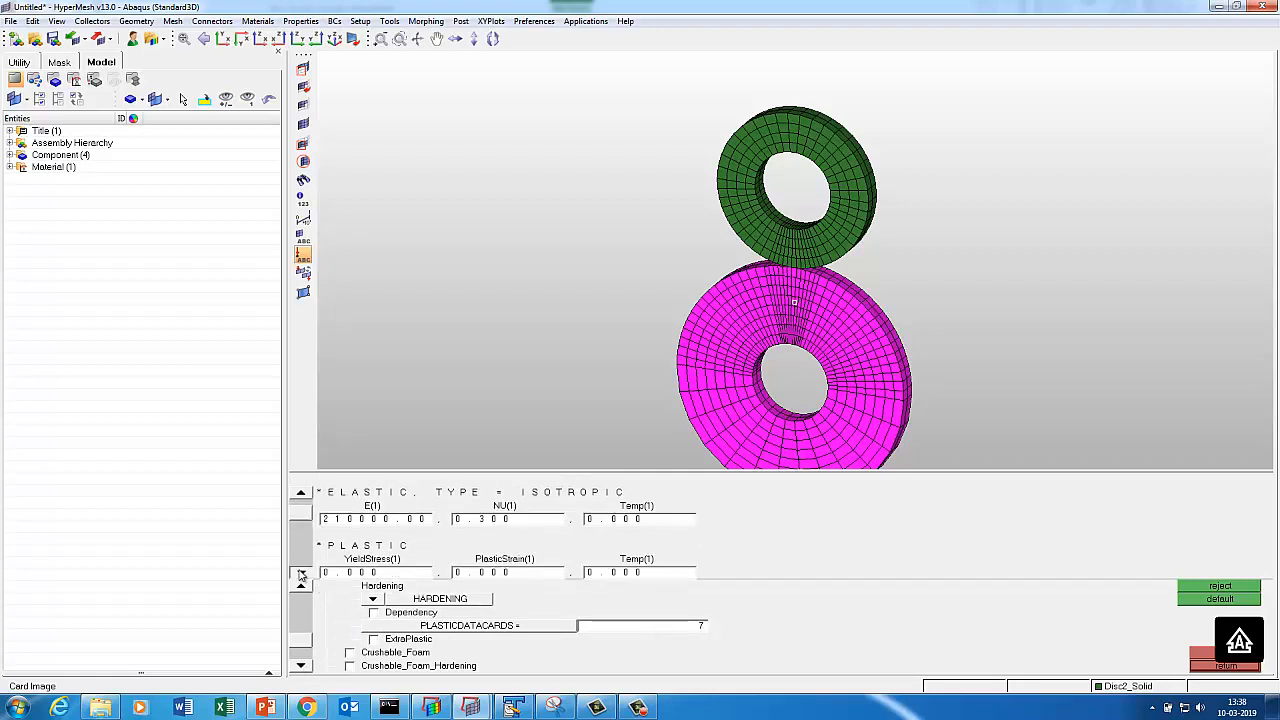
pyautogui.click(301, 575)
pyautogui.click(370, 546)
pyautogui.write('315')
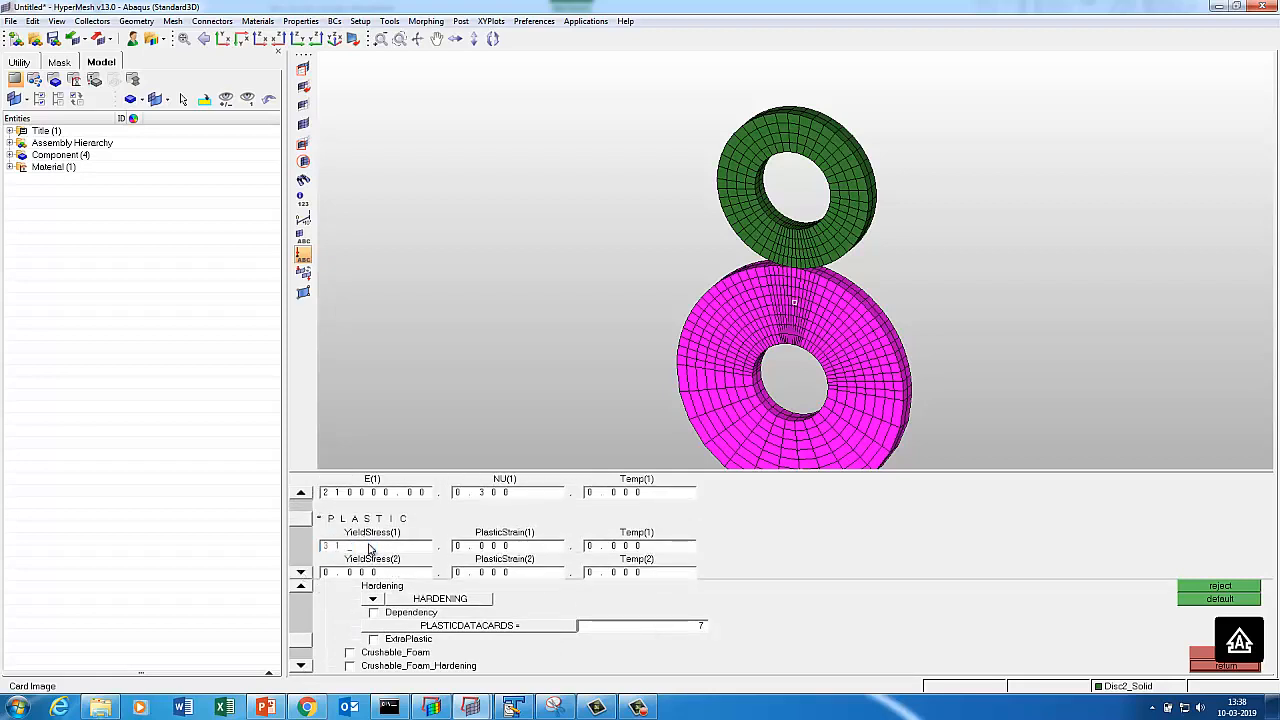
pyautogui.press('Tab')
pyautogui.click(301, 575)
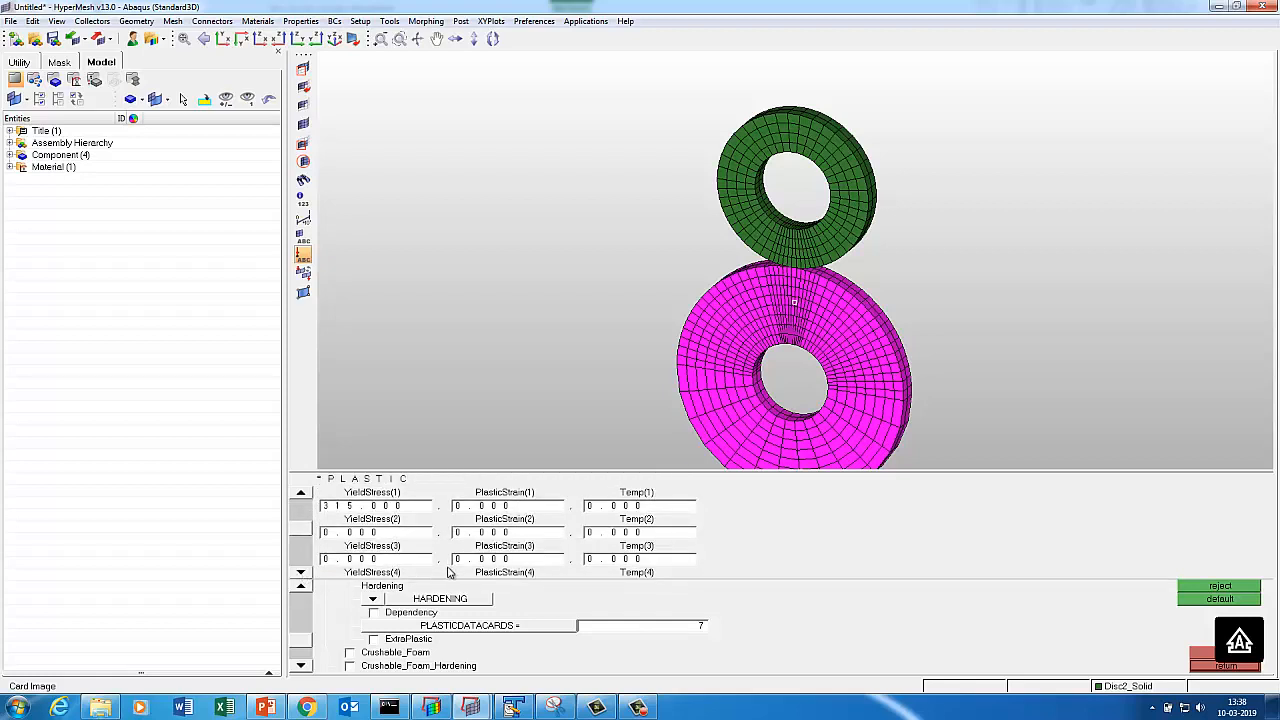
pyautogui.click(379, 540)
pyautogui.write('380')
pyautogui.click(478, 541)
pyautogui.write('0')
pyautogui.click(366, 560)
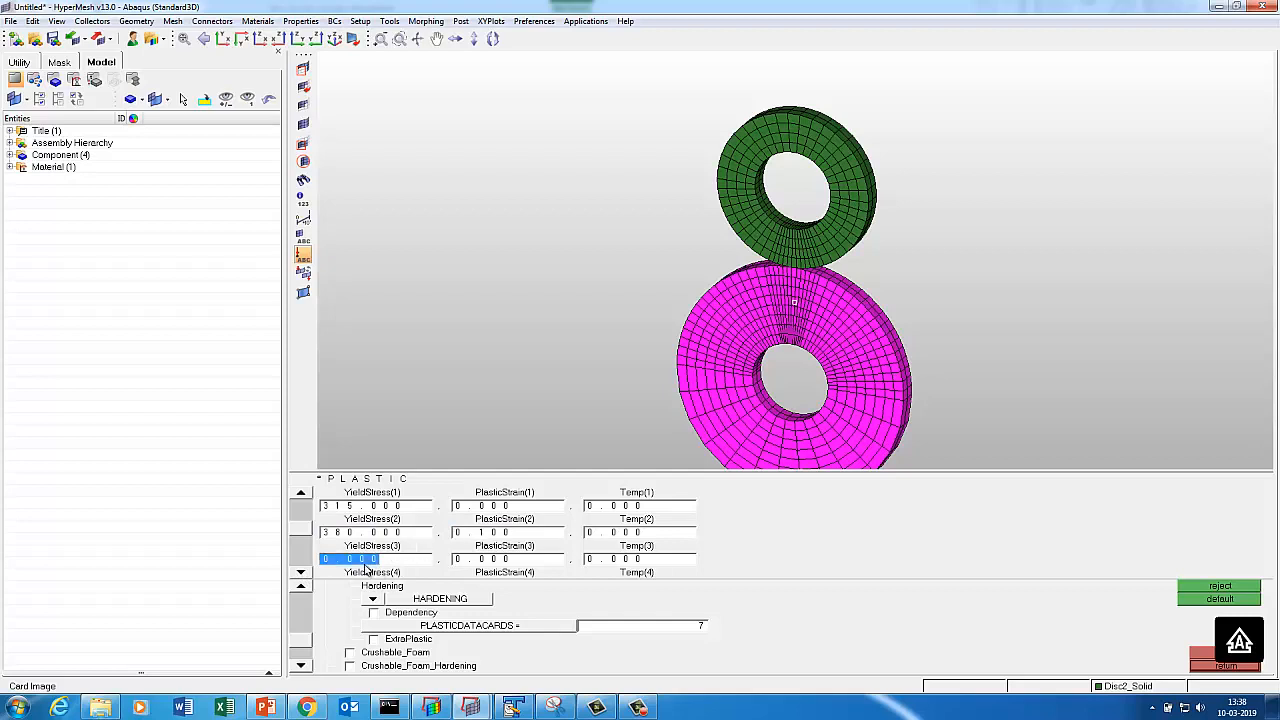
pyautogui.click(366, 566)
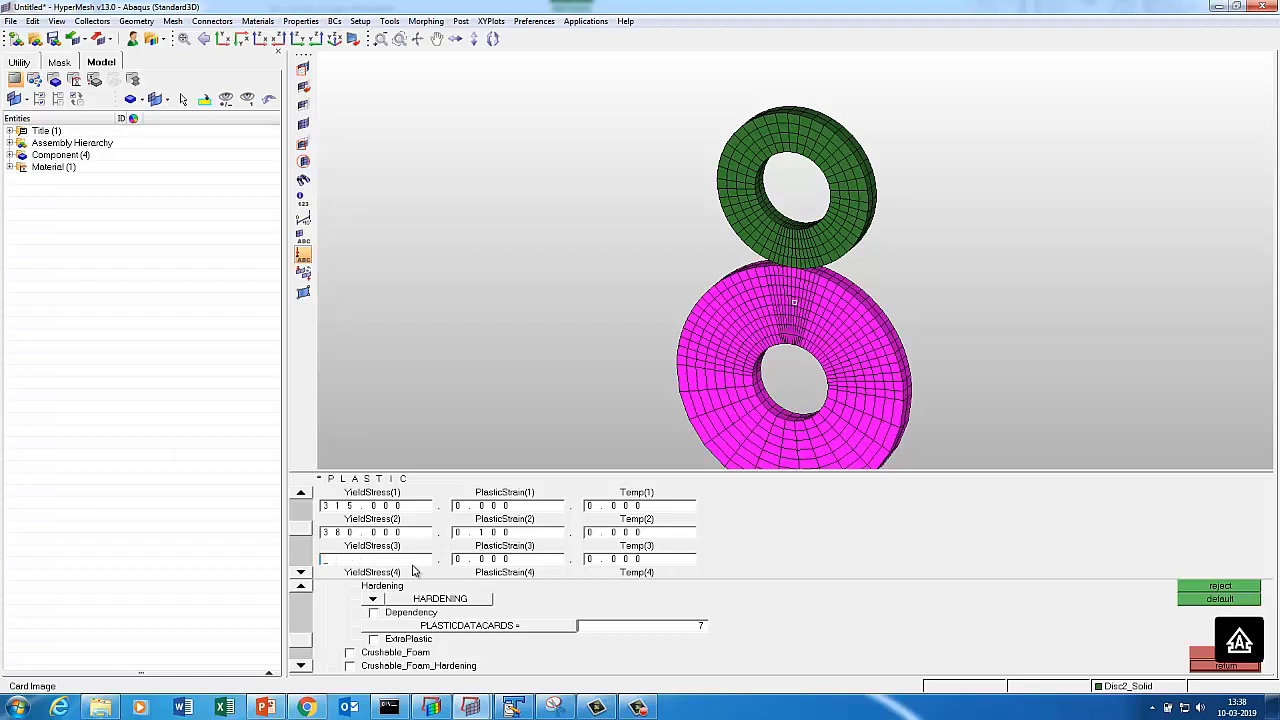
pyautogui.write('430')
pyautogui.click(505, 560)
pyautogui.write('000')
pyautogui.scroll(-2, 352, 563)
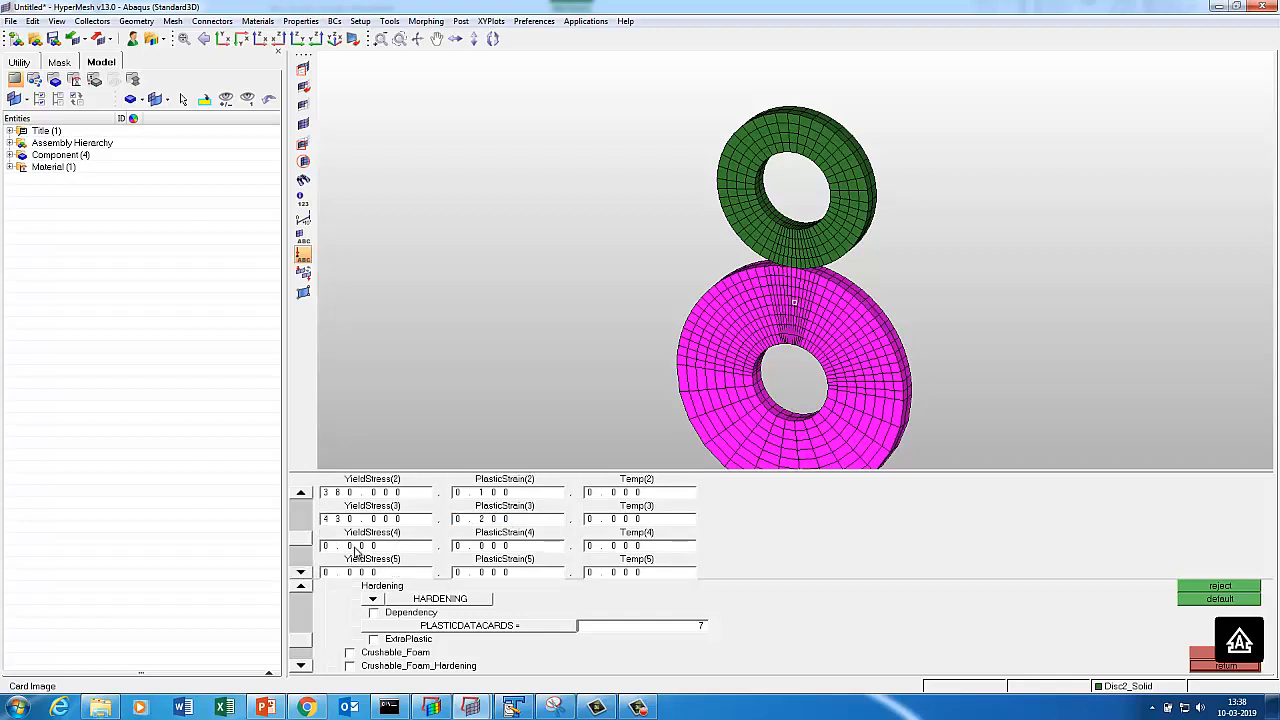
pyautogui.click(355, 547)
pyautogui.write('405')
pyautogui.click(460, 547)
pyautogui.write('0.3')
# Fill the remaining hardening rows with yield stresses 590, 690 and 800 at strain 0.7.
pyautogui.click(301, 573)
pyautogui.click(301, 573)
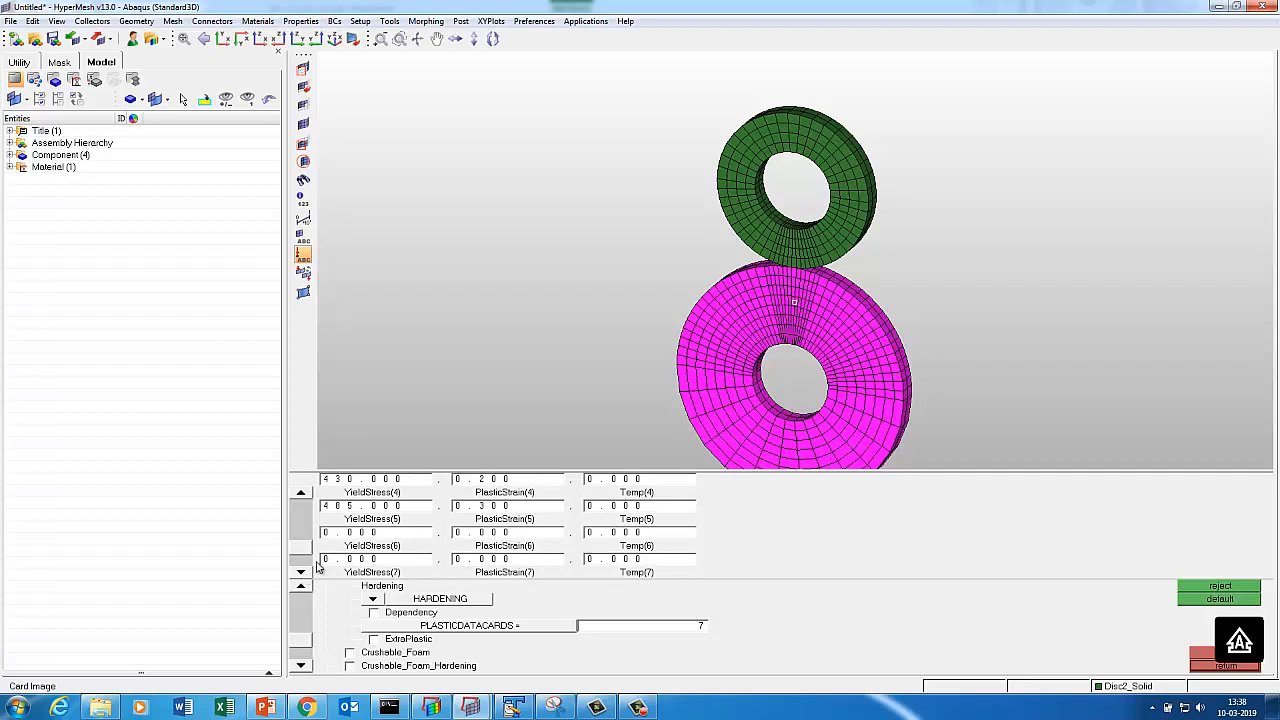
pyautogui.click(354, 533)
pyautogui.write('590')
pyautogui.click(518, 533)
pyautogui.write('0.')
pyautogui.click(323, 562)
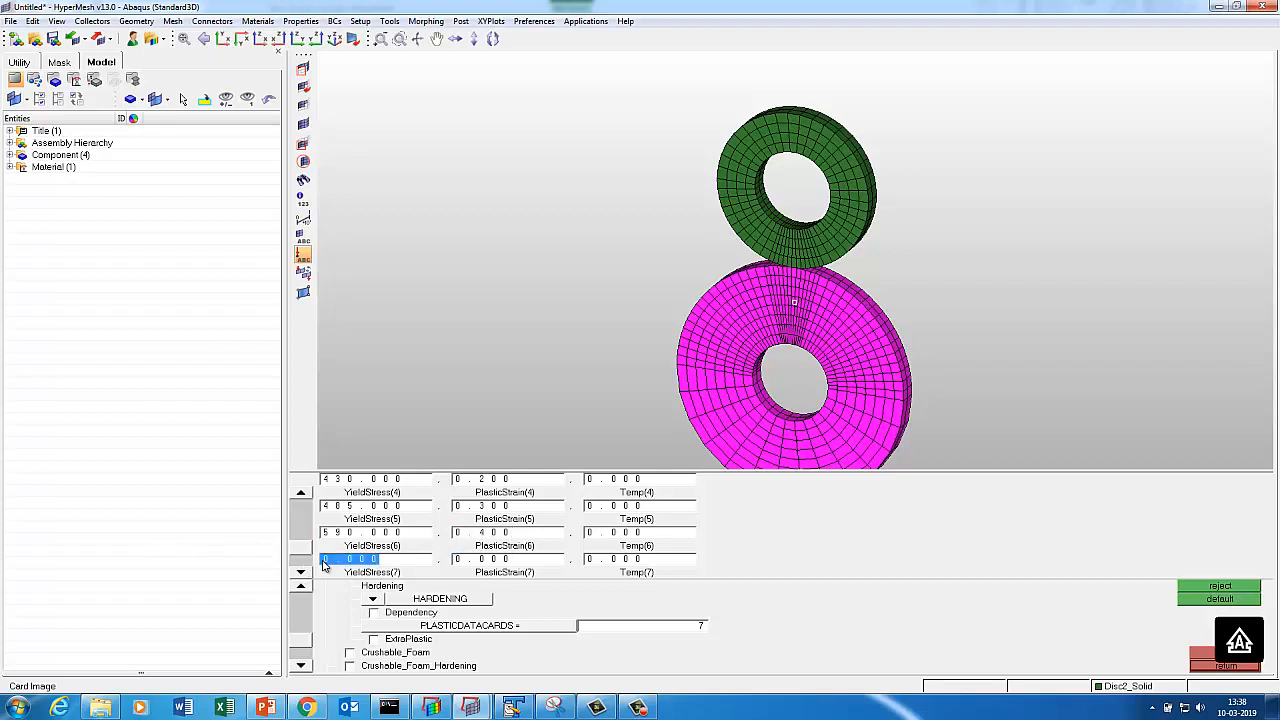
pyautogui.write('690')
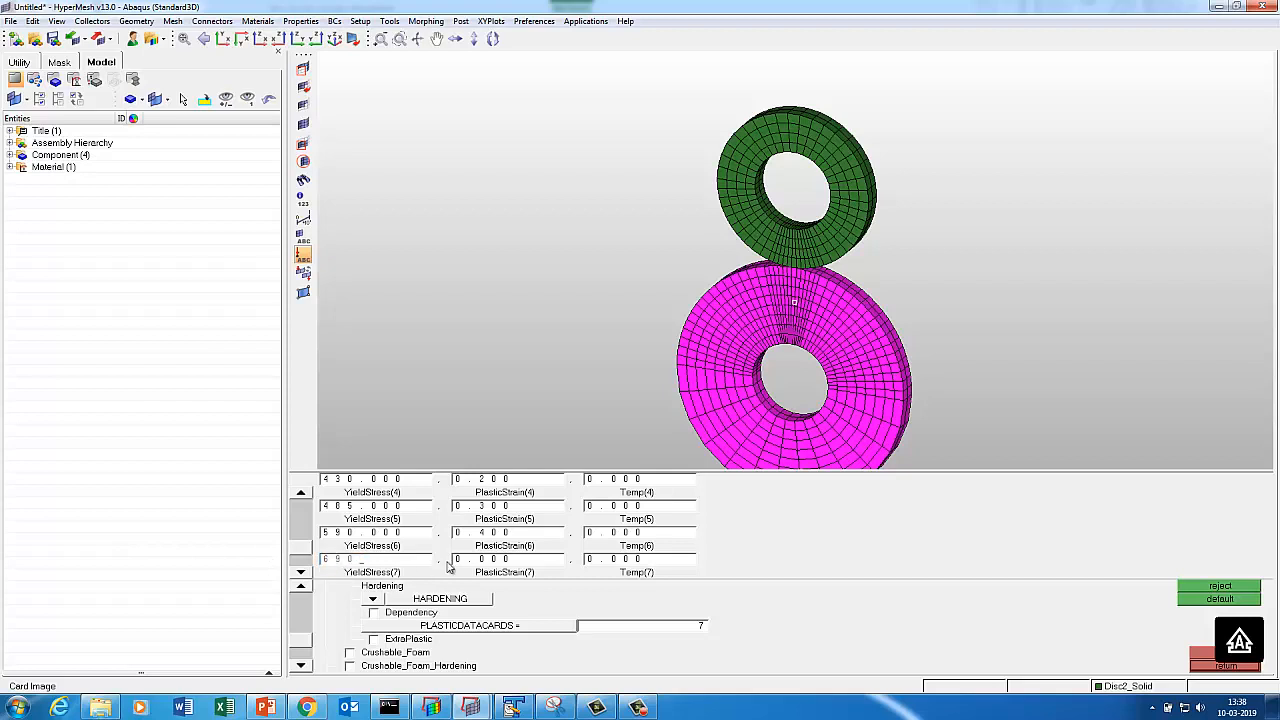
pyautogui.click(461, 562)
pyautogui.write('0.')
pyautogui.click(300, 573)
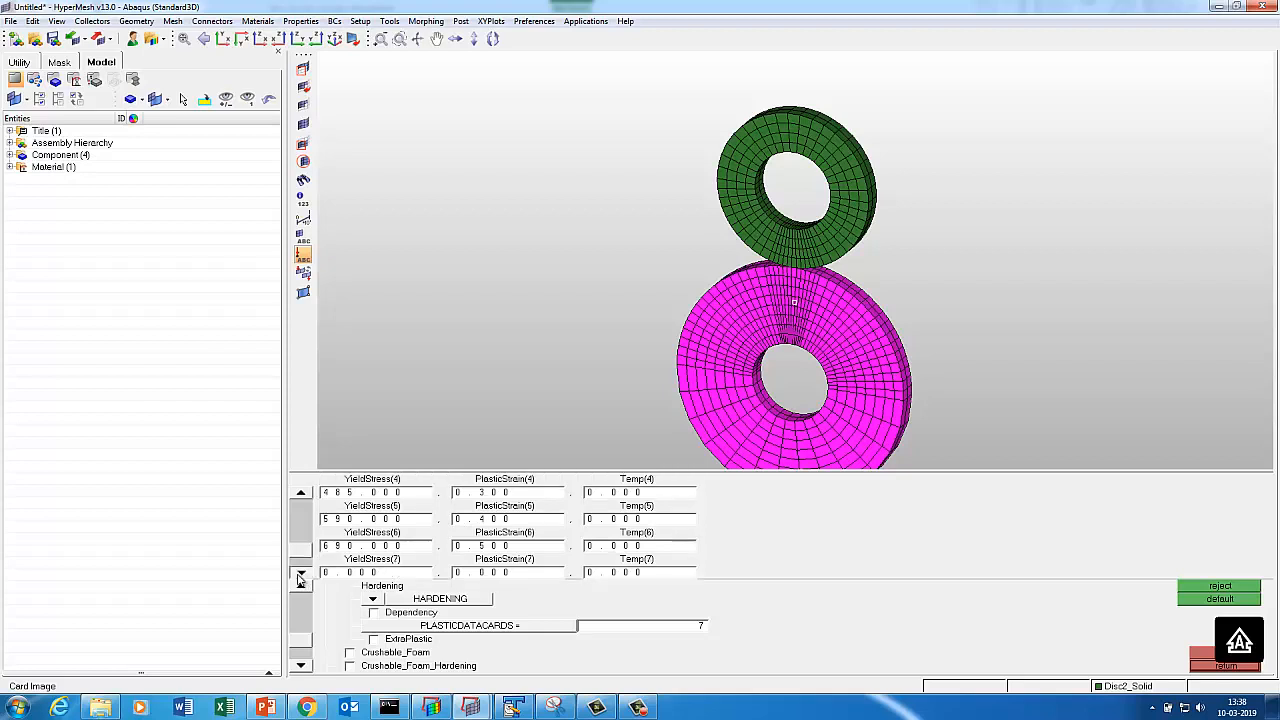
pyautogui.click(366, 548)
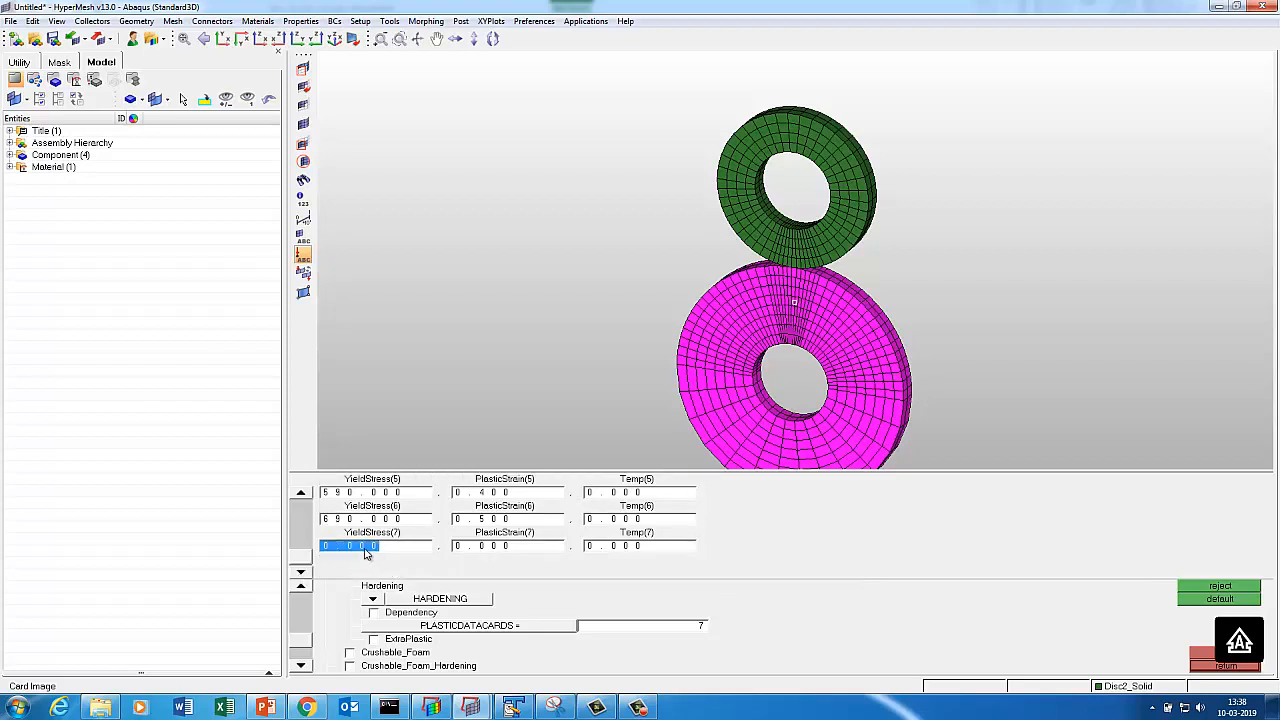
pyautogui.write('800')
pyautogui.click(469, 550)
pyautogui.write('0.')
# Finish creating the STEEL material and go to load collector creation.
pyautogui.click(1208, 666)
pyautogui.click(1208, 666)
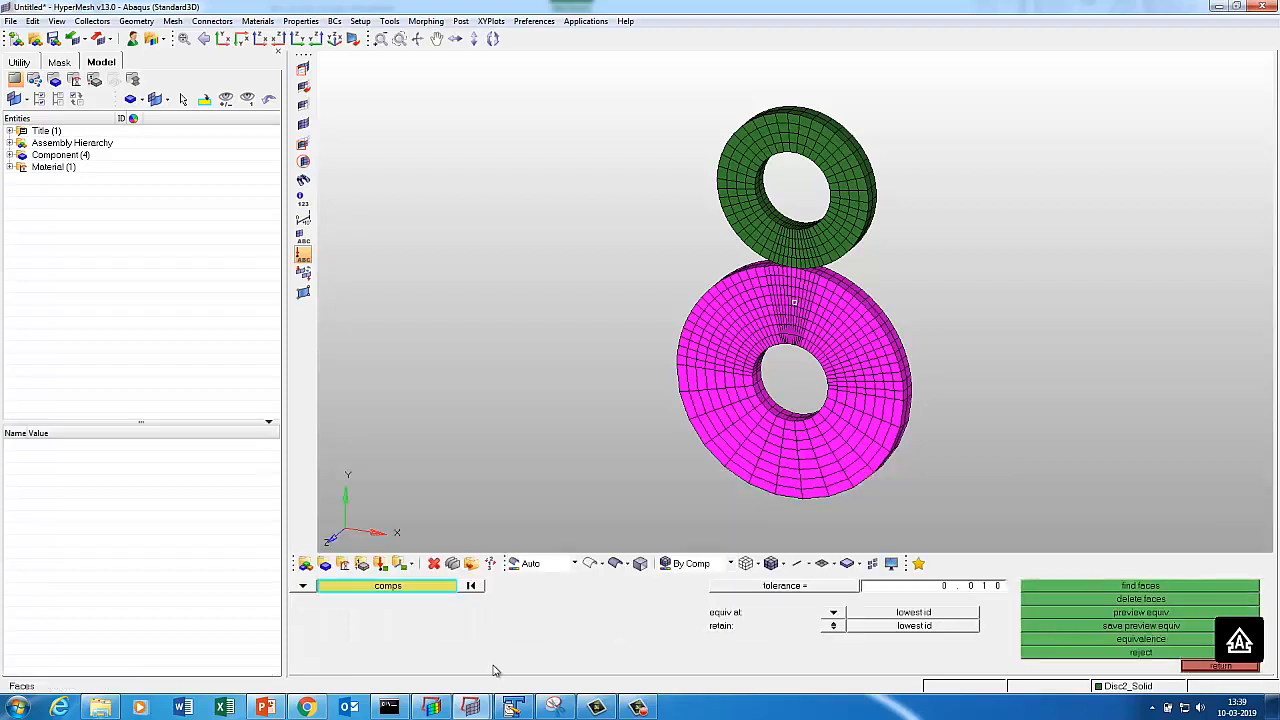
pyautogui.click(380, 564)
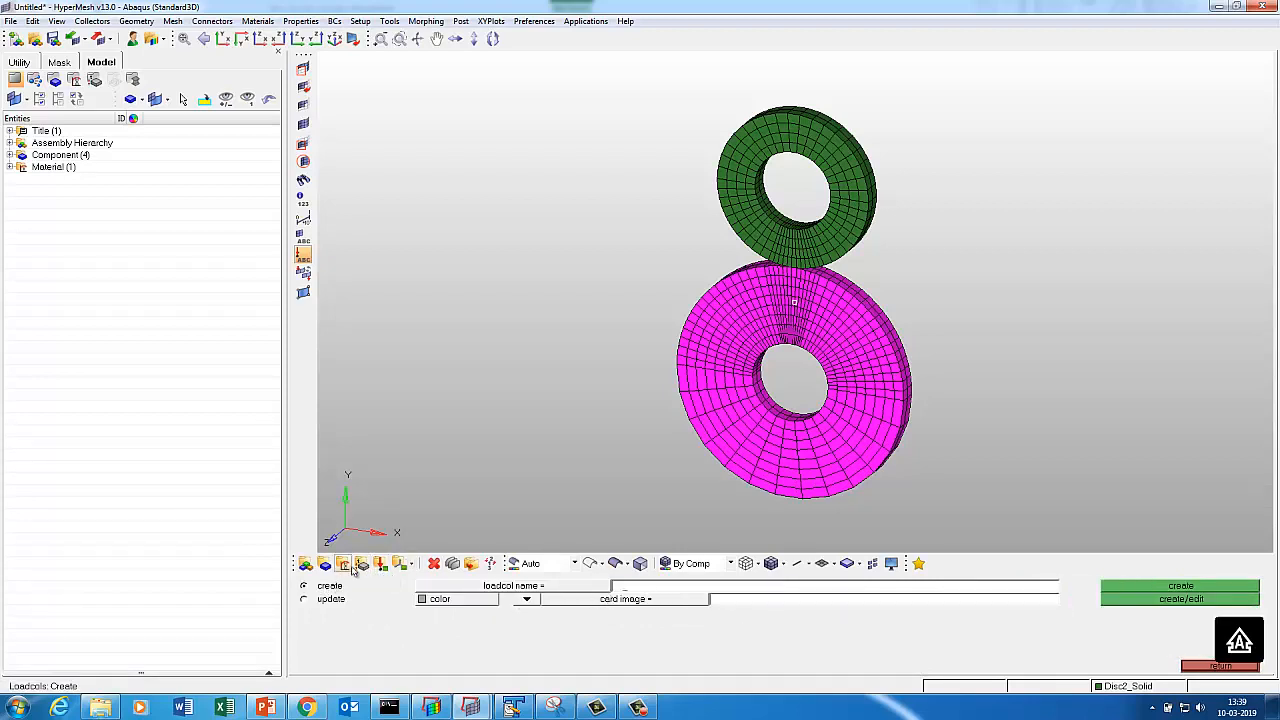
# Create a SOLIDSECTION property named Disc using STEEL, with No_auto_prefix_for_names ticked.
pyautogui.click(1201, 667)
pyautogui.click(362, 564)
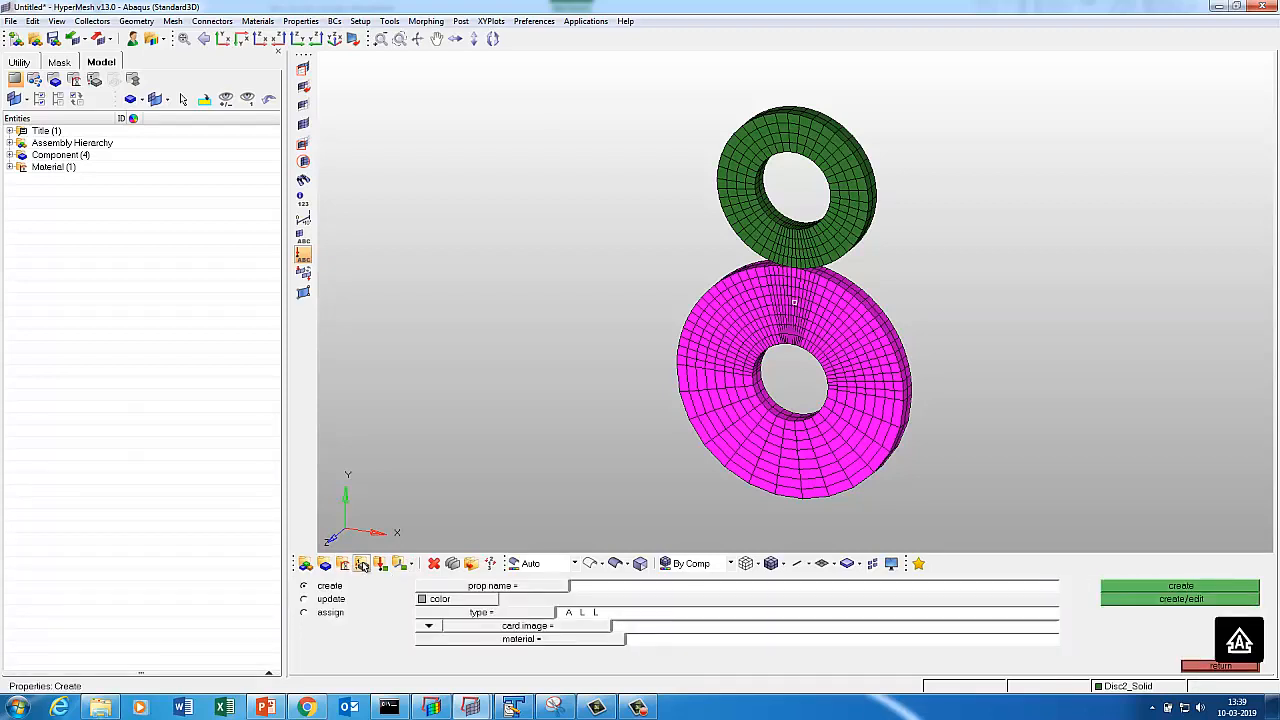
pyautogui.click(609, 589)
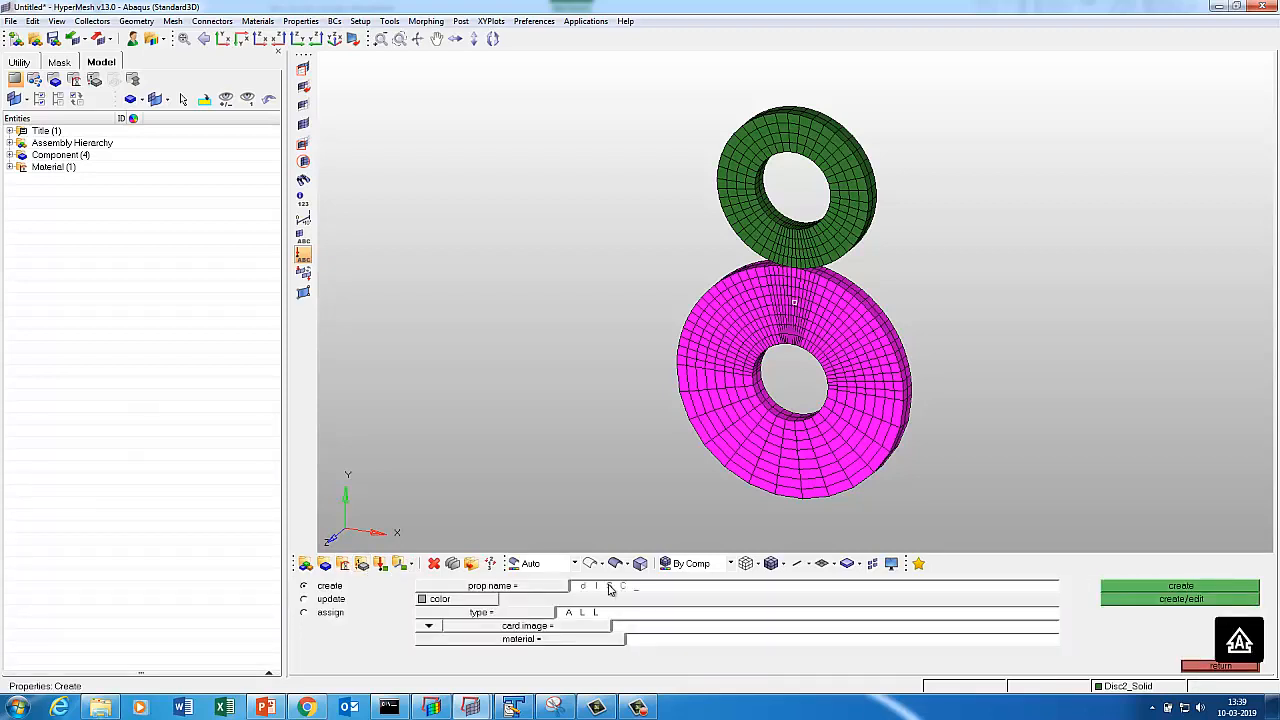
pyautogui.write('Disc_')
pyautogui.click(561, 631)
pyautogui.click(432, 613)
pyautogui.click(538, 640)
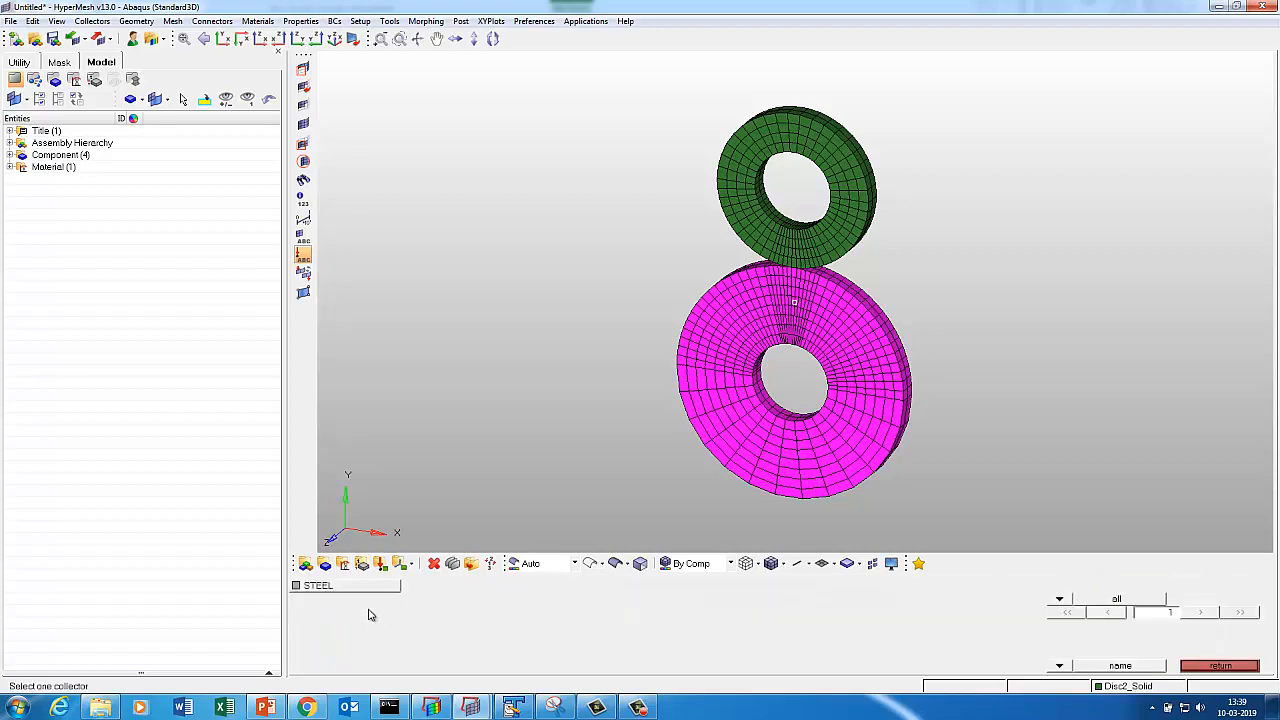
pyautogui.click(360, 588)
pyautogui.click(1135, 604)
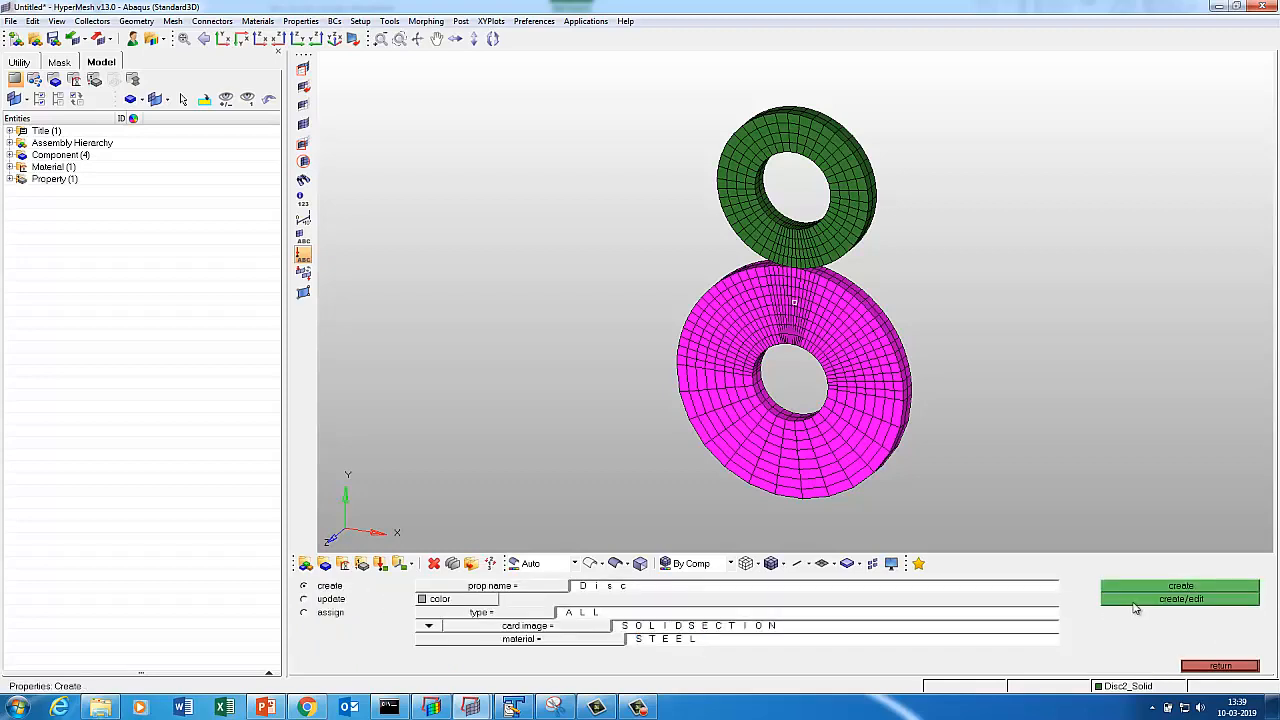
pyautogui.click(365, 616)
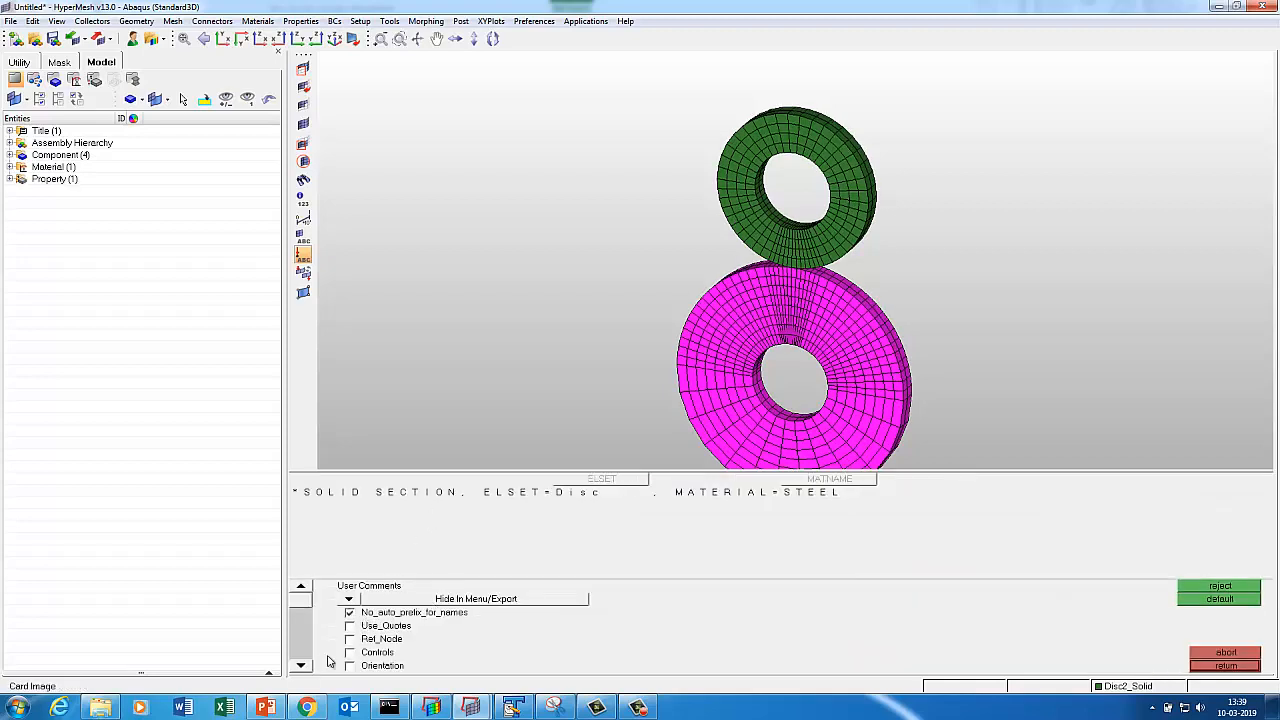
pyautogui.click(1205, 669)
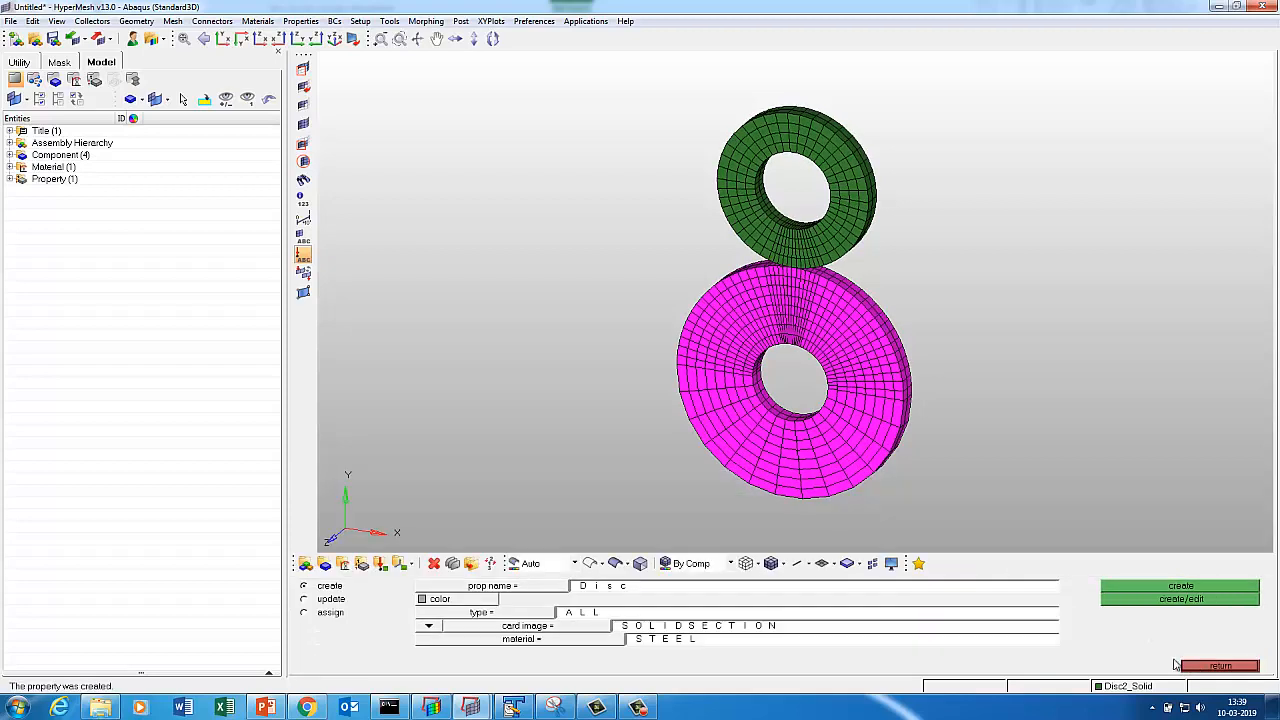
pyautogui.click(318, 599)
# Assign the Disc property to components Disc1_Solid and Disc2_Solid.
pyautogui.click(450, 588)
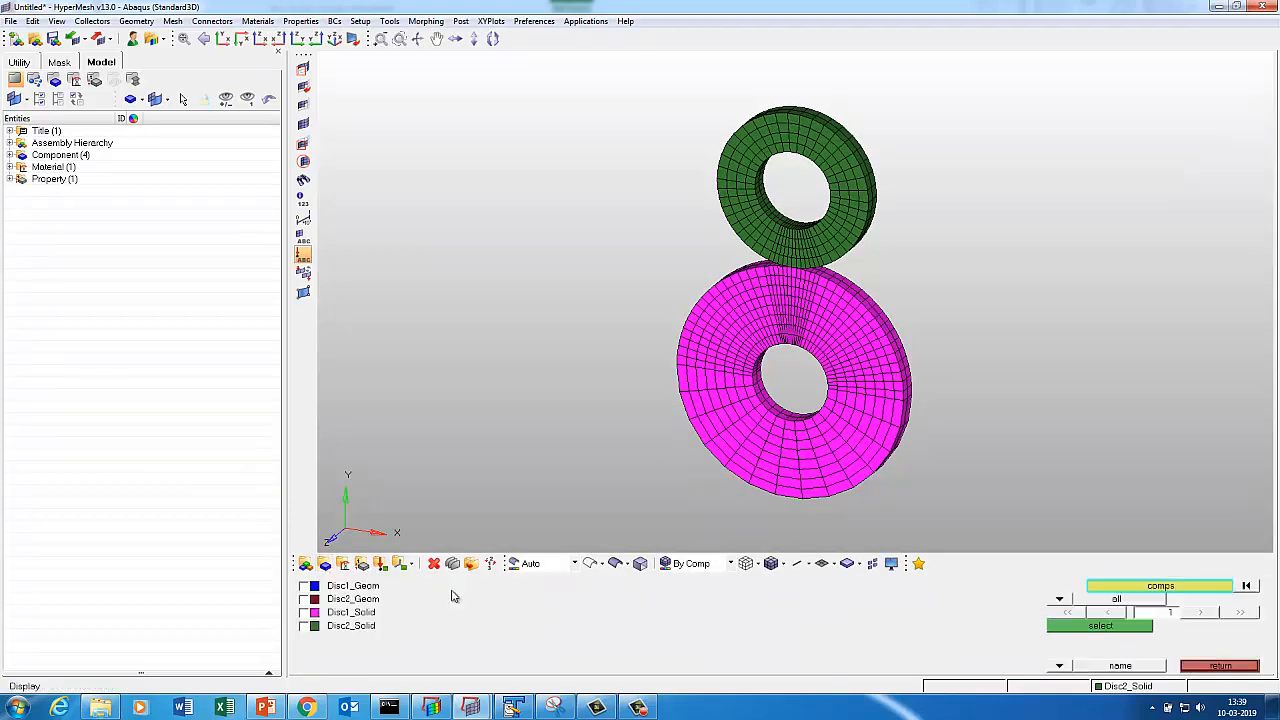
pyautogui.click(334, 612)
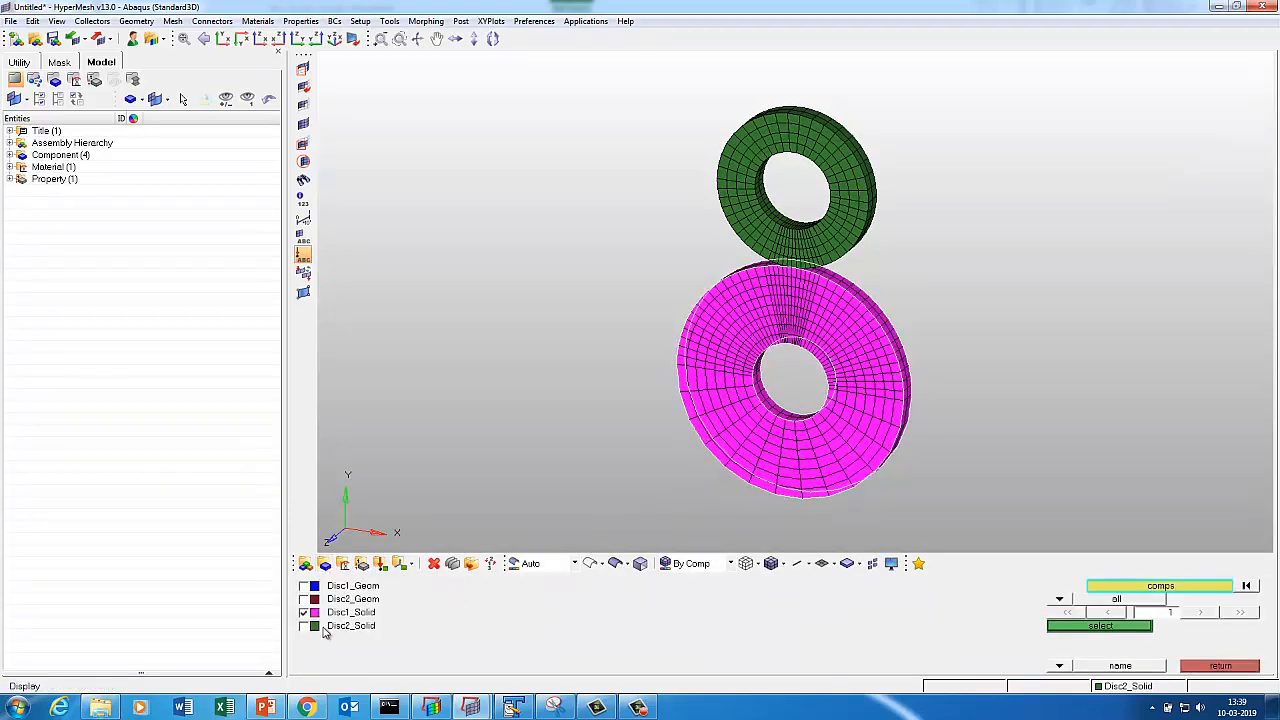
pyautogui.click(1100, 626)
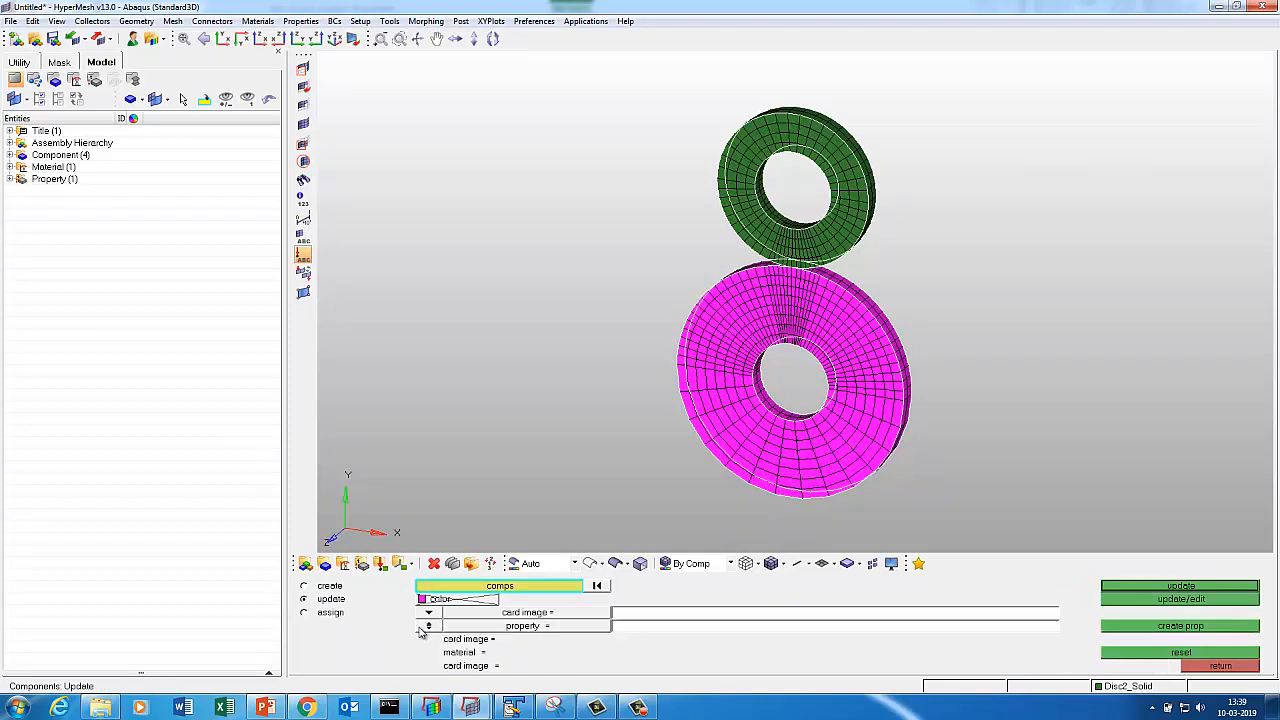
pyautogui.click(490, 628)
pyautogui.click(351, 599)
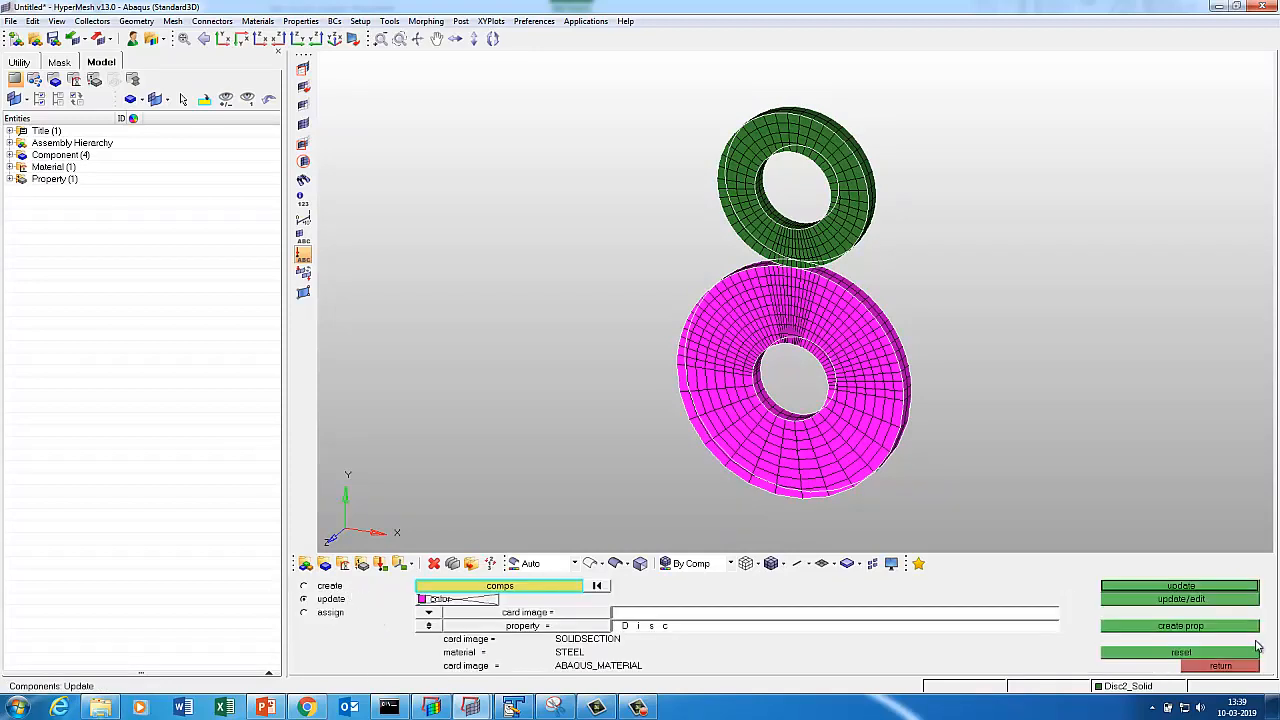
pyautogui.click(1185, 600)
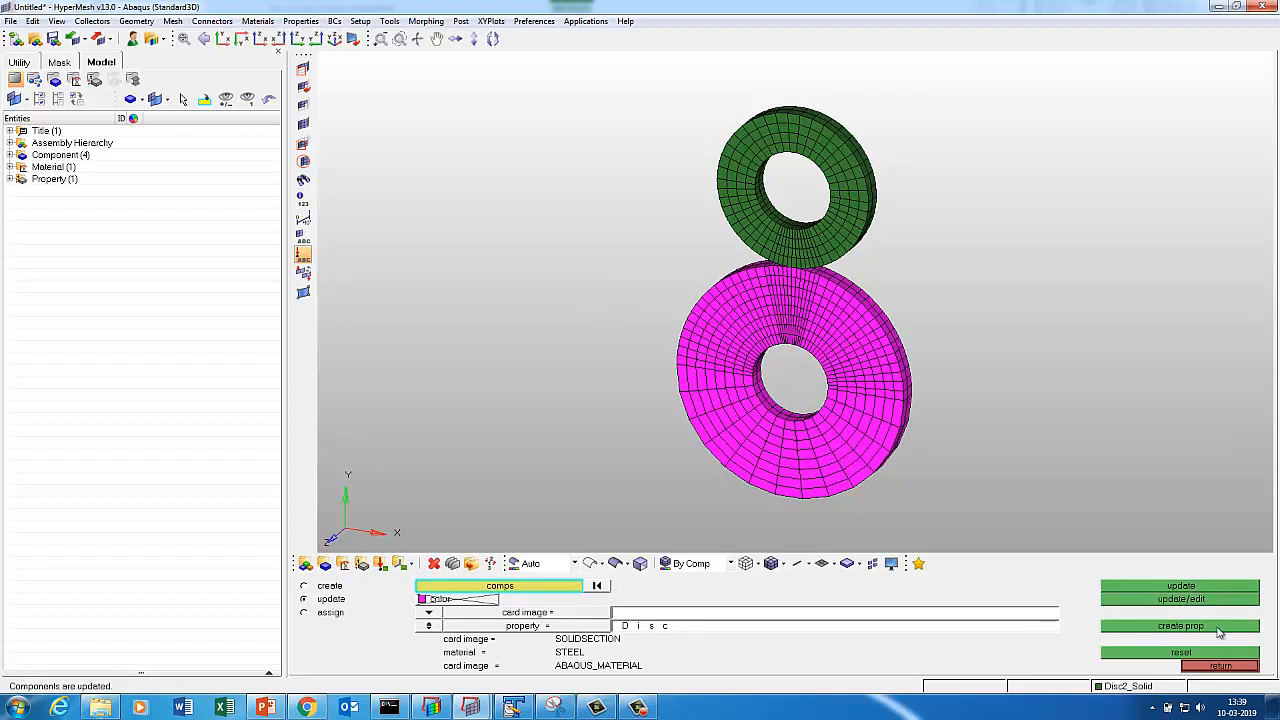
pyautogui.click(1222, 666)
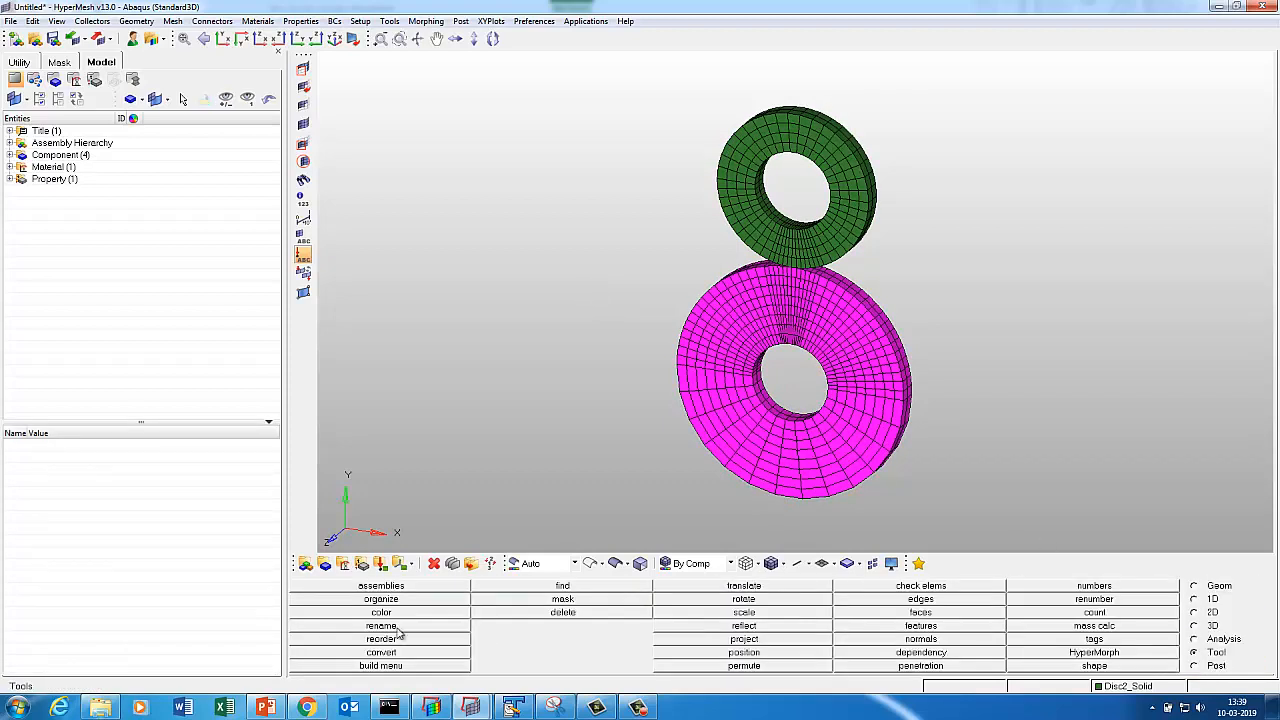
# Rename component Disc1_Geom to ^Disc1_Geom.
pyautogui.click(370, 626)
pyautogui.click(522, 614)
pyautogui.click(354, 588)
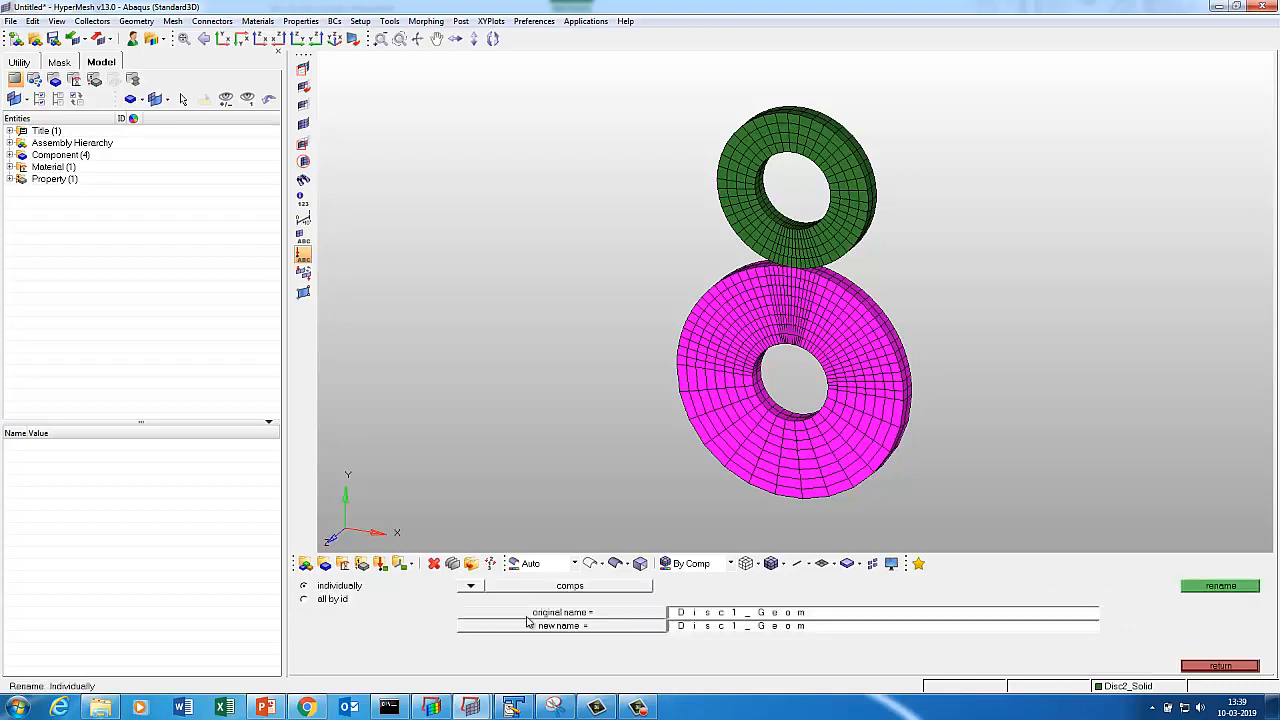
pyautogui.click(772, 630)
pyautogui.press('Right')
pyautogui.write('^')
pyautogui.click(1205, 586)
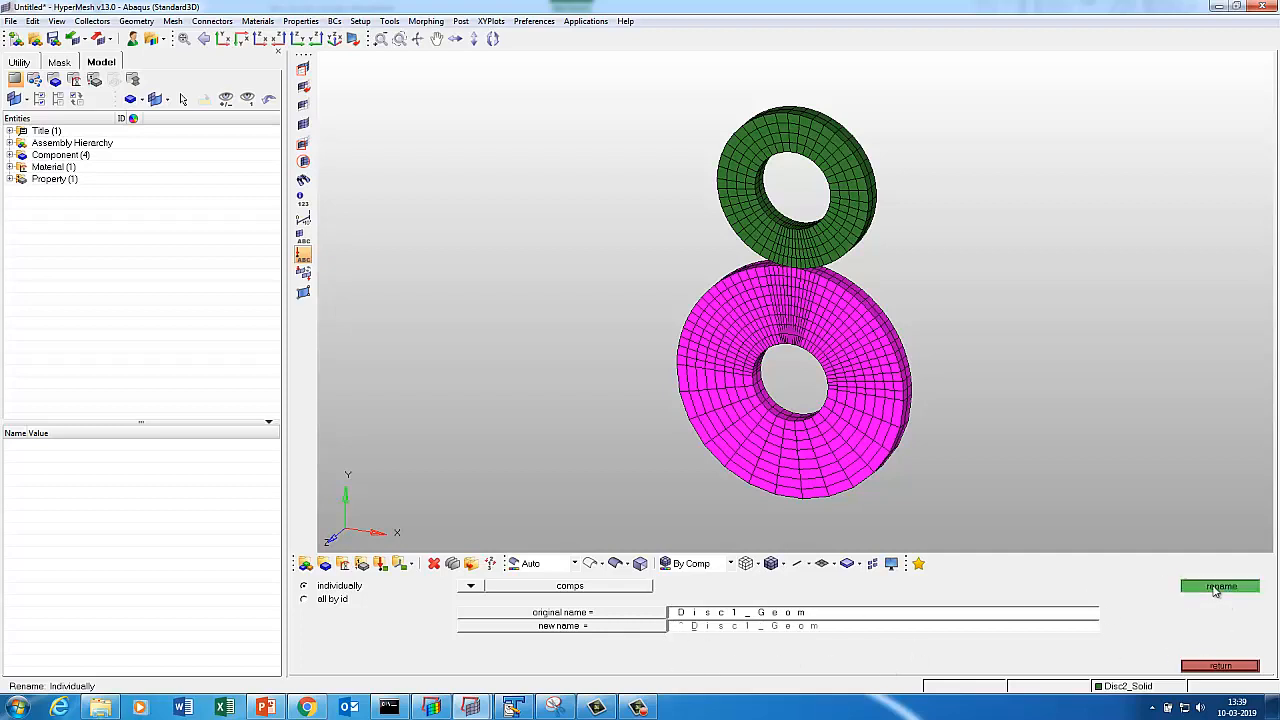
# Rename component Disc2_Geom to ^Disc2_Geom.
pyautogui.click(640, 614)
pyautogui.click(380, 626)
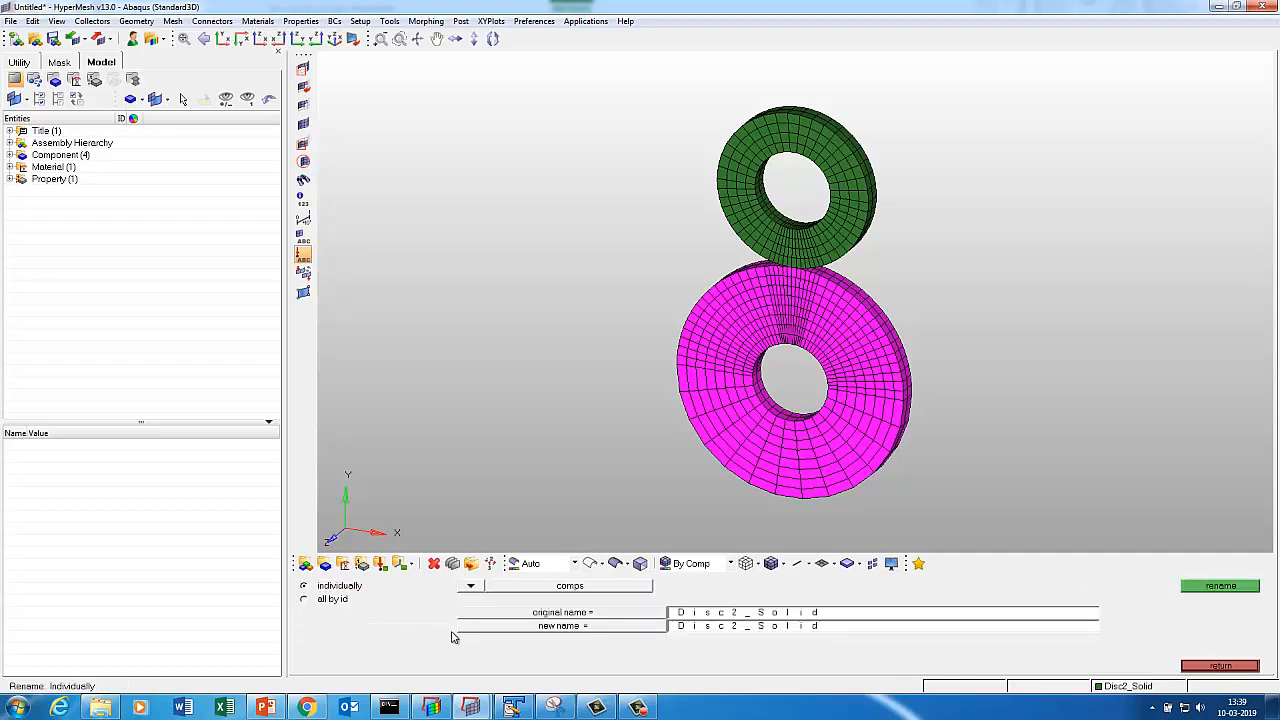
pyautogui.click(585, 613)
pyautogui.click(335, 599)
pyautogui.click(737, 626)
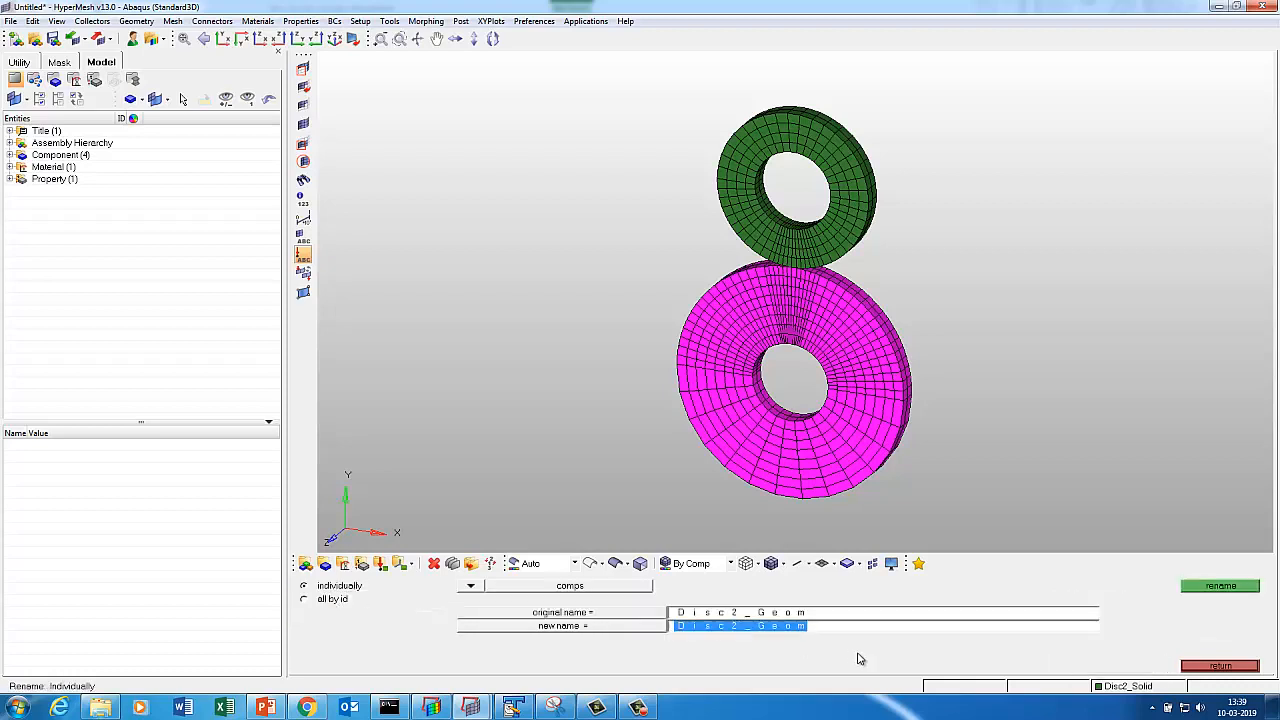
pyautogui.press('End')
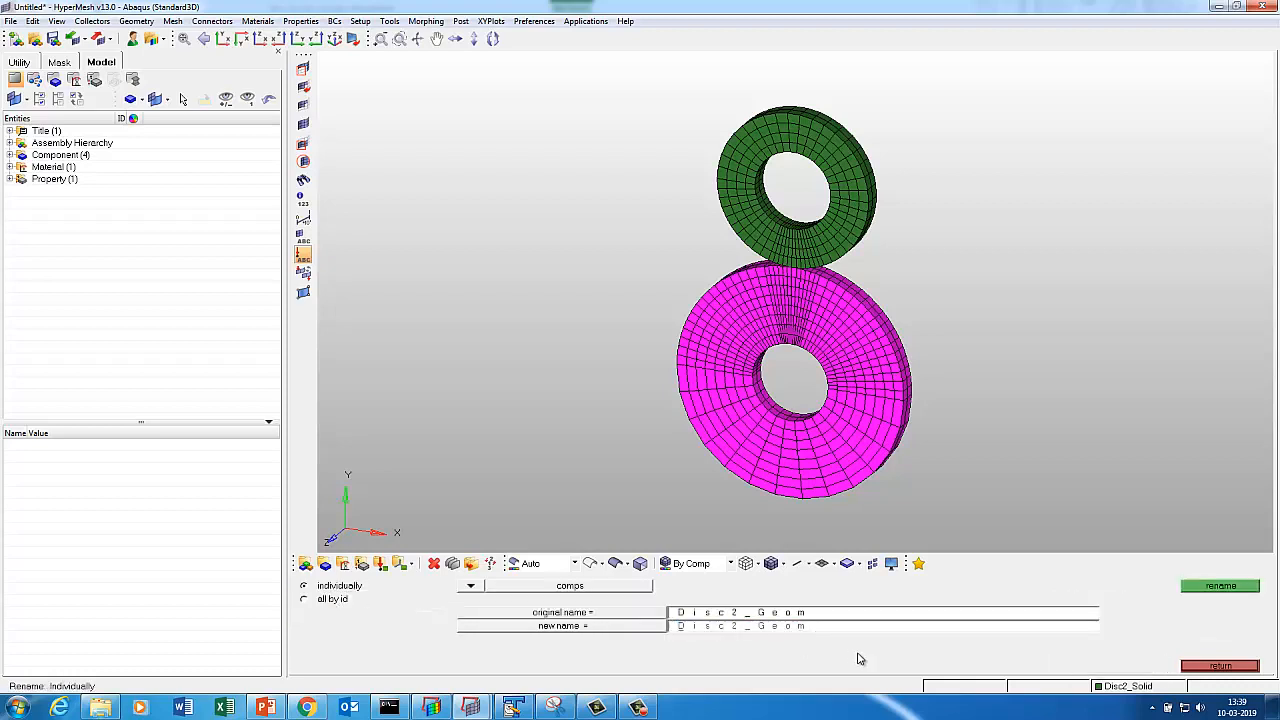
pyautogui.write('^')
pyautogui.click(1228, 586)
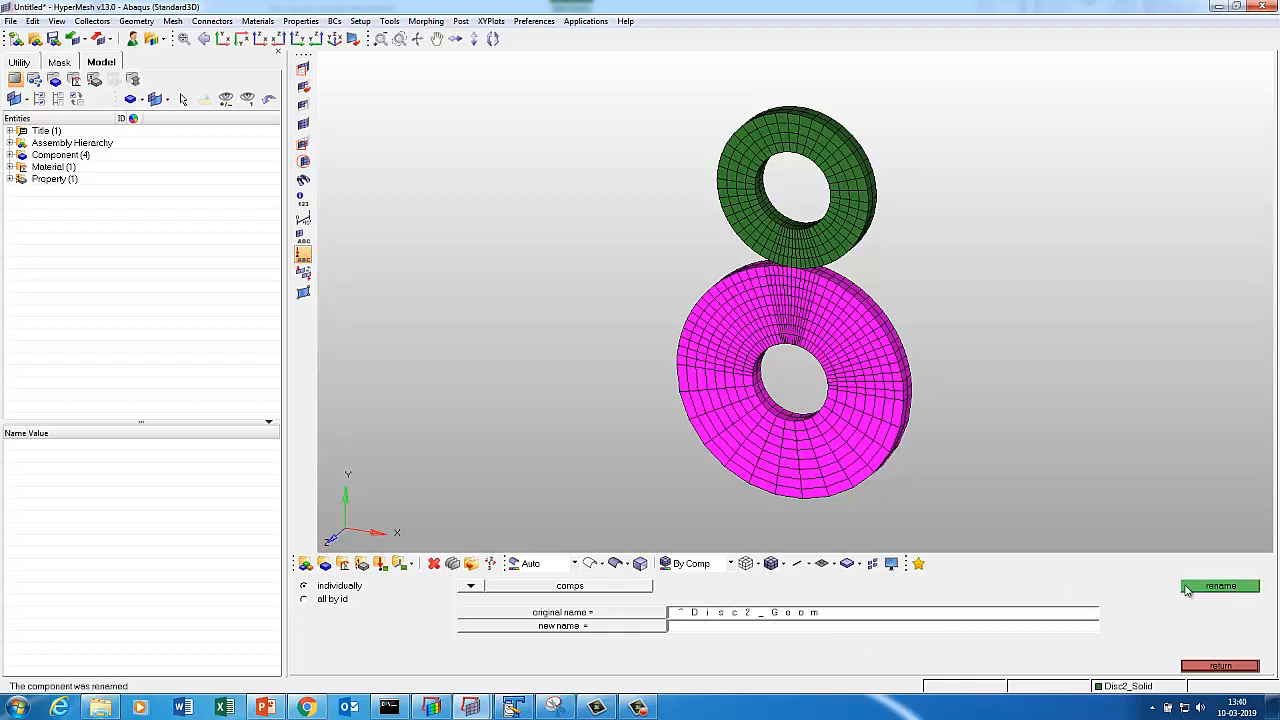
pyautogui.click(1238, 668)
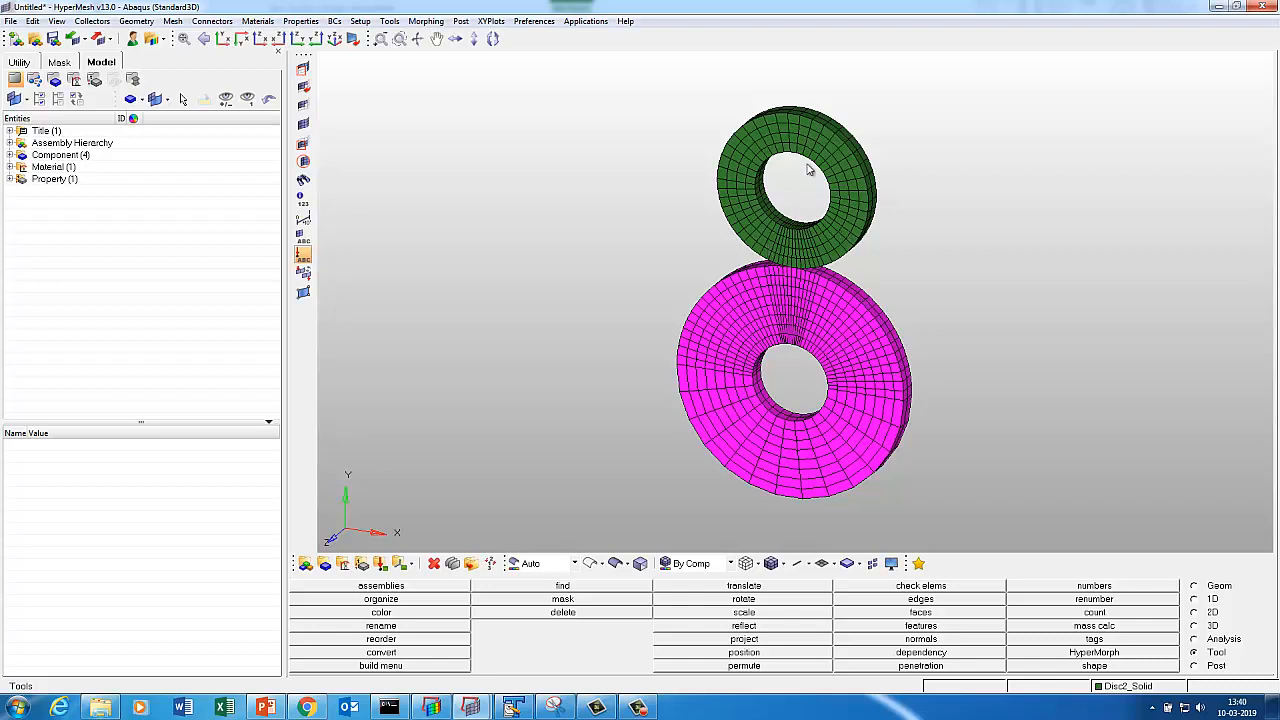
# Generate the outer faces of Disc2_Solid into a ^faces component.
pyautogui.click(852, 614)
pyautogui.click(443, 589)
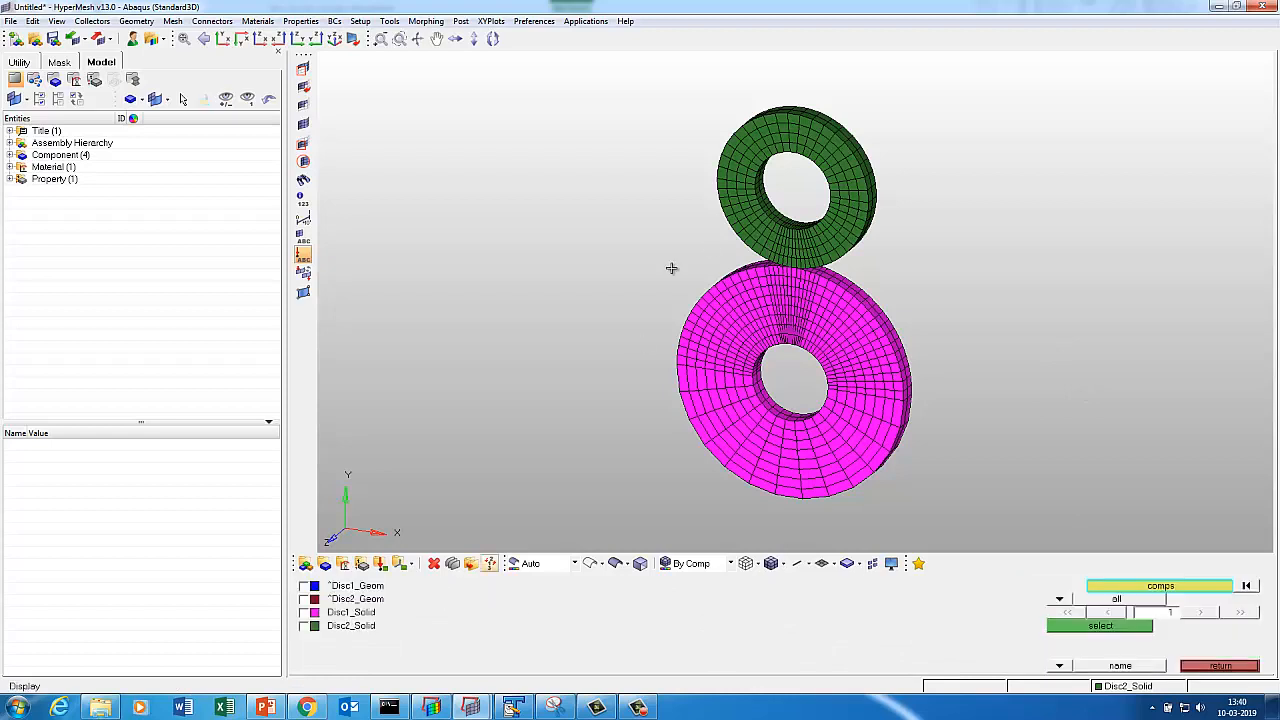
pyautogui.click(745, 224)
pyautogui.click(1063, 626)
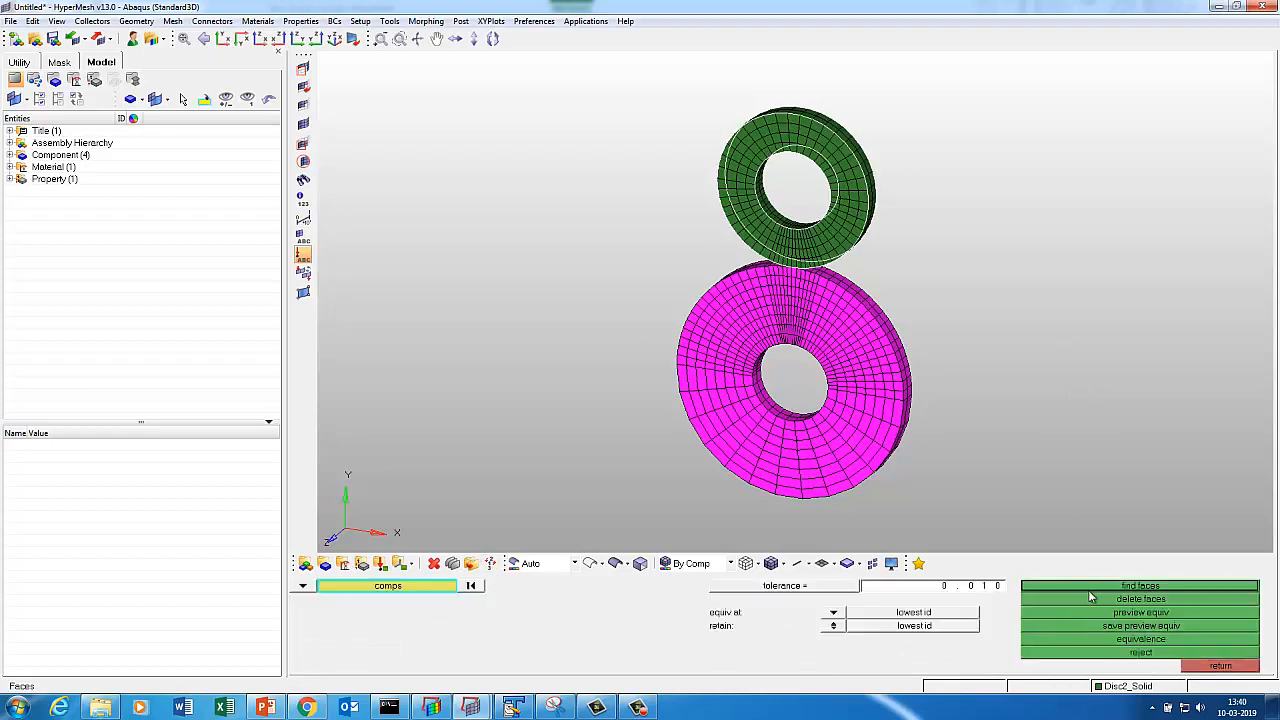
pyautogui.click(1091, 586)
# Display only the ^faces component, viewed edge-on and zoomed in.
pyautogui.press('d')
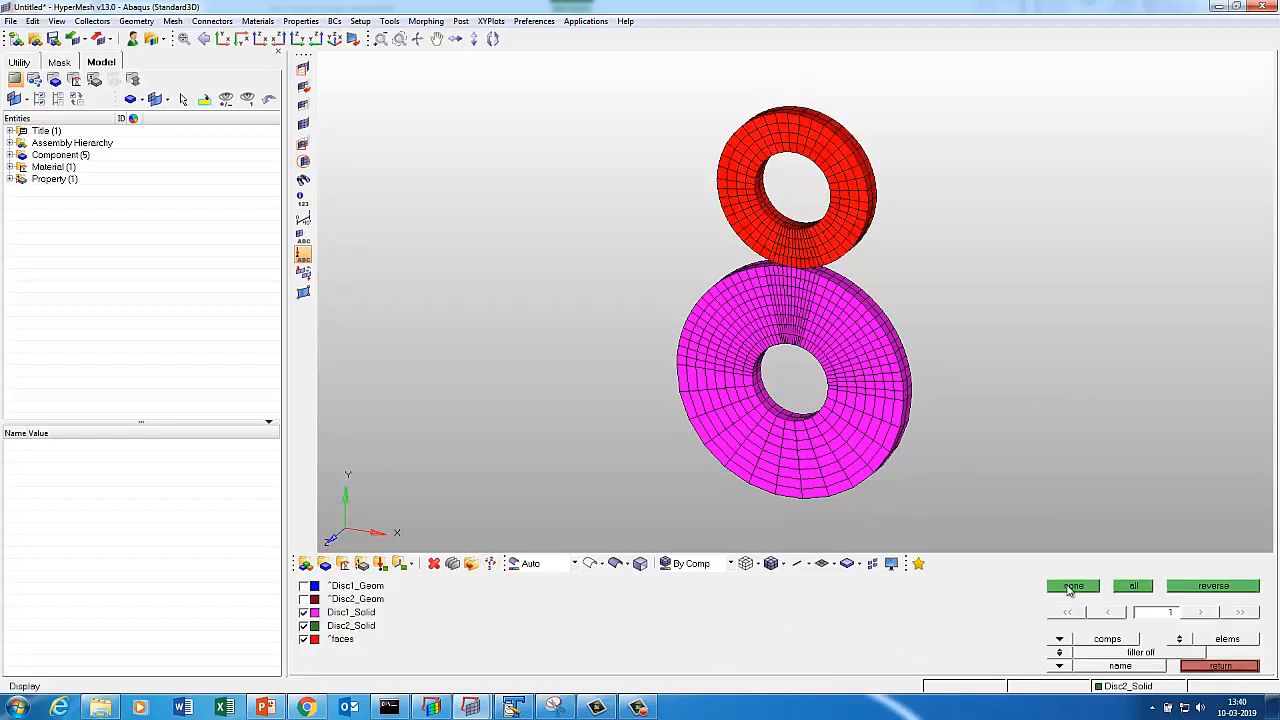
pyautogui.click(1073, 586)
pyautogui.click(338, 640)
pyautogui.moveTo(774, 403)
pyautogui.keyDown('ctrl'); pyautogui.mouseDown()
pyautogui.moveTo(800, 360)
pyautogui.moveTo(945, 291)
pyautogui.moveTo(952, 402)
pyautogui.mouseUp(); pyautogui.keyUp('ctrl')
pyautogui.moveTo(880, 244)
pyautogui.keyDown('ctrl'); pyautogui.mouseDown(button='middle')
pyautogui.moveTo(814, 240)
pyautogui.moveTo(812, 256)
pyautogui.mouseUp(button='middle'); pyautogui.keyUp('ctrl')
pyautogui.click(1232, 668)
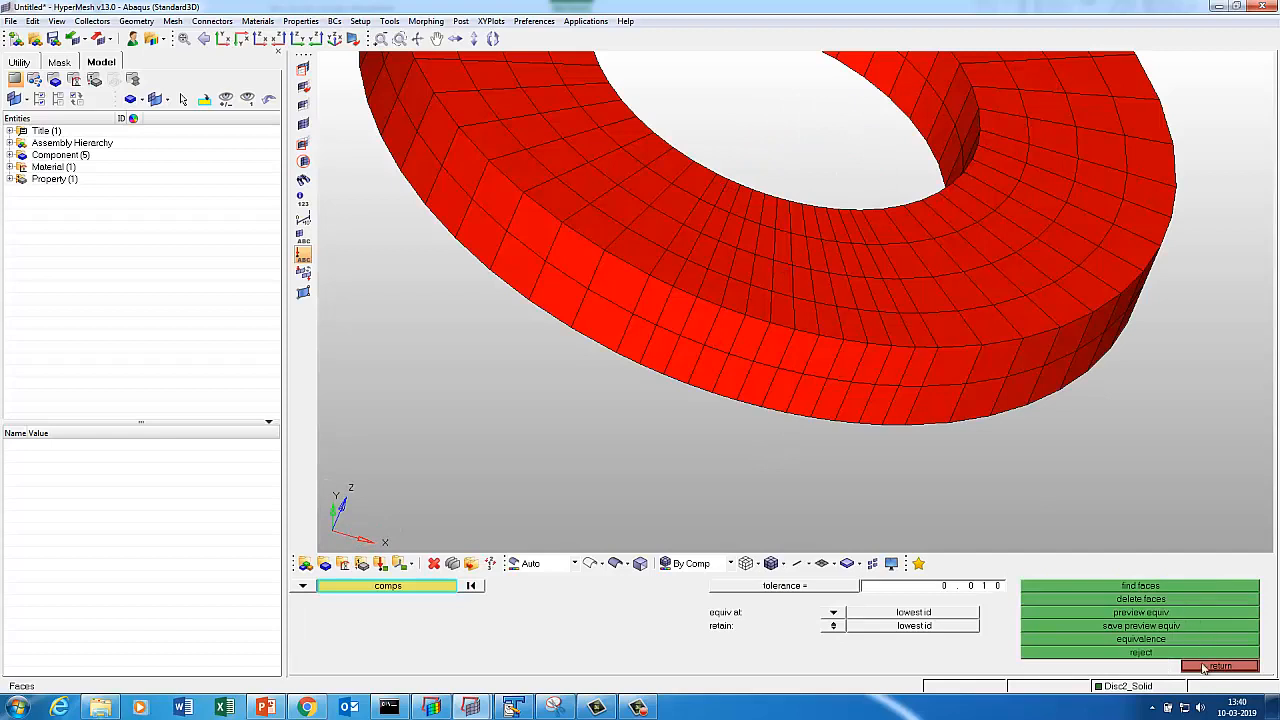
pyautogui.click(1206, 668)
pyautogui.click(1201, 646)
# Create a SURFACE_ELEMENT contact interface named Master with its own colour.
pyautogui.click(898, 597)
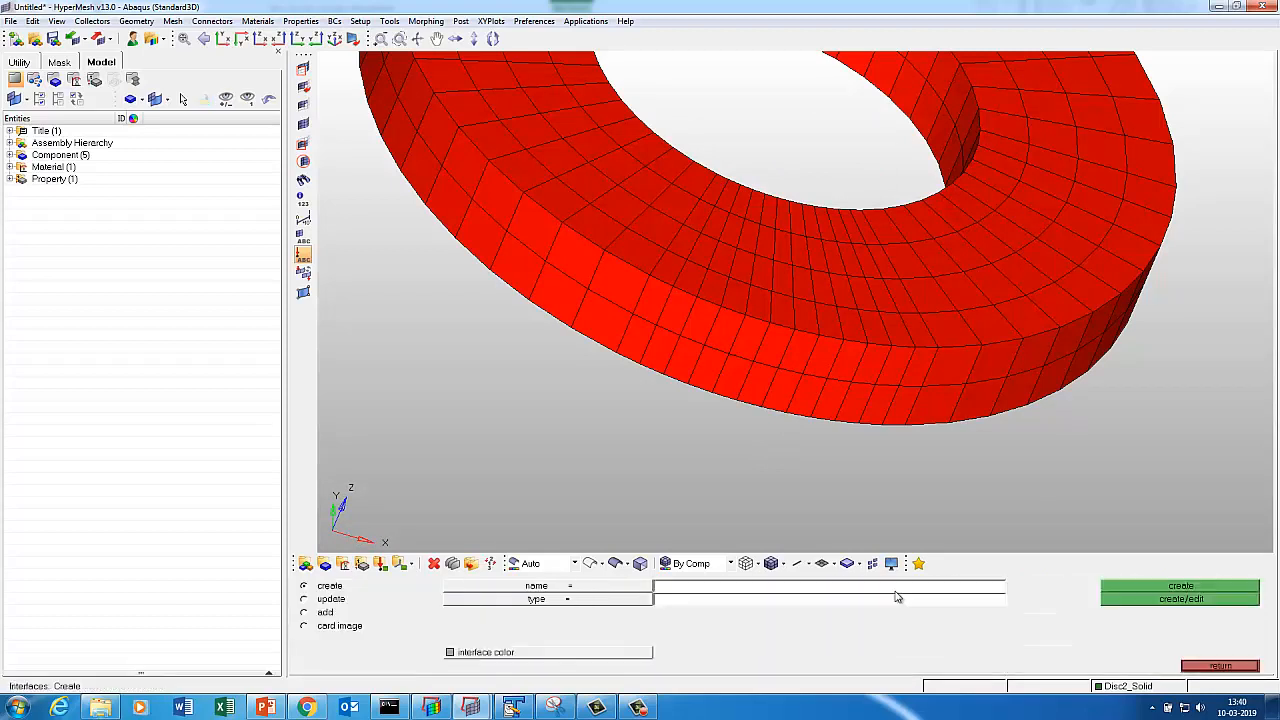
pyautogui.click(684, 607)
pyautogui.write('M')
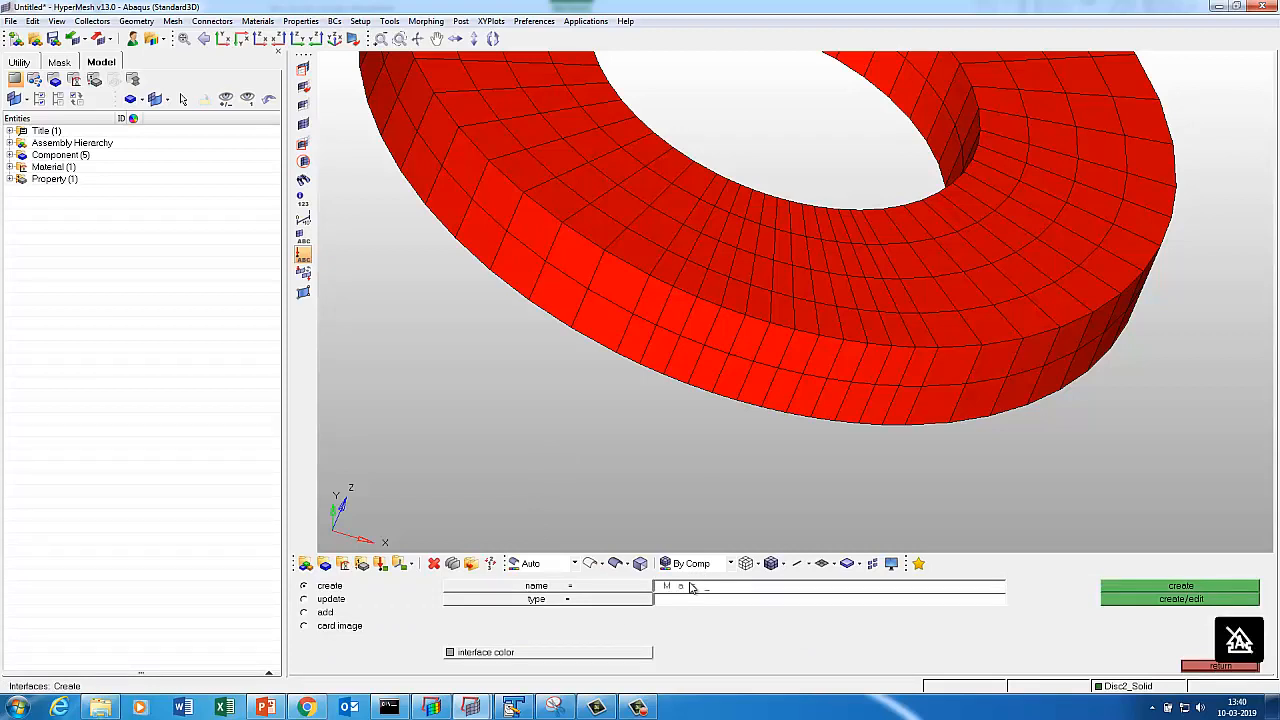
pyautogui.write('aster')
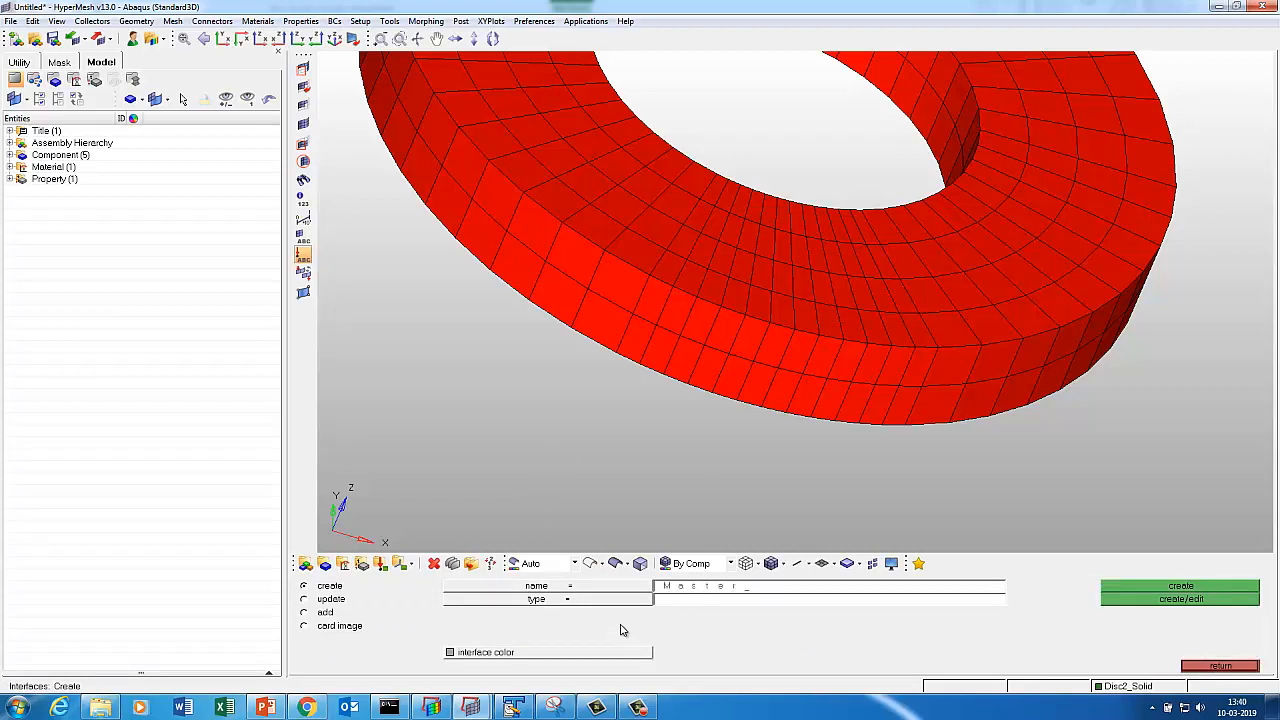
pyautogui.click(630, 600)
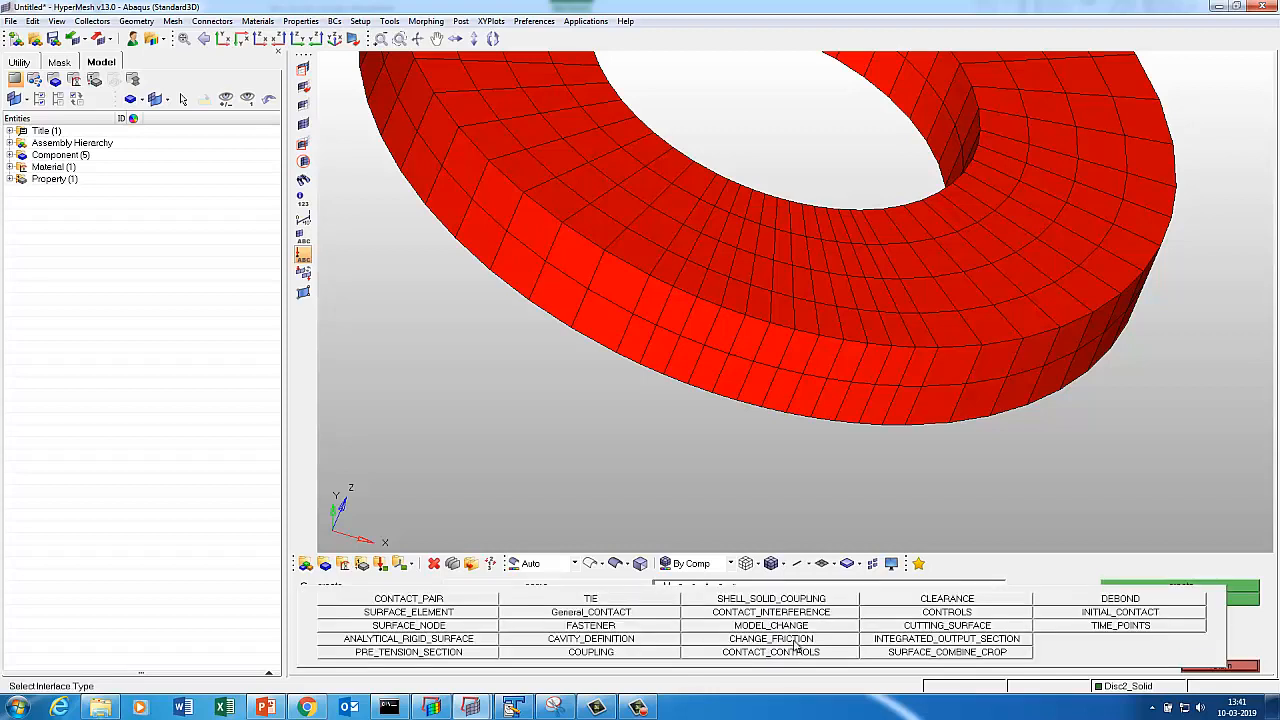
pyautogui.click(458, 614)
pyautogui.click(470, 652)
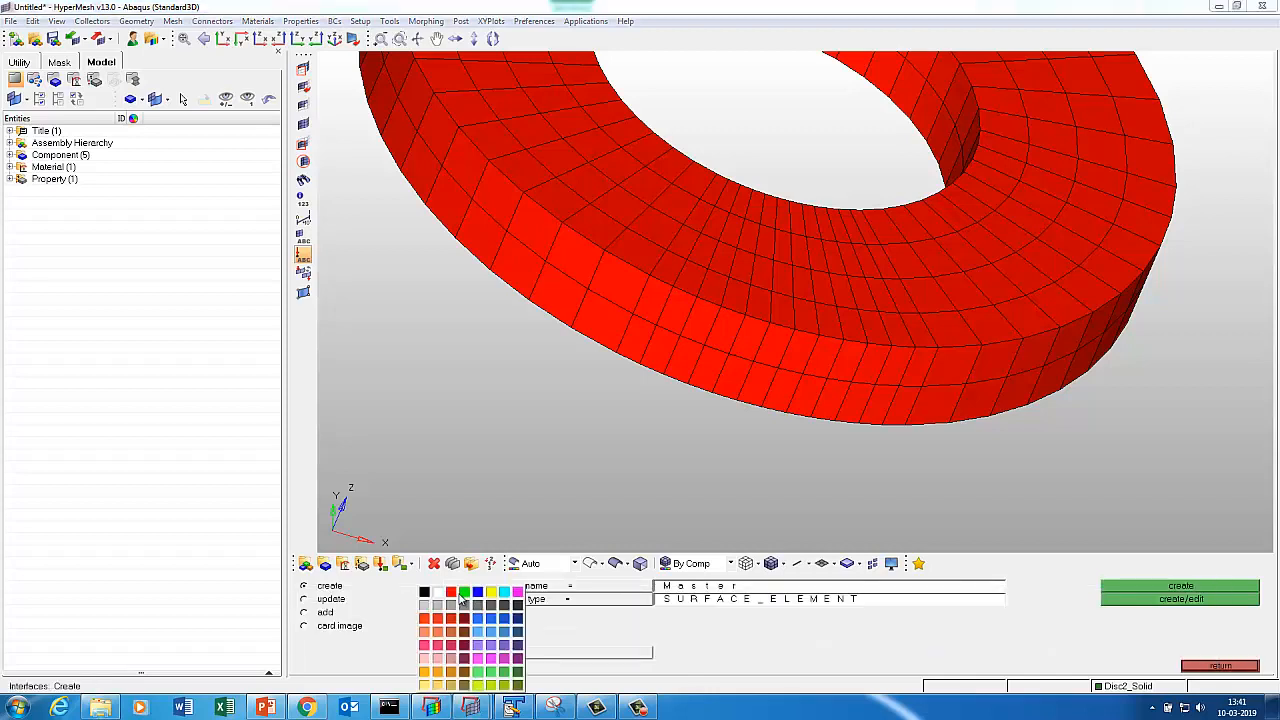
pyautogui.click(464, 594)
pyautogui.click(1190, 599)
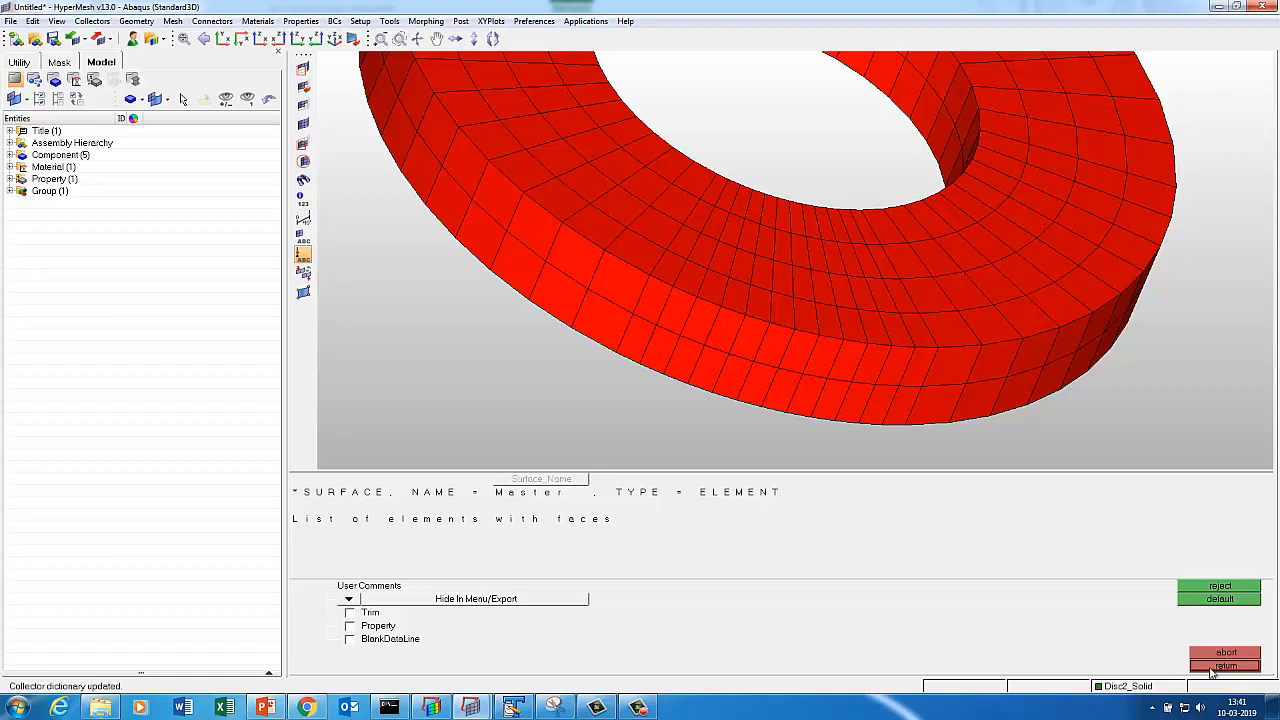
pyautogui.click(1224, 665)
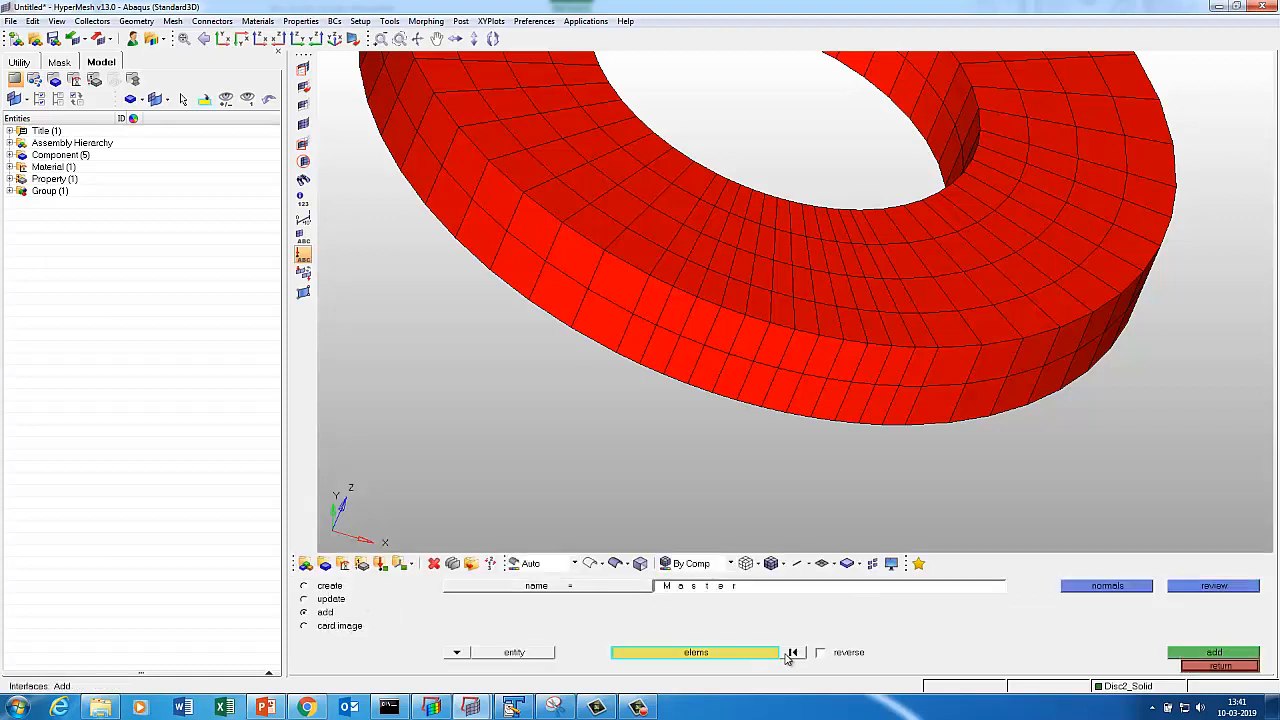
# Add a band of the ring's side-face elements to the Master surface.
pyautogui.click(655, 316)
pyautogui.moveTo(701, 326)
pyautogui.mouseDown()
pyautogui.moveTo(870, 368)
pyautogui.moveTo(901, 394)
pyautogui.moveTo(776, 394)
pyautogui.moveTo(659, 357)
pyautogui.moveTo(766, 423)
pyautogui.mouseUp()
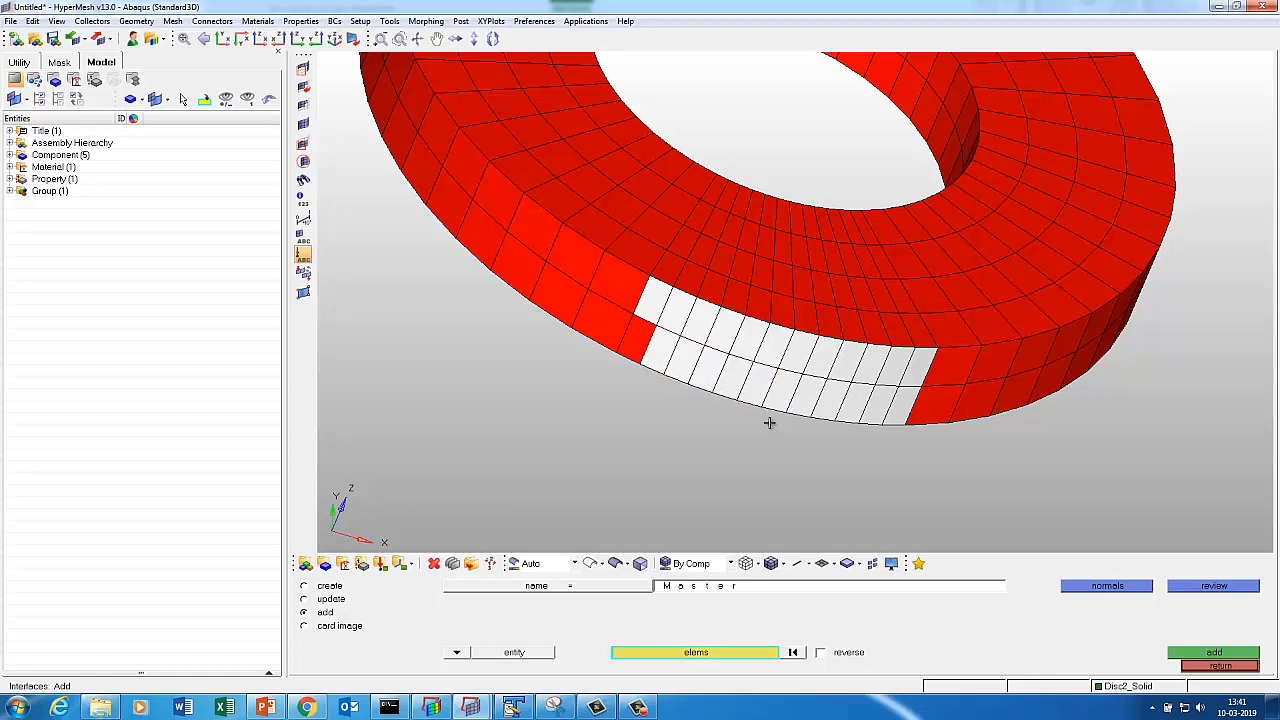
pyautogui.click(1207, 652)
pyautogui.click(1204, 667)
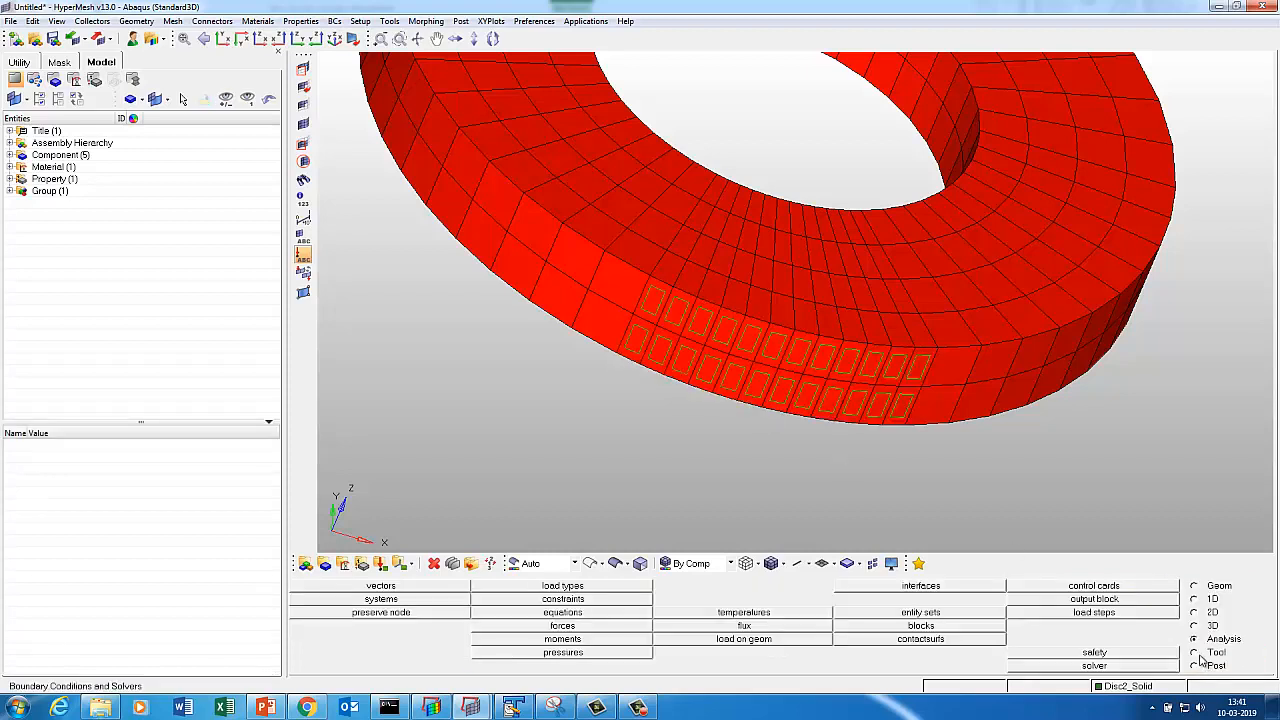
# Delete the temporary ^faces component and hide the Master group from display.
pyautogui.click(1199, 654)
pyautogui.click(928, 614)
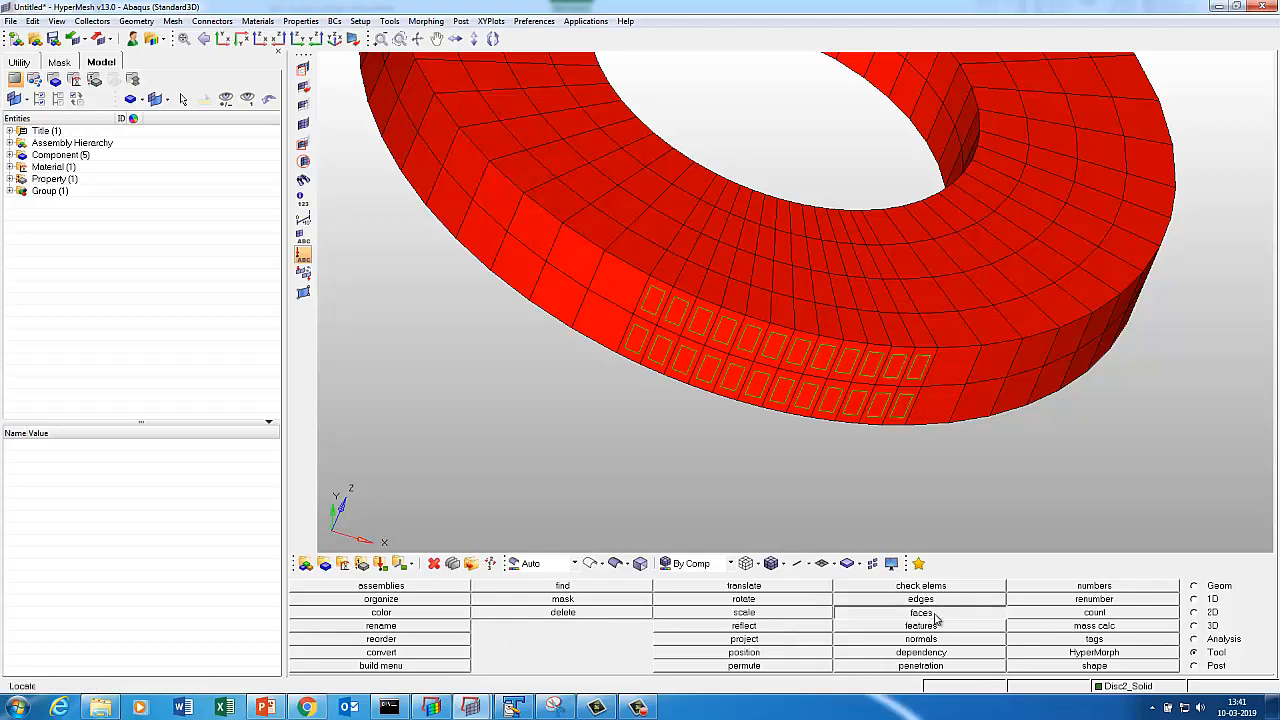
pyautogui.click(1138, 600)
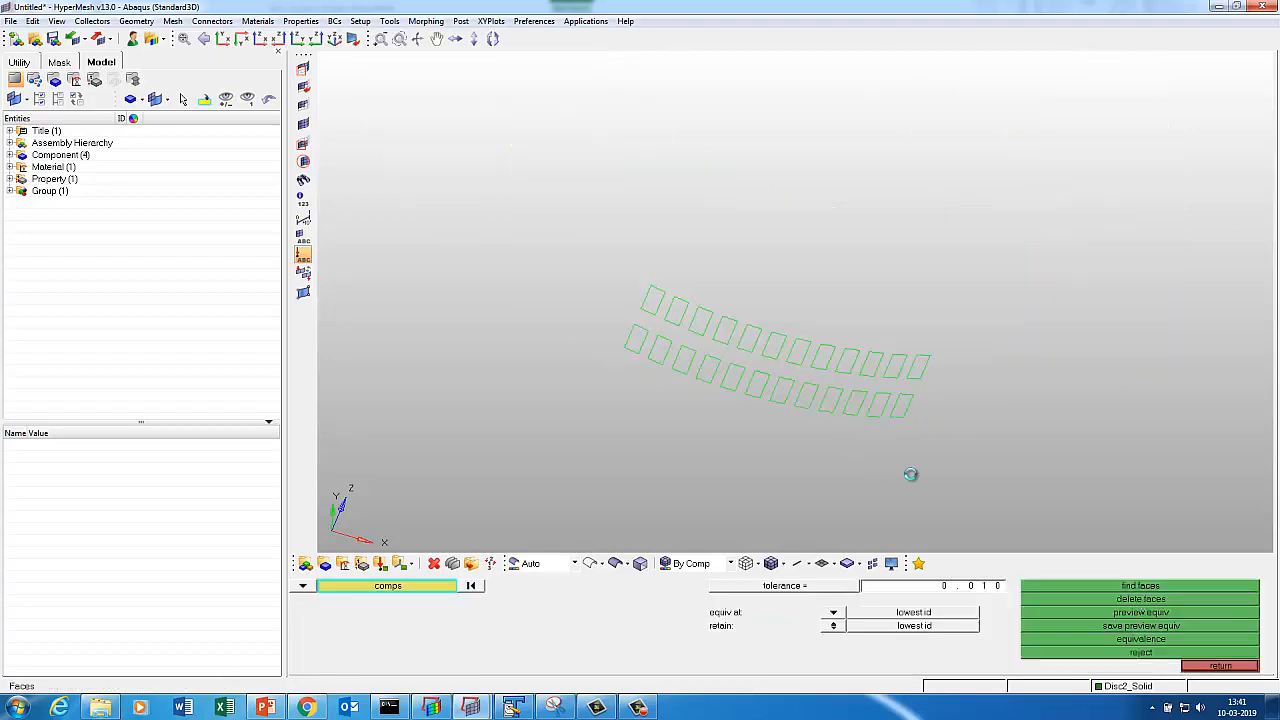
pyautogui.press('d')
pyautogui.click(1059, 639)
pyautogui.click(470, 654)
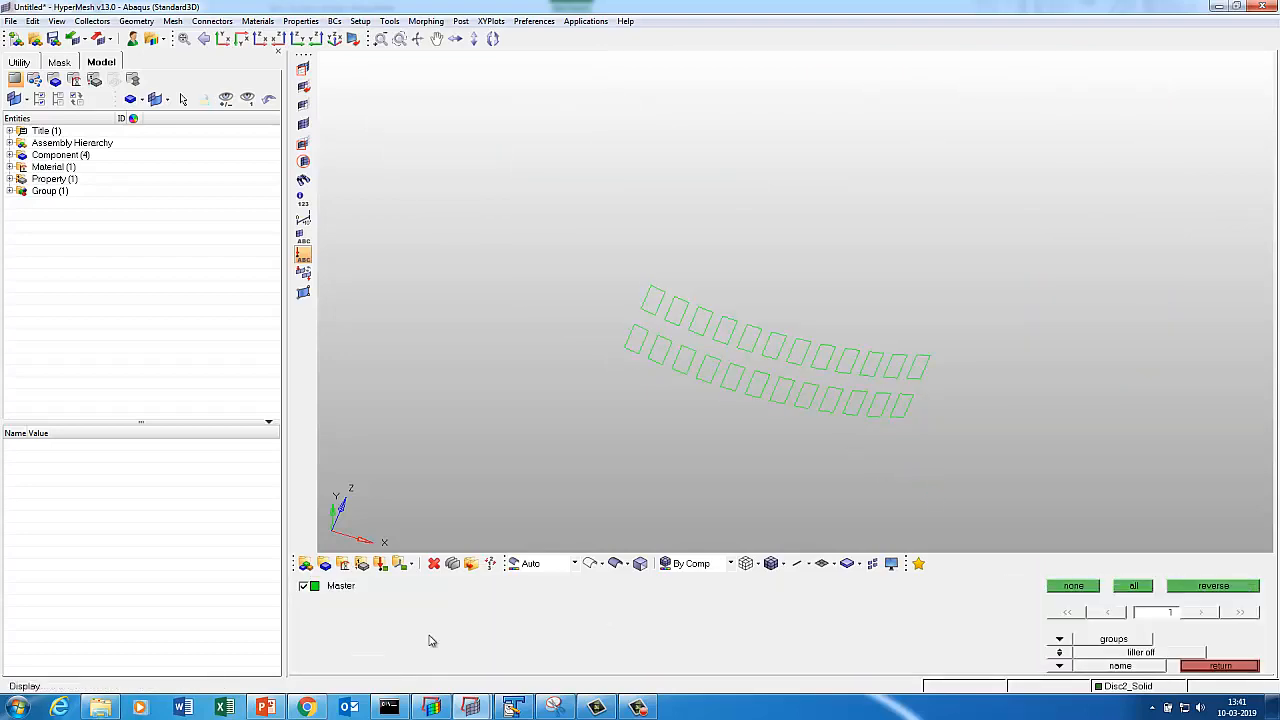
pyautogui.click(314, 586)
pyautogui.click(1194, 667)
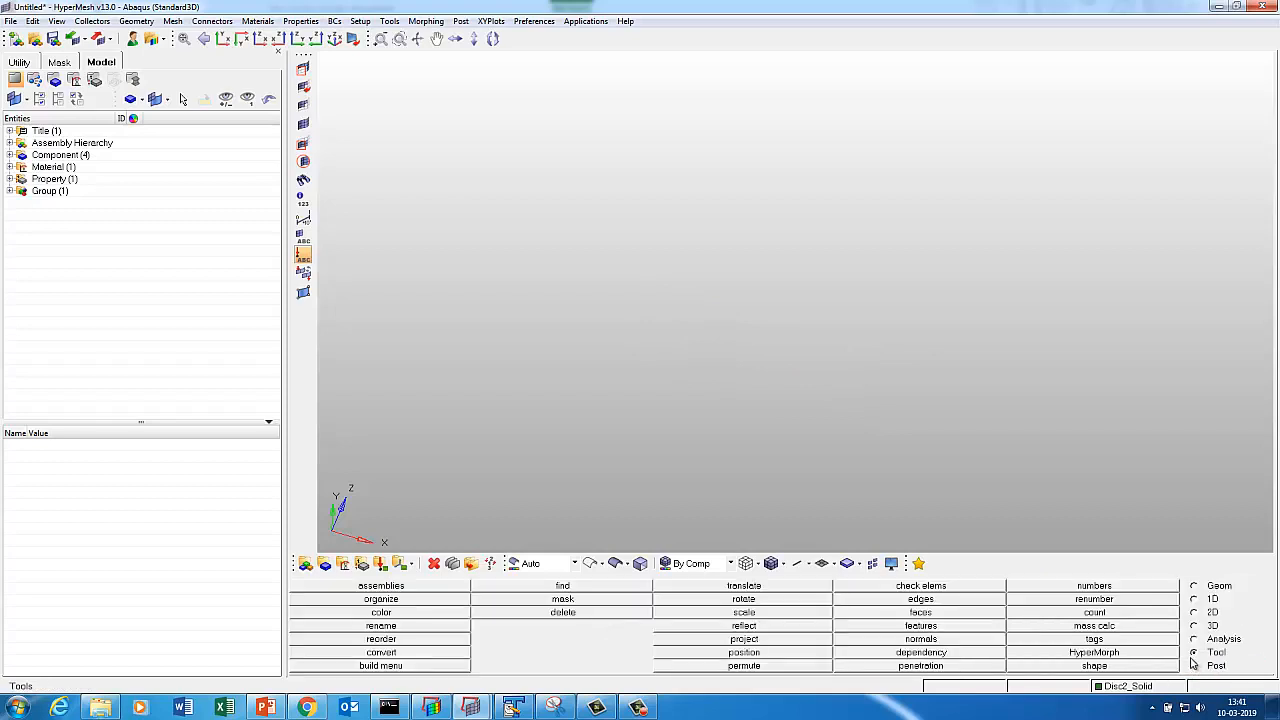
pyautogui.press('d')
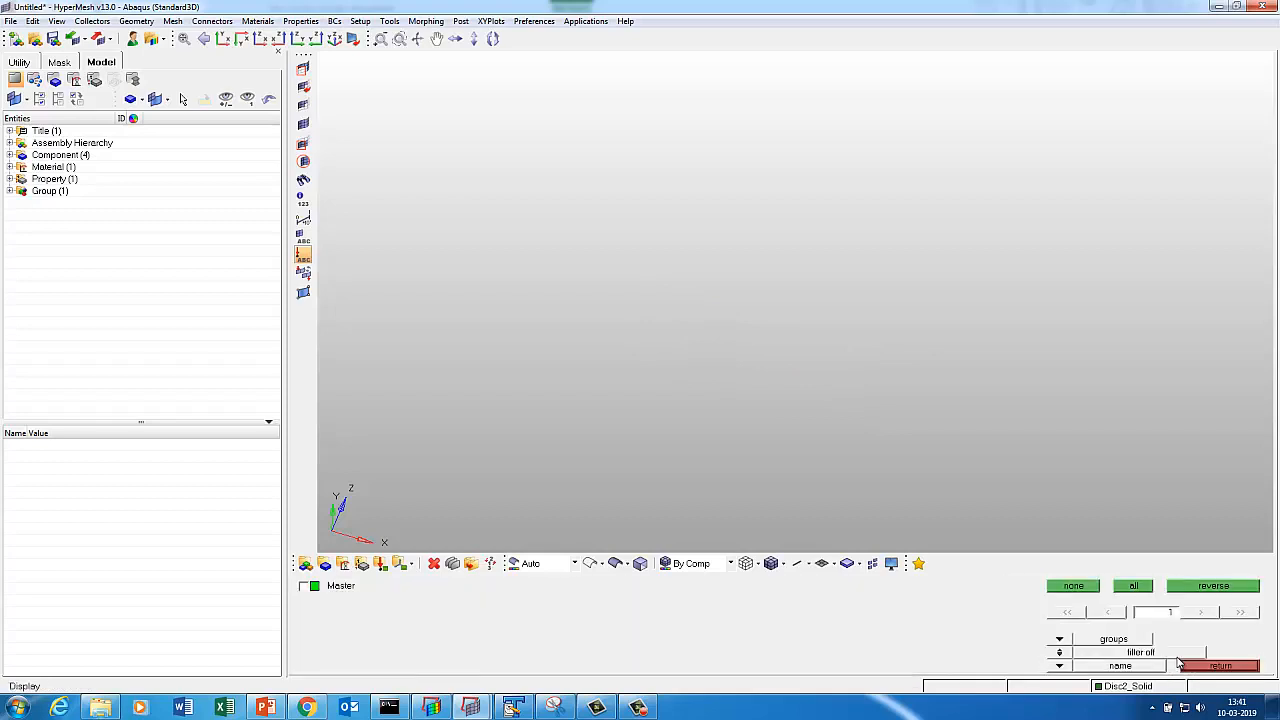
pyautogui.click(1059, 639)
pyautogui.click(440, 616)
# Show both disc meshes, stand them upright, then leave only Disc1_Solid displayed.
pyautogui.click(338, 626)
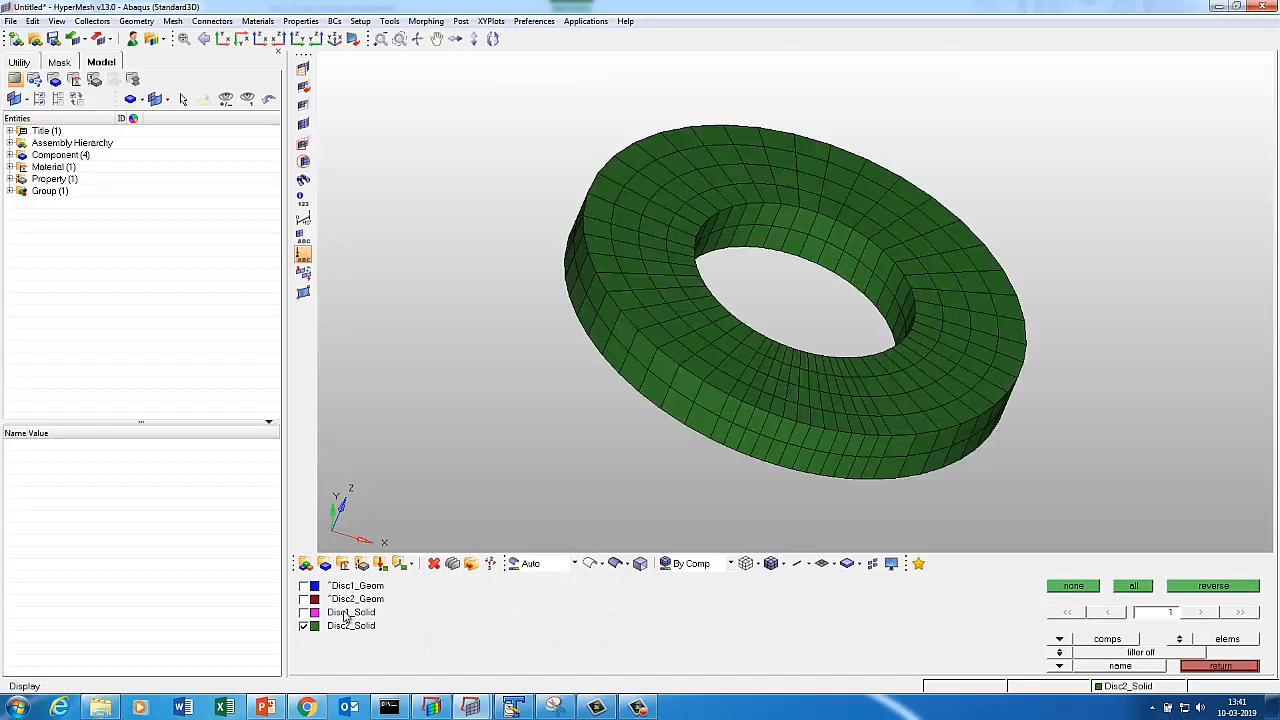
pyautogui.click(344, 614)
pyautogui.press('f')
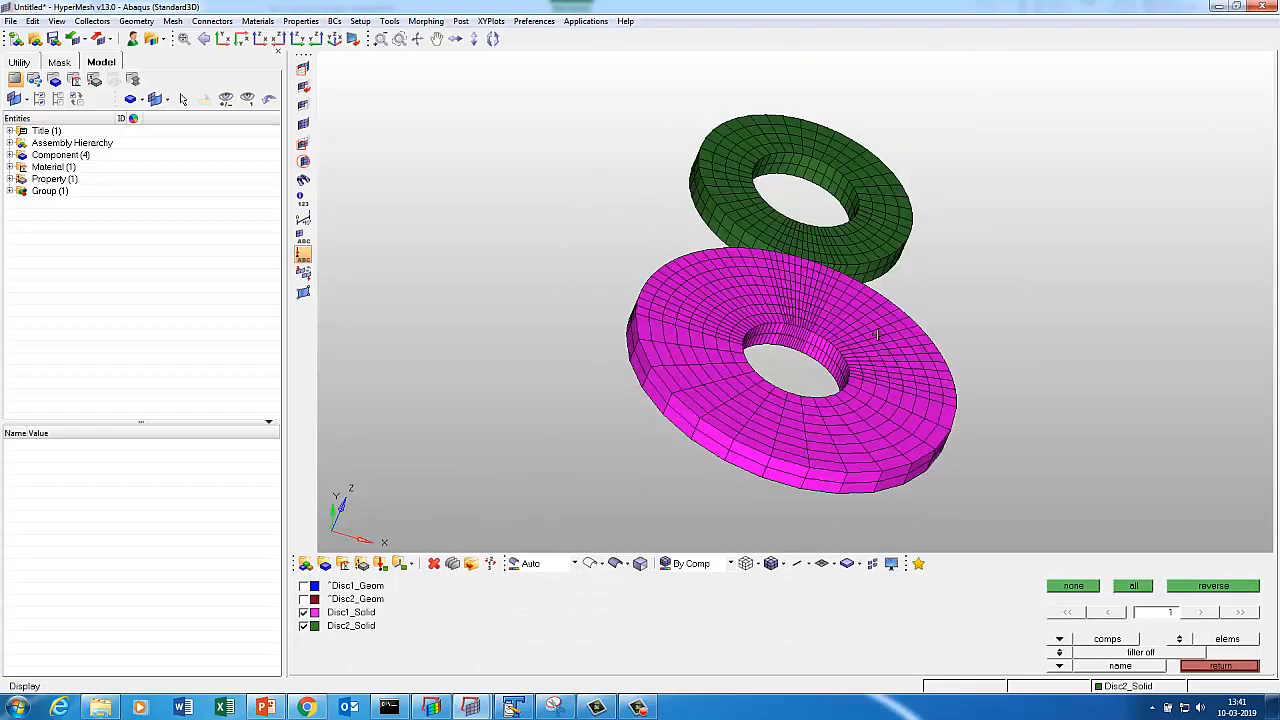
pyautogui.keyDown('ctrl'); pyautogui.moveTo(842, 317); pyautogui.dragTo(793, 401); pyautogui.keyUp('ctrl')
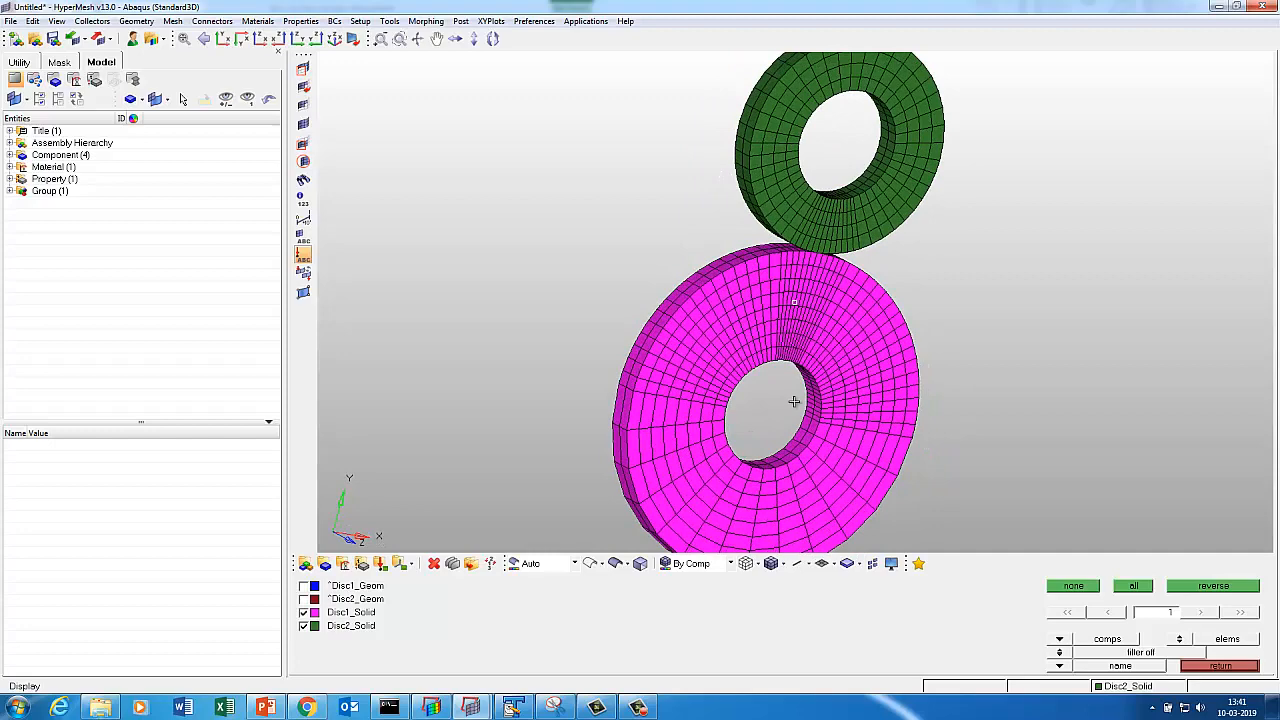
pyautogui.click(347, 614)
pyautogui.click(306, 624)
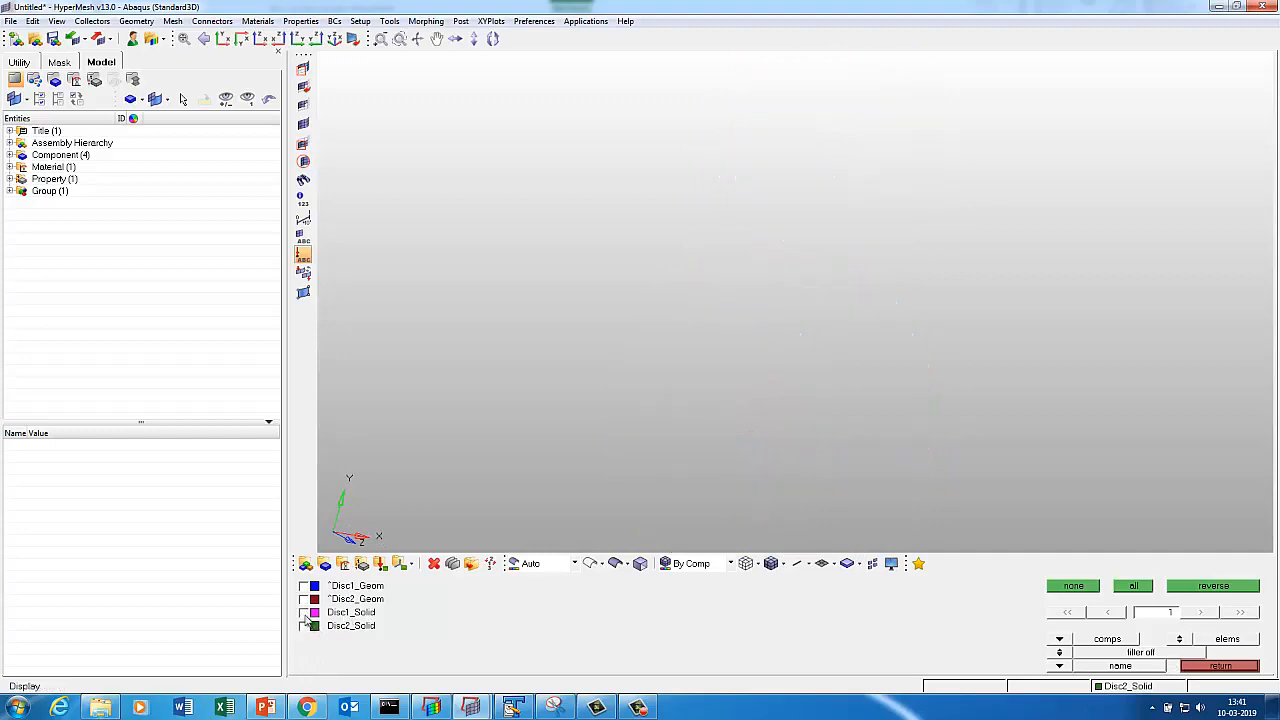
pyautogui.click(305, 612)
# Generate the free faces of the Disc1_Solid component with the faces tool.
pyautogui.click(1207, 658)
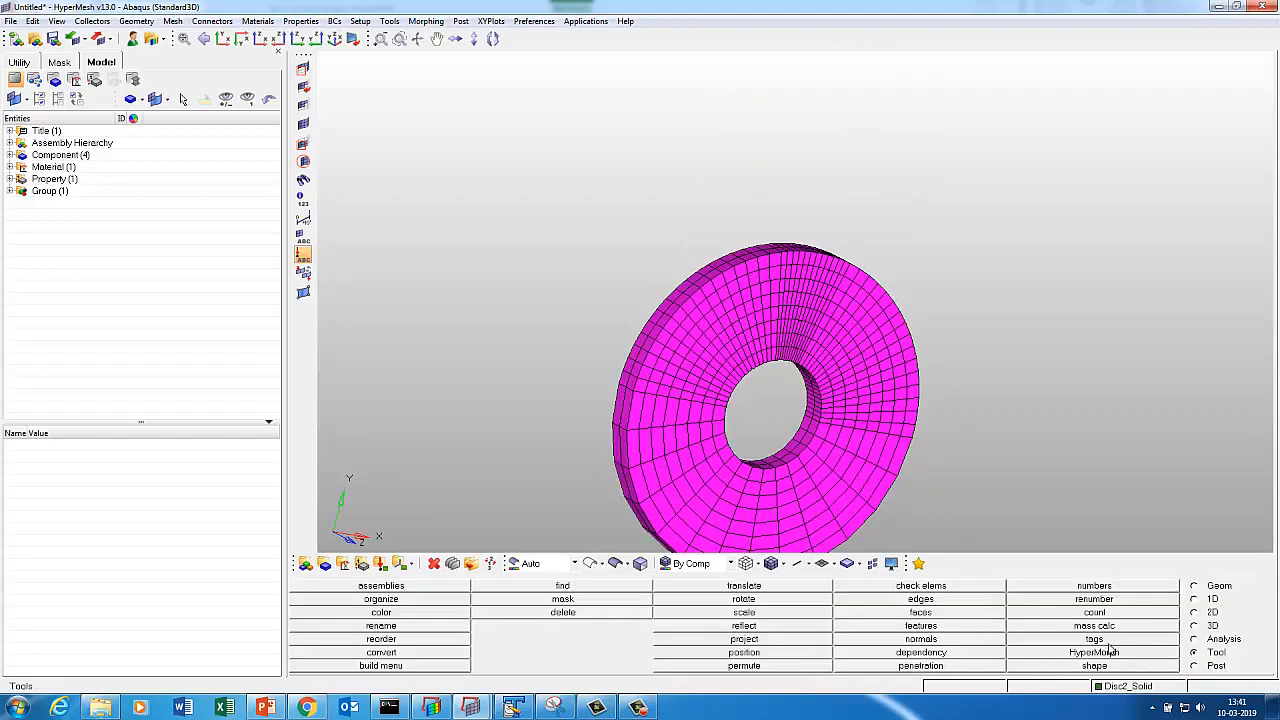
pyautogui.press('f')
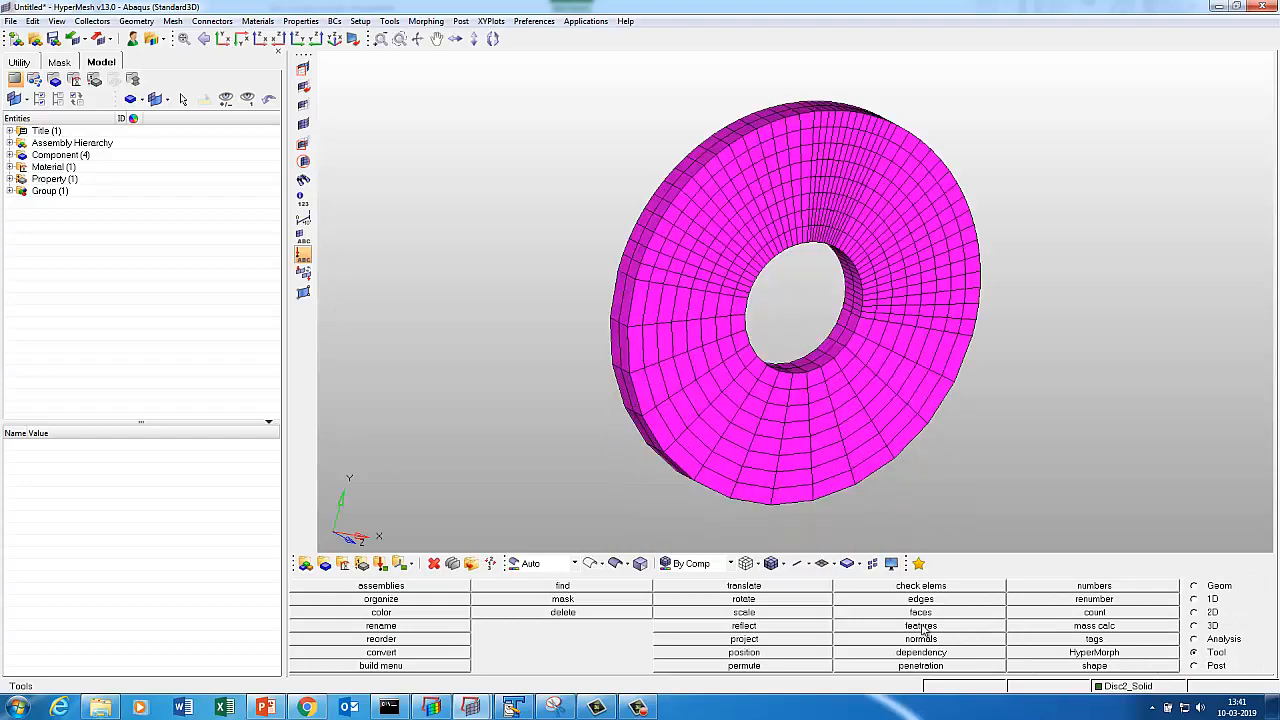
pyautogui.click(872, 613)
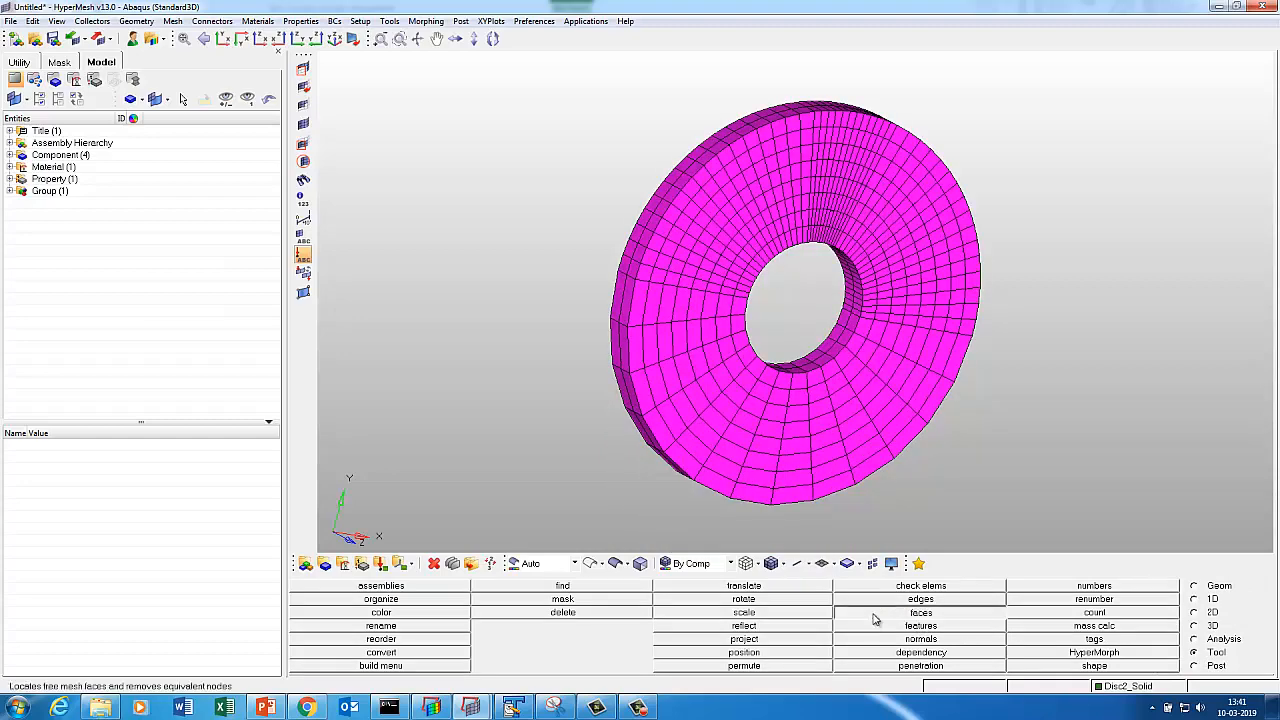
pyautogui.click(440, 598)
pyautogui.click(695, 463)
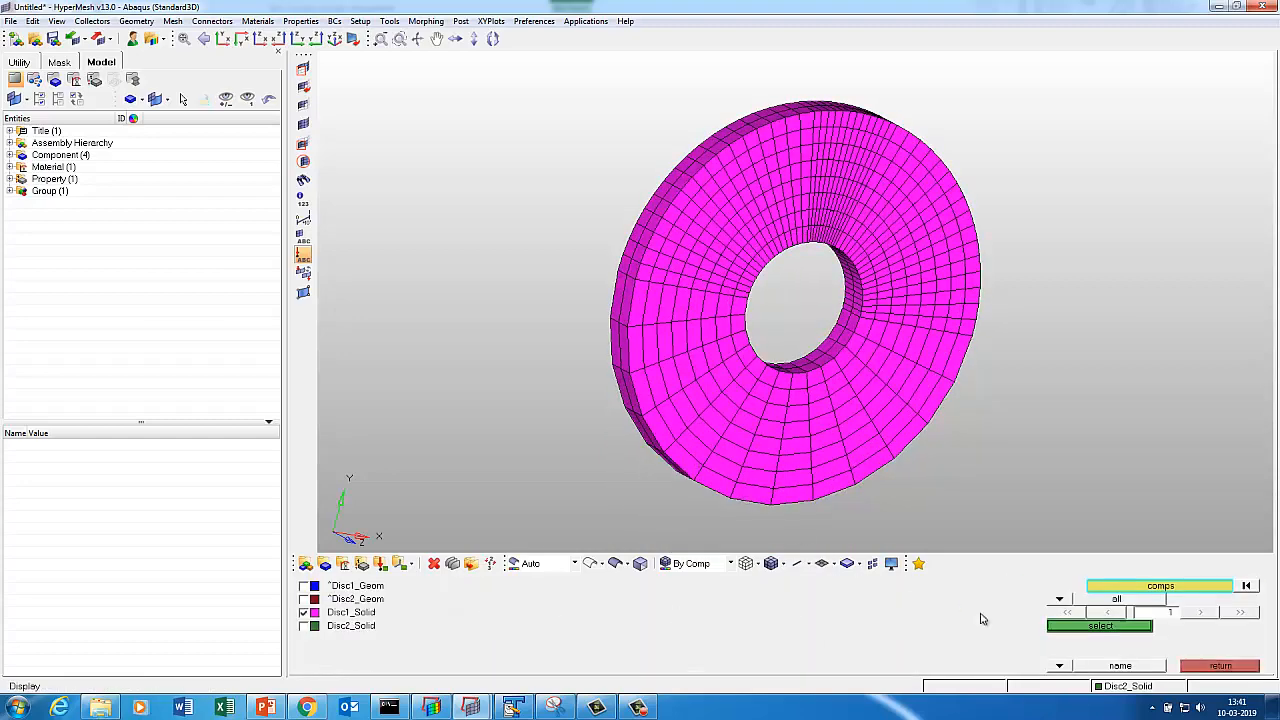
pyautogui.click(1060, 625)
pyautogui.click(1100, 595)
# Display only the new ^faces component and zoom in on the disc's upper rim.
pyautogui.press('d')
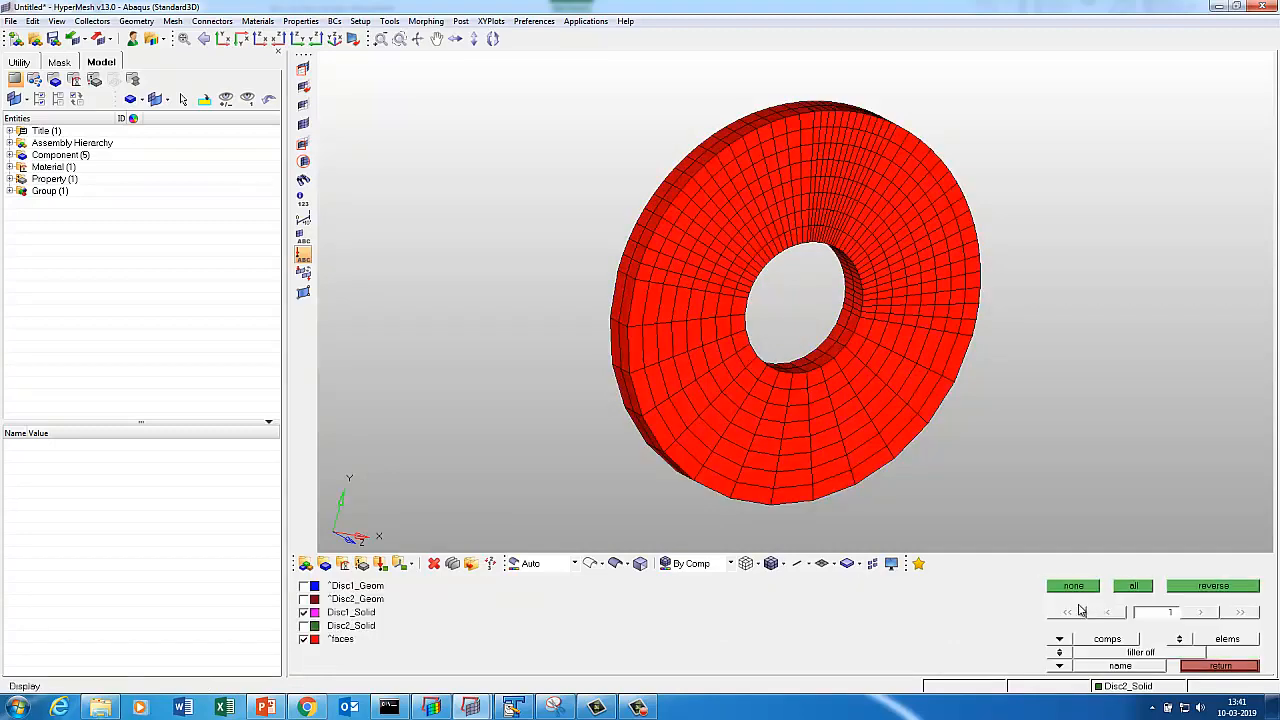
pyautogui.click(1073, 585)
pyautogui.click(350, 640)
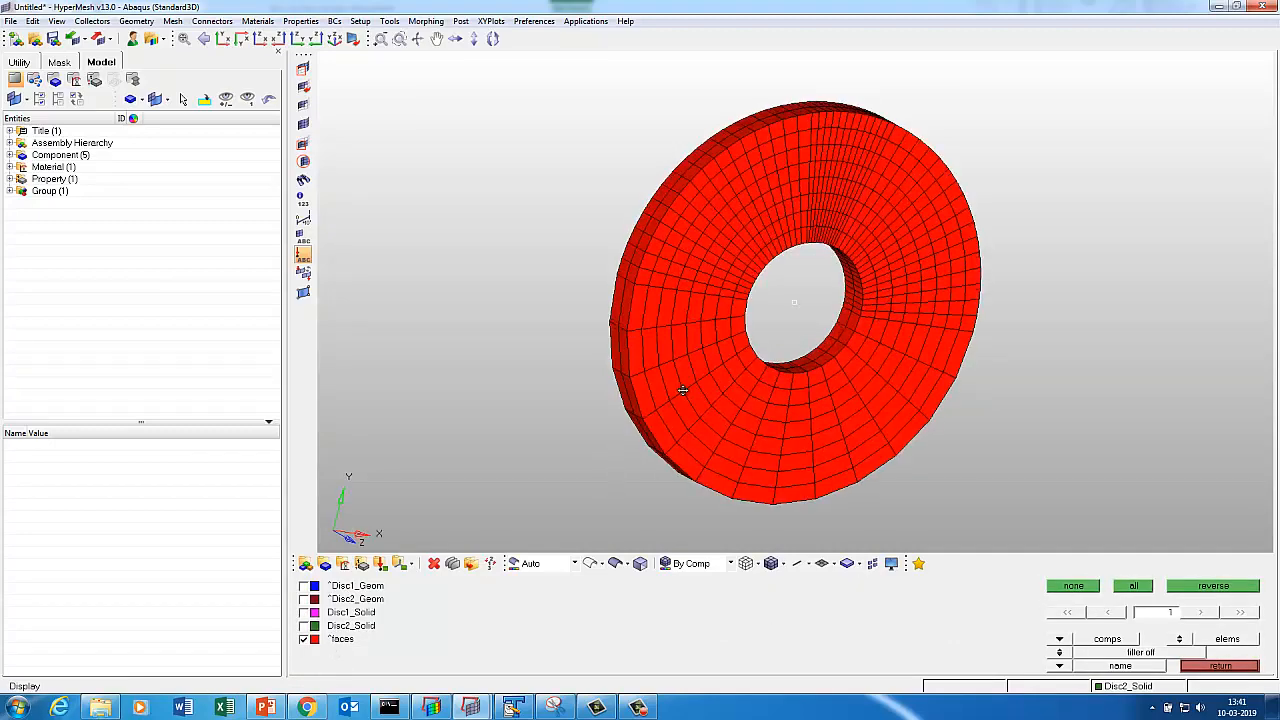
pyautogui.keyDown('ctrl'); pyautogui.moveTo(677, 386); pyautogui.dragTo(663, 430); pyautogui.keyUp('ctrl')
pyautogui.moveTo(768, 97)
pyautogui.keyDown('ctrl'); pyautogui.mouseDown(button='middle')
pyautogui.moveTo(921, 218)
pyautogui.moveTo(763, 125)
pyautogui.mouseUp(button='middle'); pyautogui.keyUp('ctrl')
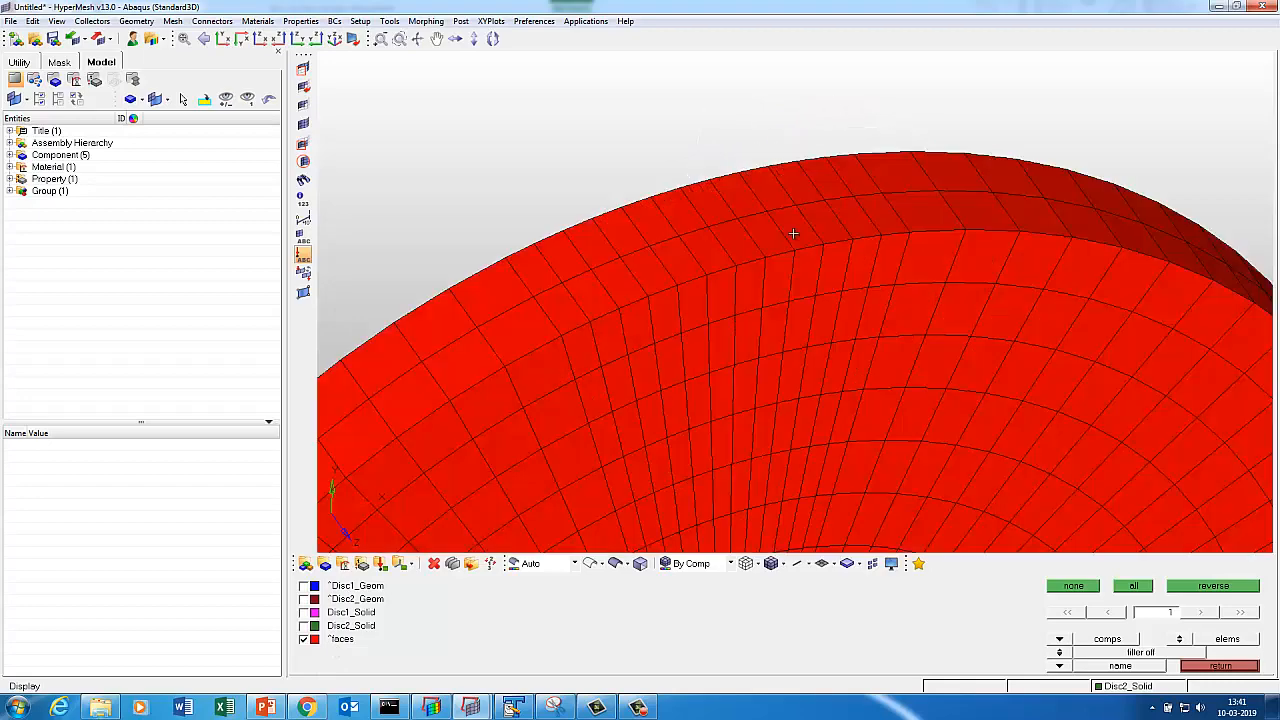
pyautogui.press('Escape')
pyautogui.press('Escape')
pyautogui.click(1210, 639)
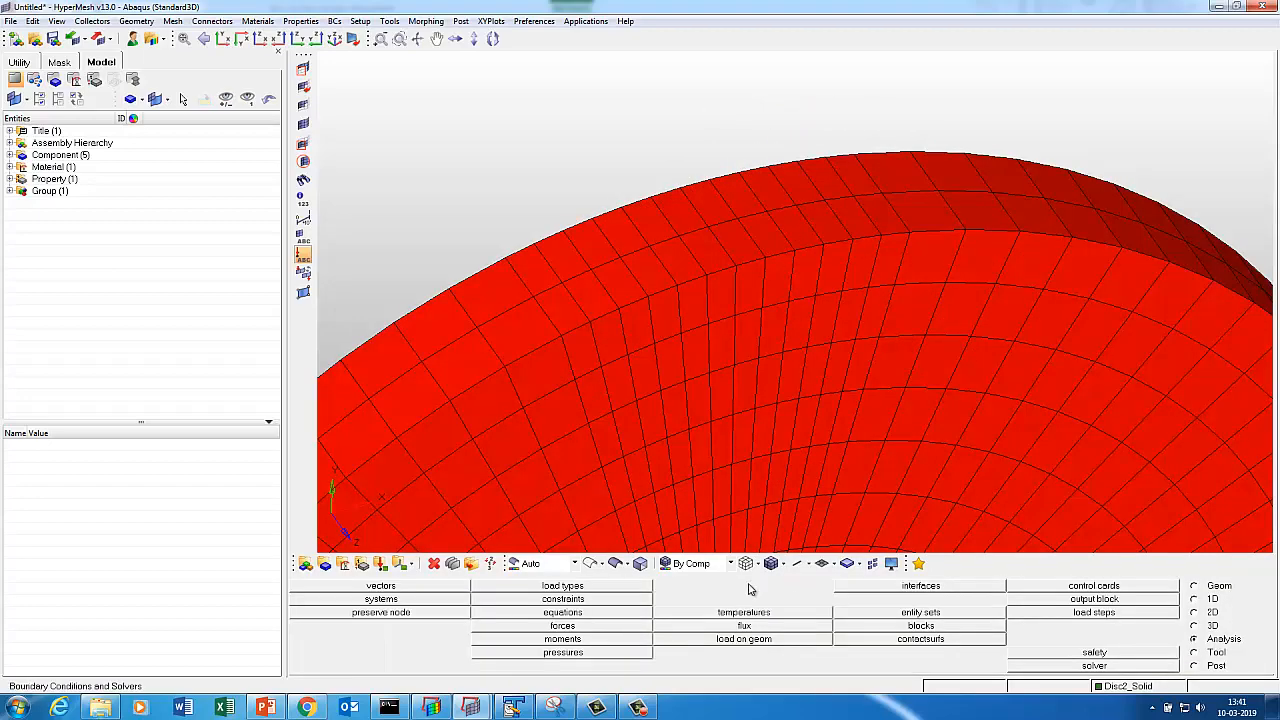
# Create a new contact interface named Slave with its own colour.
pyautogui.click(857, 589)
pyautogui.click(329, 587)
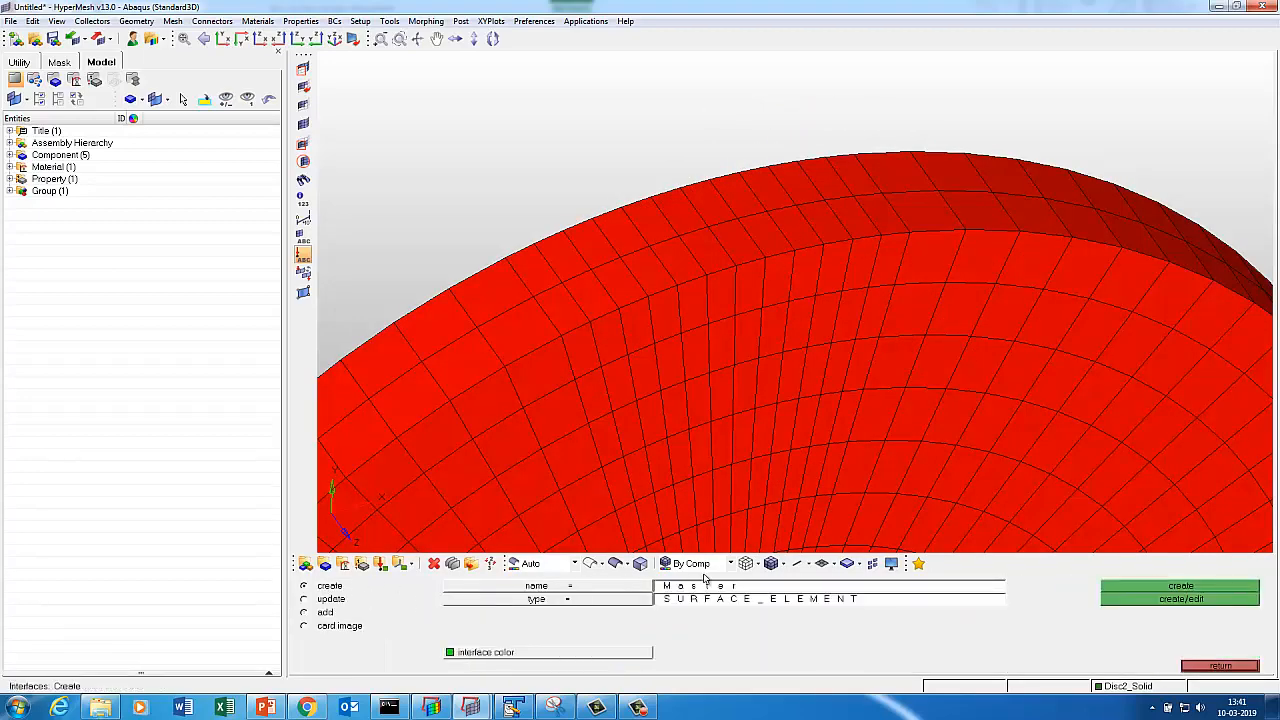
pyautogui.click(711, 588)
pyautogui.write('Sl')
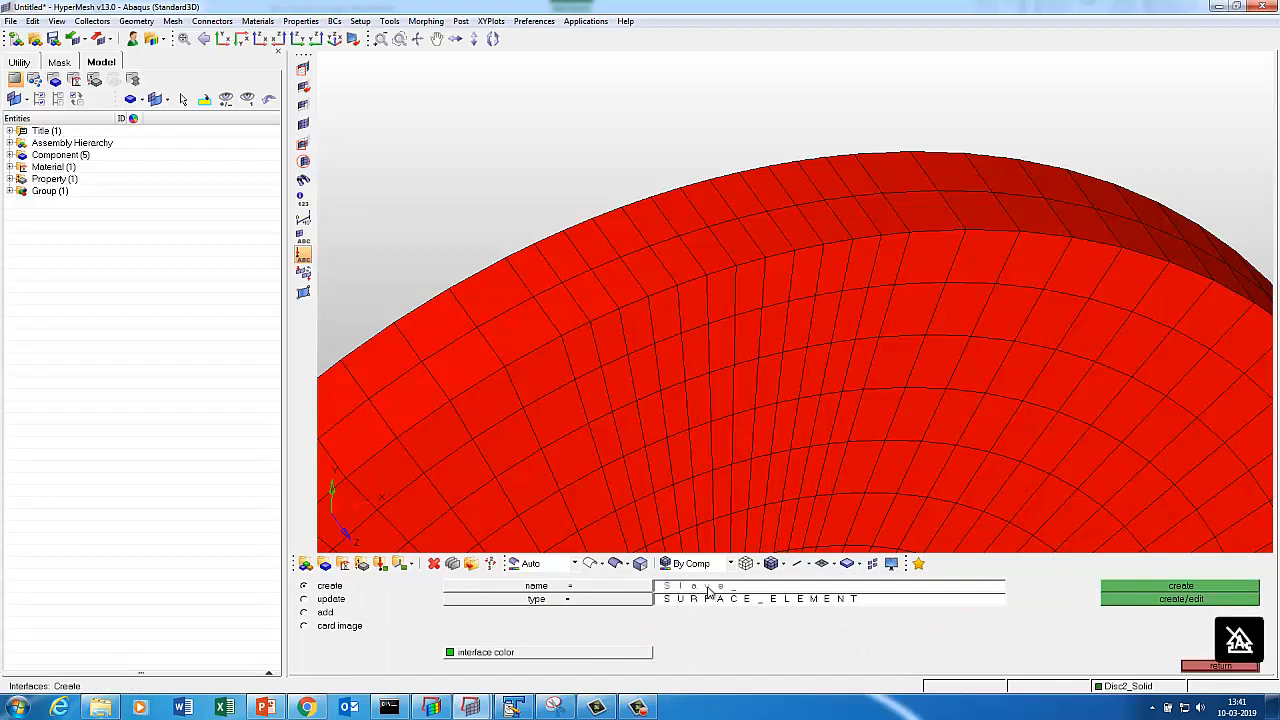
pyautogui.write('ave')
pyautogui.click(574, 654)
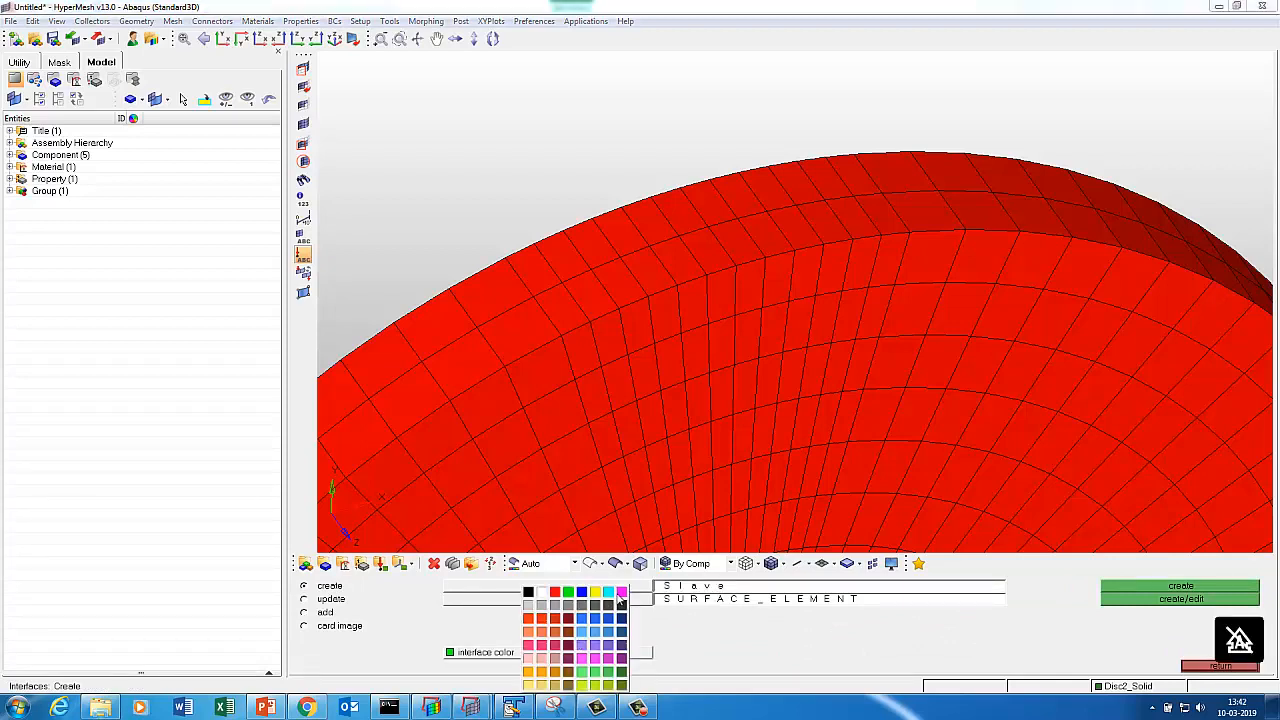
pyautogui.click(620, 594)
pyautogui.click(1144, 600)
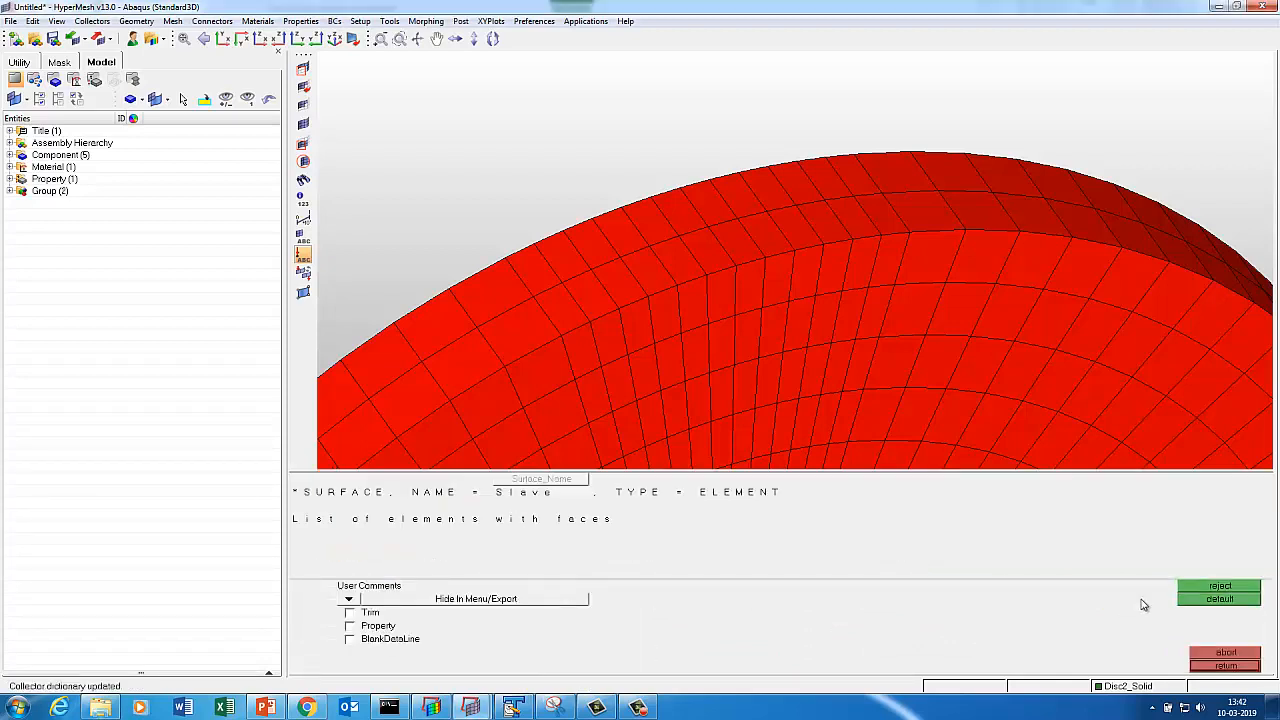
pyautogui.press('Escape')
pyautogui.click(326, 612)
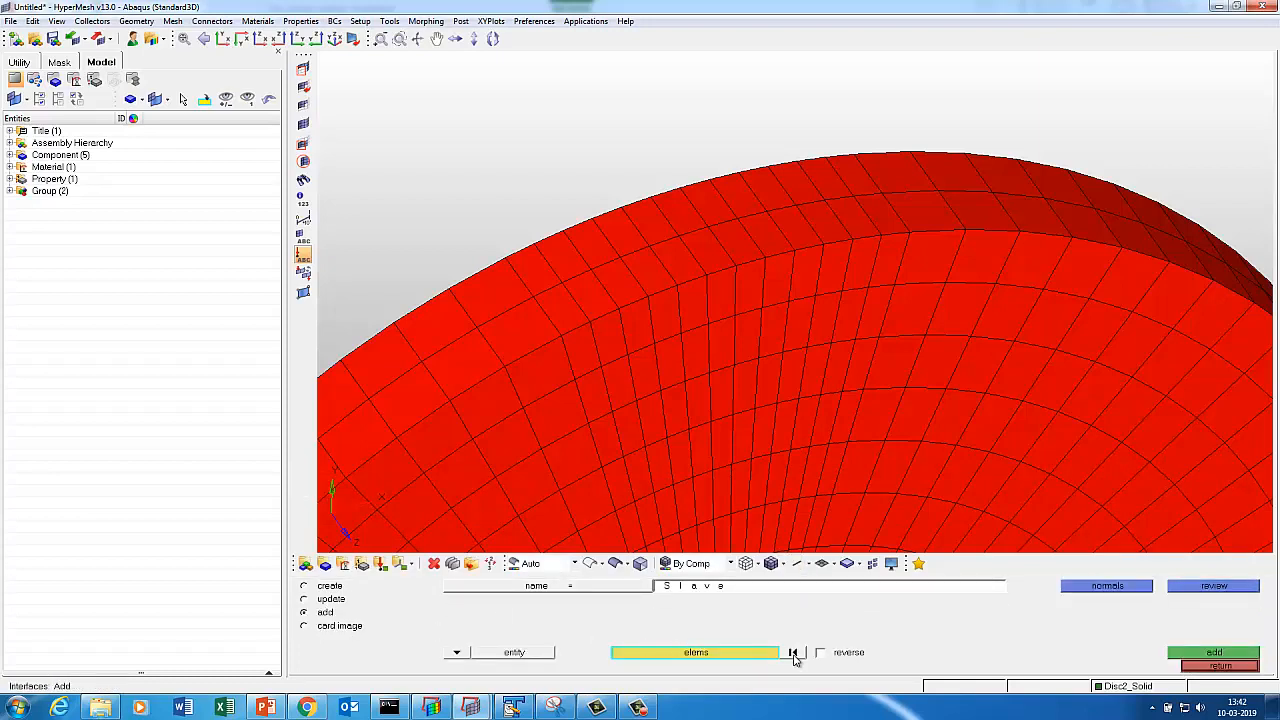
# Pick the lower rows of red rim faces for the Slave surface.
pyautogui.click(541, 275)
pyautogui.click(556, 300)
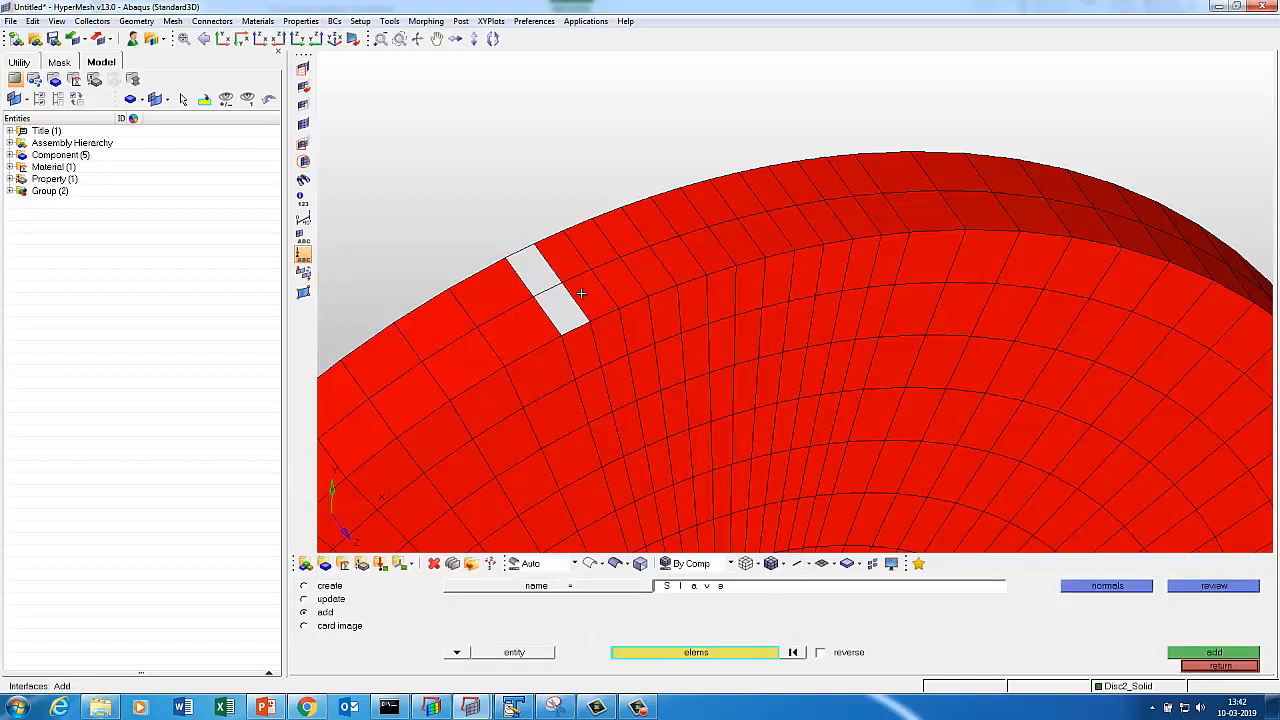
pyautogui.click(588, 293)
pyautogui.click(617, 284)
pyautogui.click(654, 270)
pyautogui.click(683, 265)
pyautogui.click(683, 265)
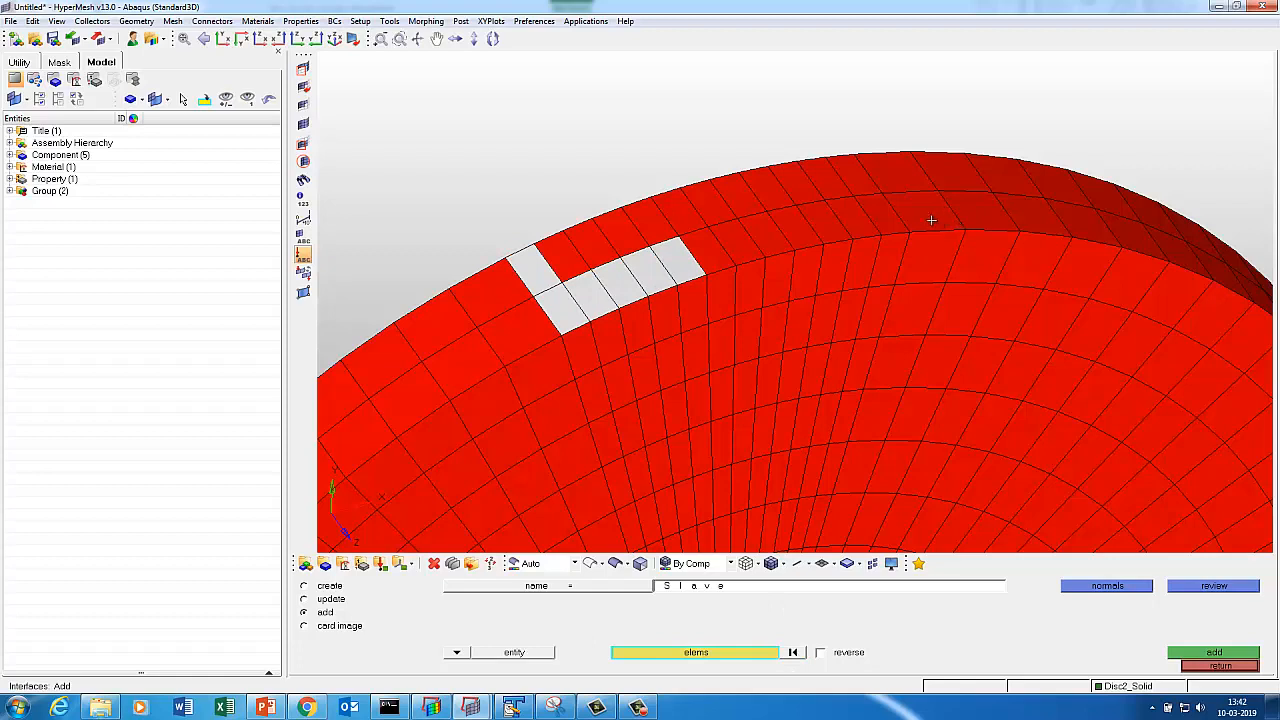
pyautogui.click(880, 212)
pyautogui.click(856, 176)
pyautogui.click(818, 180)
pyautogui.click(845, 218)
pyautogui.click(815, 224)
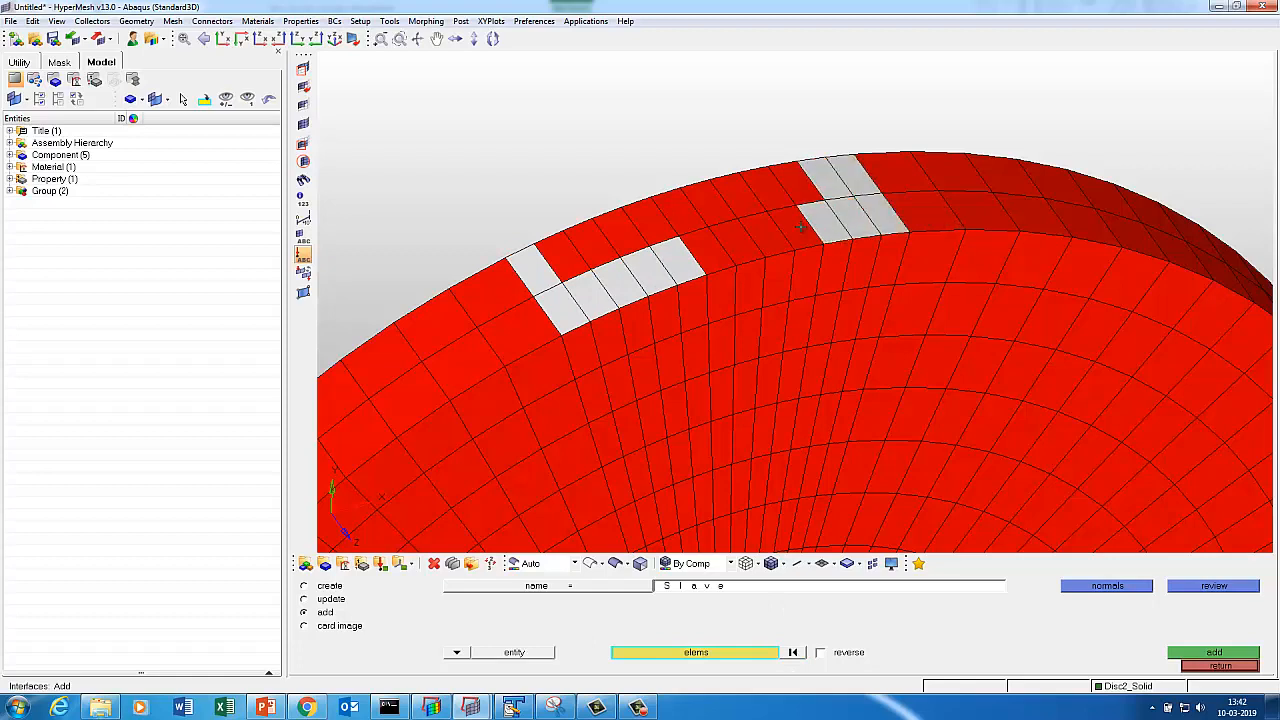
pyautogui.click(786, 232)
pyautogui.click(755, 240)
pyautogui.click(724, 248)
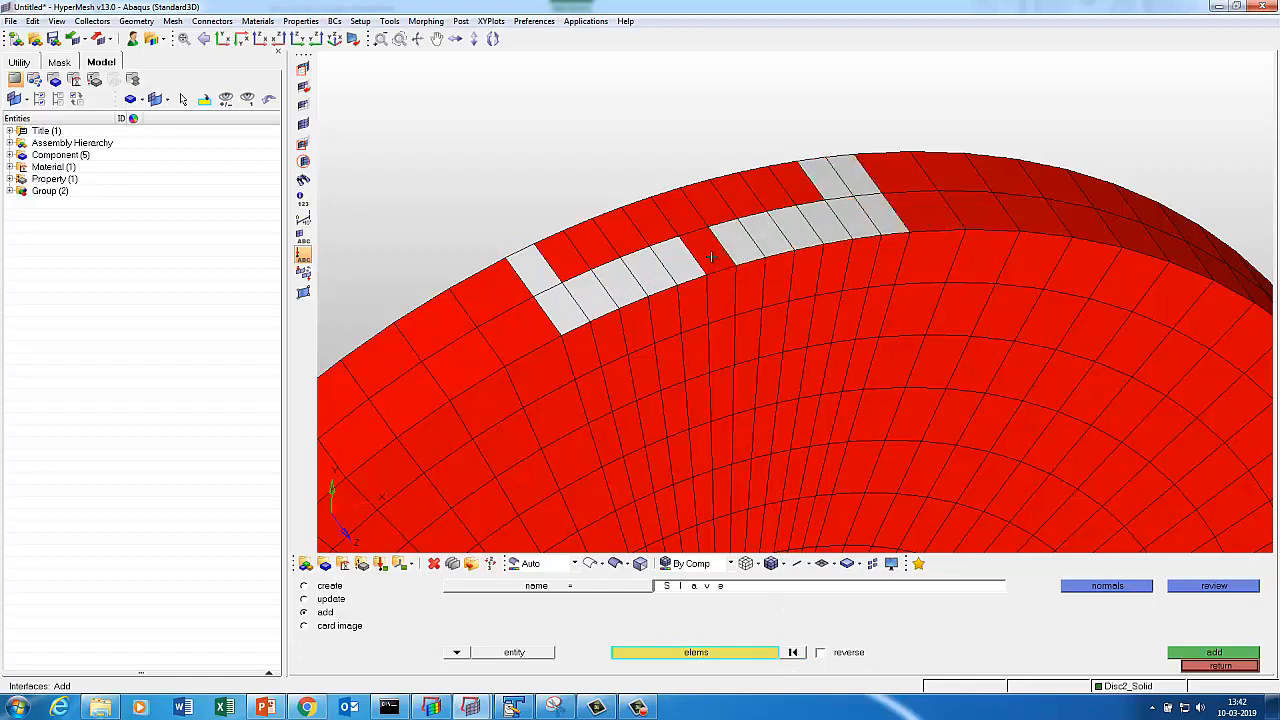
pyautogui.click(795, 184)
pyautogui.click(752, 199)
# Pick the upper-row and last remaining rim faces and add them to Slave.
pyautogui.click(742, 199)
pyautogui.click(709, 209)
pyautogui.click(680, 218)
pyautogui.click(651, 226)
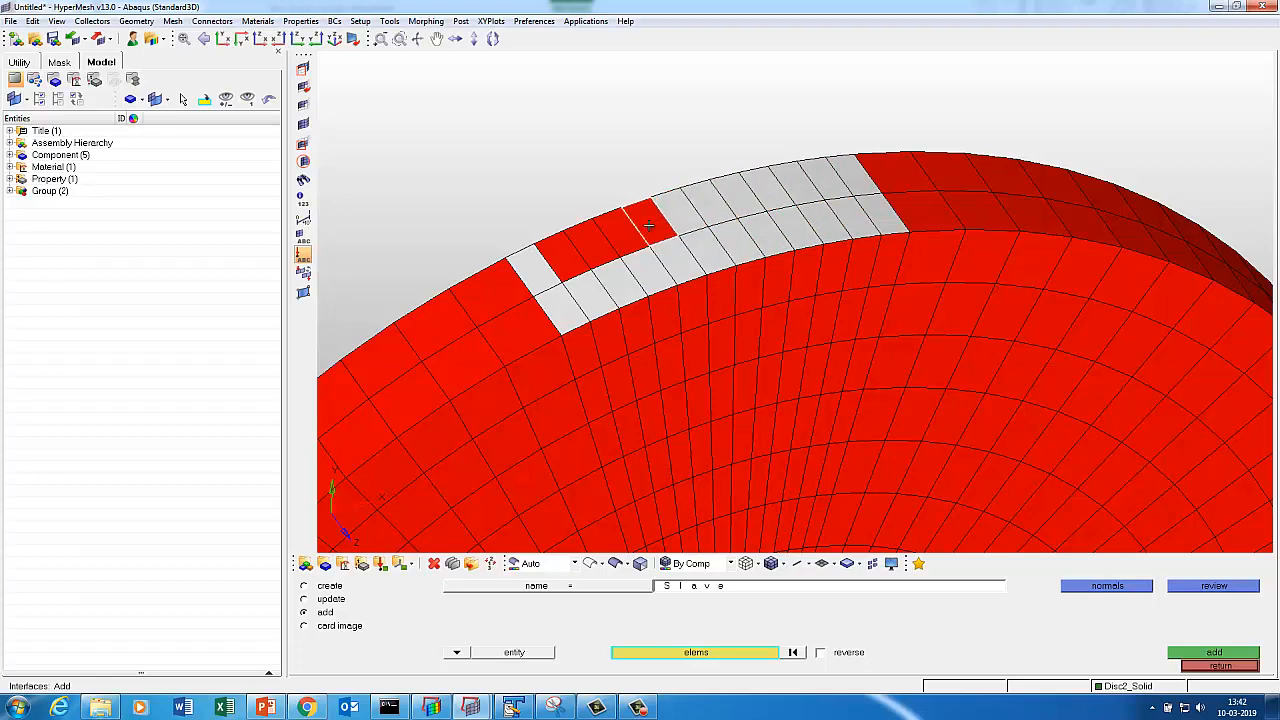
pyautogui.click(622, 236)
pyautogui.click(599, 246)
pyautogui.click(560, 257)
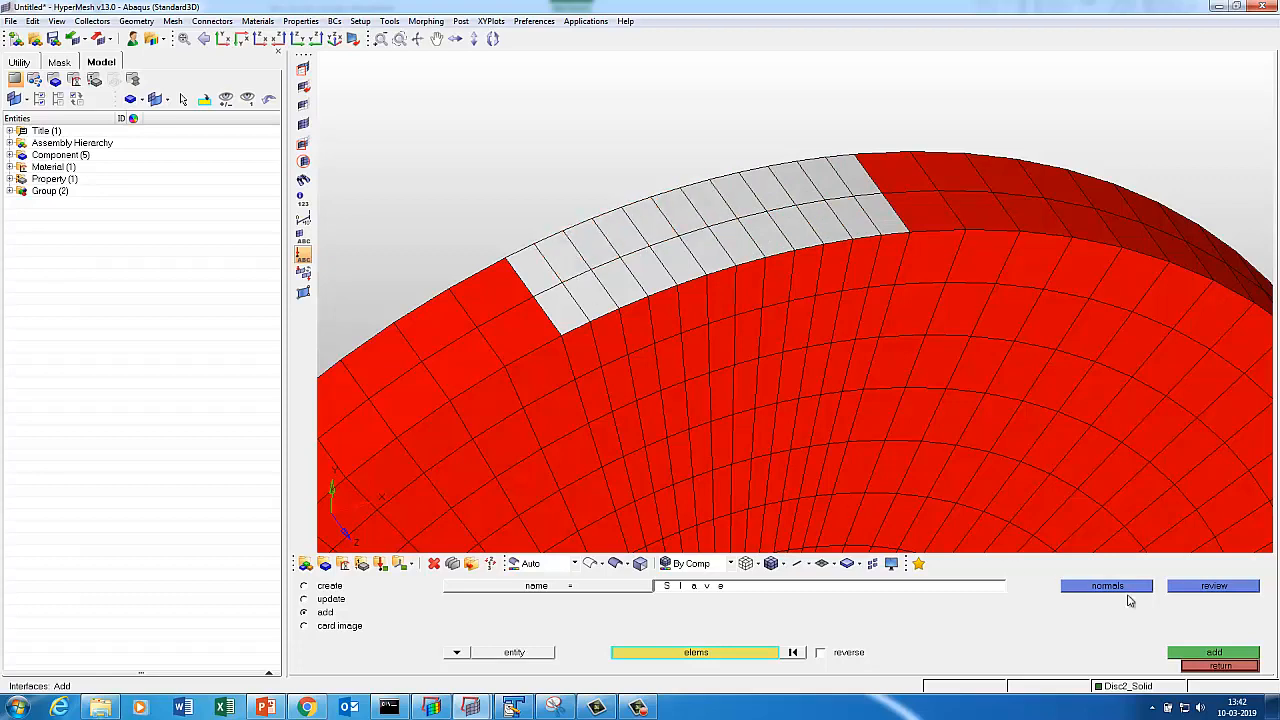
pyautogui.click(1174, 653)
# Delete the temporary ^faces component with the faces tool.
pyautogui.click(1212, 666)
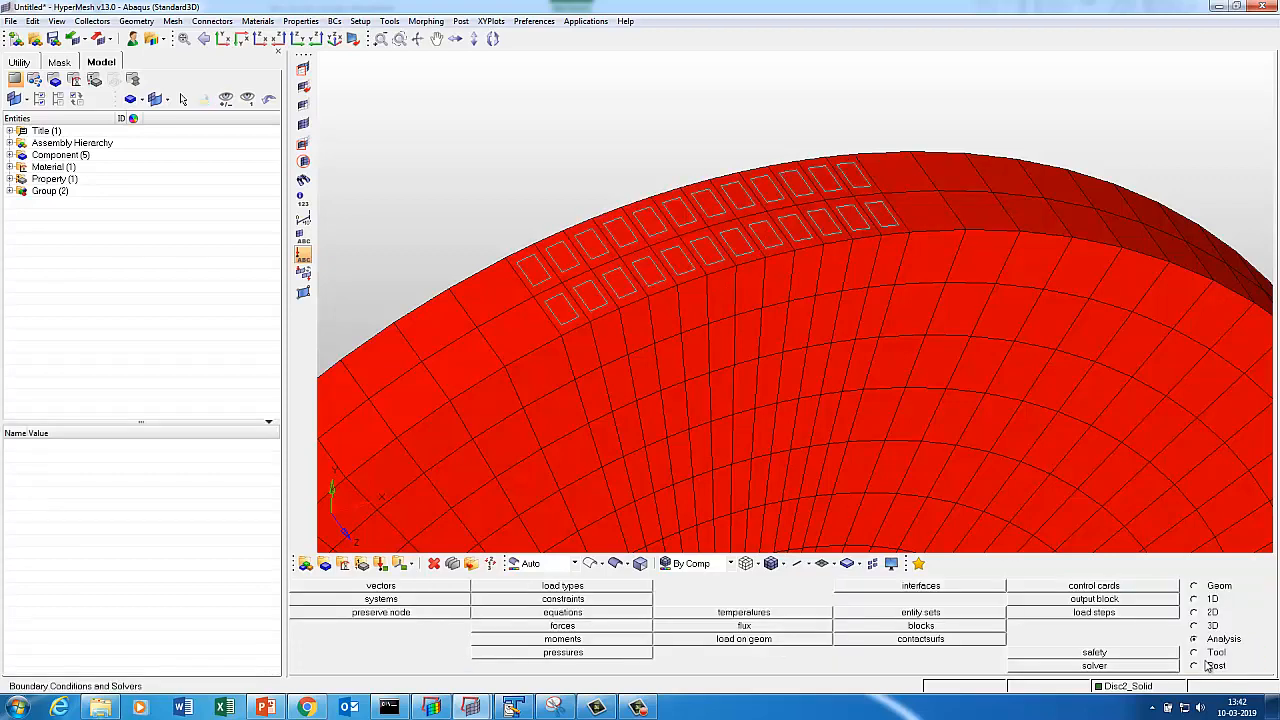
pyautogui.click(1214, 653)
pyautogui.click(942, 616)
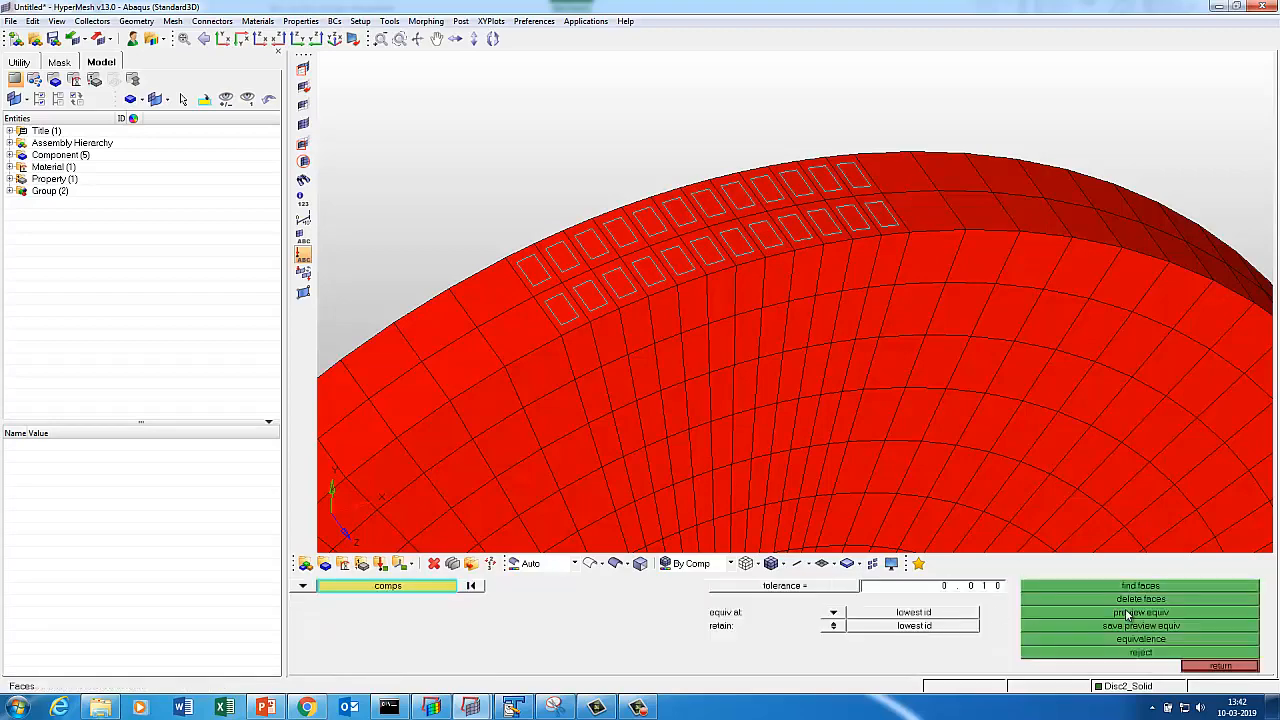
pyautogui.click(1125, 603)
# Display the Master contact group and reposition the view around it.
pyautogui.press('d')
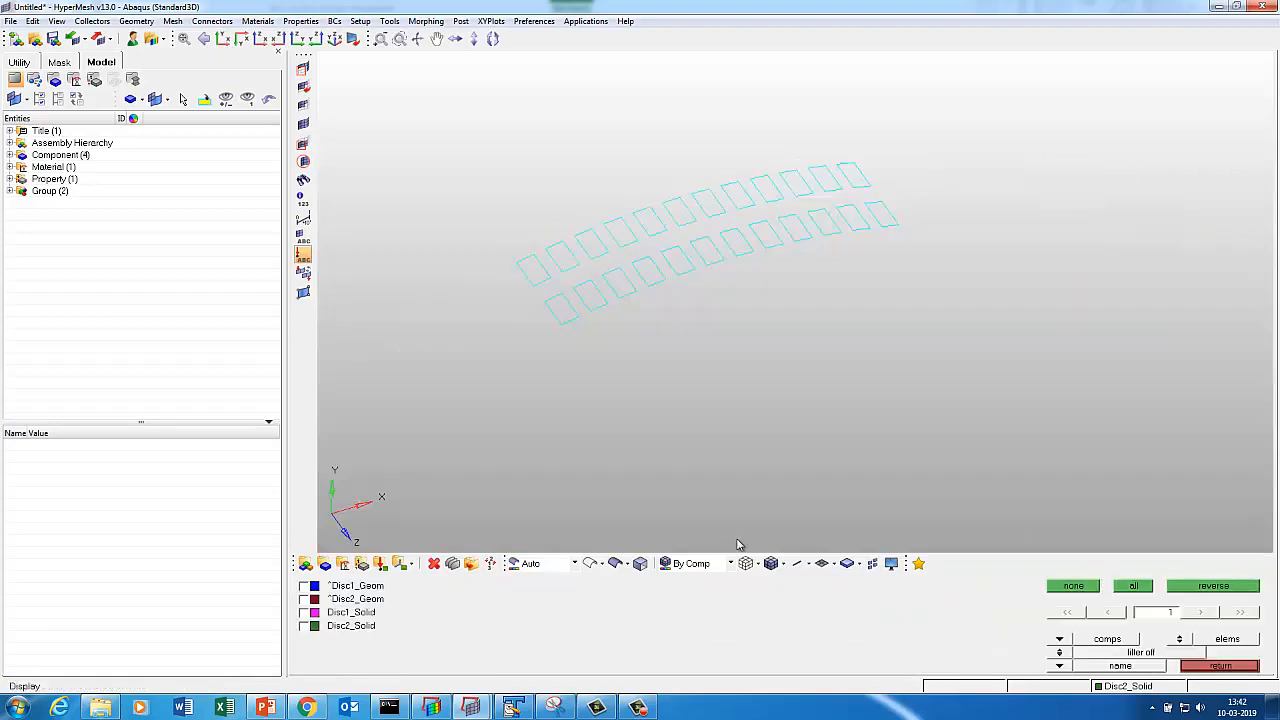
pyautogui.click(1058, 640)
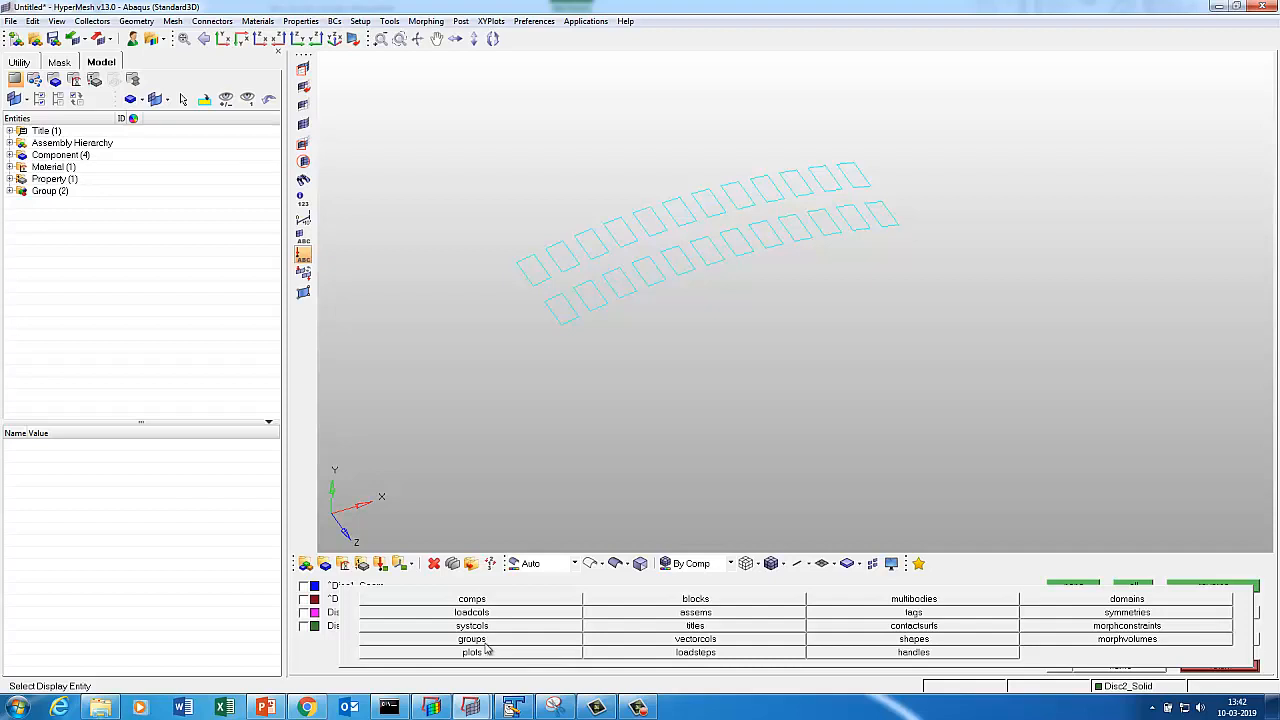
pyautogui.click(475, 641)
pyautogui.click(307, 588)
pyautogui.keyDown('ctrl'); pyautogui.moveTo(905, 545); pyautogui.dragTo(791, 369, button='right'); pyautogui.keyUp('ctrl')
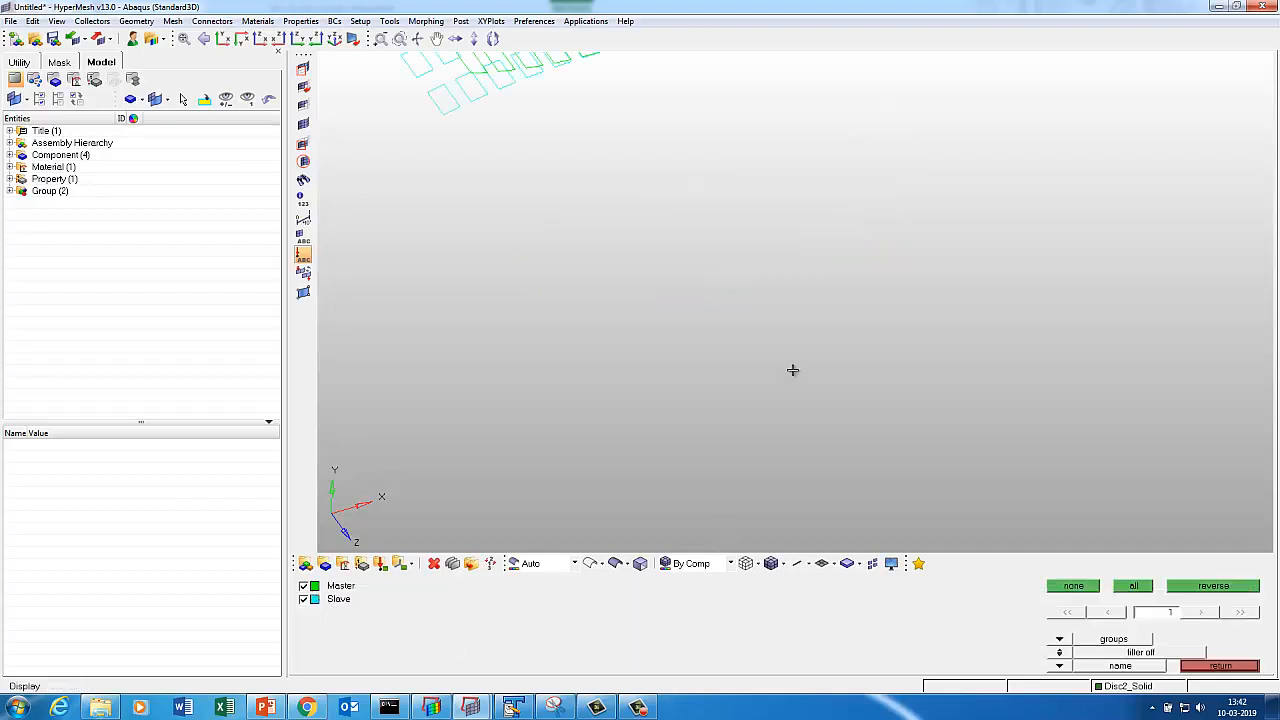
pyautogui.keyDown('ctrl'); pyautogui.moveTo(757, 380); pyautogui.dragTo(656, 301); pyautogui.keyUp('ctrl')
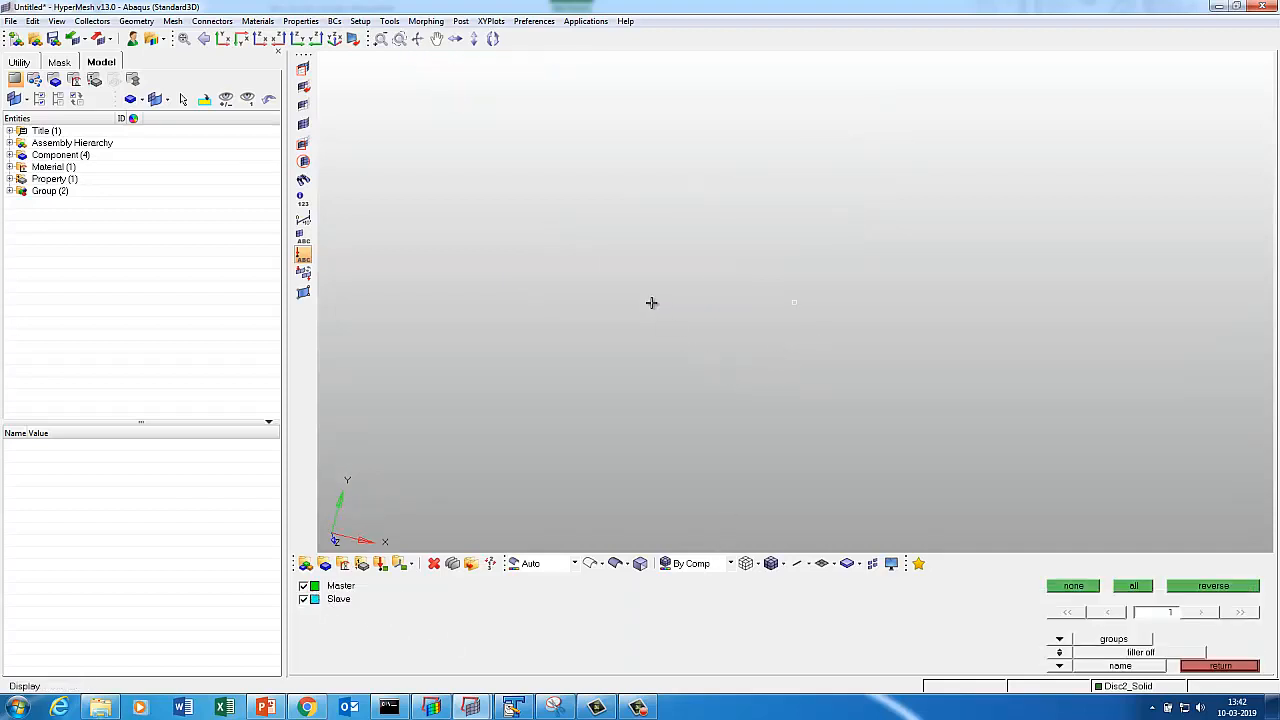
pyautogui.keyDown('ctrl'); pyautogui.moveTo(594, 269); pyautogui.dragTo(648, 338); pyautogui.keyUp('ctrl')
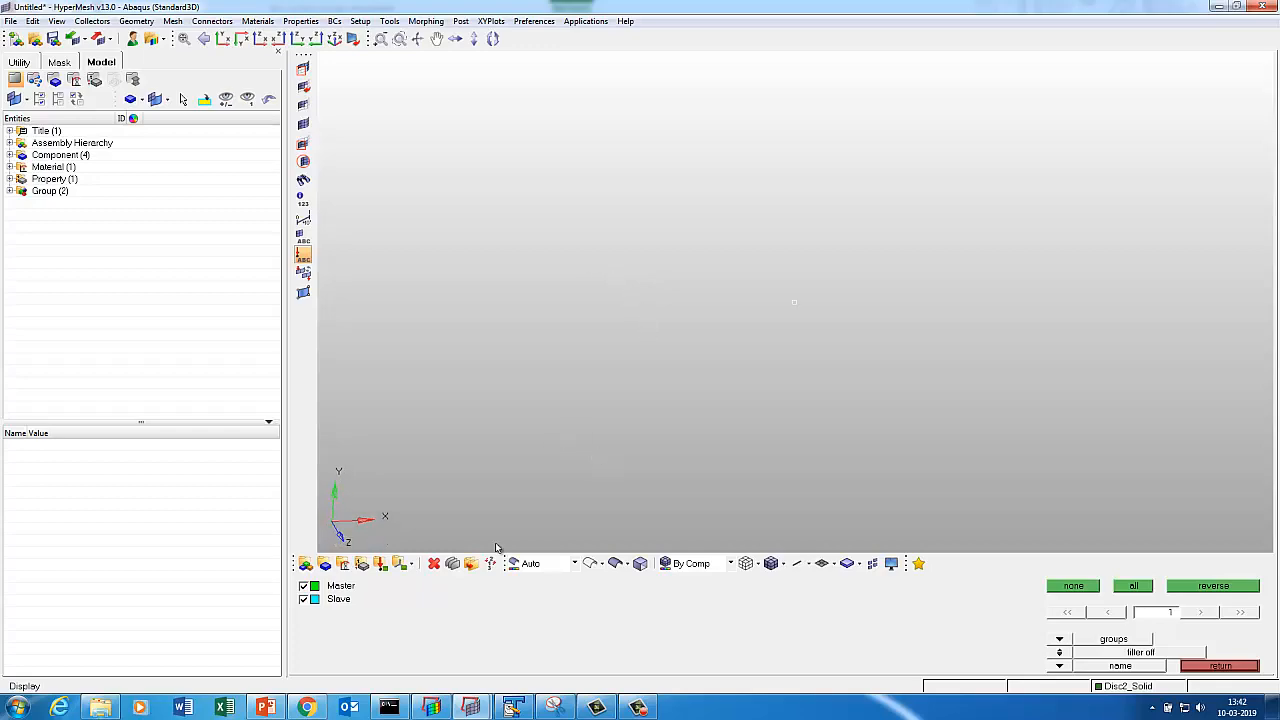
# Show the Disc1_Solid mesh again and zoom edge-on to where the discs touch.
pyautogui.click(1059, 639)
pyautogui.click(450, 600)
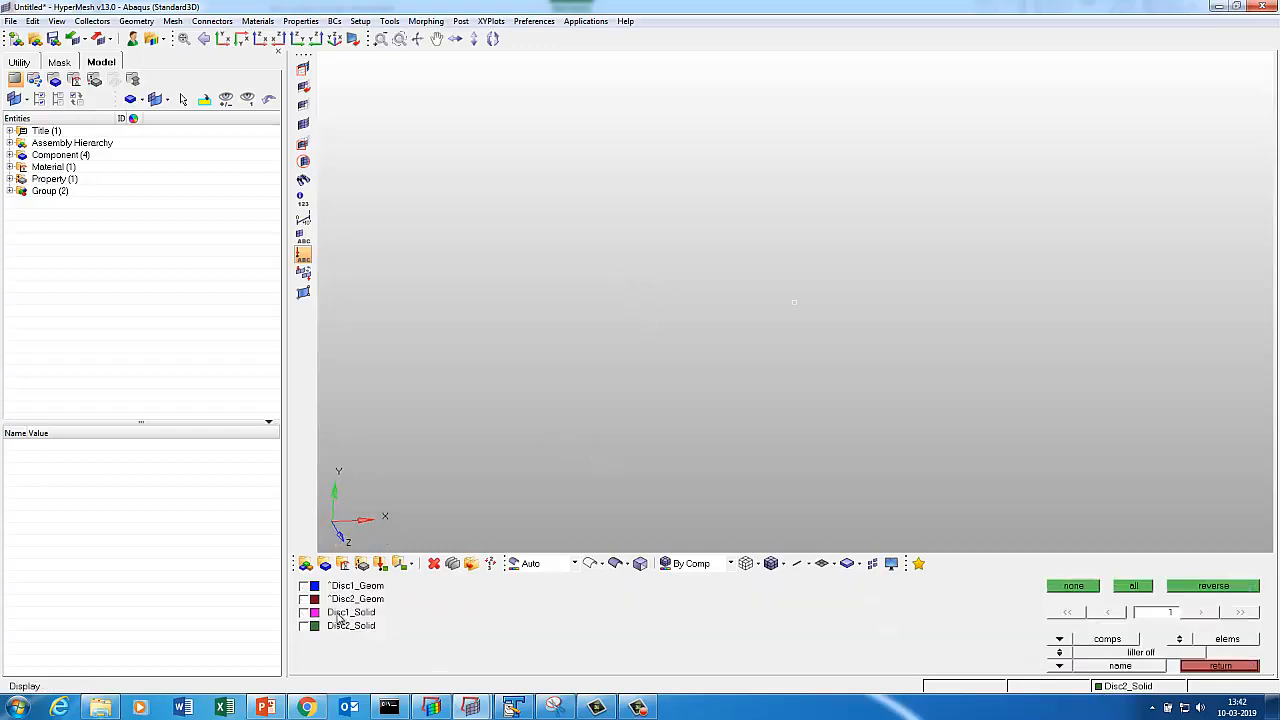
pyautogui.click(342, 614)
pyautogui.press('f')
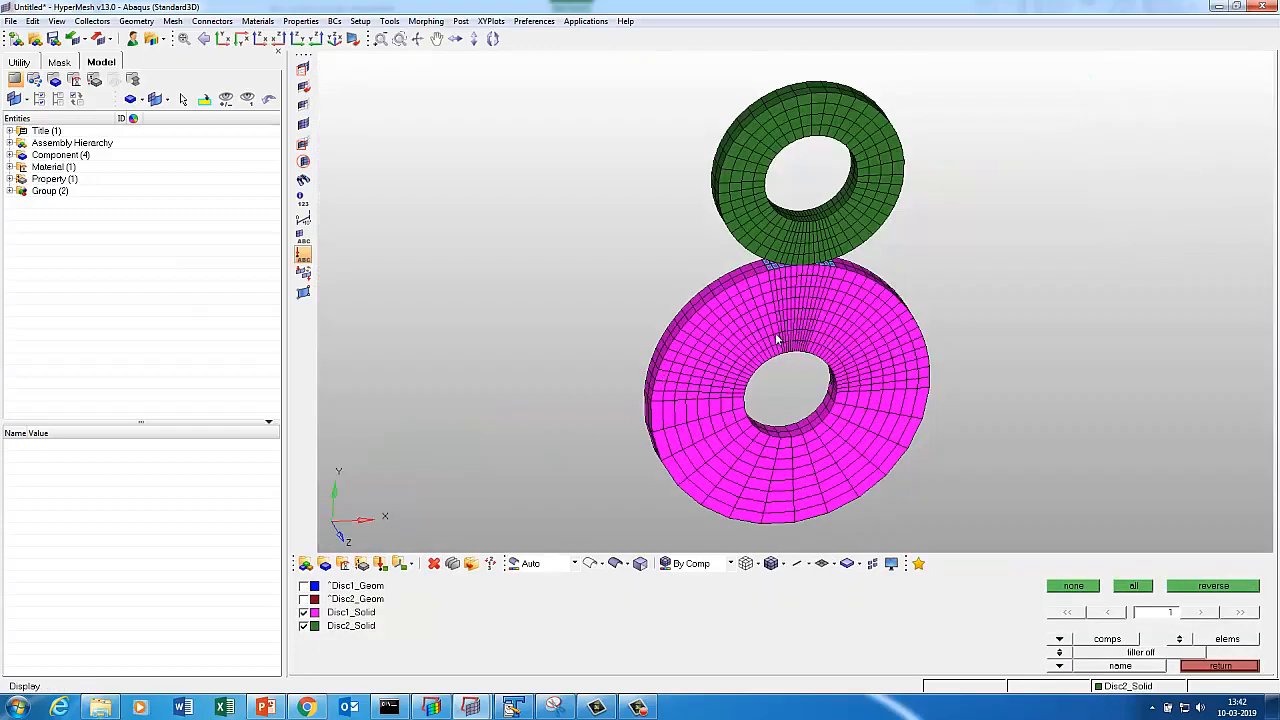
pyautogui.keyDown('ctrl'); pyautogui.moveTo(873, 220); pyautogui.dragTo(765, 312, button='middle'); pyautogui.keyUp('ctrl')
pyautogui.keyDown('ctrl'); pyautogui.moveTo(844, 407); pyautogui.dragTo(785, 274); pyautogui.keyUp('ctrl')
pyautogui.click(1186, 663)
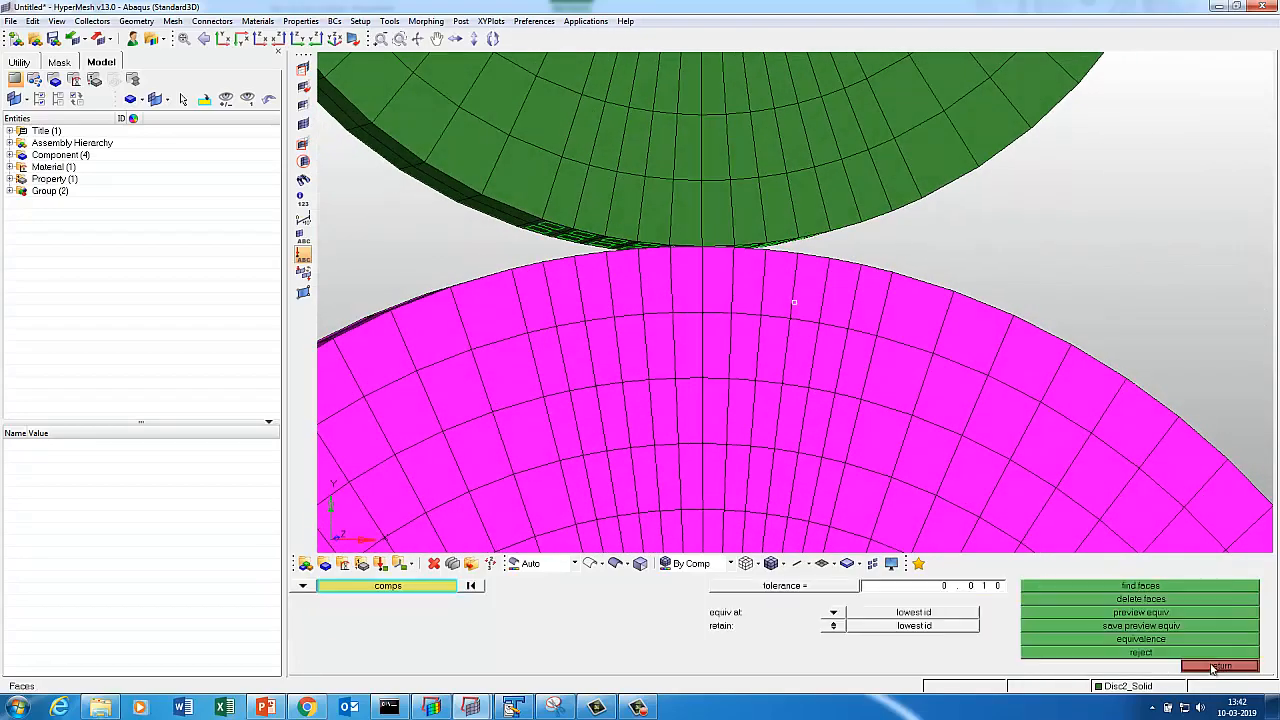
pyautogui.click(1211, 653)
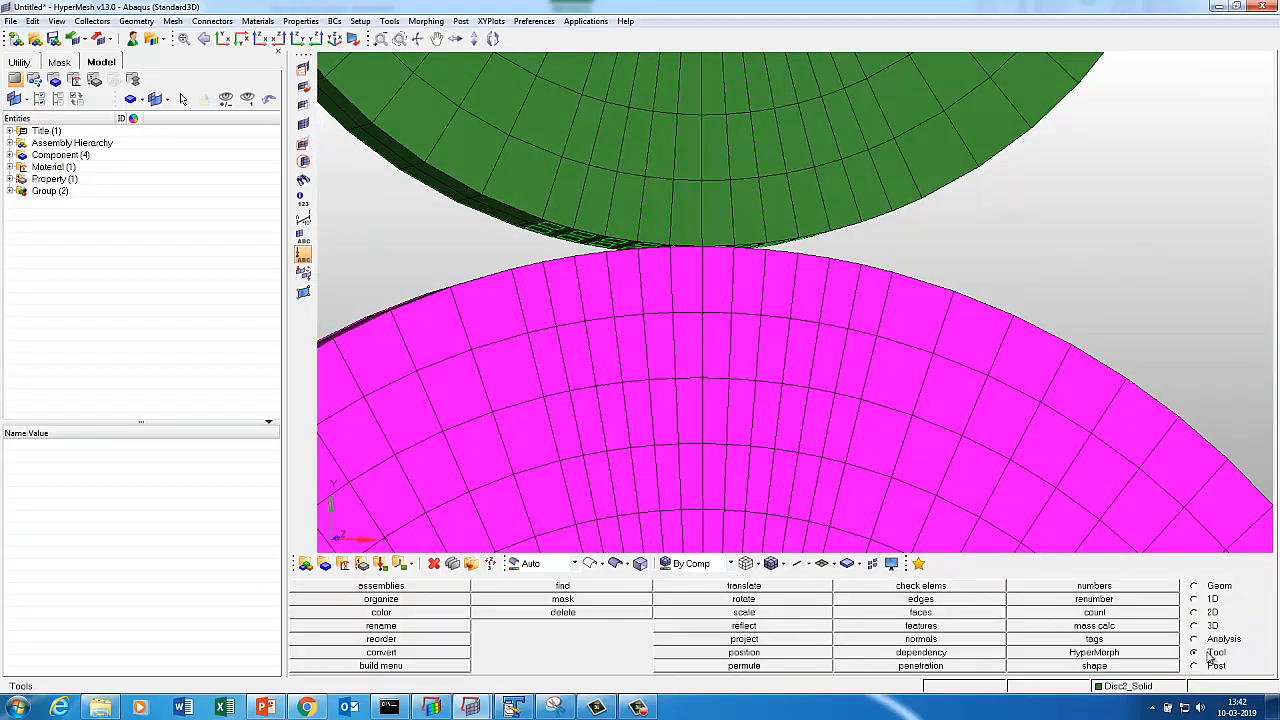
# Create a SURFACE_INTERACTION property named Fric with STEEL as the material.
pyautogui.click(362, 563)
pyautogui.click(595, 588)
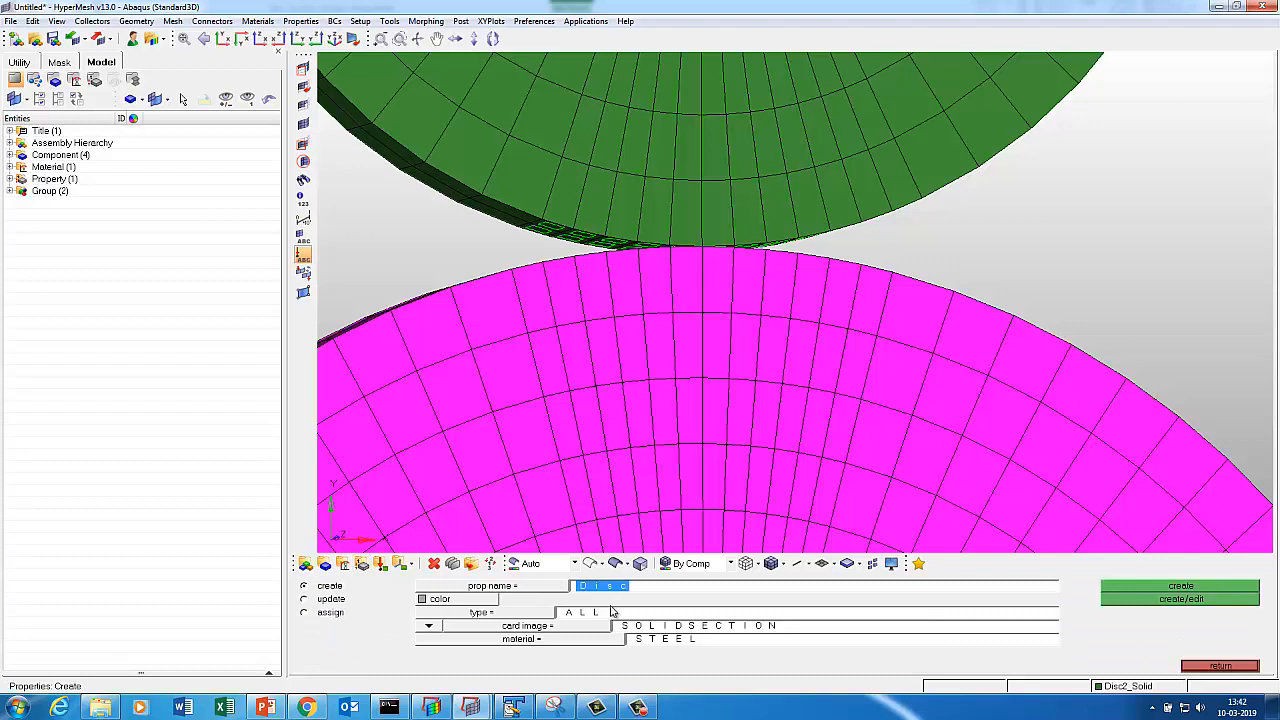
pyautogui.press('capslock')
pyautogui.write('F')
pyautogui.press('capslock')
pyautogui.click(588, 629)
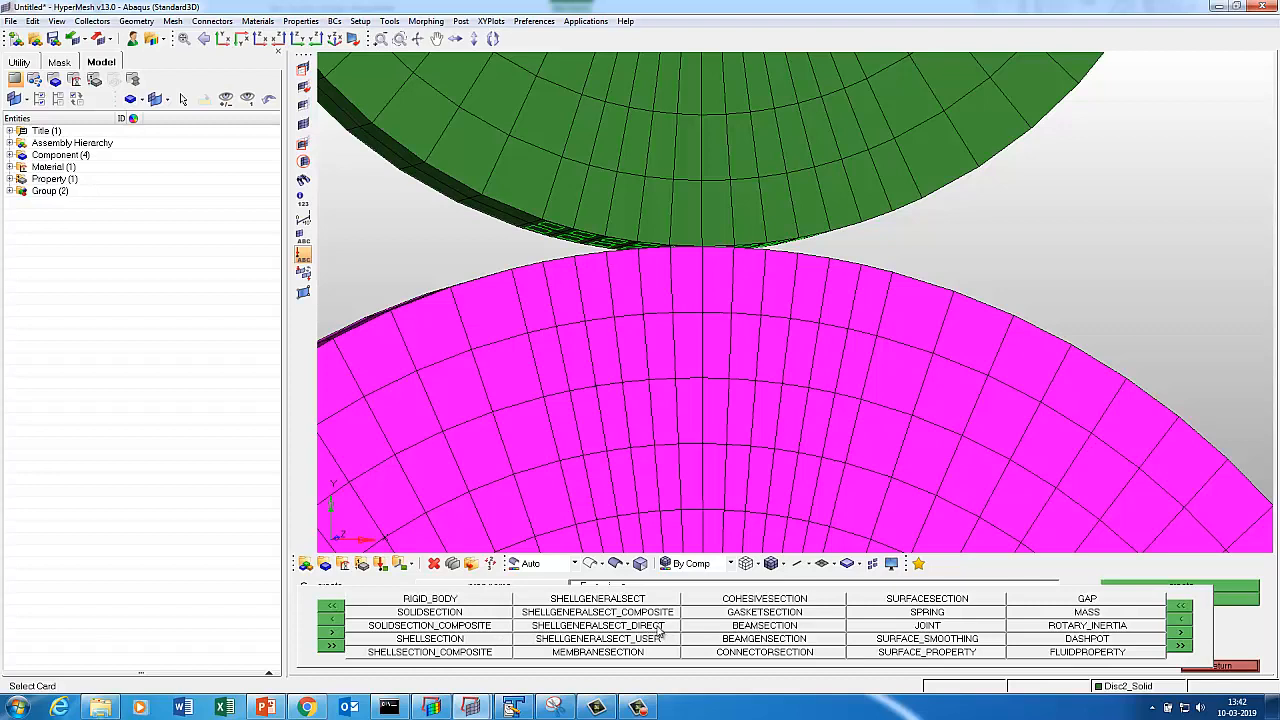
pyautogui.click(1182, 634)
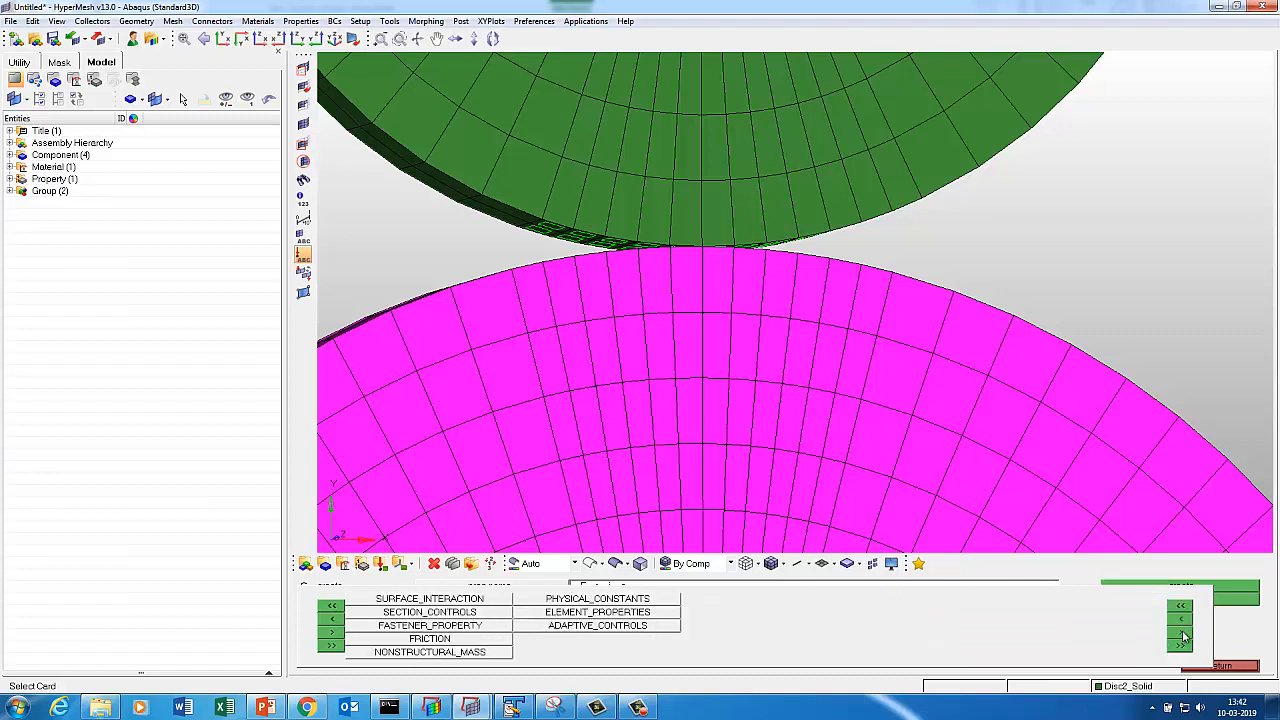
pyautogui.click(481, 598)
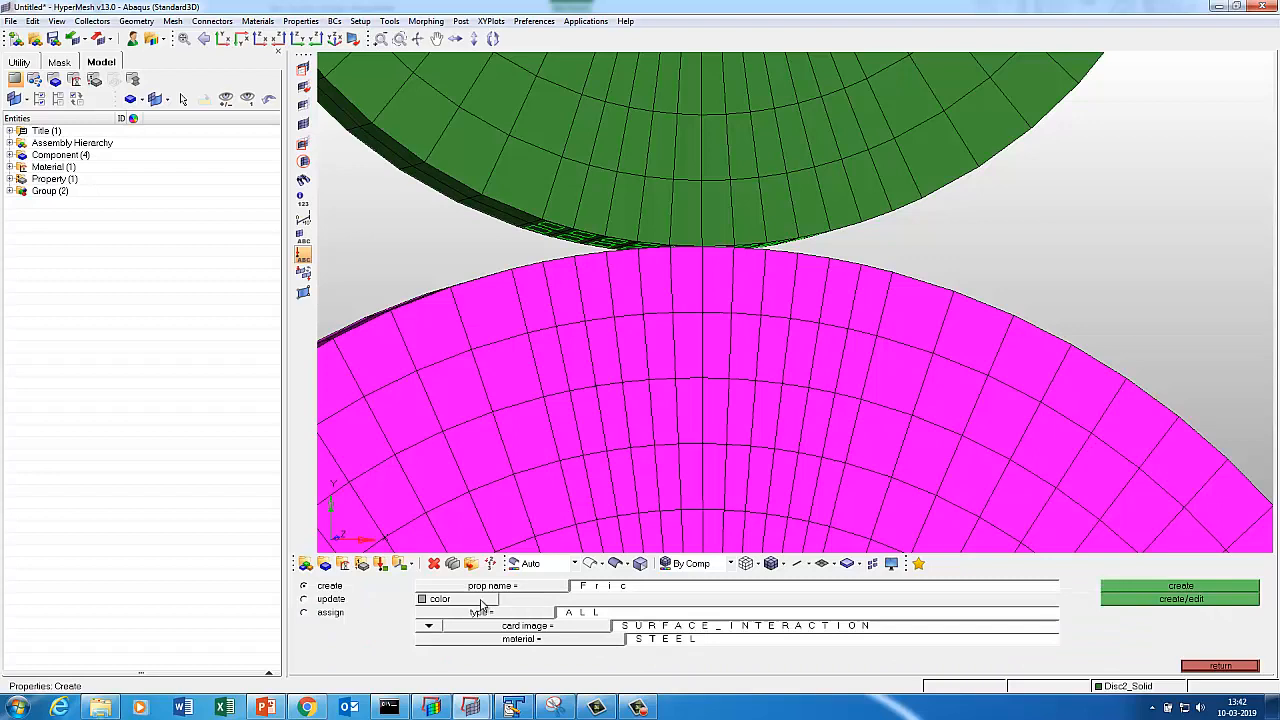
pyautogui.click(518, 637)
pyautogui.click(1187, 667)
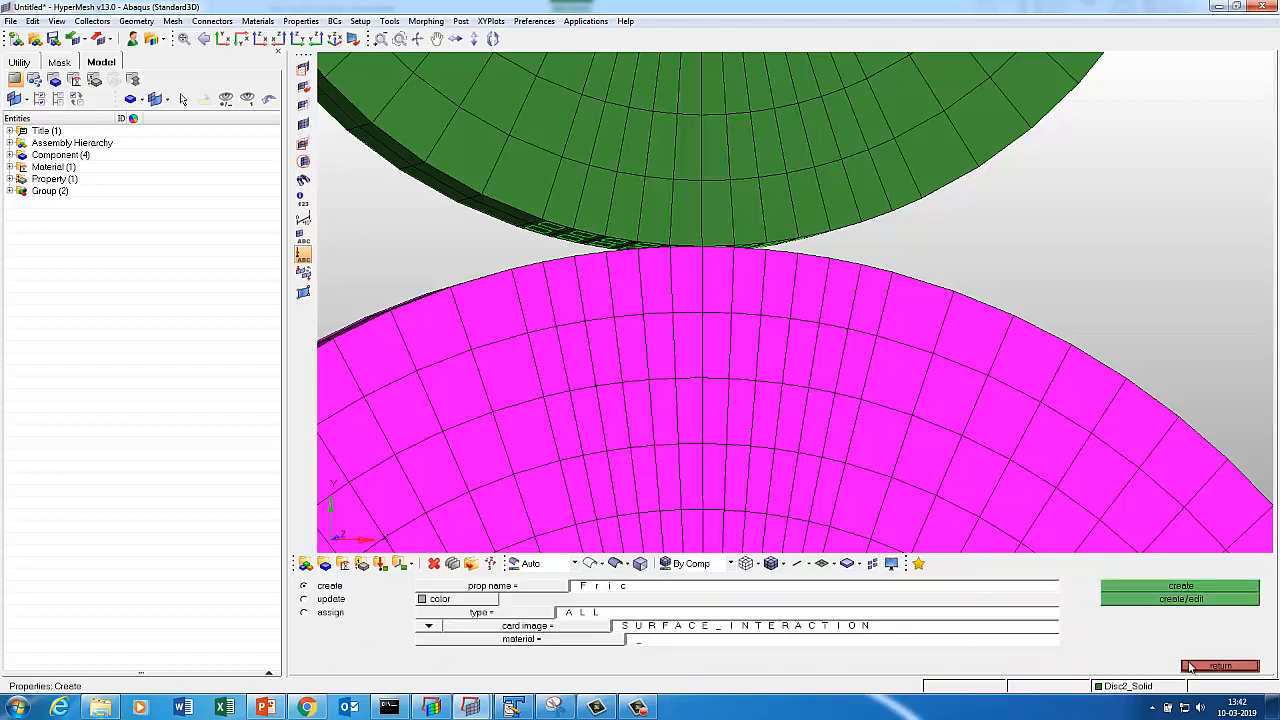
pyautogui.click(1172, 598)
# Enable friction on the Fric card and set the friction coefficient to 0.
pyautogui.click(376, 640)
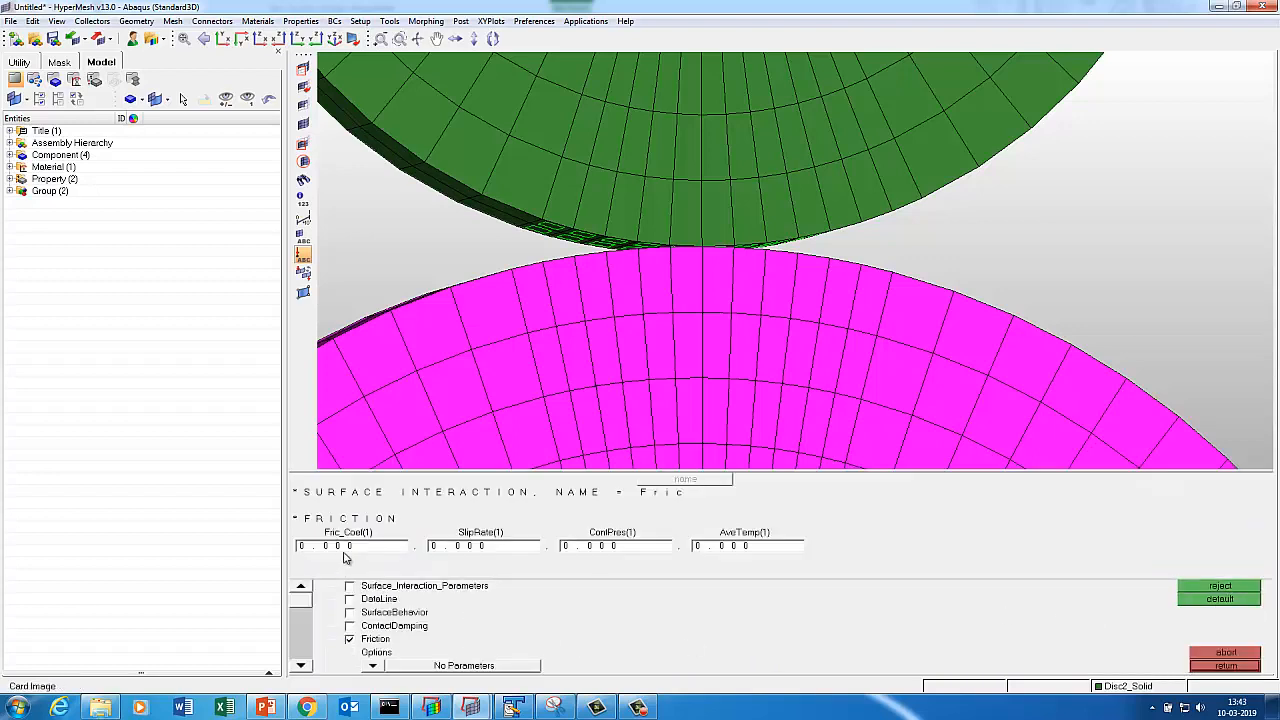
pyautogui.click(344, 547)
pyautogui.click(345, 551)
pyautogui.click(346, 552)
pyautogui.write('0')
pyautogui.click(1210, 668)
pyautogui.click(1212, 667)
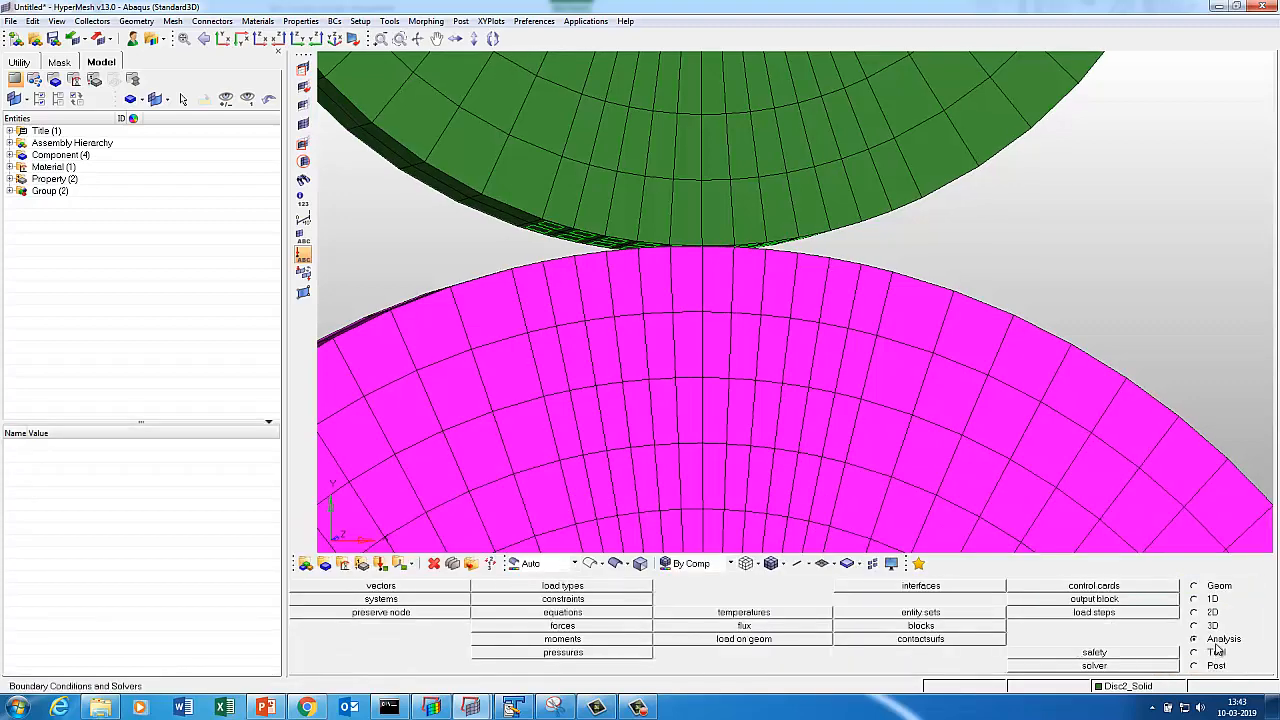
# Create a CONTACT_PAIR interface named Contact with its own colour.
pyautogui.click(920, 586)
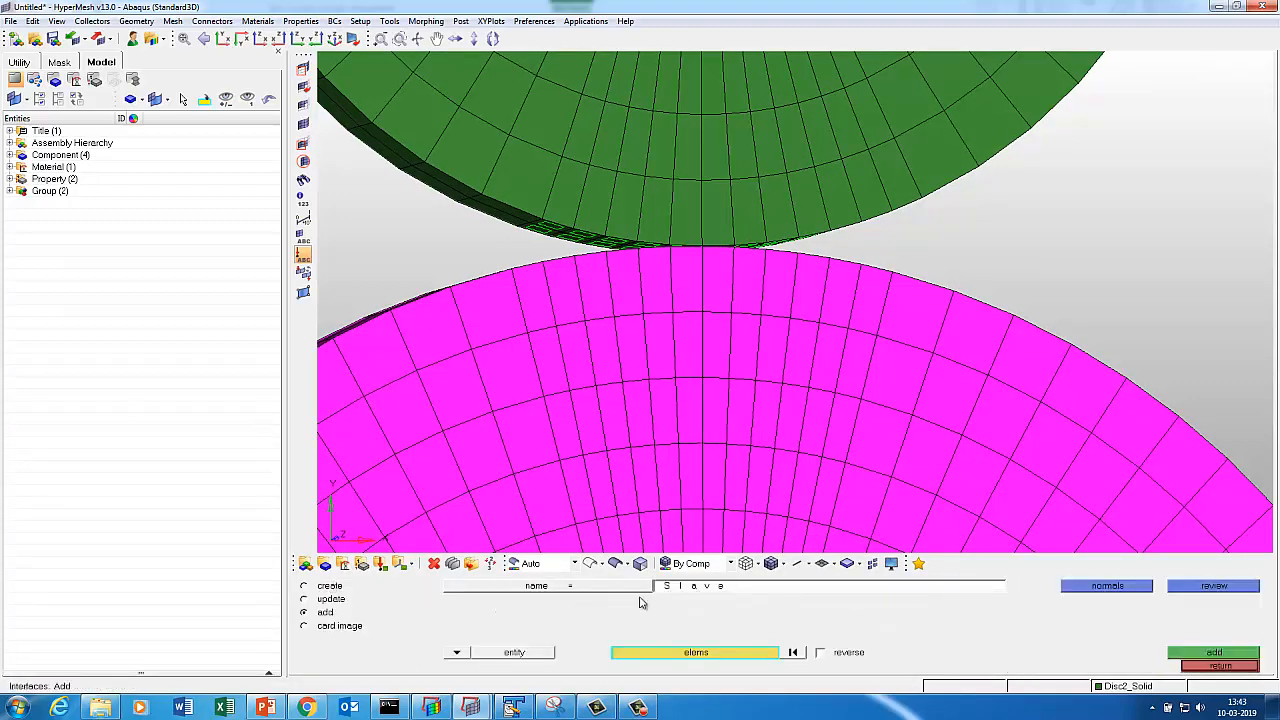
pyautogui.click(327, 586)
pyautogui.click(708, 588)
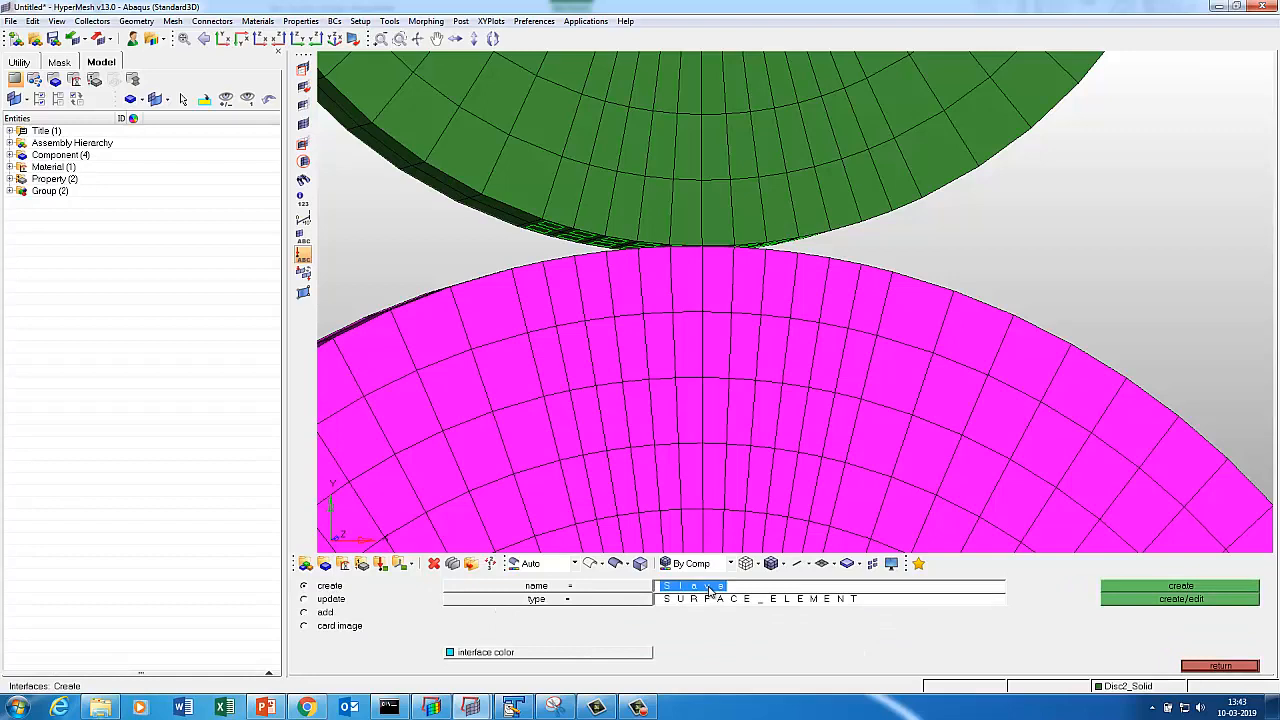
pyautogui.press('BackSpace')
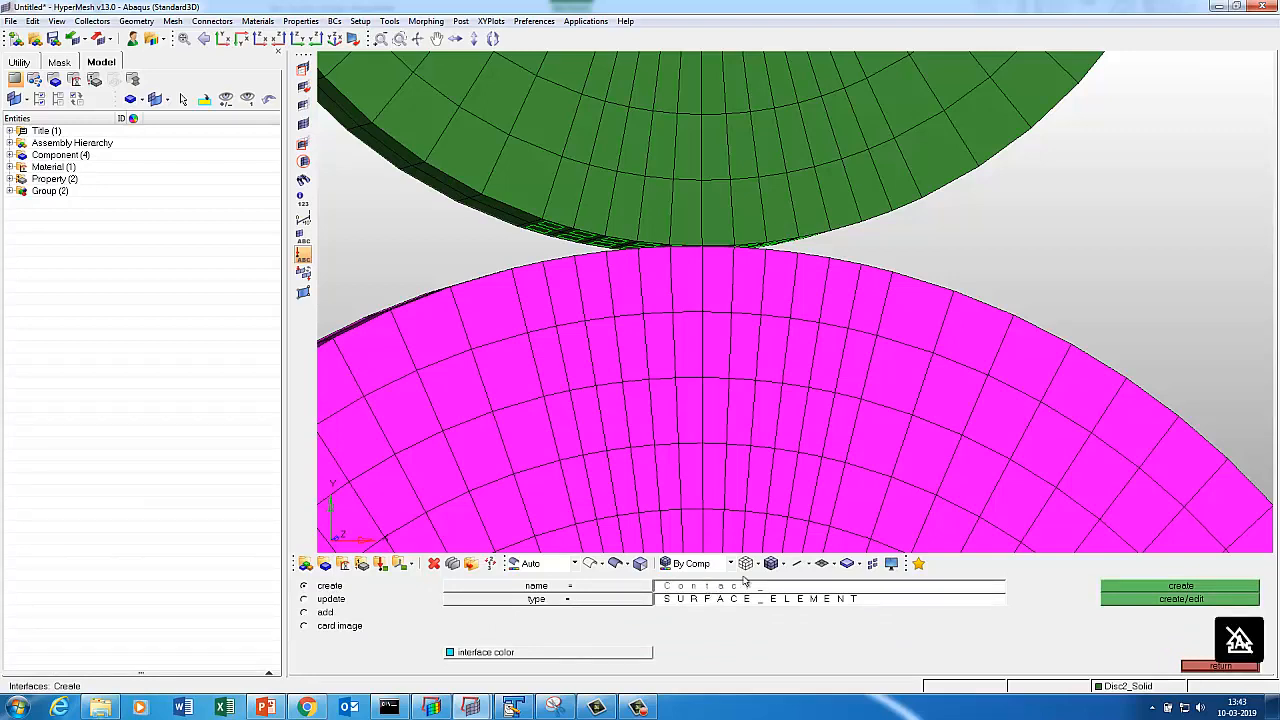
pyautogui.click(605, 600)
pyautogui.click(371, 591)
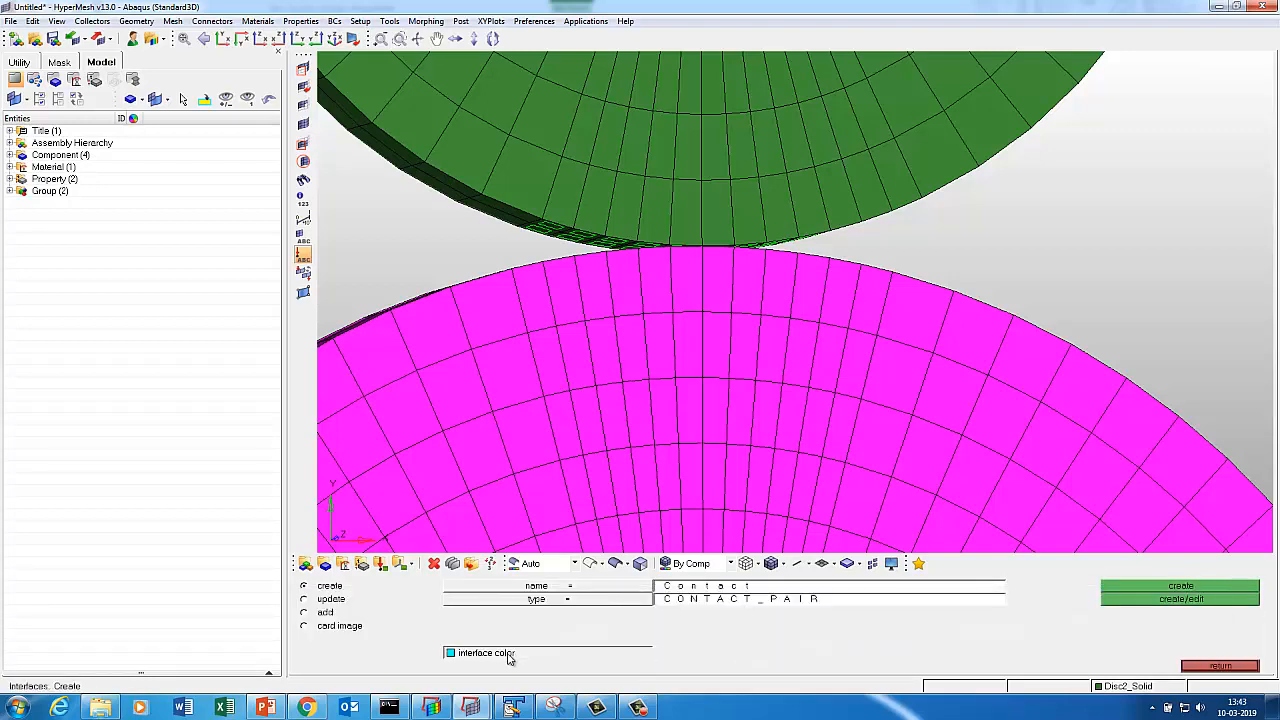
pyautogui.click(510, 655)
pyautogui.click(462, 648)
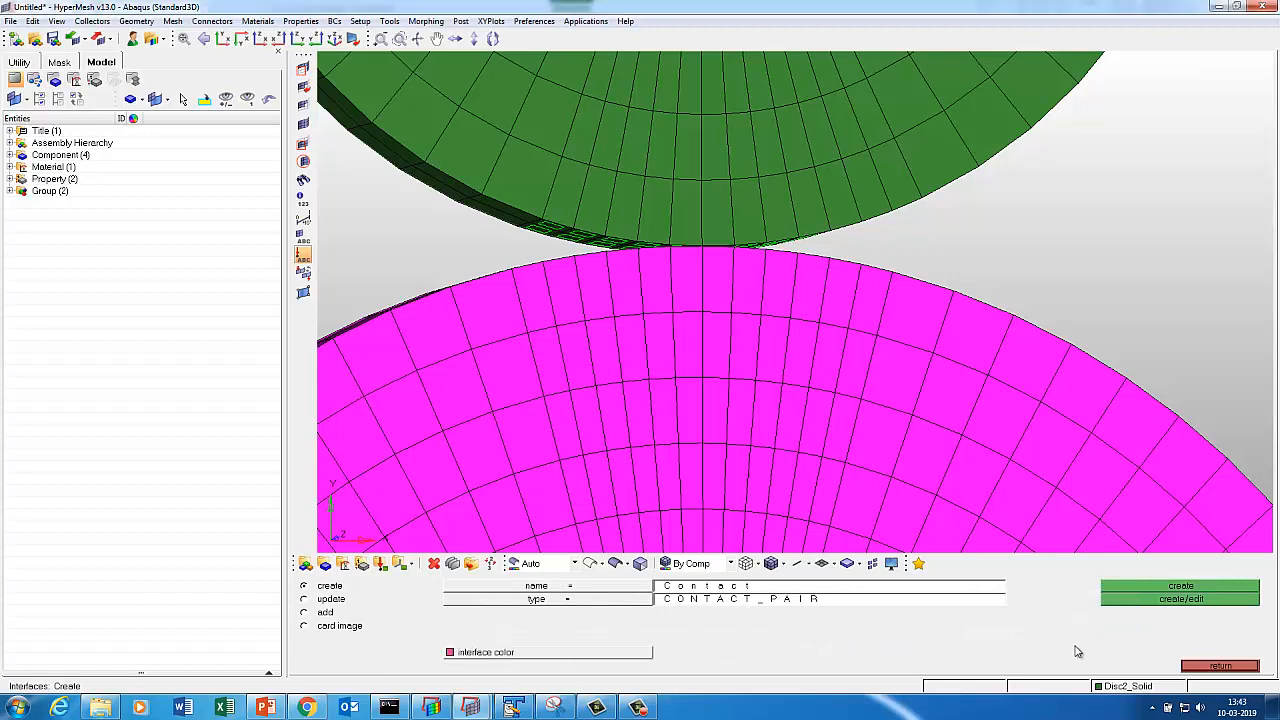
pyautogui.click(1128, 600)
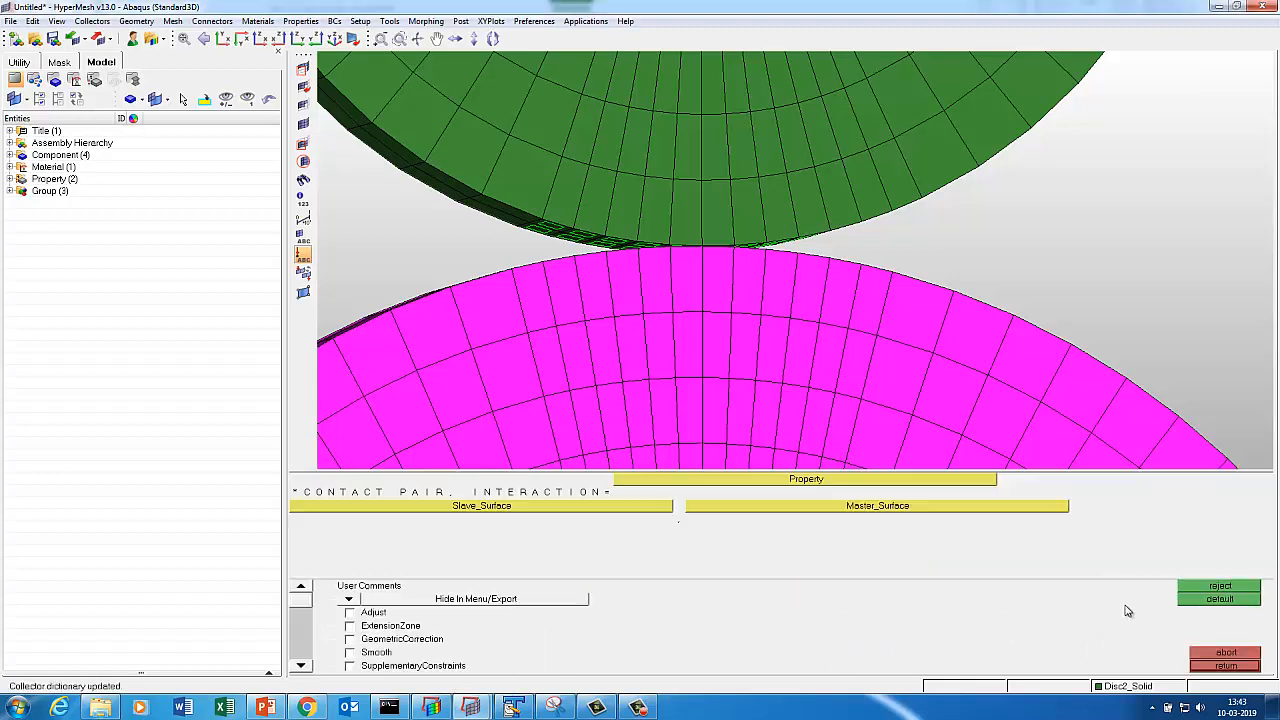
# Assign Fric as the interaction, Slave as slave surface and Master as master surface.
pyautogui.click(690, 481)
pyautogui.click(347, 600)
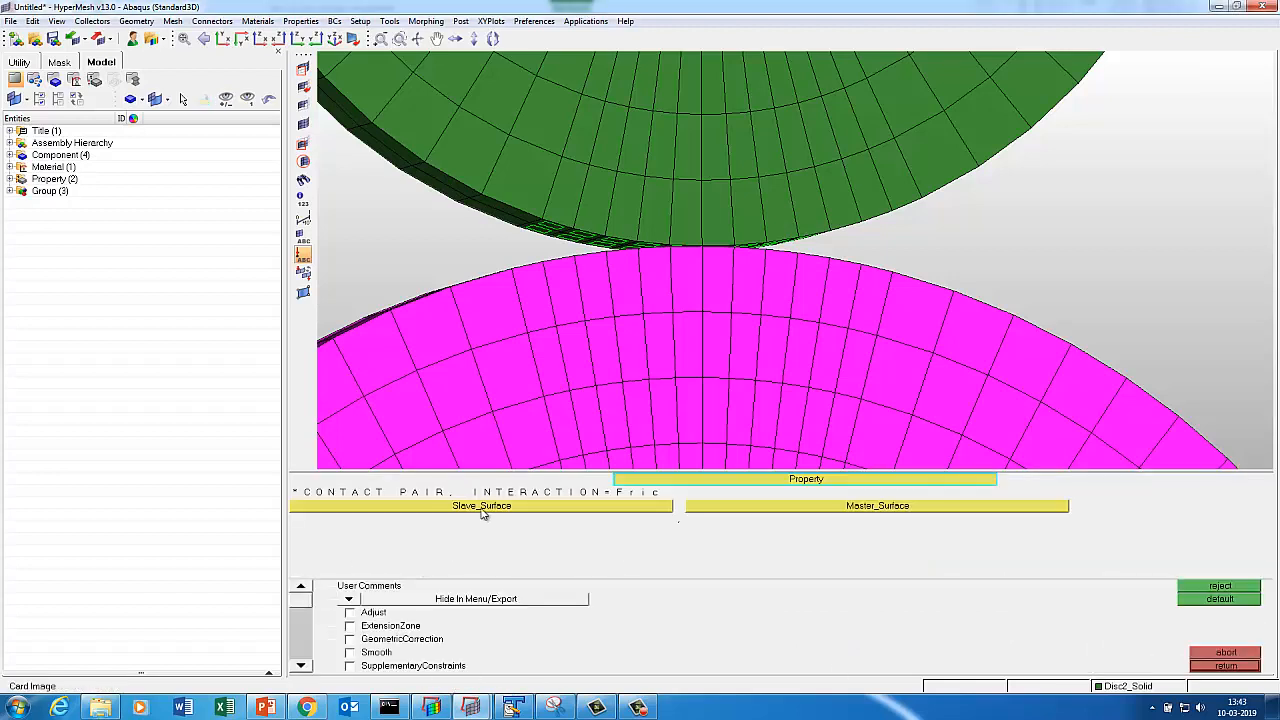
pyautogui.doubleClick(482, 509)
pyautogui.click(345, 599)
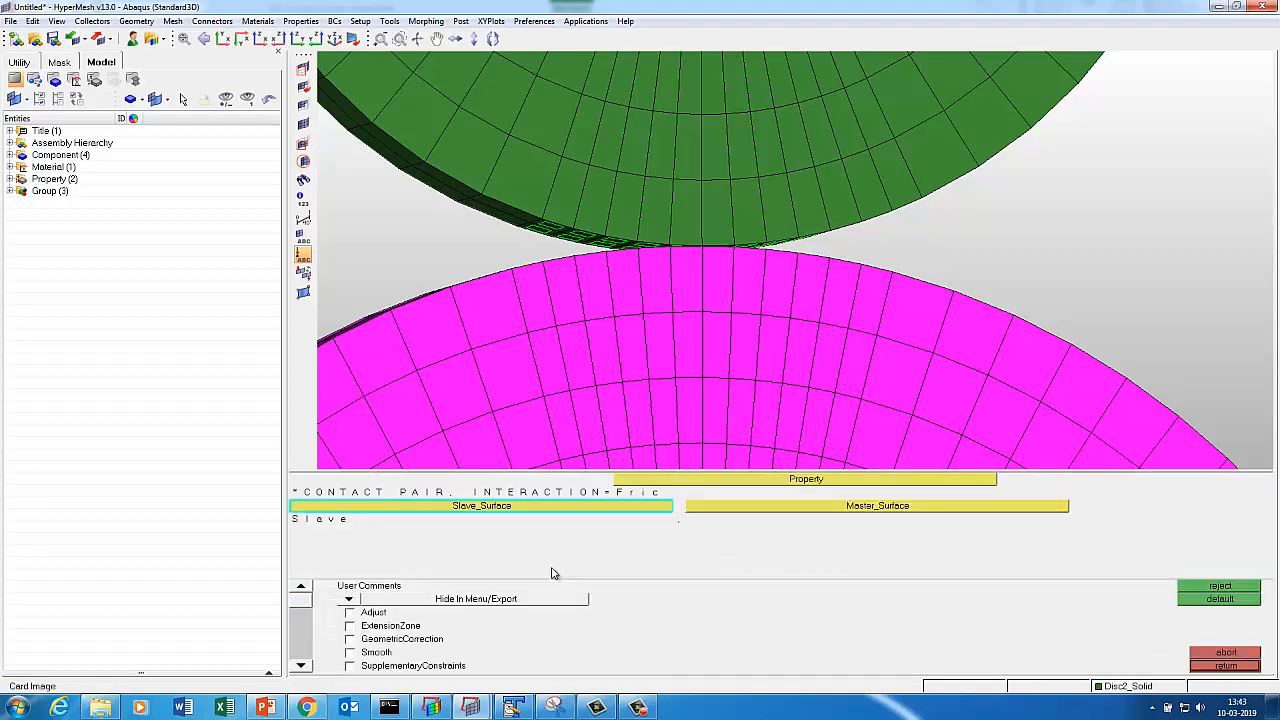
pyautogui.doubleClick(763, 514)
pyautogui.click(340, 588)
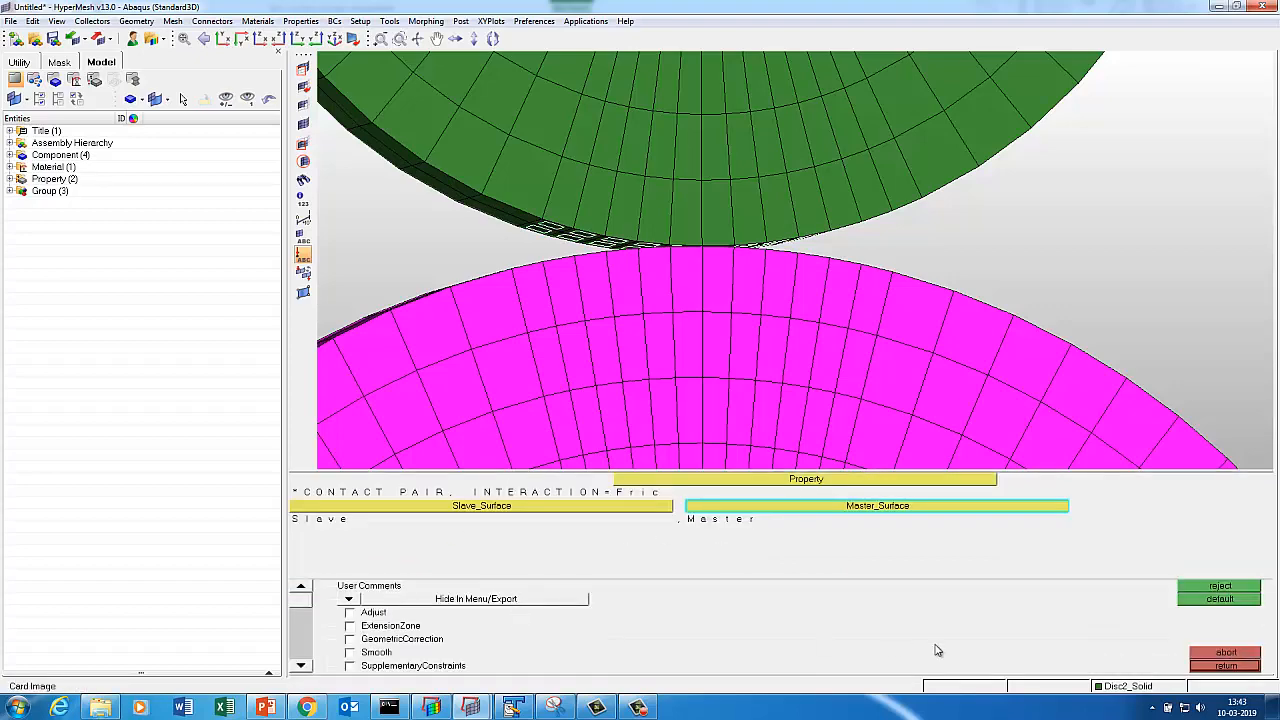
pyautogui.click(1212, 666)
pyautogui.press('f')
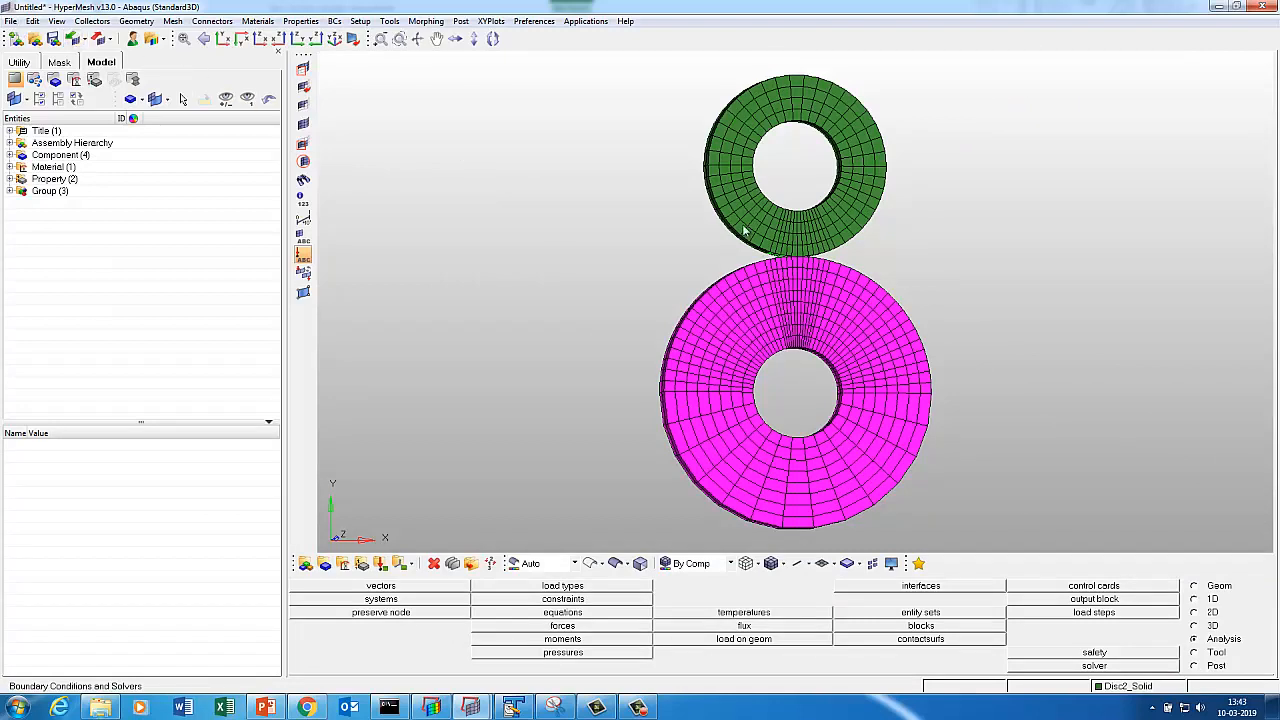
# Copy the Tutorial4_Disc_To_Disc_3D_Contact_Recording folder path from the file browser.
pyautogui.click(117, 706)
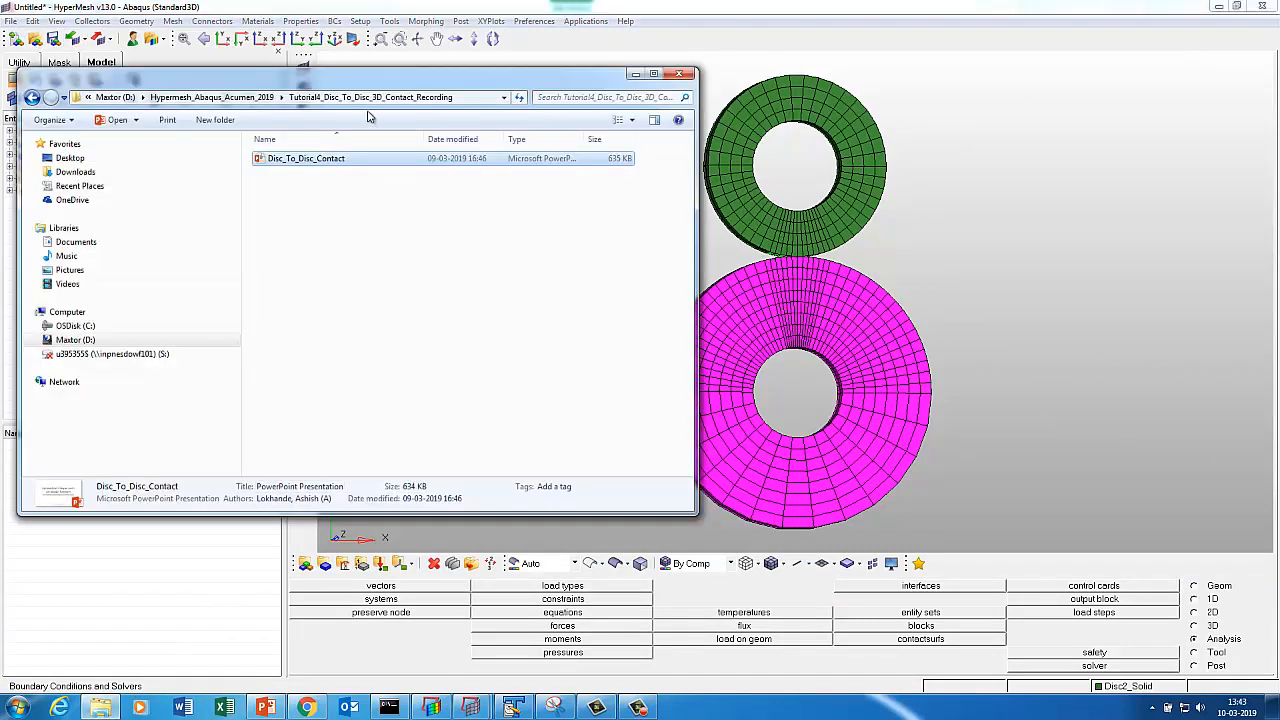
pyautogui.click(485, 98)
pyautogui.rightClick(331, 92)
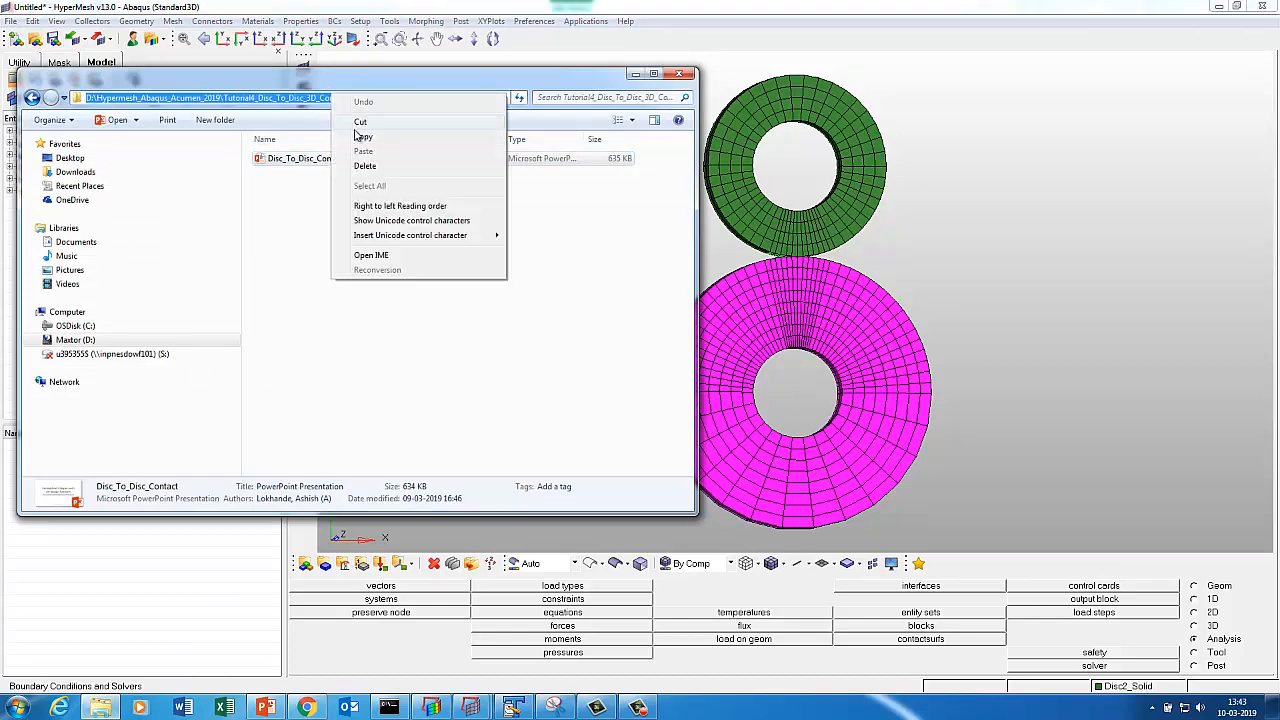
pyautogui.click(362, 131)
pyautogui.click(635, 74)
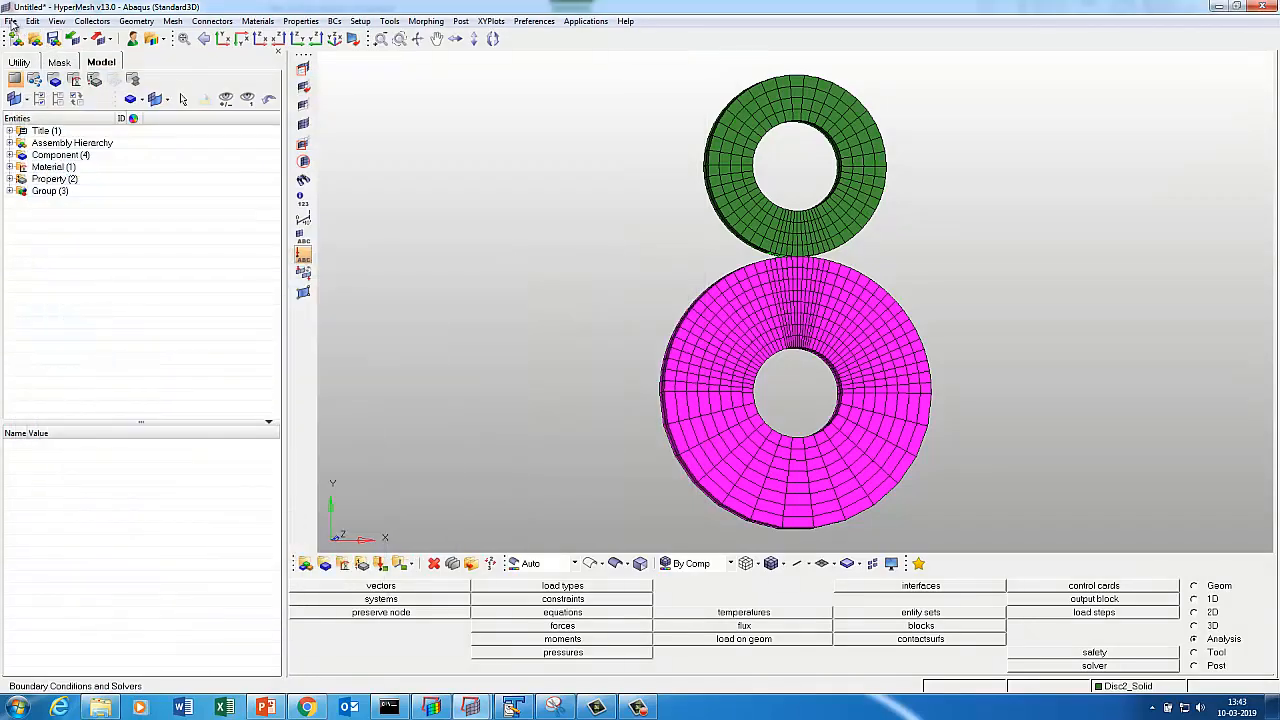
# Save the model as Disc_To_Disc_Contact in that tutorial folder.
pyautogui.click(11, 22)
pyautogui.click(42, 96)
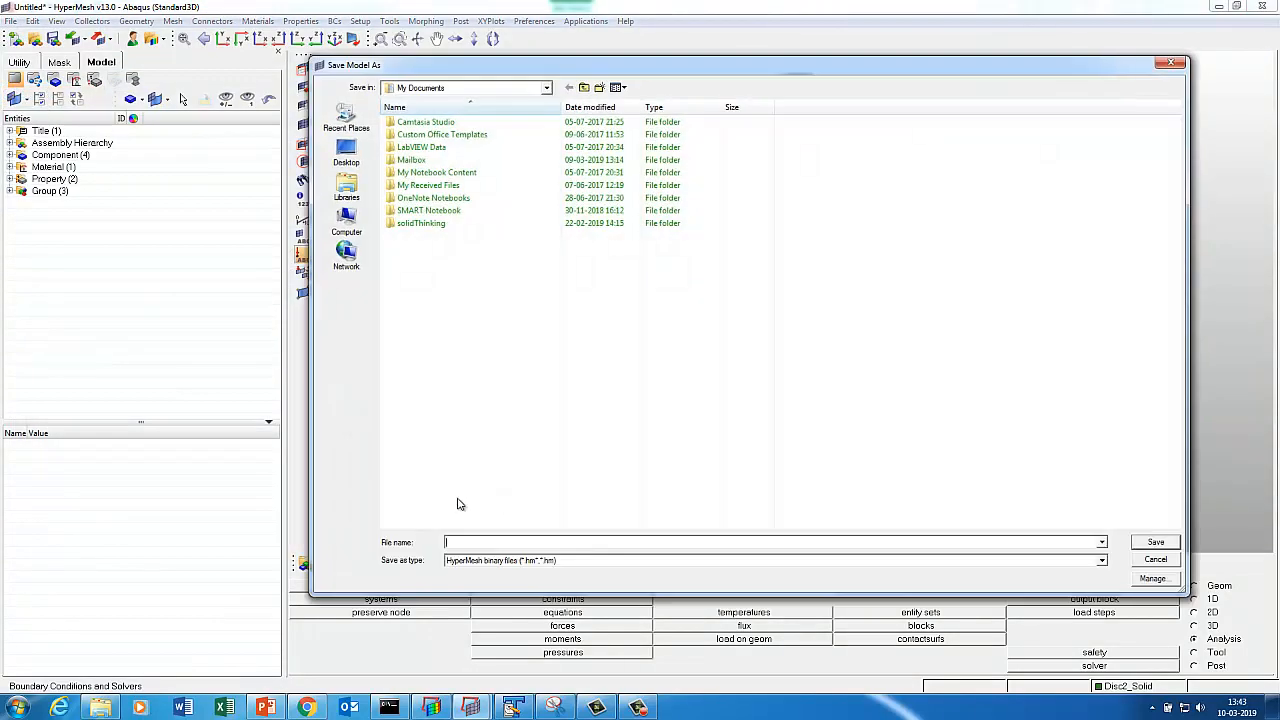
pyautogui.hotkey('ctrl', 'v')
pyautogui.press('Return')
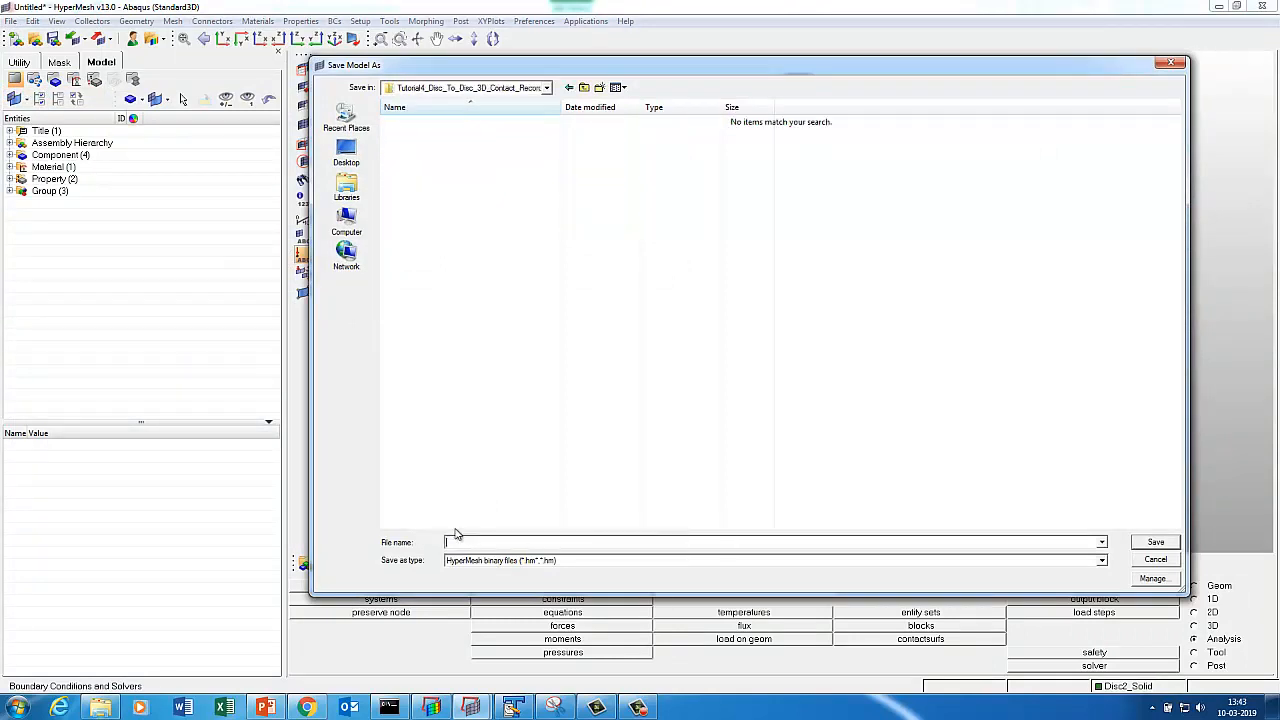
pyautogui.write('Disc')
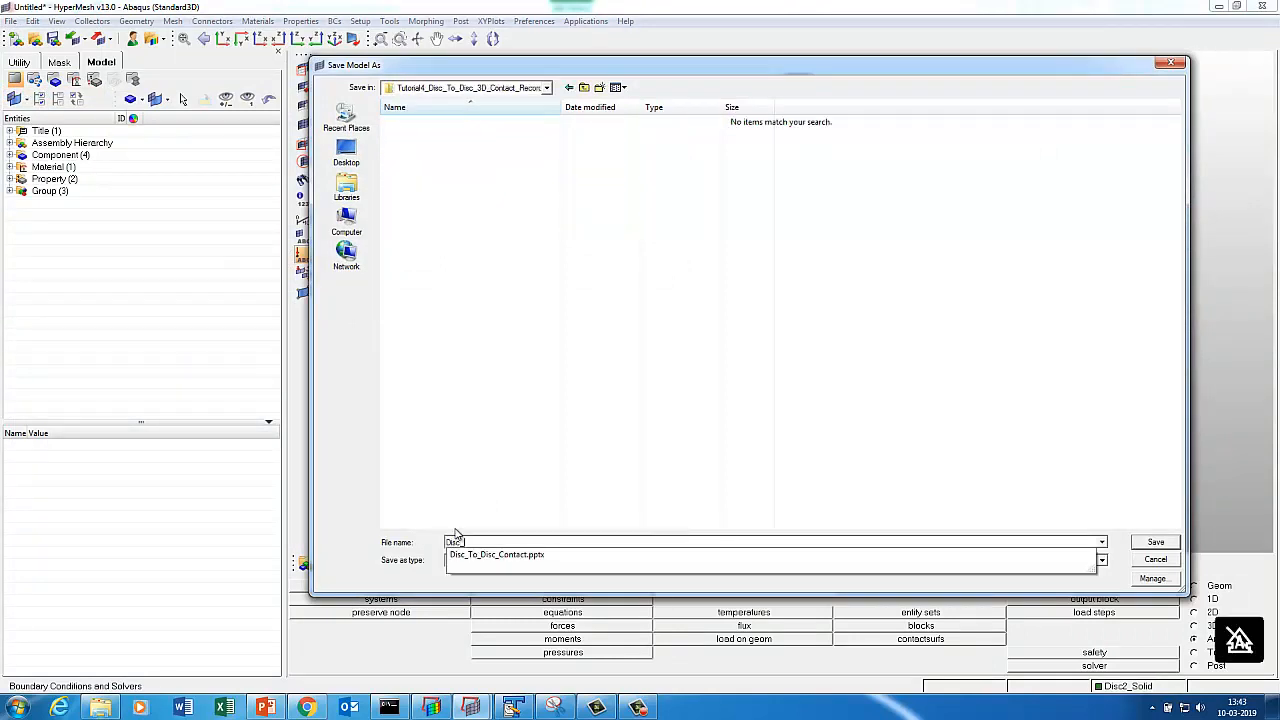
pyautogui.write('_To_')
pyautogui.click(509, 553)
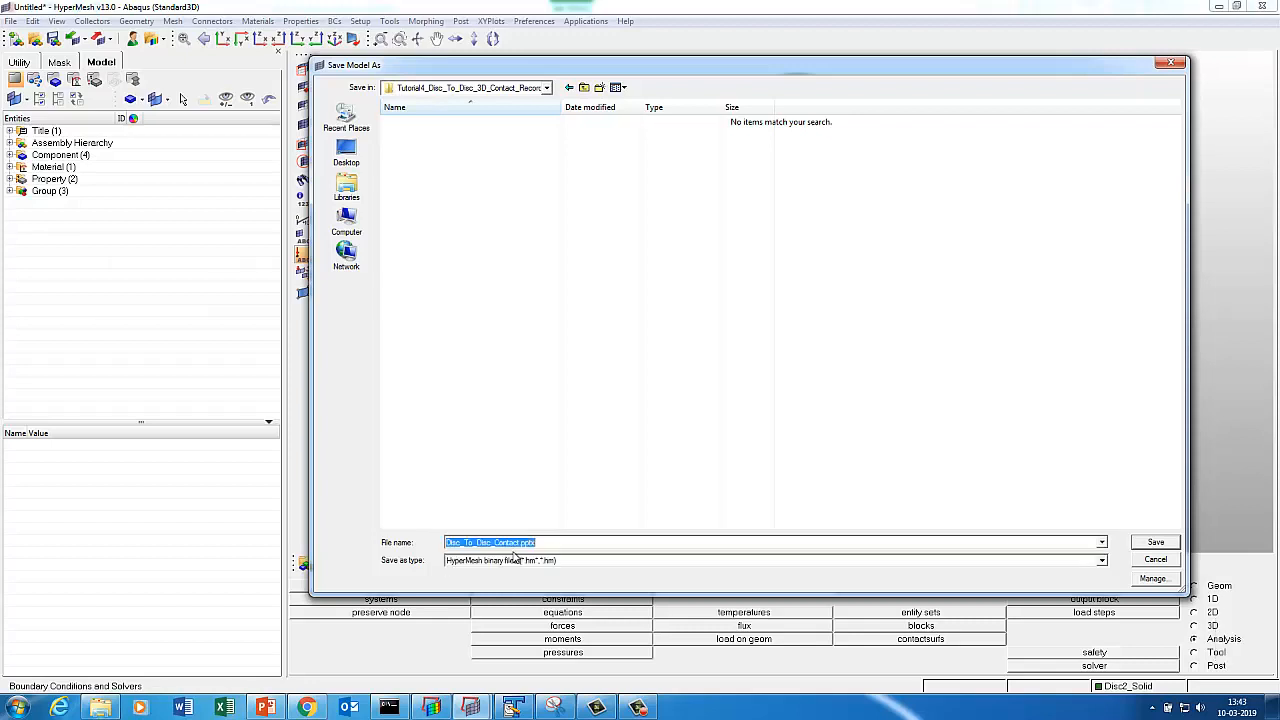
pyautogui.click(549, 545)
pyautogui.press('BackSpace')
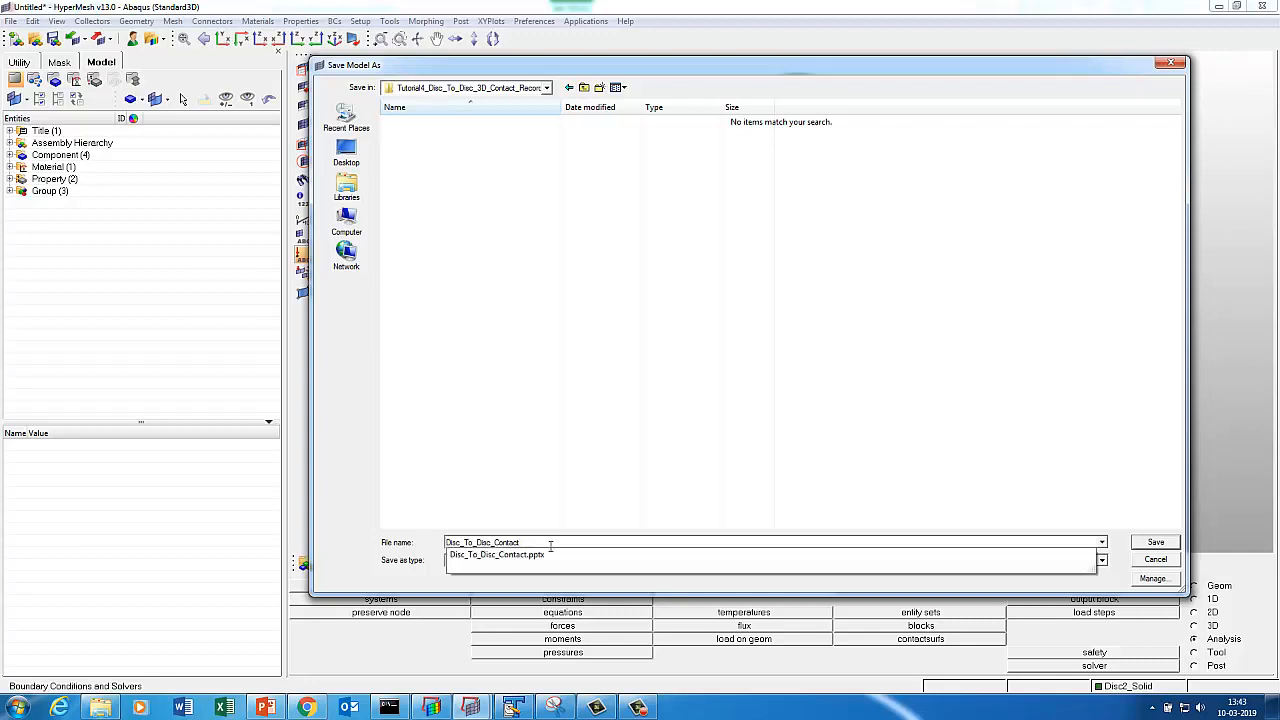
pyautogui.write('t')
pyautogui.click(1152, 542)
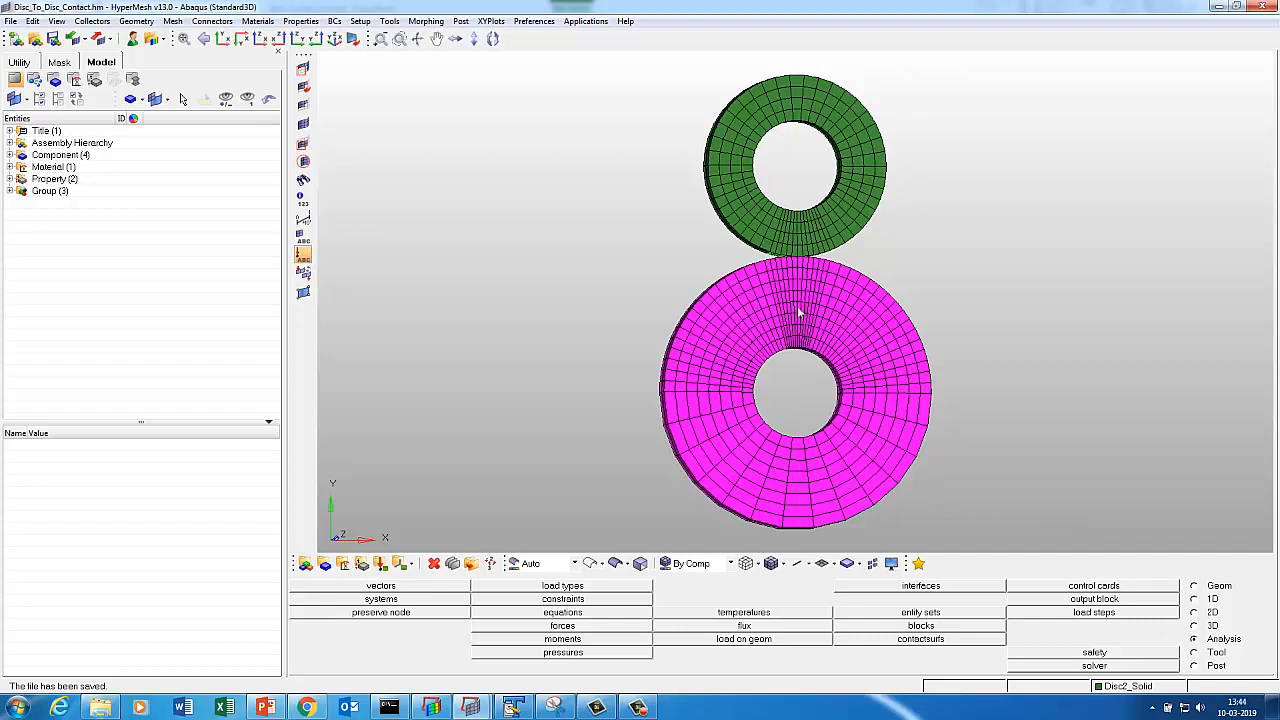
# Show the contact groups, then generate face elements on the displayed lower disc.
pyautogui.click(1215, 652)
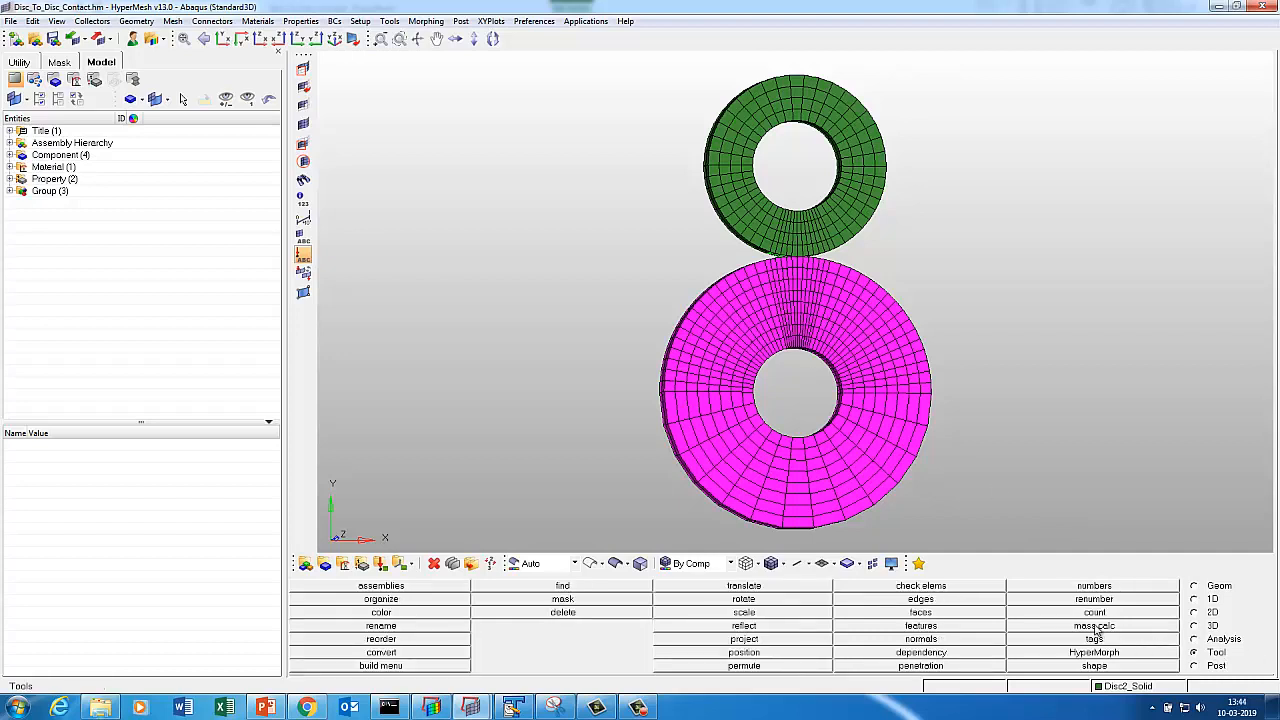
pyautogui.press('d')
pyautogui.click(1055, 642)
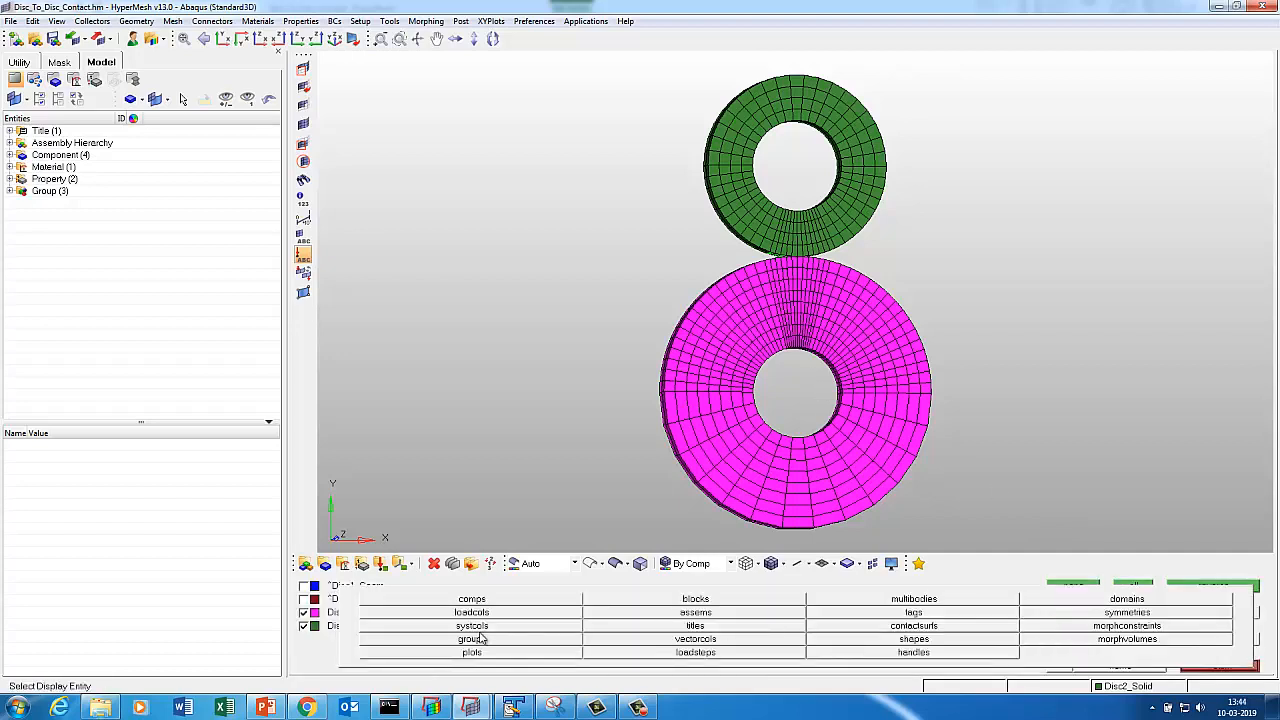
pyautogui.click(474, 638)
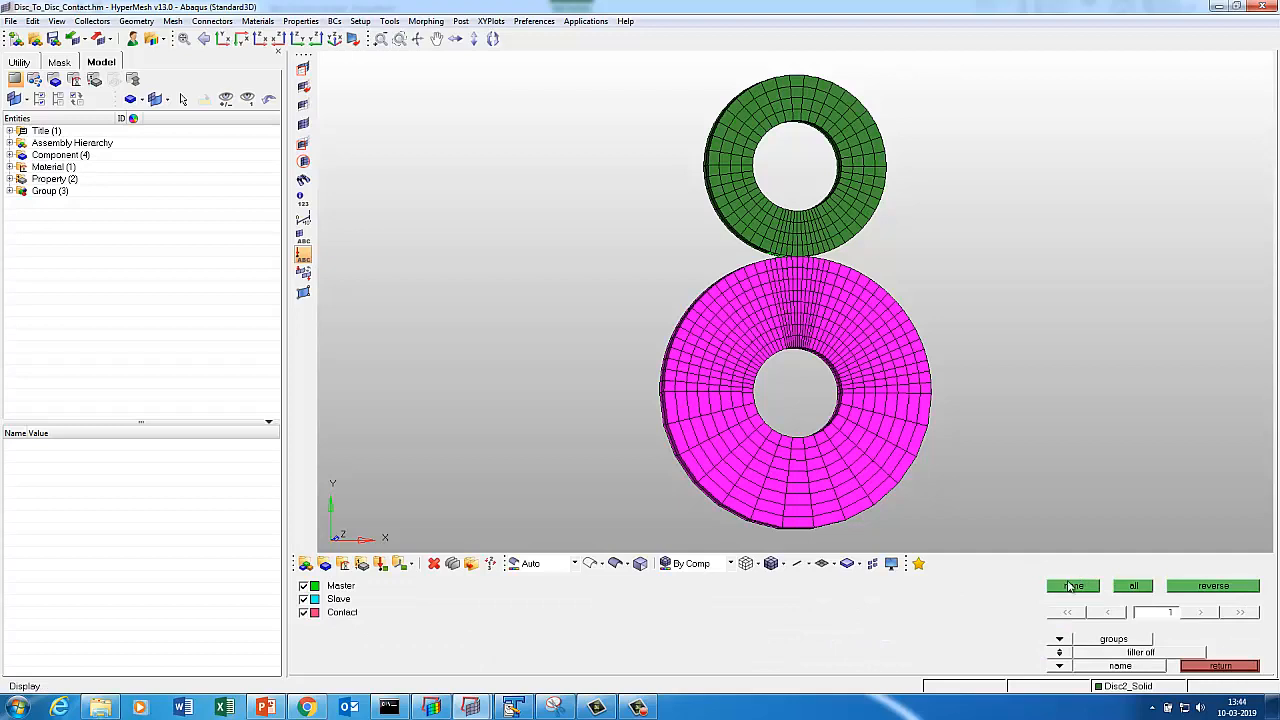
pyautogui.click(1225, 666)
pyautogui.click(920, 612)
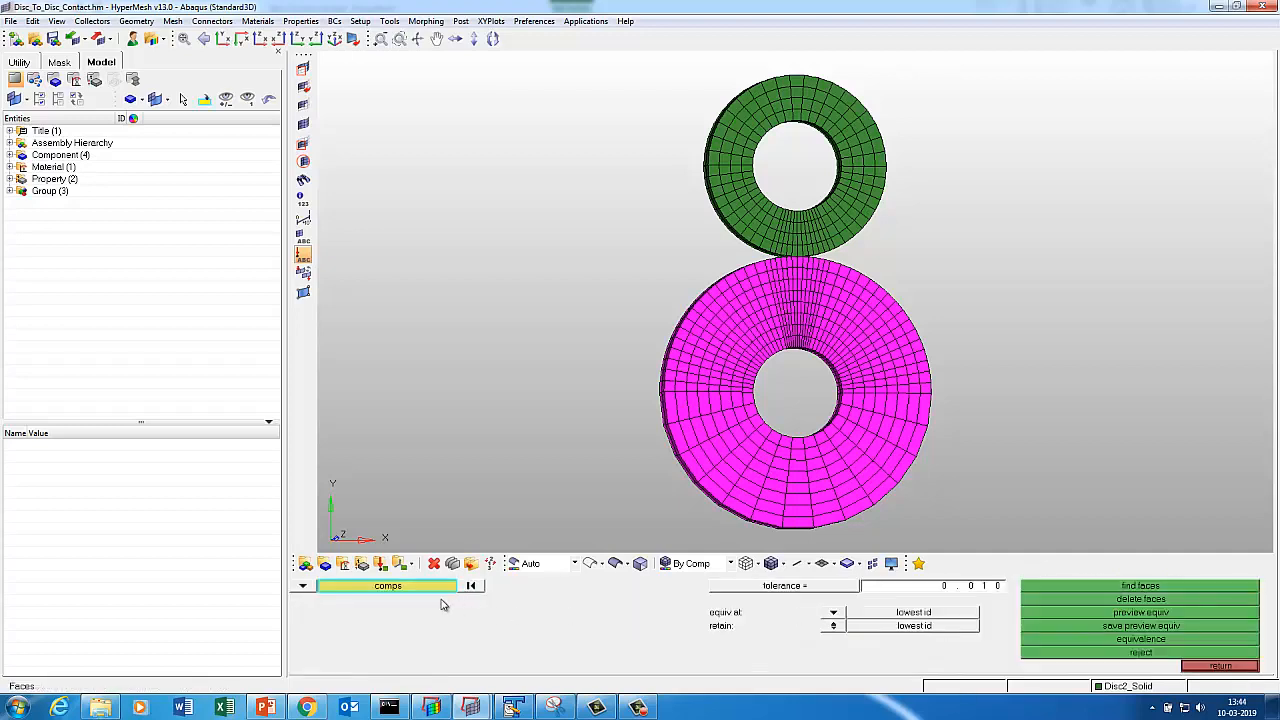
pyautogui.press('d')
pyautogui.click(1082, 628)
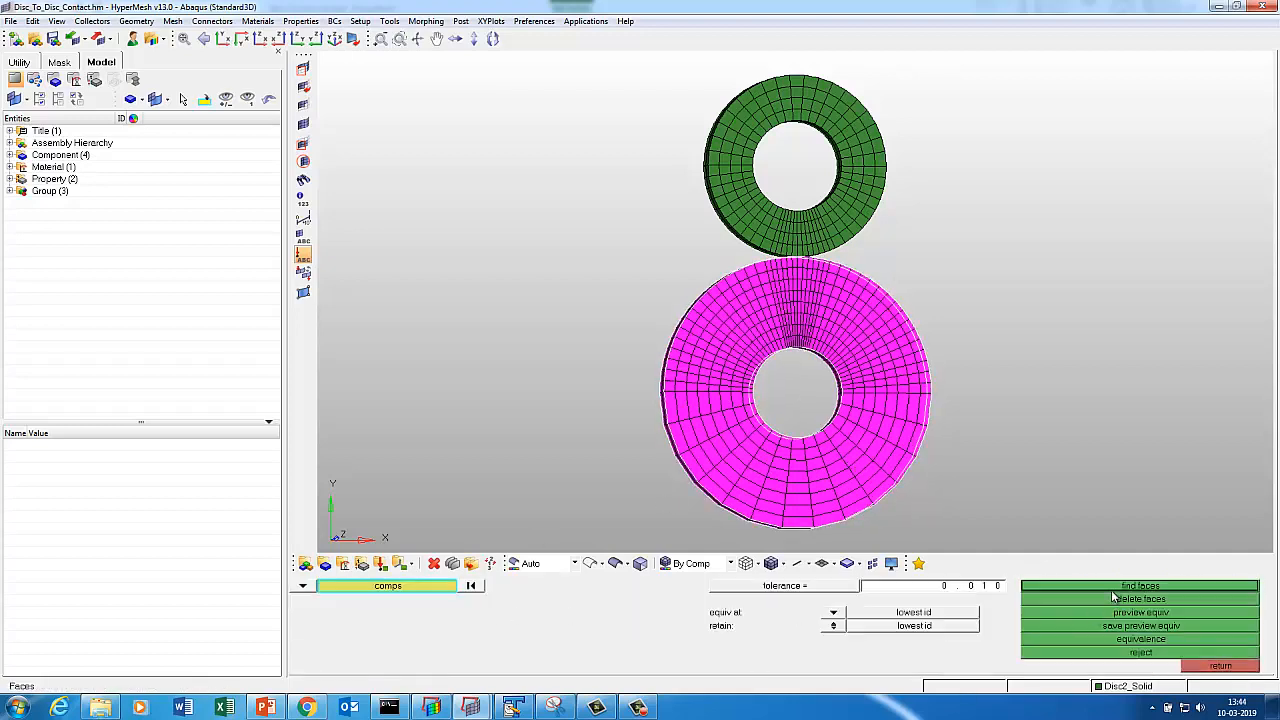
pyautogui.click(1115, 588)
# Switch the display list to components and hide them all.
pyautogui.press('d')
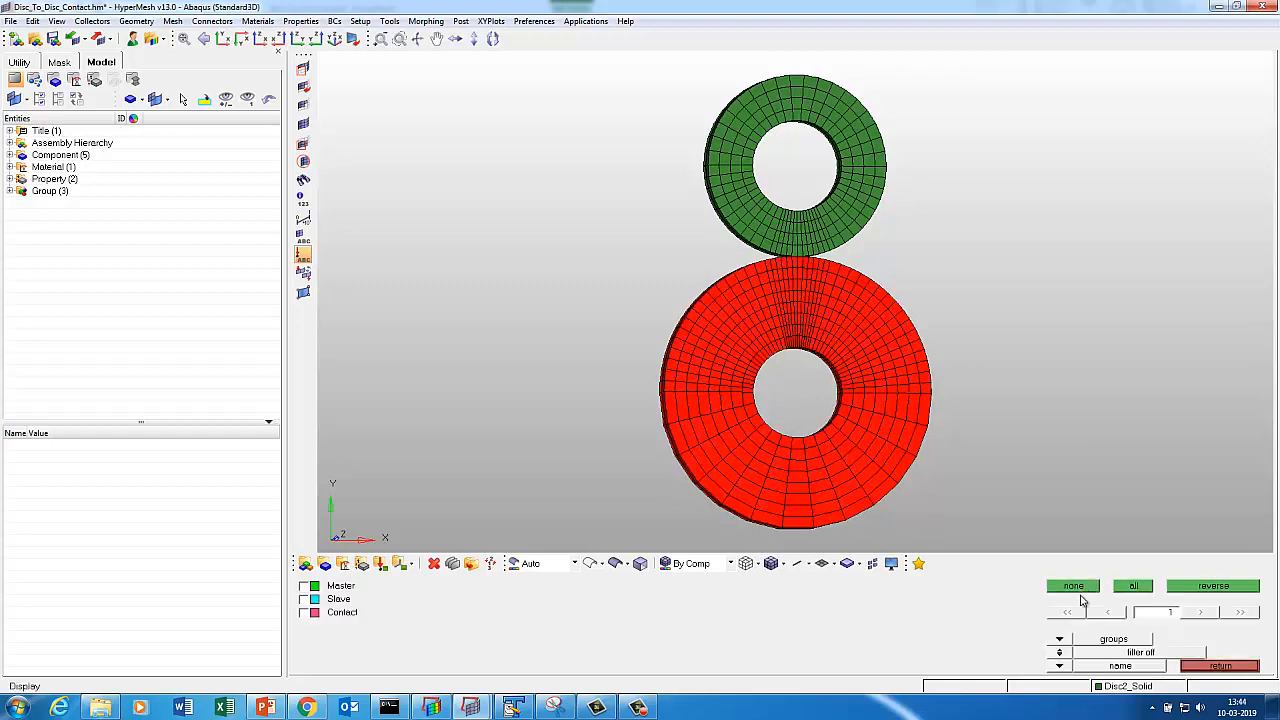
pyautogui.click(1066, 638)
pyautogui.click(512, 614)
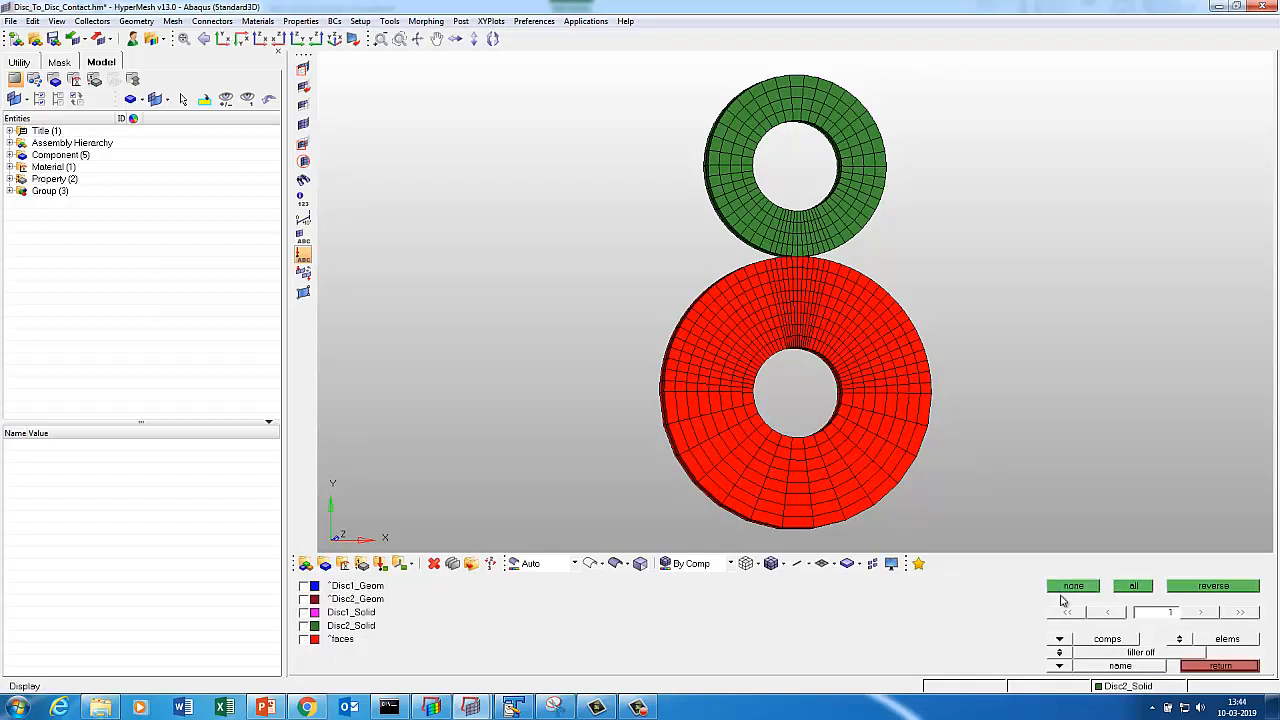
pyautogui.click(1062, 588)
pyautogui.click(1060, 641)
# Display only the Faces component and rotate the disc slightly.
pyautogui.click(472, 640)
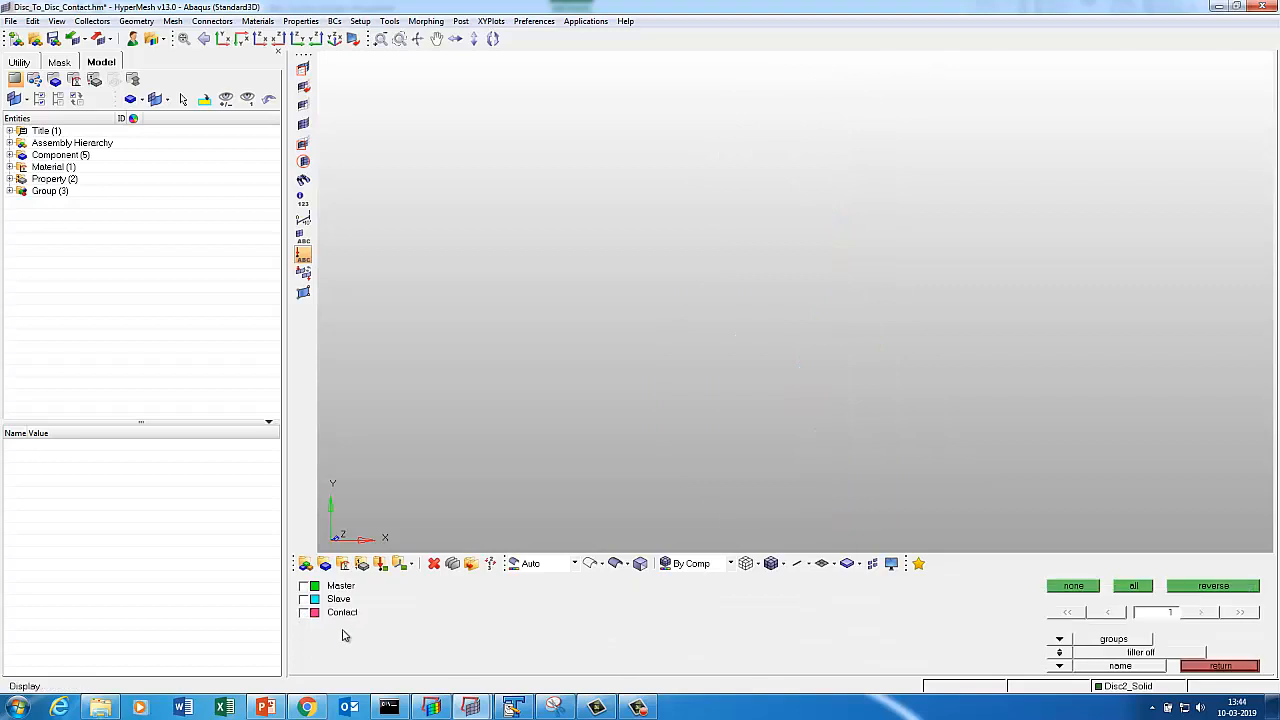
pyautogui.click(1060, 640)
pyautogui.click(468, 606)
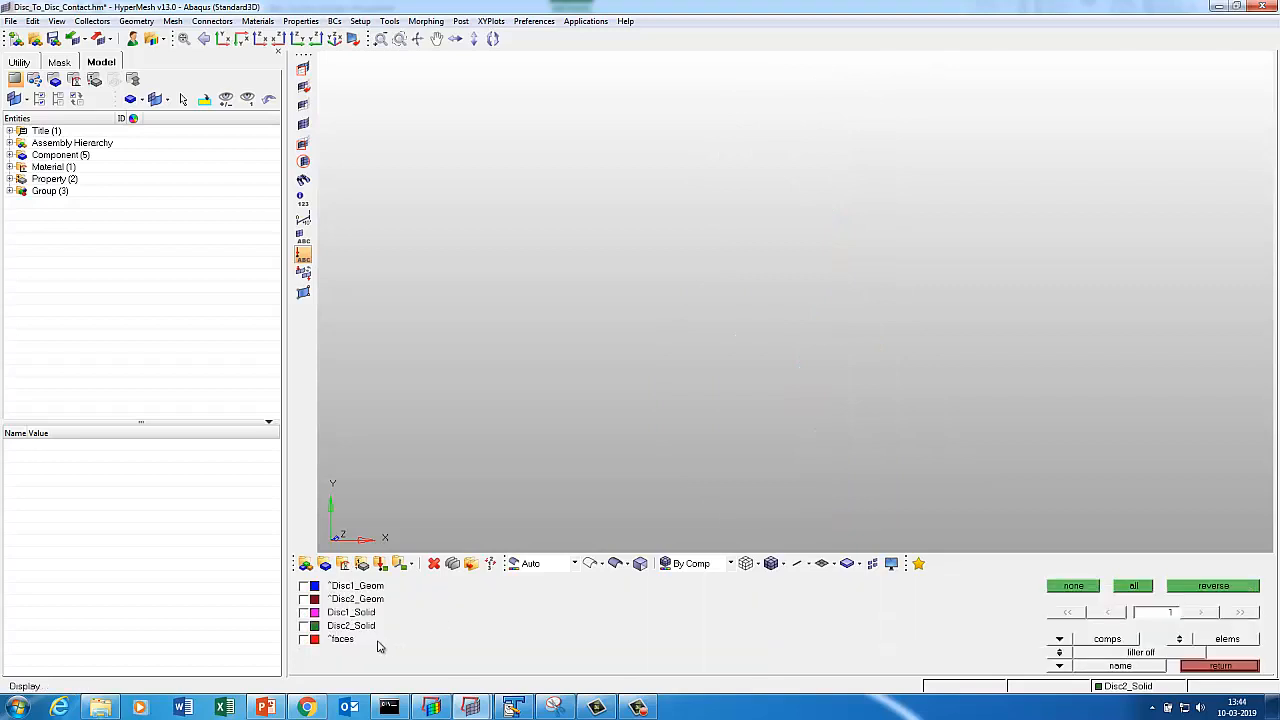
pyautogui.click(331, 641)
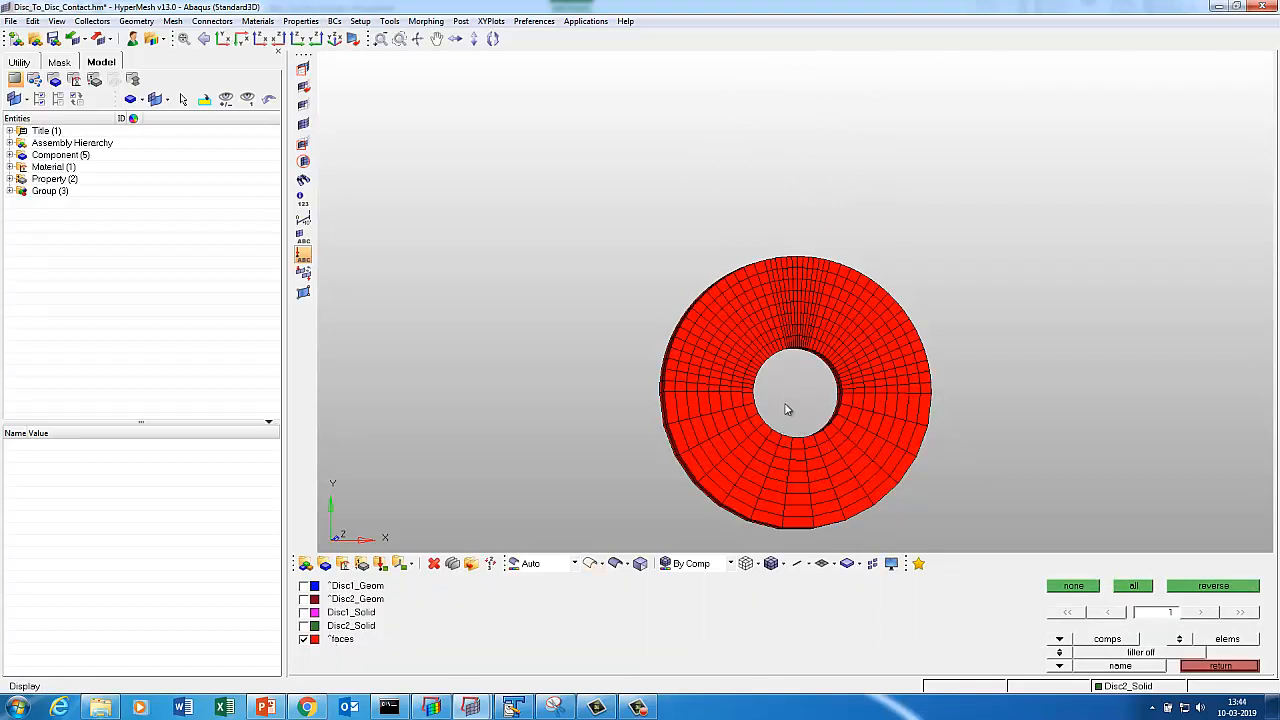
pyautogui.keyDown('ctrl'); pyautogui.moveTo(786, 410); pyautogui.dragTo(772, 416); pyautogui.keyUp('ctrl')
# Delete all 456 displayed face elements with F2, then begin a new load collector.
pyautogui.press('F2')
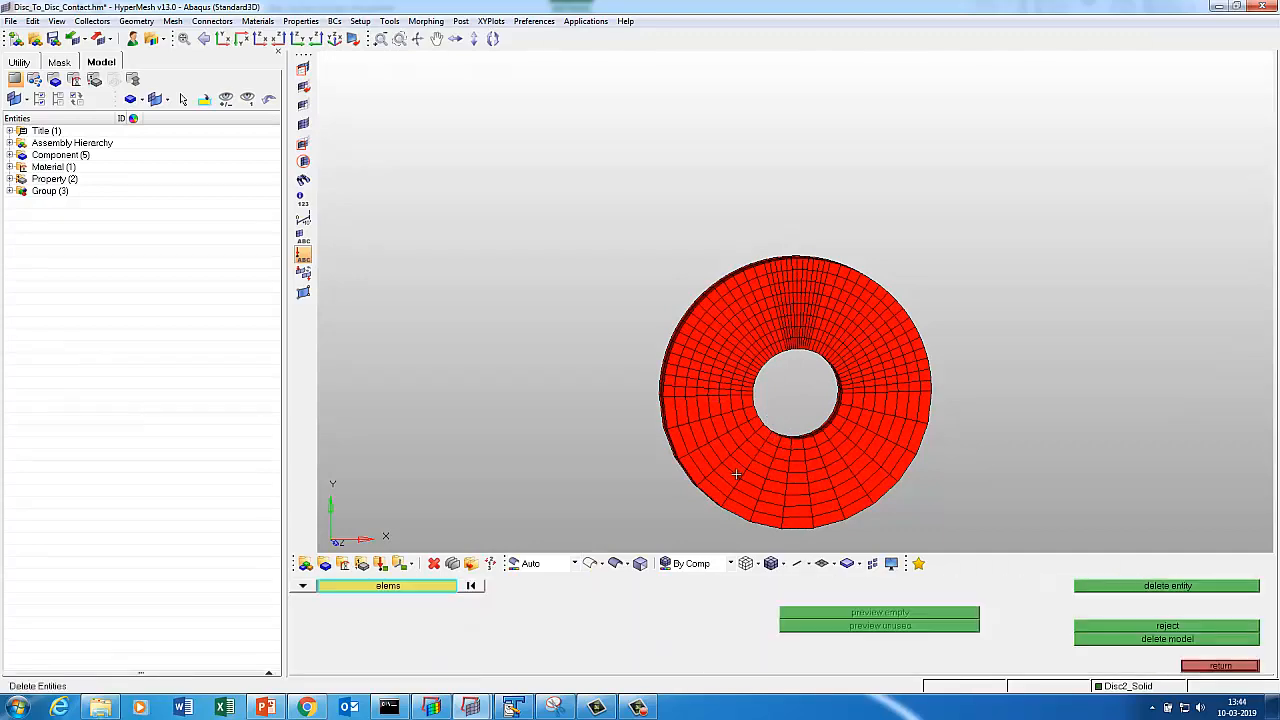
pyautogui.click(734, 468)
pyautogui.click(430, 587)
pyautogui.click(858, 648)
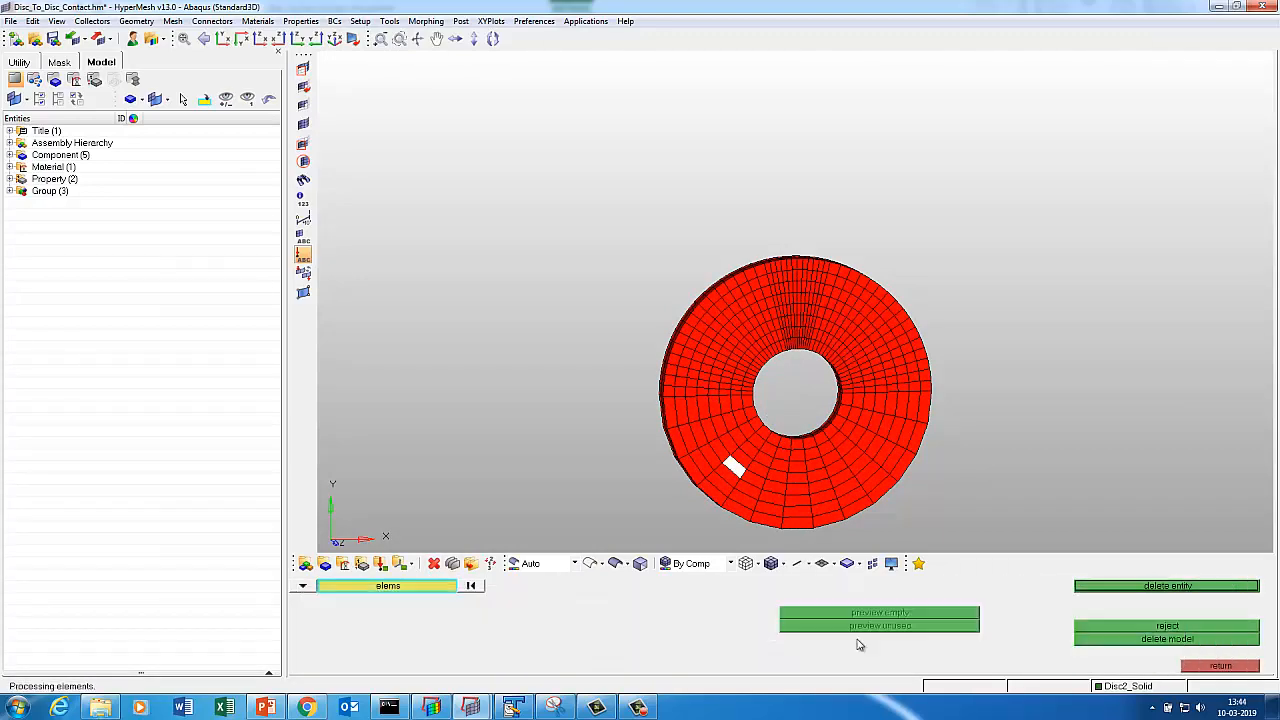
pyautogui.click(1102, 588)
pyautogui.click(748, 478)
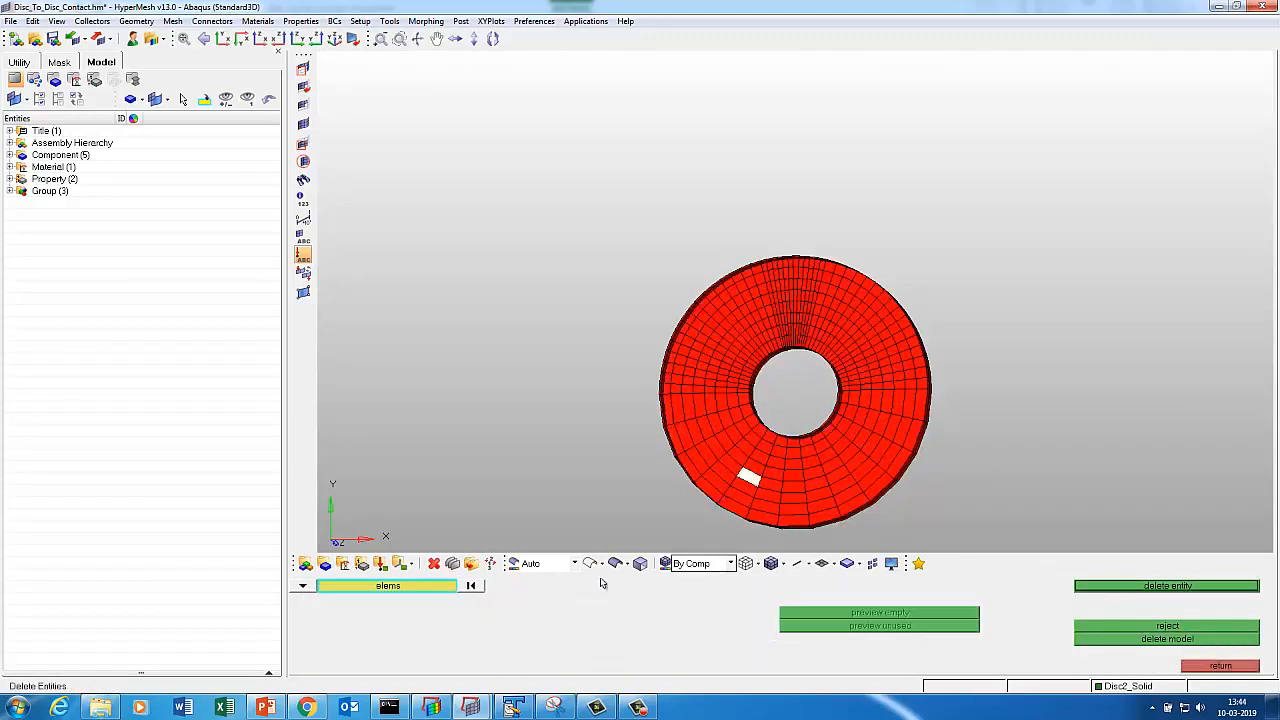
pyautogui.click(440, 587)
pyautogui.click(858, 645)
pyautogui.click(1168, 587)
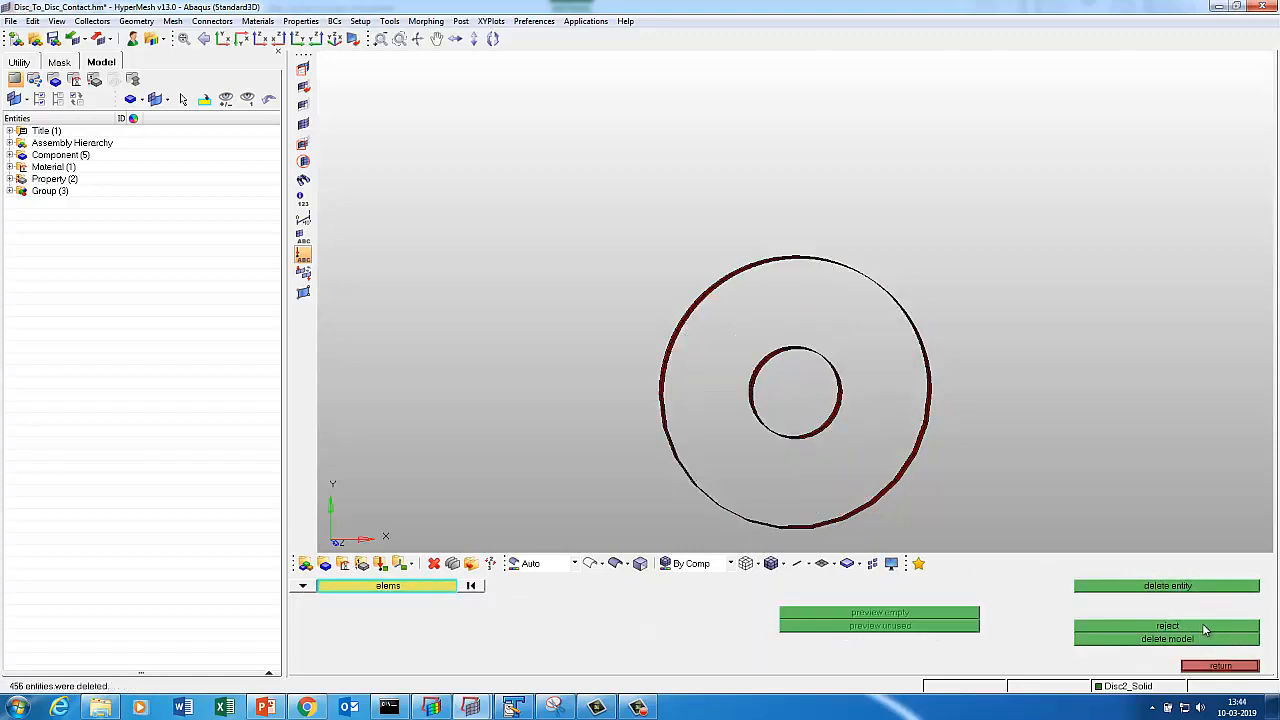
pyautogui.click(1220, 666)
pyautogui.click(380, 564)
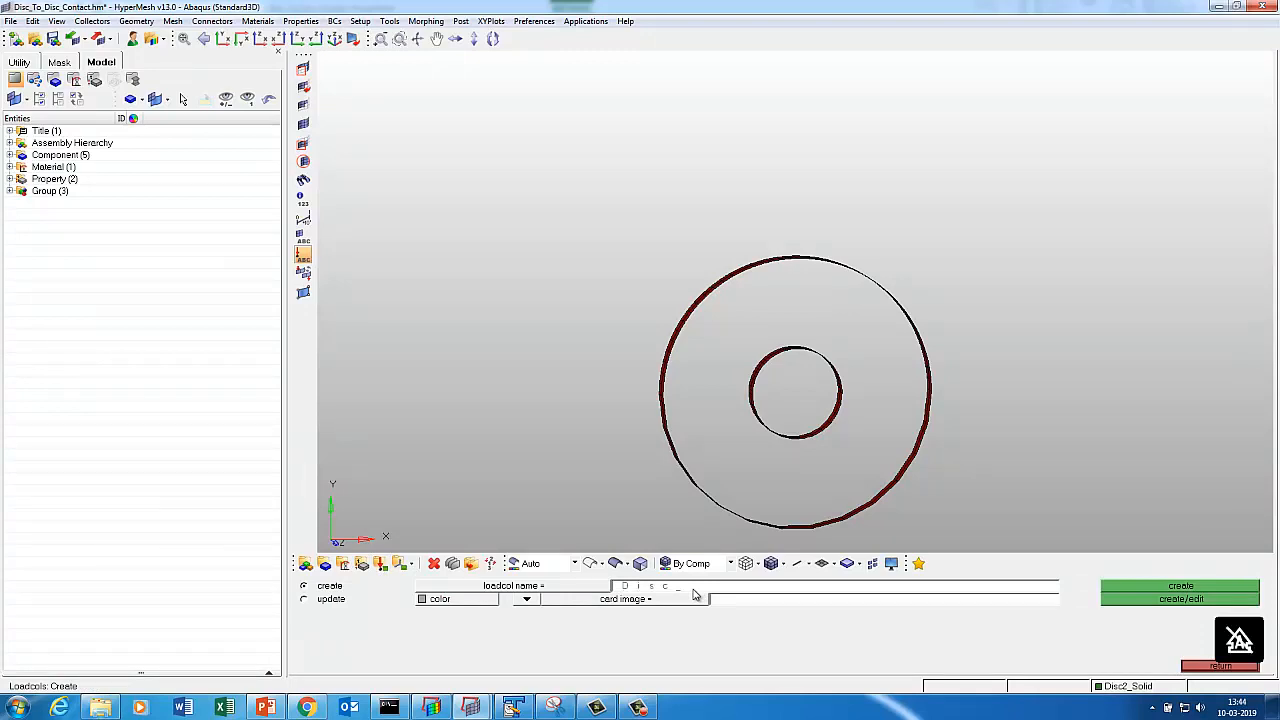
# Create the Disc load collector with a green colour.
pyautogui.click(475, 604)
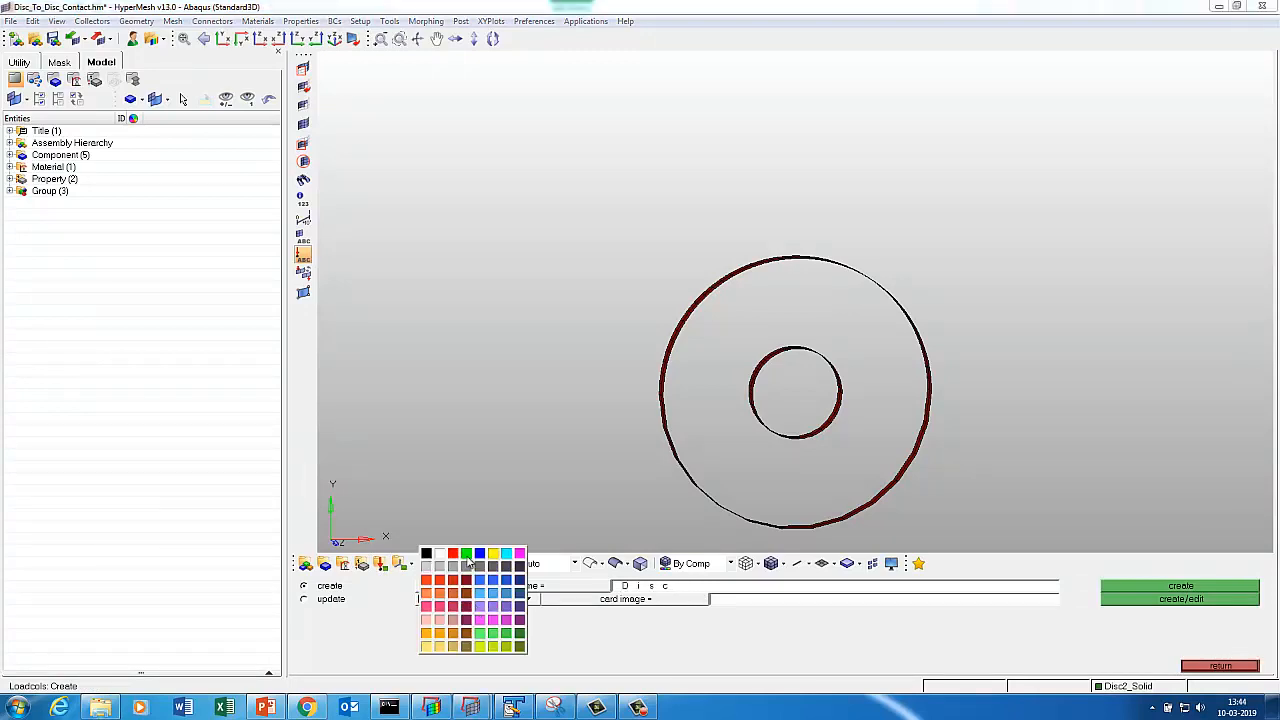
pyautogui.click(466, 554)
pyautogui.click(1143, 585)
pyautogui.click(1143, 585)
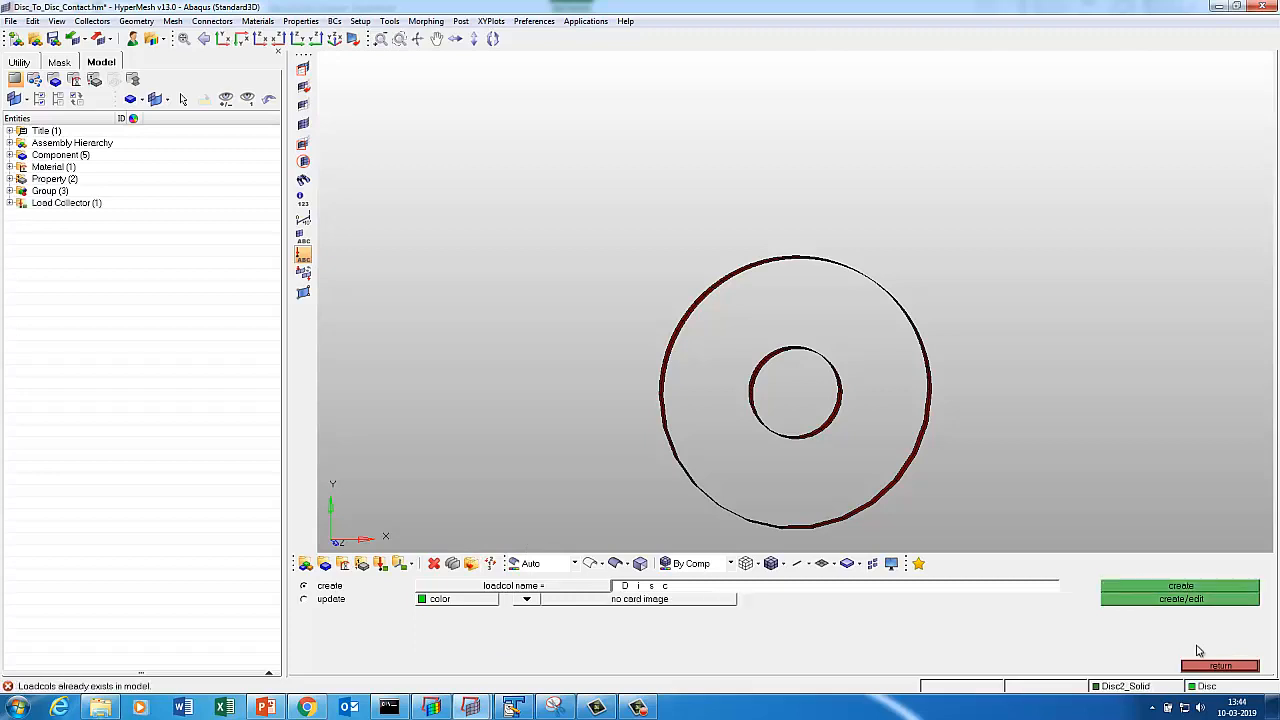
pyautogui.click(1218, 666)
# Constrain dof1–dof3 on the 171 nodes around the disc's inner hole.
pyautogui.click(1194, 639)
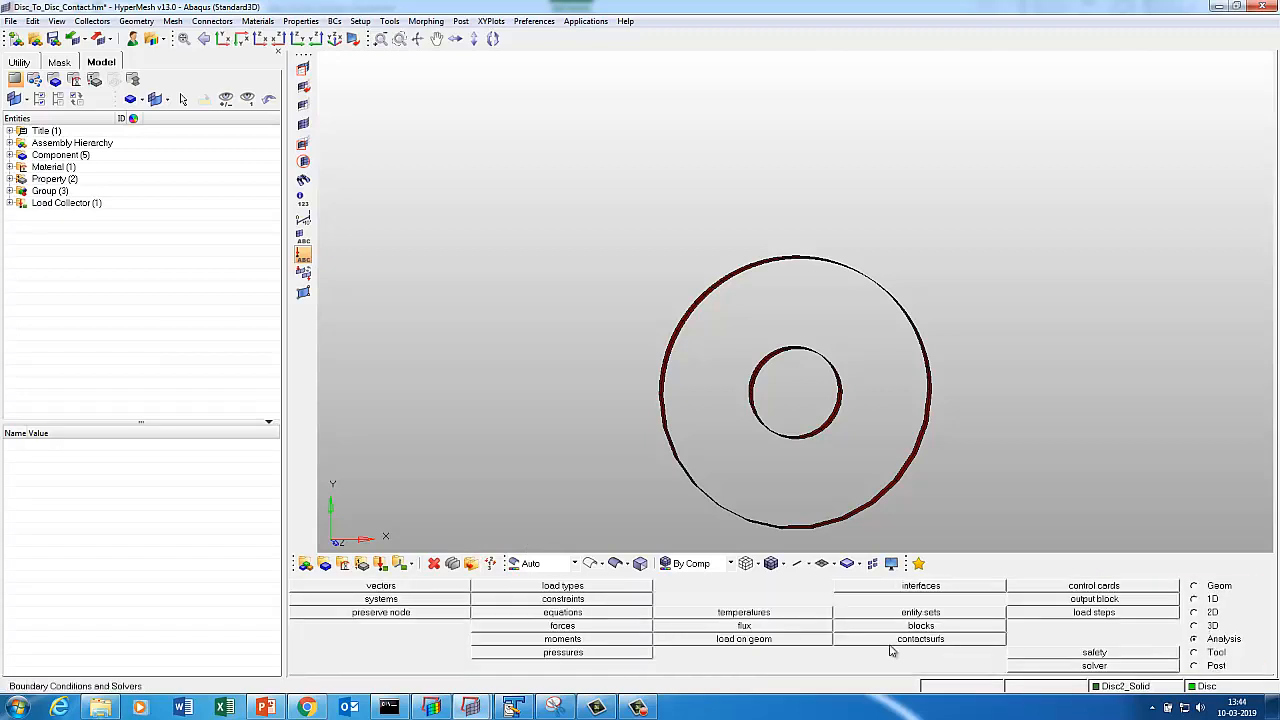
pyautogui.click(562, 598)
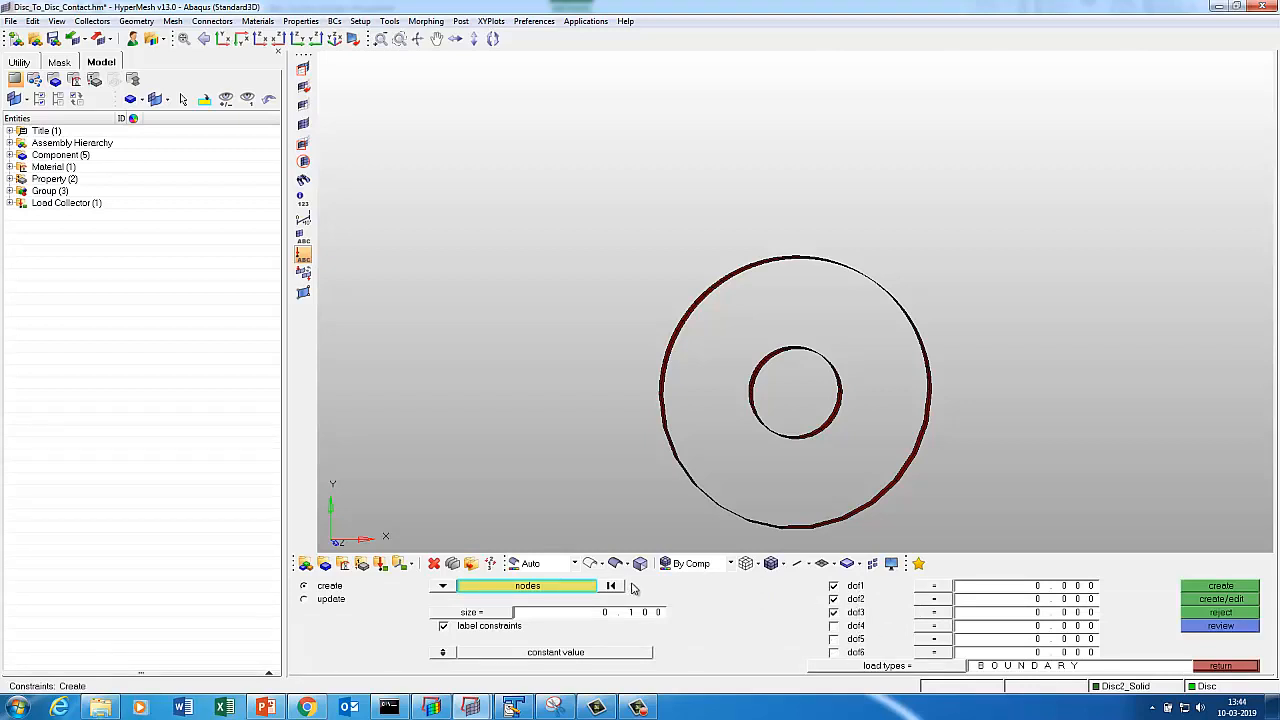
pyautogui.keyDown('shift'); pyautogui.moveTo(734, 334); pyautogui.dragTo(855, 453); pyautogui.keyUp('shift')
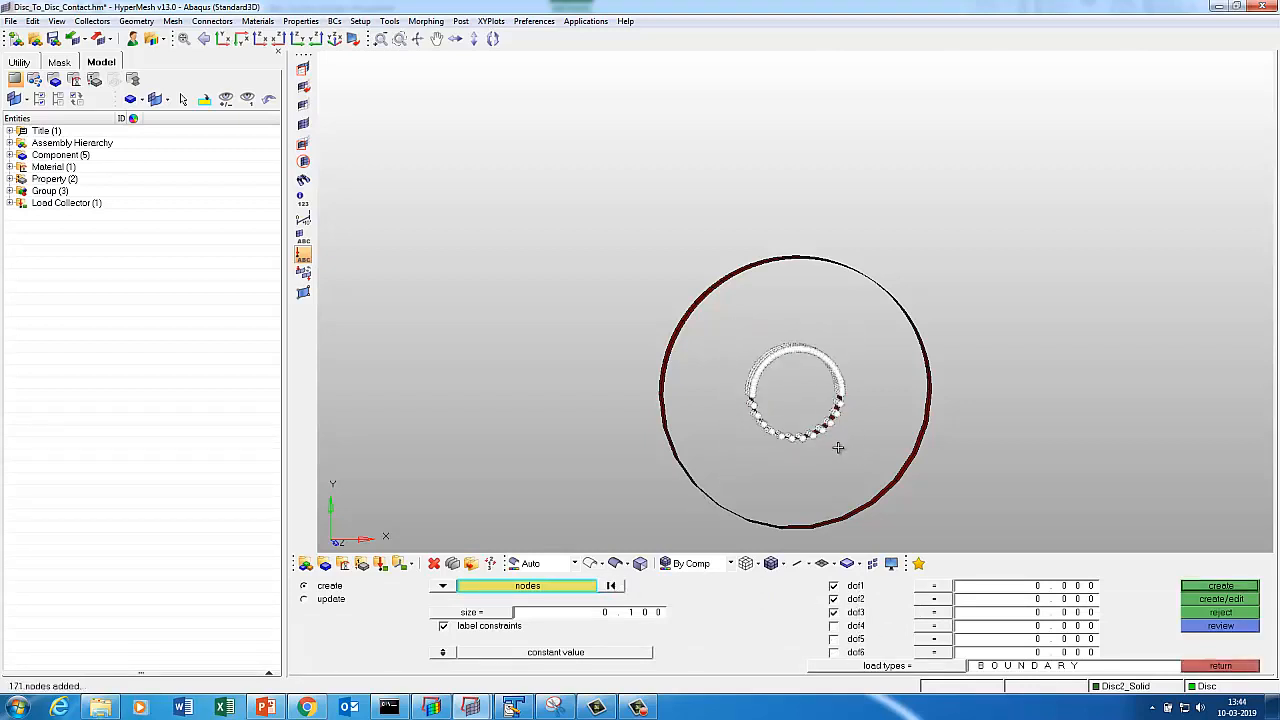
pyautogui.click(1216, 586)
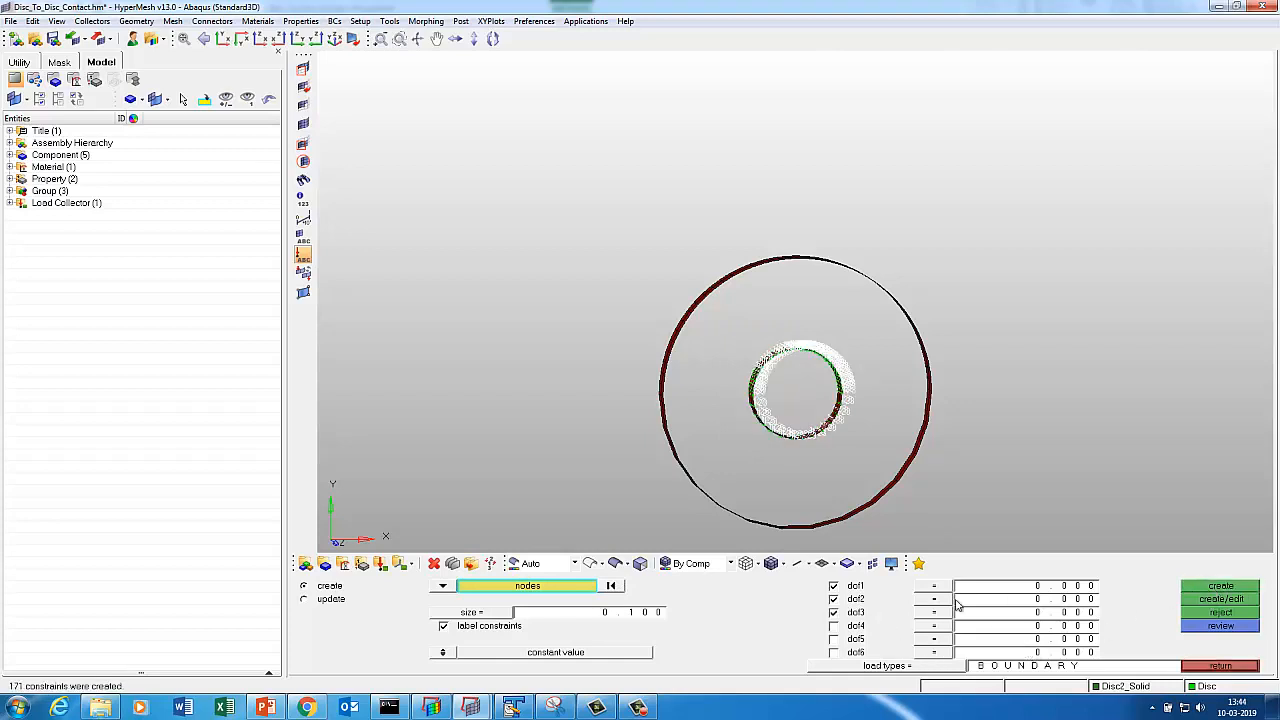
# Delete the old temporary faces component and display Disc2_Solid, fitted in view.
pyautogui.click(1220, 666)
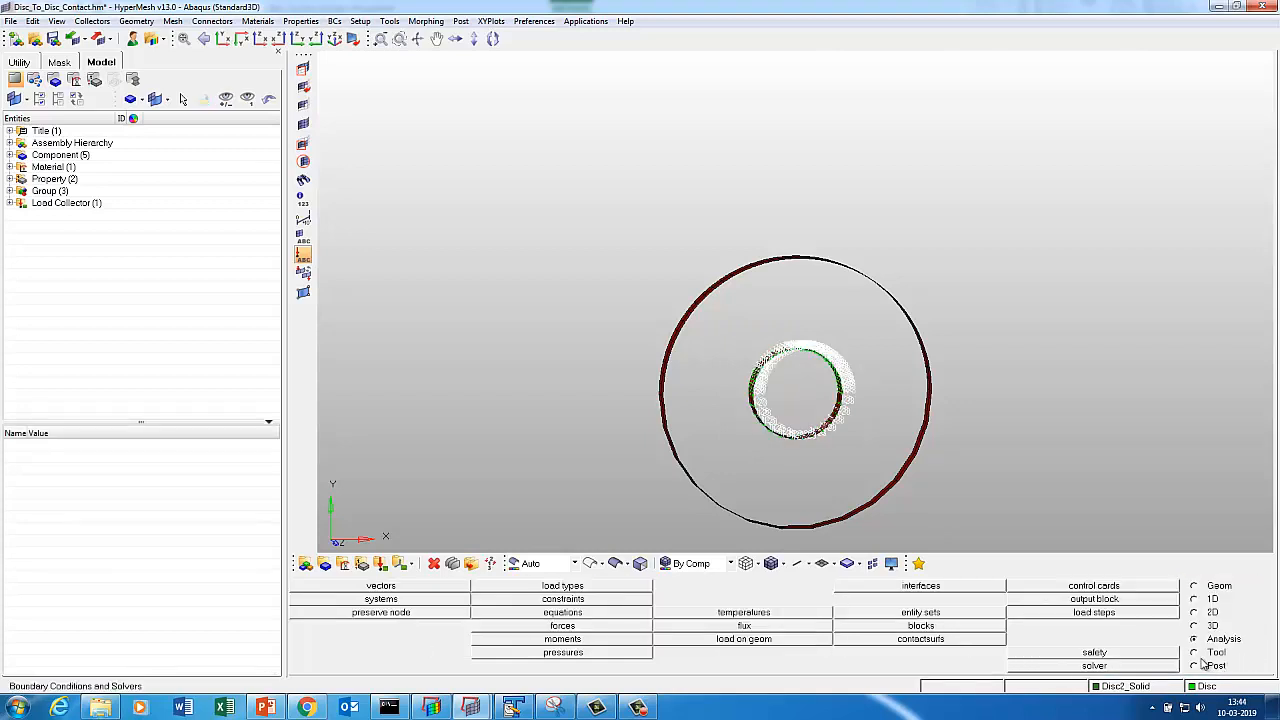
pyautogui.click(1193, 652)
pyautogui.click(941, 611)
pyautogui.click(1073, 596)
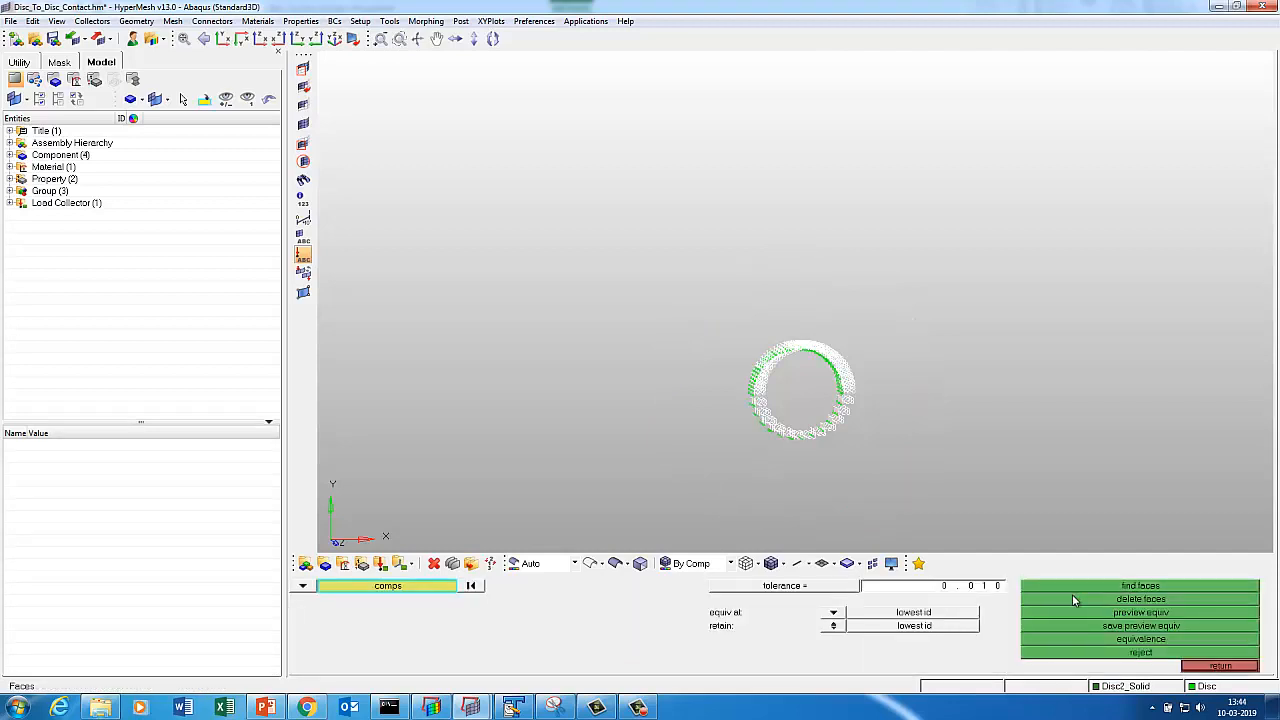
pyautogui.press('d')
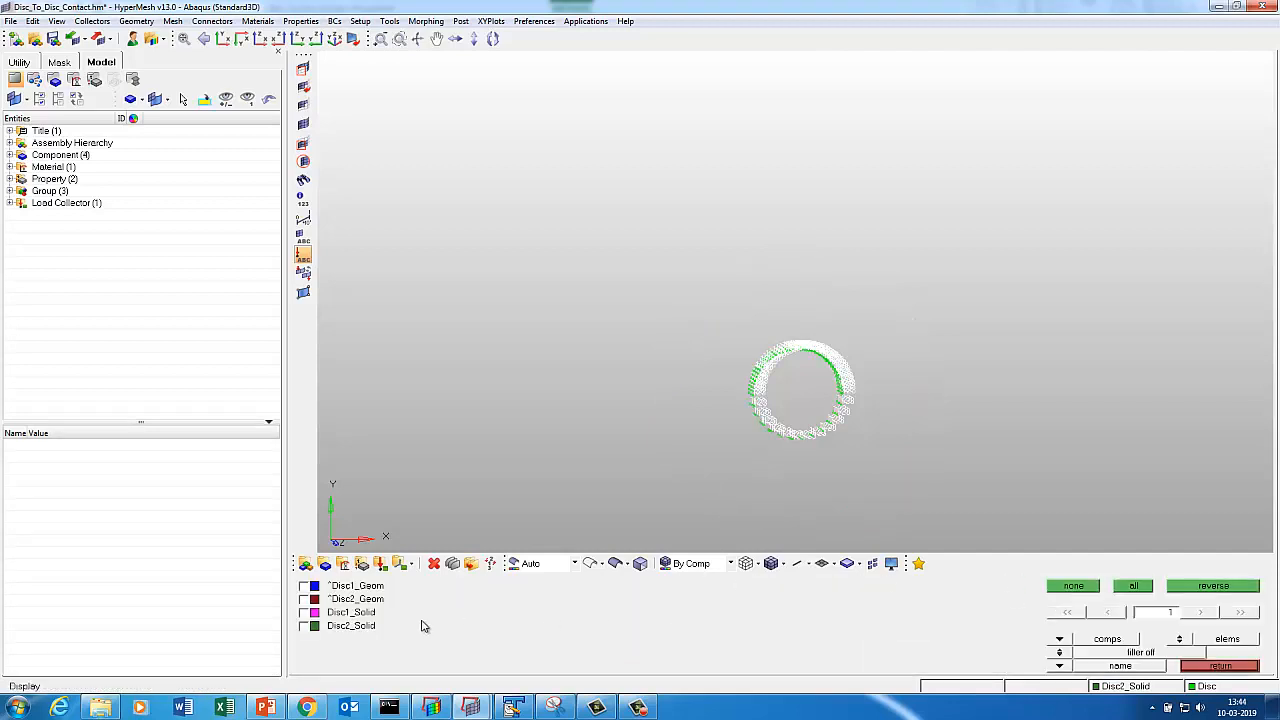
pyautogui.click(335, 628)
pyautogui.press('f')
pyautogui.click(1213, 667)
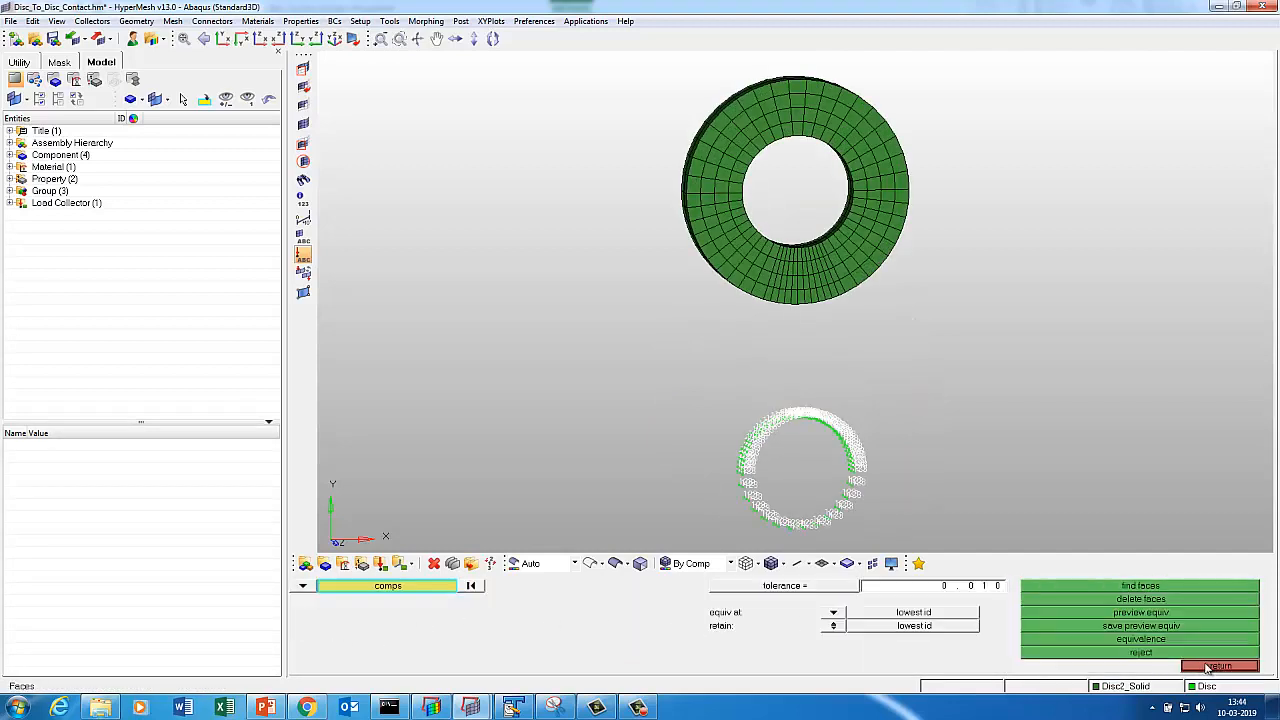
pyautogui.click(1210, 666)
# Generate surface faces on the upper disc, then hide all components.
pyautogui.click(920, 626)
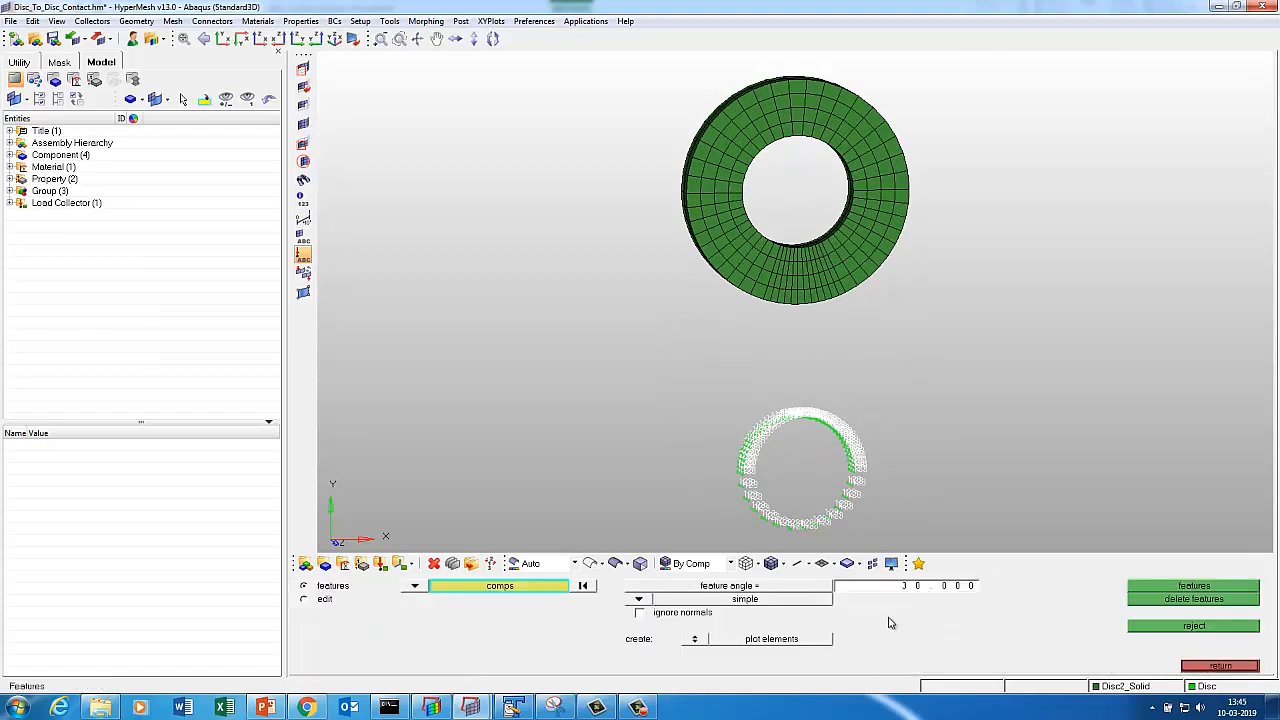
pyautogui.click(1190, 666)
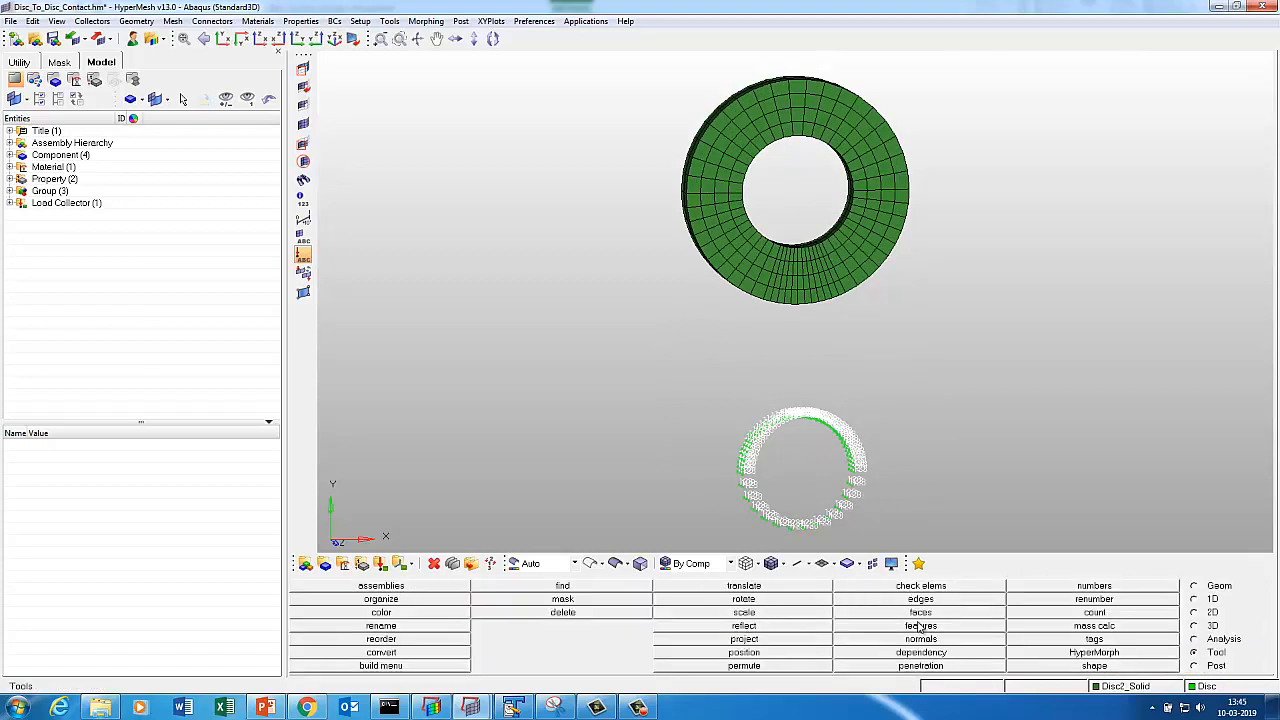
pyautogui.click(897, 614)
pyautogui.click(449, 587)
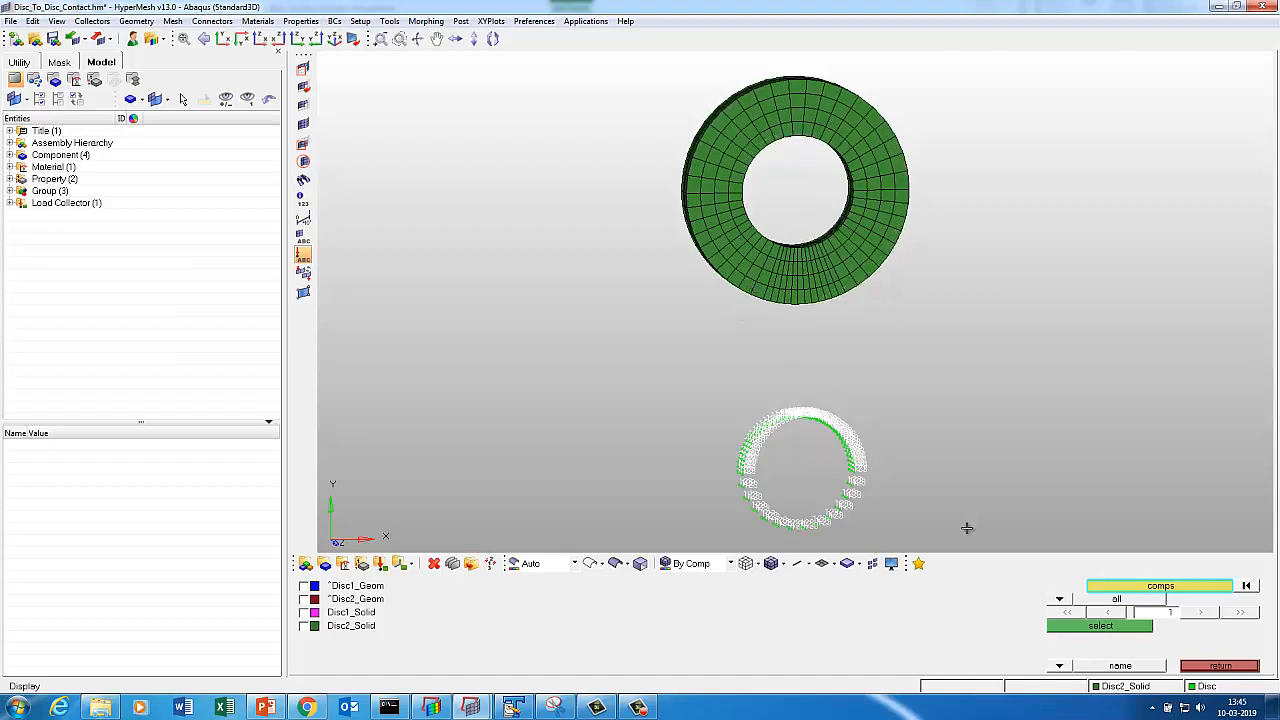
pyautogui.click(1072, 627)
pyautogui.click(1108, 588)
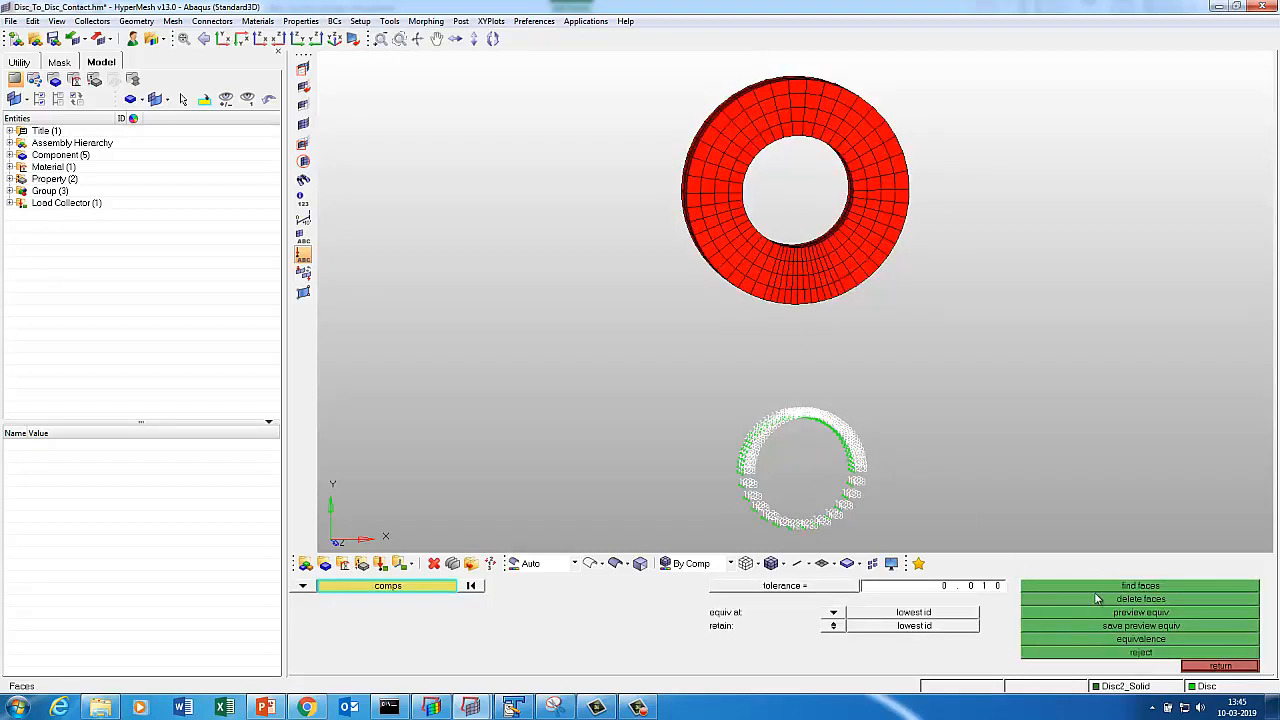
pyautogui.press('d')
pyautogui.click(1071, 587)
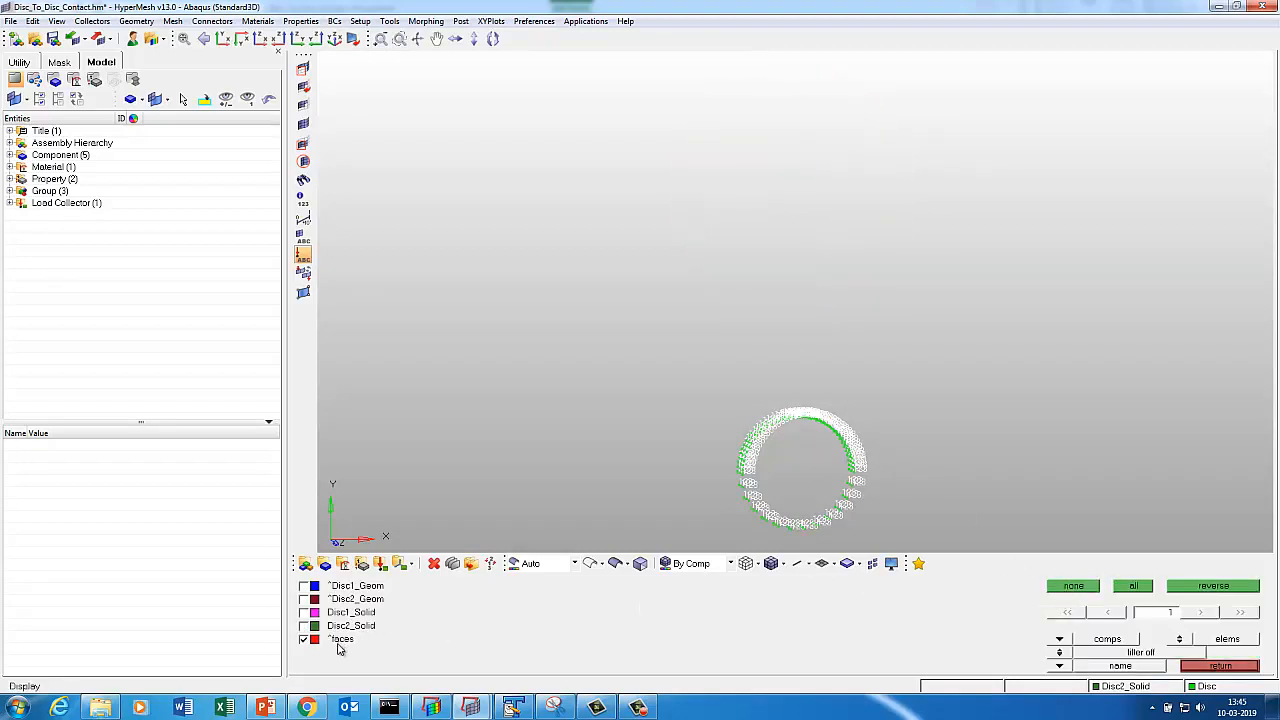
pyautogui.press('Escape')
pyautogui.press('Escape')
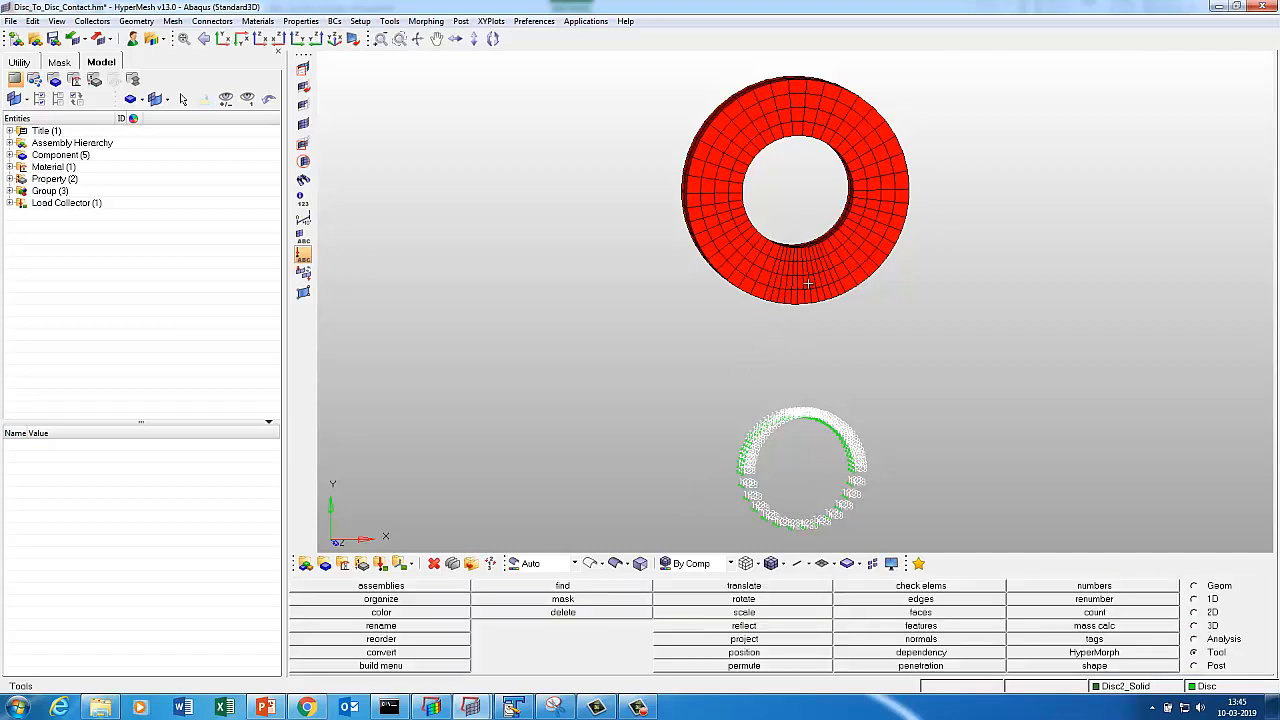
# Delete the upper disc's 200 face elements, leaving only its ring outlines.
pyautogui.press('F2')
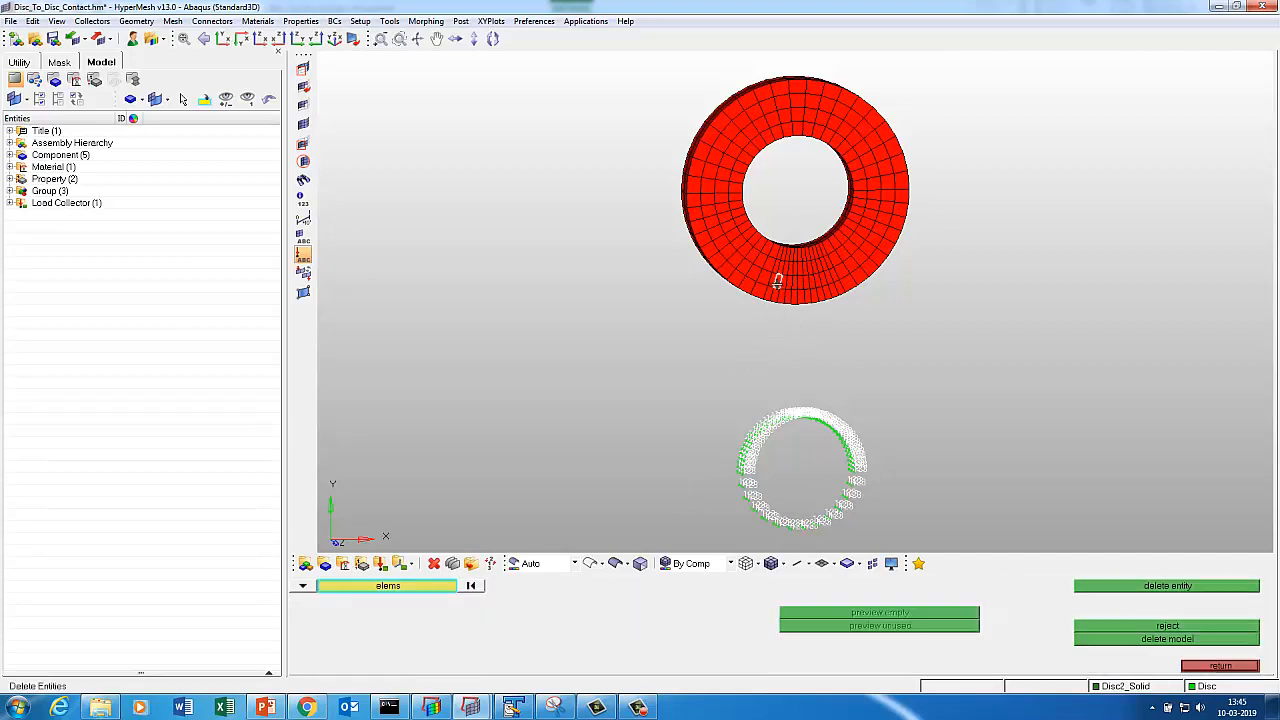
pyautogui.click(777, 282)
pyautogui.click(428, 587)
pyautogui.click(851, 640)
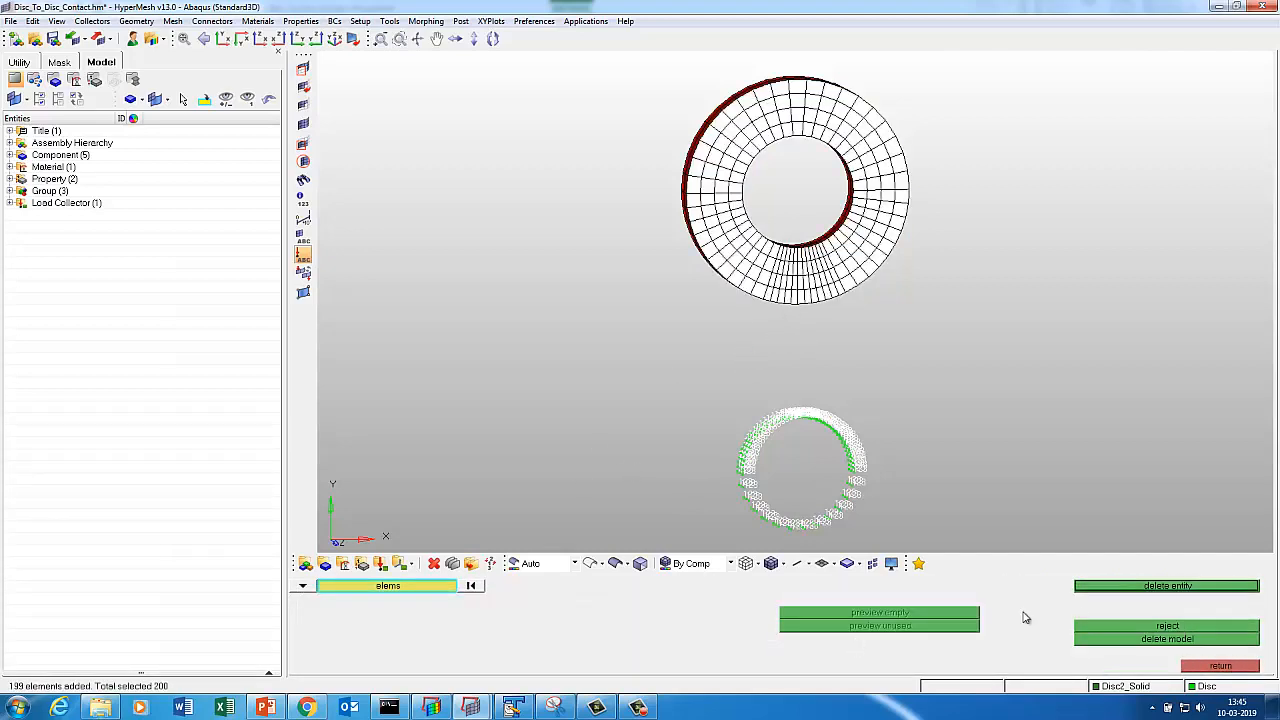
pyautogui.click(1112, 588)
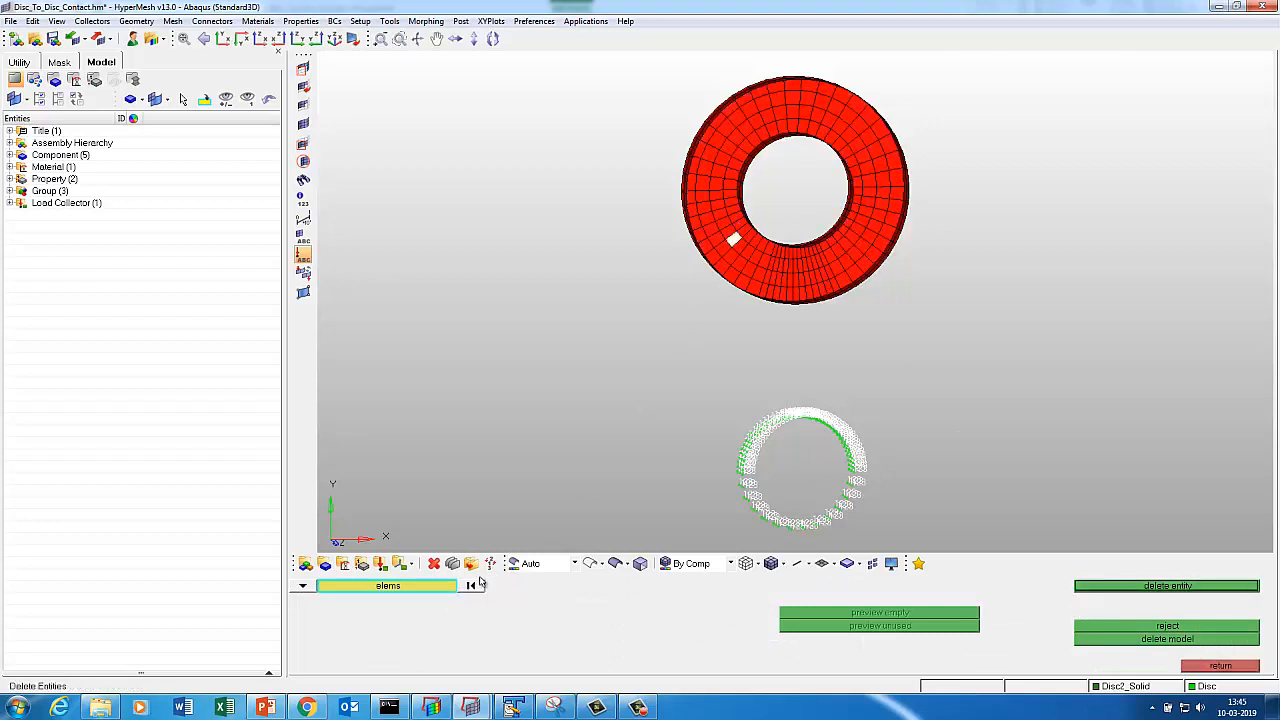
pyautogui.click(440, 587)
pyautogui.click(884, 641)
pyautogui.click(1110, 588)
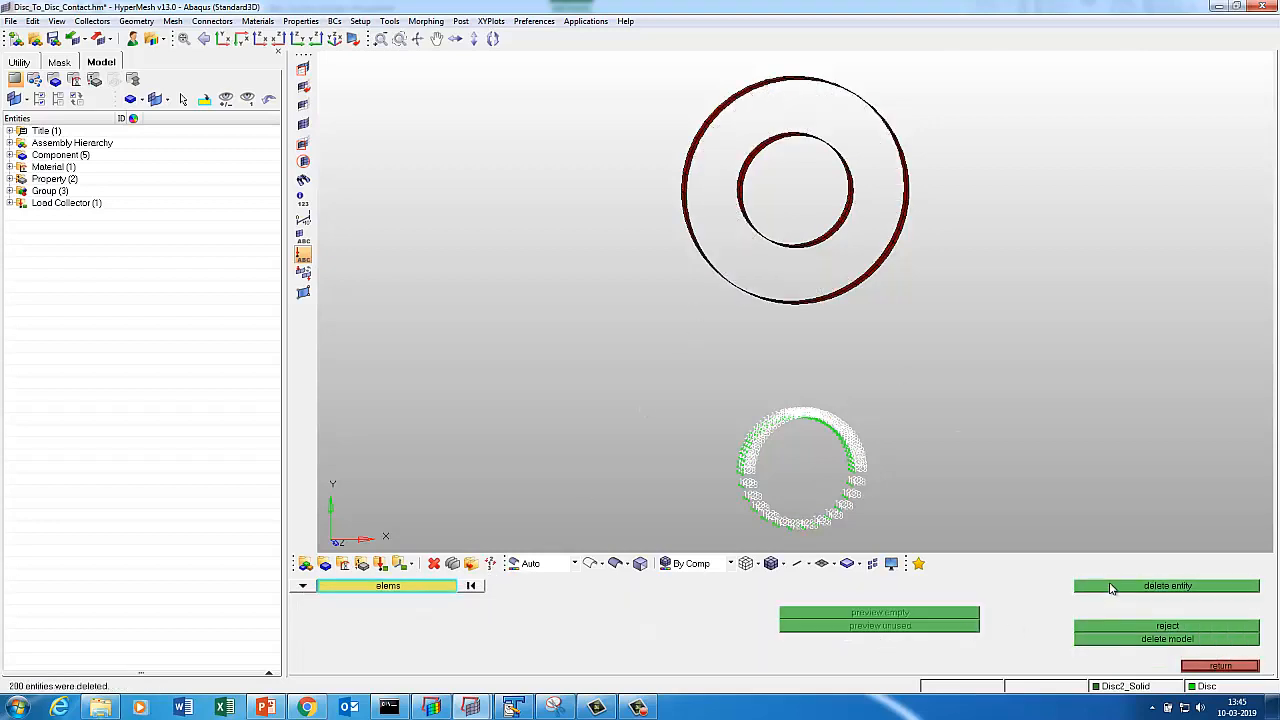
pyautogui.keyDown('ctrl'); pyautogui.moveTo(868, 335); pyautogui.dragTo(848, 431, button='right'); pyautogui.keyUp('ctrl')
pyautogui.keyDown('ctrl'); pyautogui.moveTo(834, 357); pyautogui.dragTo(811, 357); pyautogui.keyUp('ctrl')
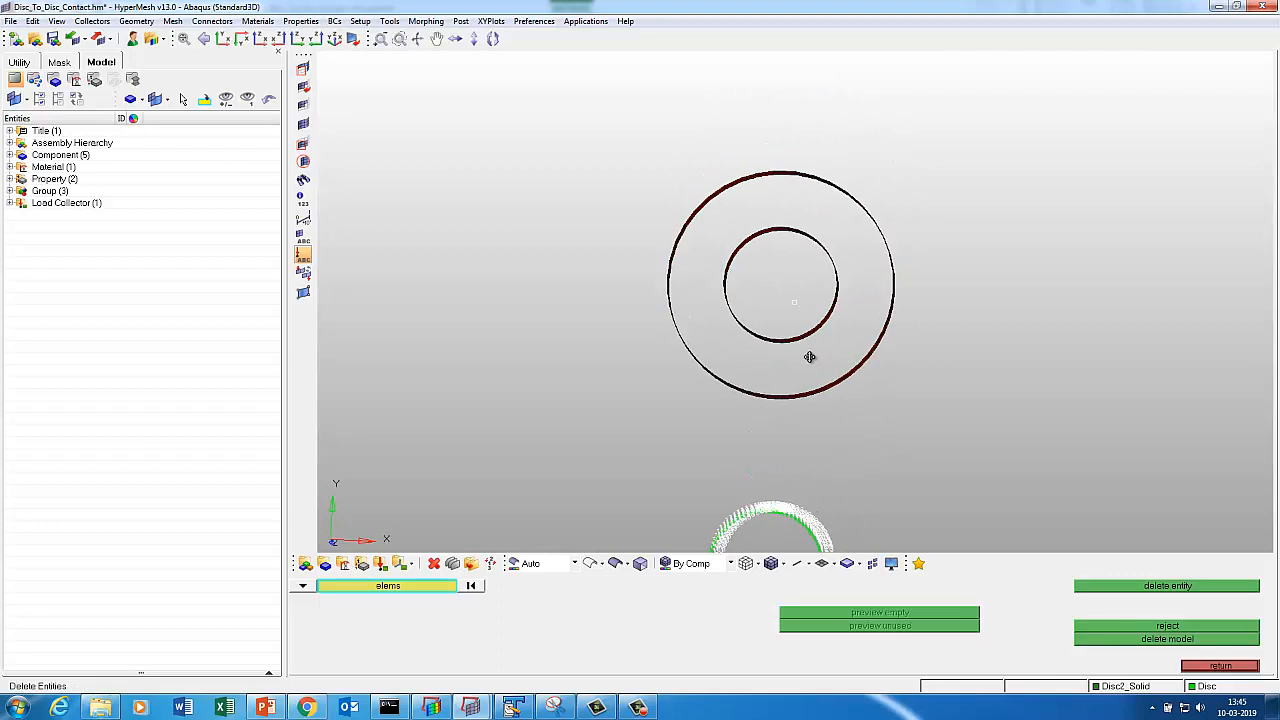
pyautogui.click(1190, 666)
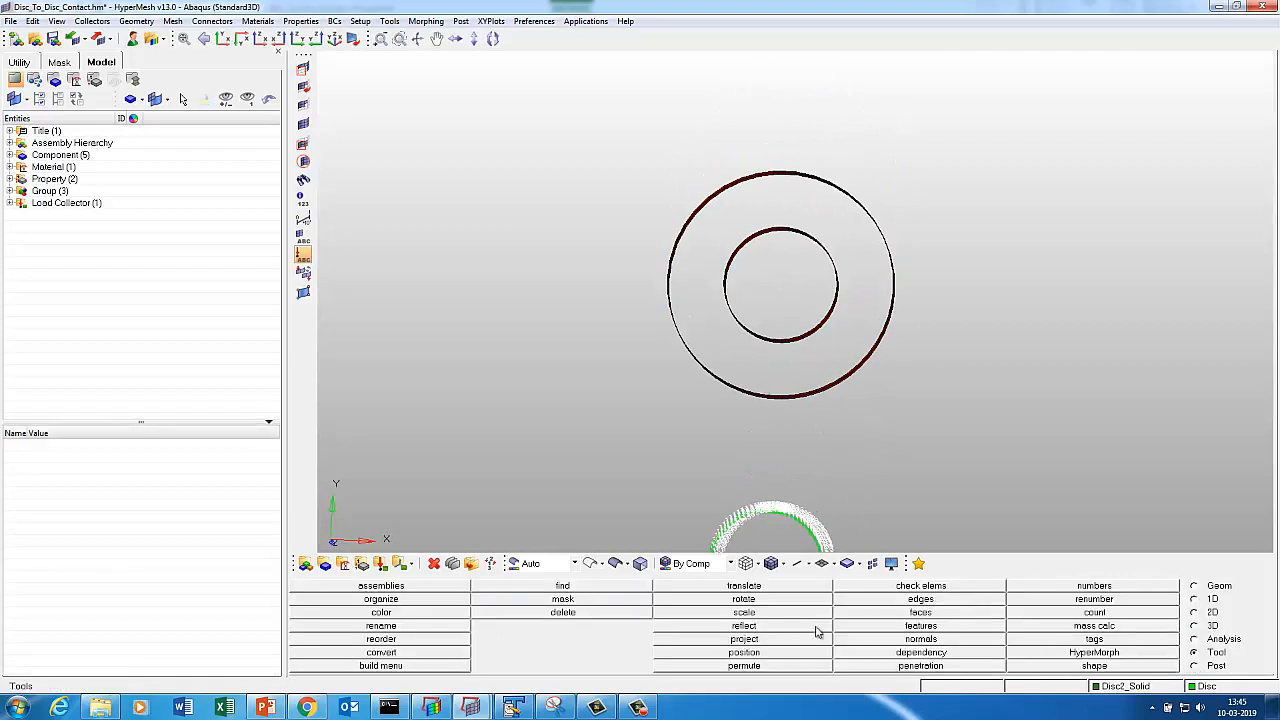
# Create a blue load collector named 'Disc2'.
pyautogui.click(380, 566)
pyautogui.click(648, 588)
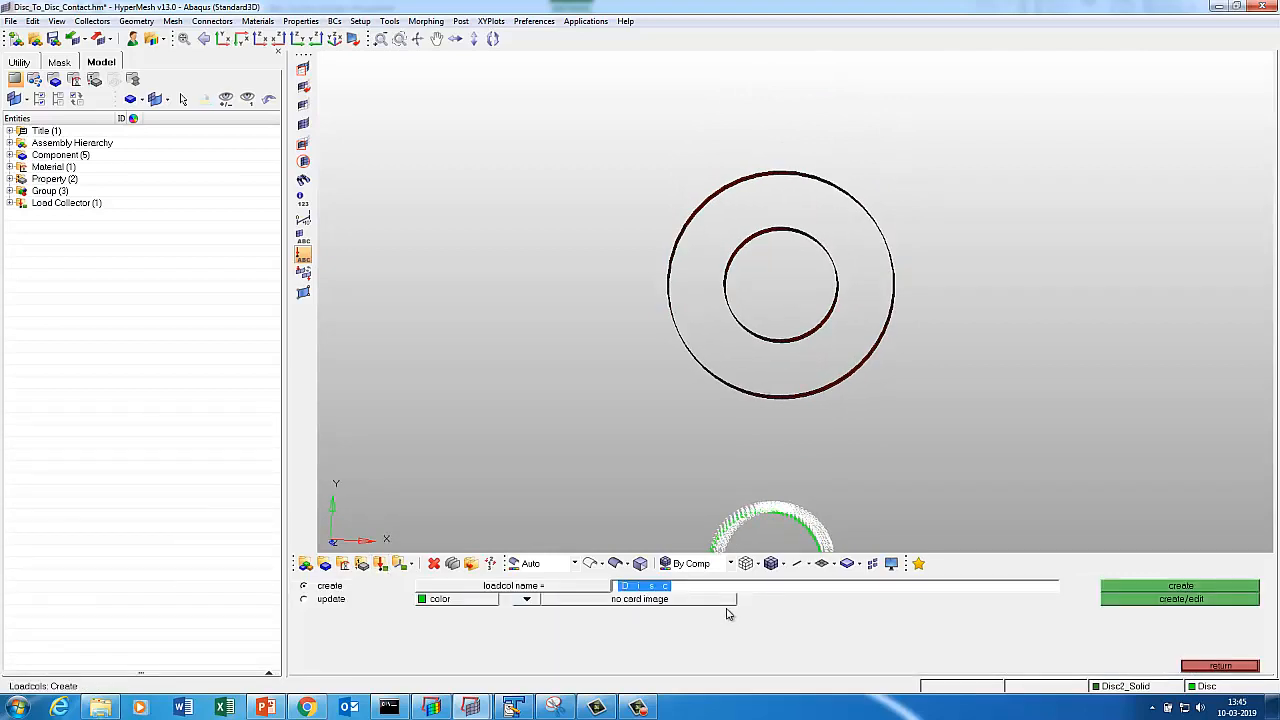
pyautogui.write('Disc2')
pyautogui.click(468, 600)
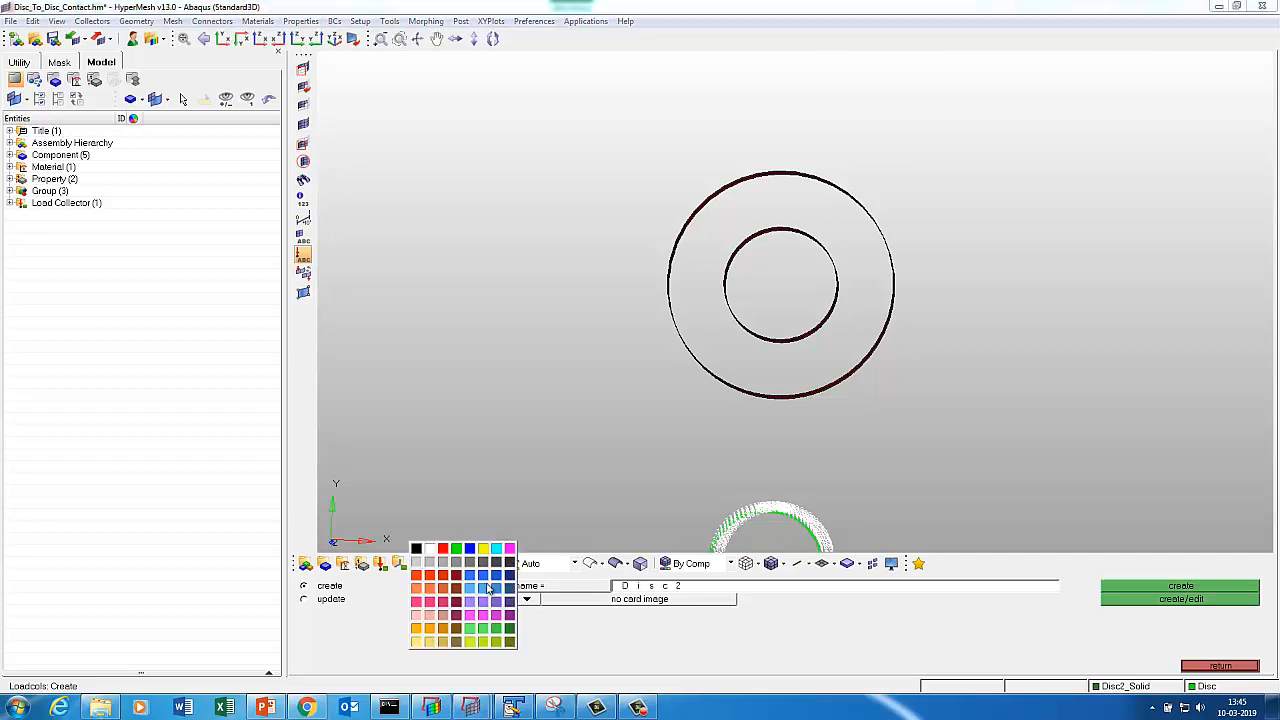
pyautogui.click(485, 551)
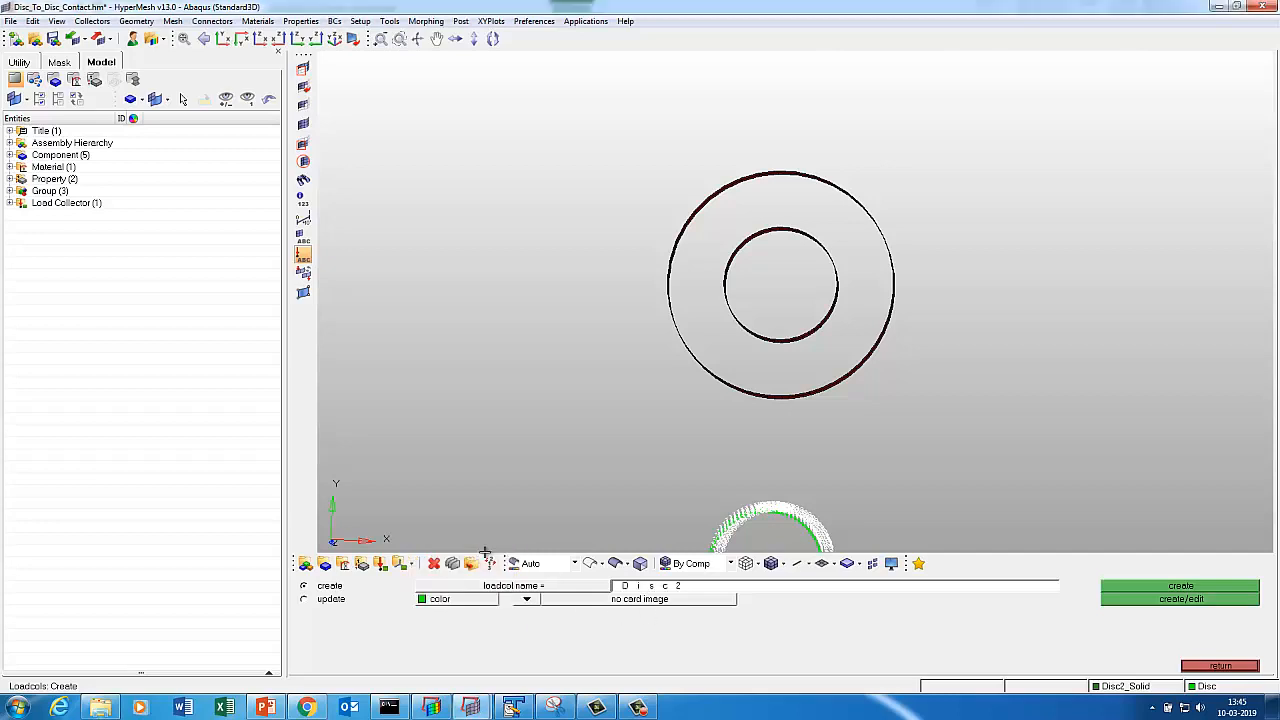
pyautogui.click(468, 601)
pyautogui.click(474, 556)
pyautogui.click(1165, 593)
pyautogui.click(1214, 666)
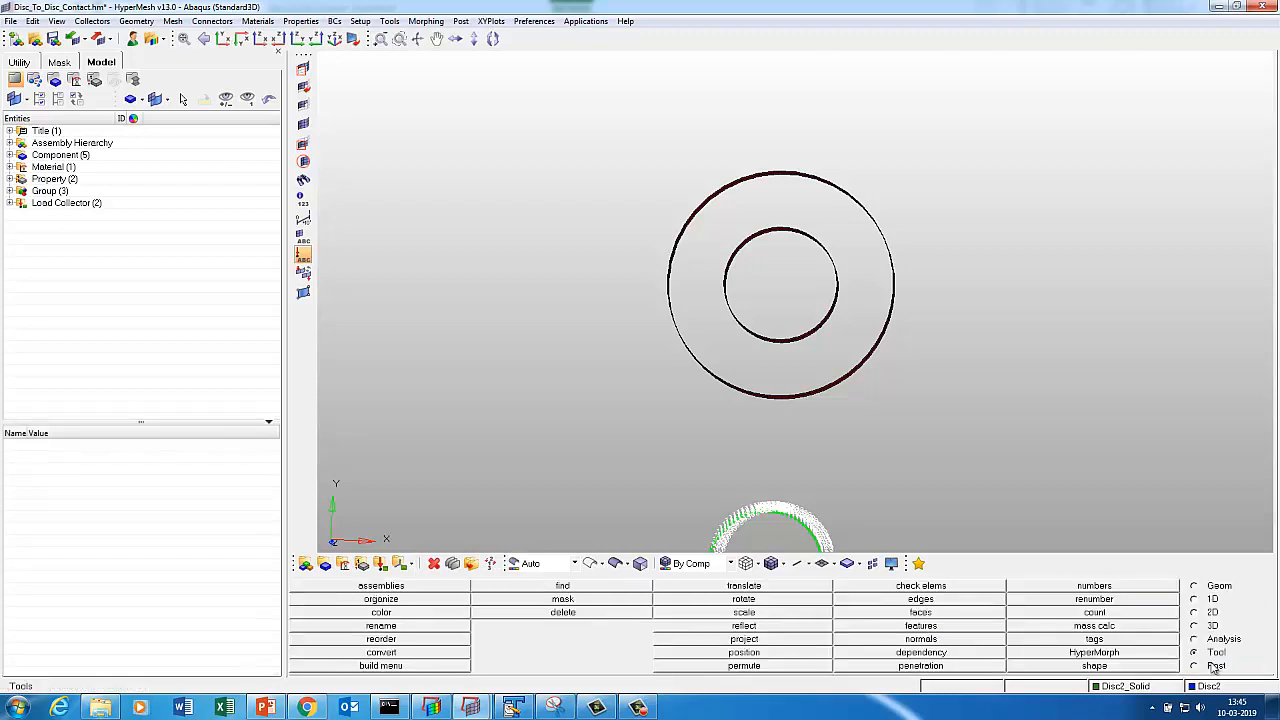
# Start a nodal constraint on the Analysis page, entering 0 for the dof2 value.
pyautogui.click(1209, 640)
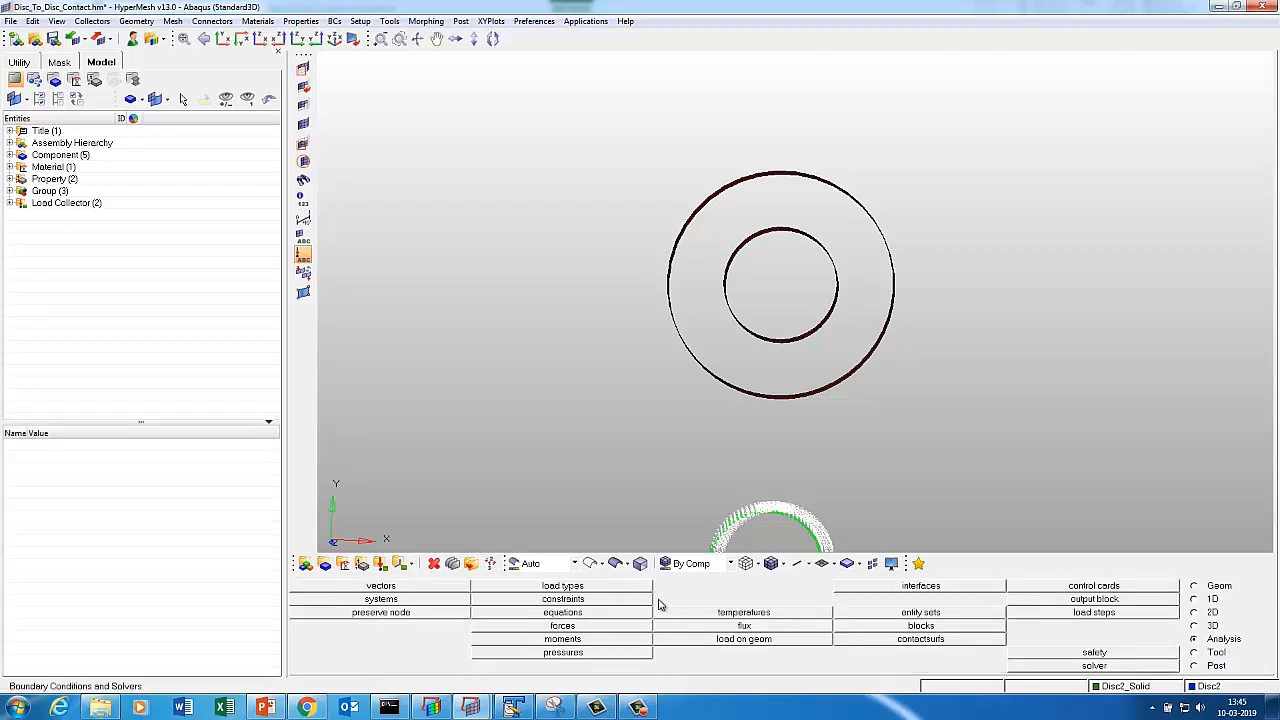
pyautogui.click(577, 601)
pyautogui.click(996, 600)
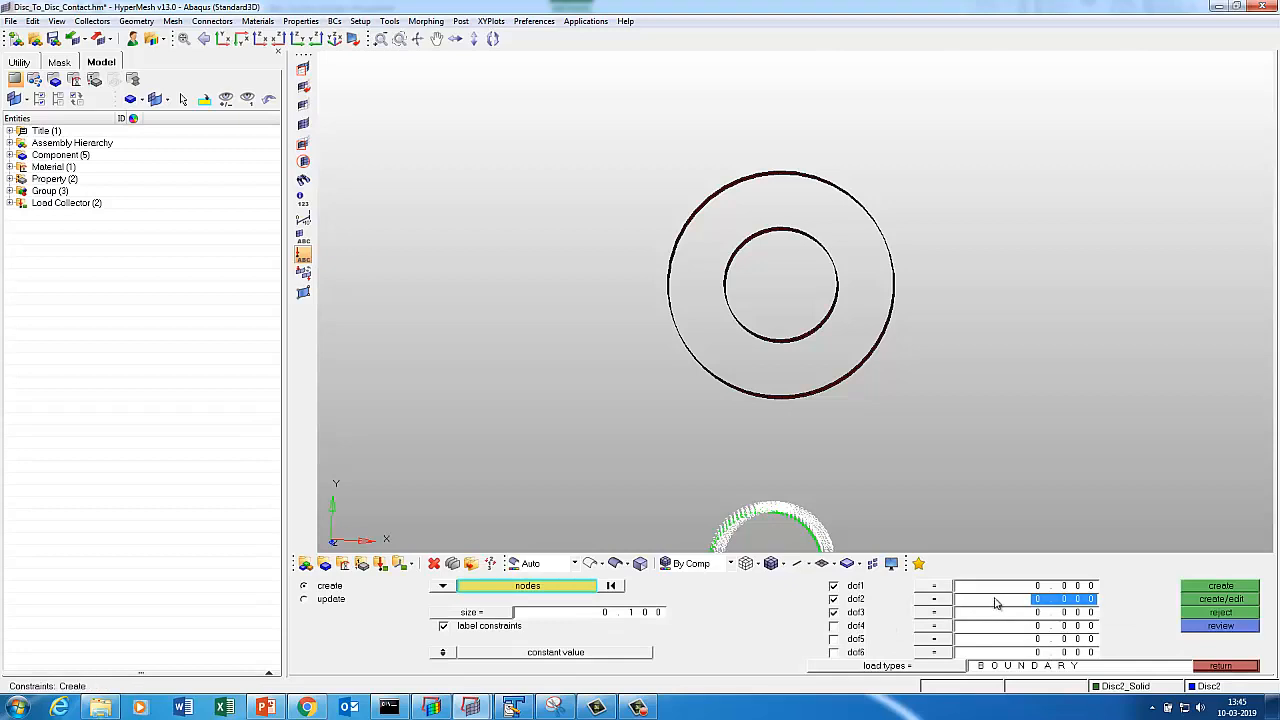
pyautogui.write('0')
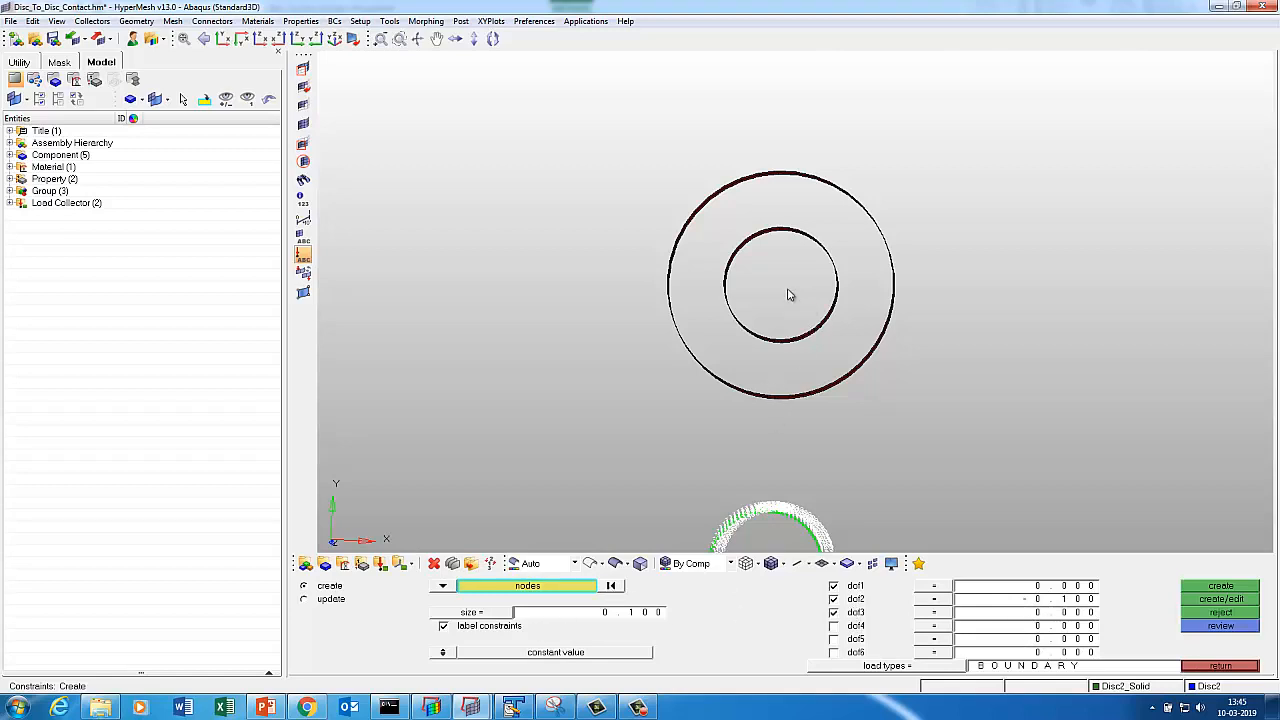
# Create 150 constraints on the top disc's inner-ring nodes, with dof2 set to -0.1.
pyautogui.keyDown('shift'); pyautogui.moveTo(712, 222); pyautogui.dragTo(856, 368); pyautogui.keyUp('shift')
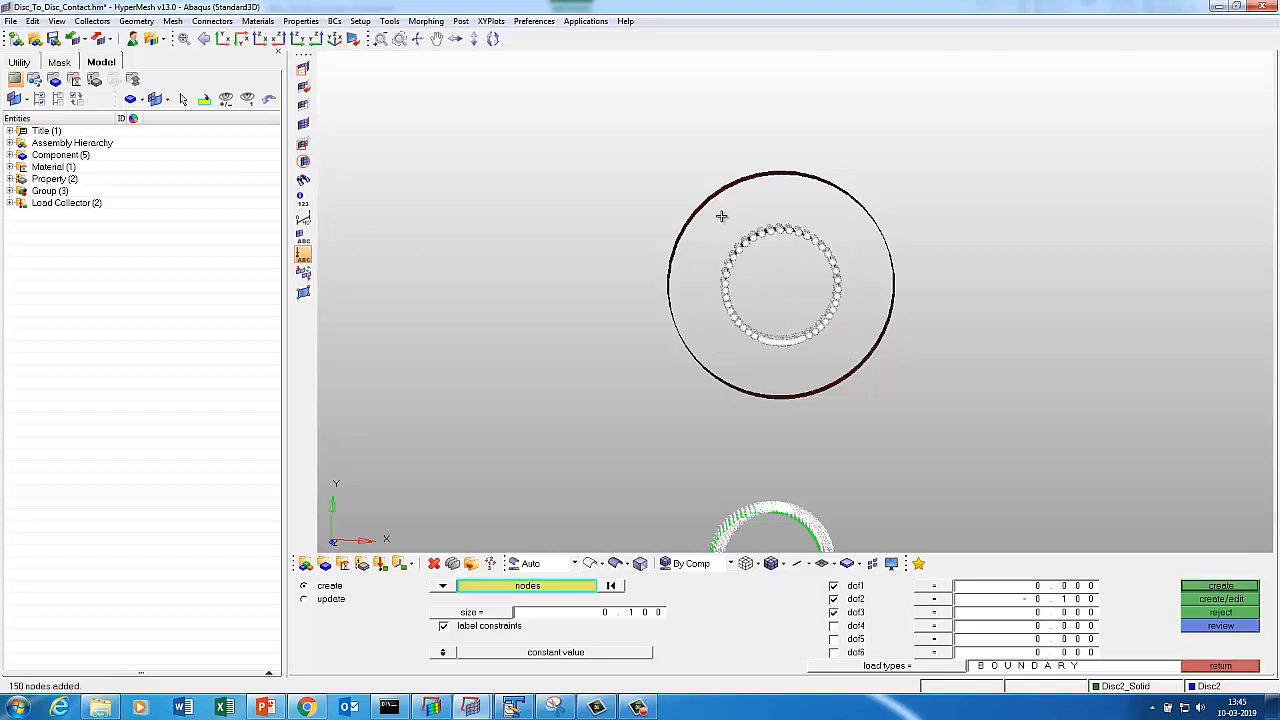
pyautogui.keyDown('shift'); pyautogui.moveTo(720, 216); pyautogui.dragTo(846, 353); pyautogui.keyUp('shift')
pyautogui.click(1218, 586)
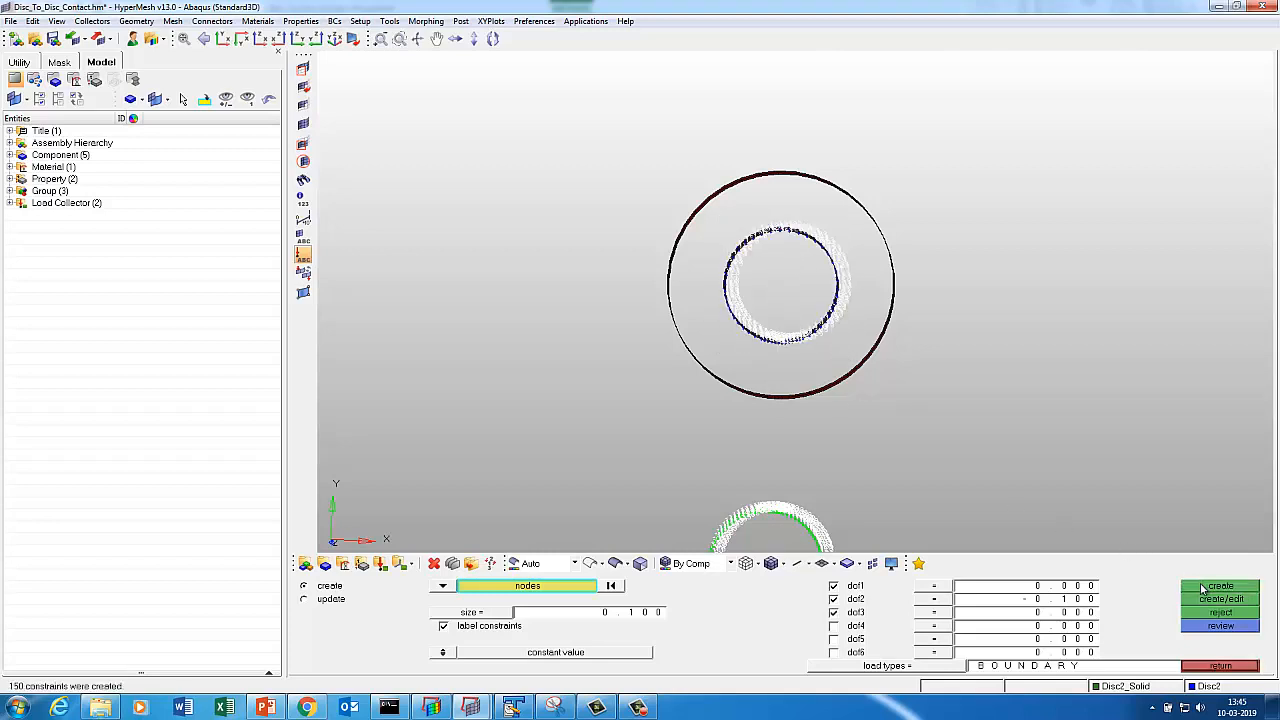
pyautogui.click(1216, 667)
# Delete the temporary faces component.
pyautogui.click(1201, 655)
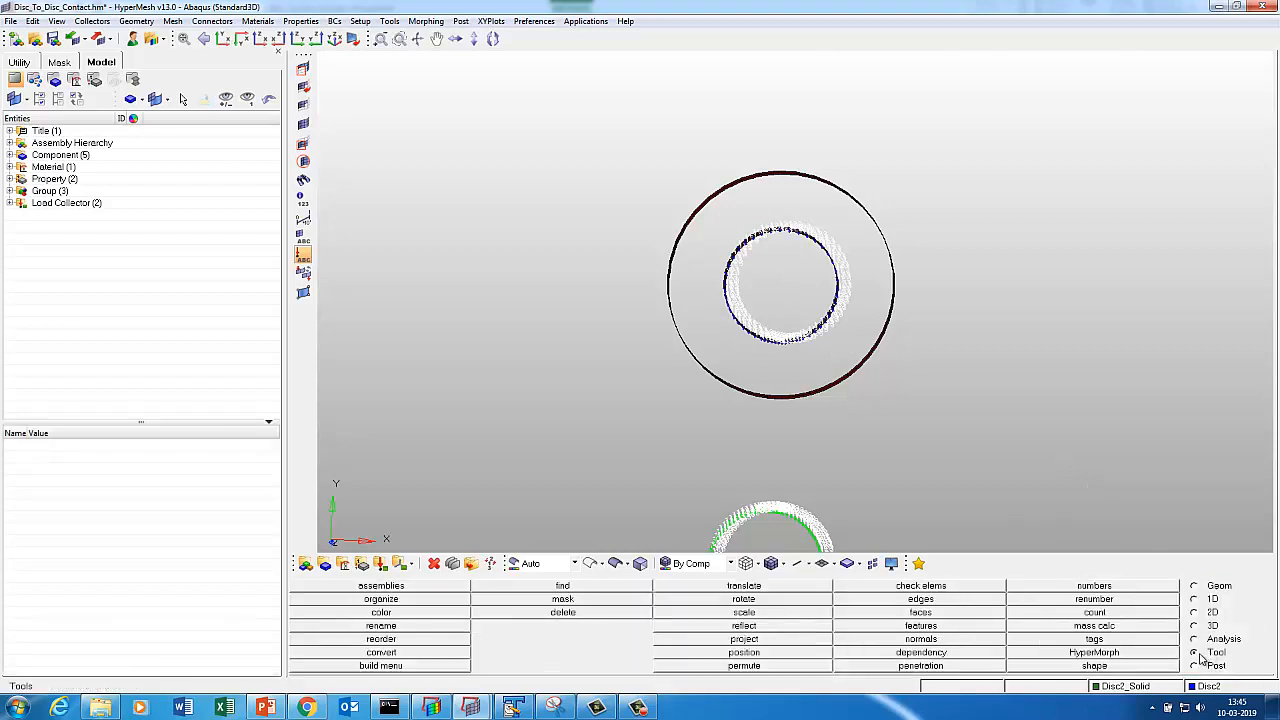
pyautogui.click(966, 612)
pyautogui.click(1093, 600)
# Show only the green and magenta solid disc meshes, fitted to the view, on the Analysis page.
pyautogui.press('d')
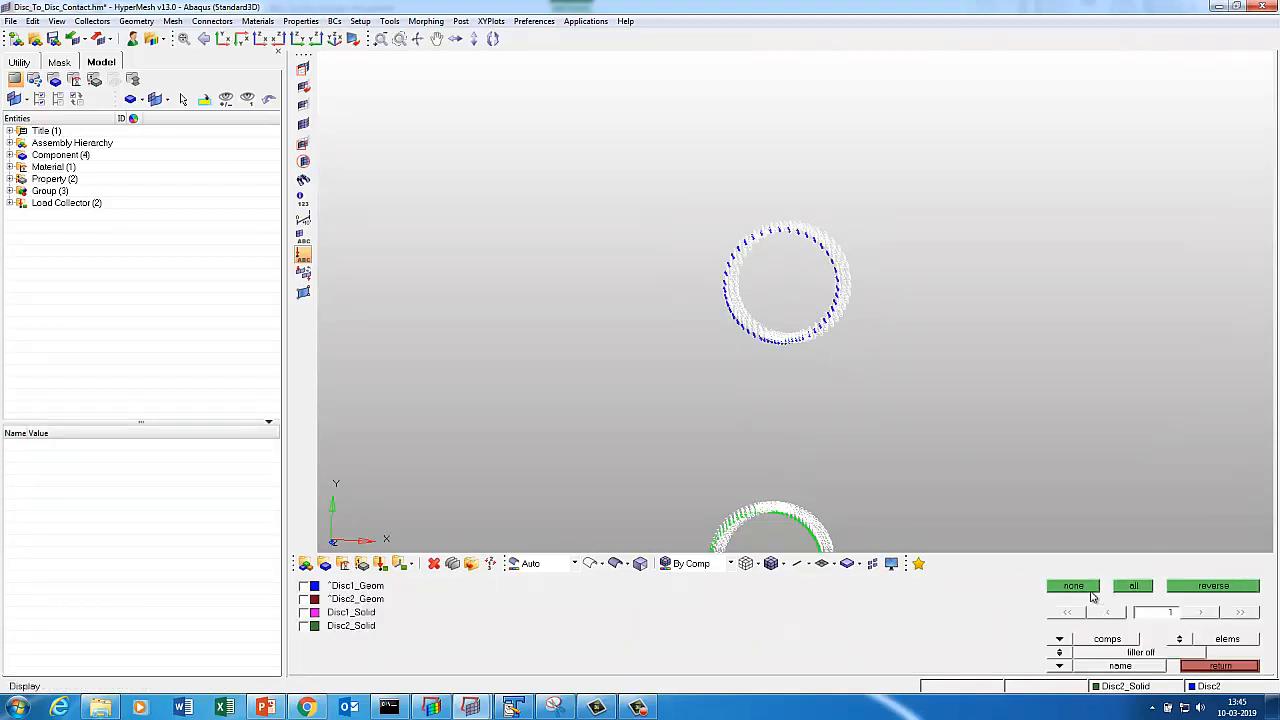
pyautogui.click(1120, 590)
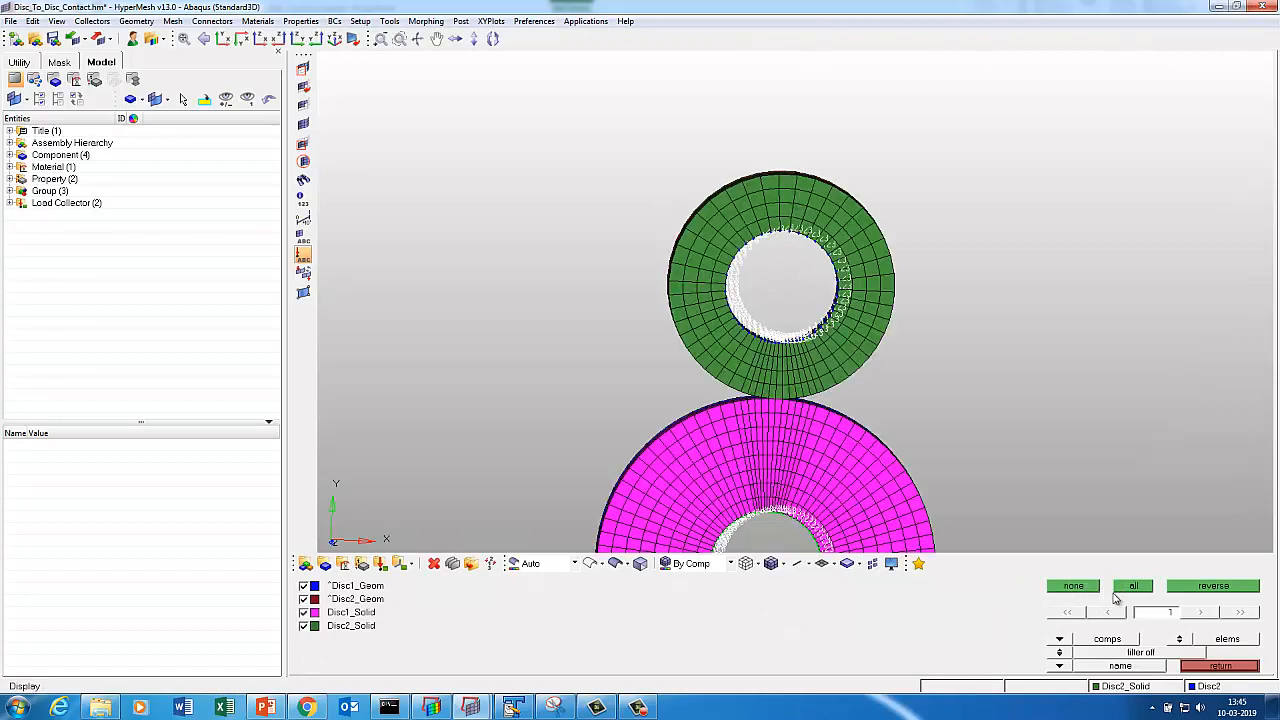
pyautogui.press('f')
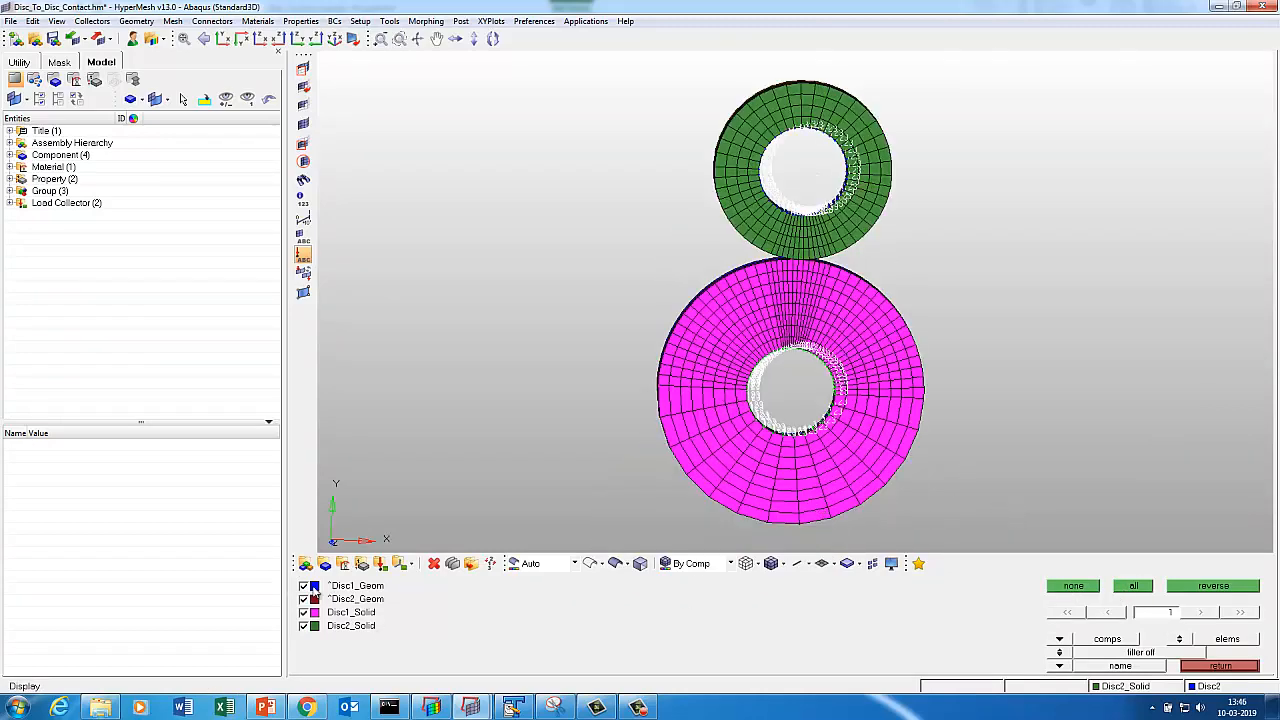
pyautogui.click(1198, 666)
pyautogui.click(1215, 666)
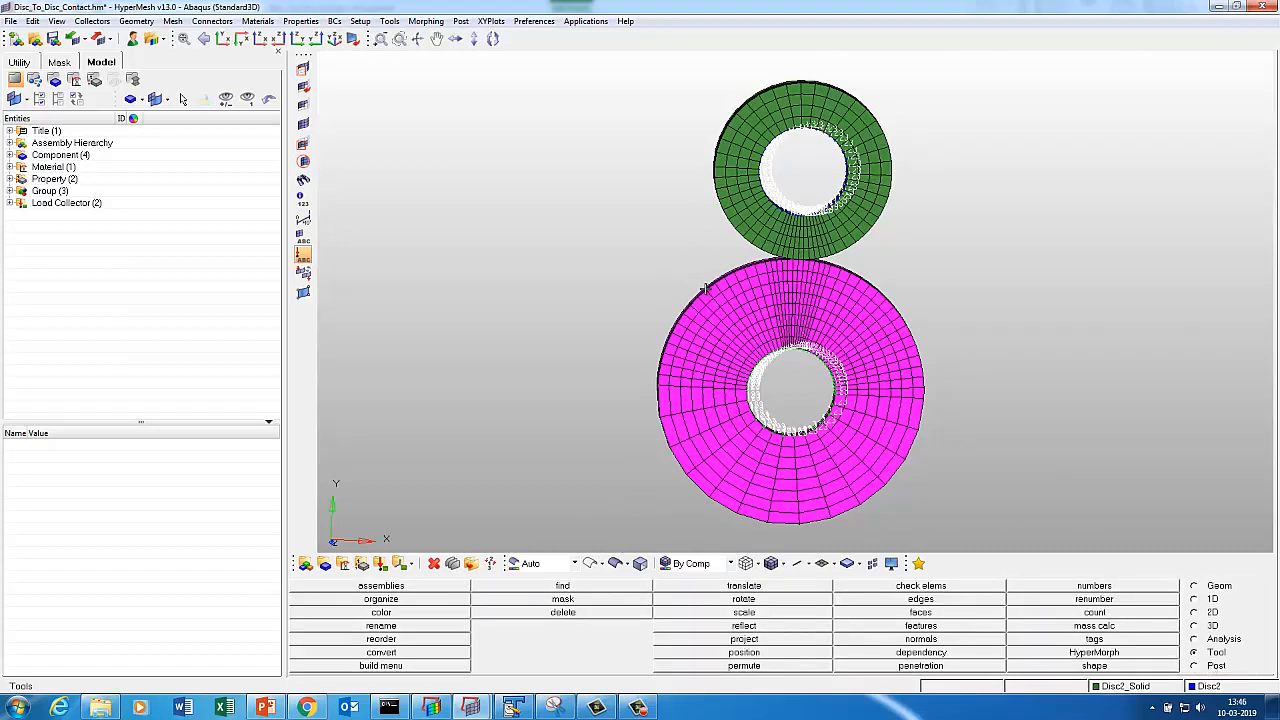
pyautogui.click(1200, 640)
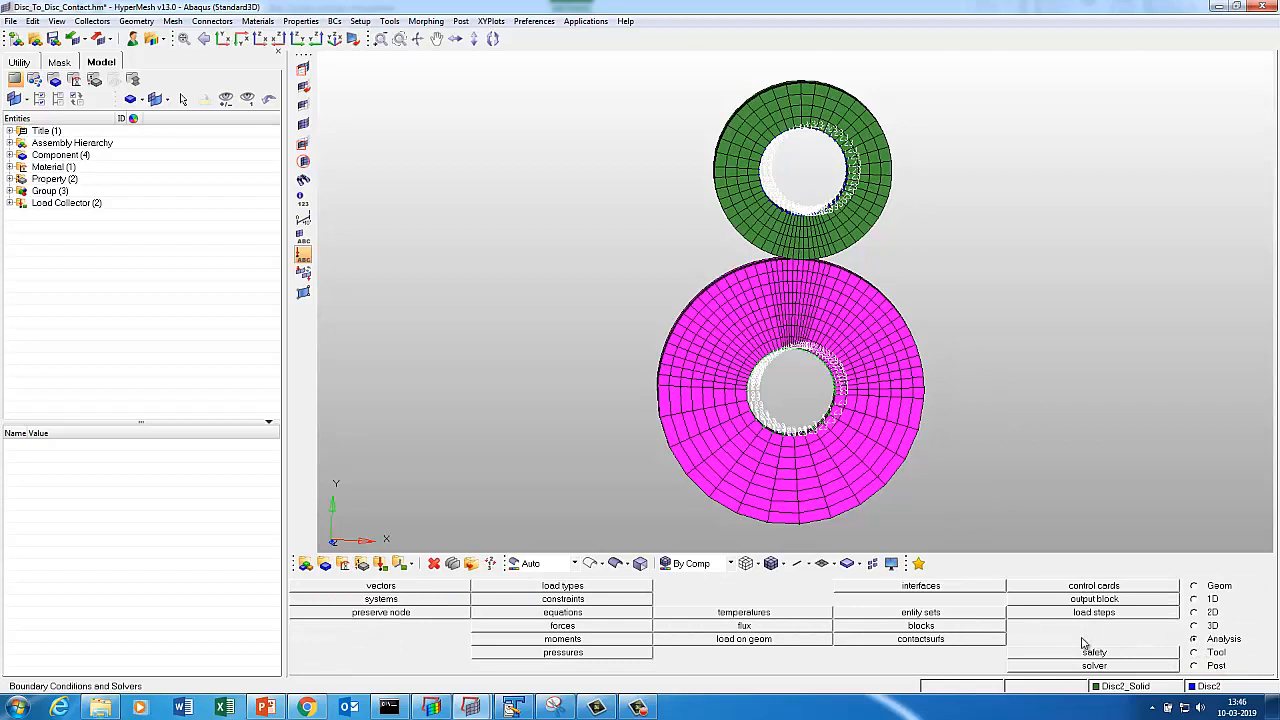
# Create an output block named 'Output' requesting field output with PRESELECT variables.
pyautogui.click(1040, 598)
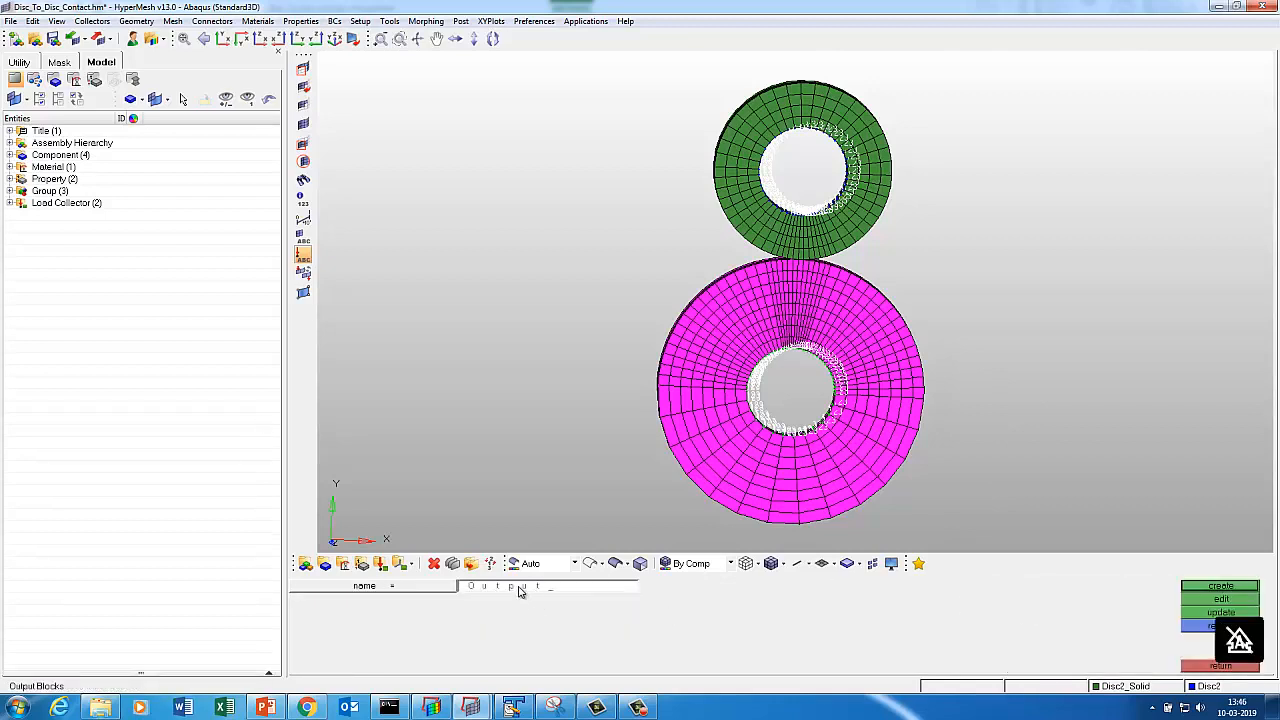
pyautogui.click(1201, 599)
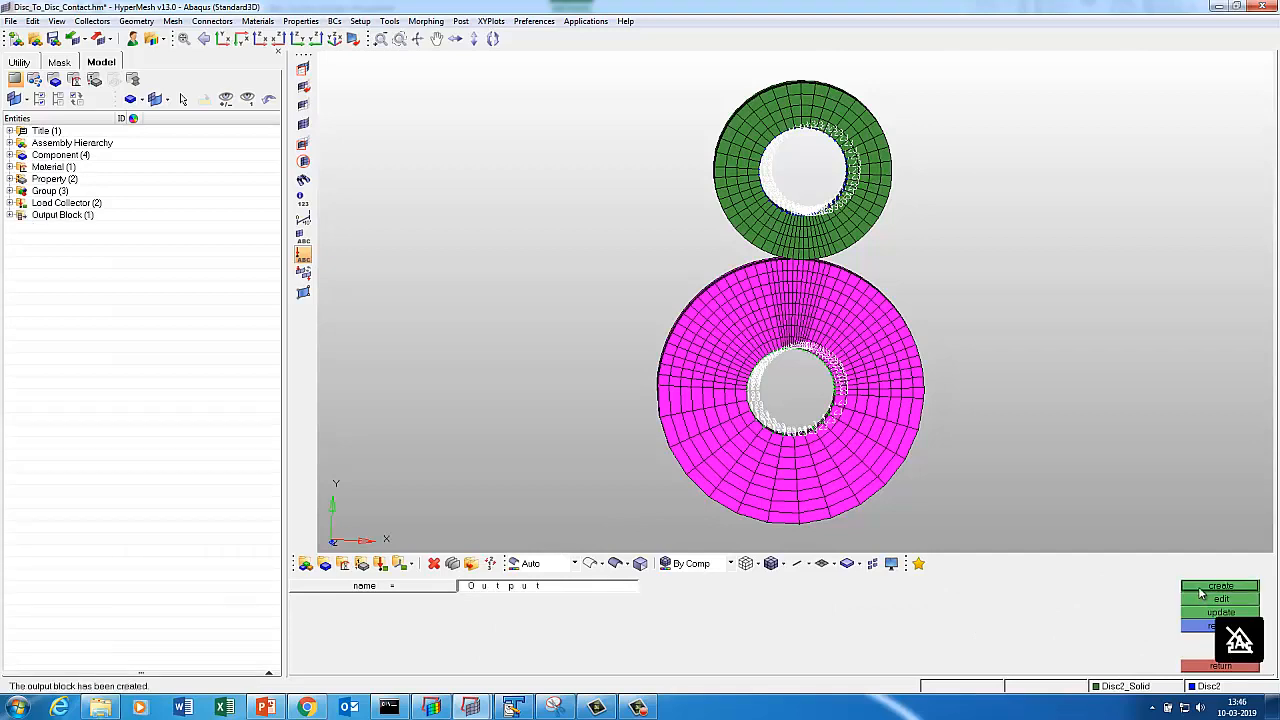
pyautogui.click(302, 667)
pyautogui.click(302, 667)
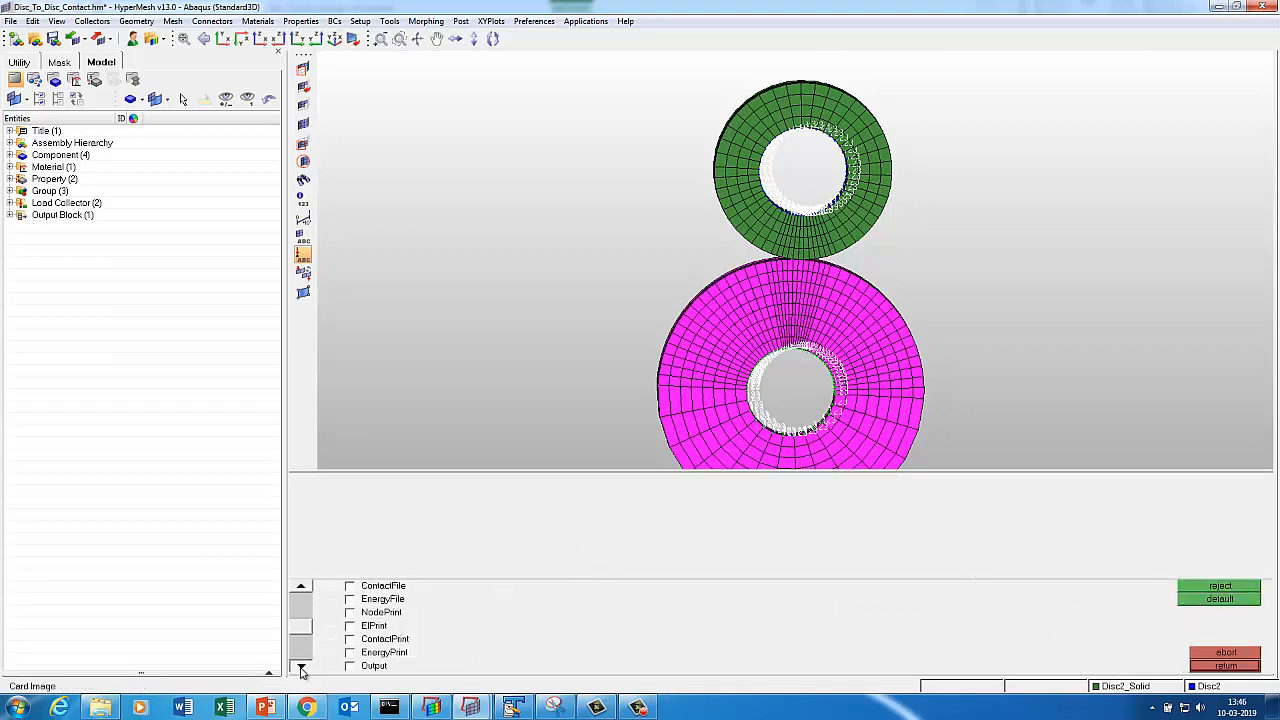
pyautogui.click(302, 667)
pyautogui.click(363, 653)
pyautogui.click(301, 666)
pyautogui.click(301, 666)
pyautogui.click(301, 666)
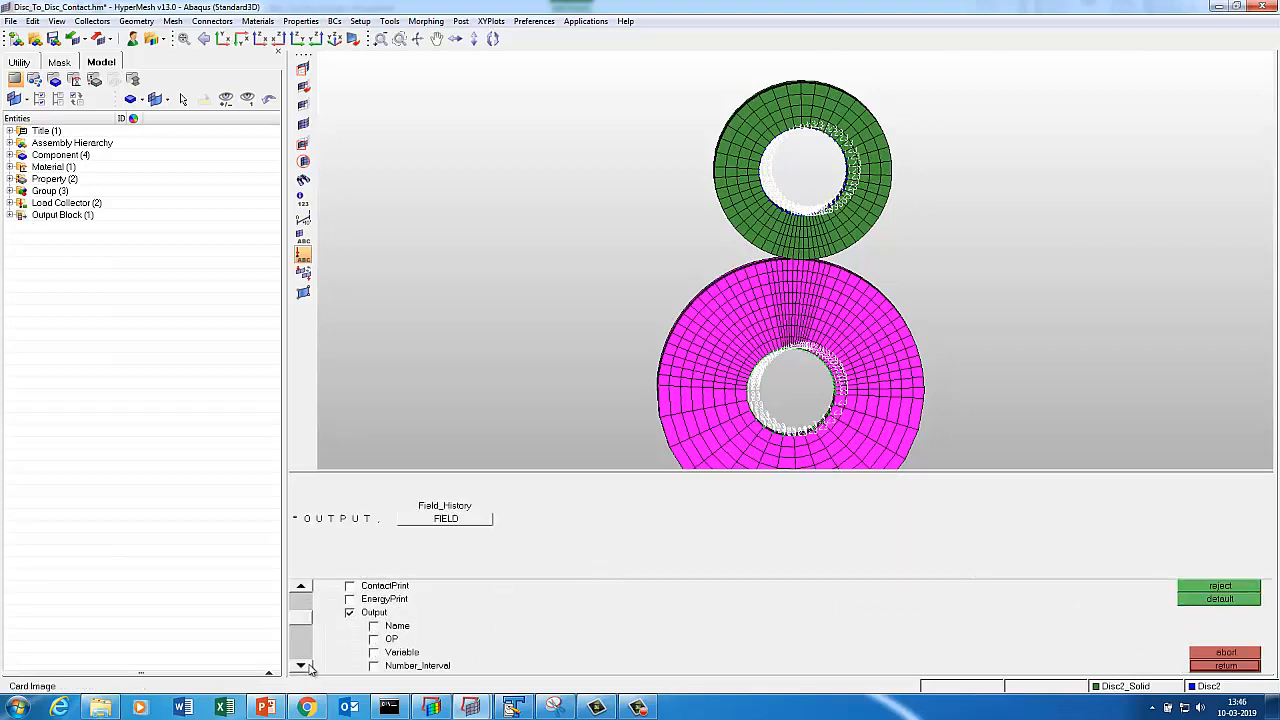
pyautogui.click(301, 666)
pyautogui.click(404, 640)
pyautogui.click(677, 519)
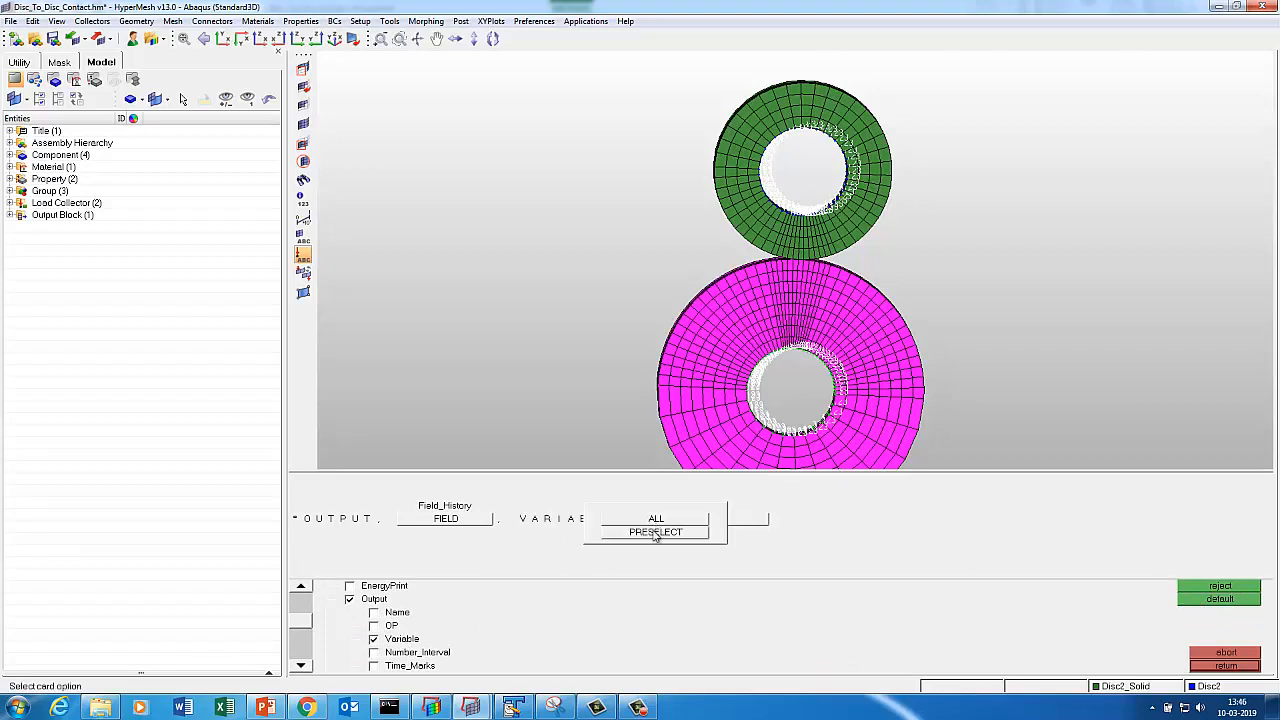
pyautogui.click(660, 532)
# Add output frequency 1 plus node and element output requests to the Output card.
pyautogui.click(302, 666)
pyautogui.click(302, 666)
pyautogui.click(302, 666)
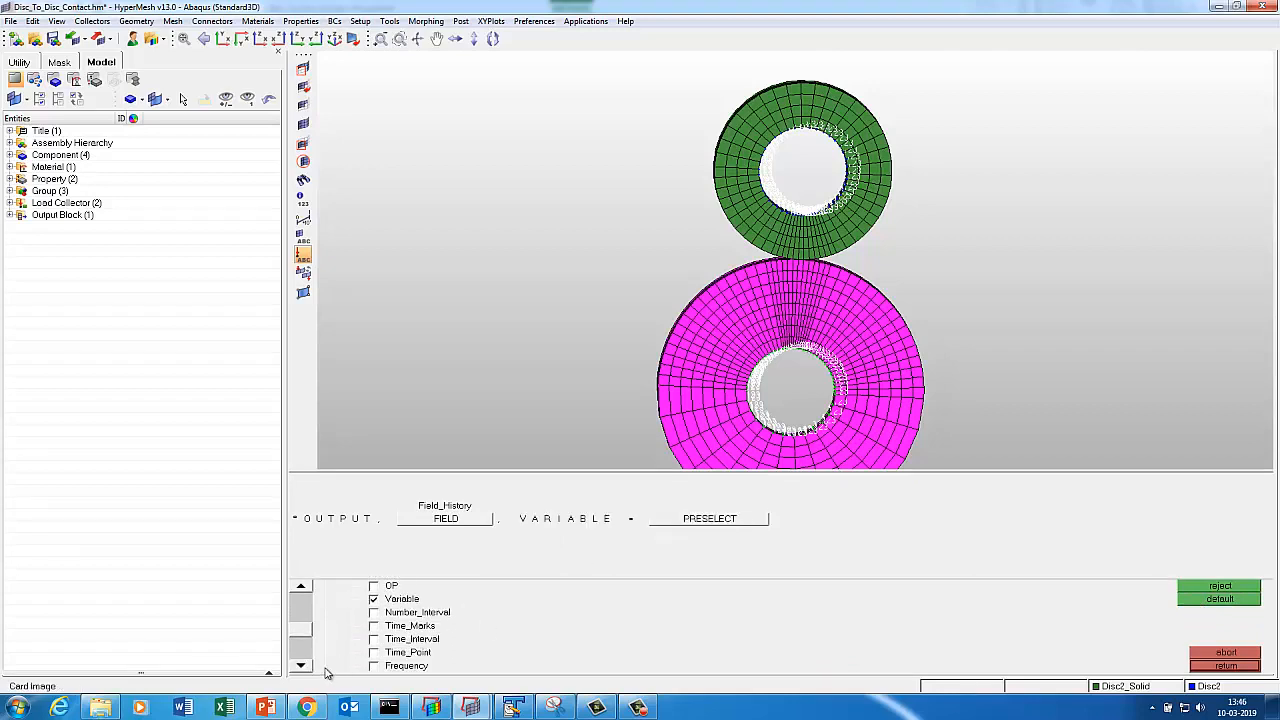
pyautogui.click(373, 652)
pyautogui.click(959, 522)
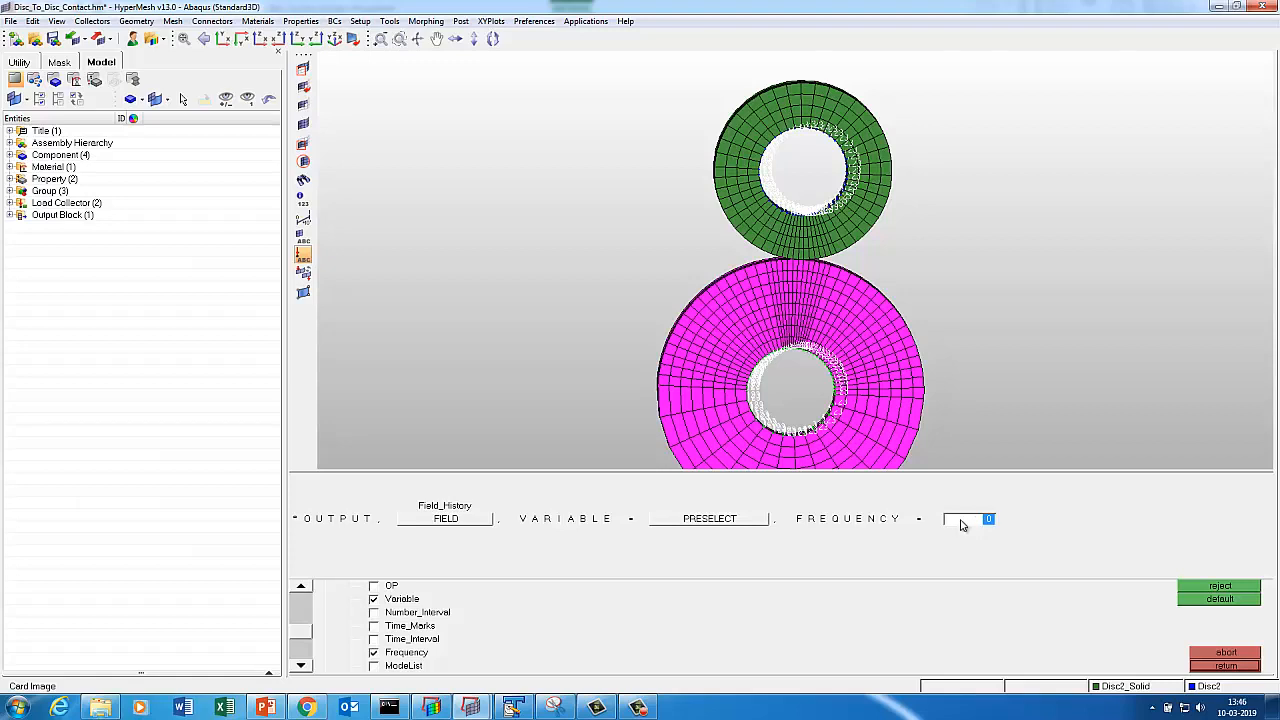
pyautogui.click(302, 666)
pyautogui.click(302, 666)
pyautogui.click(302, 666)
pyautogui.click(302, 666)
pyautogui.click(373, 625)
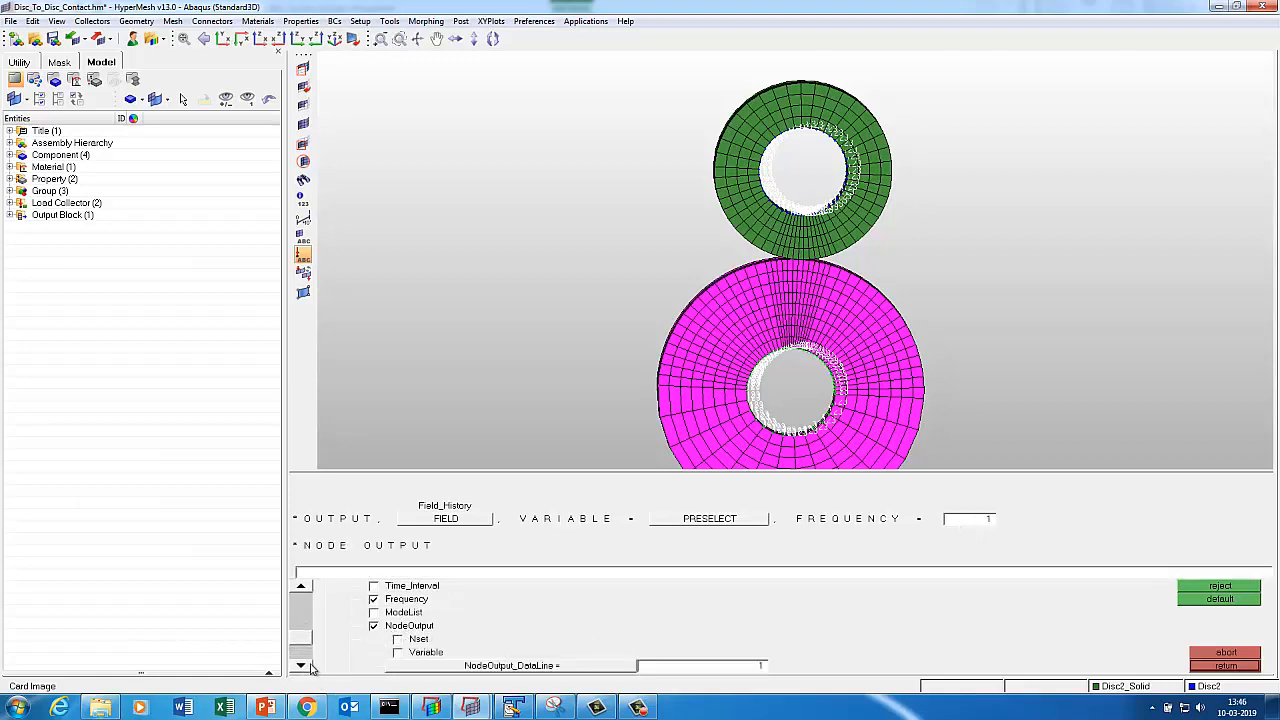
pyautogui.click(302, 666)
pyautogui.click(302, 666)
pyautogui.click(302, 666)
pyautogui.click(373, 638)
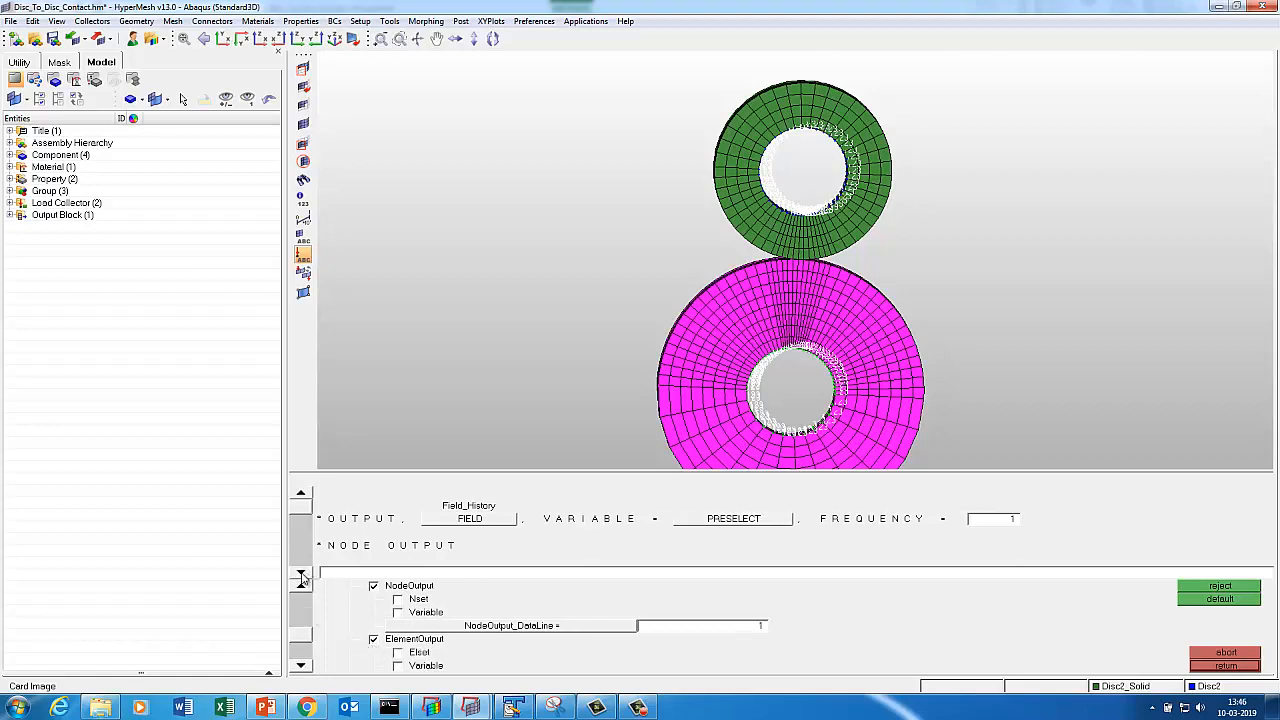
pyautogui.click(1233, 666)
pyautogui.click(1210, 666)
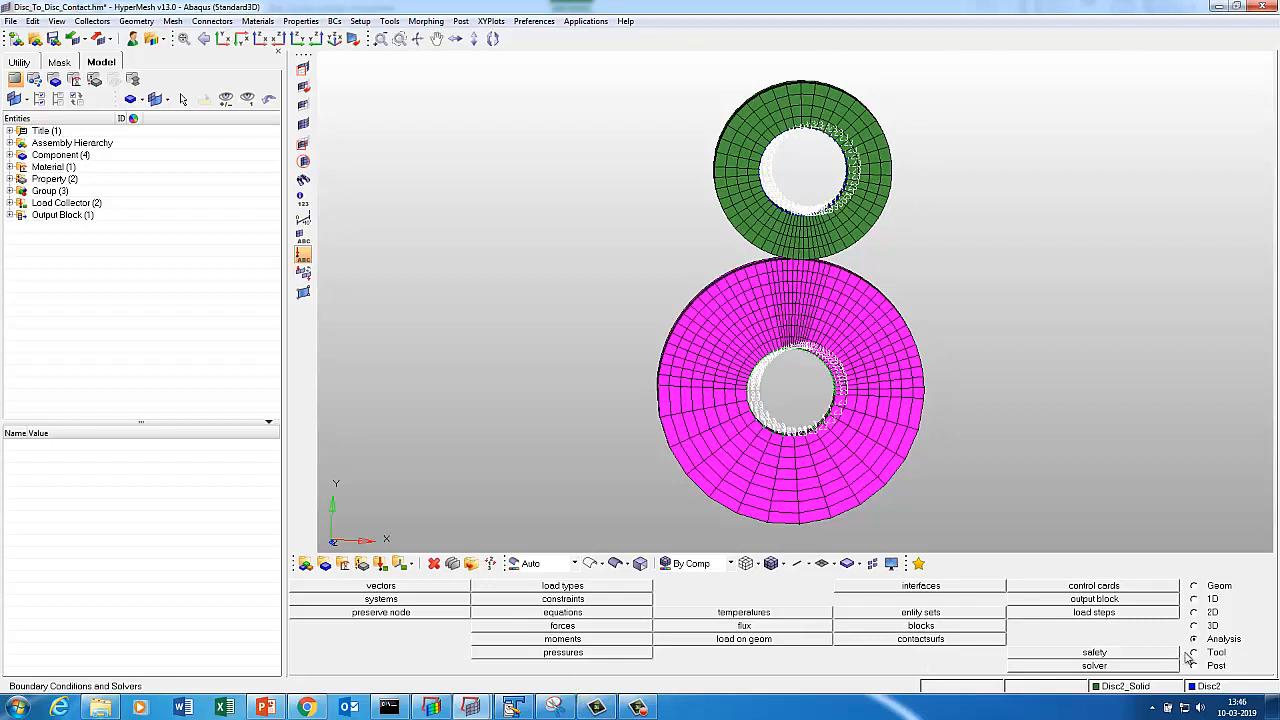
# Create a load step 'Contact' using the Disc and Disc2 load collectors and the Output block.
pyautogui.click(1094, 613)
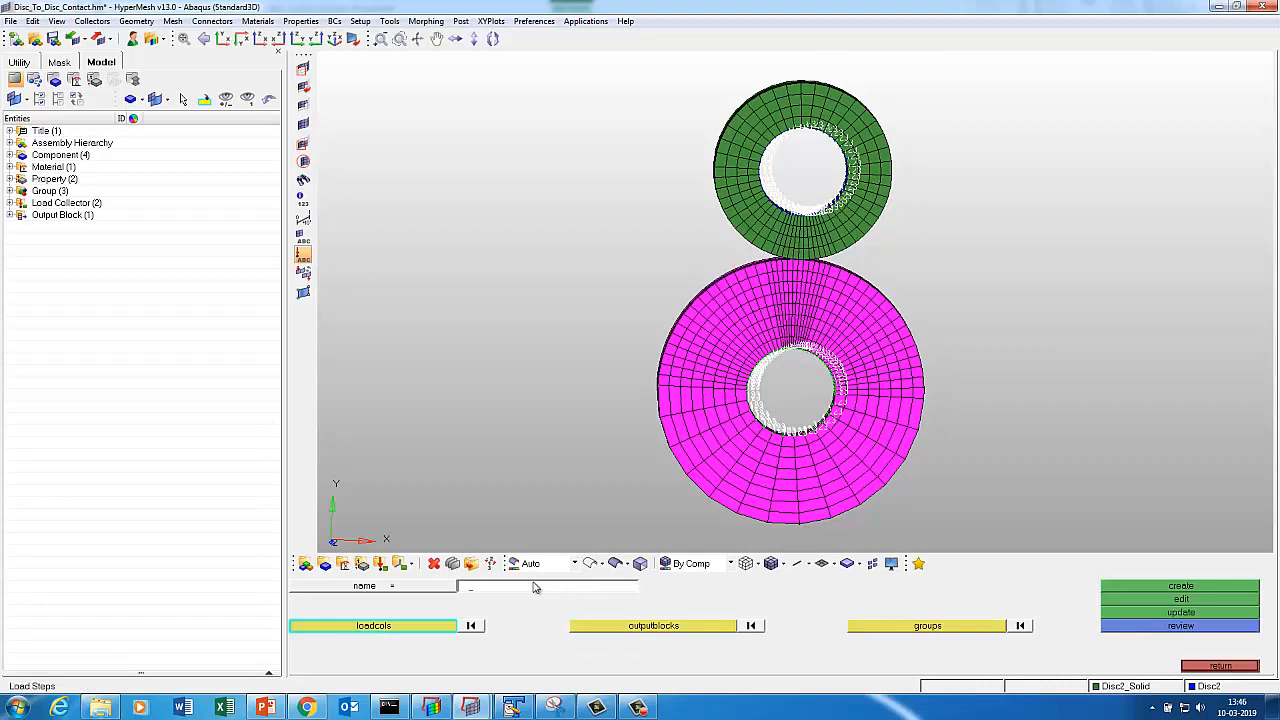
pyautogui.write('Contact')
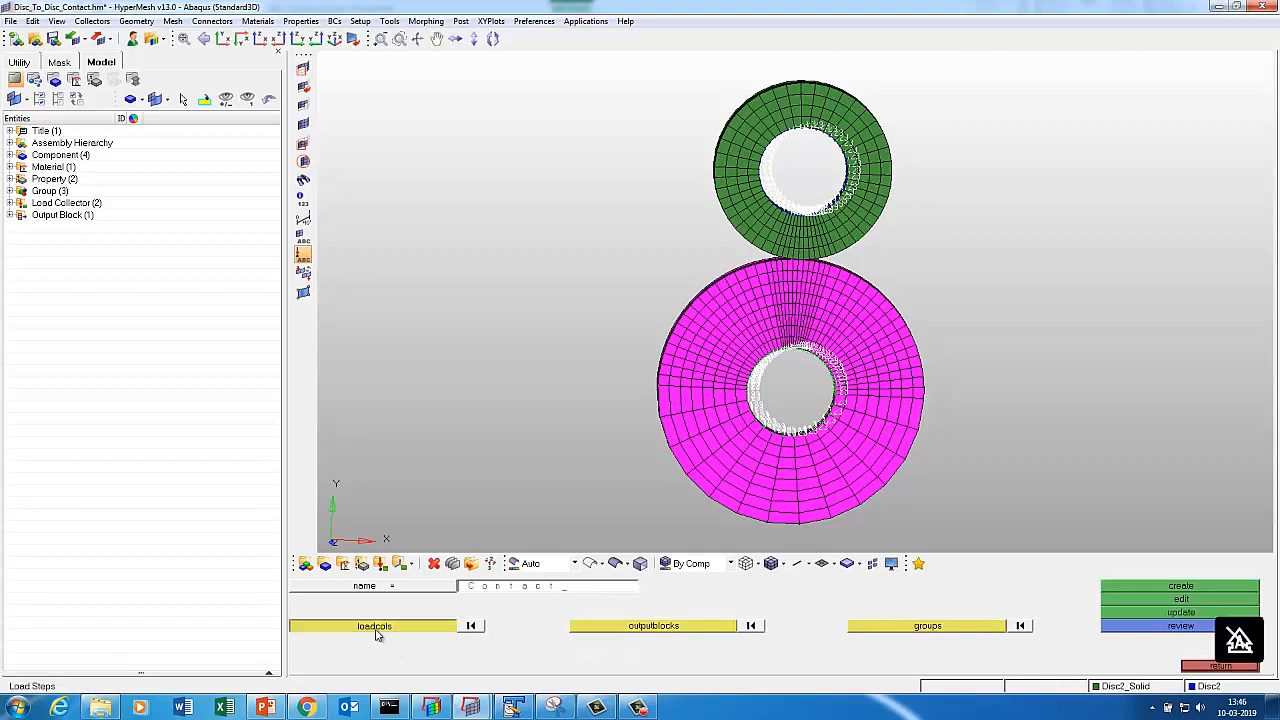
pyautogui.click(378, 628)
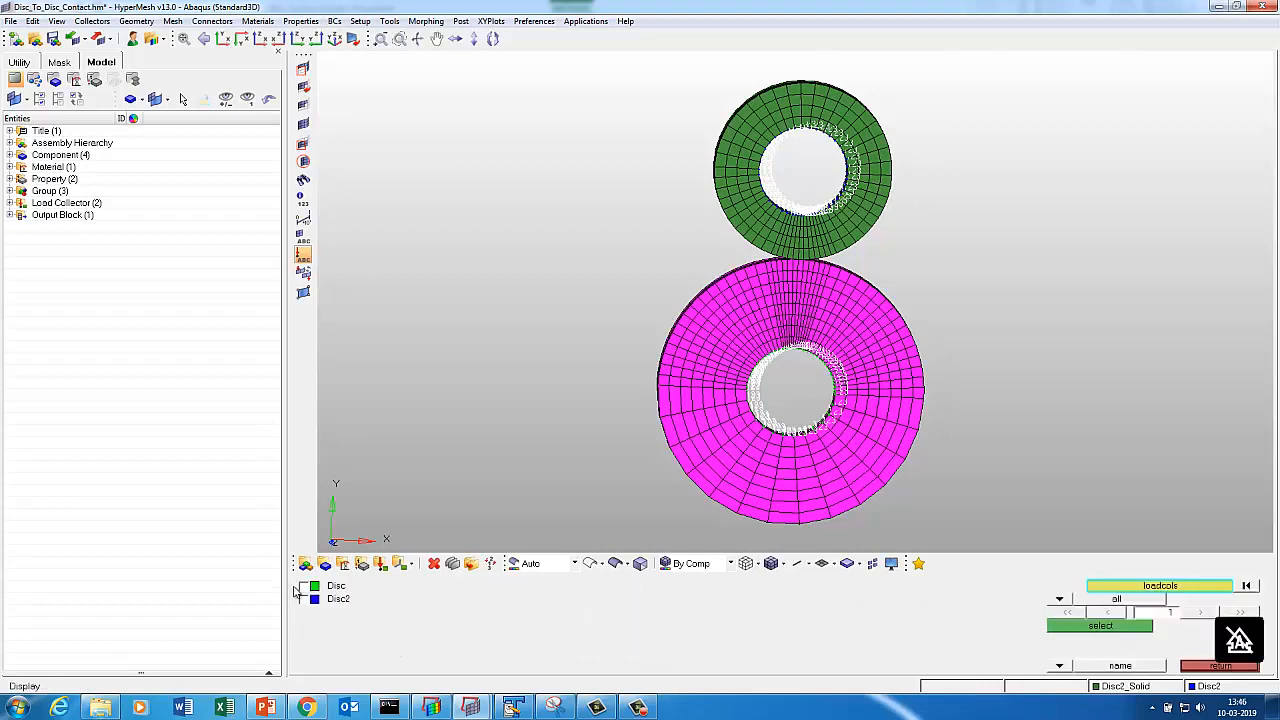
pyautogui.click(1064, 628)
pyautogui.click(595, 627)
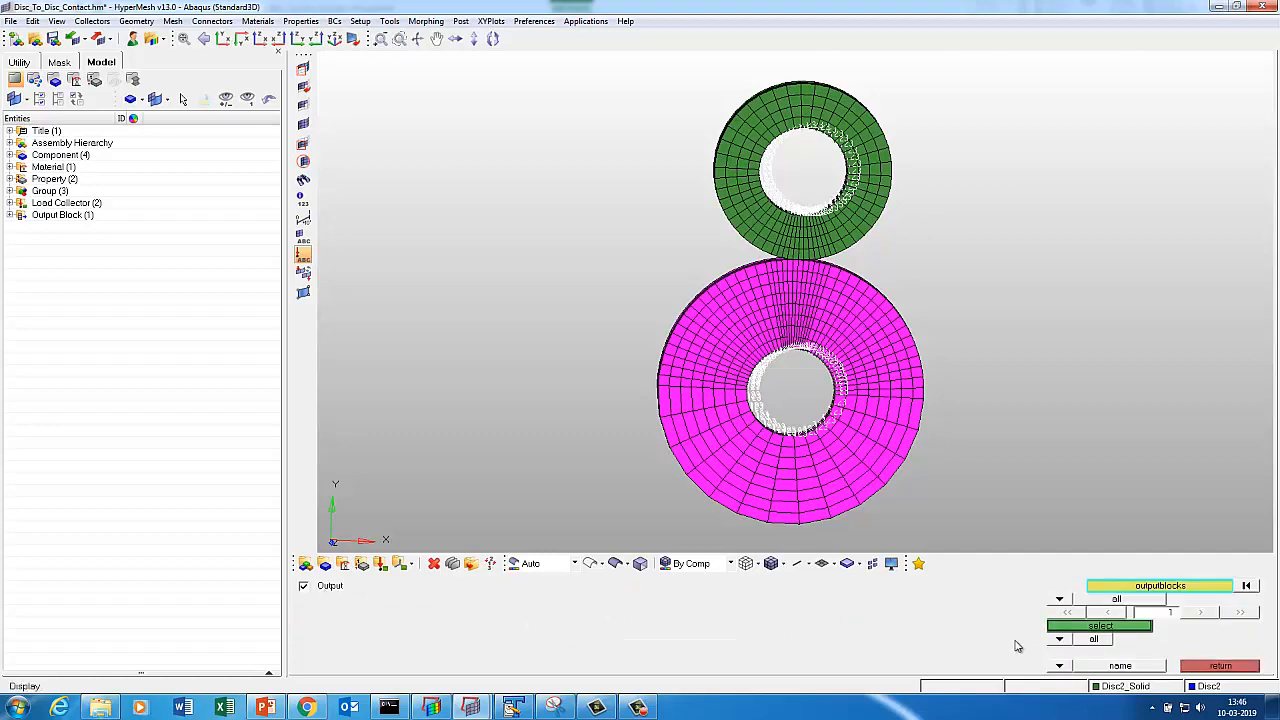
pyautogui.click(1093, 628)
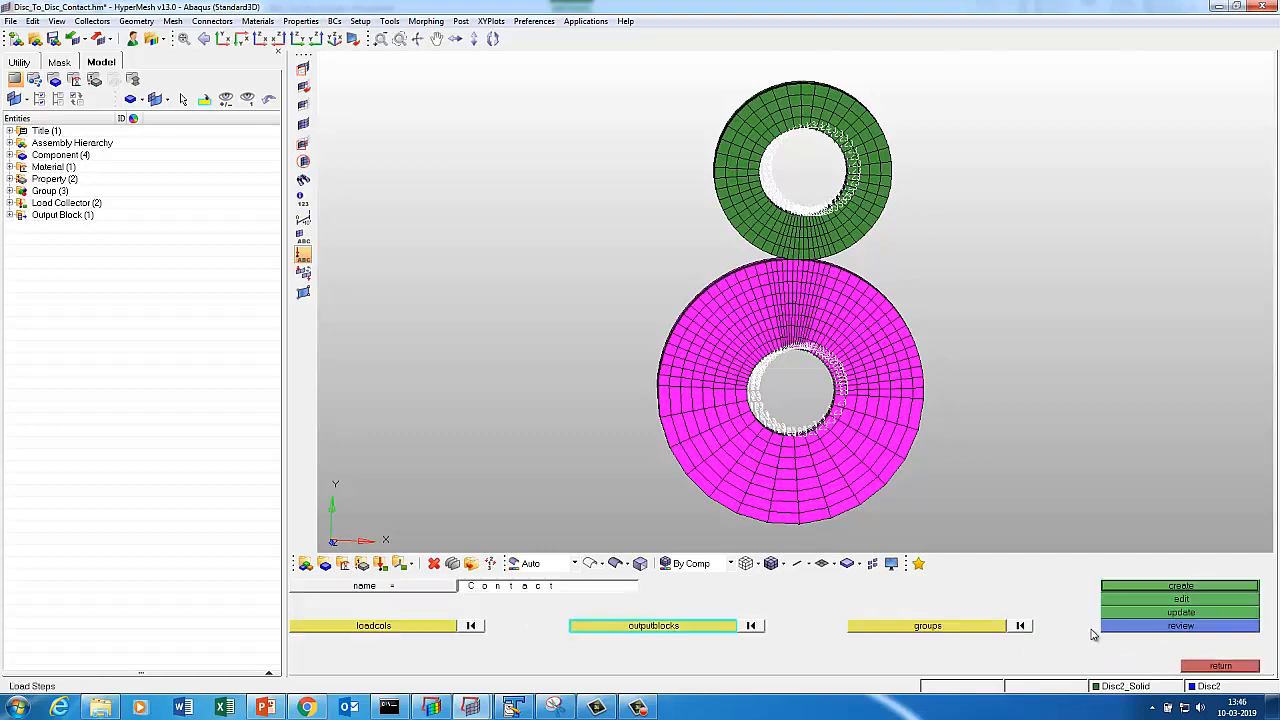
pyautogui.click(1148, 588)
# Make Contact a static step with its name, NLGEOM on and an increment limit.
pyautogui.click(1142, 598)
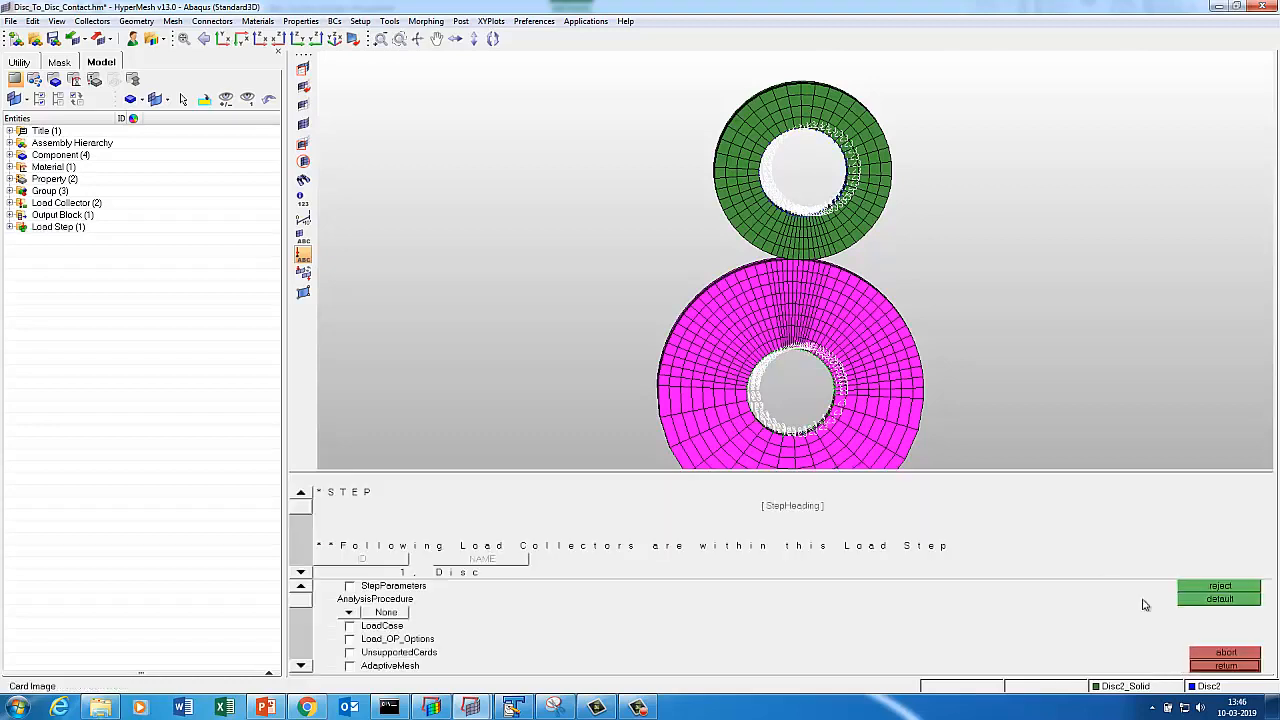
pyautogui.click(350, 614)
pyautogui.click(464, 612)
pyautogui.click(390, 597)
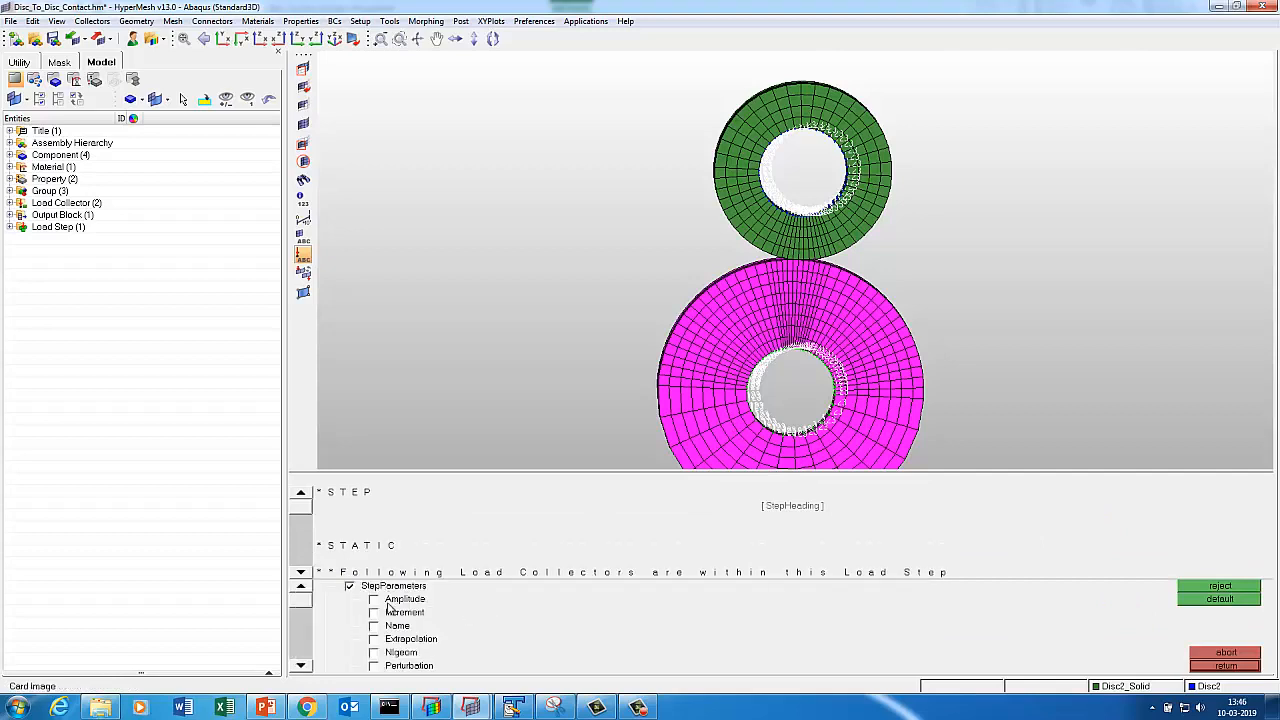
pyautogui.click(396, 627)
pyautogui.click(400, 653)
pyautogui.click(403, 613)
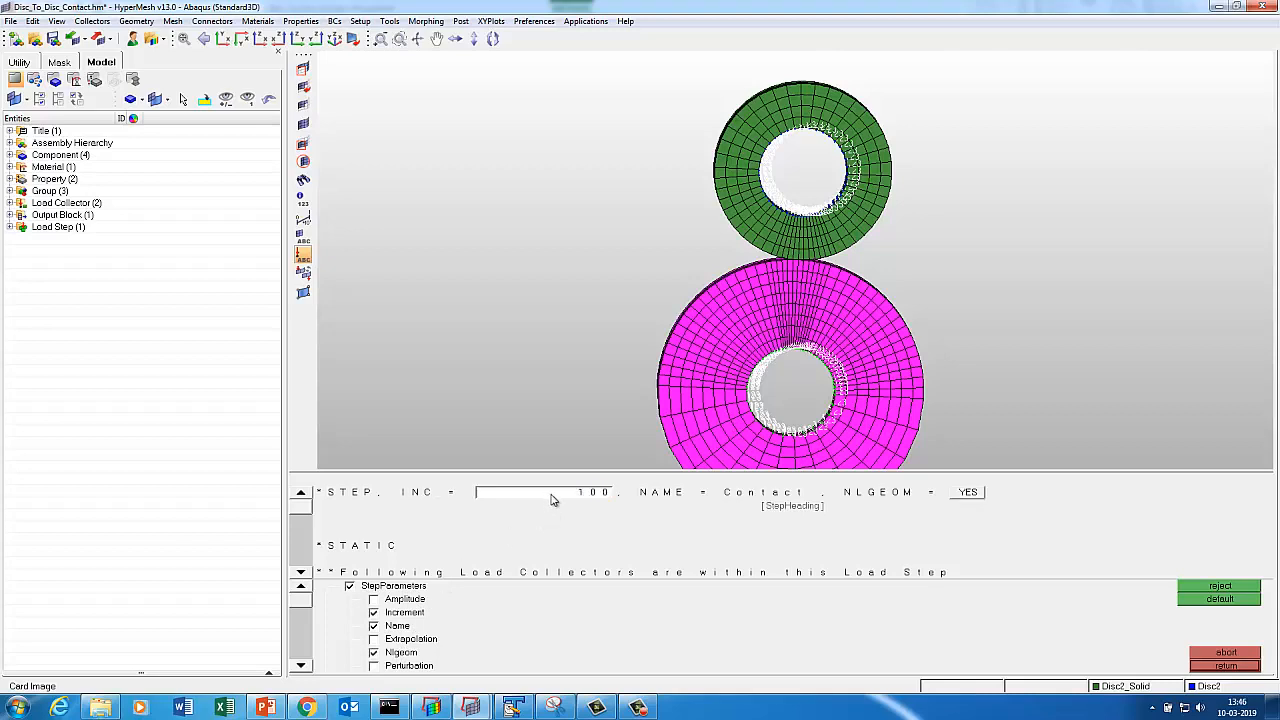
# Enable Dateline and set static increments to 0.010, 1.0, 1e-05 and 1.0.
pyautogui.click(300, 666)
pyautogui.click(300, 666)
pyautogui.click(300, 666)
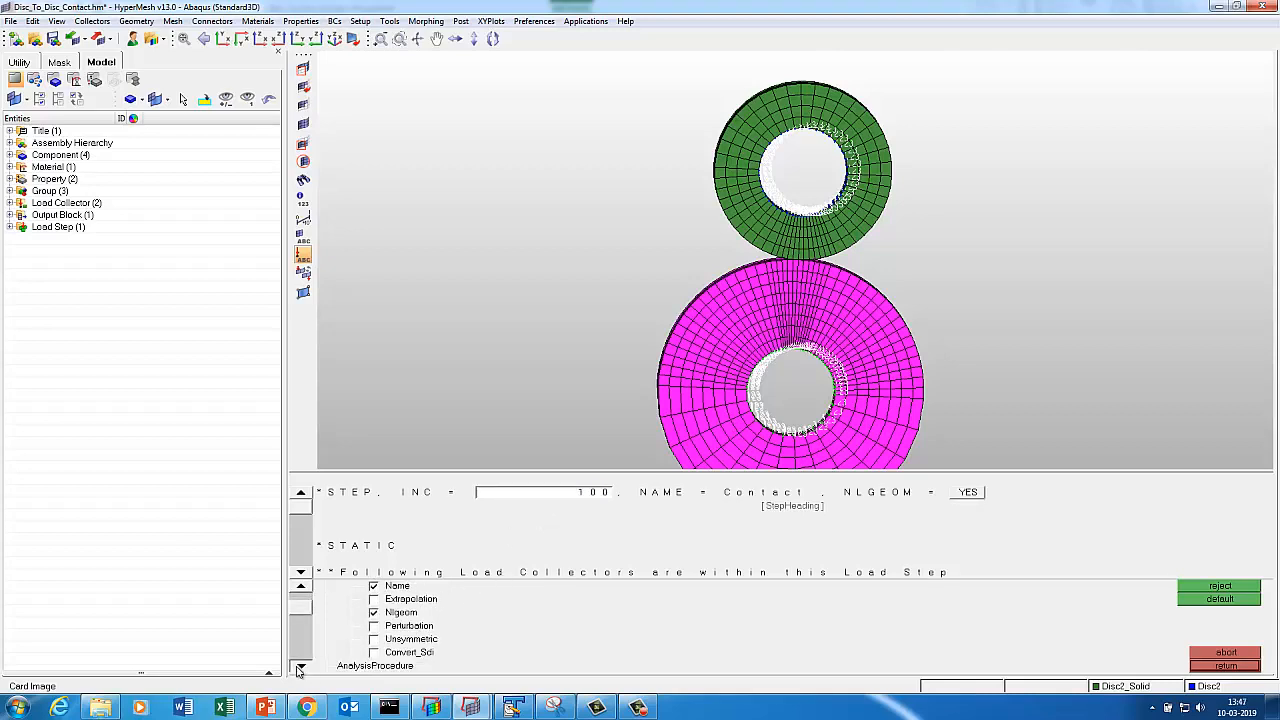
pyautogui.click(300, 666)
pyautogui.click(300, 666)
pyautogui.click(300, 666)
pyautogui.click(300, 666)
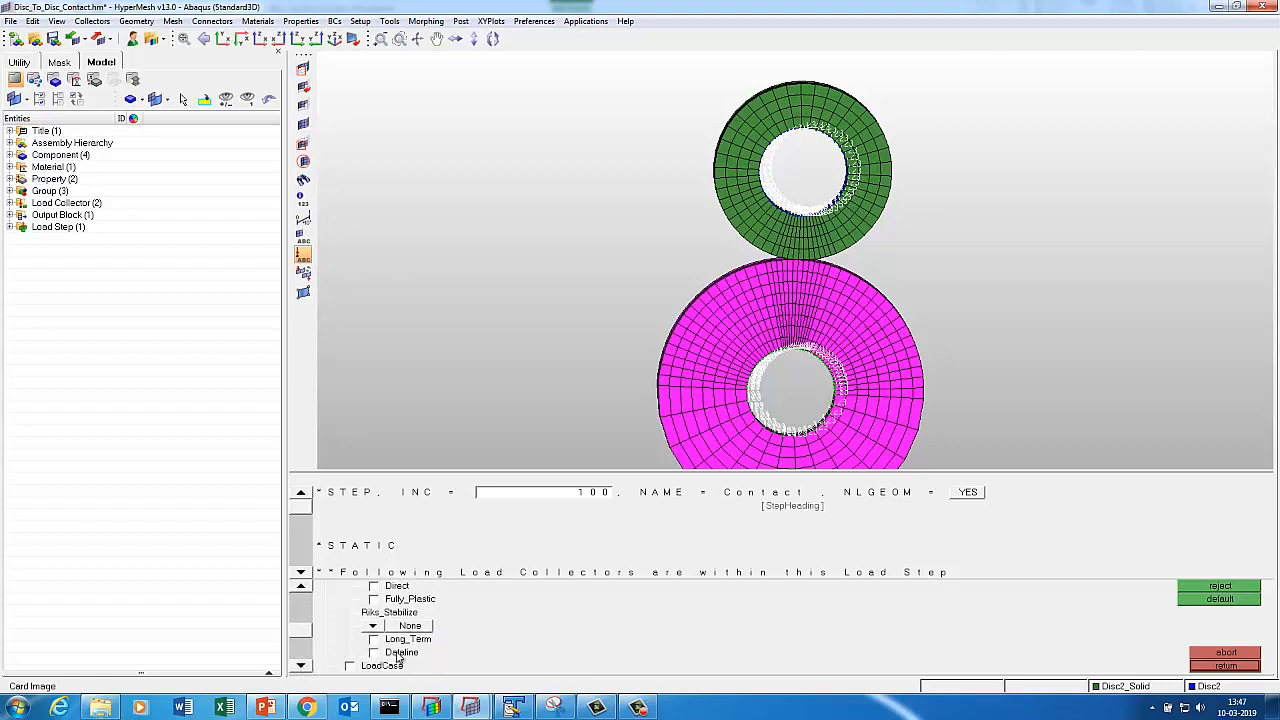
pyautogui.click(397, 655)
pyautogui.click(428, 560)
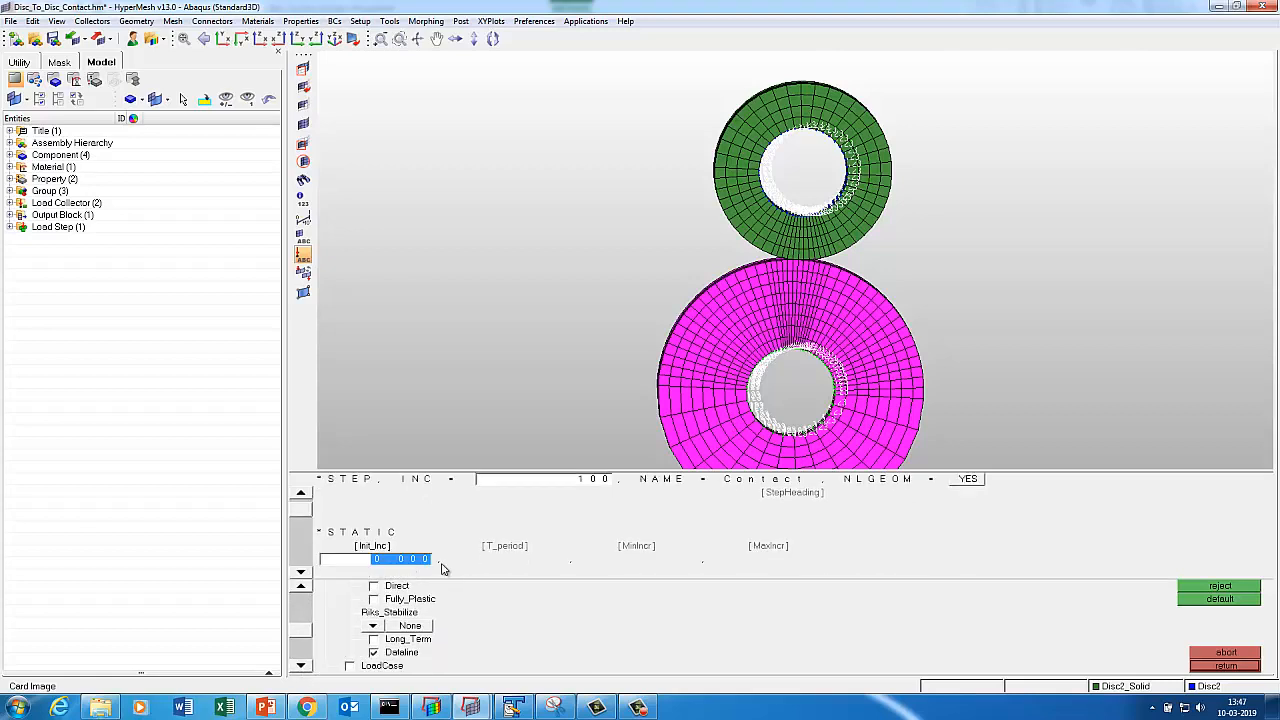
pyautogui.press('Right')
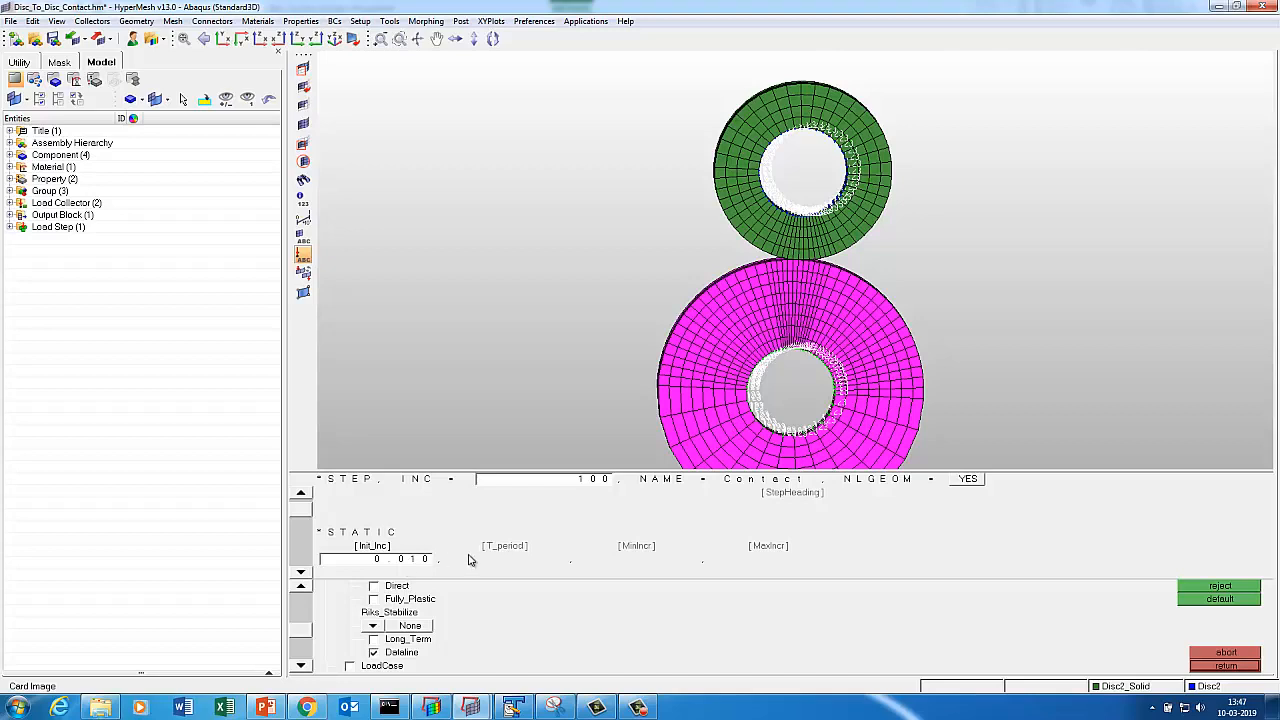
pyautogui.click(505, 557)
pyautogui.click(655, 552)
pyautogui.click(783, 549)
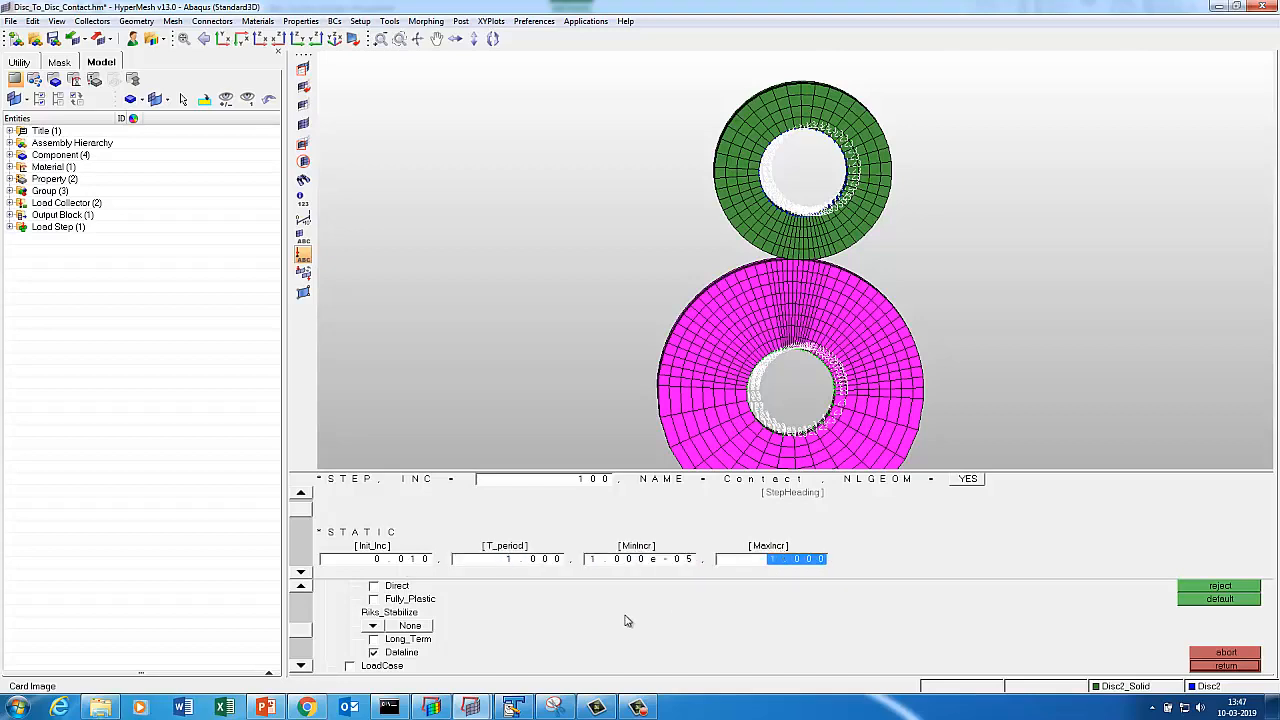
pyautogui.click(301, 667)
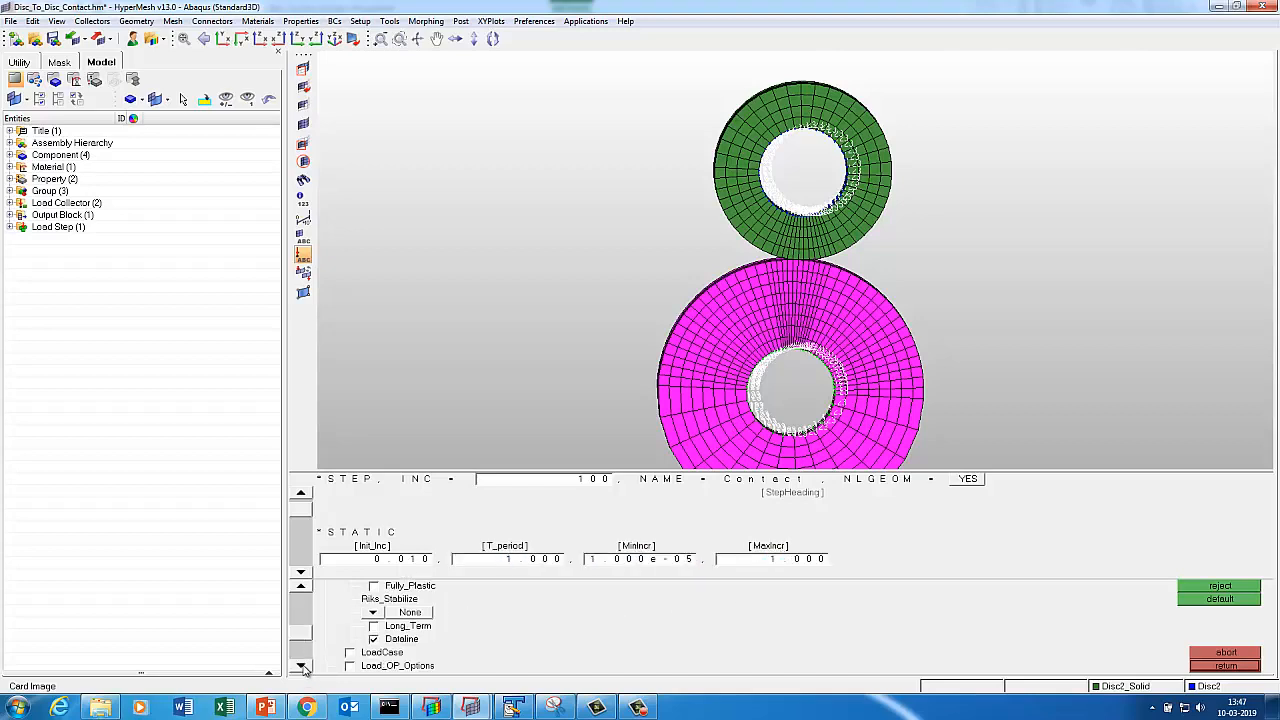
pyautogui.click(301, 667)
pyautogui.click(301, 667)
pyautogui.click(301, 667)
pyautogui.click(301, 667)
pyautogui.click(301, 667)
pyautogui.click(301, 667)
pyautogui.click(303, 573)
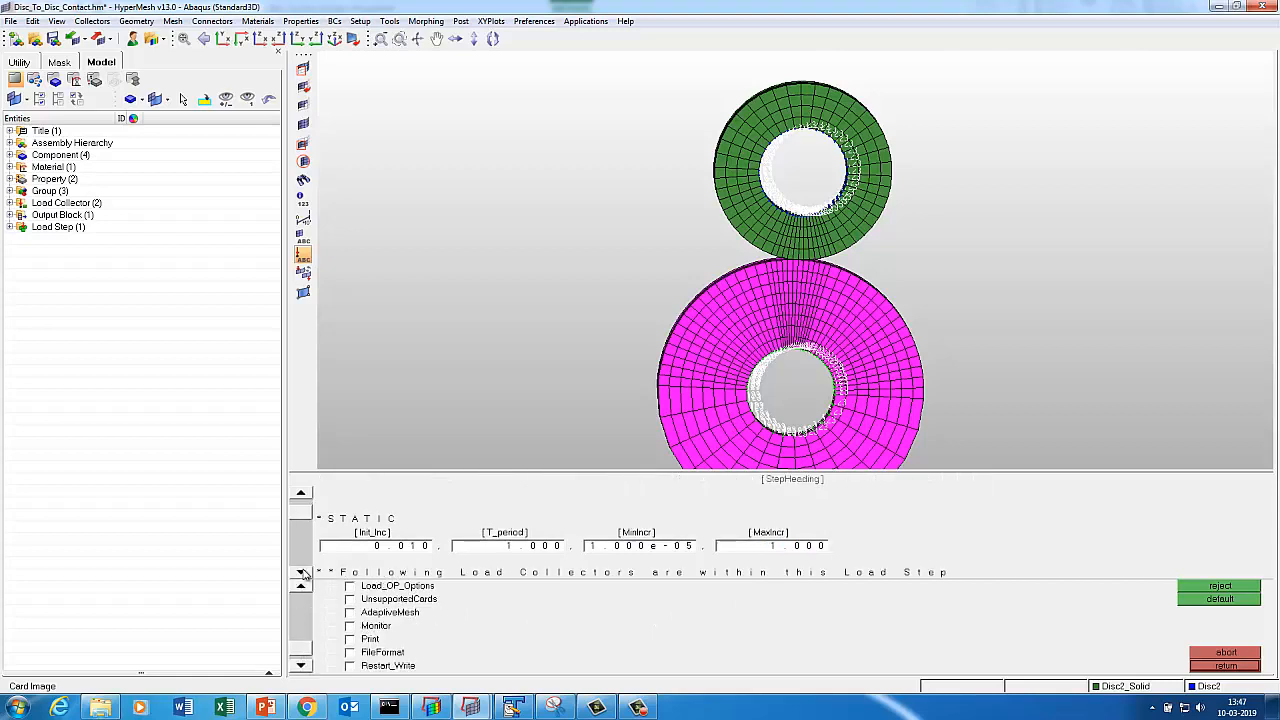
pyautogui.click(303, 573)
pyautogui.click(303, 573)
pyautogui.click(303, 573)
pyautogui.click(303, 573)
pyautogui.click(303, 573)
pyautogui.click(303, 573)
pyautogui.click(303, 573)
pyautogui.click(303, 573)
pyautogui.click(303, 573)
pyautogui.click(303, 573)
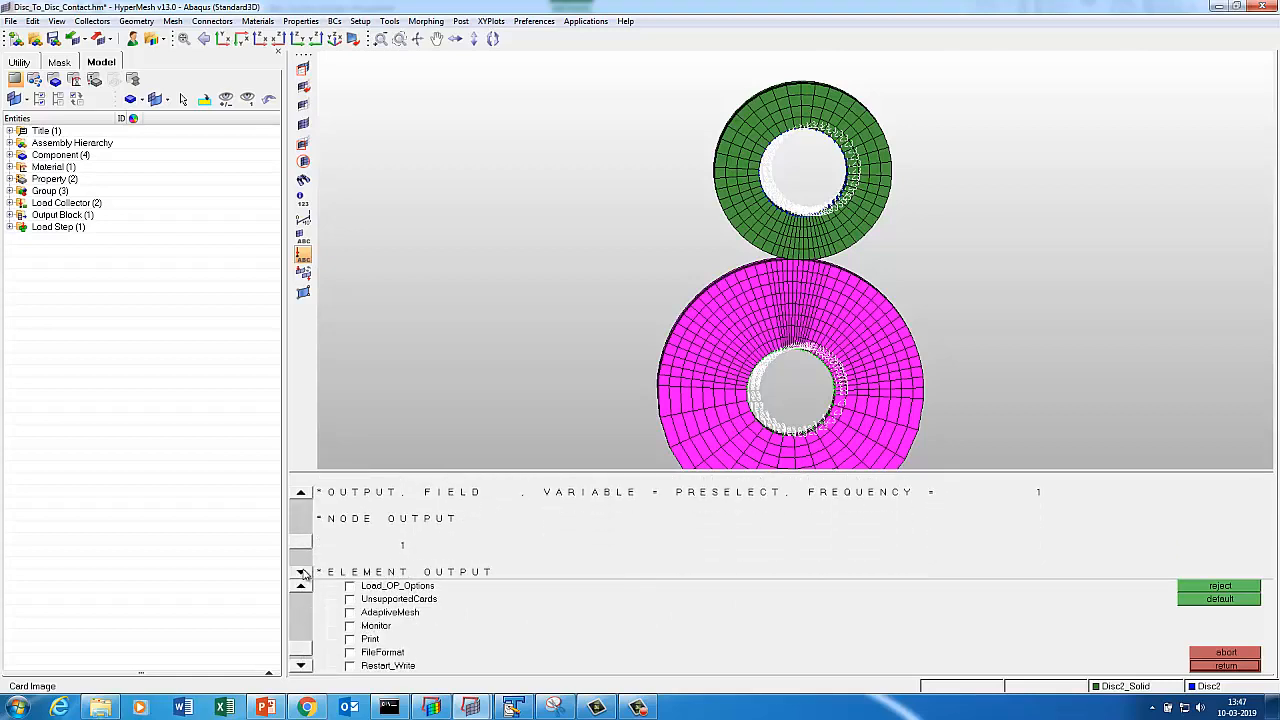
pyautogui.click(303, 573)
pyautogui.click(303, 573)
pyautogui.click(303, 573)
pyautogui.click(1222, 666)
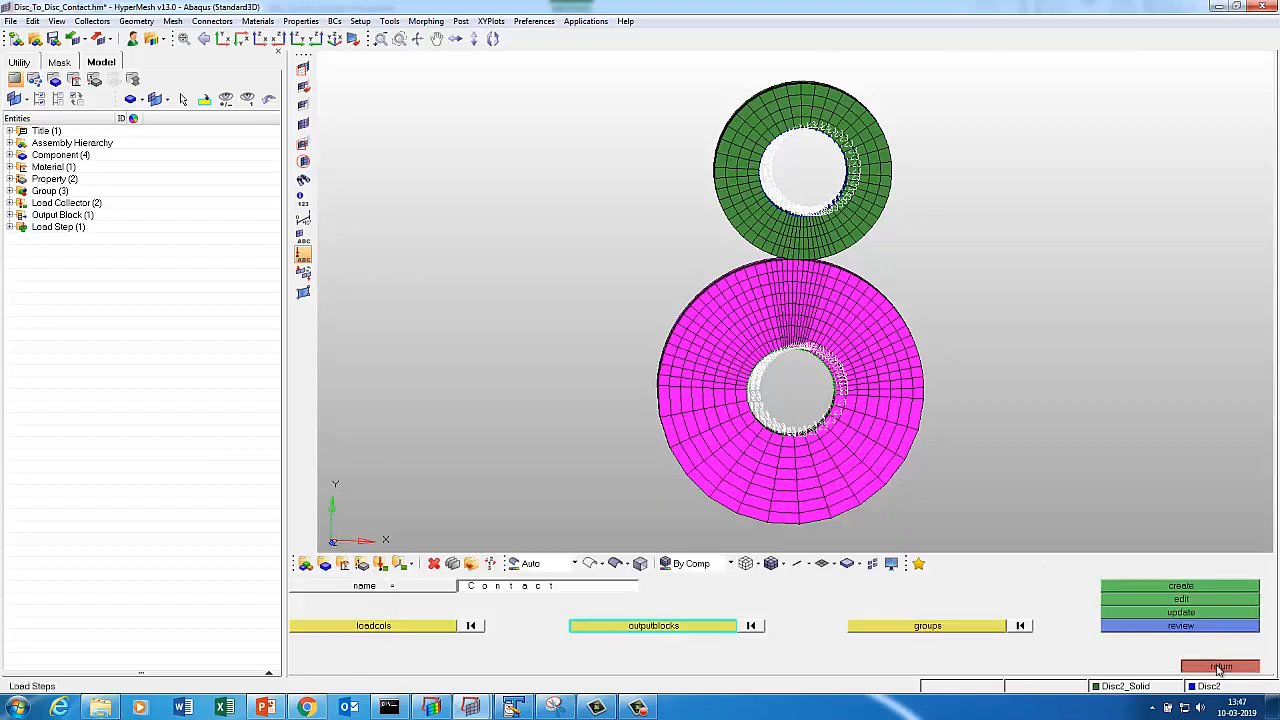
pyautogui.click(1222, 666)
# Save the HyperMesh model and copy its folder path from Explorer.
pyautogui.click(10, 21)
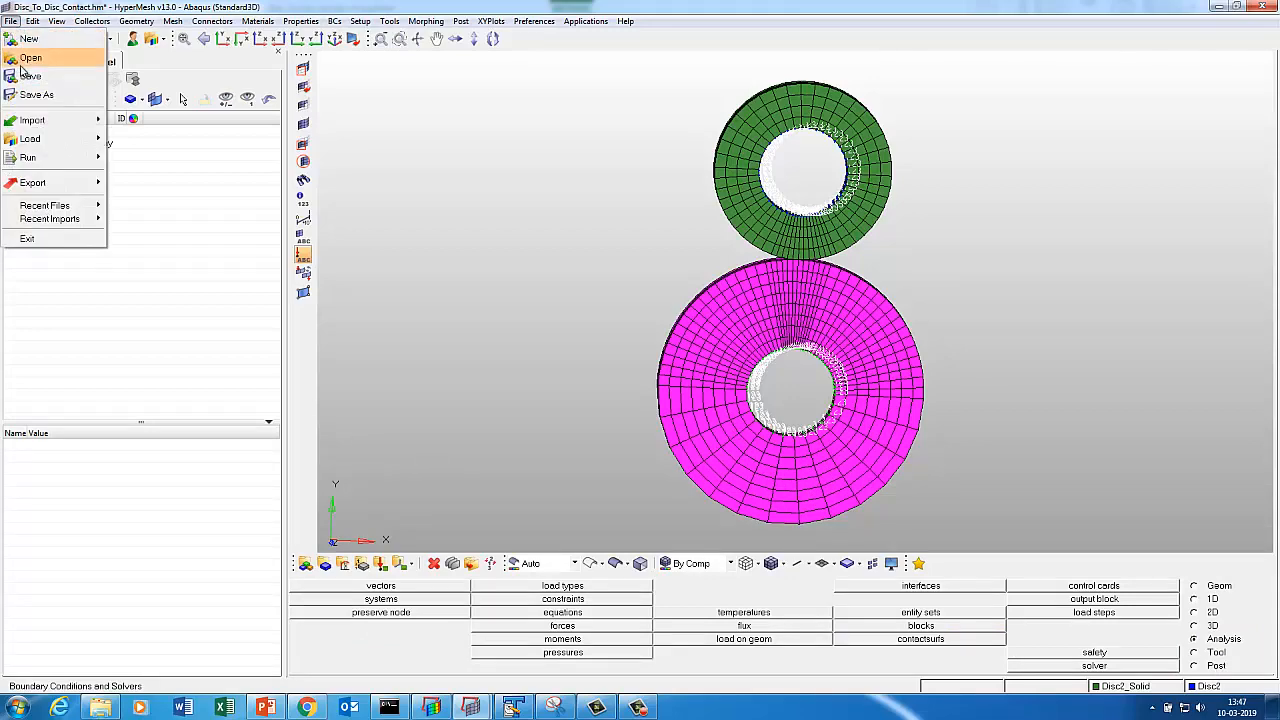
pyautogui.click(30, 73)
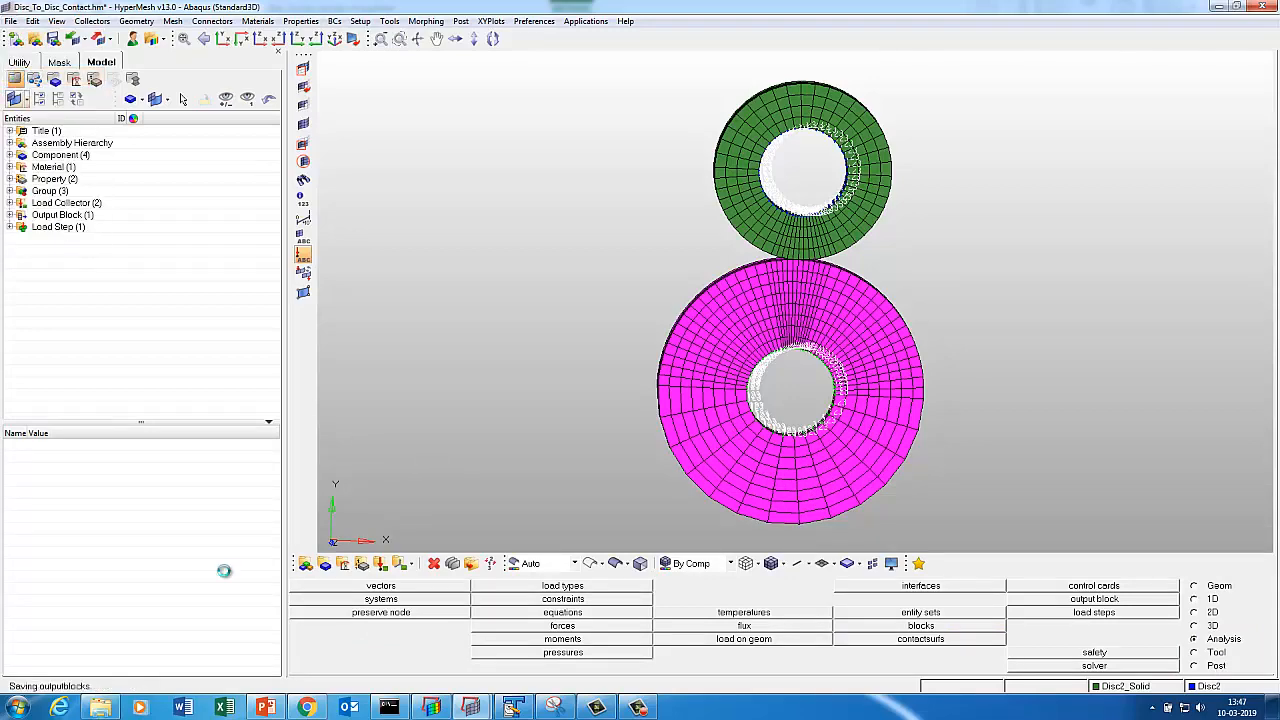
pyautogui.click(102, 708)
pyautogui.click(458, 98)
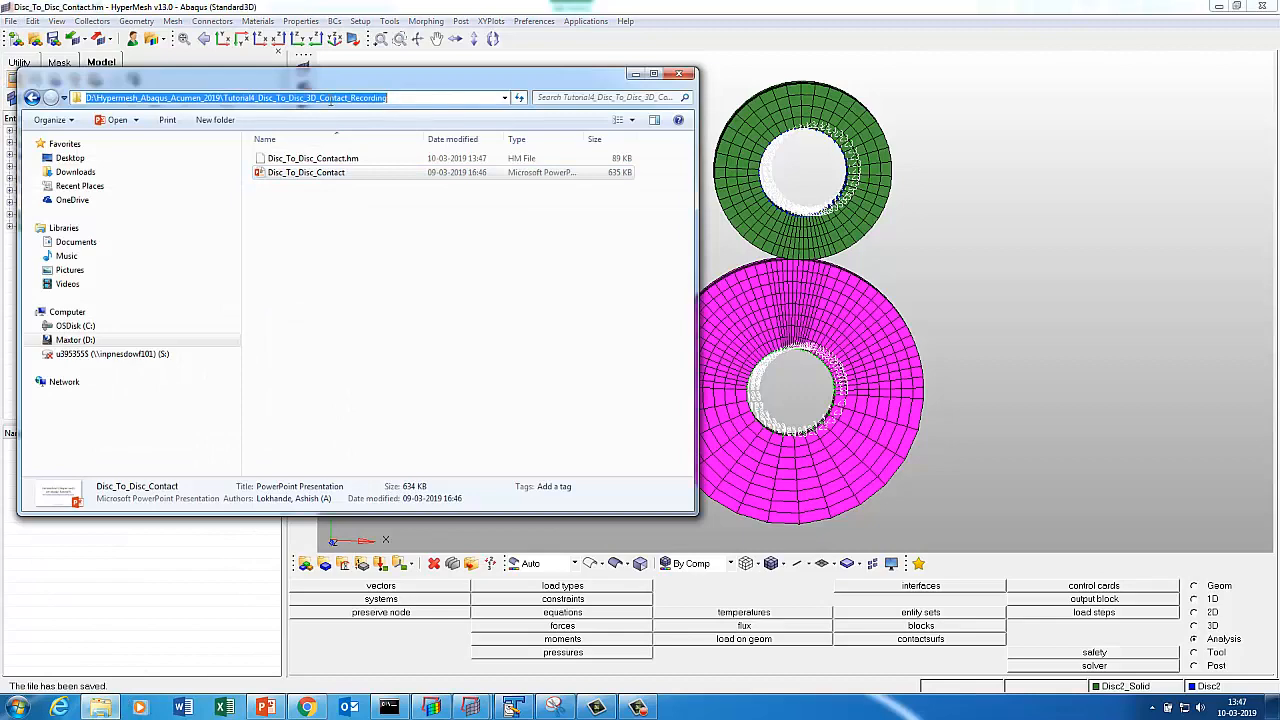
pyautogui.rightClick(365, 99)
pyautogui.click(390, 140)
pyautogui.click(635, 74)
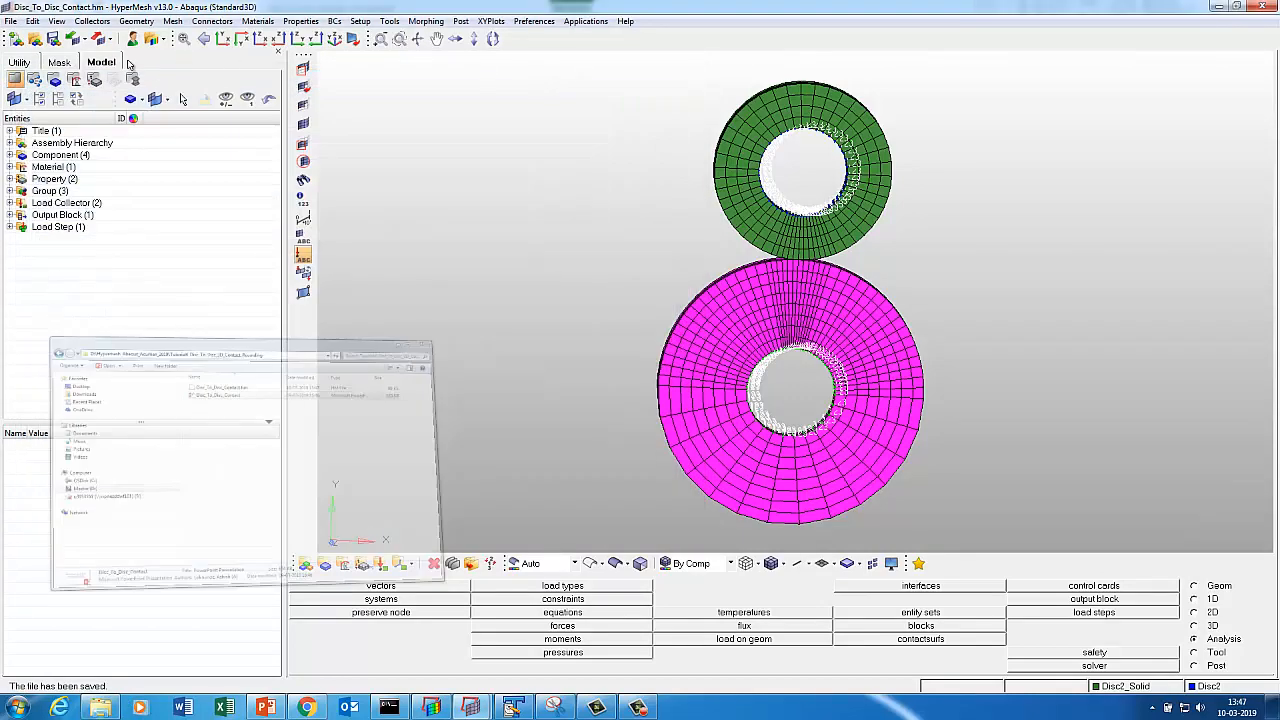
# Export the model to that folder as the Abaqus input file Disc_To_Disc_Contact.inp.
pyautogui.click(98, 38)
pyautogui.click(265, 177)
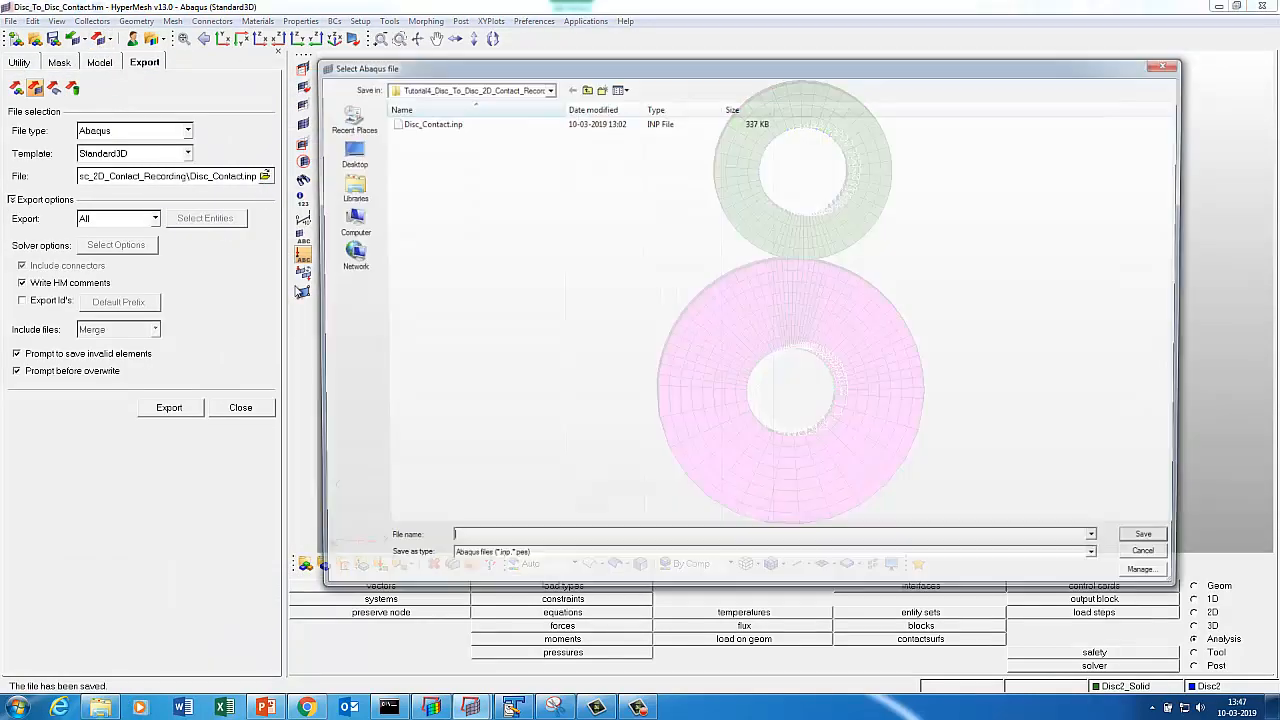
pyautogui.hotkey('ctrl', 'v')
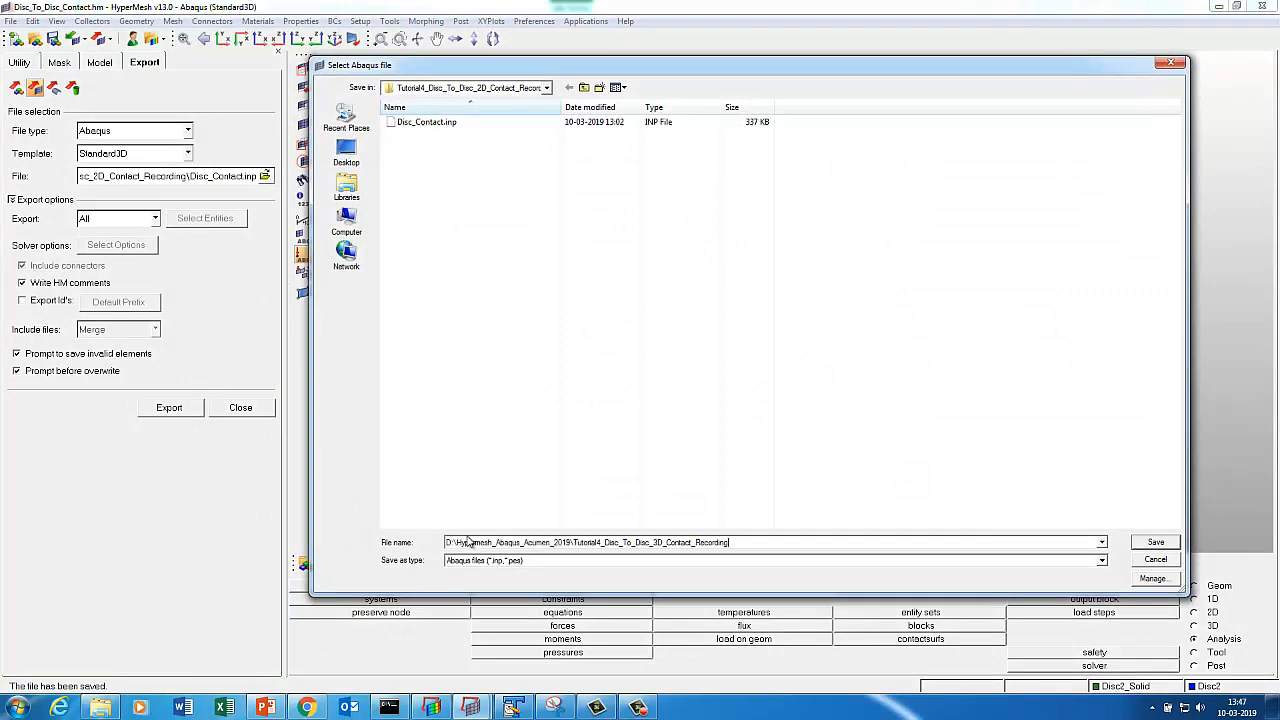
pyautogui.press('Return')
pyautogui.click(470, 560)
pyautogui.click(462, 581)
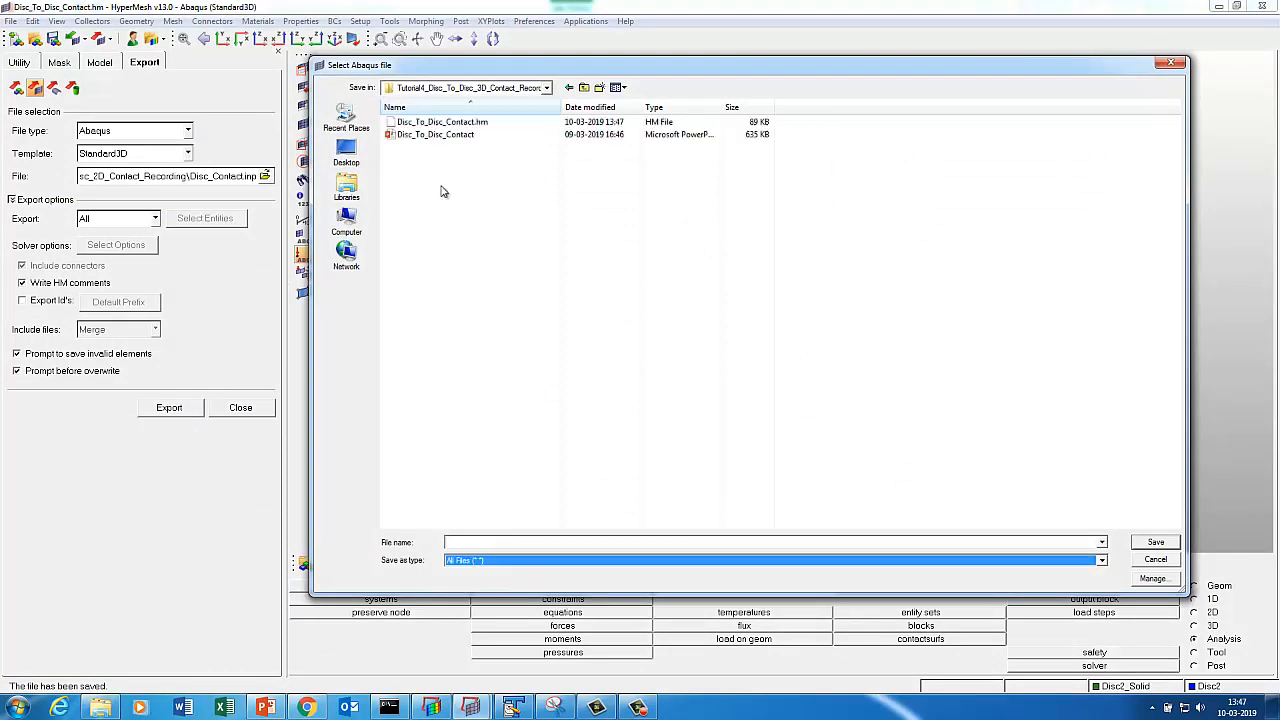
pyautogui.click(443, 122)
pyautogui.click(473, 562)
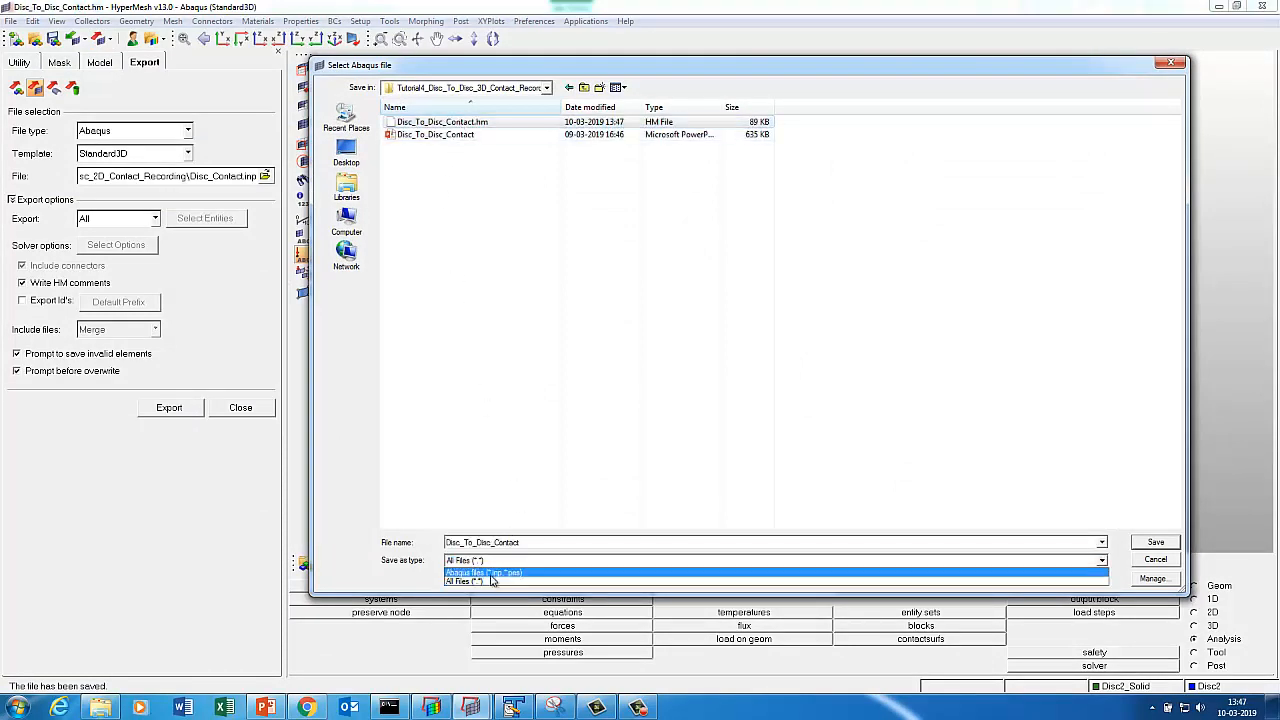
pyautogui.click(480, 572)
pyautogui.click(1155, 543)
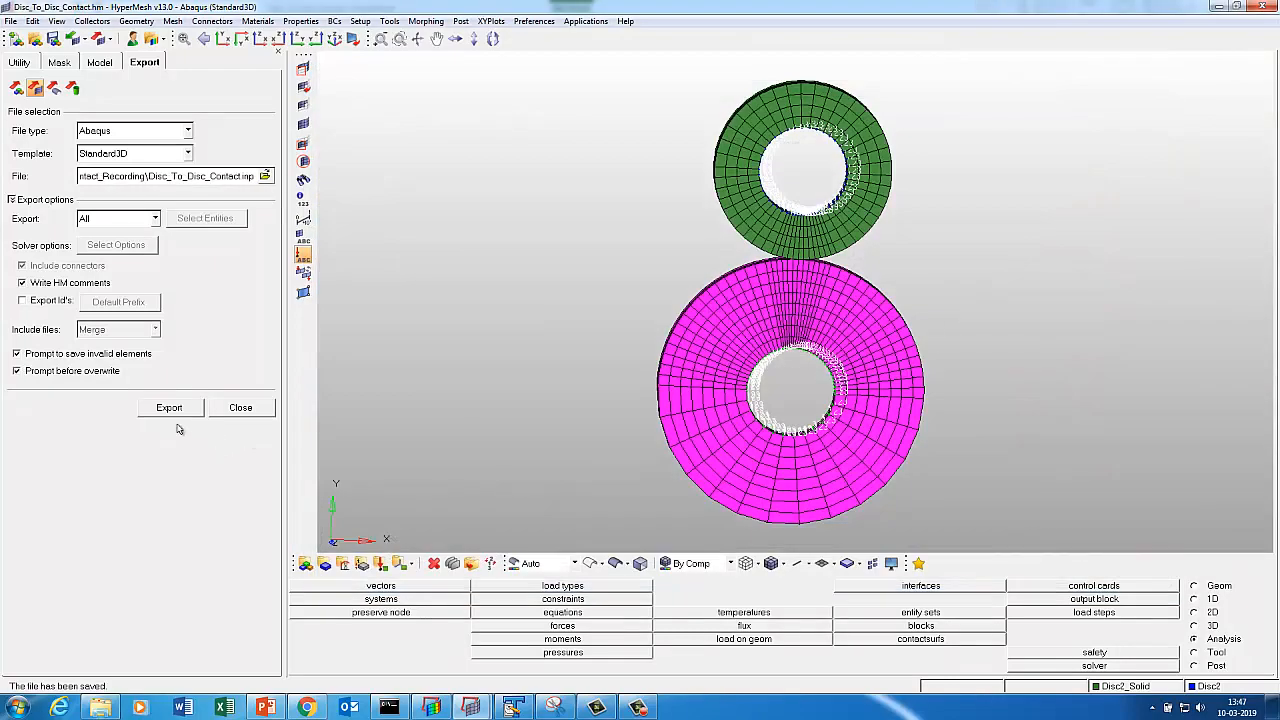
pyautogui.click(171, 410)
# Copy the model folder path from Explorer again.
pyautogui.click(389, 707)
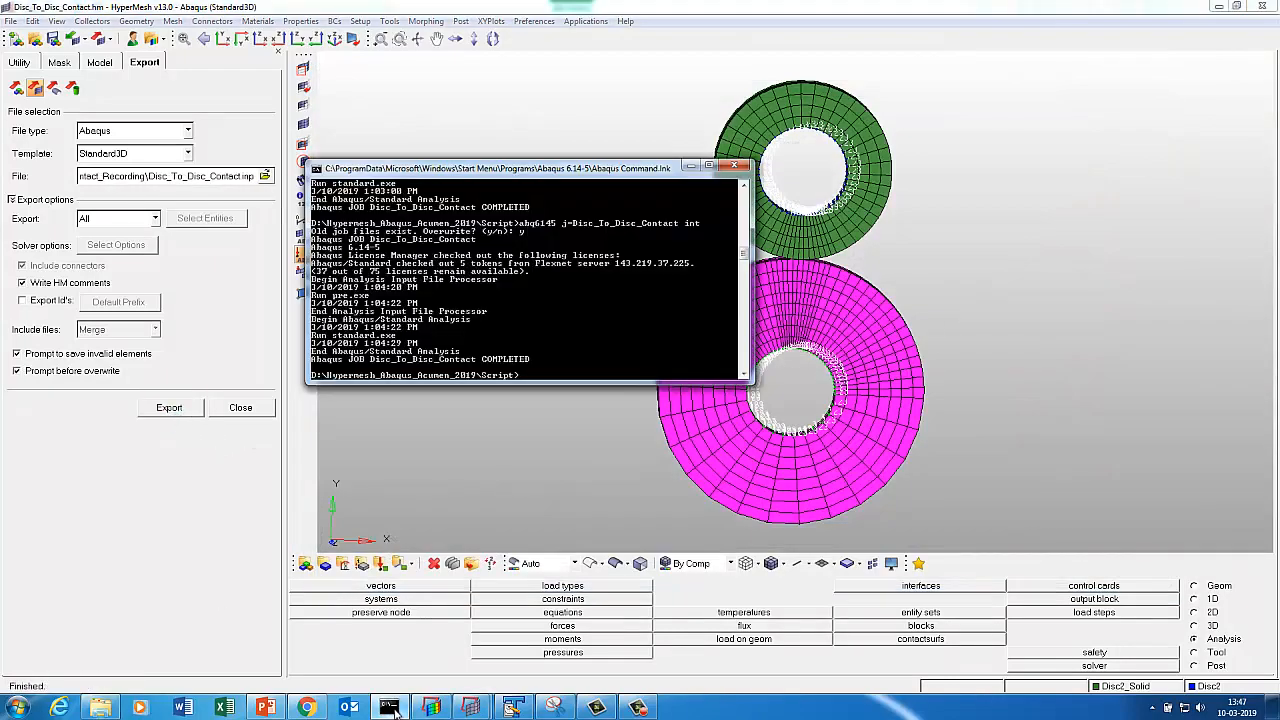
pyautogui.click(109, 711)
pyautogui.click(483, 99)
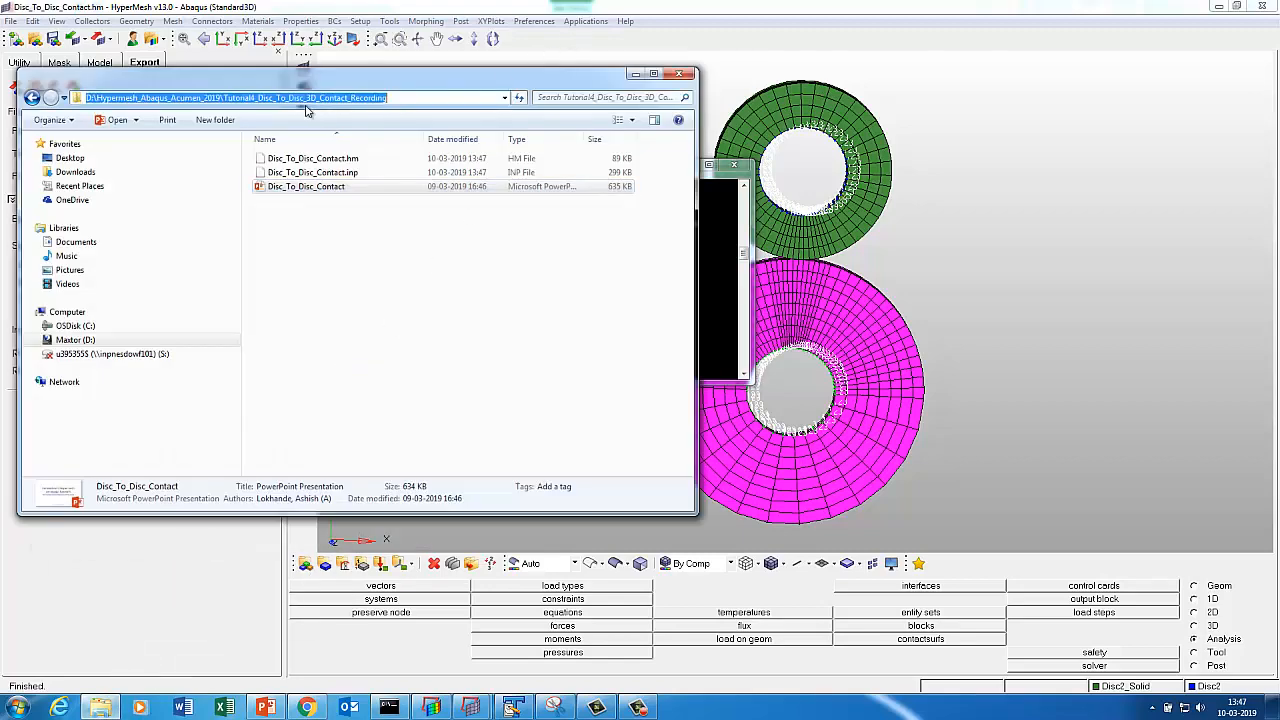
pyautogui.rightClick(307, 97)
pyautogui.click(338, 146)
pyautogui.click(390, 708)
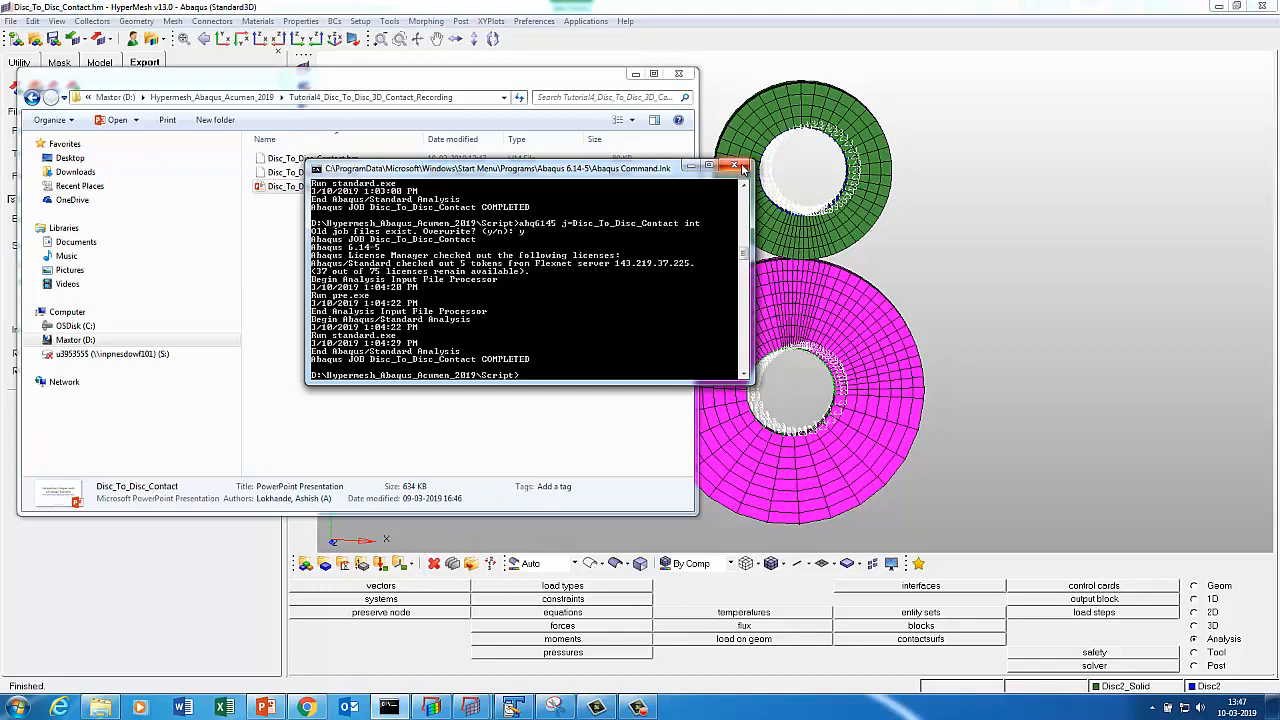
# Open a fresh Abaqus command console and cd into the model folder.
pyautogui.click(736, 166)
pyautogui.click(16, 708)
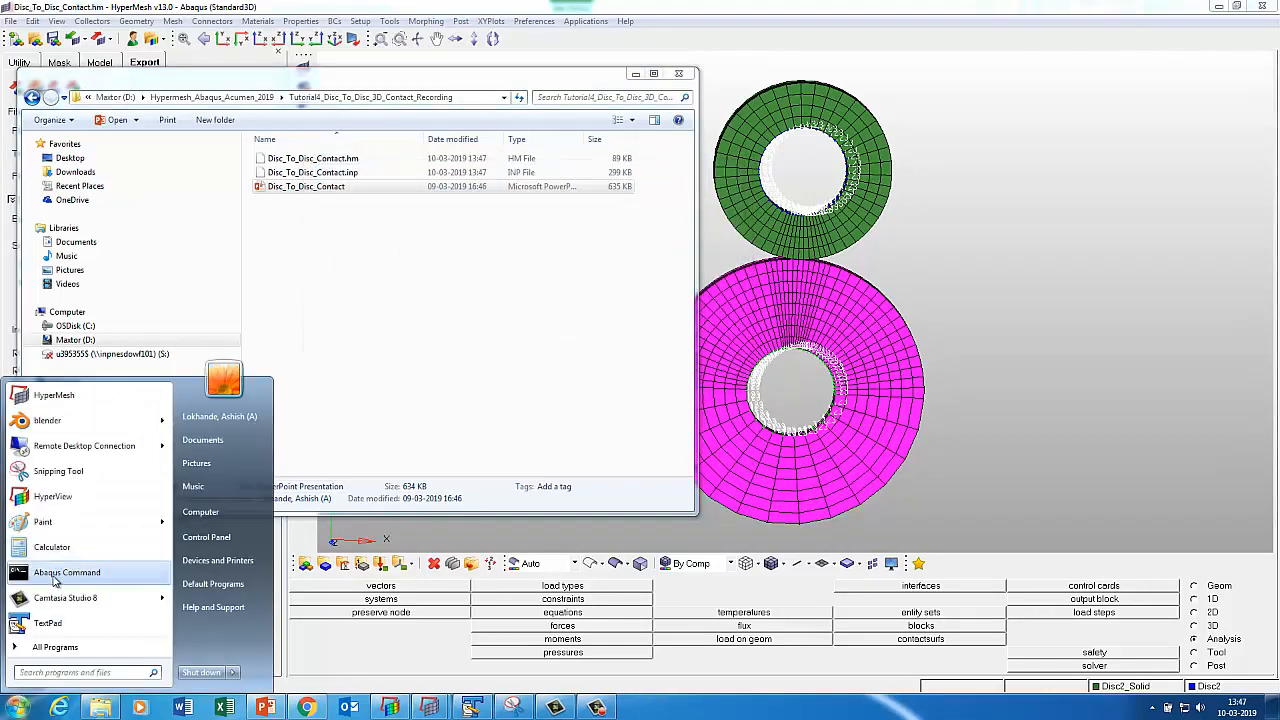
pyautogui.click(62, 572)
pyautogui.moveTo(228, 32); pyautogui.dragTo(331, 163)
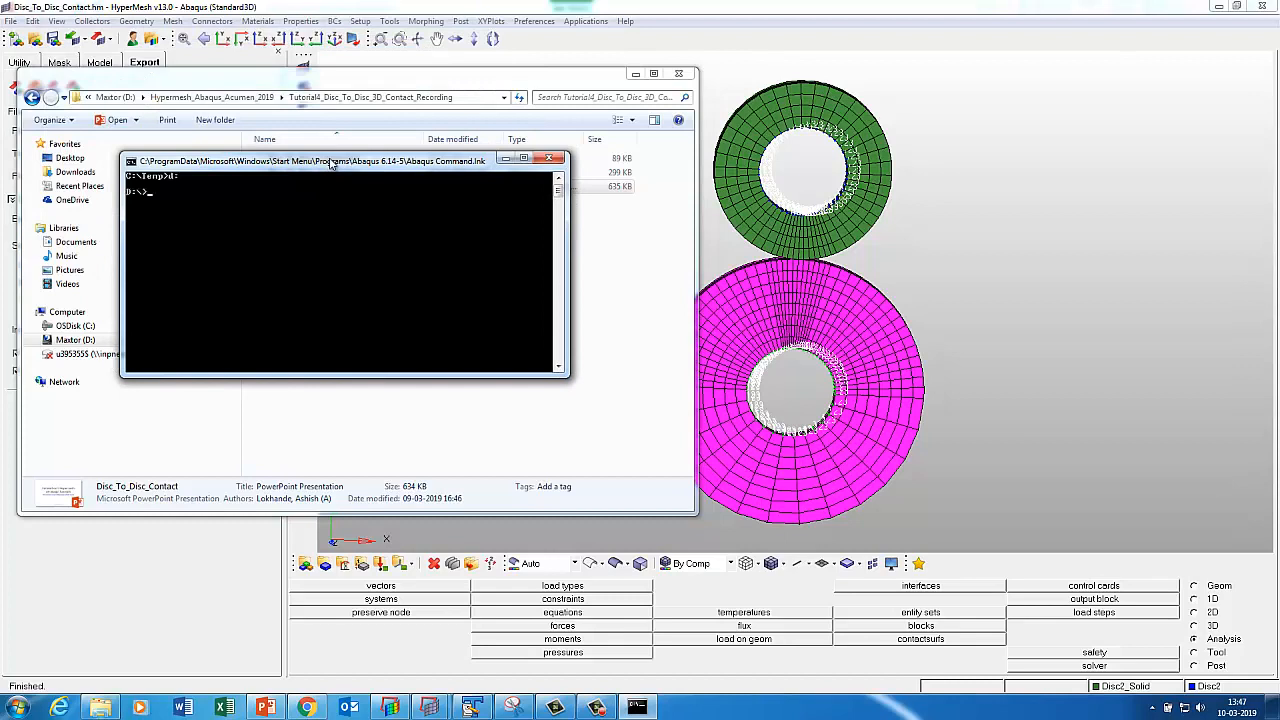
pyautogui.write('cd')
pyautogui.rightClick(303, 163)
pyautogui.moveTo(334, 251)
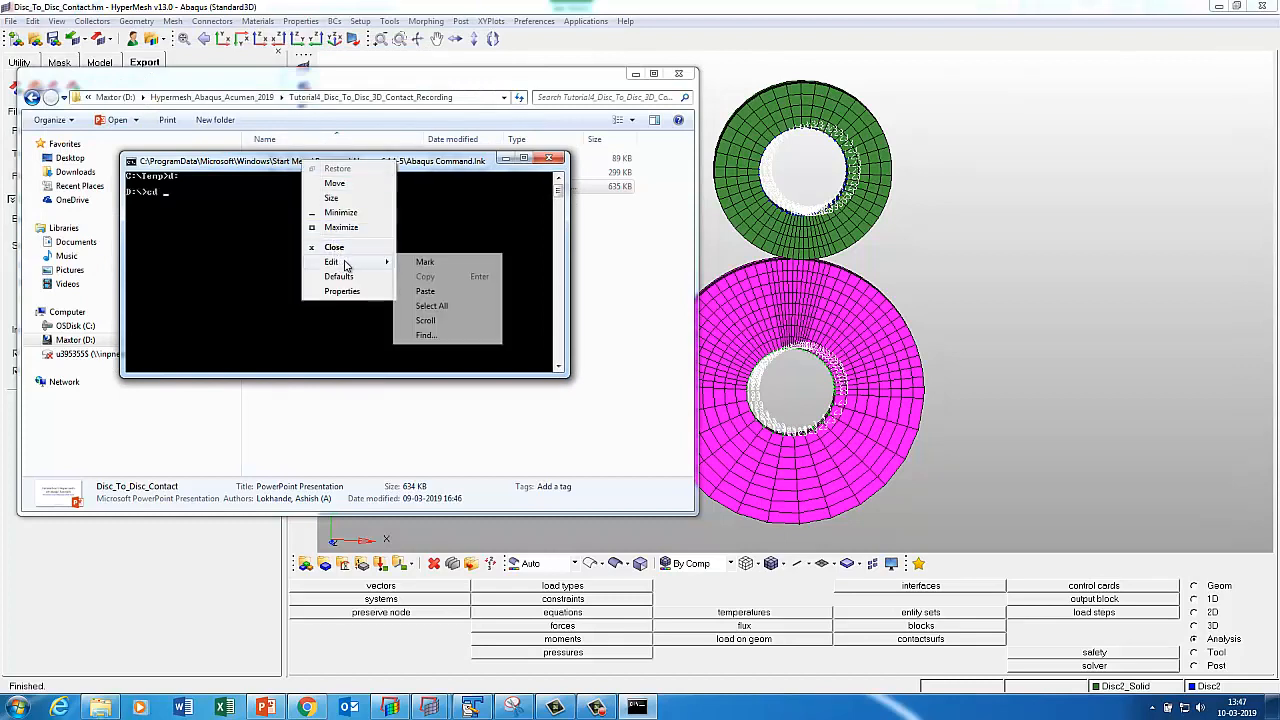
pyautogui.click(430, 292)
pyautogui.press('Return')
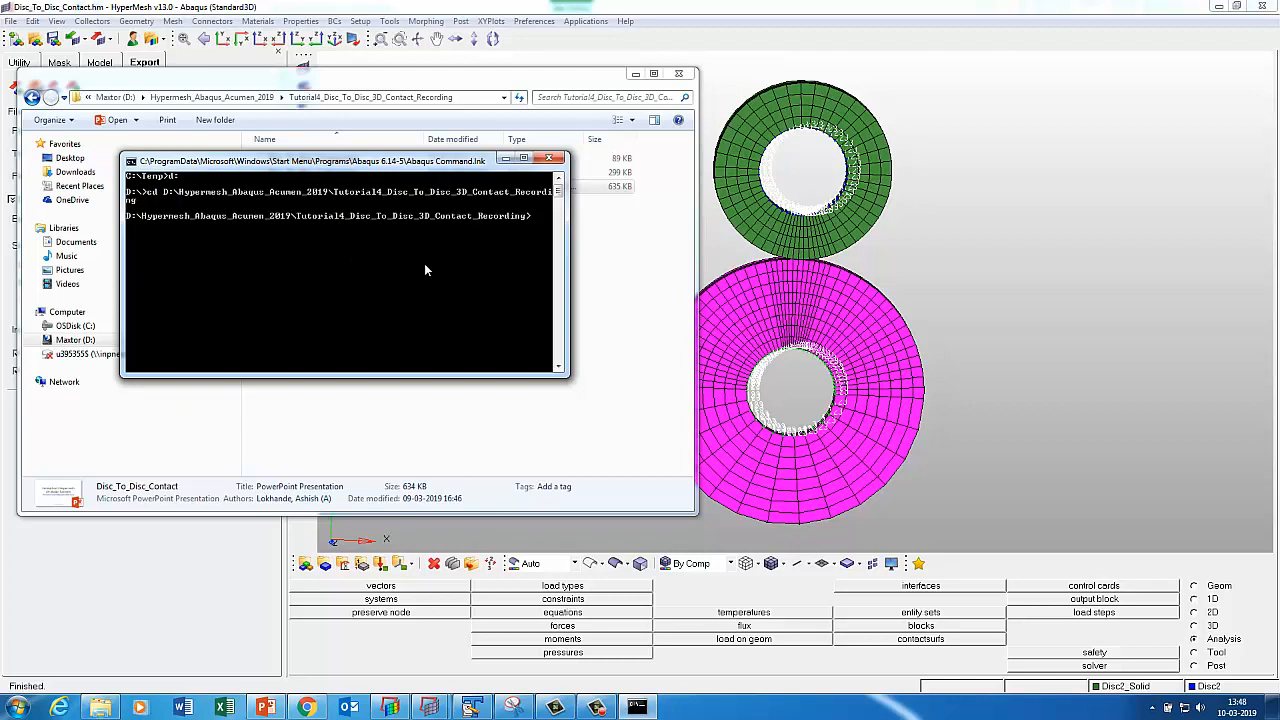
# Run the Disc_To_Disc_Contact job interactively with abq61 and check the new output files.
pyautogui.write('abq6145 j=')
pyautogui.click(606, 279)
pyautogui.click(312, 173)
pyautogui.rightClick(312, 173)
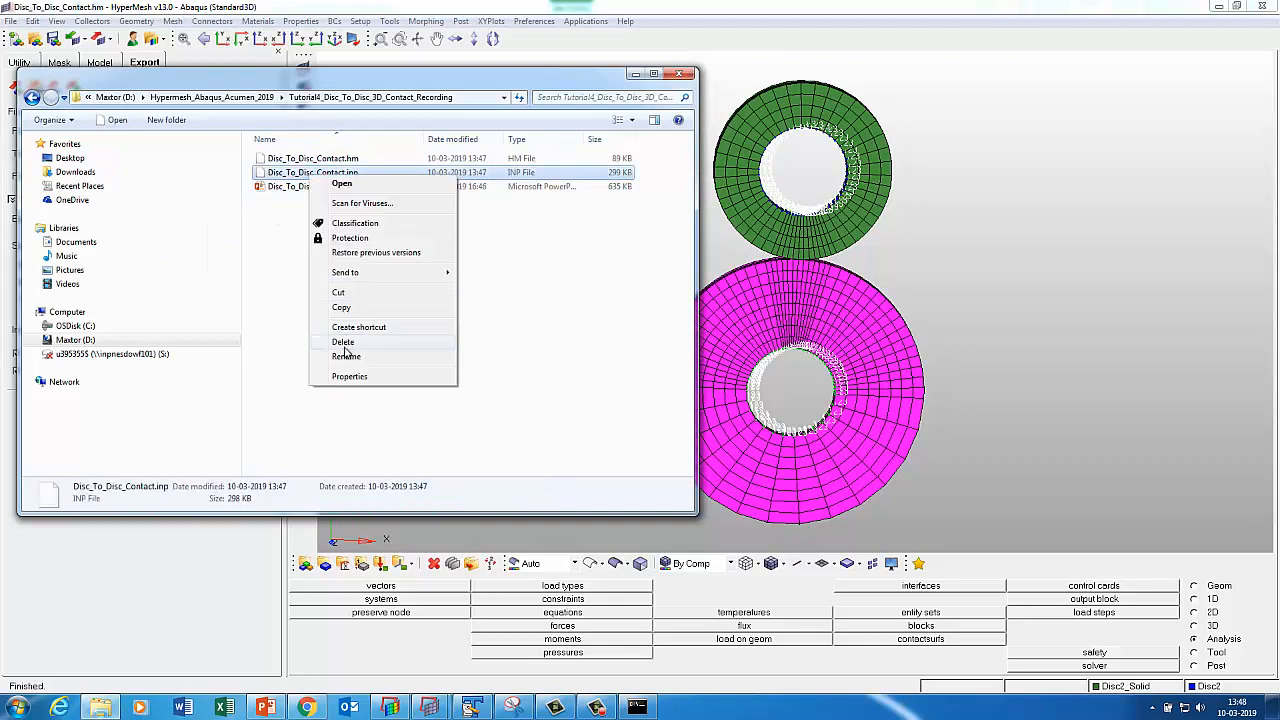
pyautogui.click(343, 352)
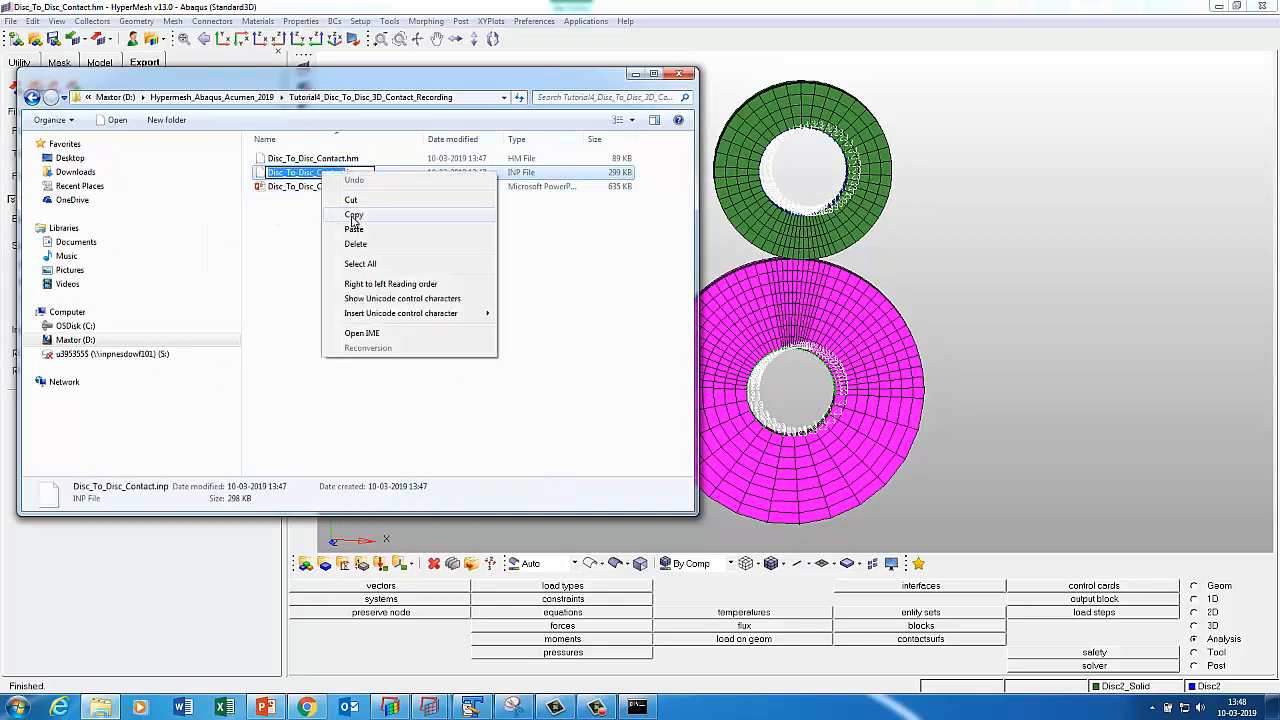
pyautogui.click(353, 217)
pyautogui.click(636, 707)
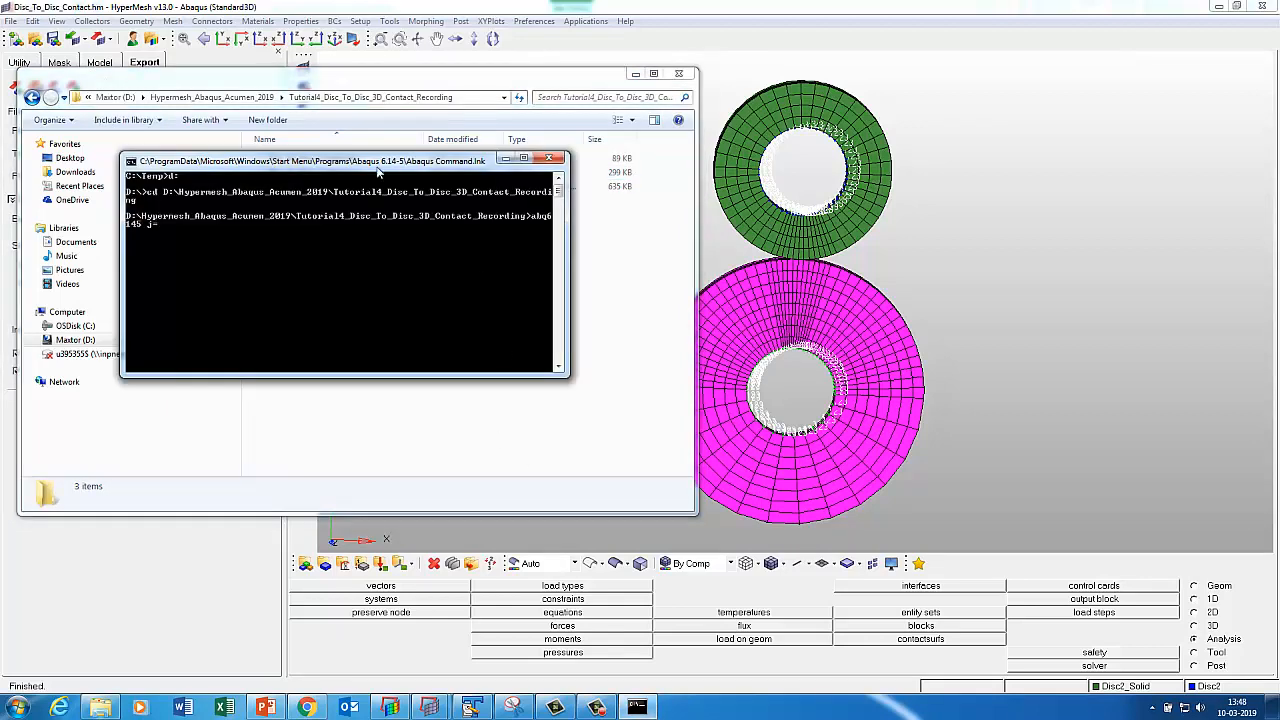
pyautogui.rightClick(372, 164)
pyautogui.moveTo(416, 262)
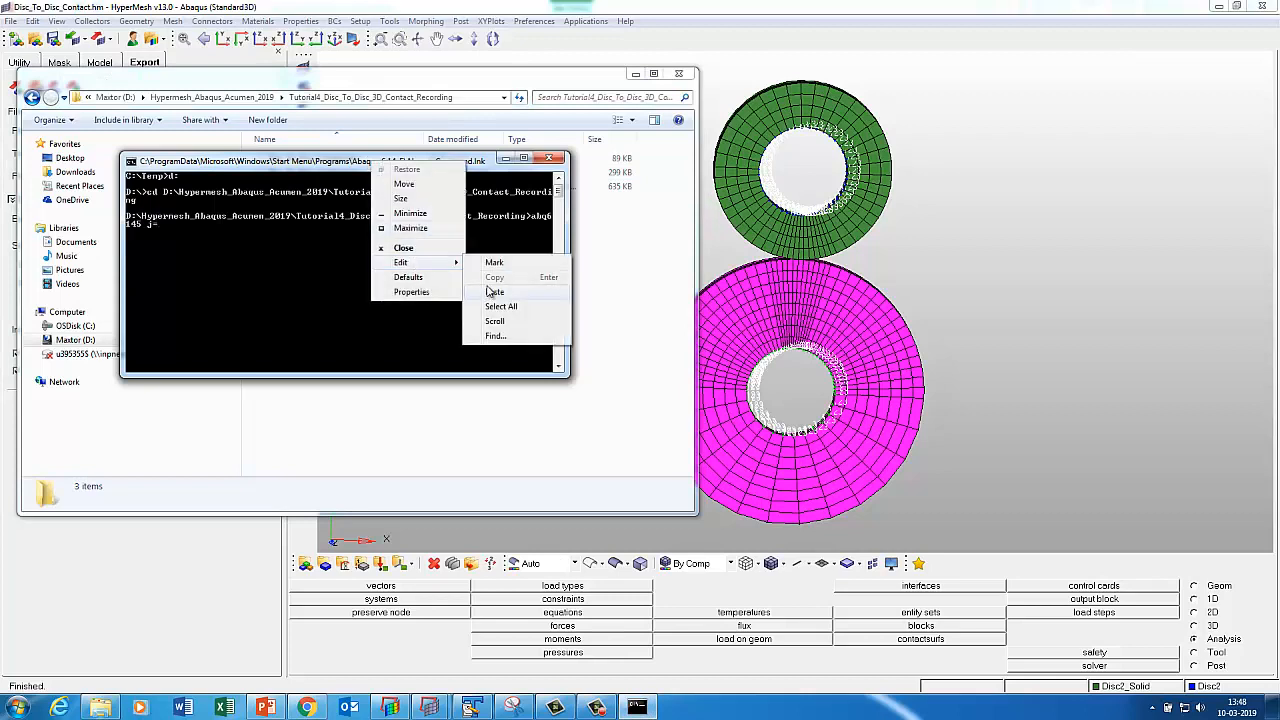
pyautogui.click(494, 291)
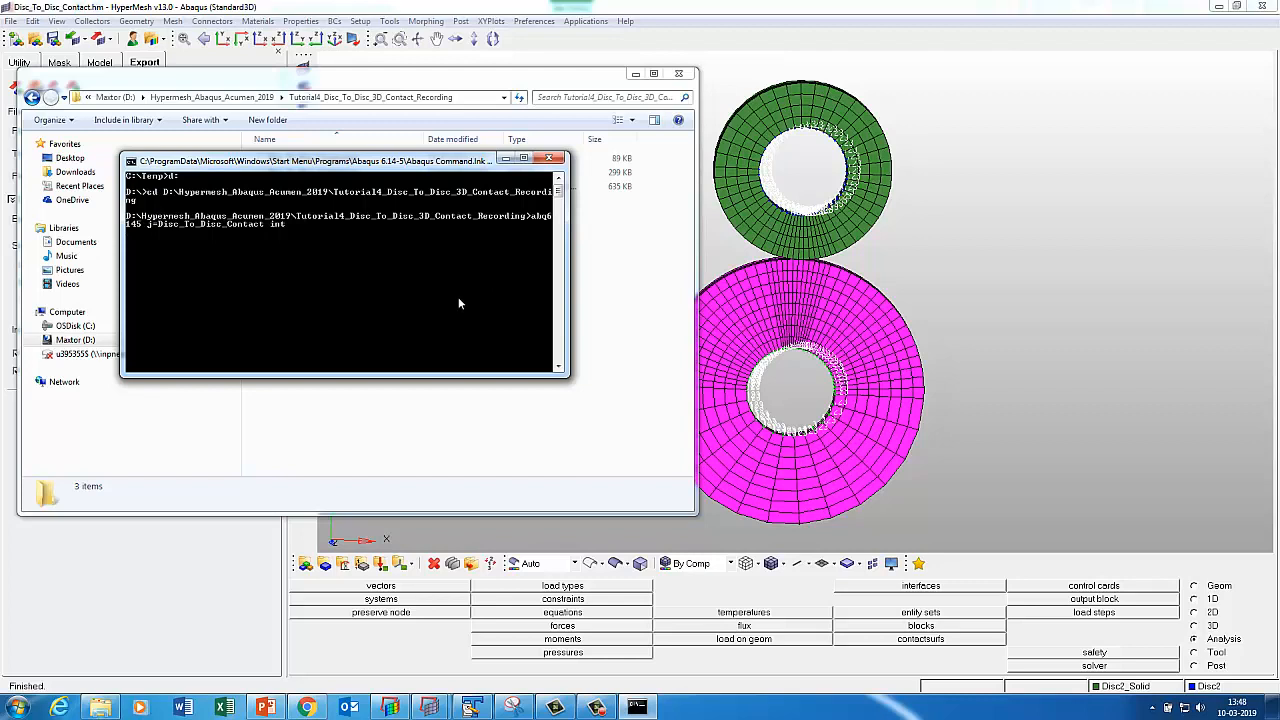
pyautogui.write('int')
pyautogui.press('Return')
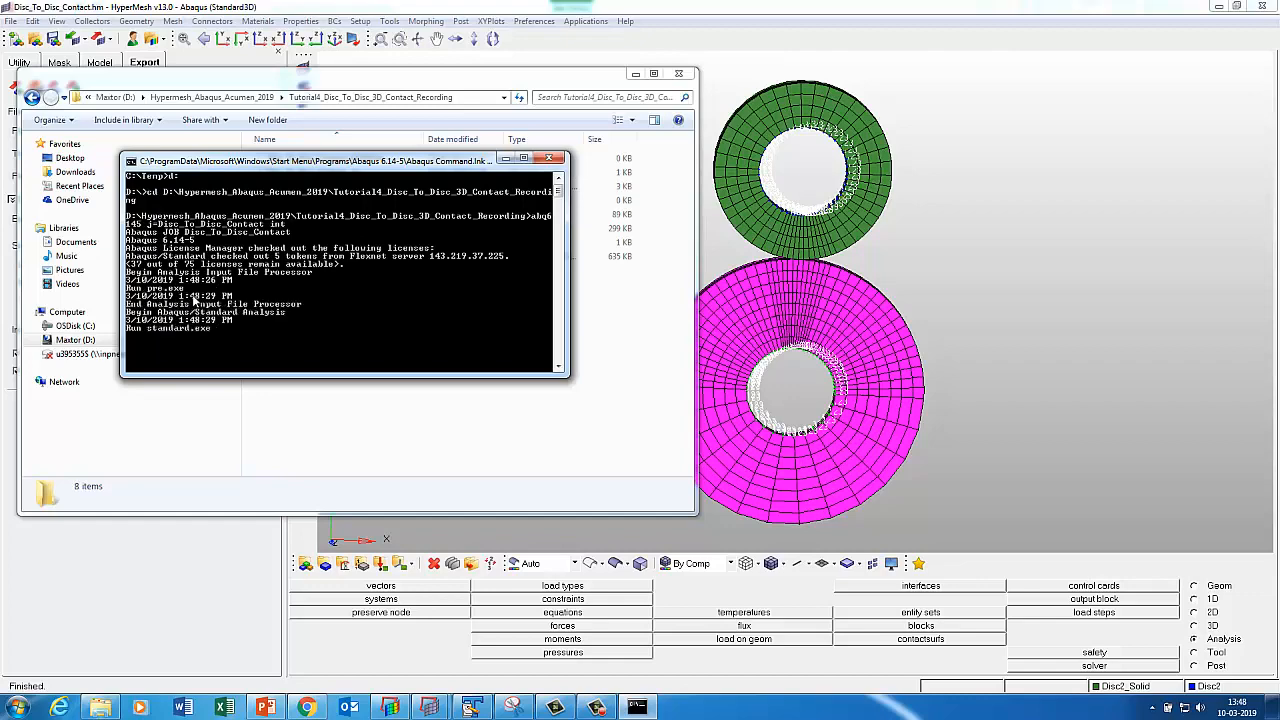
pyautogui.click(376, 442)
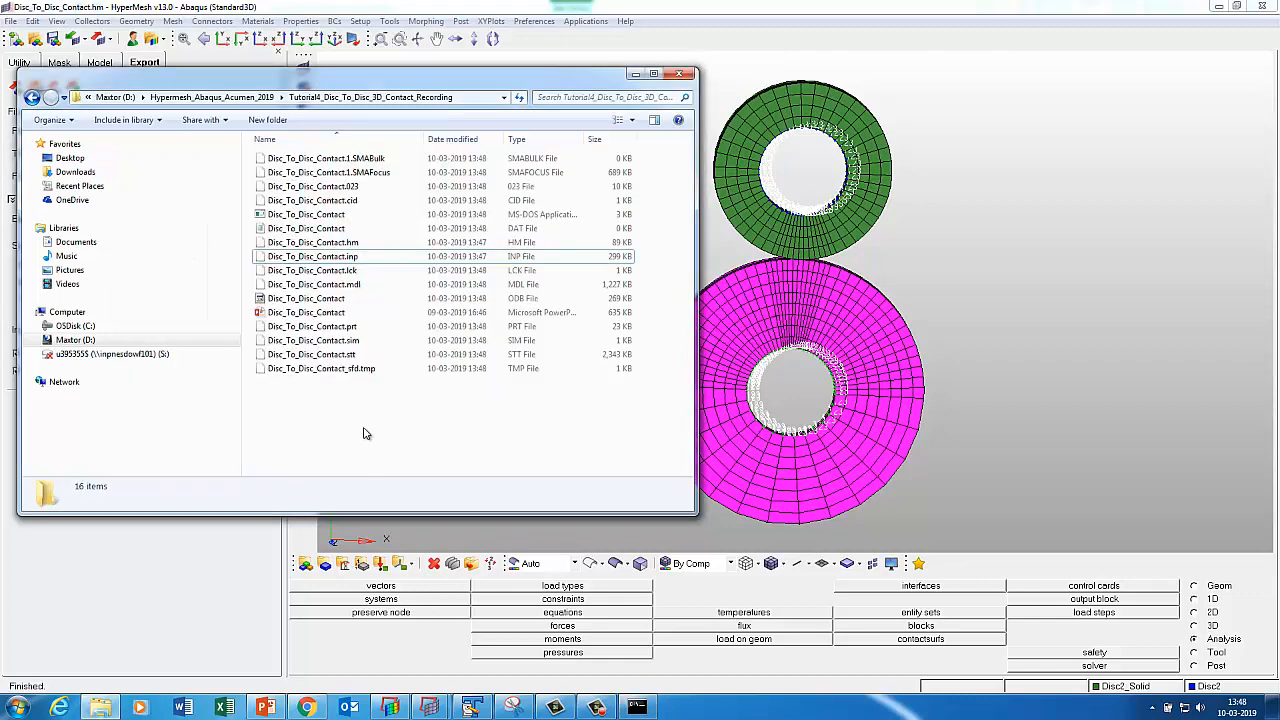
# Open Disc_To_Disc_Contact.inp in TextPad via Send to.
pyautogui.rightClick(316, 258)
pyautogui.moveTo(371, 355)
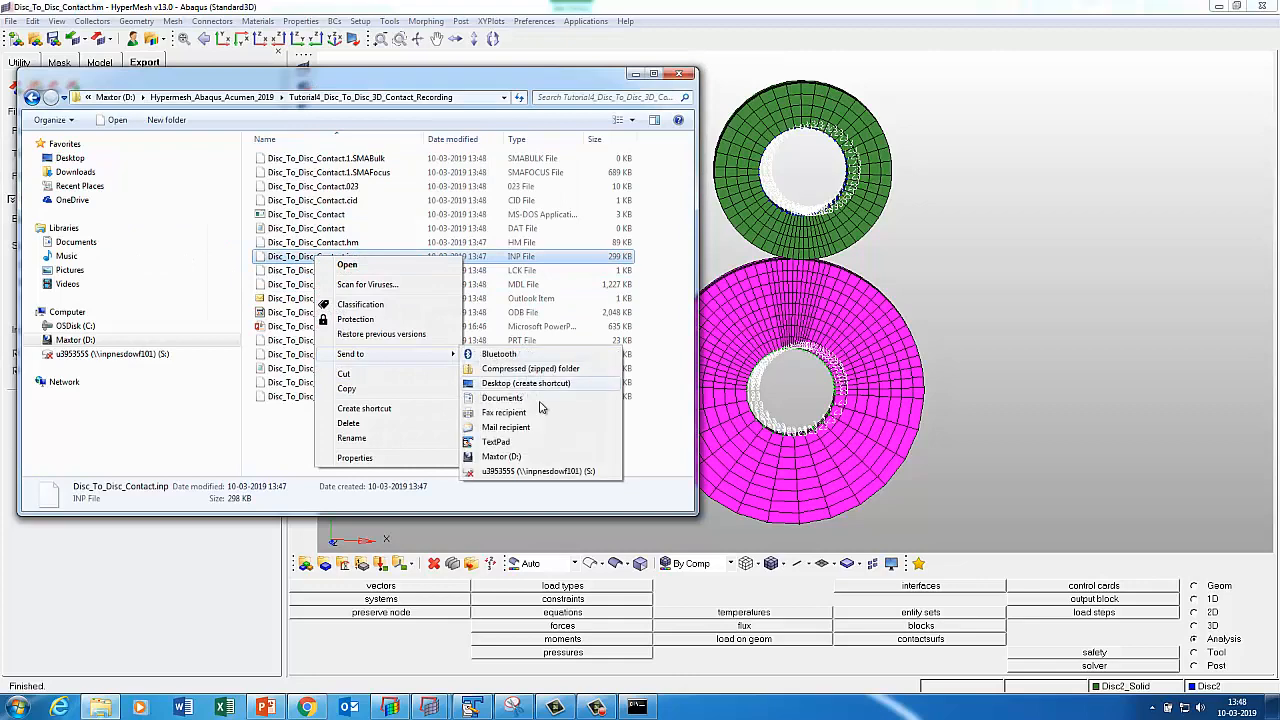
pyautogui.click(504, 443)
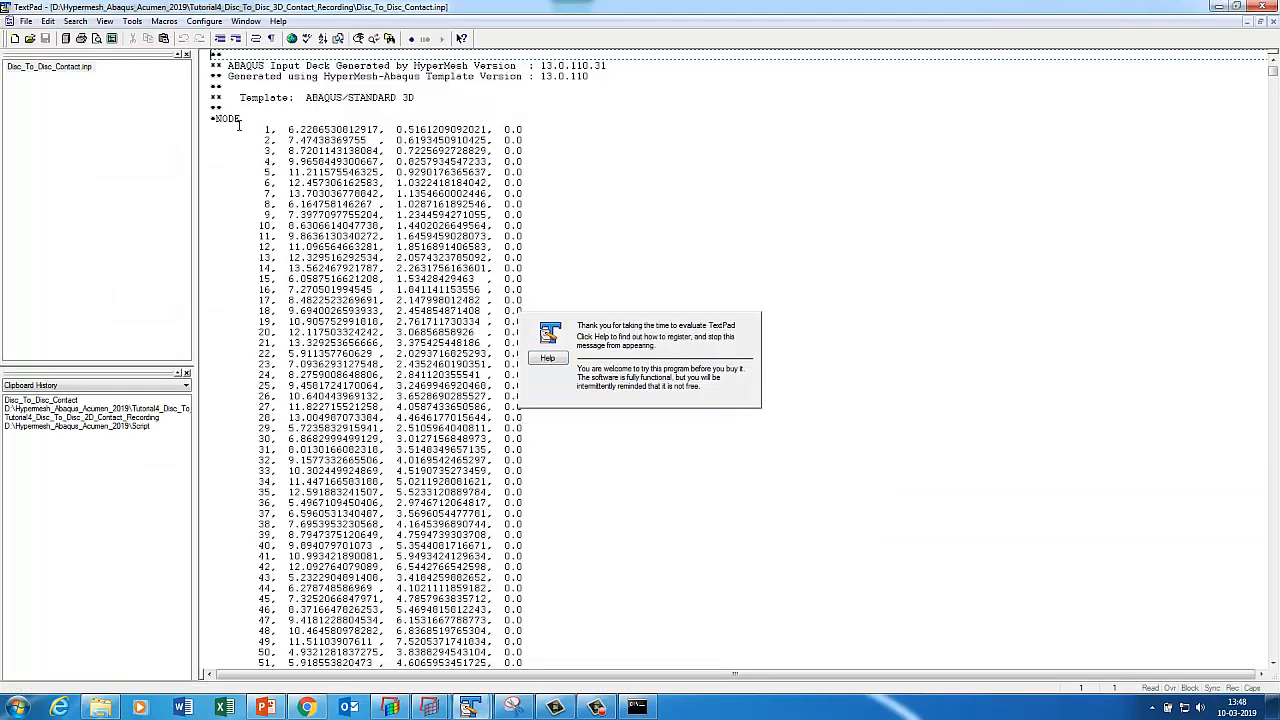
# Search the deck for '*' and step through keywords up to SURFACE INTERACTION.
pyautogui.click(240, 121)
pyautogui.click(83, 21)
pyautogui.click(93, 36)
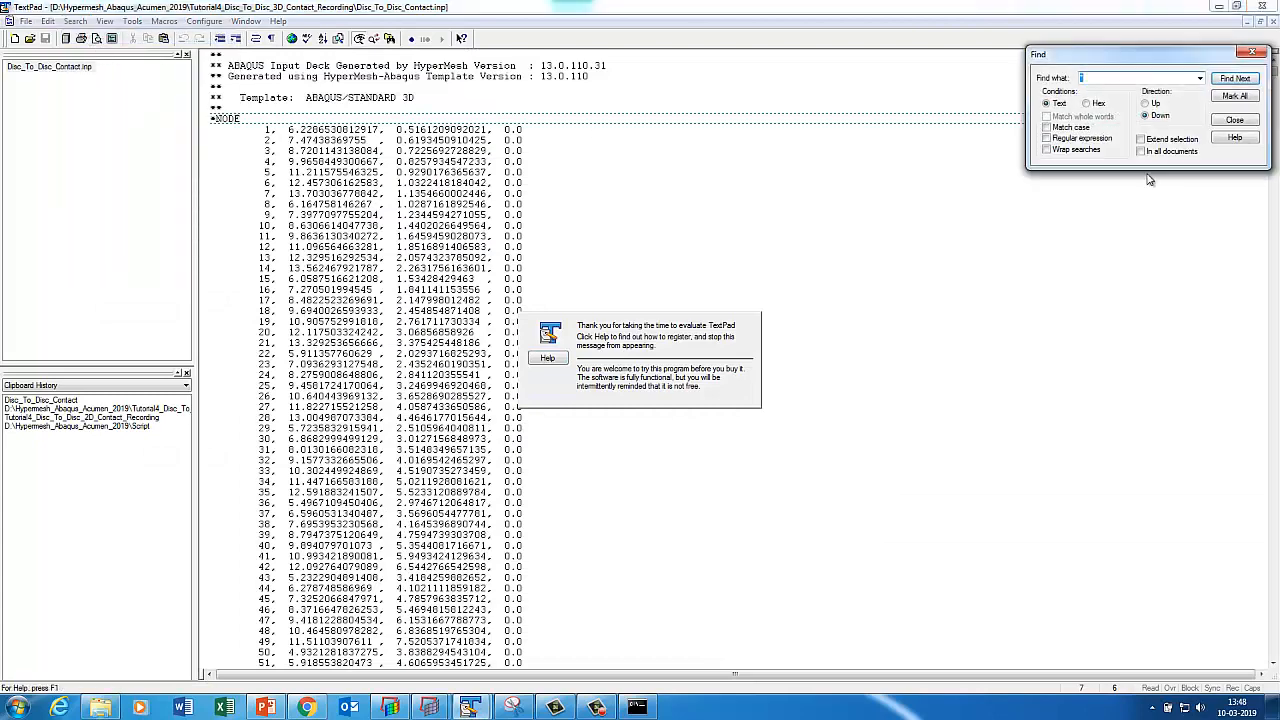
pyautogui.click(1240, 268)
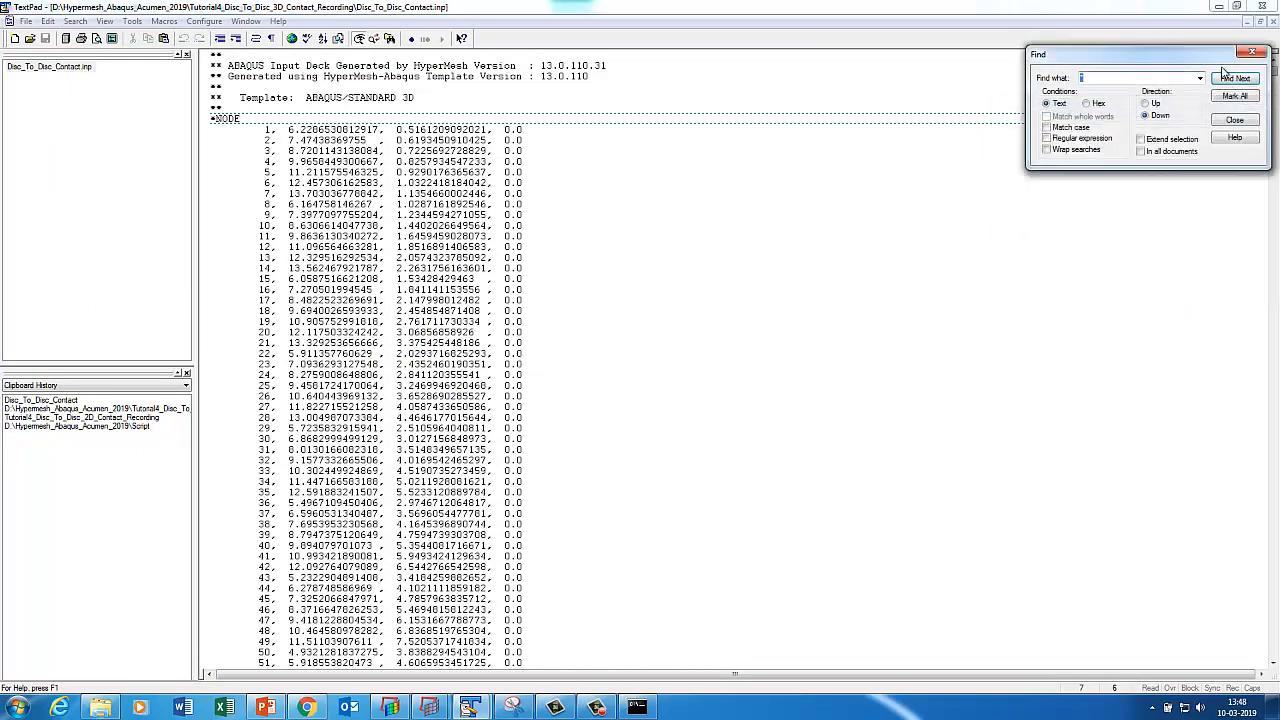
pyautogui.click(1226, 79)
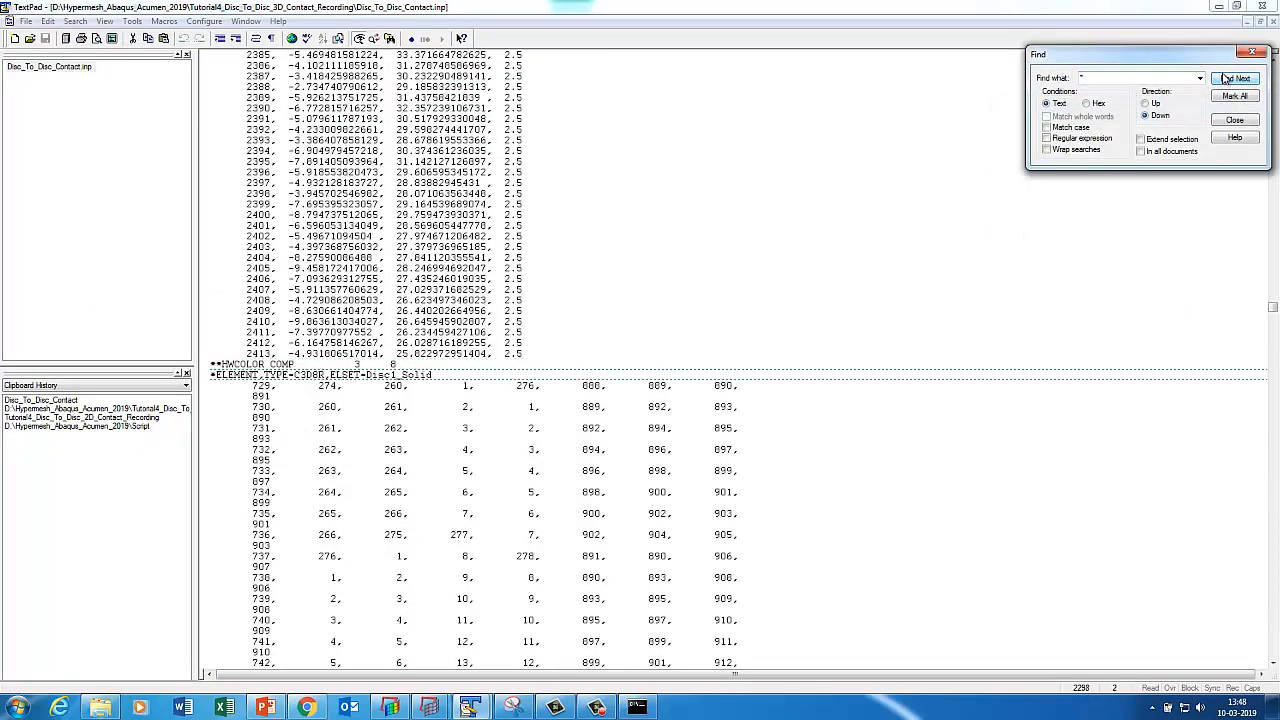
pyautogui.click(1226, 79)
pyautogui.click(1226, 79)
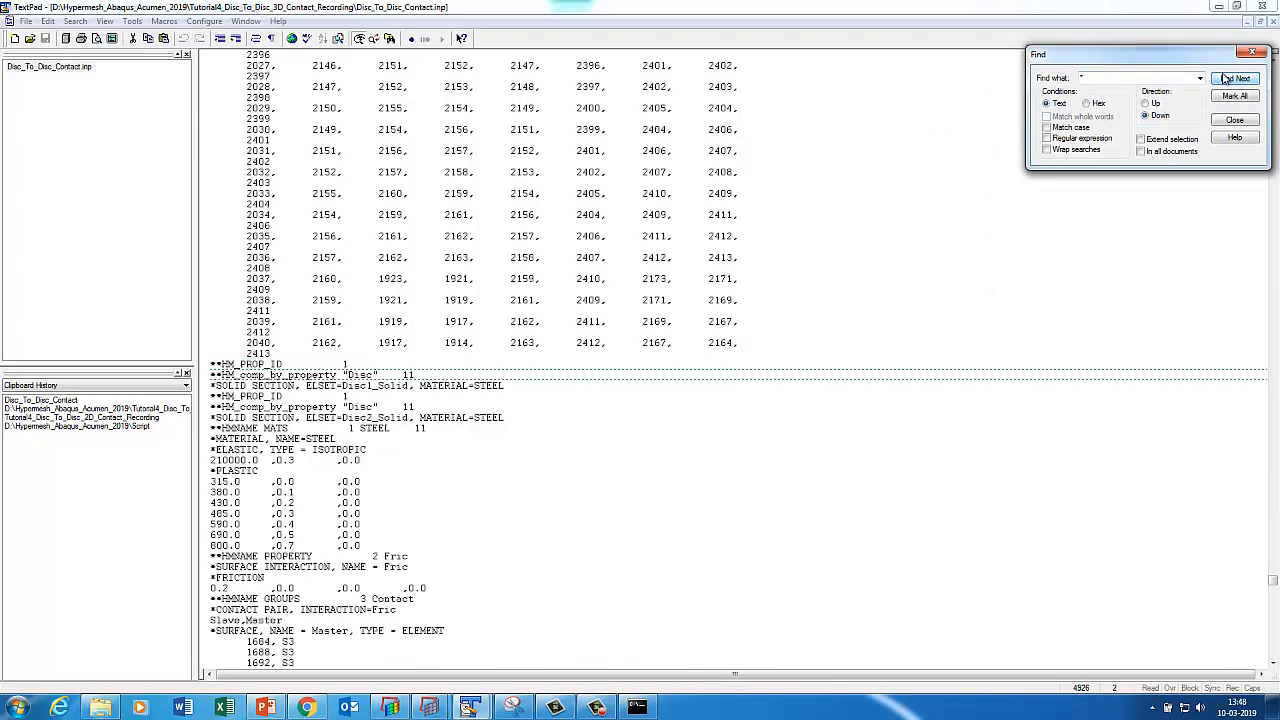
pyautogui.click(1226, 79)
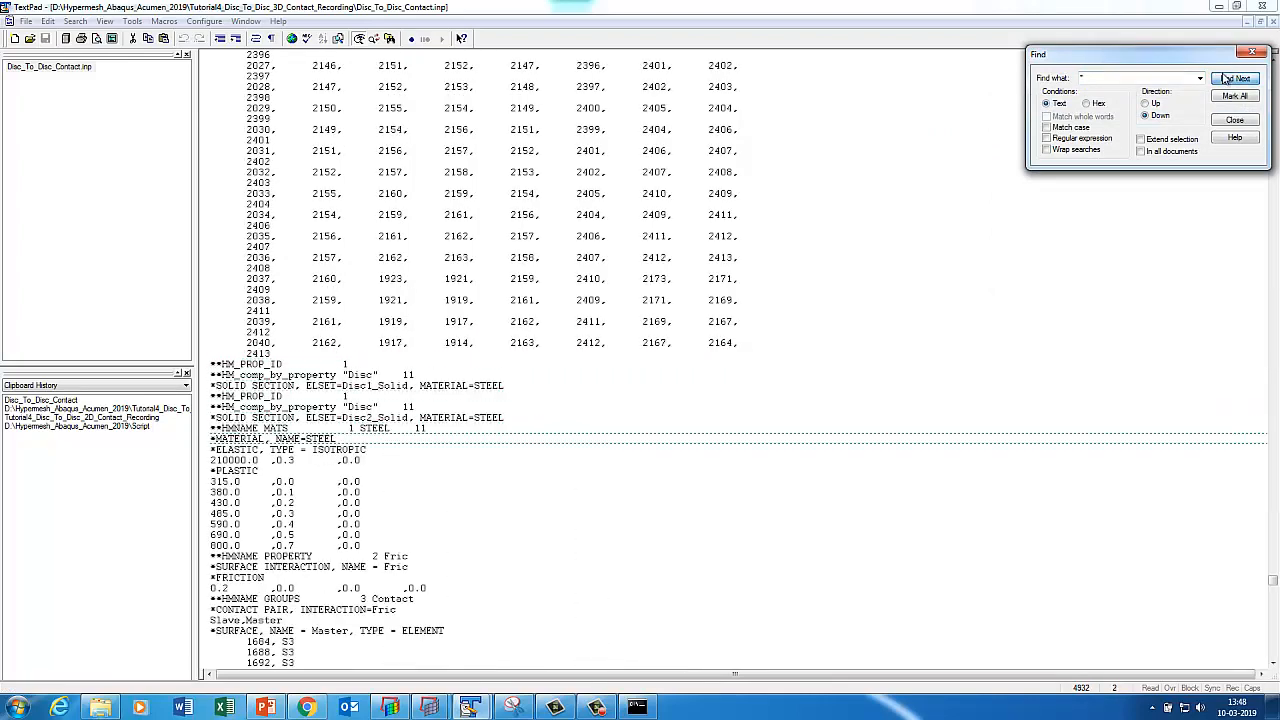
pyautogui.click(1226, 79)
pyautogui.click(1226, 79)
# Review the surfaces, load step, boundary conditions and output request, then check the Abaqus job completed.
pyautogui.click(430, 603)
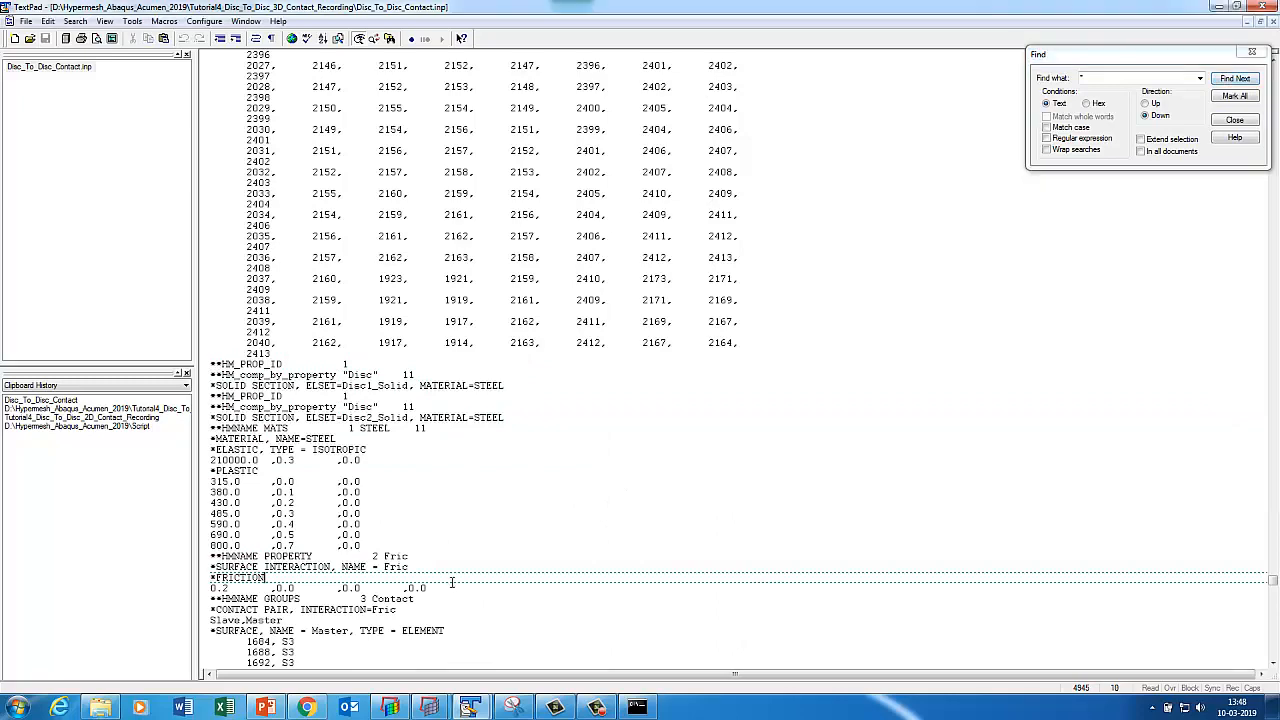
pyautogui.scroll(-7, 440, 590)
pyautogui.click(393, 489)
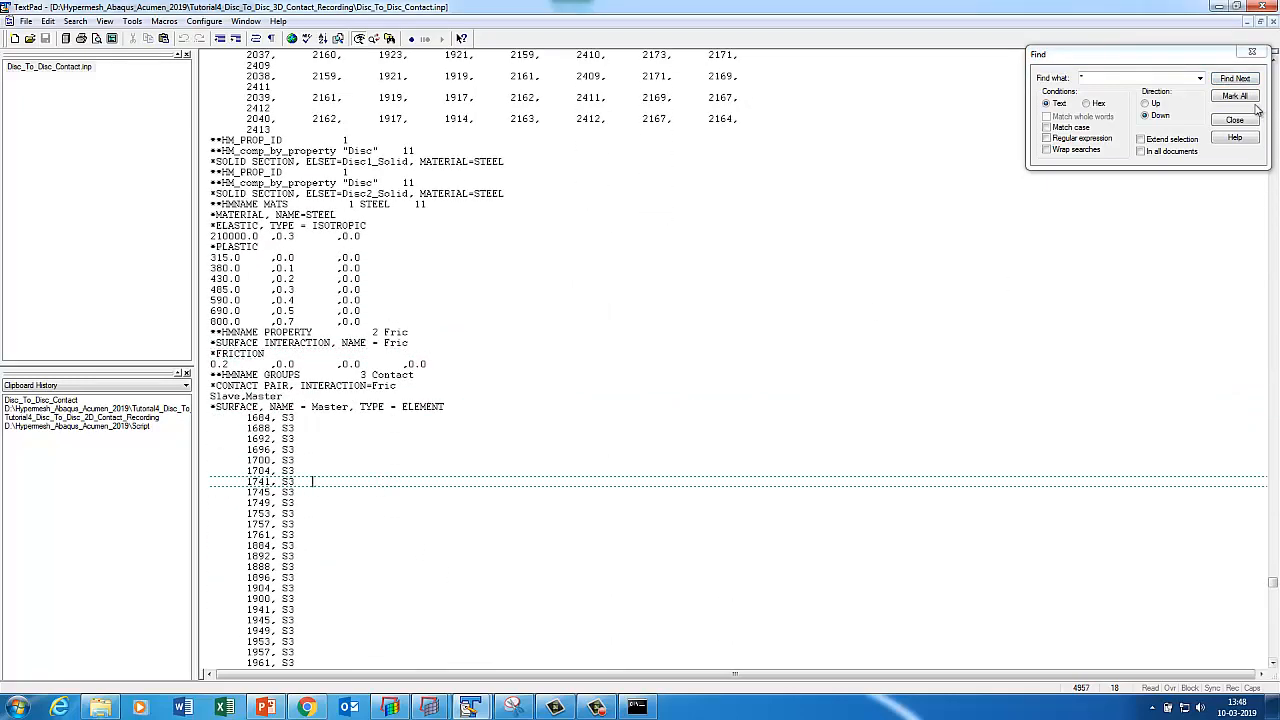
pyautogui.click(1236, 79)
pyautogui.click(1240, 80)
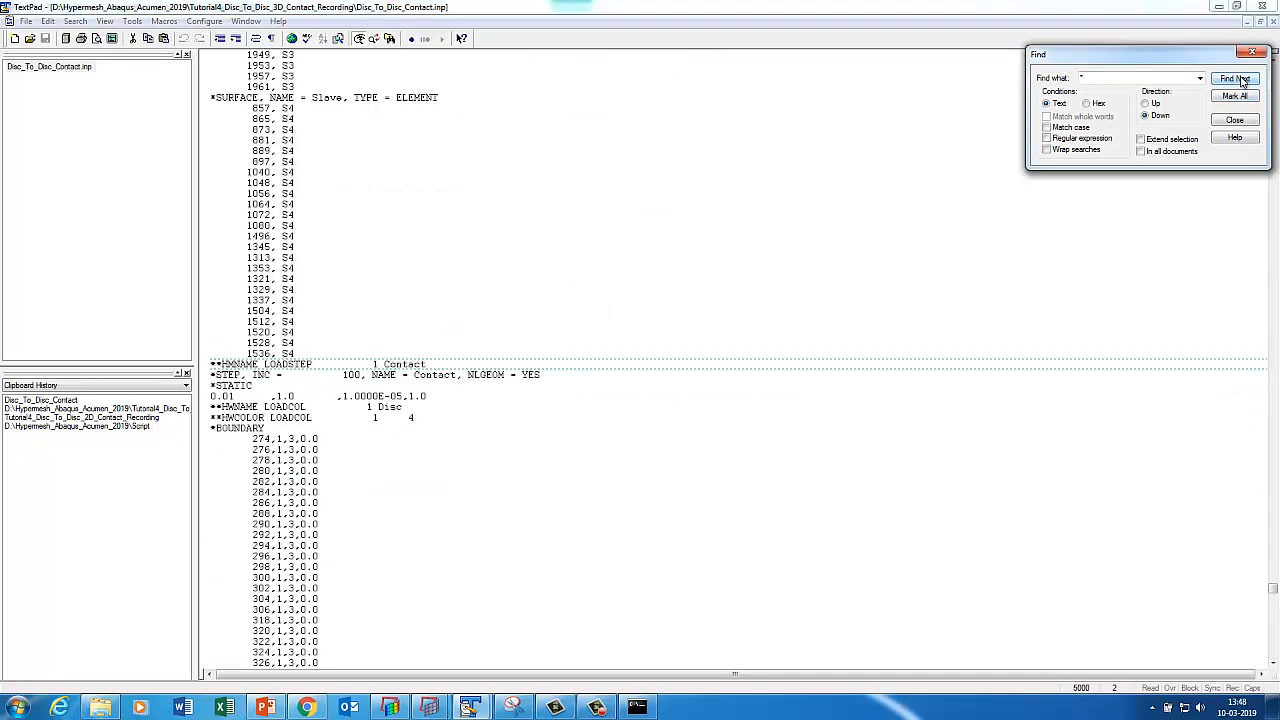
pyautogui.click(1240, 80)
pyautogui.click(1240, 80)
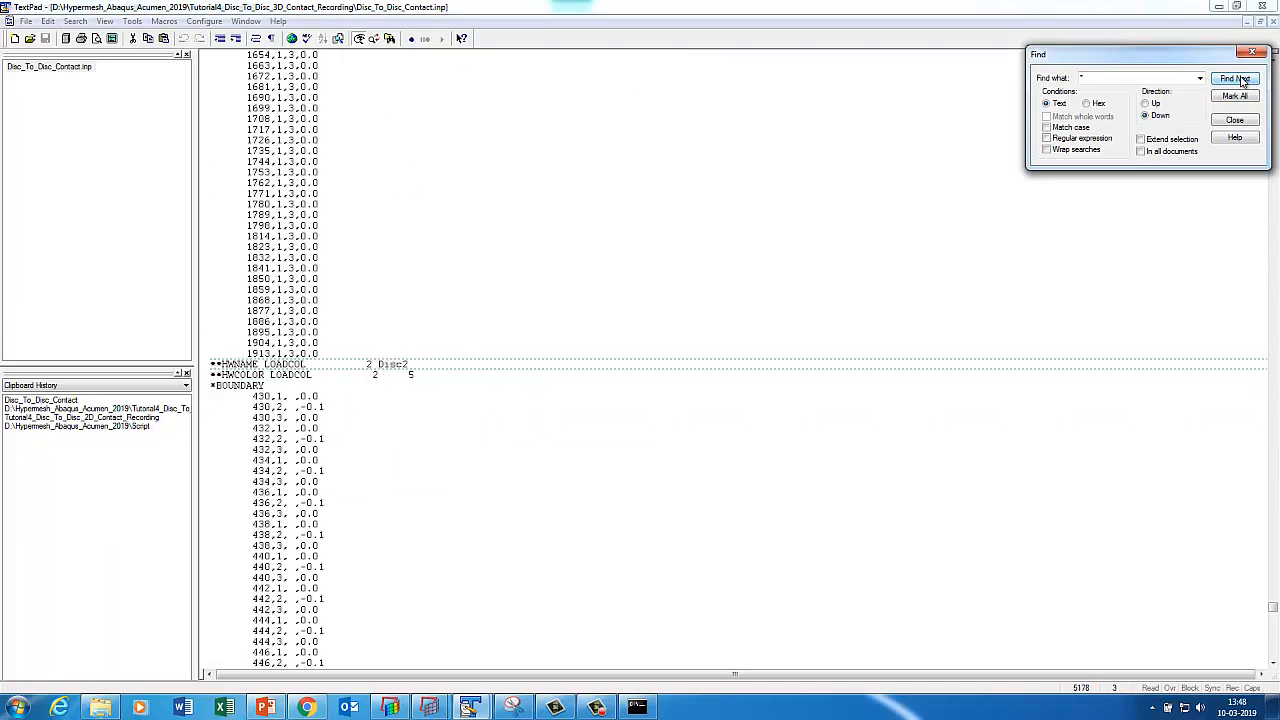
pyautogui.click(1240, 80)
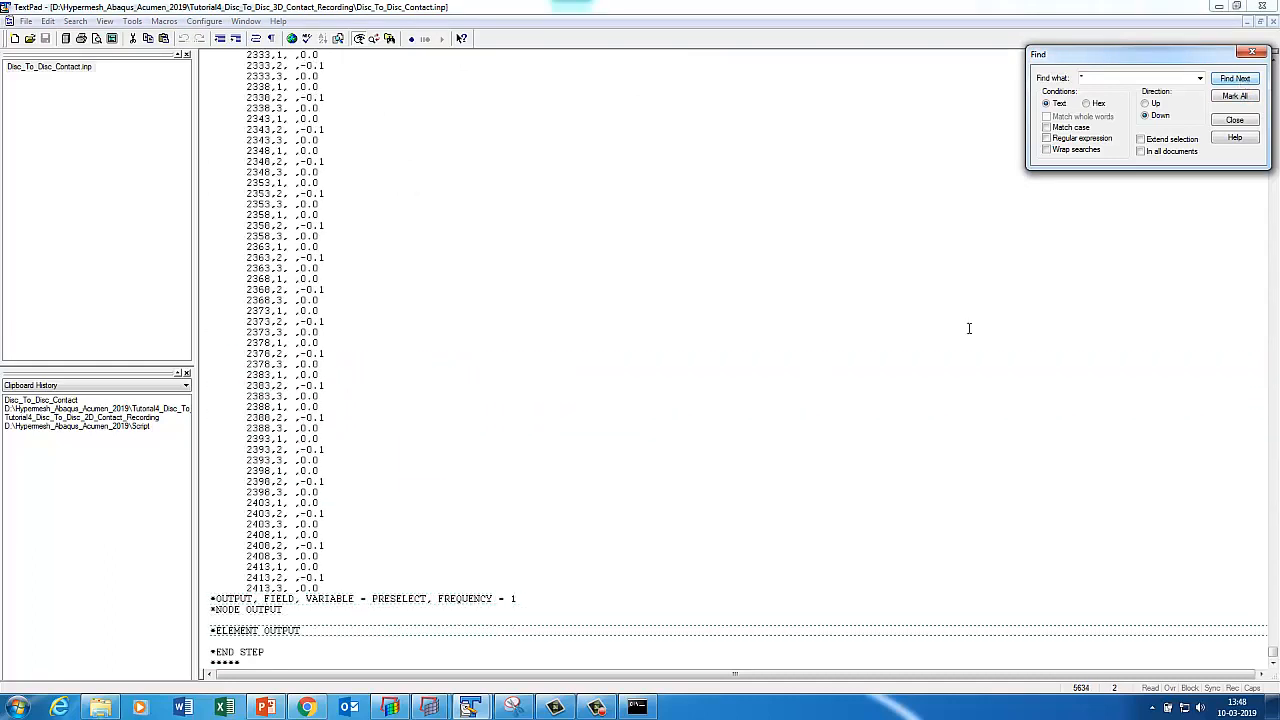
pyautogui.click(637, 708)
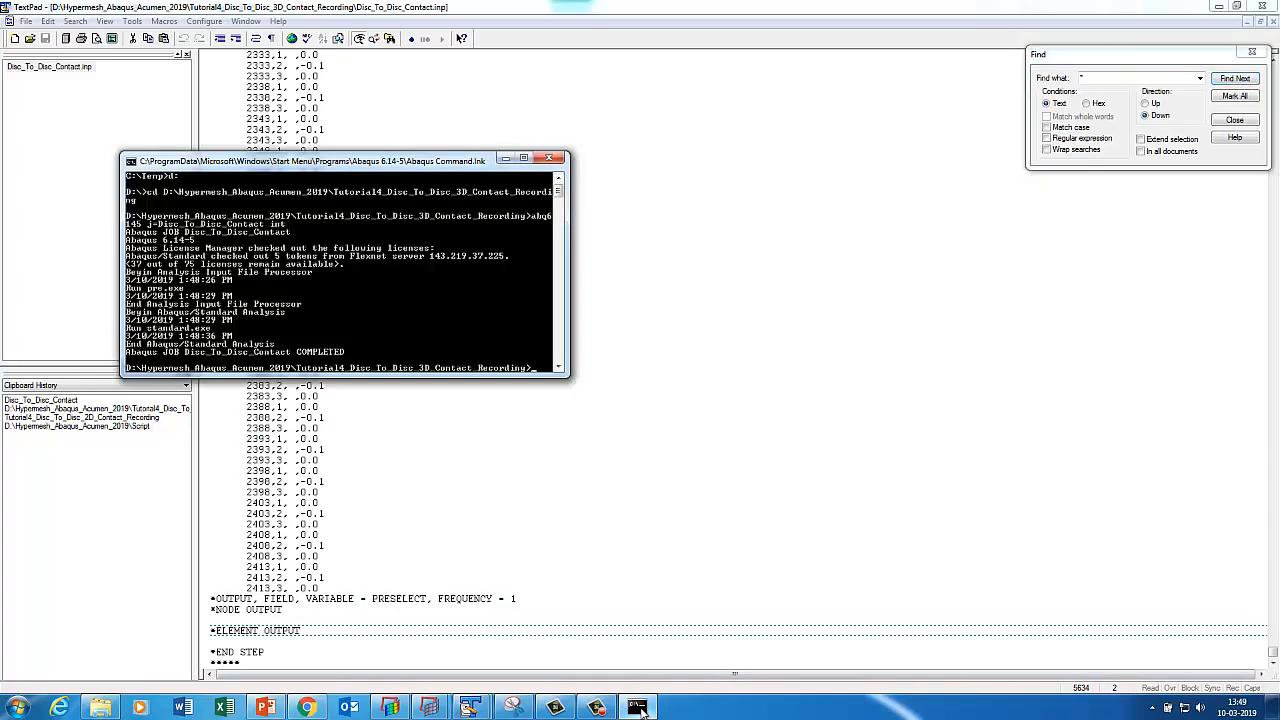
# Minimize the Abaqus console and copy the recording folder's path from Explorer's address bar.
pyautogui.click(637, 708)
pyautogui.click(100, 707)
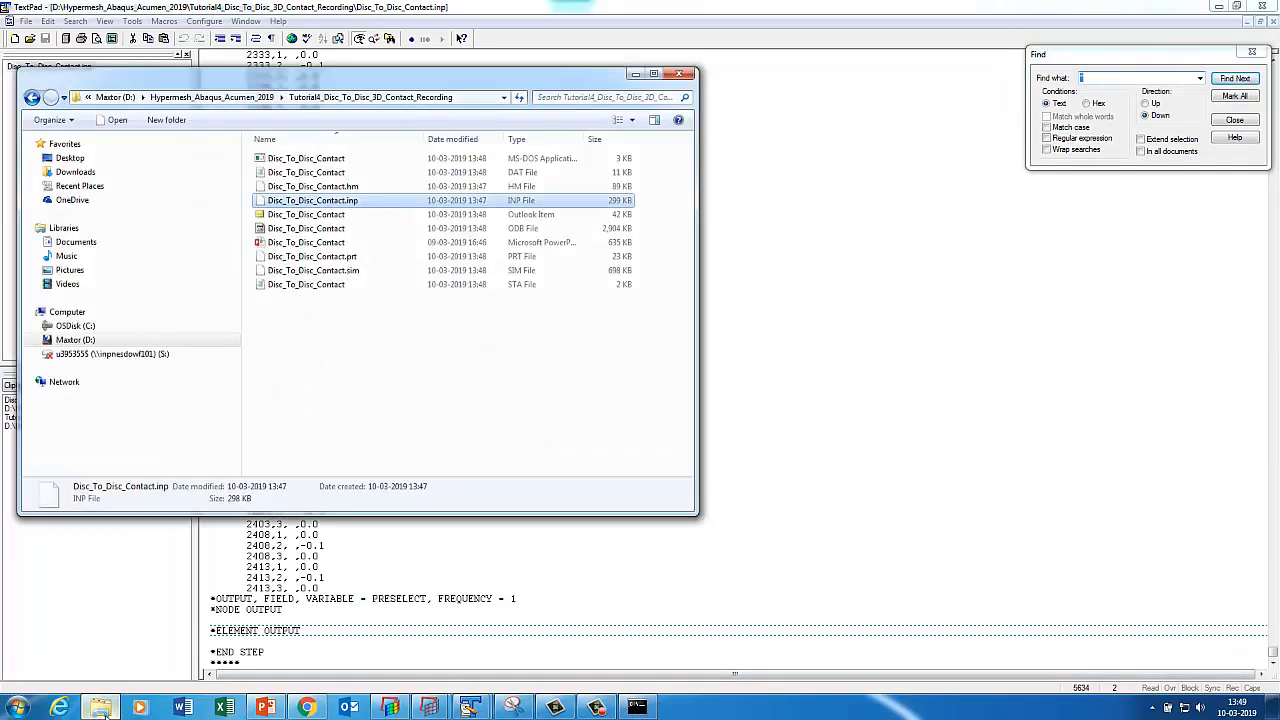
pyautogui.click(463, 98)
pyautogui.rightClick(334, 98)
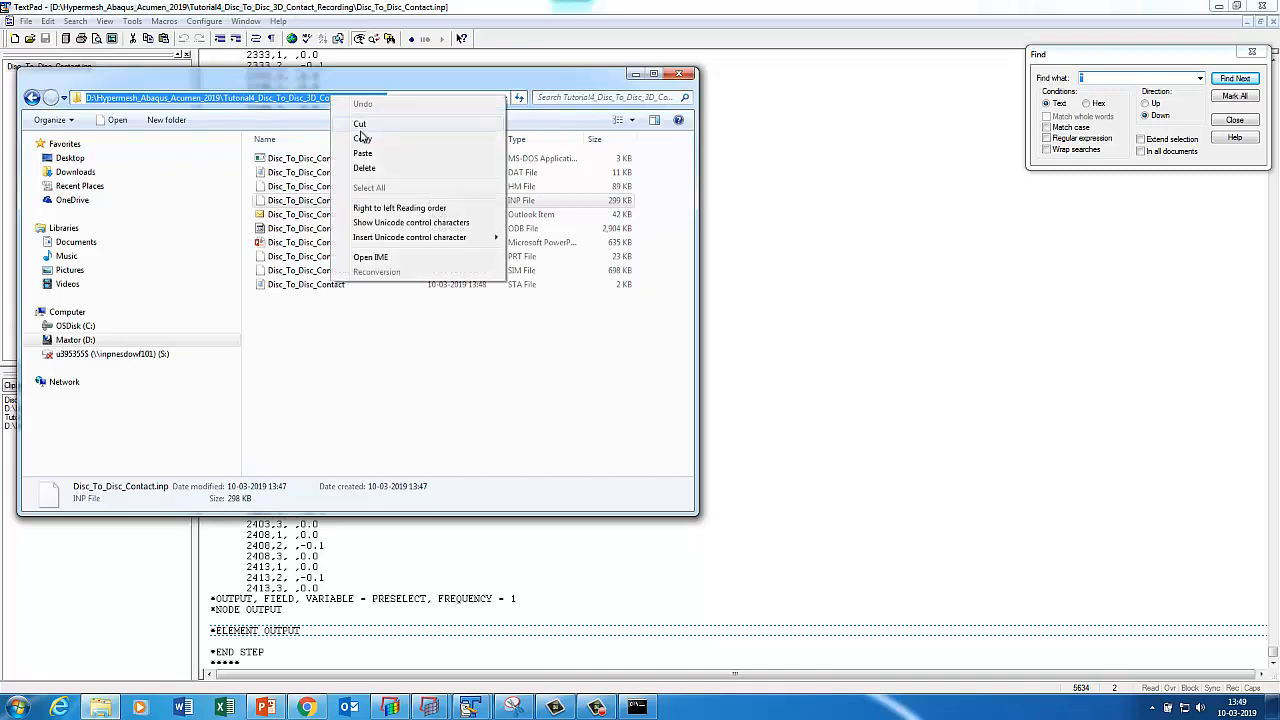
pyautogui.click(362, 139)
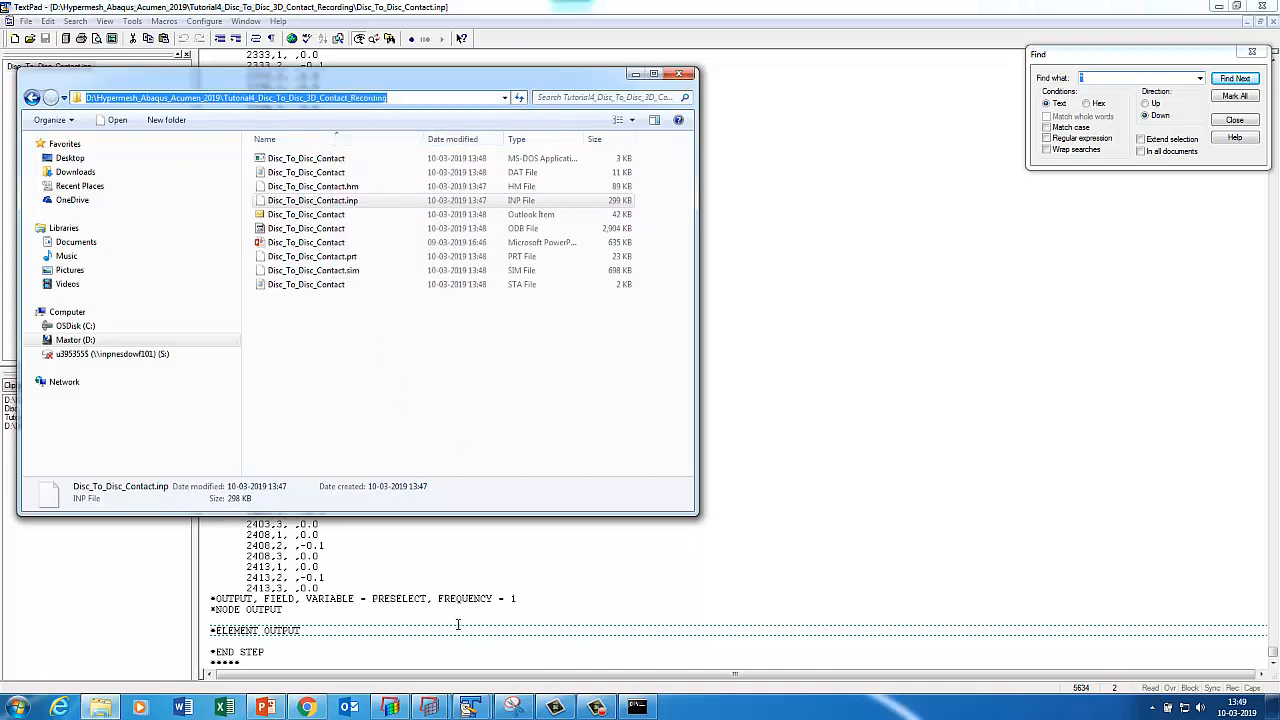
pyautogui.click(390, 707)
# Load Disc_To_Disc_Contact.odb from the pasted recording folder path, discarding the current data.
pyautogui.click(54, 50)
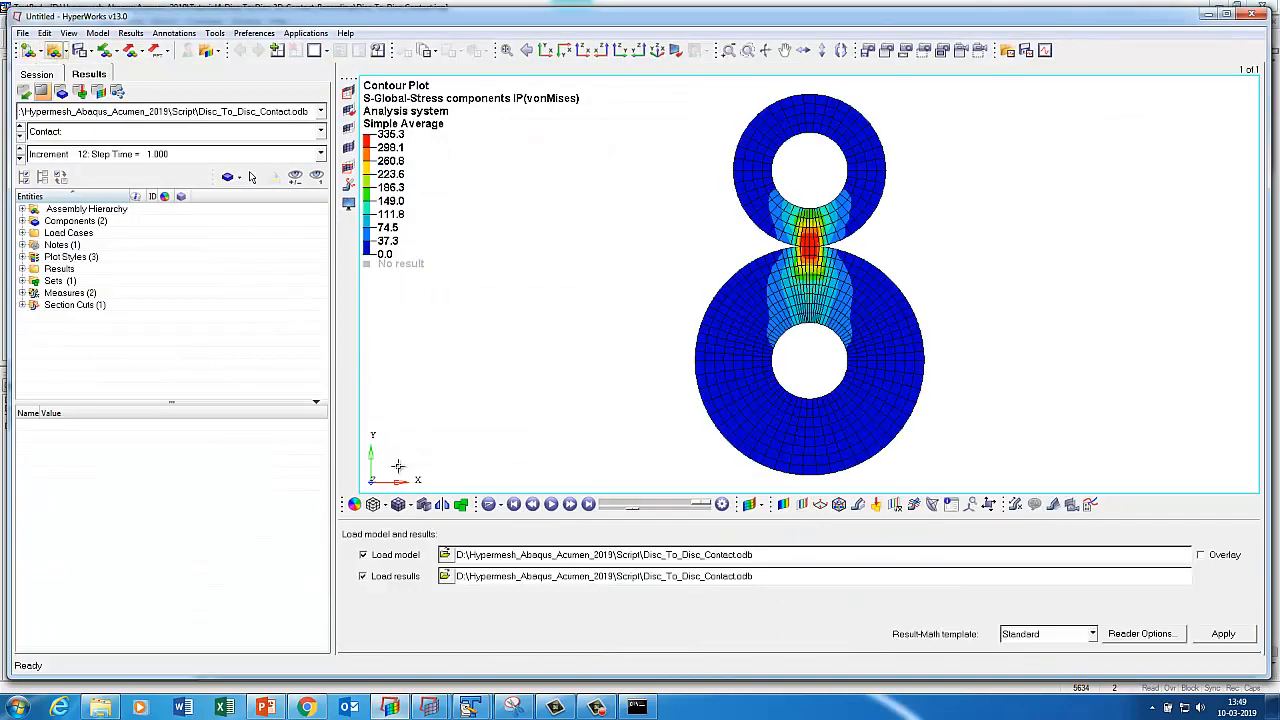
pyautogui.click(446, 554)
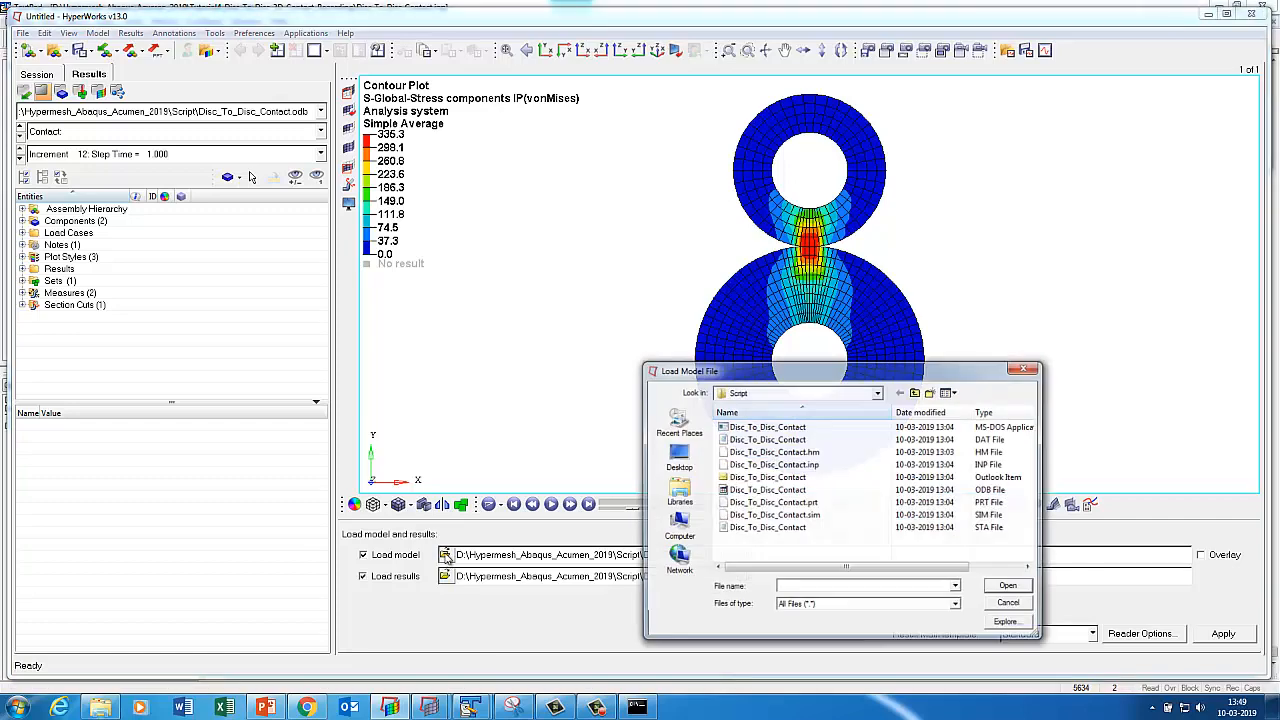
pyautogui.hotkey('ctrl', 'v')
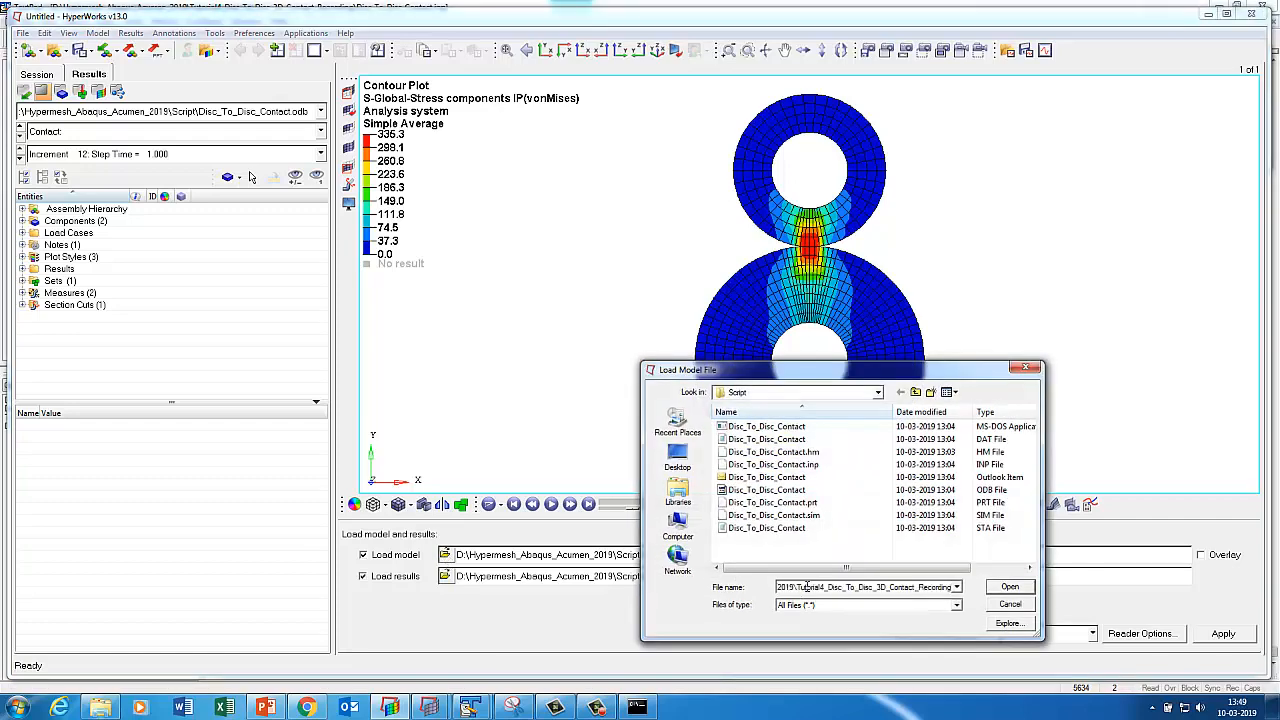
pyautogui.press('Return')
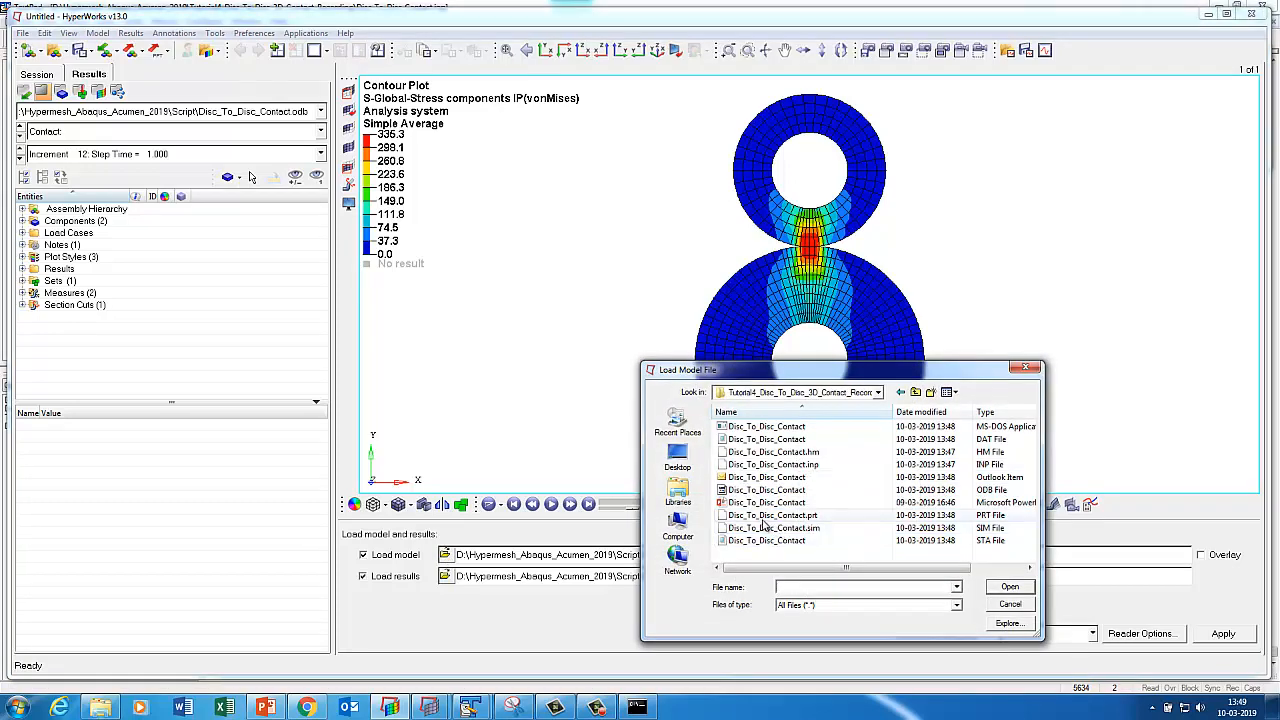
pyautogui.doubleClick(766, 489)
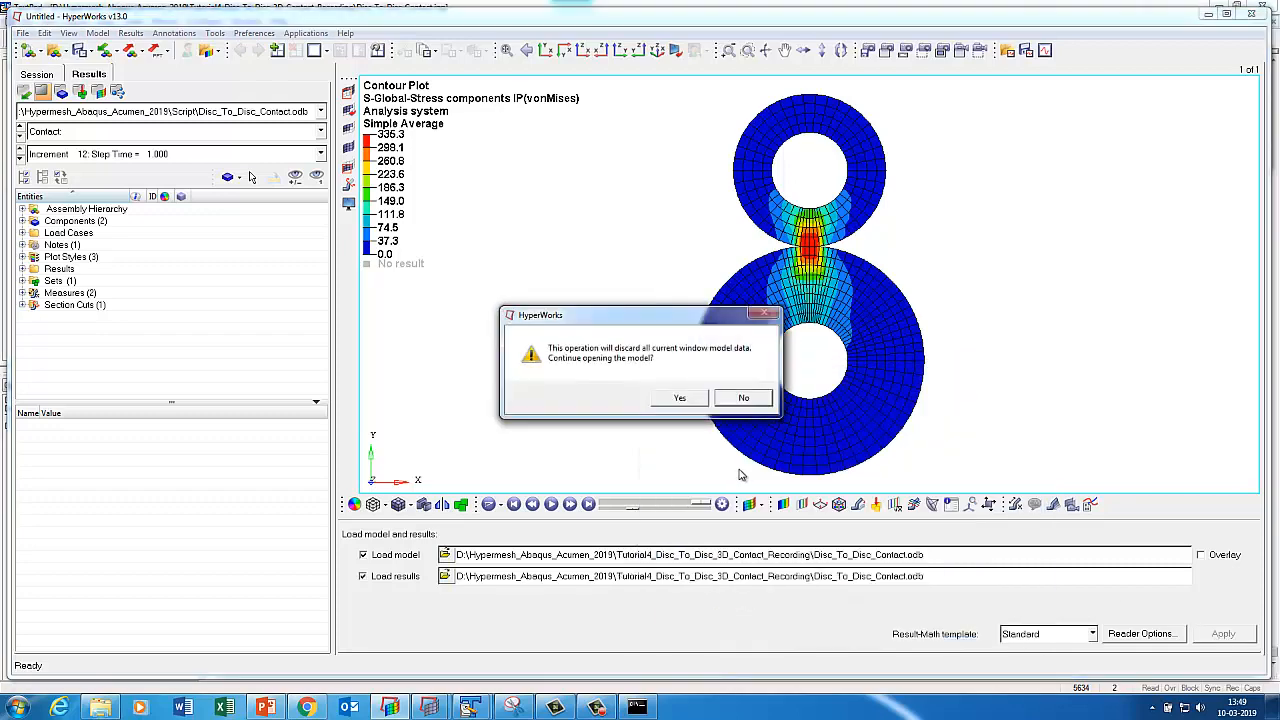
pyautogui.click(680, 397)
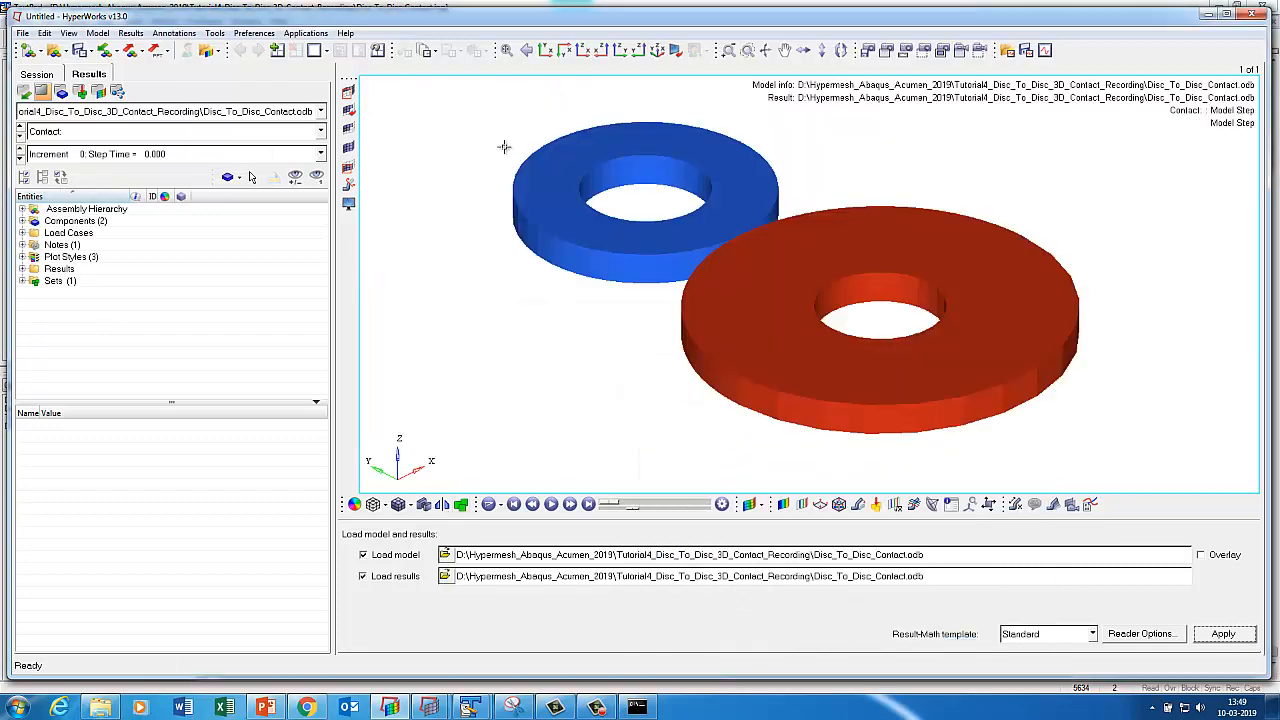
# Contour S-Global-Stress von Mises at the final increment with simple averaging.
pyautogui.click(546, 50)
pyautogui.click(748, 506)
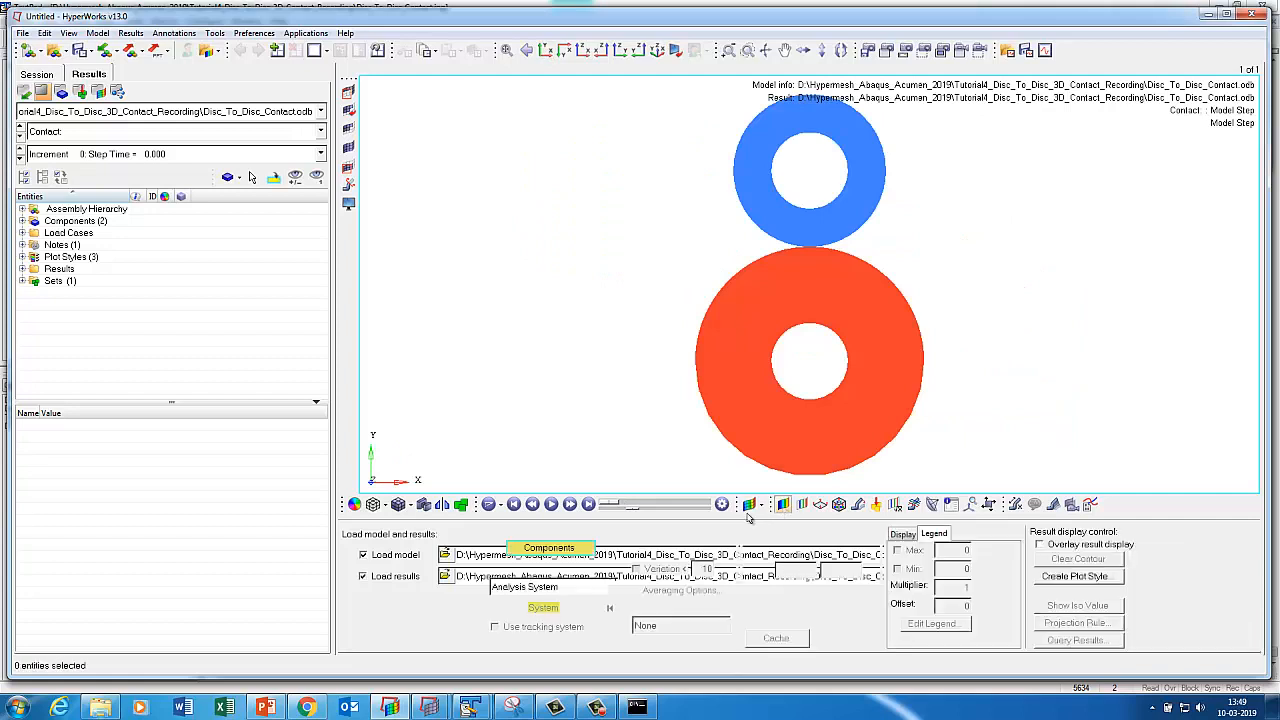
pyautogui.click(440, 548)
pyautogui.click(535, 622)
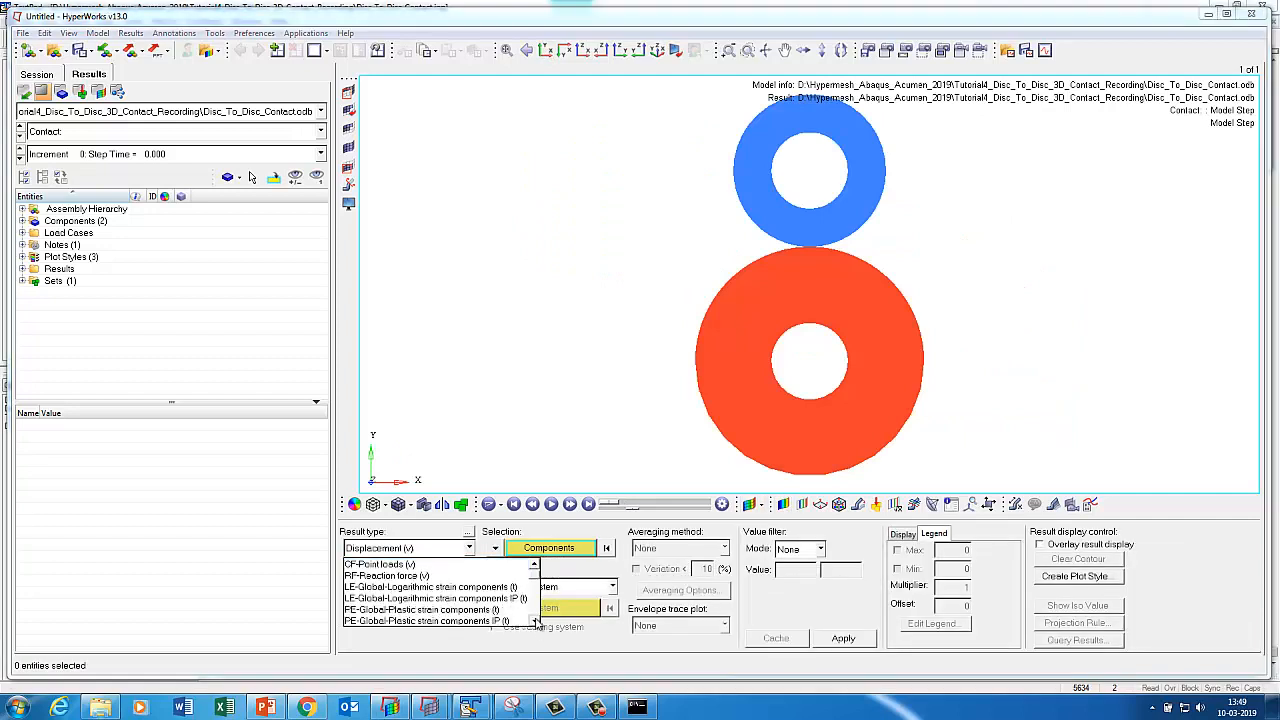
pyautogui.click(535, 622)
pyautogui.click(535, 622)
pyautogui.click(535, 622)
pyautogui.click(535, 622)
pyautogui.click(448, 588)
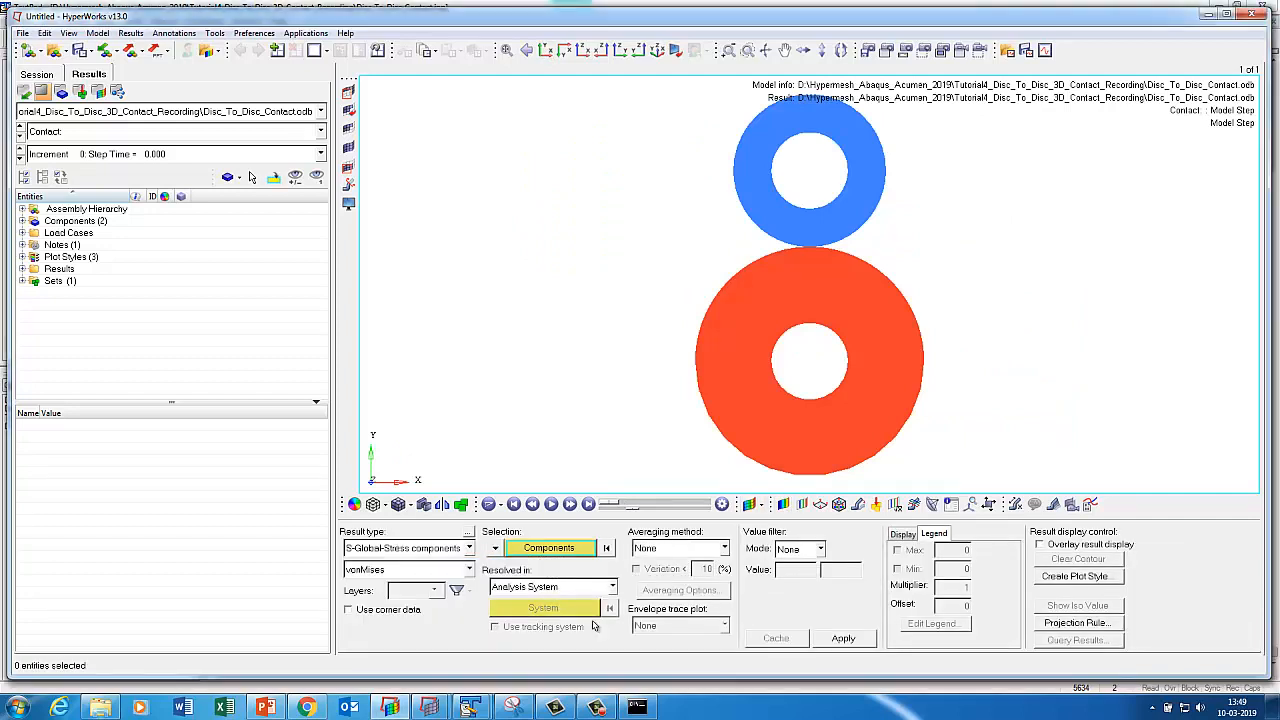
pyautogui.click(843, 638)
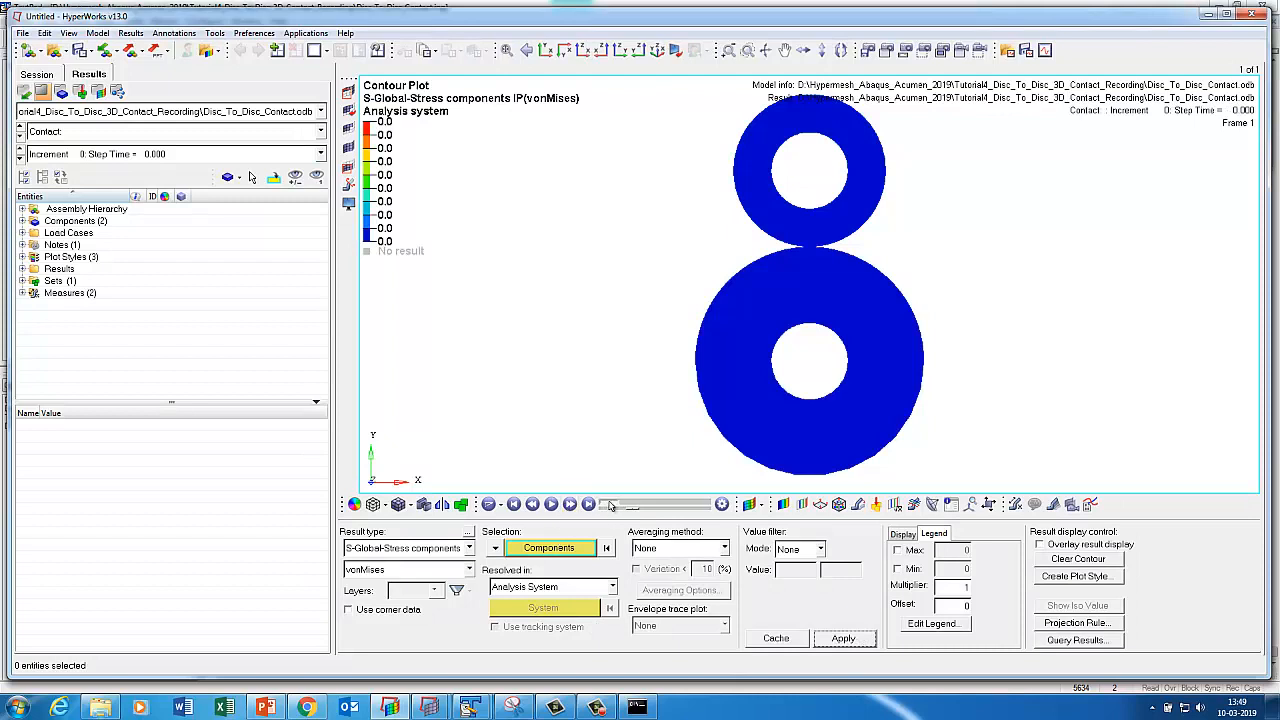
pyautogui.moveTo(608, 506); pyautogui.dragTo(745, 508)
pyautogui.click(678, 555)
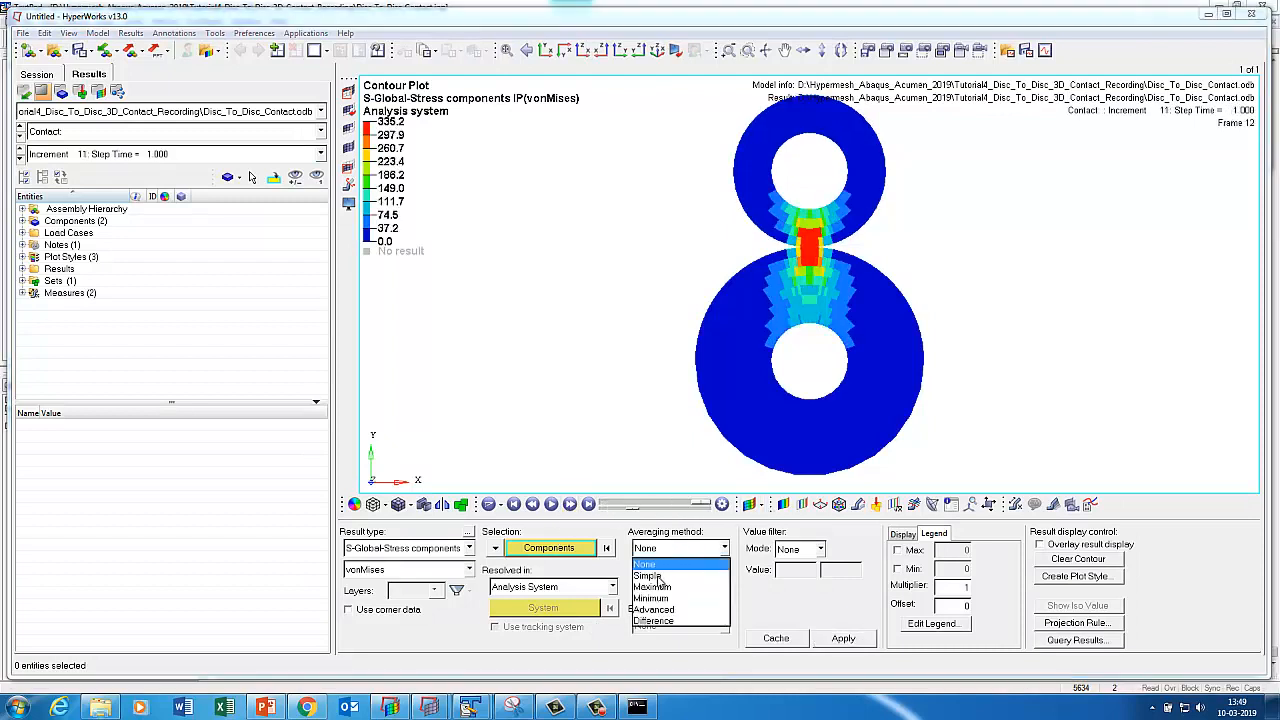
pyautogui.click(660, 580)
pyautogui.click(843, 638)
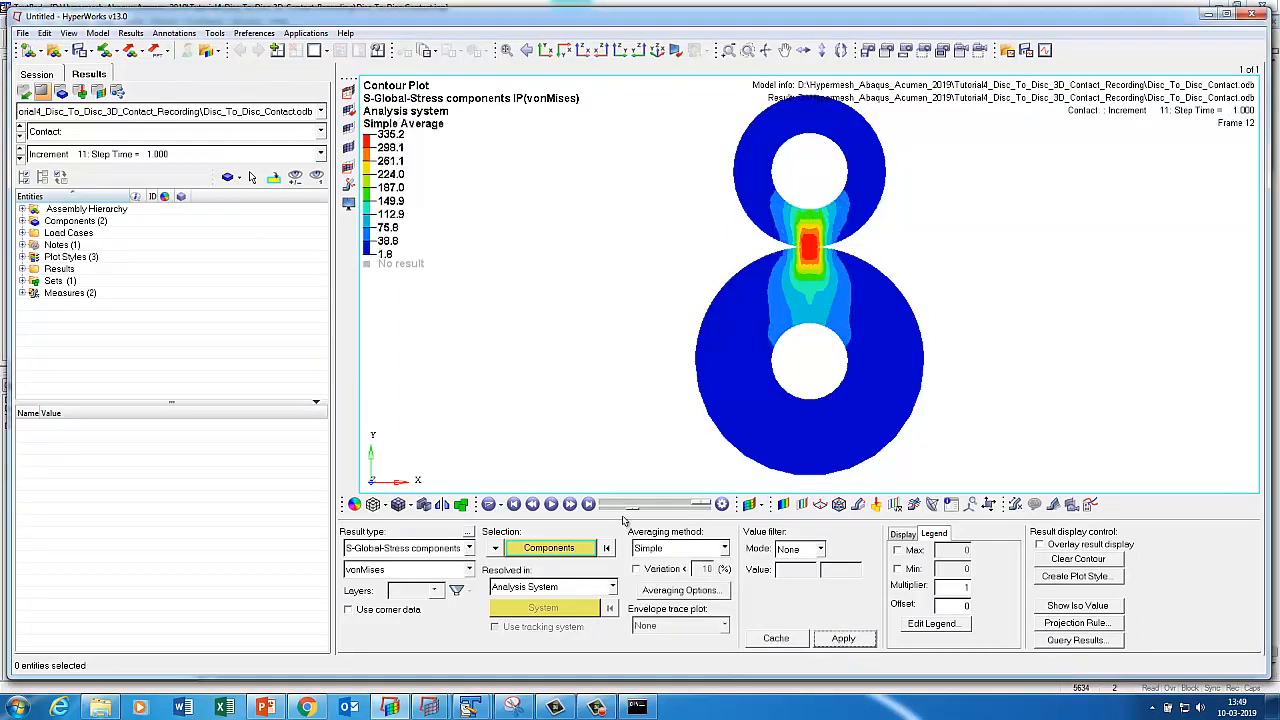
# Play the animation, then switch the contour to PE Max Principal plastic strain.
pyautogui.click(550, 504)
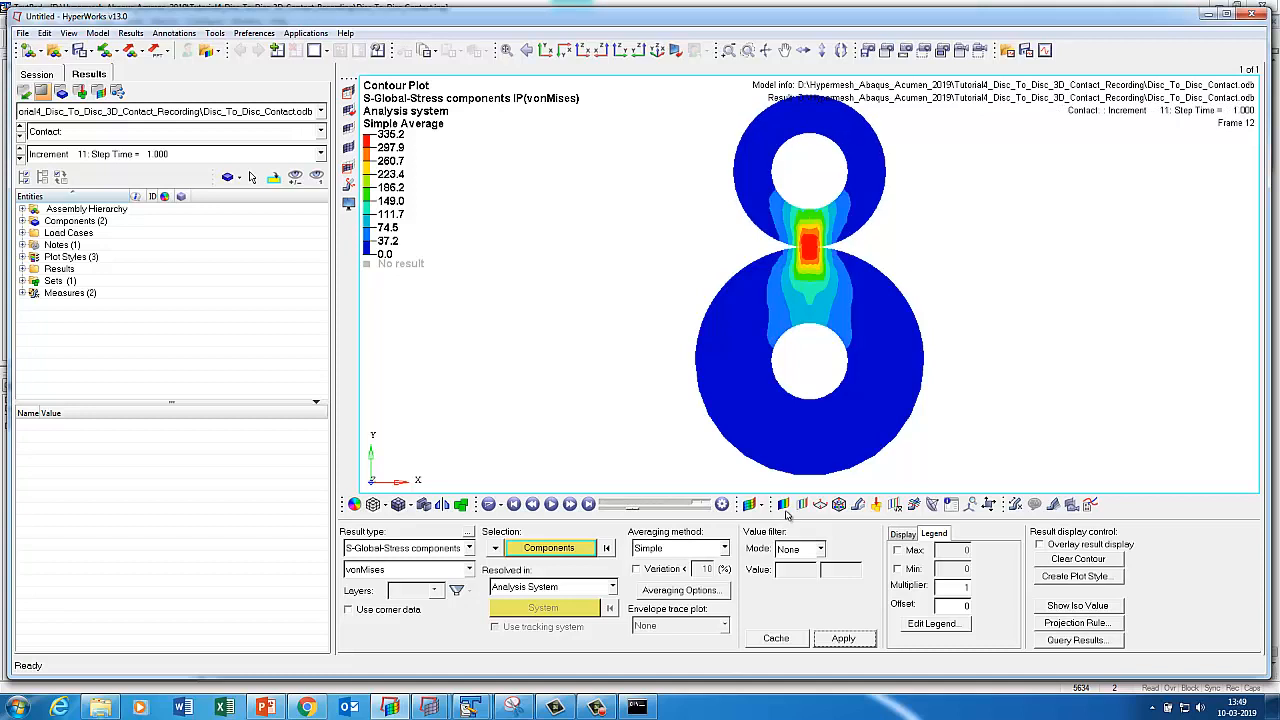
pyautogui.click(445, 548)
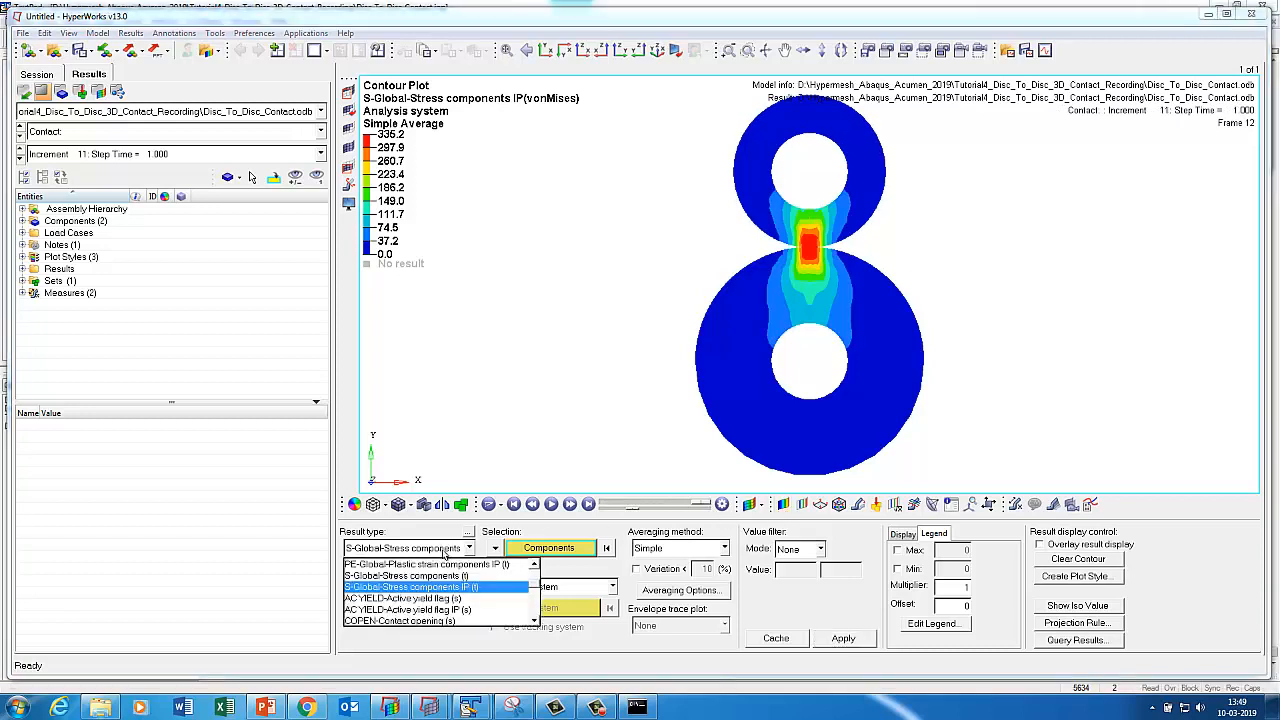
pyautogui.click(535, 622)
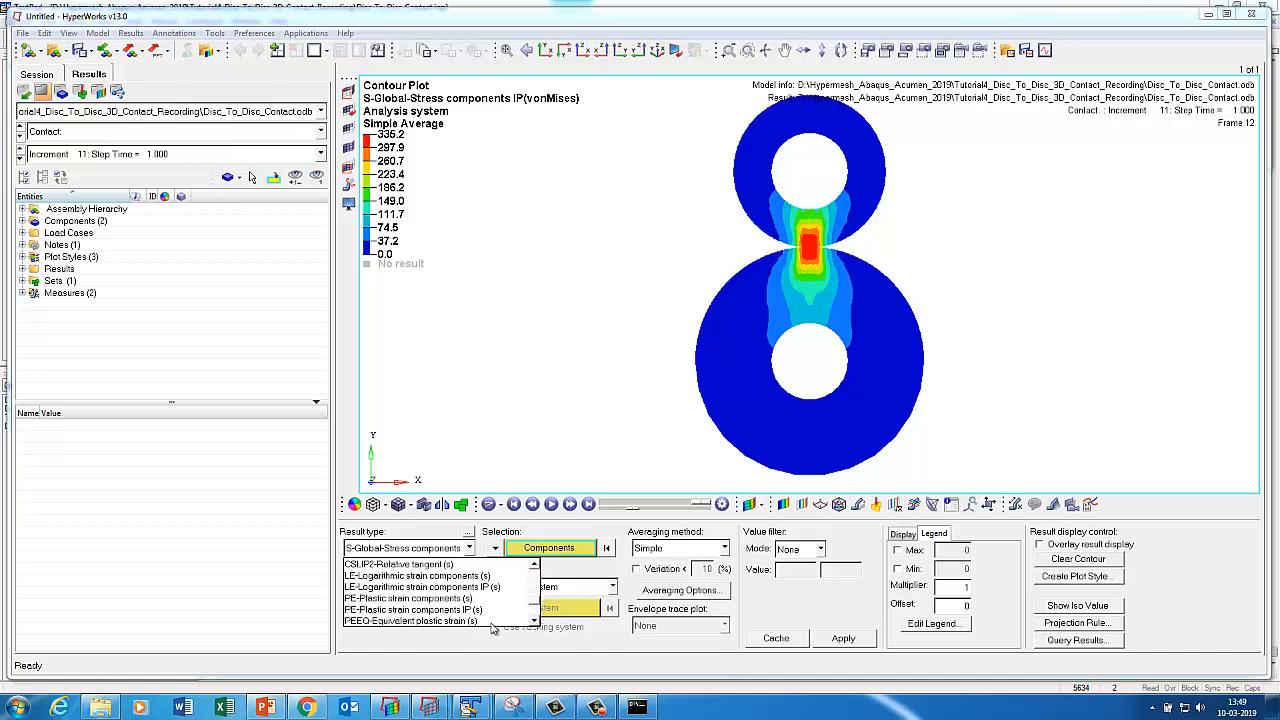
pyautogui.click(478, 620)
pyautogui.click(842, 637)
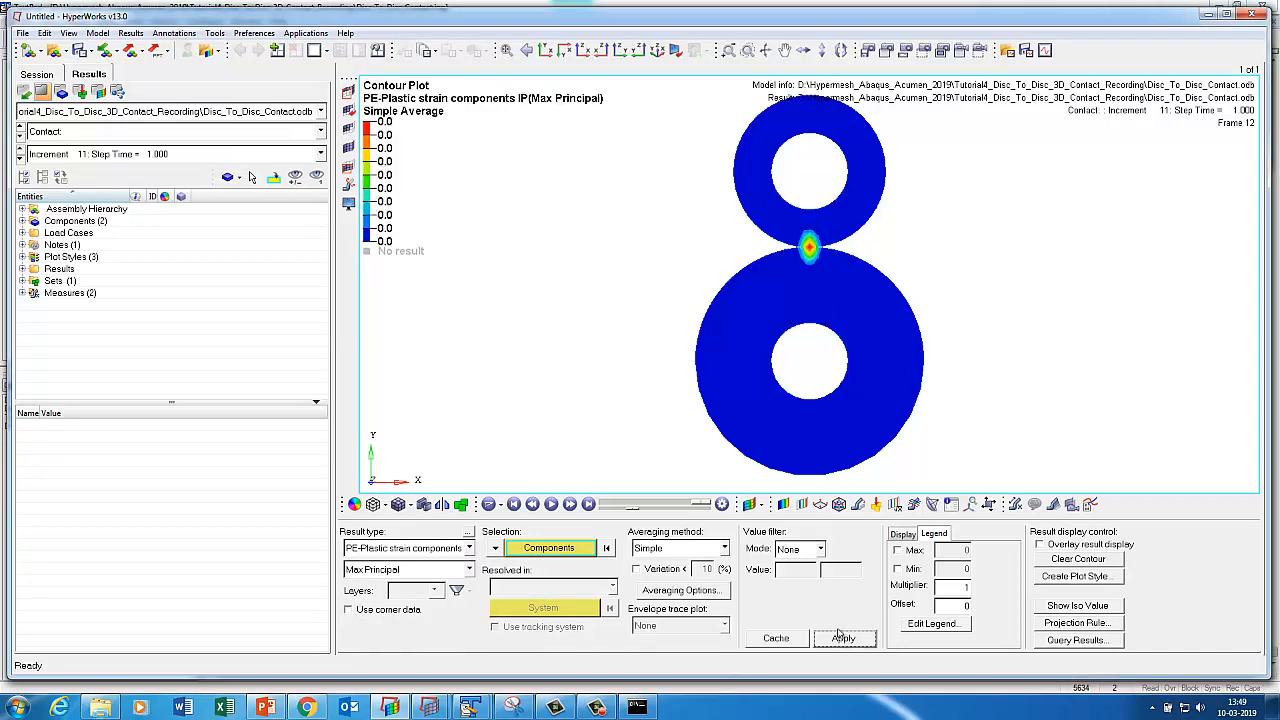
# Set the contour legend's numeric precision to 4 decimals.
pyautogui.click(912, 624)
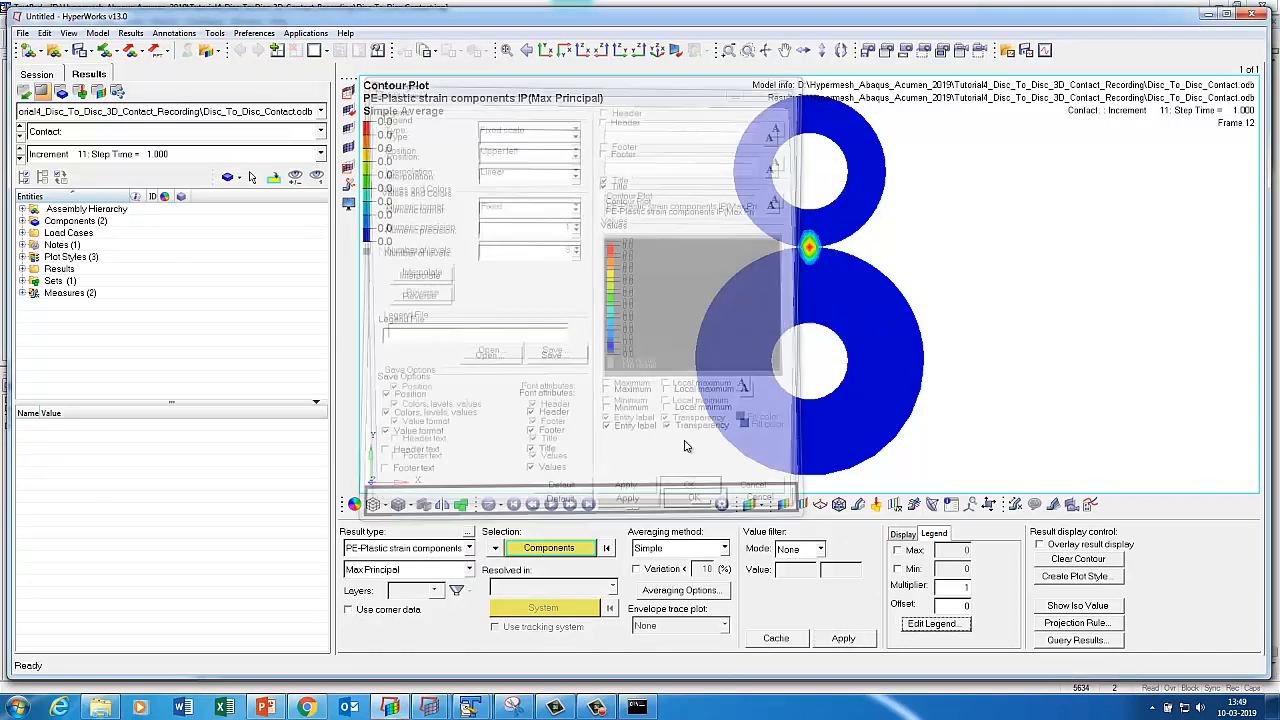
pyautogui.click(478, 227)
pyautogui.click(490, 288)
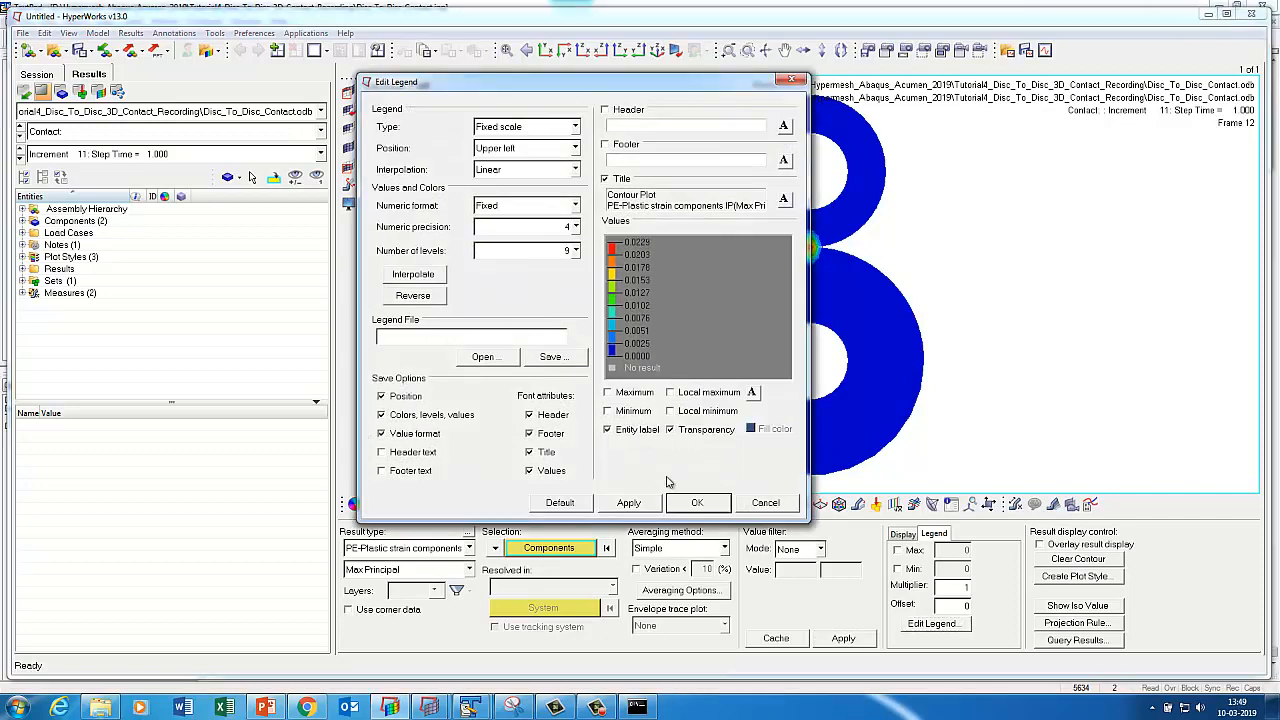
pyautogui.click(628, 502)
pyautogui.click(697, 502)
# Zoom and rotate around the contact hotspot, fit both discs, and open Section Cut settings.
pyautogui.moveTo(753, 258)
pyautogui.keyDown('ctrl'); pyautogui.mouseDown(button='middle')
pyautogui.moveTo(868, 284)
pyautogui.moveTo(818, 286)
pyautogui.mouseUp(button='middle'); pyautogui.keyUp('ctrl')
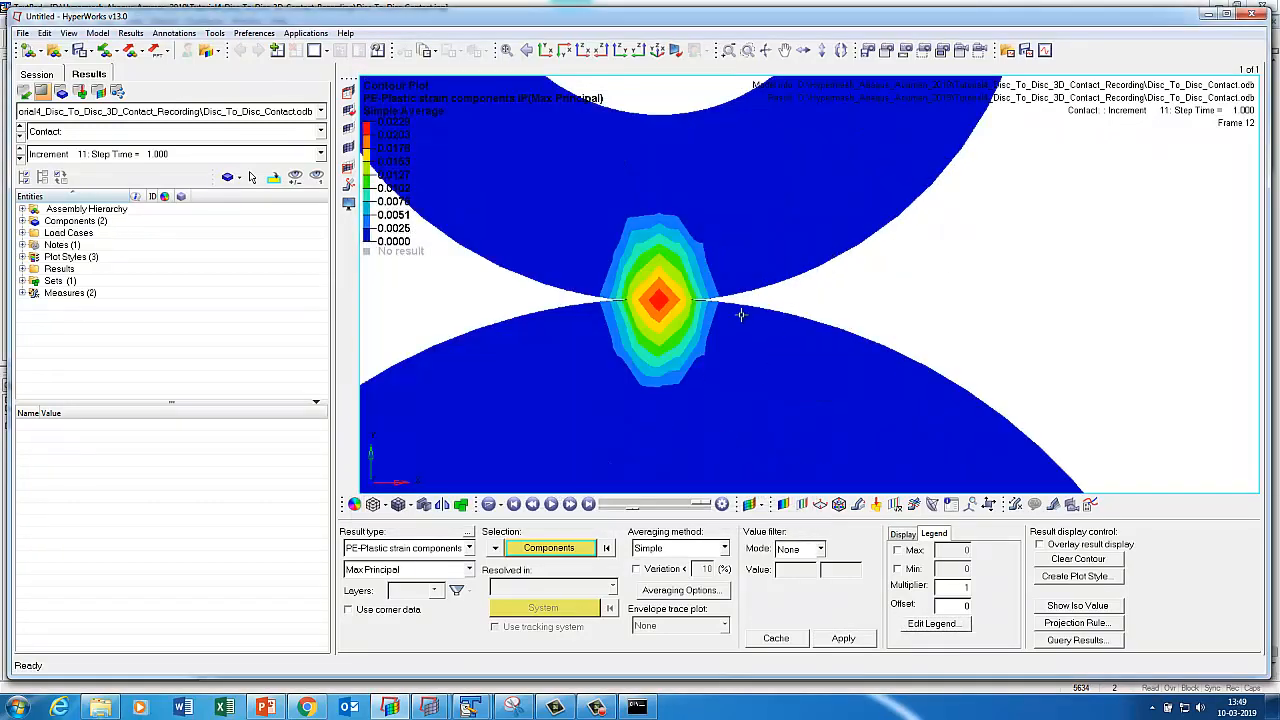
pyautogui.click(545, 50)
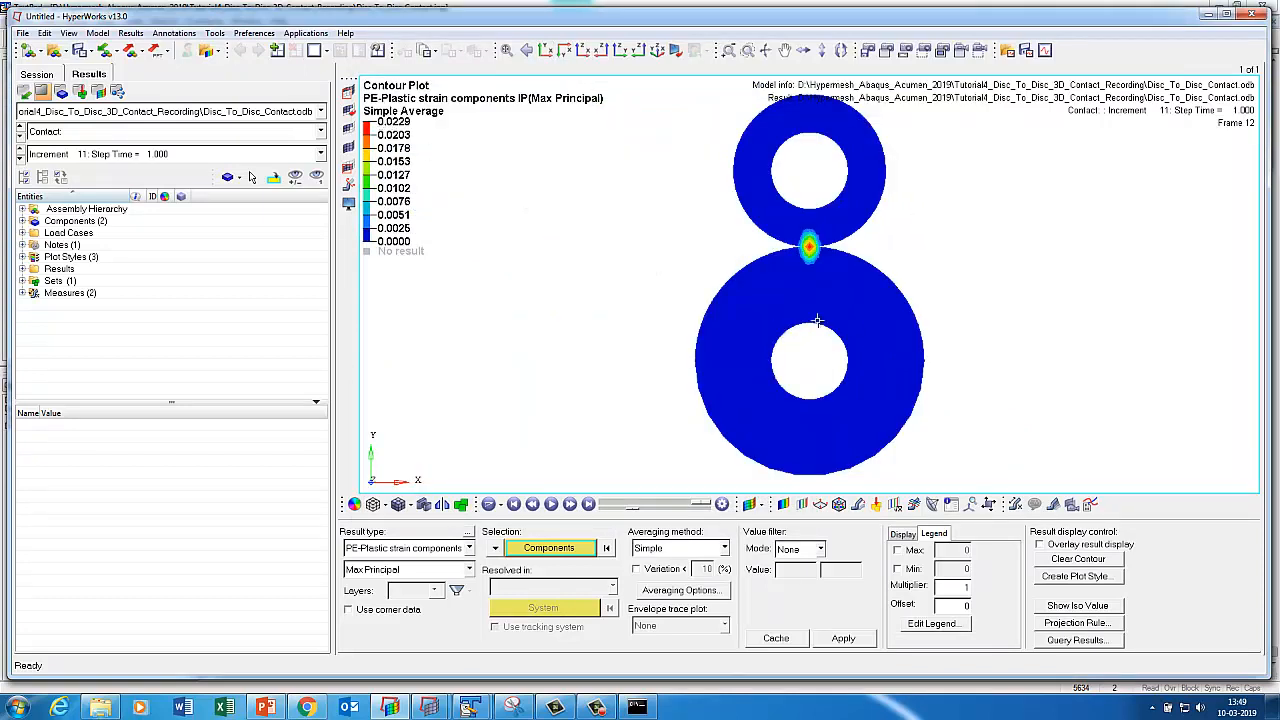
pyautogui.click(551, 504)
pyautogui.keyDown('ctrl'); pyautogui.moveTo(920, 251); pyautogui.dragTo(830, 245); pyautogui.keyUp('ctrl')
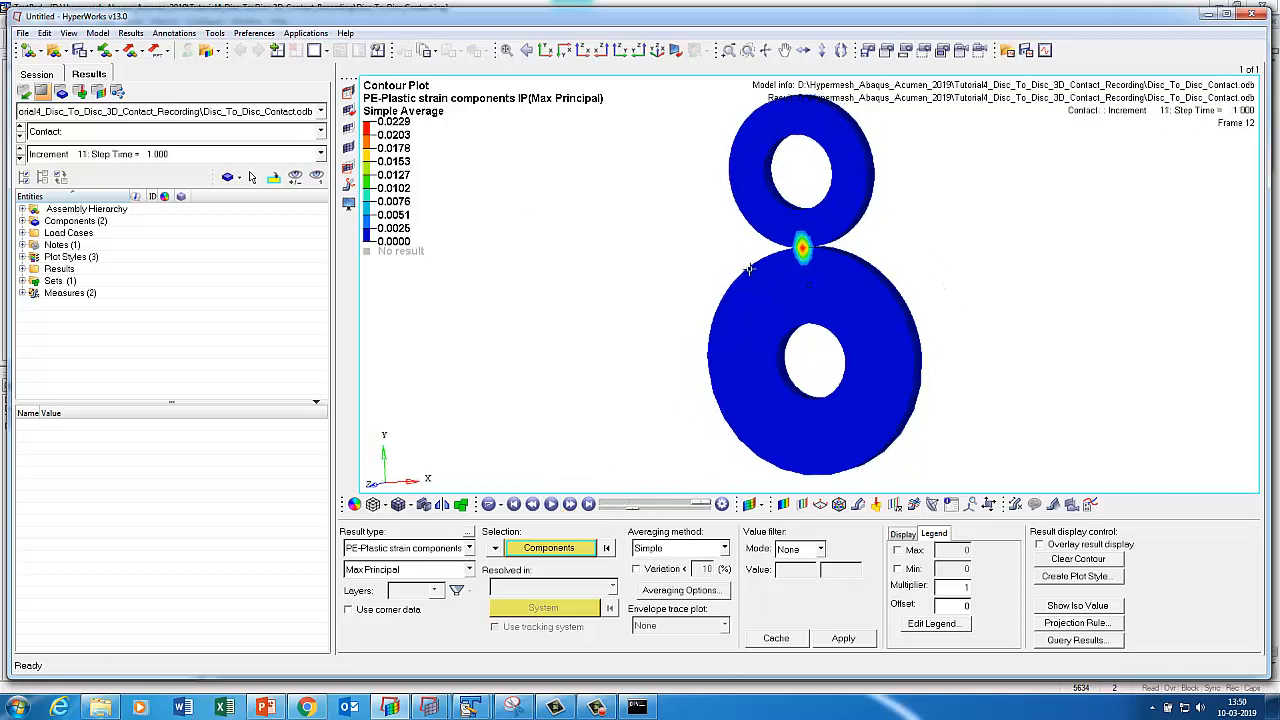
pyautogui.keyDown('ctrl'); pyautogui.moveTo(815, 241); pyautogui.dragTo(815, 252, button='middle'); pyautogui.keyUp('ctrl')
pyautogui.moveTo(819, 342)
pyautogui.keyDown('ctrl'); pyautogui.mouseDown()
pyautogui.moveTo(651, 312)
pyautogui.moveTo(611, 290)
pyautogui.moveTo(746, 322)
pyautogui.moveTo(731, 374)
pyautogui.mouseUp(); pyautogui.keyUp('ctrl')
pyautogui.keyDown('ctrl'); pyautogui.middleClick(722, 371); pyautogui.keyUp('ctrl')
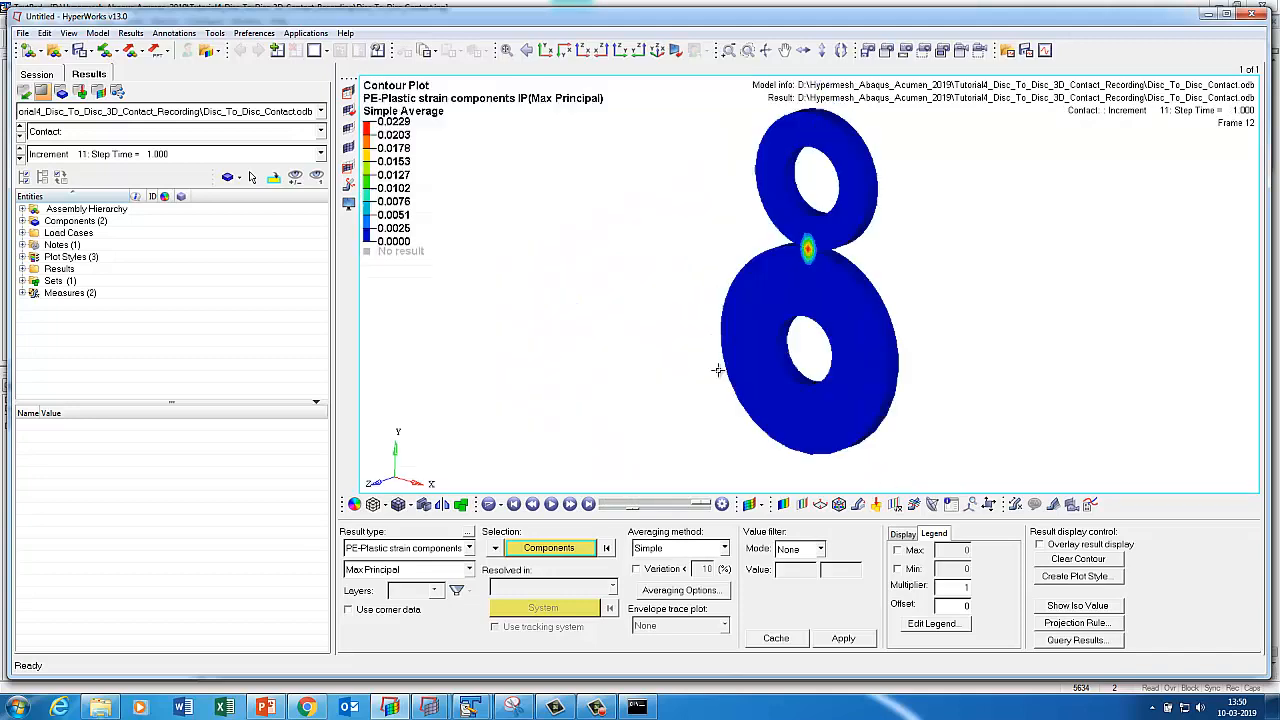
pyautogui.click(348, 189)
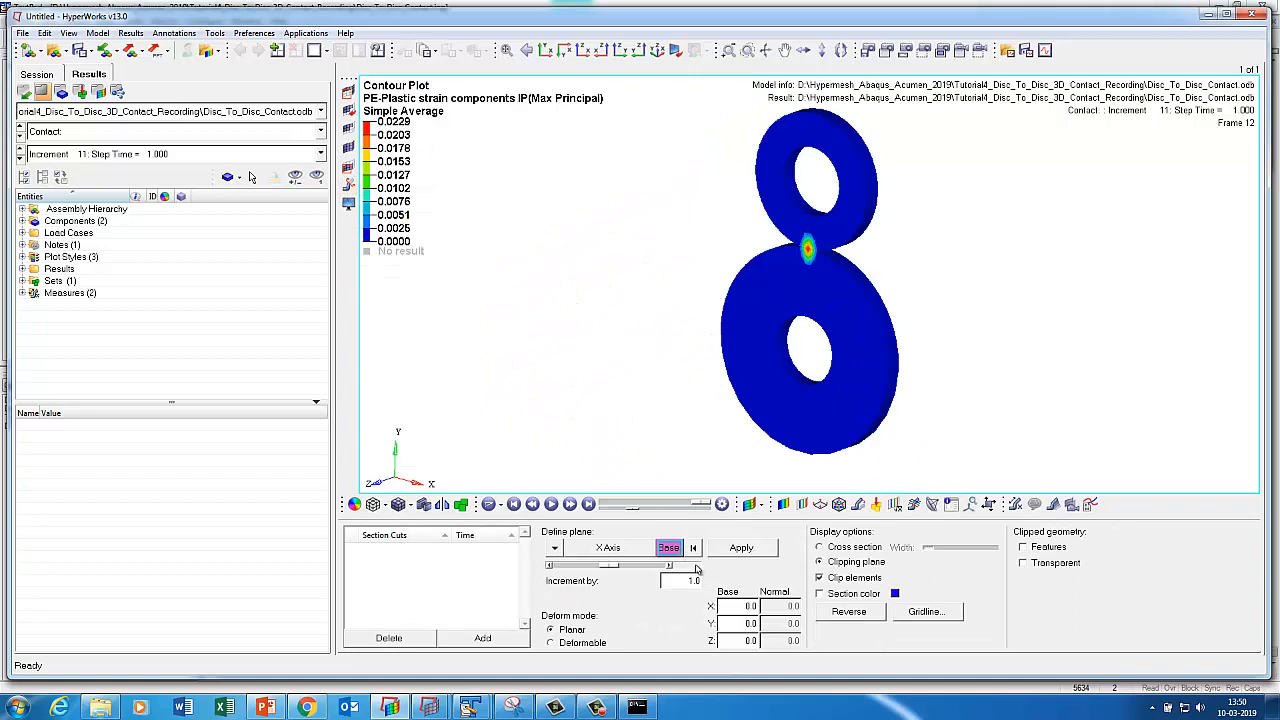
# Add Section 1, switch it off, and show both discs at the final frame, panned left.
pyautogui.click(740, 549)
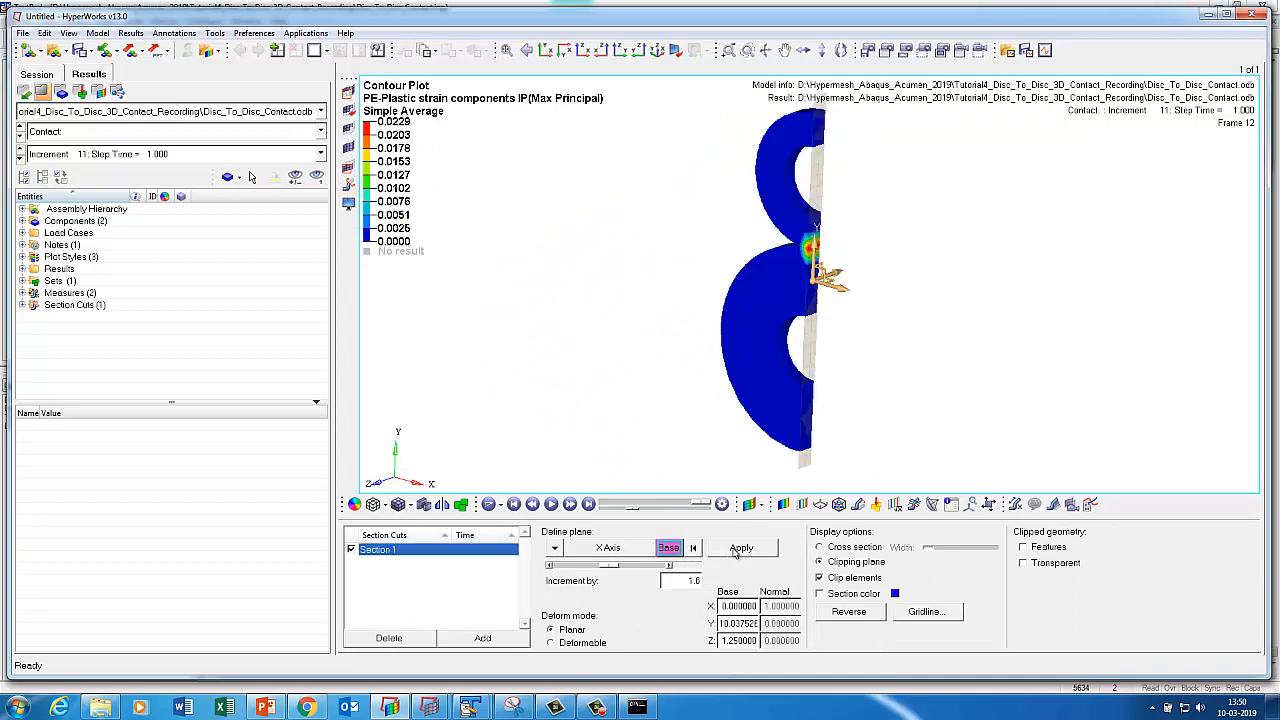
pyautogui.keyDown('ctrl'); pyautogui.moveTo(873, 297); pyautogui.dragTo(772, 300); pyautogui.keyUp('ctrl')
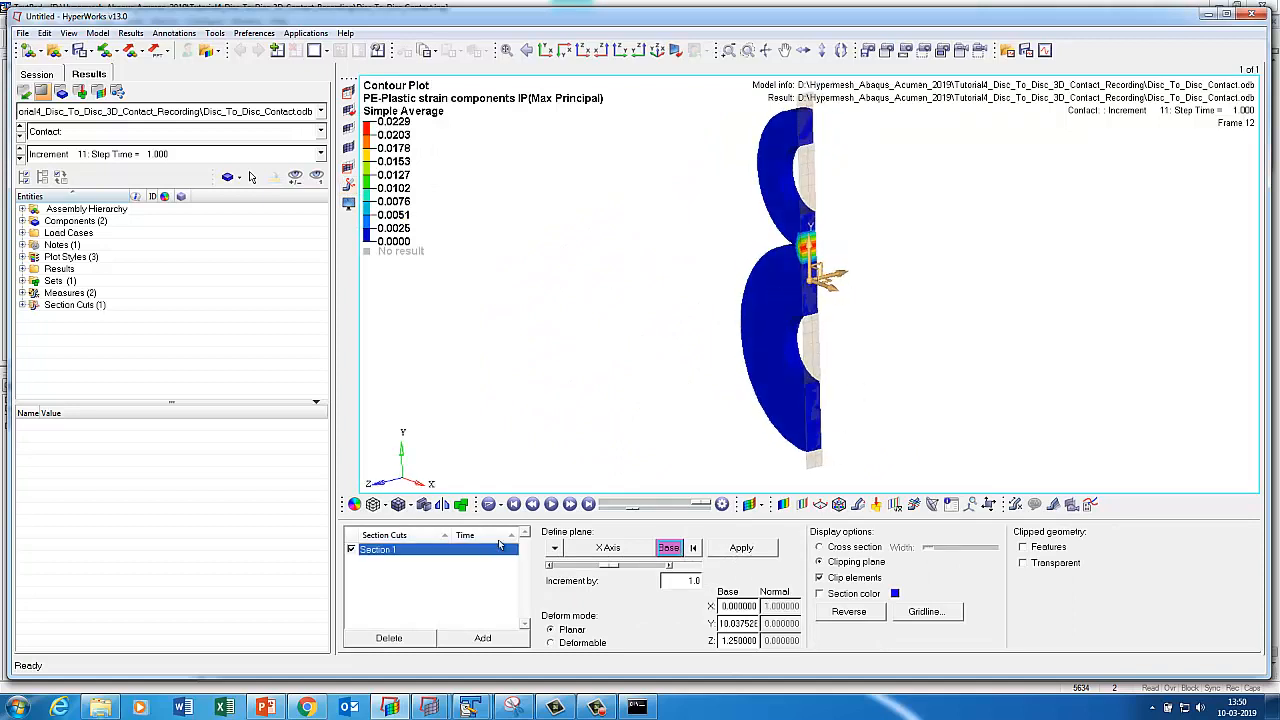
pyautogui.click(551, 505)
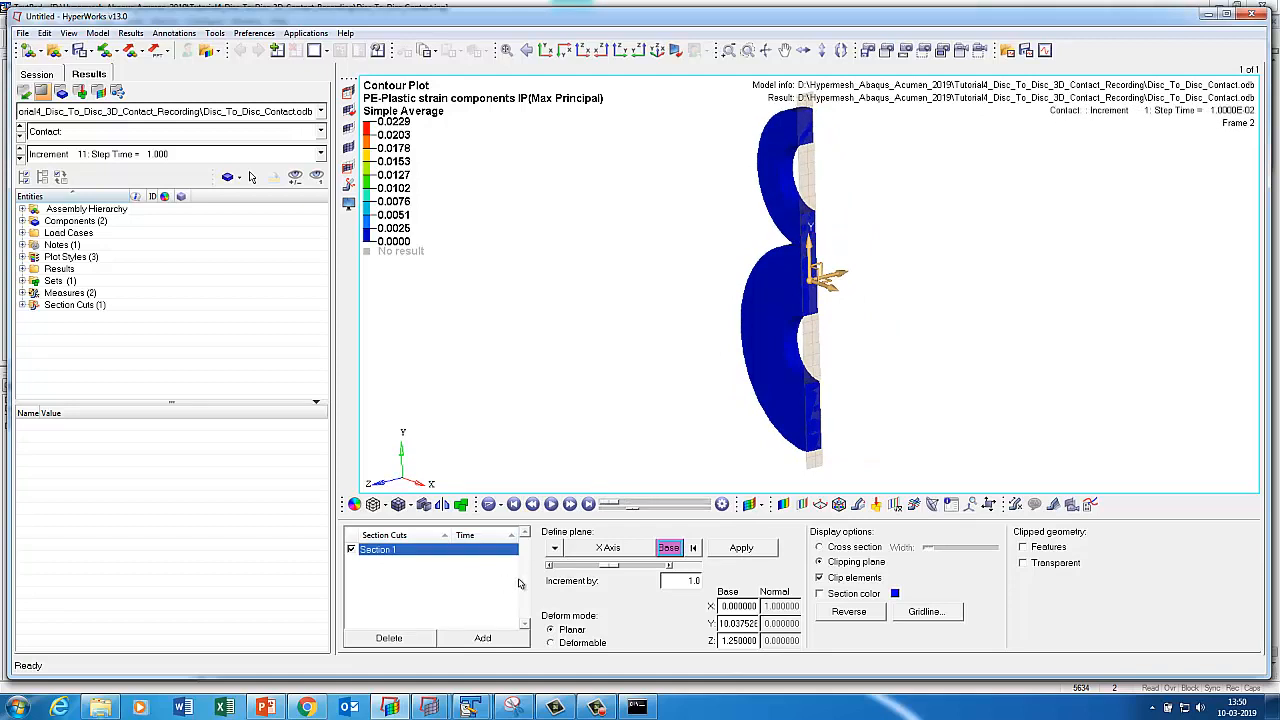
pyautogui.click(351, 550)
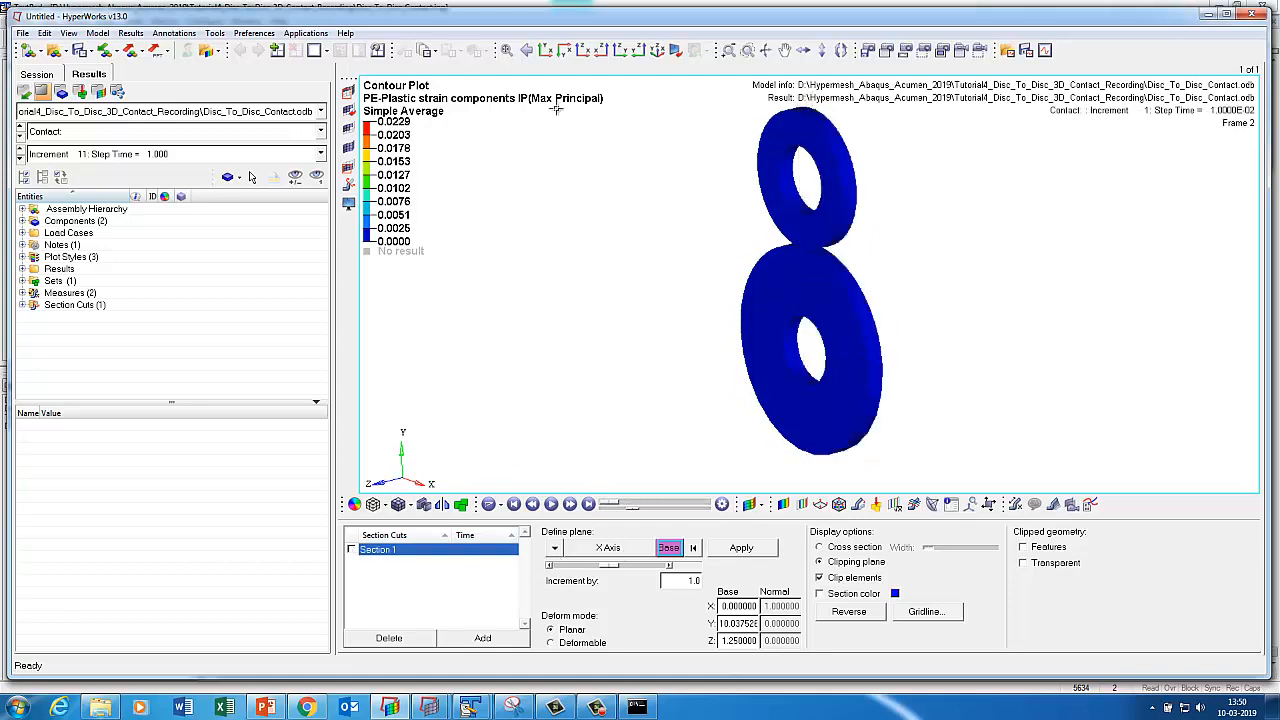
pyautogui.click(545, 50)
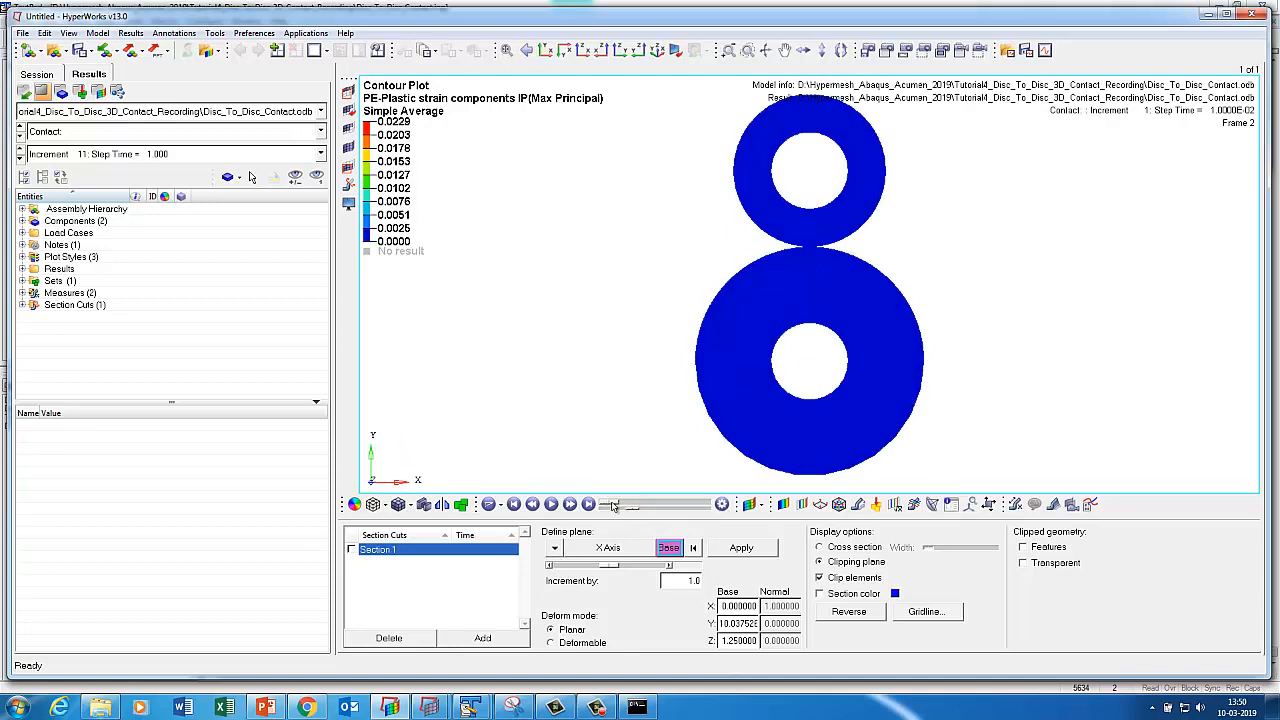
pyautogui.moveTo(614, 505); pyautogui.dragTo(632, 505)
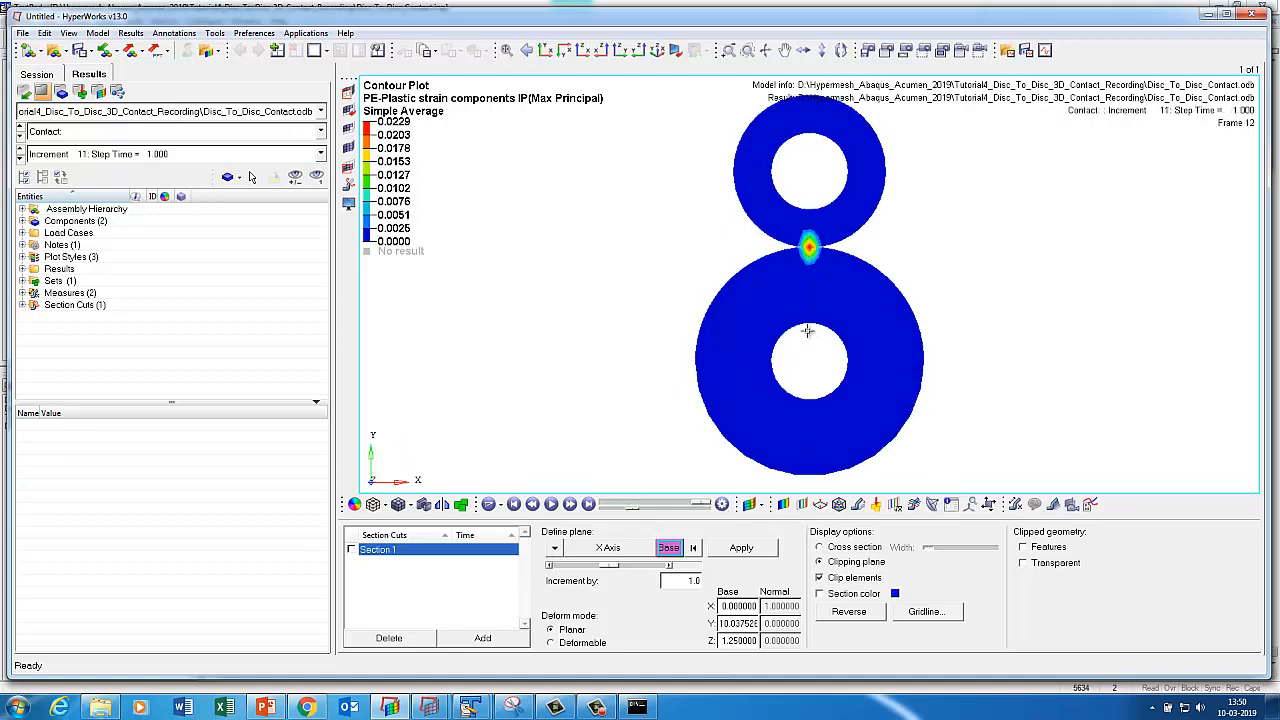
pyautogui.keyDown('ctrl'); pyautogui.moveTo(808, 332); pyautogui.dragTo(519, 310, button='right'); pyautogui.keyUp('ctrl')
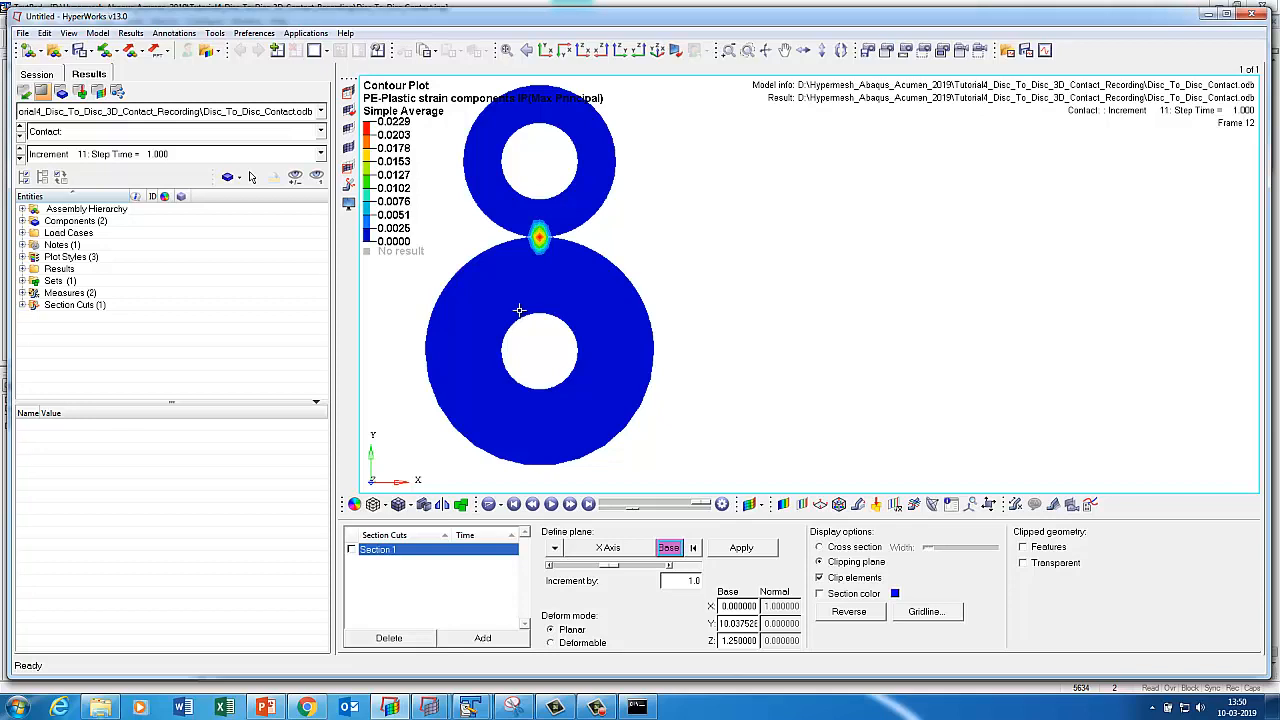
pyautogui.click(597, 707)
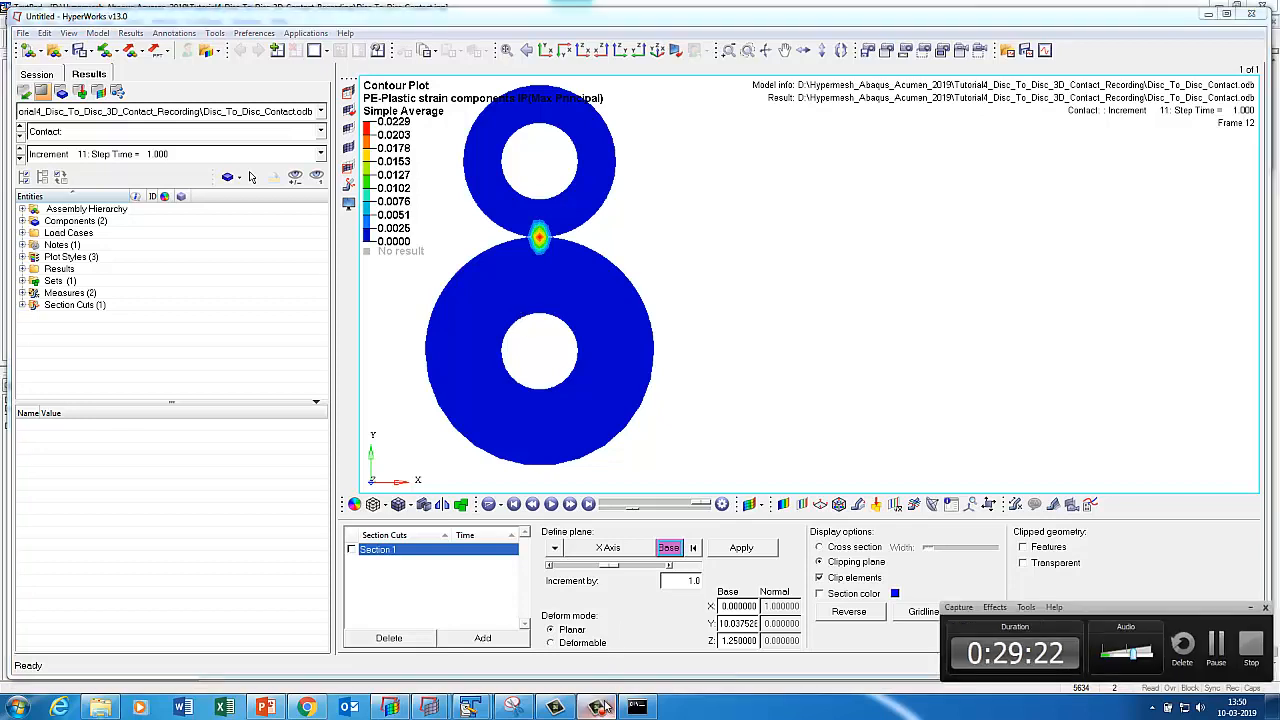